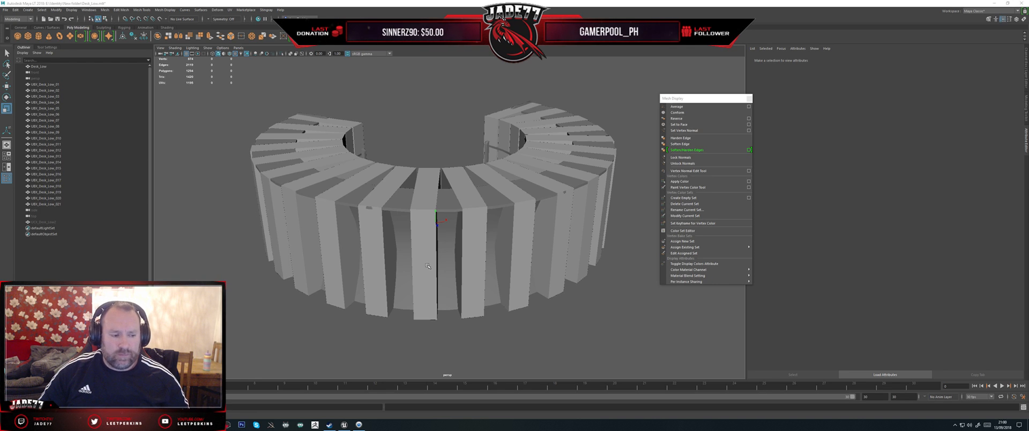
Step: Switch to the Unreal Editor and survey the rows of beds in the furniture test level
mouse_move(739, 282)
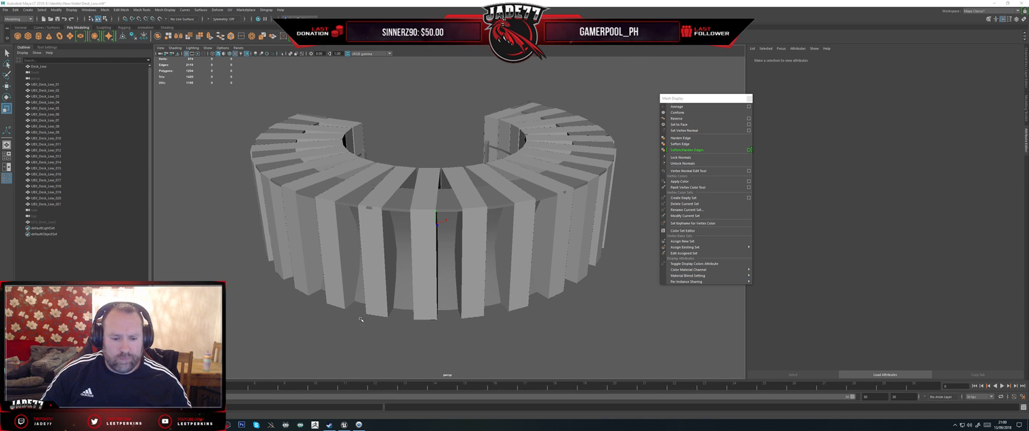
alt+drag(420, 264, 339, 334)
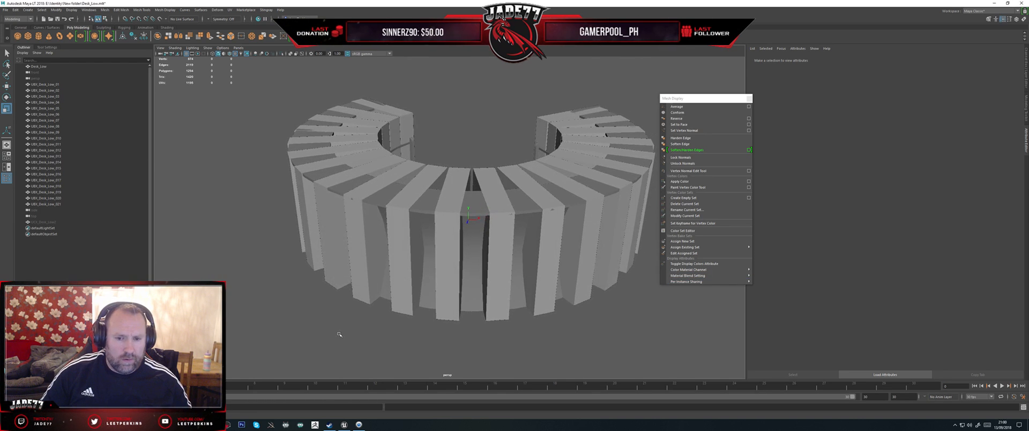
click(344, 424)
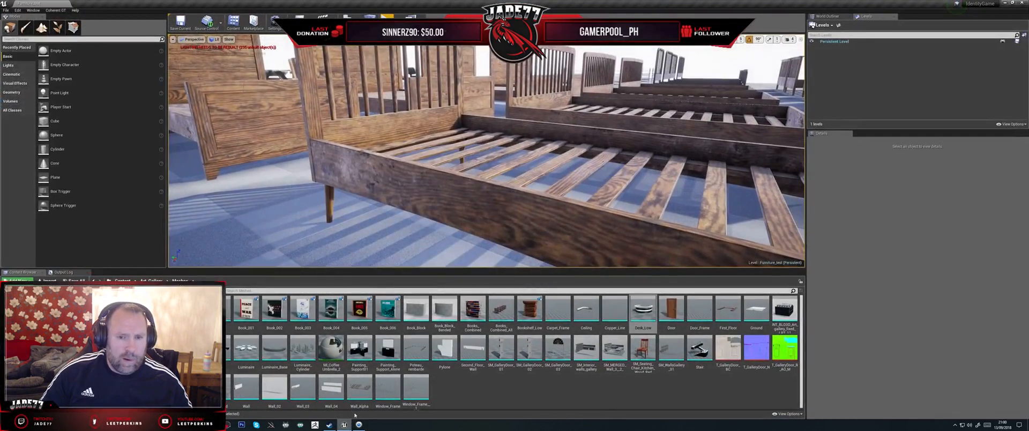
key(s)
right_drag(415, 188, 445, 214)
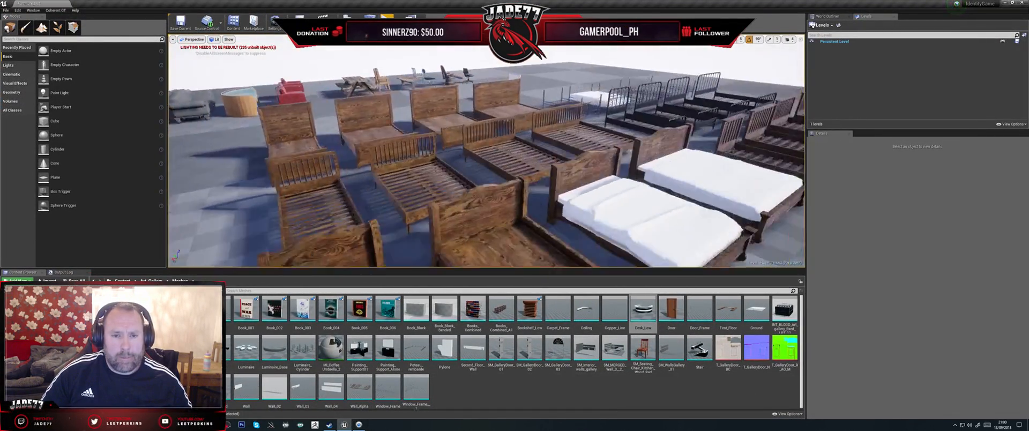
right_drag(584, 184, 637, 189)
key(s)
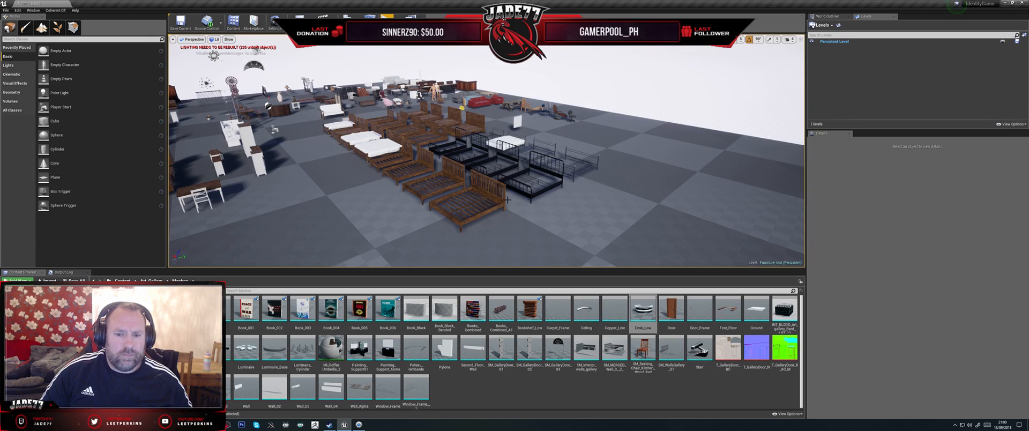
Step: Select the slatted wooden king bed at the near end of the row and frame it in the viewport
click(462, 221)
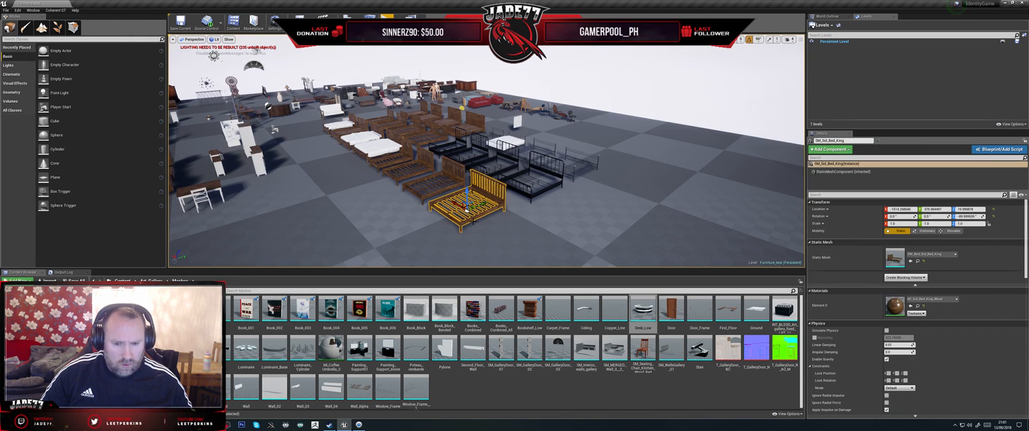
key(f)
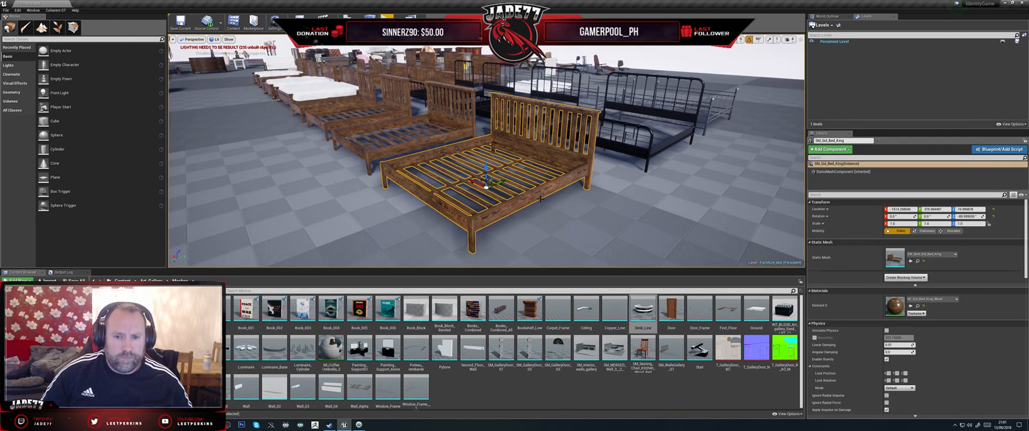
alt+drag(540, 199, 525, 201)
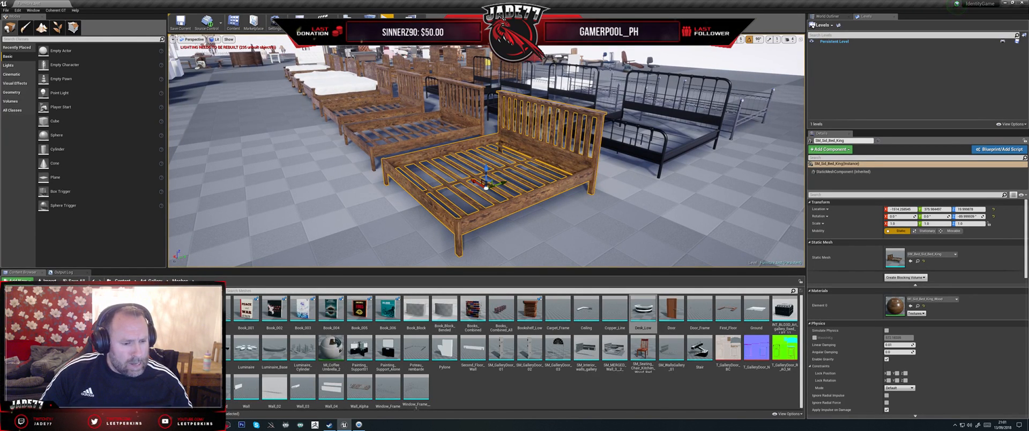
Step: Open the toothbrush shank render from the Identity project's Renders folder in File Explorer and view it maximized
key(super+e)
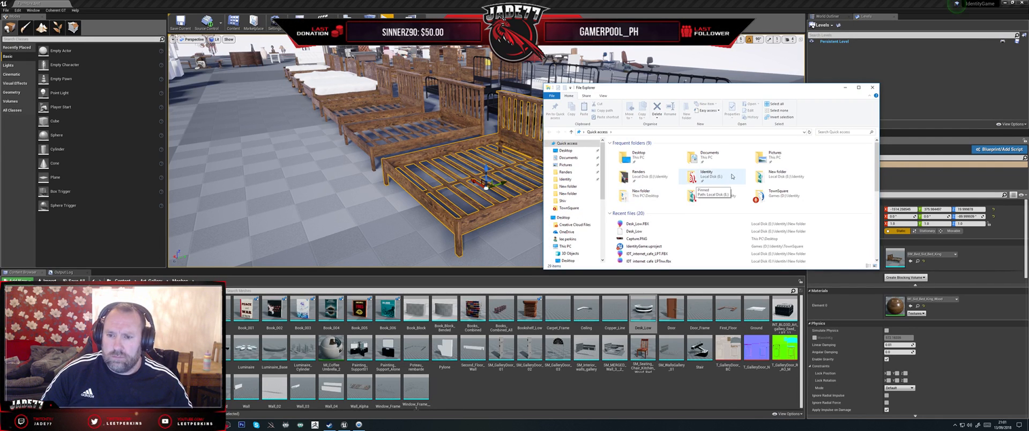
double_click(639, 175)
scroll(778, 220, down, 1)
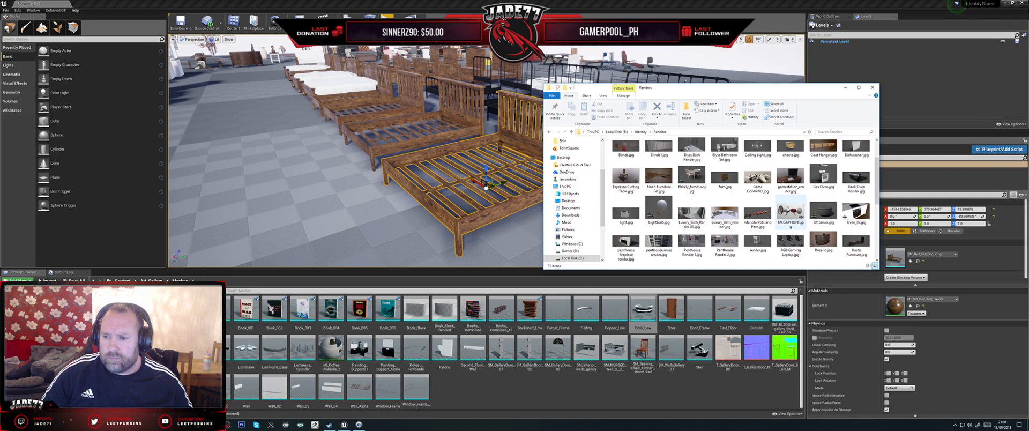
scroll(787, 209, down, 2)
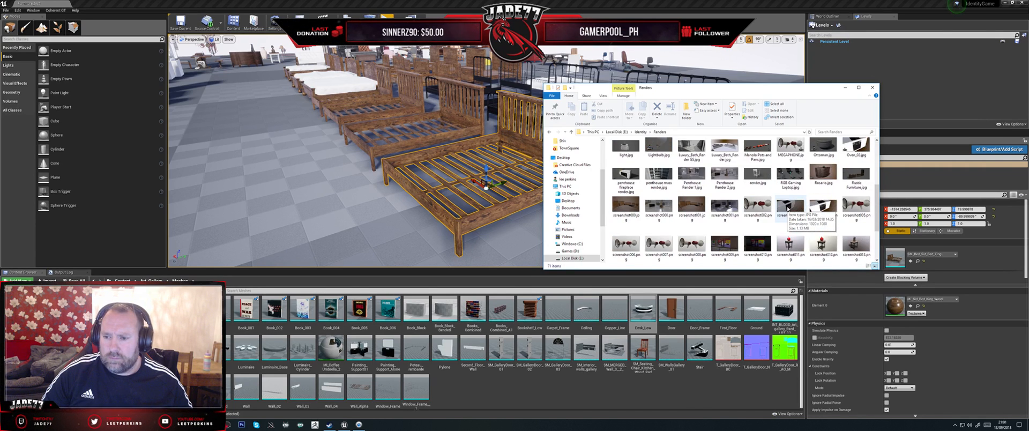
scroll(787, 211, down, 2)
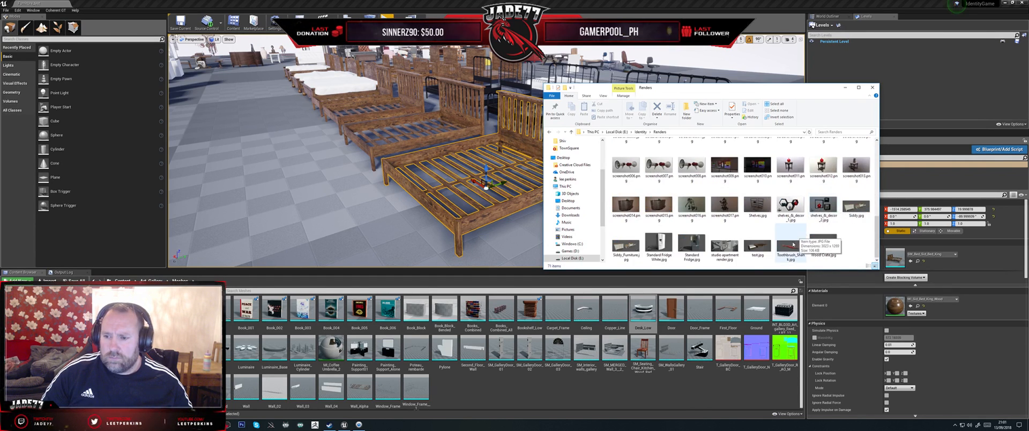
click(788, 247)
double_click(789, 247)
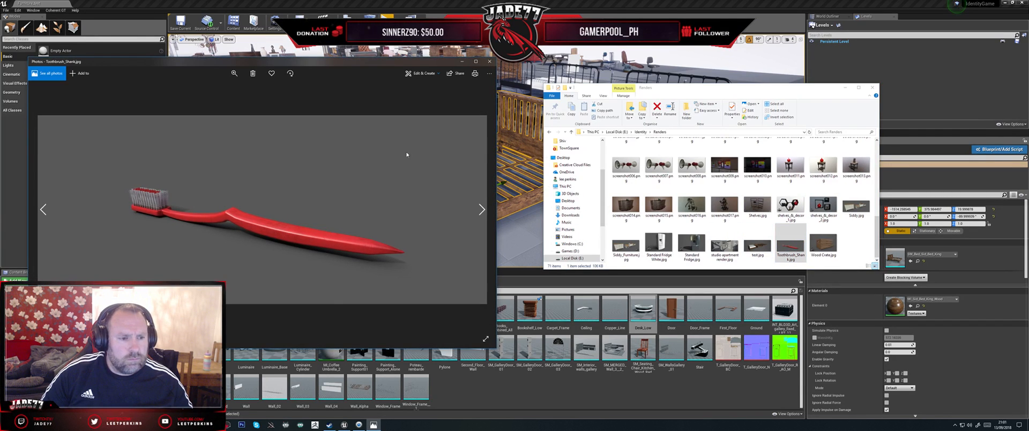
double_click(333, 62)
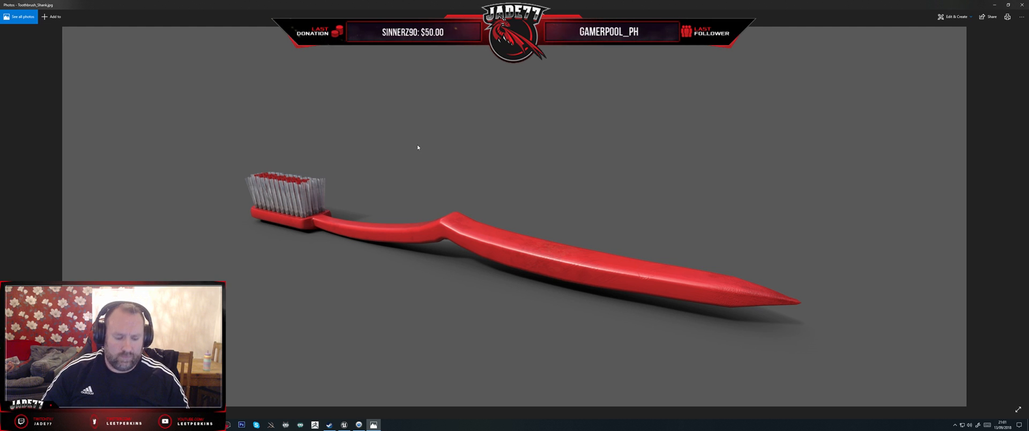
Step: Close the toothbrush render and the Renders folder window
double_click(953, 6)
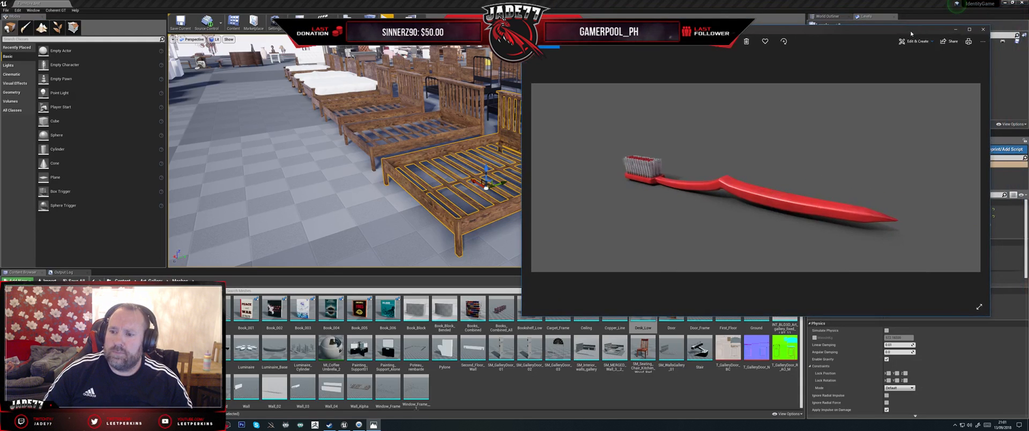
click(983, 31)
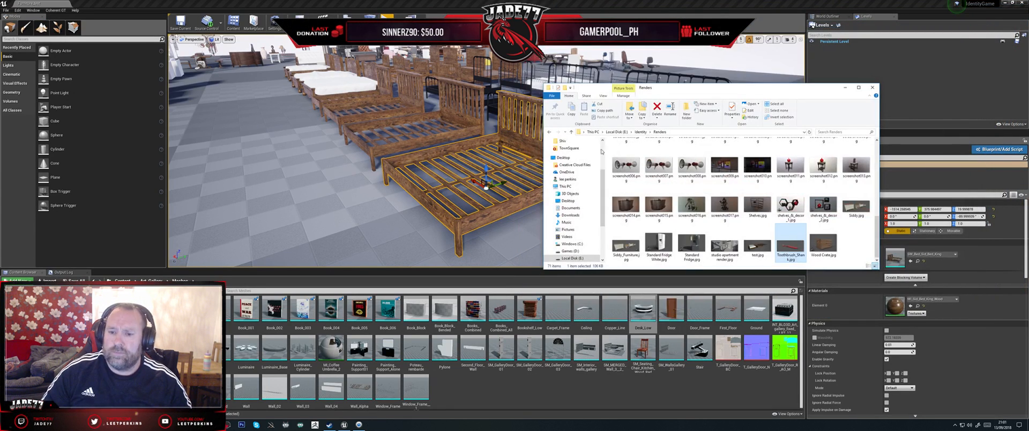
click(872, 87)
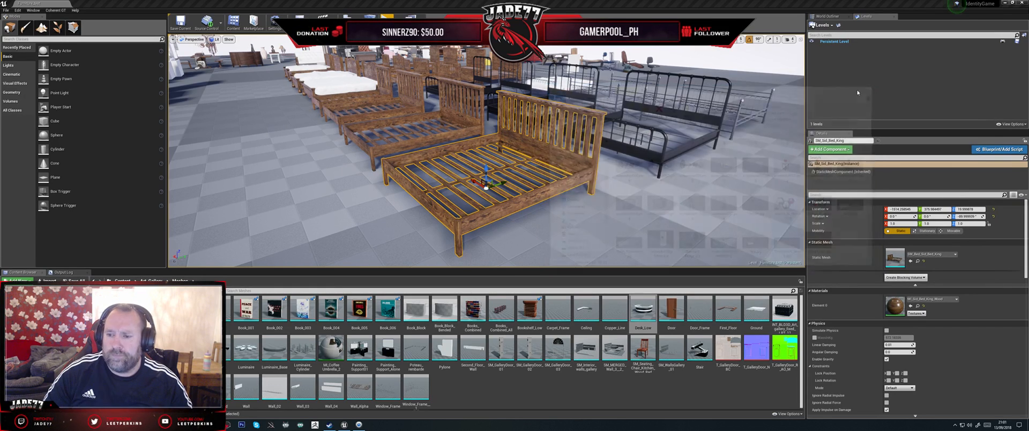
Step: Show the level in Player Collision view and examine the collision shapes of the king bed and the surrounding furniture
right_drag(429, 205, 298, 127)
click(215, 39)
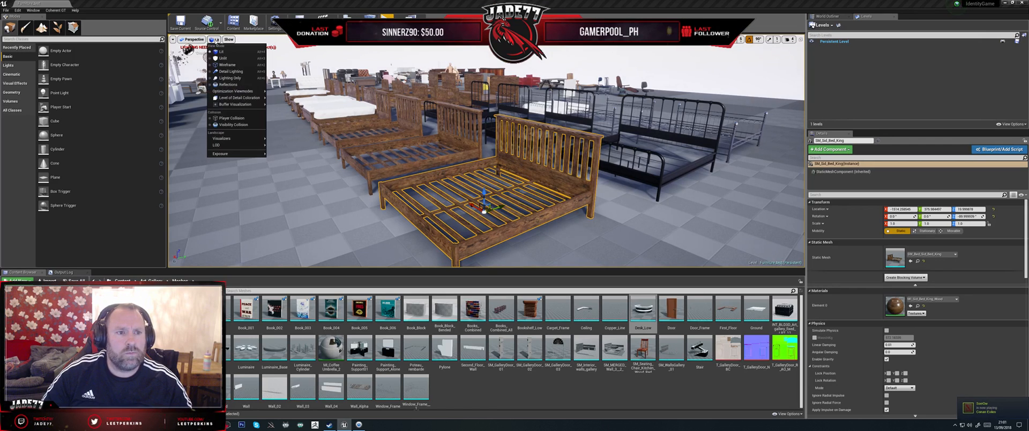
click(234, 118)
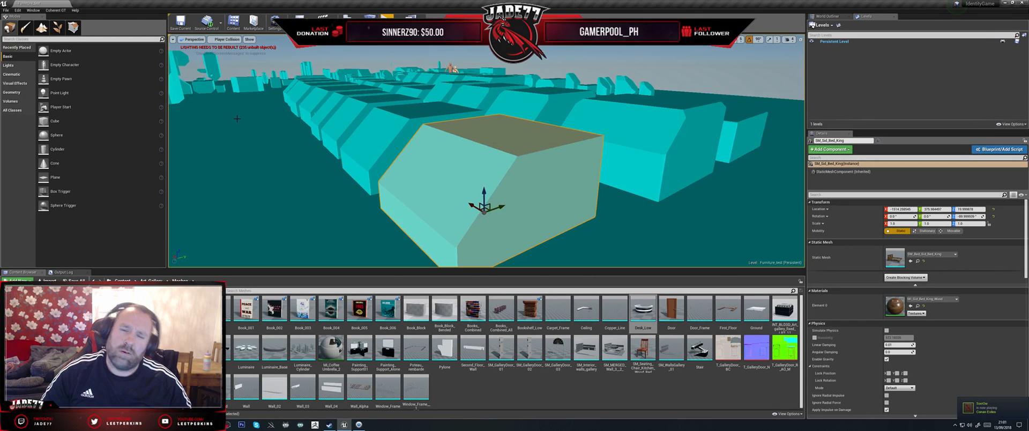
right_drag(435, 162, 372, 185)
key(w)
key(s)
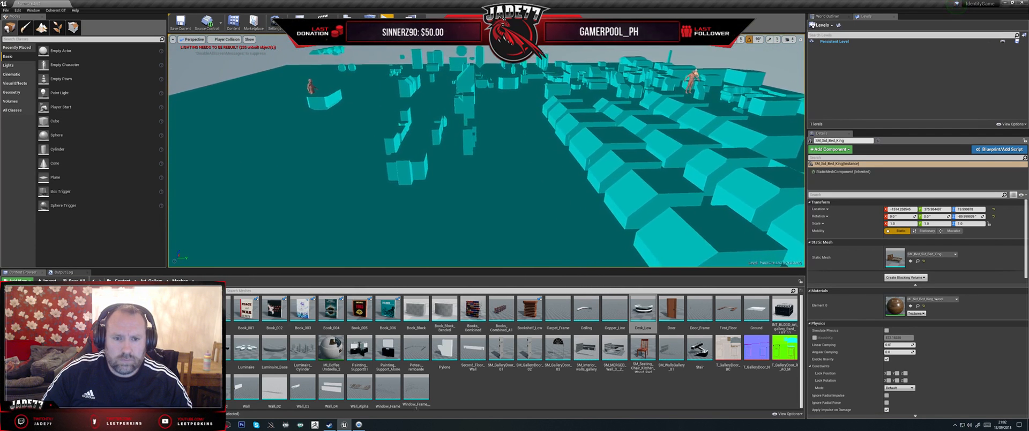
key(f)
right_drag(418, 161, 241, 143)
key(s)
key(w)
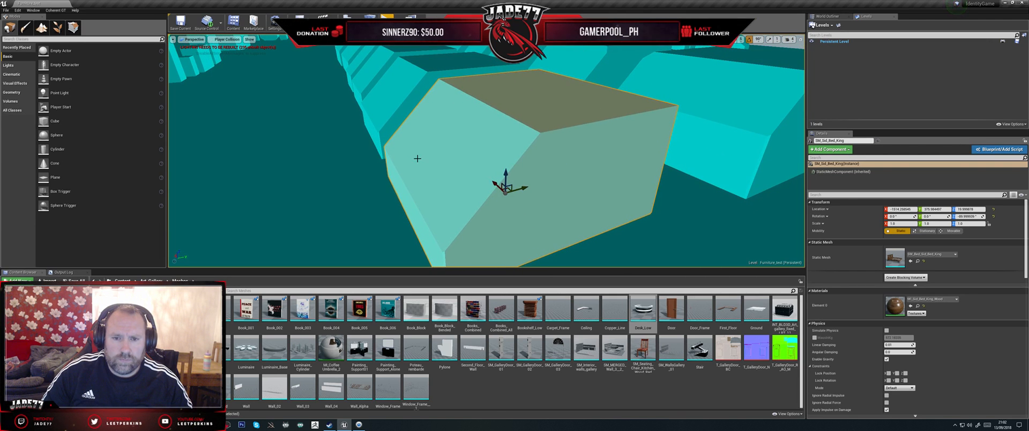
Step: Return the viewport to the Lit view mode
click(227, 40)
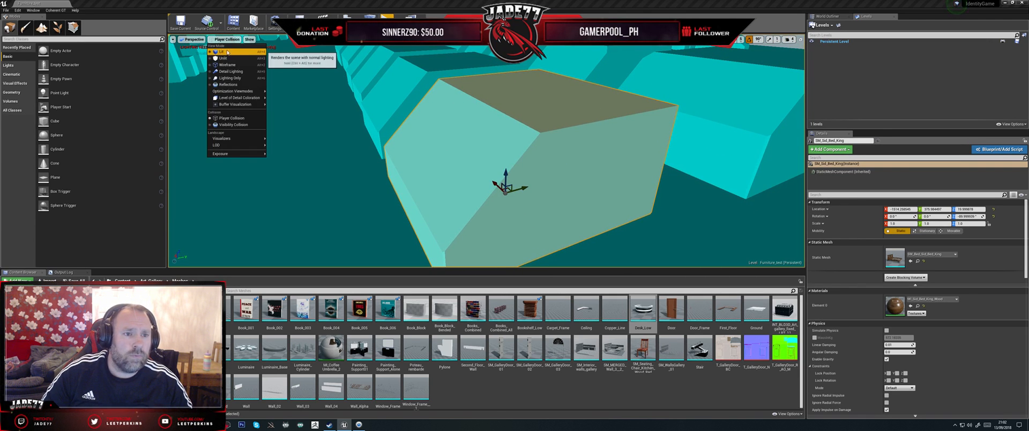
click(222, 52)
right_drag(257, 118, 274, 130)
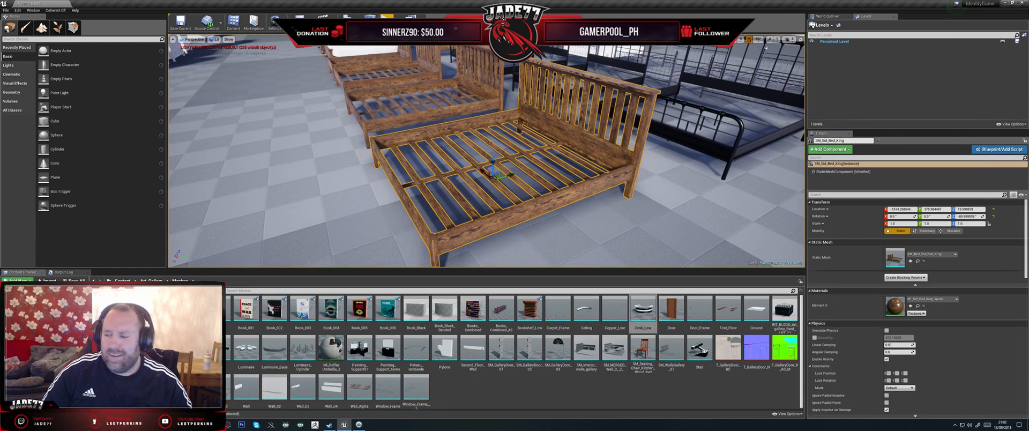
Step: Examine the selected king bed's slats, frame and headboard from several angles and distances
right_drag(411, 132, 399, 111)
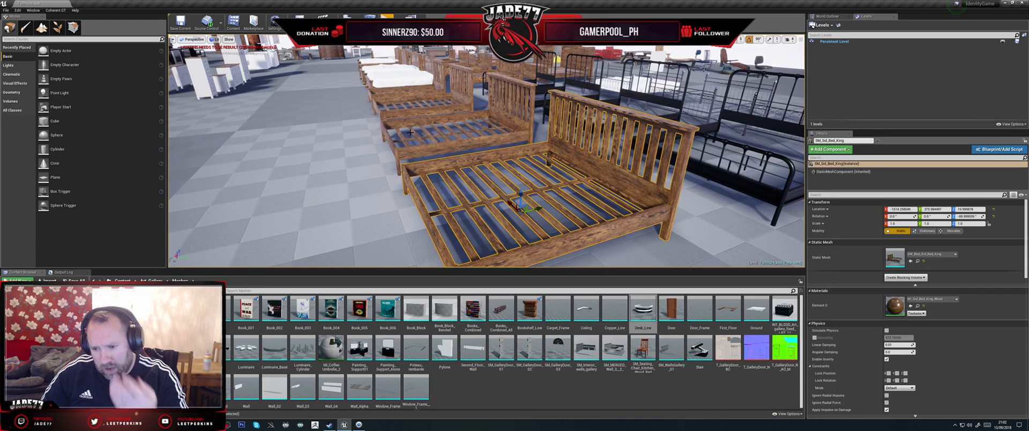
right_drag(431, 146, 415, 136)
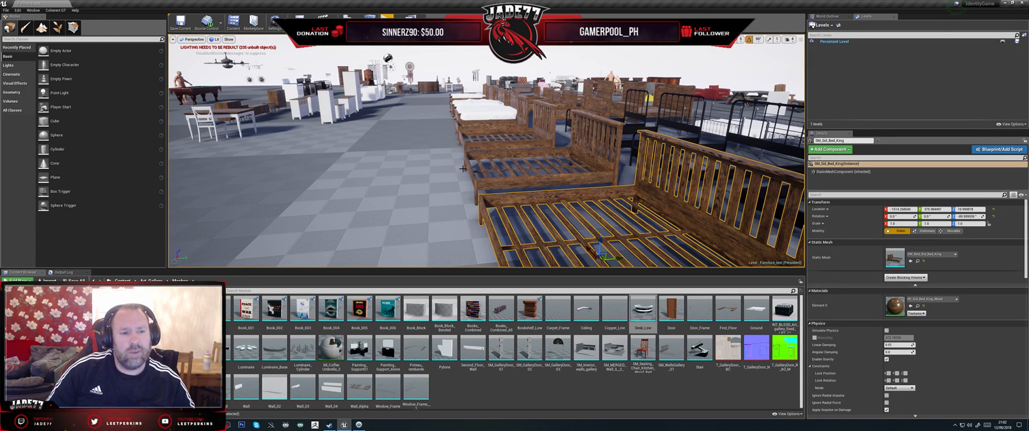
right_drag(463, 169, 396, 155)
key(w)
key(s)
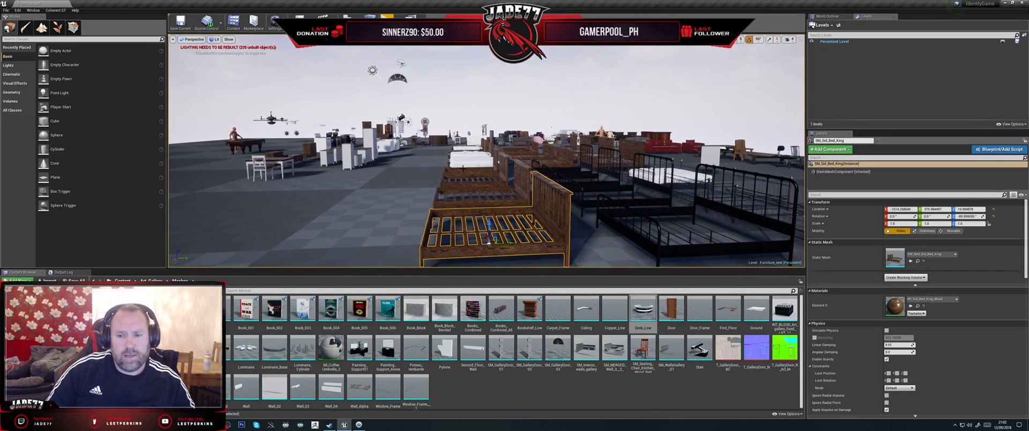
key(w)
right_drag(463, 171, 406, 171)
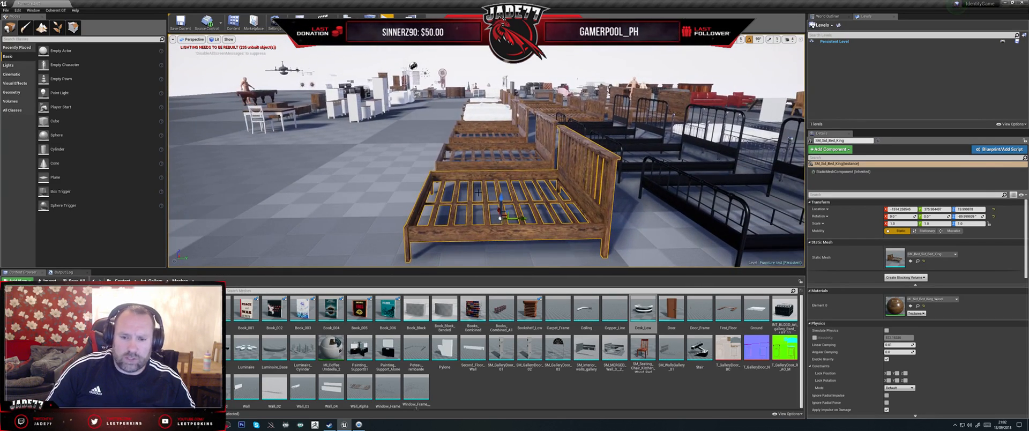
key(w)
mouse_move(478, 193)
right_down()
mouse_move(479, 202)
mouse_move(482, 190)
right_up()
key(s)
key(w)
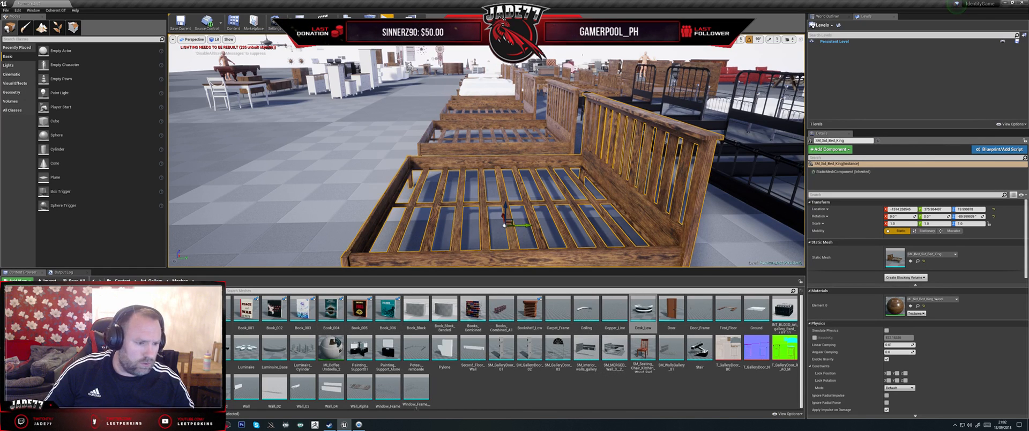
Step: Browse the Furniture folder past the materials and textures to the bed meshes and select SM_Bed_01_Double
click(59, 343)
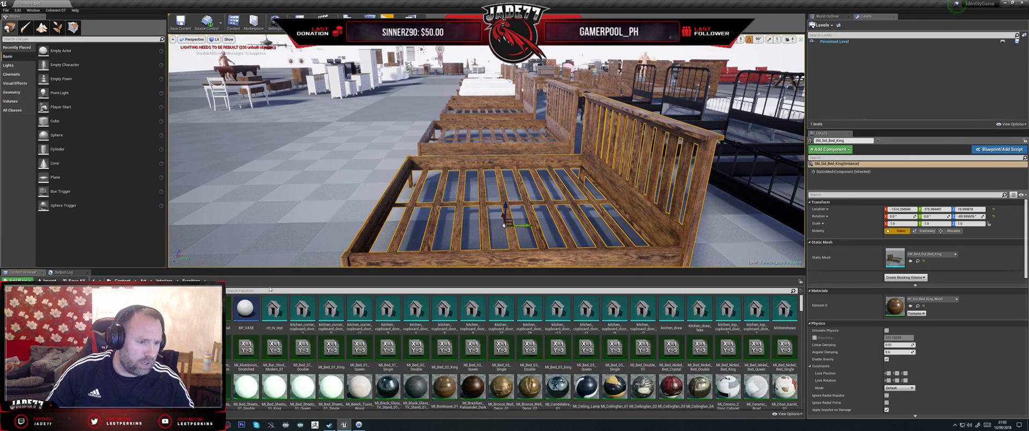
scroll(506, 322, down, 1)
scroll(506, 323, down, 2)
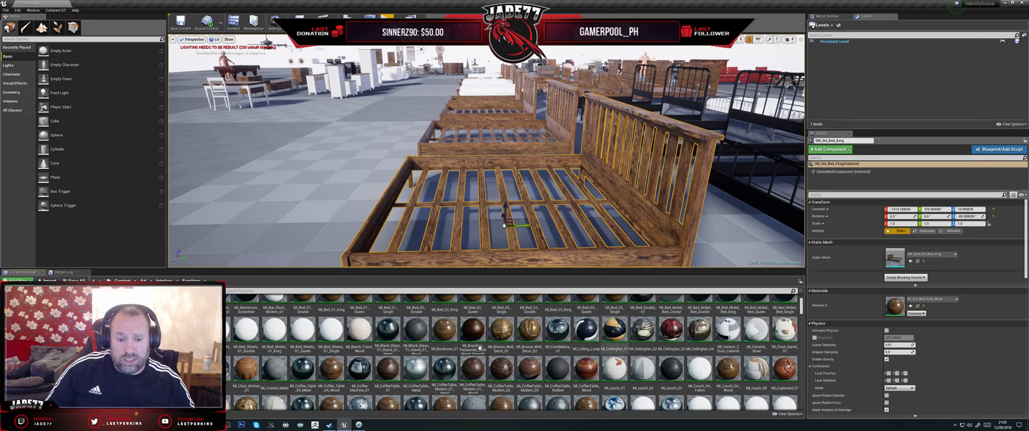
scroll(679, 339, down, 1)
scroll(679, 338, down, 4)
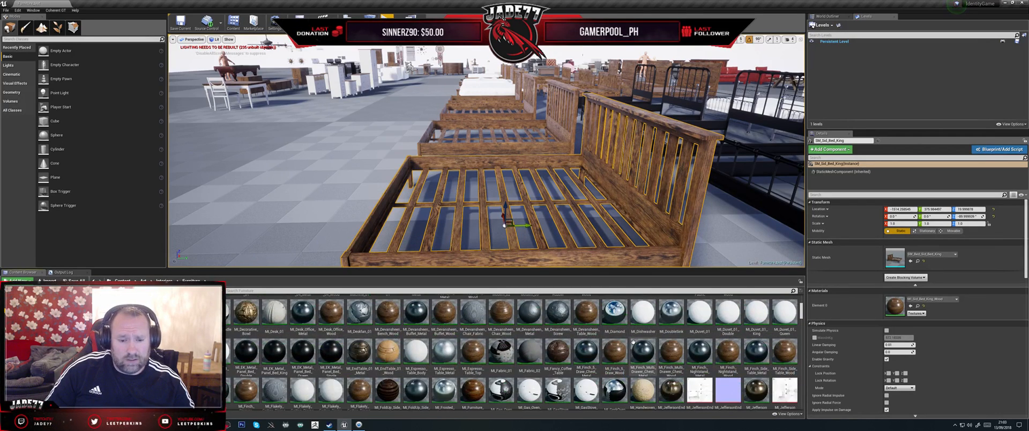
scroll(626, 337, down, 3)
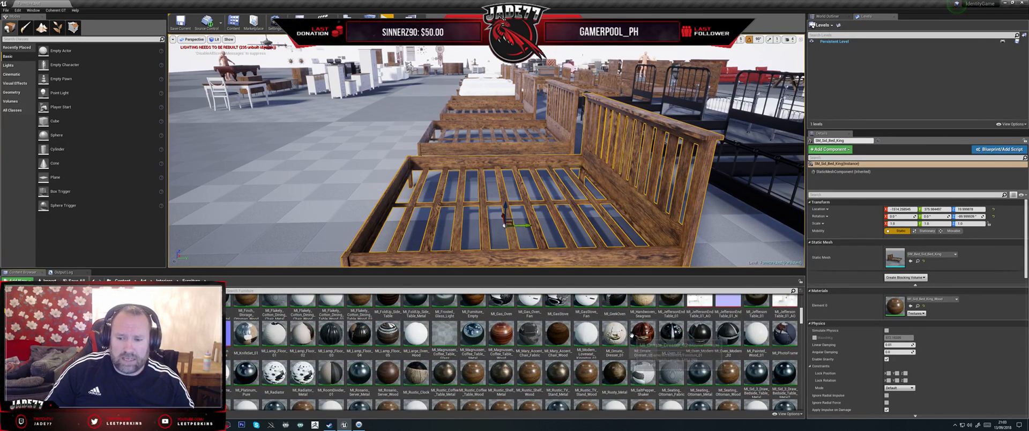
scroll(626, 336, down, 5)
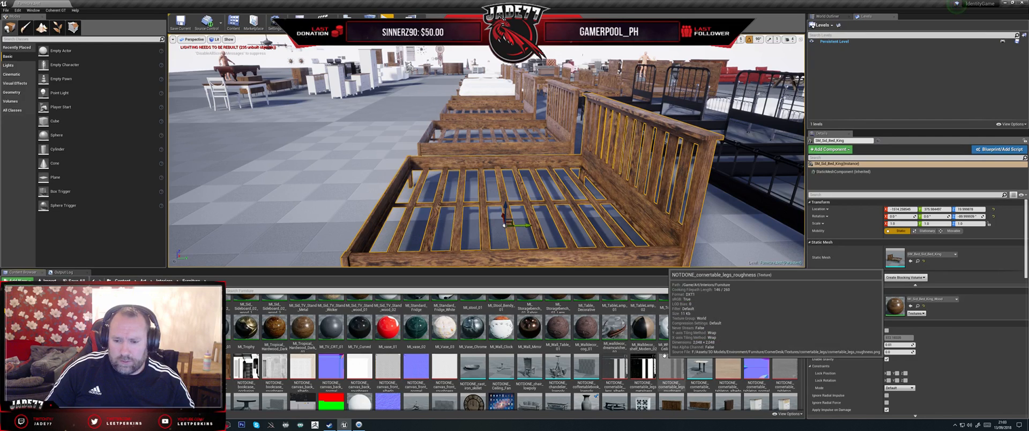
scroll(713, 348, down, 1)
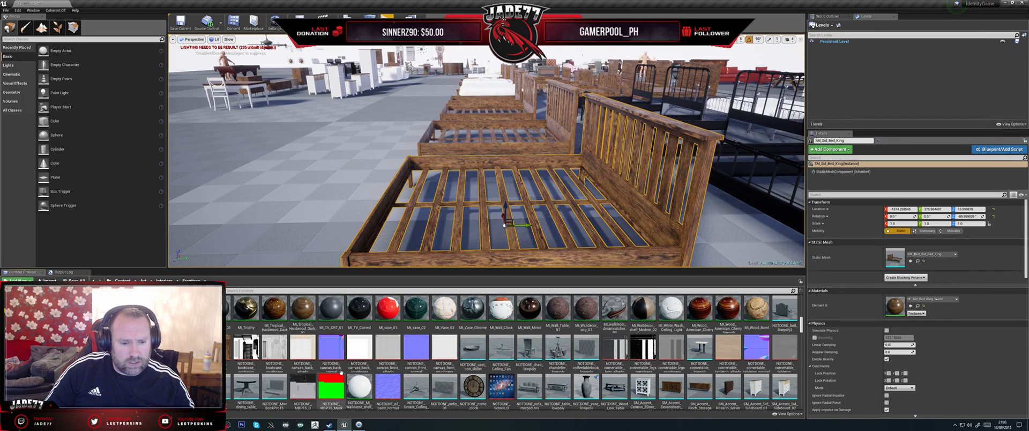
scroll(570, 343, down, 1)
scroll(589, 347, down, 1)
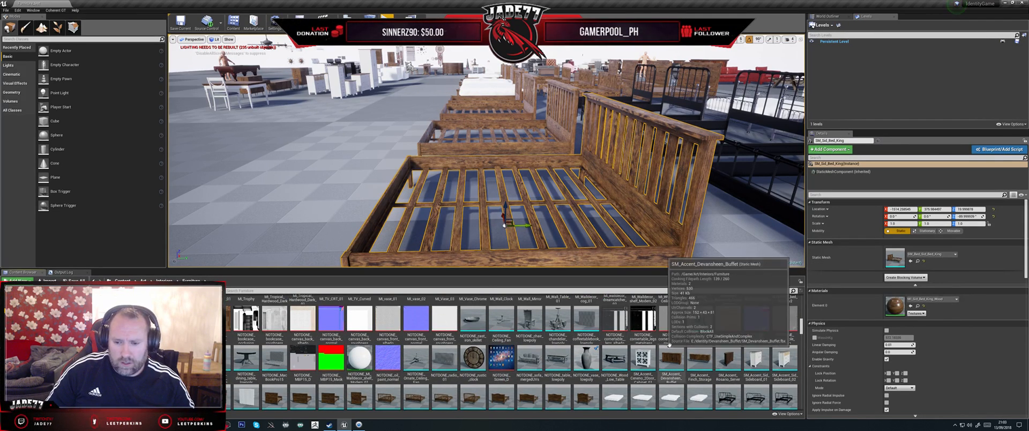
scroll(656, 353, down, 1)
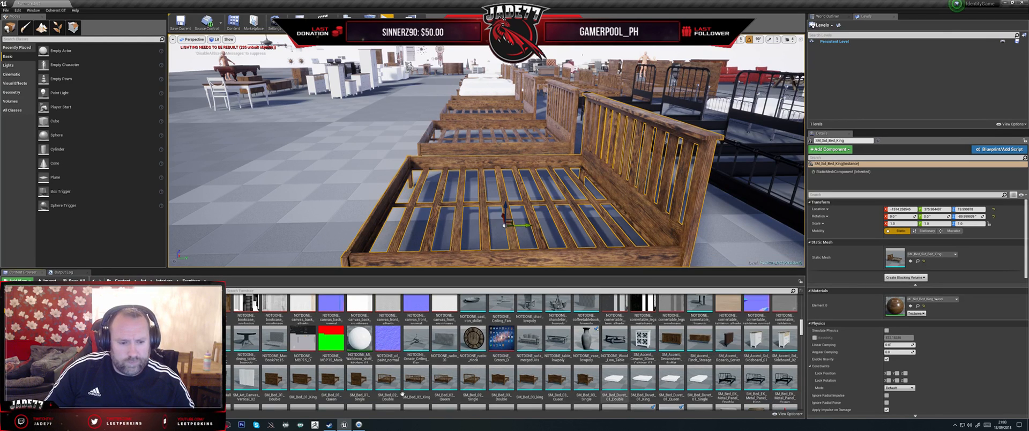
click(272, 381)
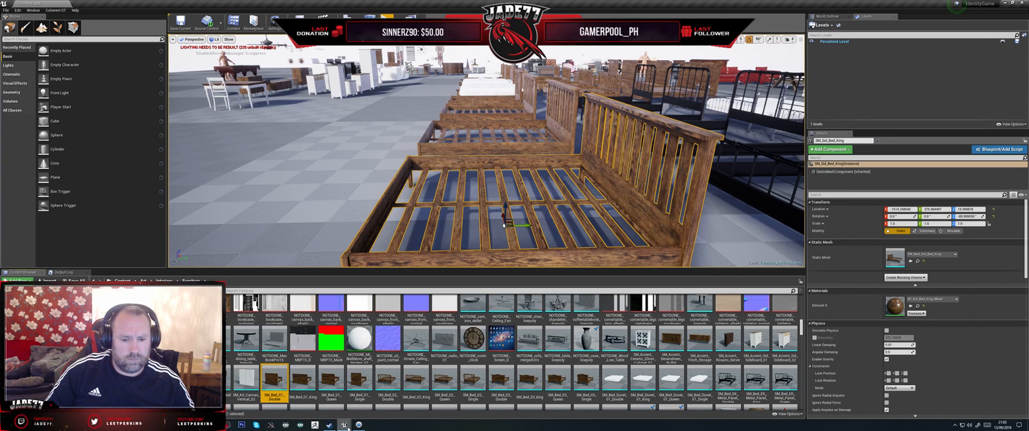
mouse_move(343, 424)
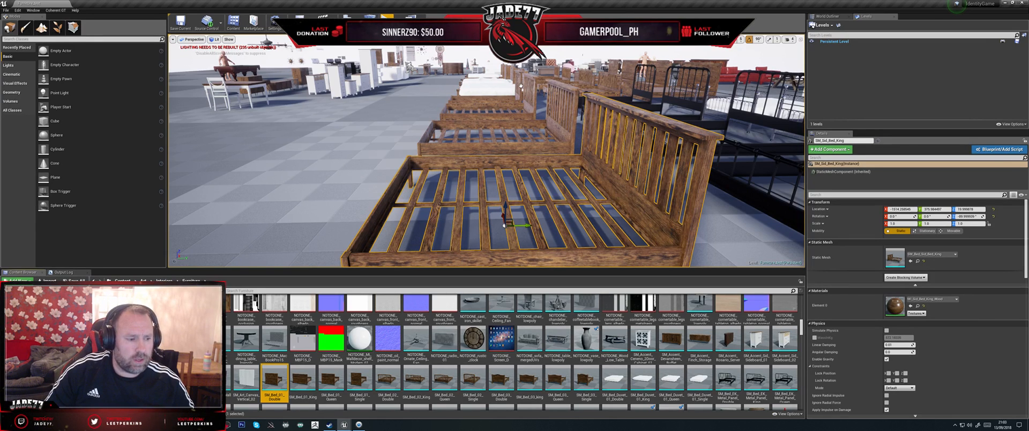
Step: Open the SM_Bed_01_Double mesh in a maximized mesh editor and view the whole bed from the side
double_click(274, 379)
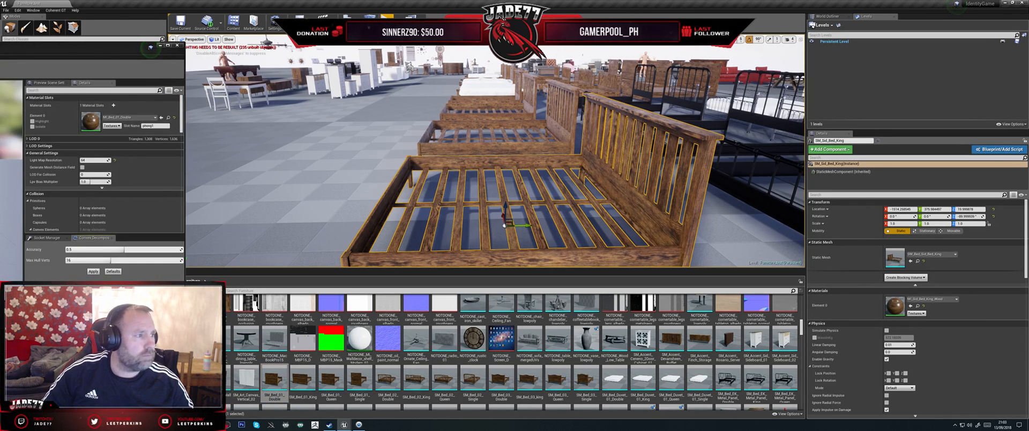
drag(0, 48, 486, 52)
double_click(485, 51)
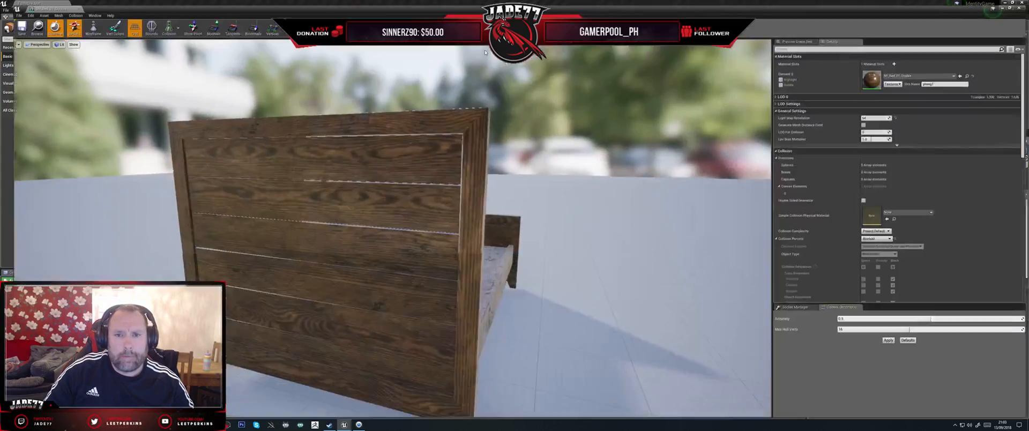
scroll(424, 114, down, 4)
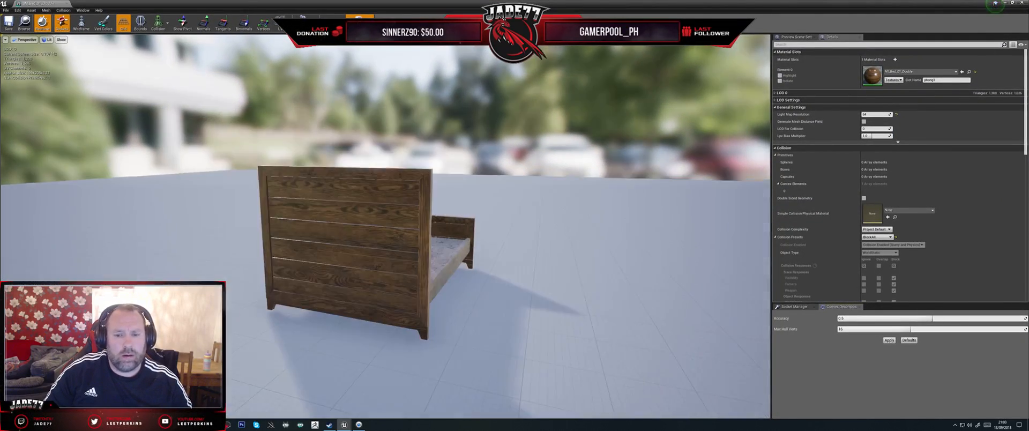
drag(423, 114, 289, 119)
scroll(289, 119, up, 3)
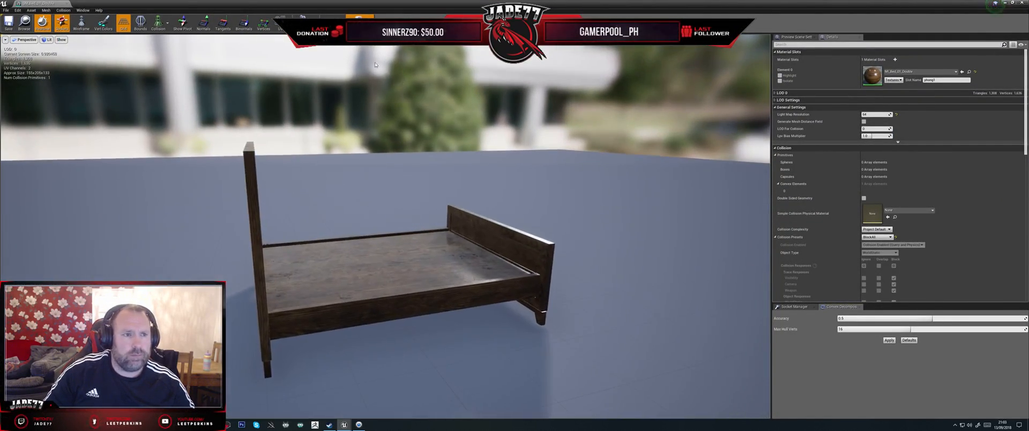
Step: Display the double bed's simple collision and remove that existing collision from the mesh
click(168, 25)
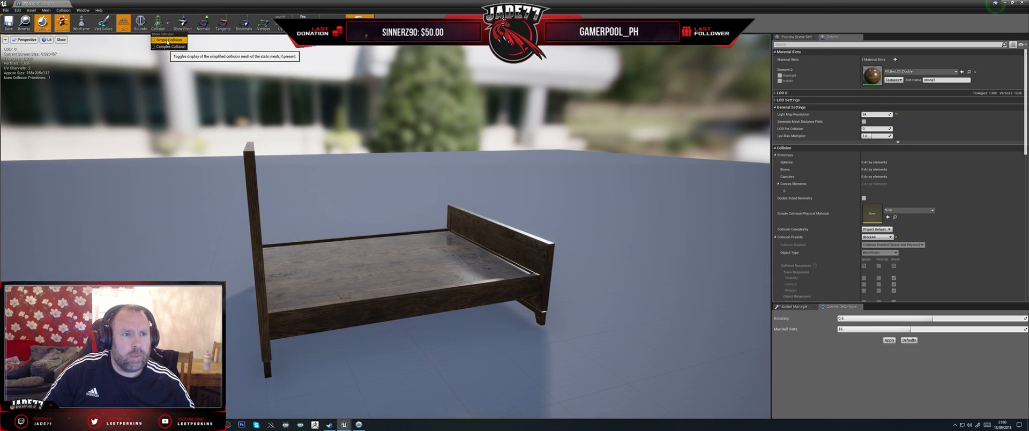
click(163, 40)
drag(397, 100, 289, 104)
click(63, 10)
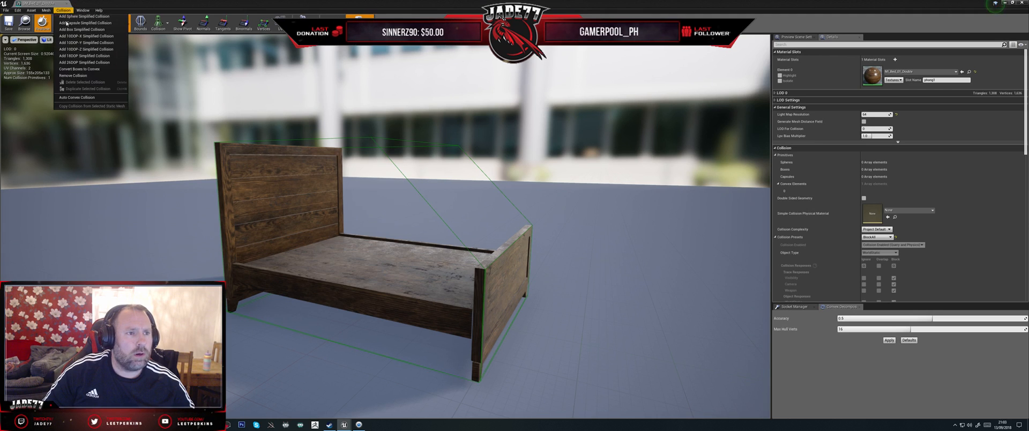
click(63, 10)
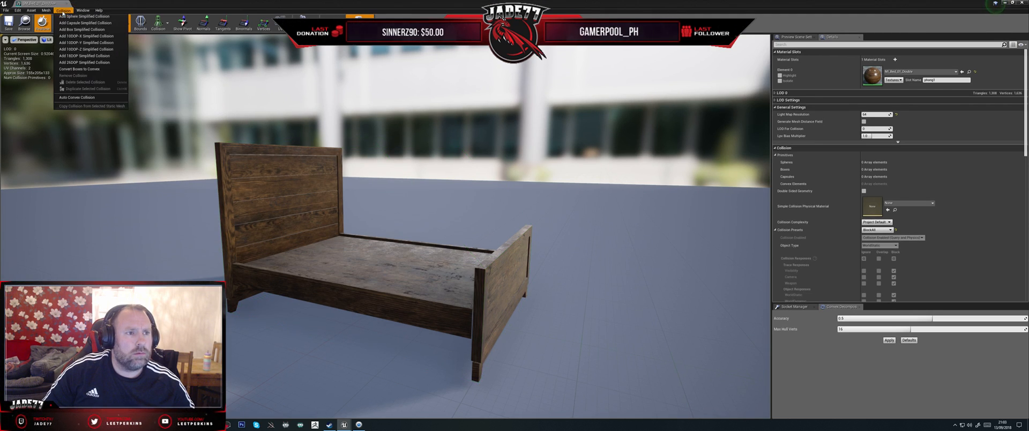
Step: Try automatic DOP simplified collisions on the double bed, checking each hull's fit and removing it
click(85, 63)
drag(344, 117, 412, 118)
click(68, 12)
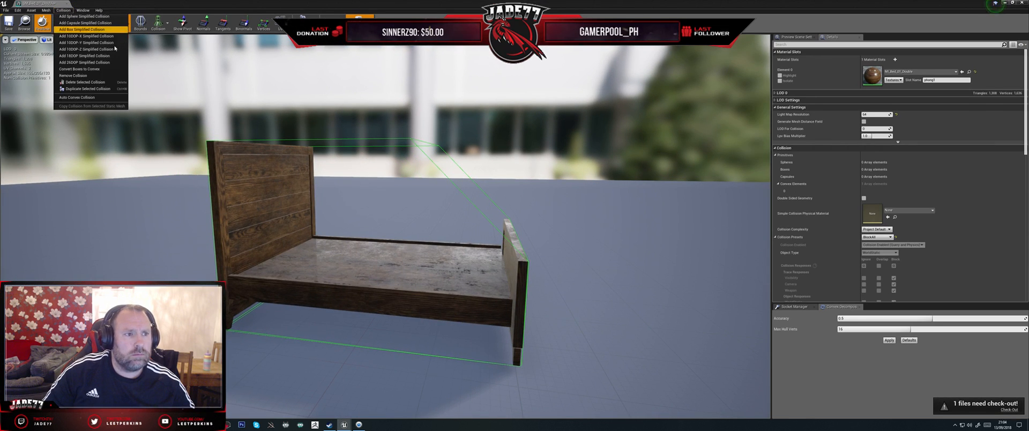
click(73, 76)
click(63, 10)
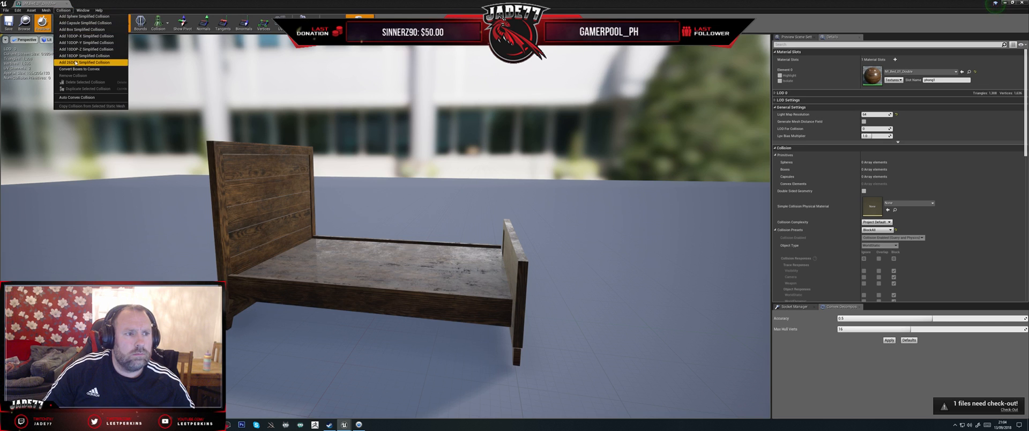
click(75, 62)
mouse_move(270, 123)
alt+mouse_down()
mouse_move(343, 118)
mouse_move(348, 75)
mouse_move(271, 124)
alt+mouse_up()
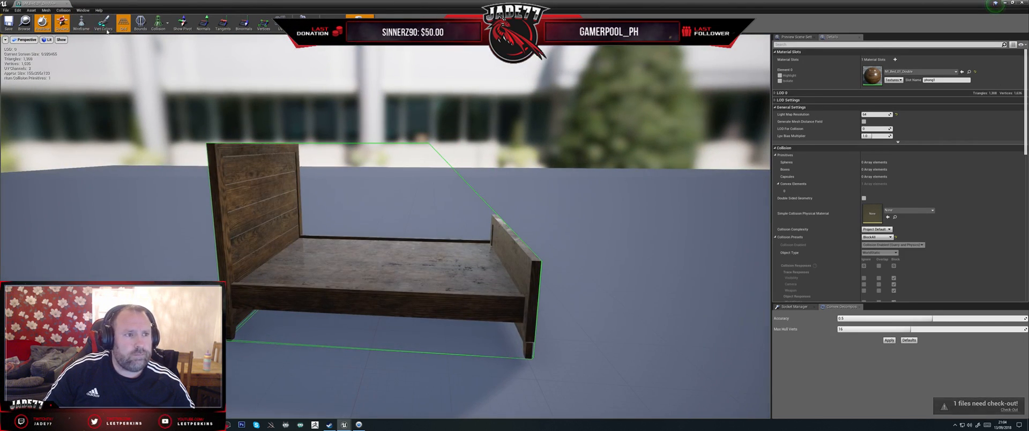
click(64, 10)
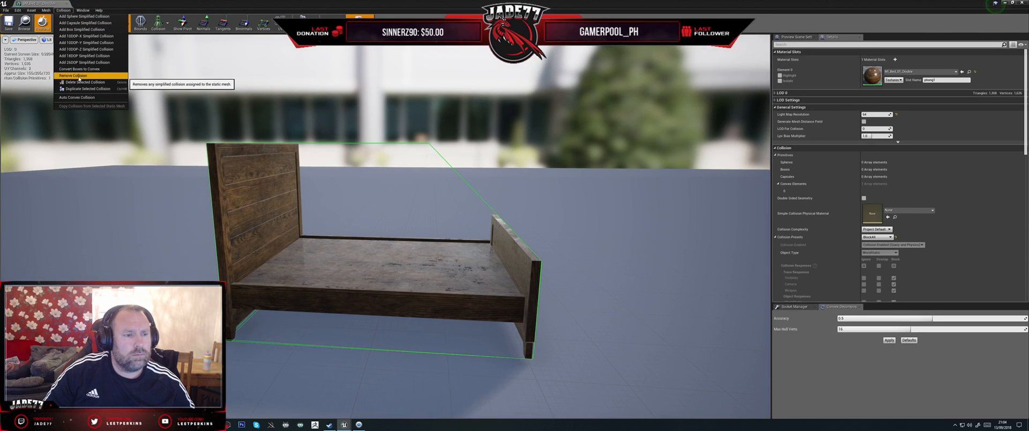
click(79, 79)
Step: Examine the double bed from several angles, restore the mesh editor to a smaller window and reselect SM_Bed_01_Double among the assets
alt+drag(245, 120, 167, 140)
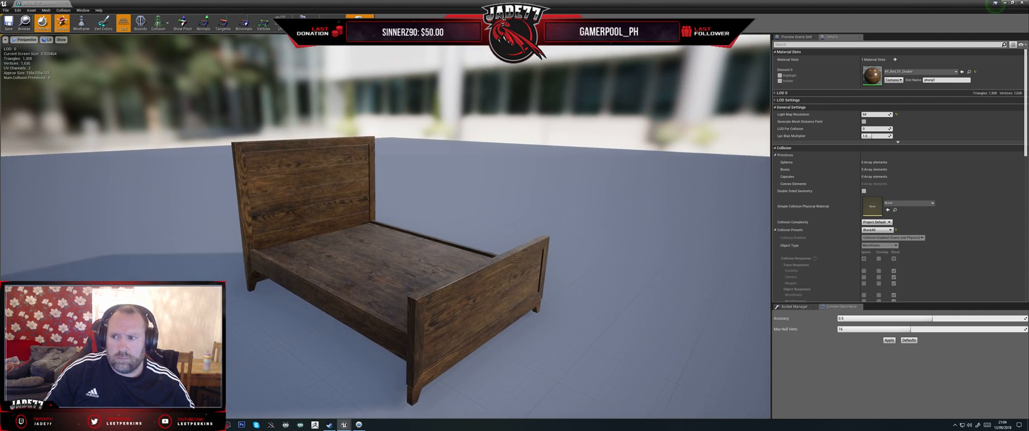
alt+drag(433, 198, 364, 197)
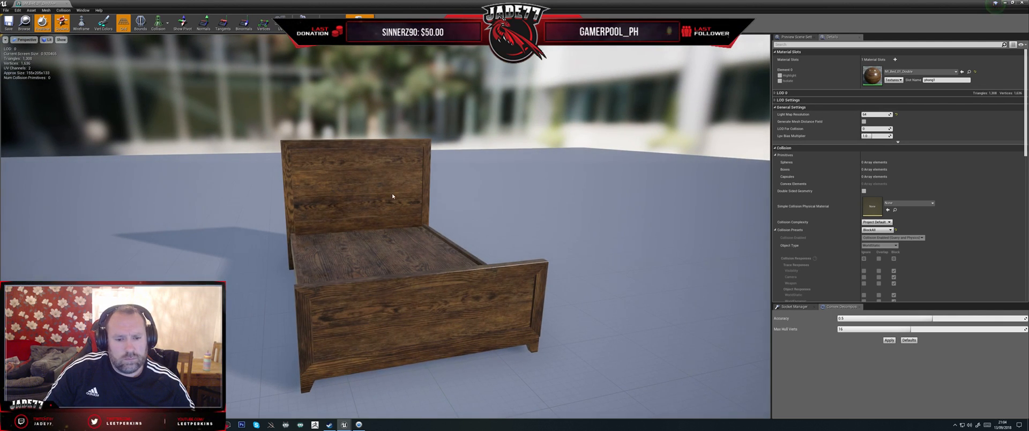
alt+drag(371, 177, 390, 168)
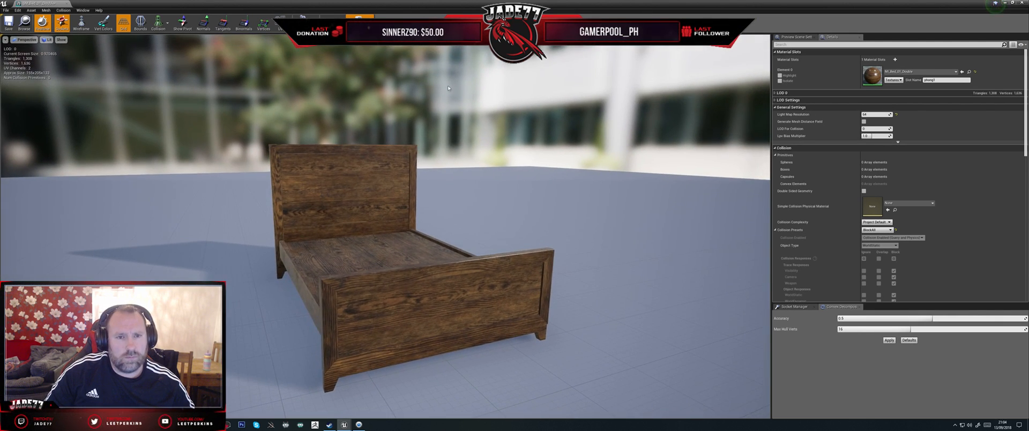
drag(129, 4, 266, 20)
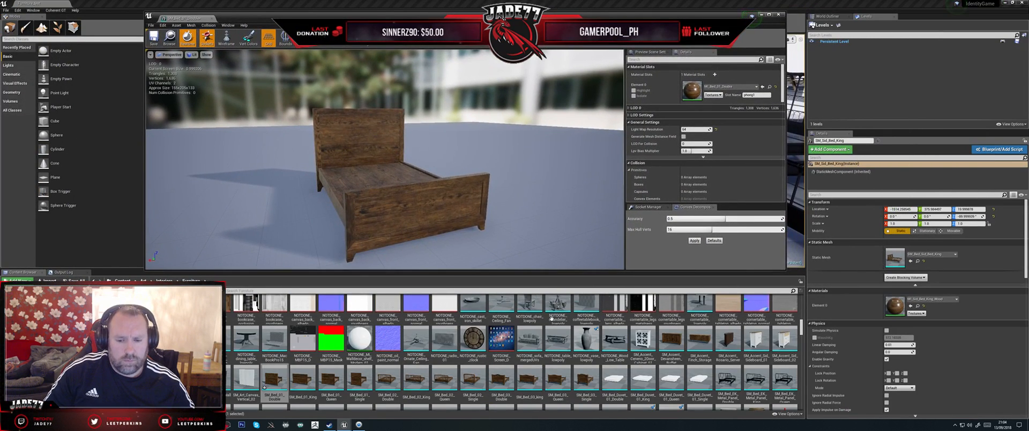
click(268, 387)
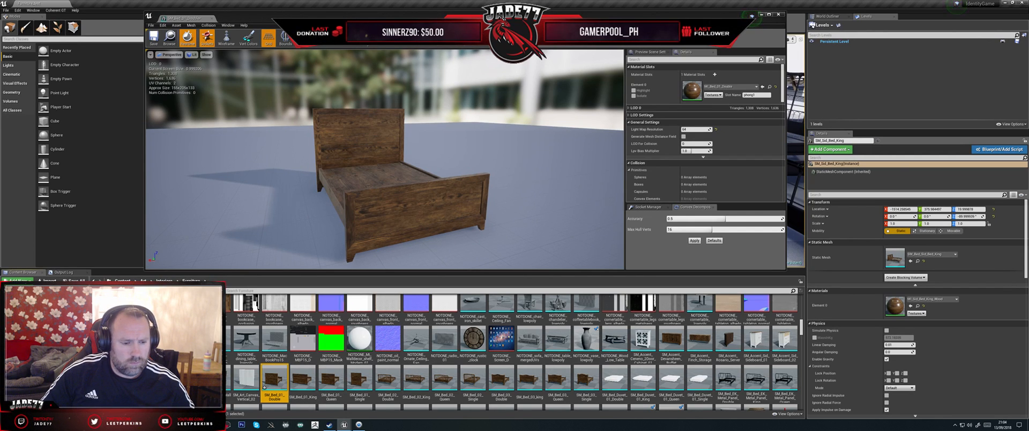
Step: Switch to Maya LT and open SM_Bed_01_Double.fbx from Identity/Bed Frames/Beds Finished without saving the desk scene, framing the bed
key(alt+Tab)
click(332, 142)
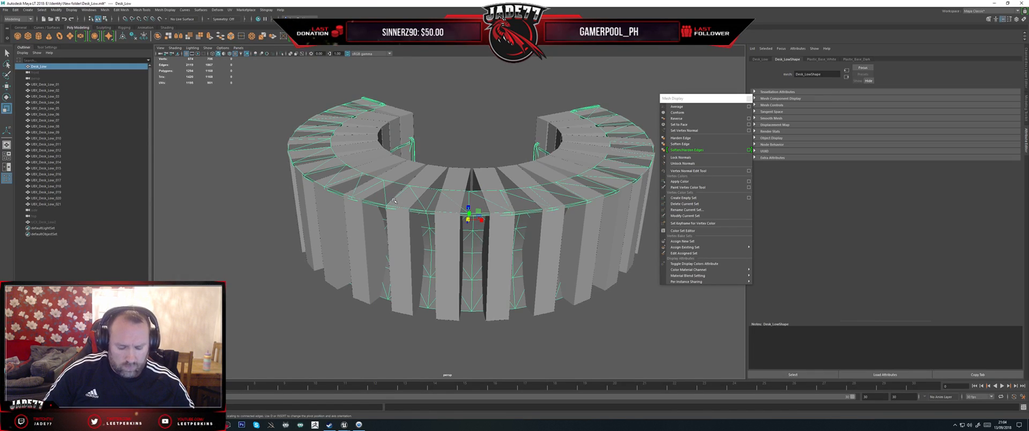
key(ctrl+o)
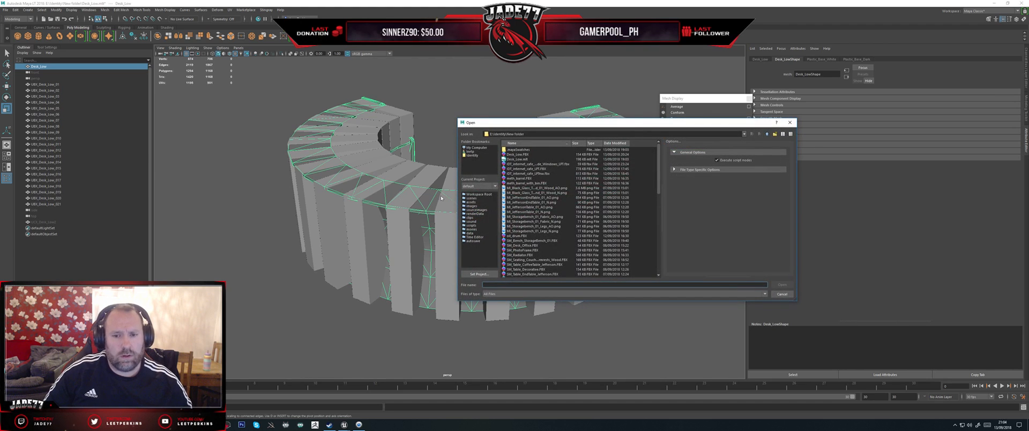
click(472, 156)
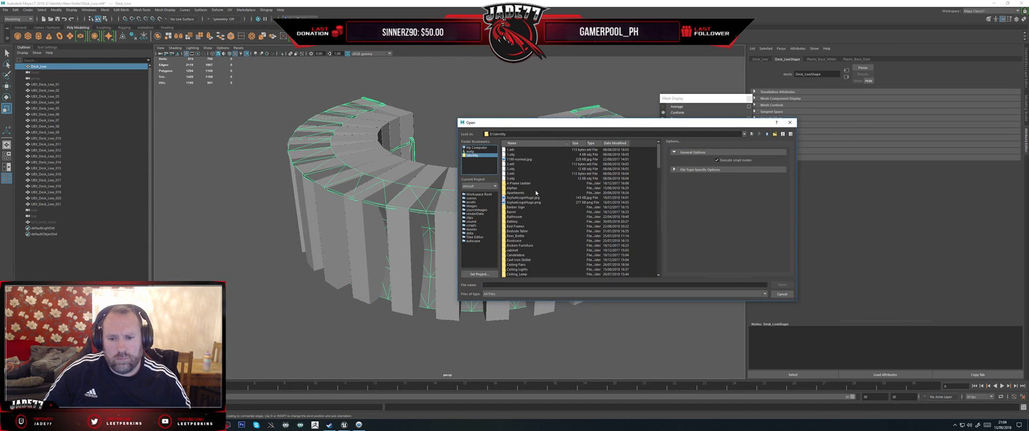
double_click(517, 227)
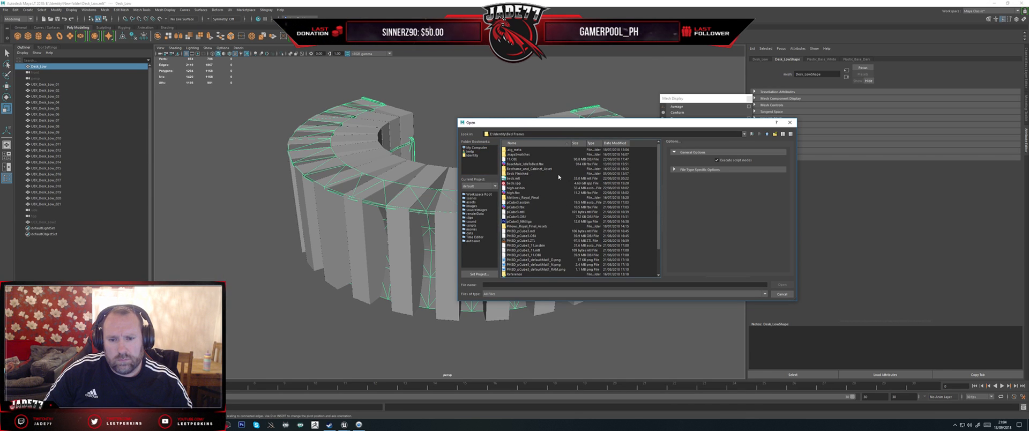
double_click(521, 173)
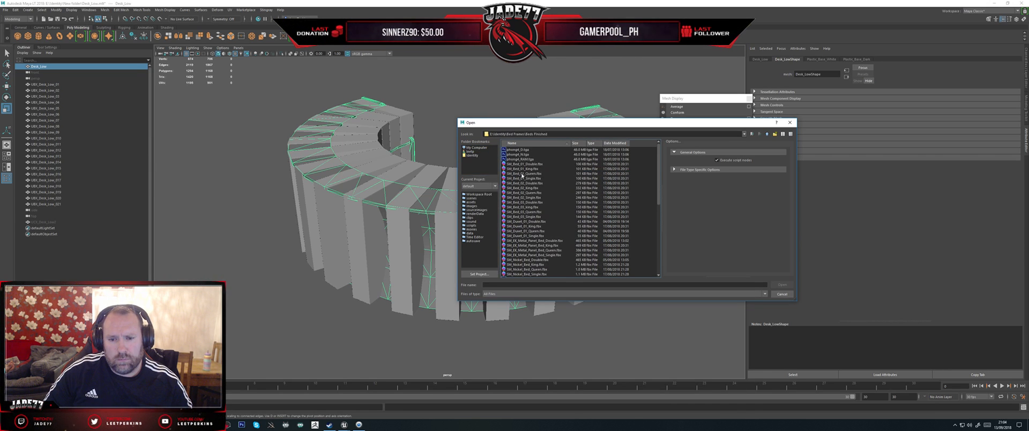
double_click(525, 164)
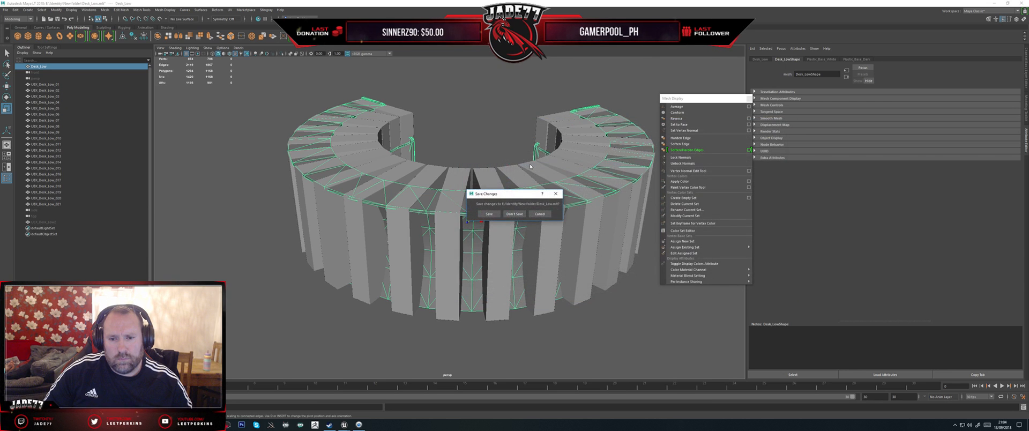
alt+drag(515, 210, 450, 205)
key(f)
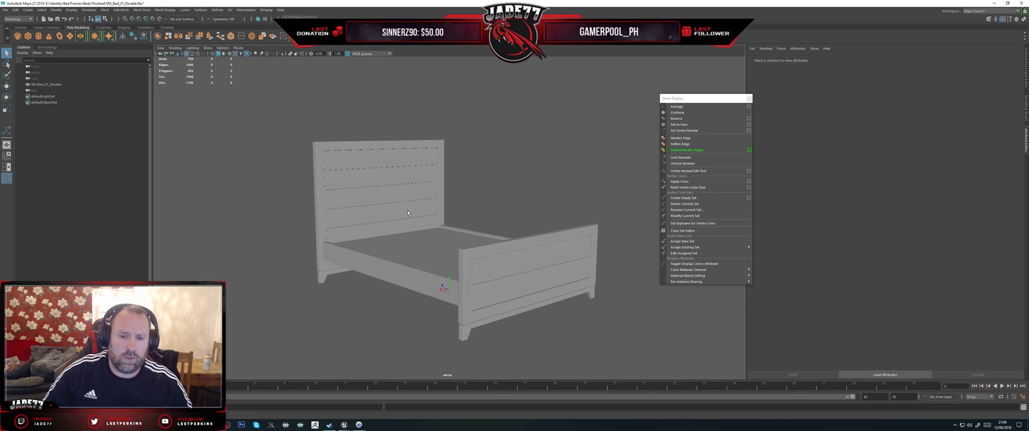
Step: Create a polygon cube at the base of the double bed and enlarge it for use as a collision box
click(433, 194)
alt+drag(460, 179, 485, 177)
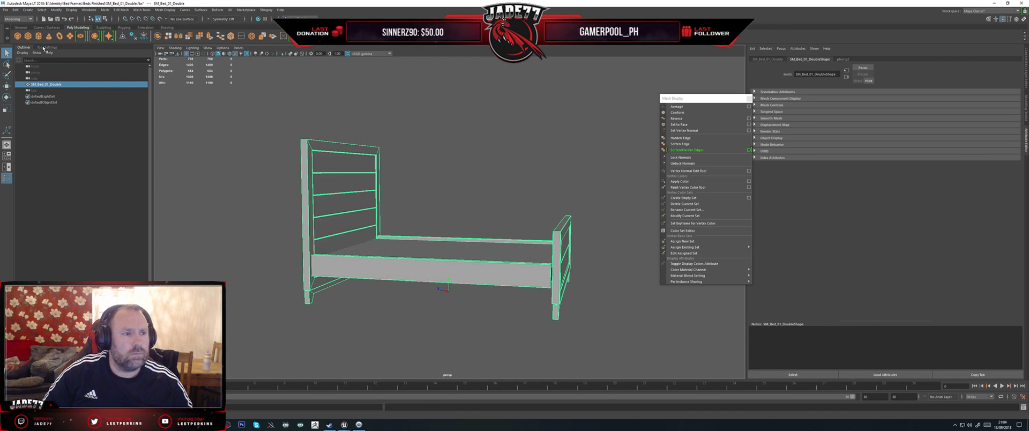
click(27, 37)
alt+drag(311, 133, 343, 164)
key(w)
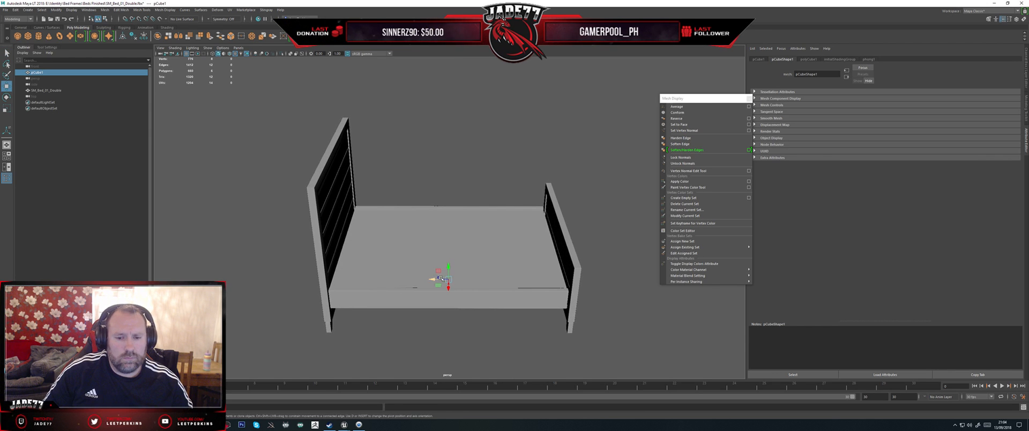
key(r)
drag(448, 280, 638, 279)
Step: Move the cube to the headboard and scale it into an upright slab matching the headboard's thickness
alt+drag(449, 284, 324, 225)
key(w)
key(r)
key(w)
alt+drag(395, 265, 324, 234)
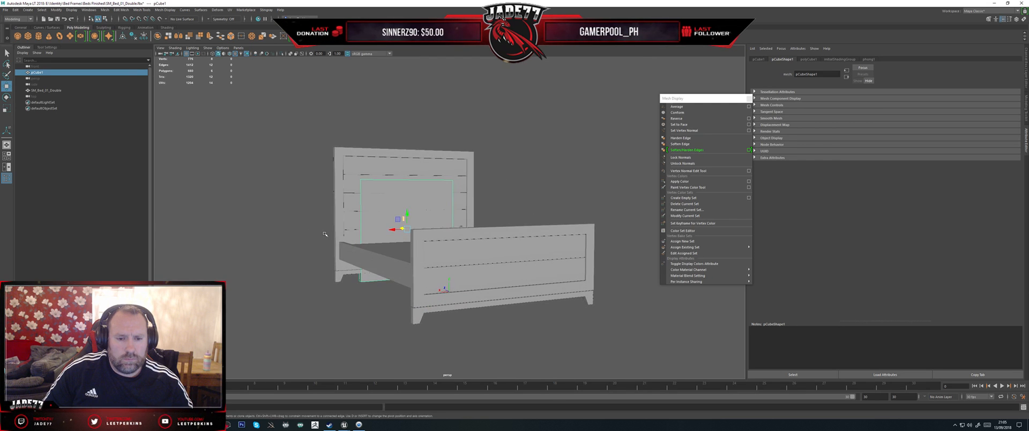
Step: Move the collision box's vertices so its top and both sides line up with the headboard's outer edges, using vertex snapping
right_drag(403, 205, 300, 198)
drag(301, 198, 472, 157)
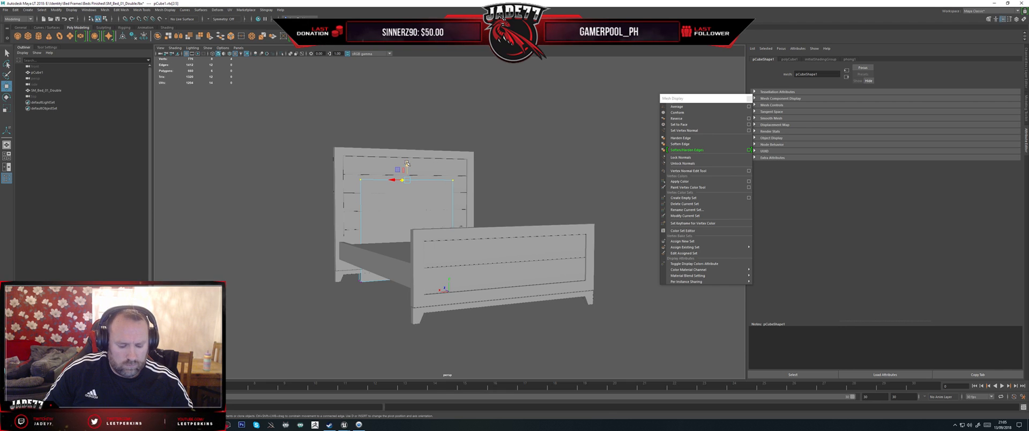
drag(406, 163, 406, 134)
drag(374, 305, 346, 134)
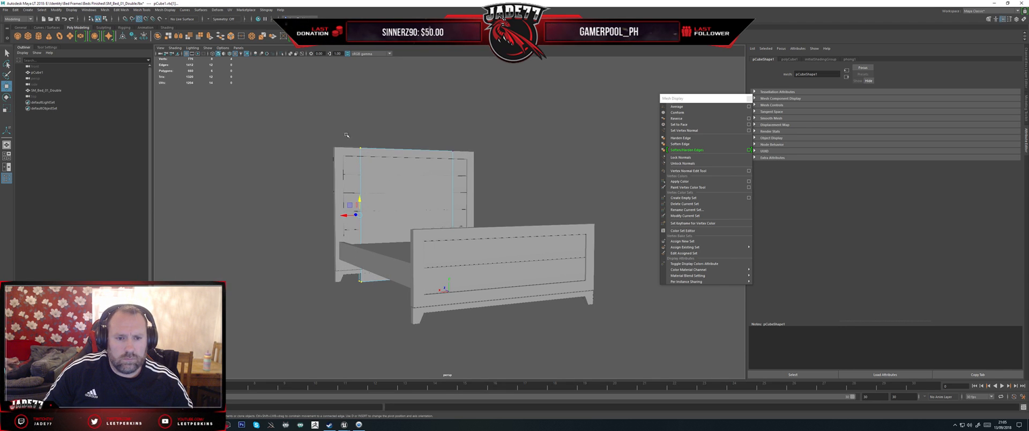
key(v)
drag(345, 214, 328, 137)
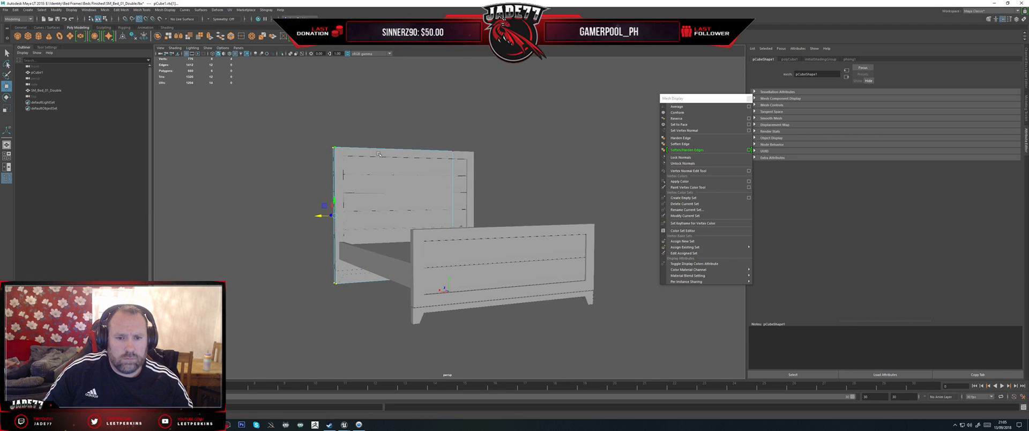
drag(439, 136, 468, 244)
drag(436, 212, 445, 181)
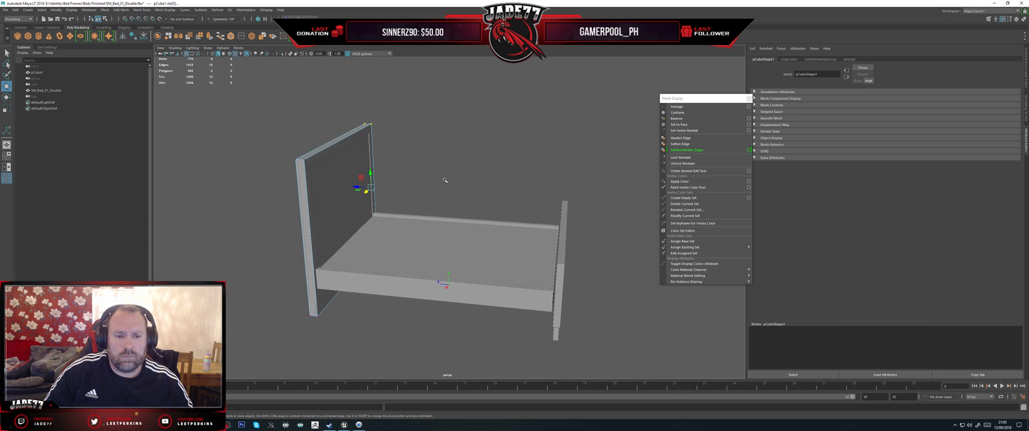
Step: Rename the headboard collision box as UBX_SM_Bed_01_Double_01, reusing the bed mesh's name
double_click(34, 73)
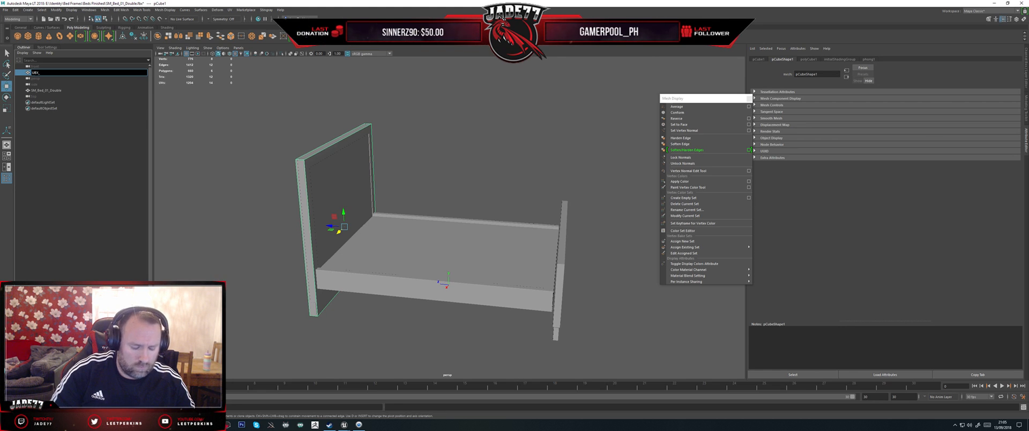
double_click(47, 90)
key(ctrl+c)
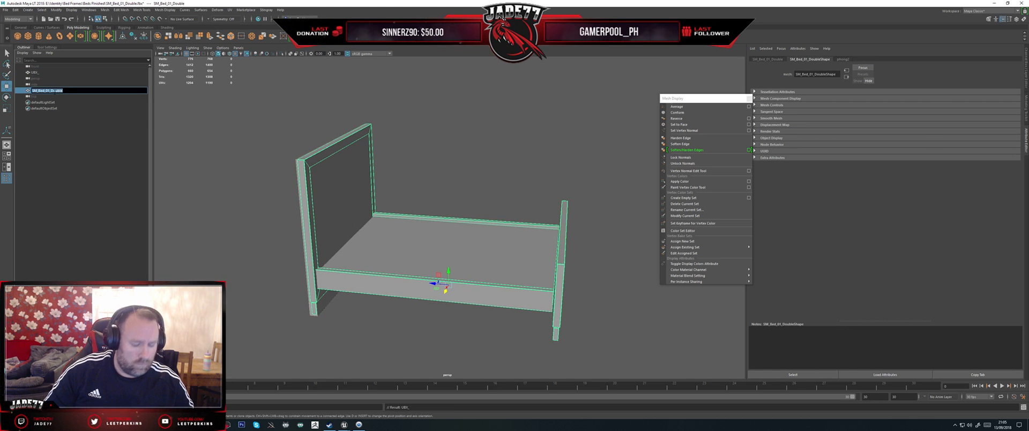
click(49, 73)
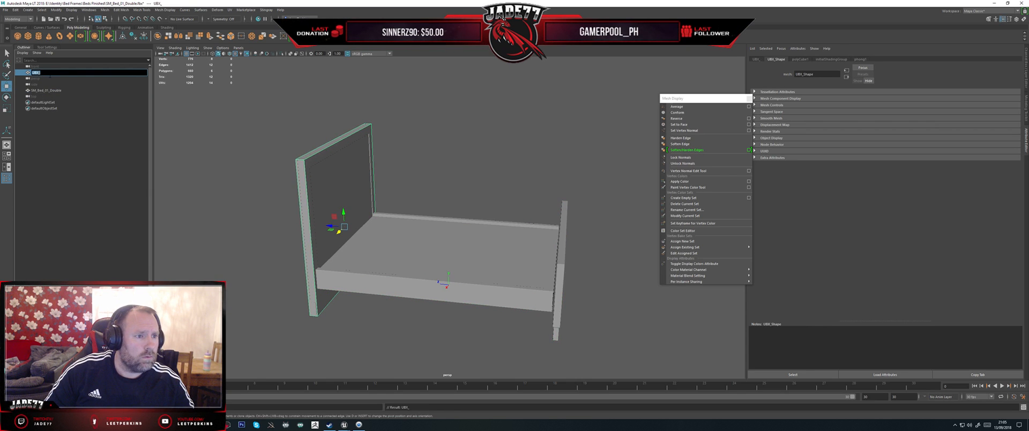
key(ctrl+v)
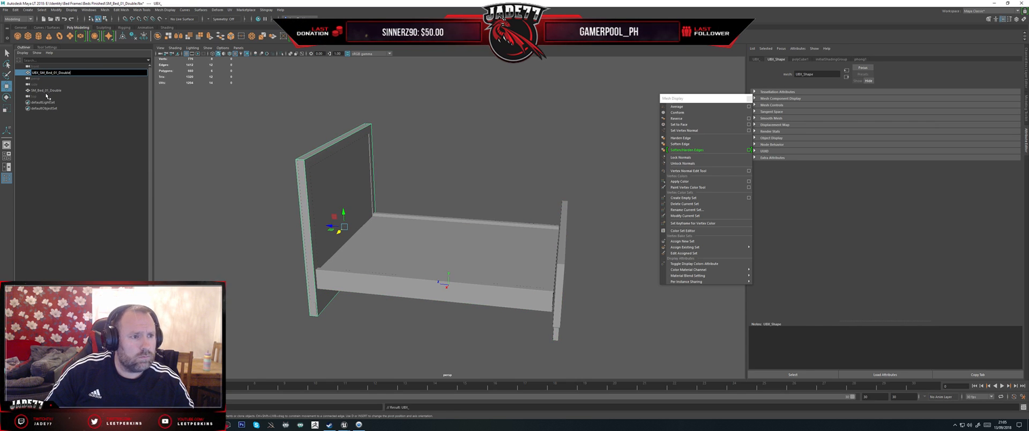
key(Return)
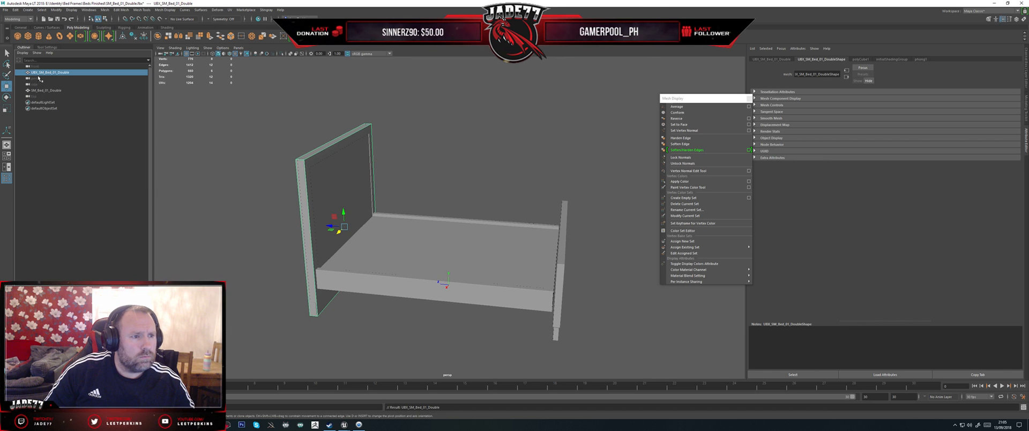
double_click(76, 75)
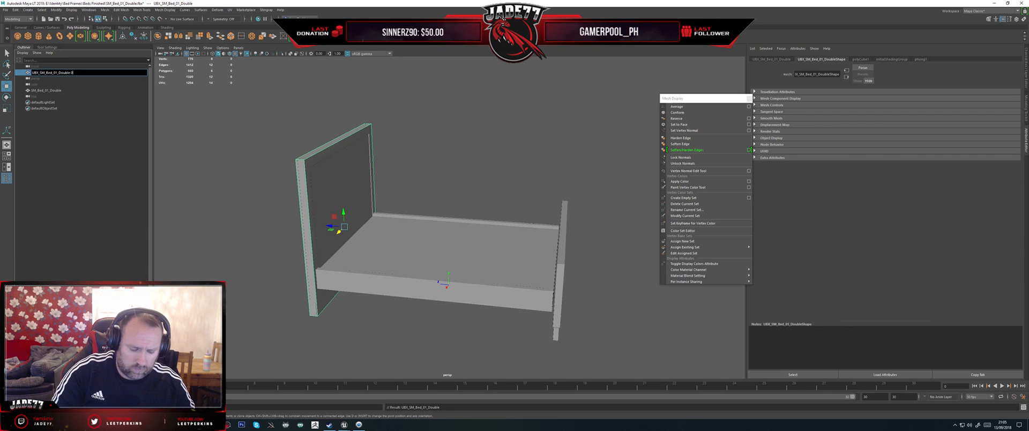
key(Return)
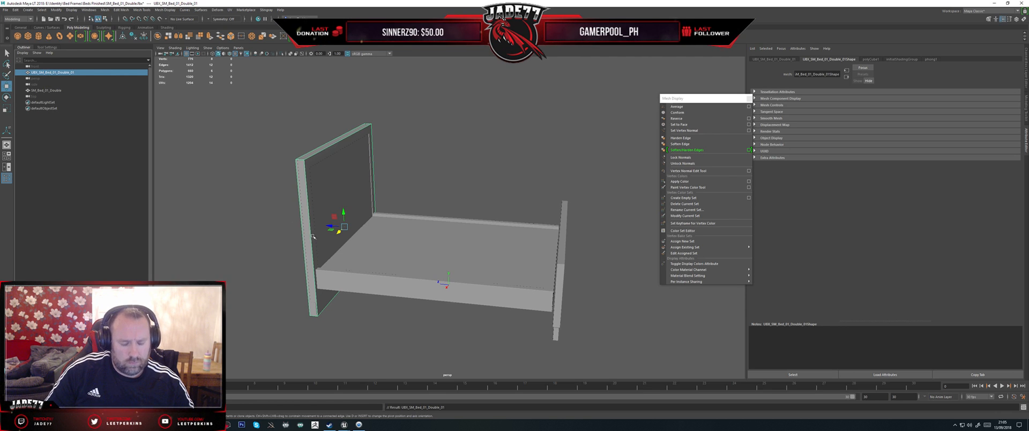
Step: Duplicate the headboard collision box onto the footboard and lower its top vertices to the footboard's height
key(ctrl+d)
drag(330, 227, 550, 261)
alt+drag(643, 247, 606, 260)
right_drag(544, 146, 506, 144)
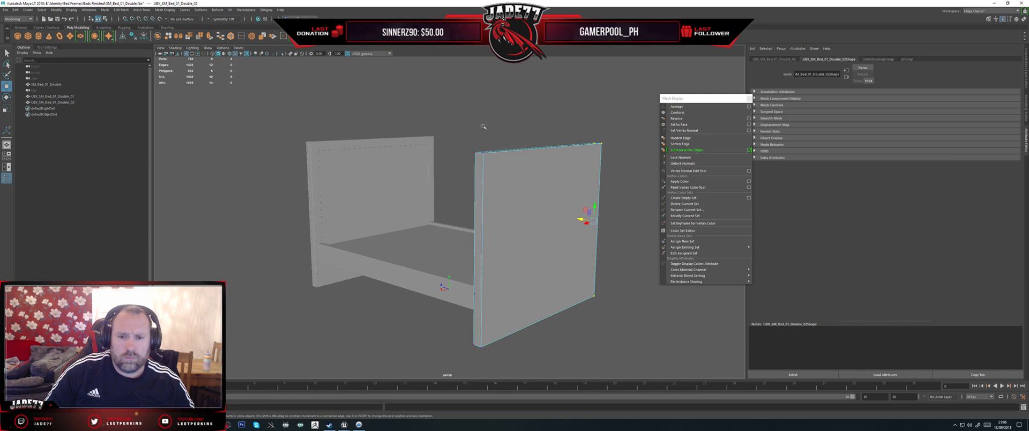
click(551, 143)
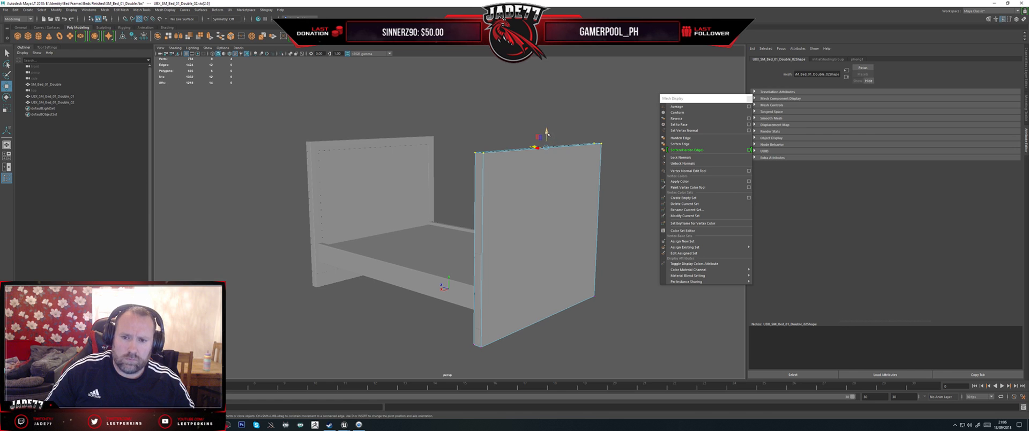
drag(547, 133, 545, 222)
alt+drag(467, 241, 509, 213)
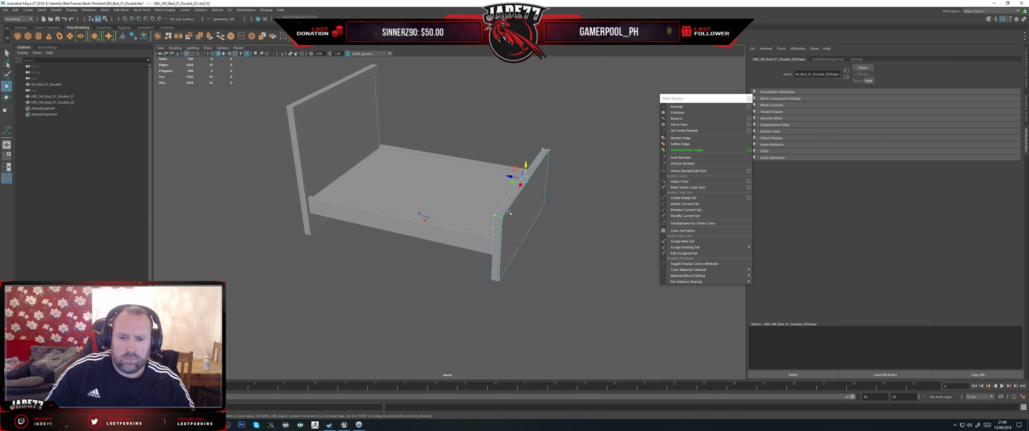
right_drag(509, 213, 529, 201)
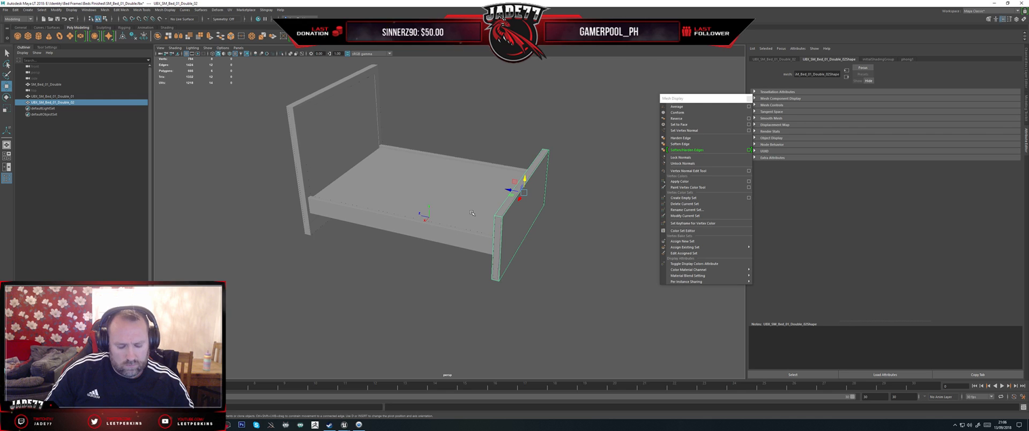
Step: Duplicate the footboard collision box to the middle of the bed and reduce its height to match the side rails
key(ctrl+d)
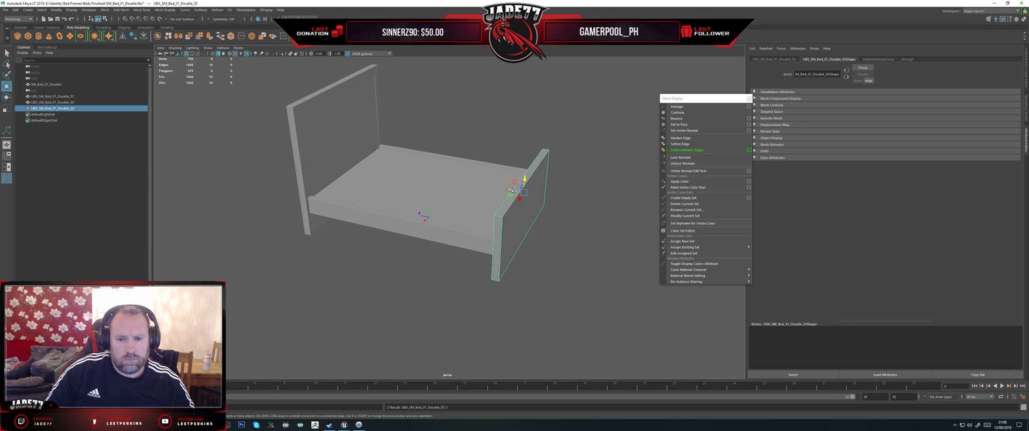
drag(510, 189, 438, 179)
key(r)
key(w)
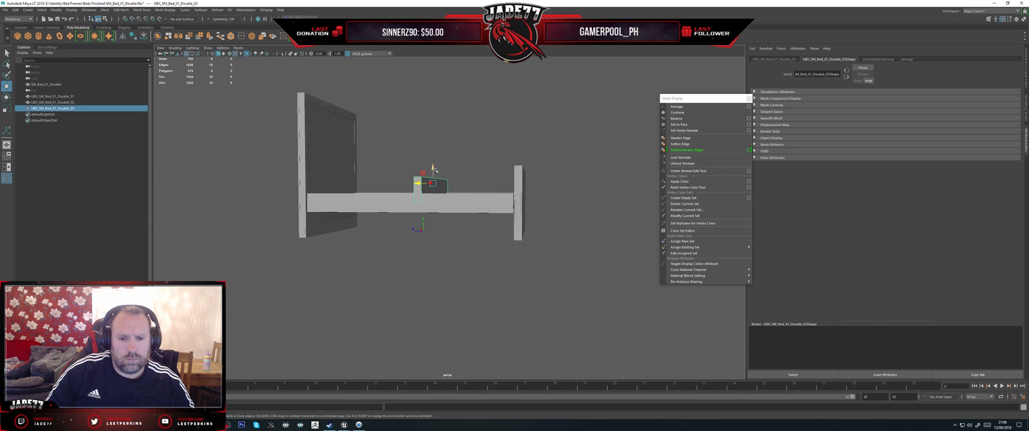
key(r)
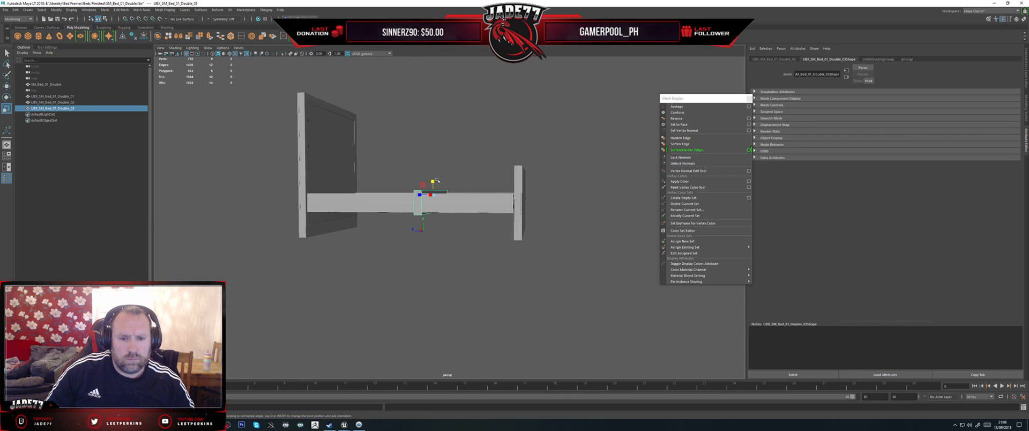
drag(434, 180, 434, 181)
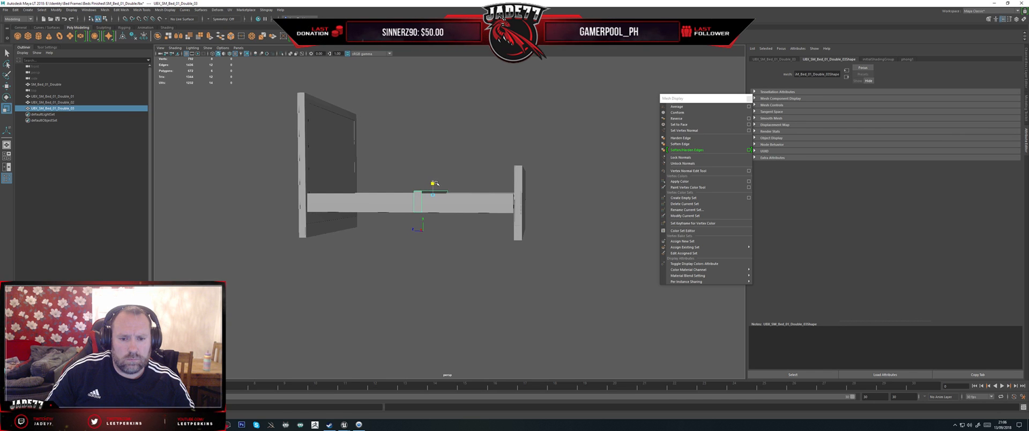
key(w)
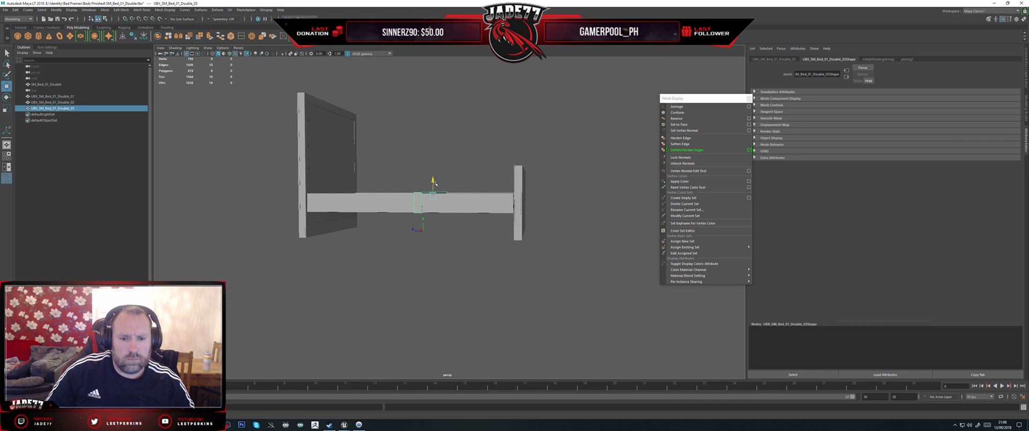
alt+drag(433, 181, 421, 222)
Step: Stretch the middle collision box along the bed so it fills the frame between headboard and footboard
key(r)
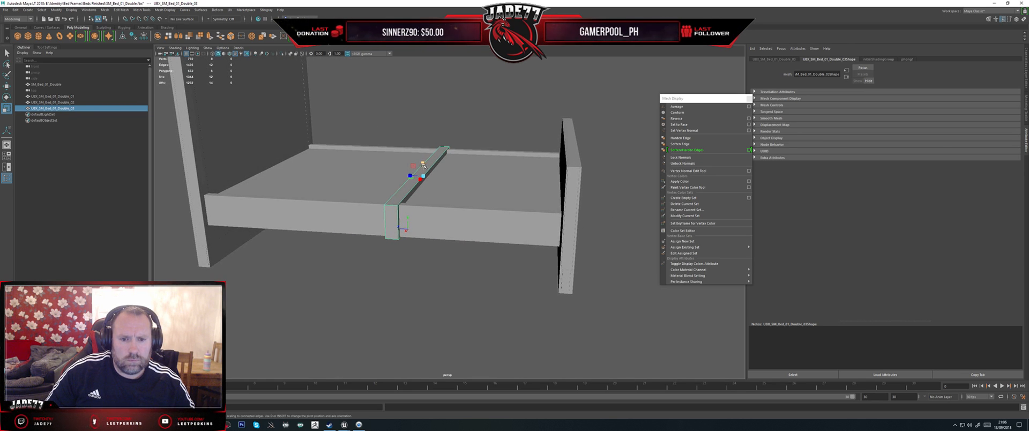
alt+drag(422, 164, 212, 171)
key(w)
key(r)
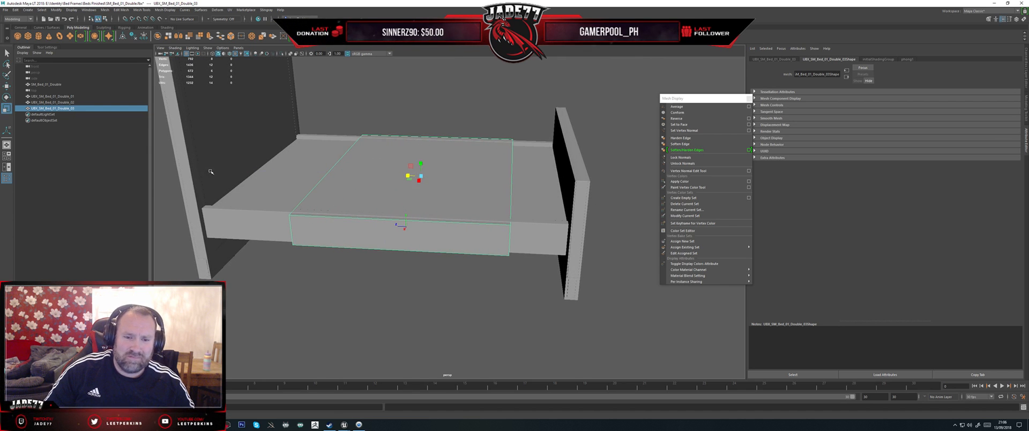
drag(408, 177, 395, 176)
key(w)
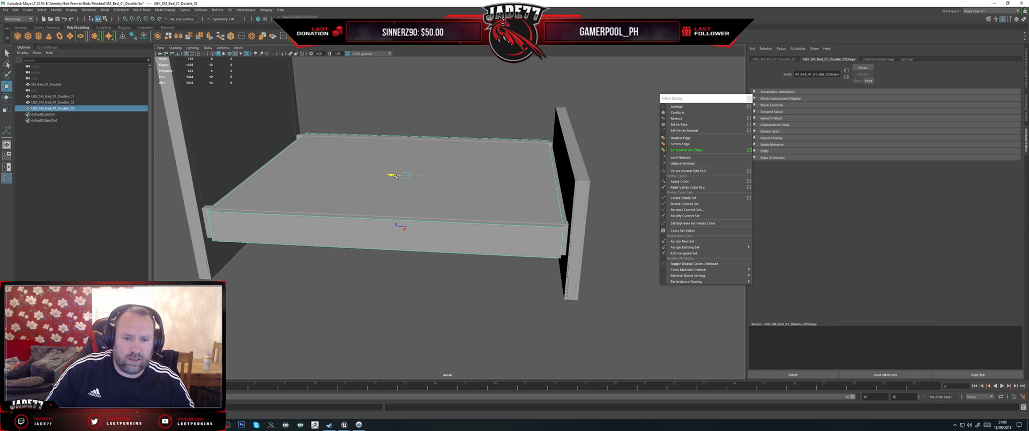
key(r)
drag(395, 175, 405, 187)
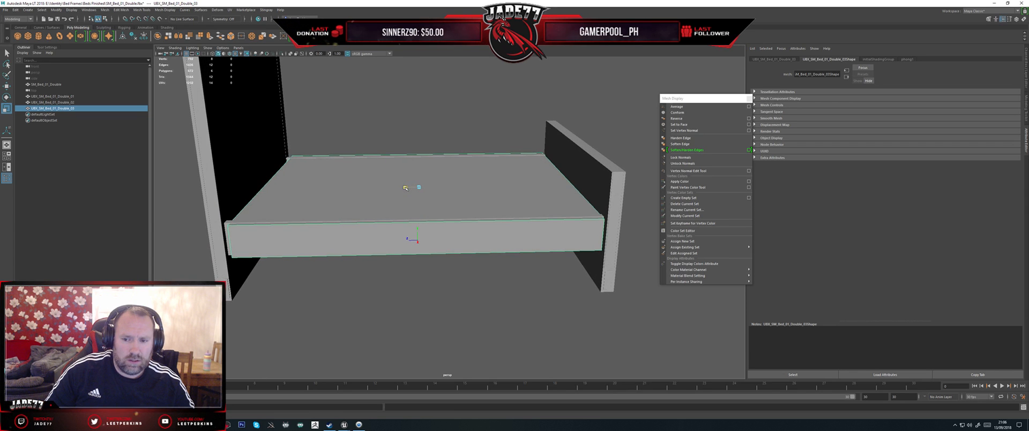
key(w)
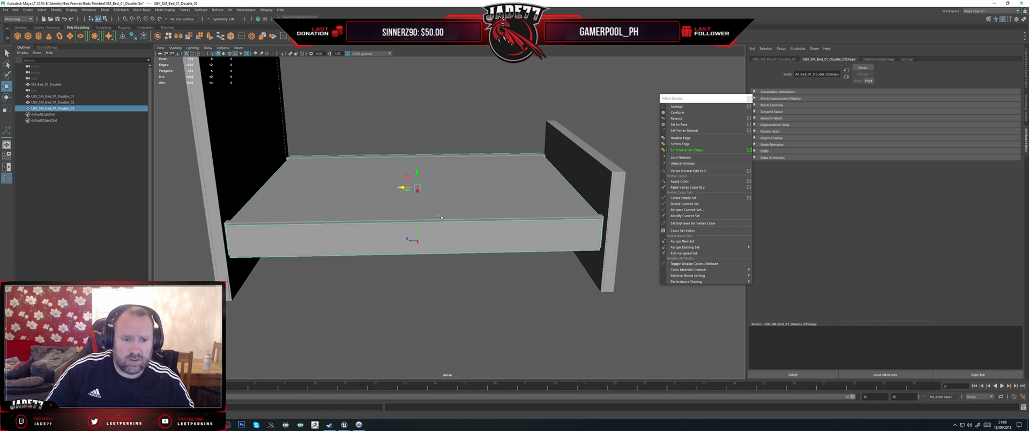
Step: Export the bed mesh with its three UBX collision boxes over the existing SM_Bed_01_Double.fbx, and switch to Unreal Editor
scroll(440, 217, down, 5)
alt+drag(440, 217, 390, 231)
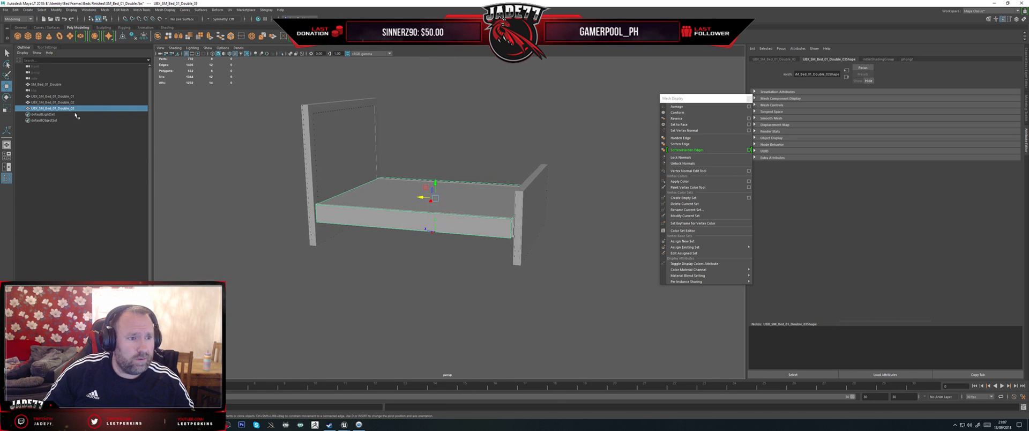
shift+click(66, 96)
ctrl+click(47, 85)
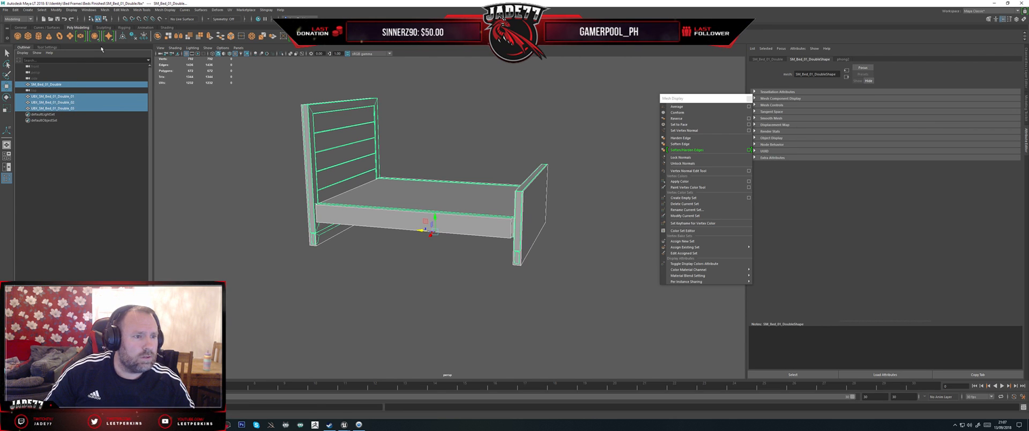
click(5, 10)
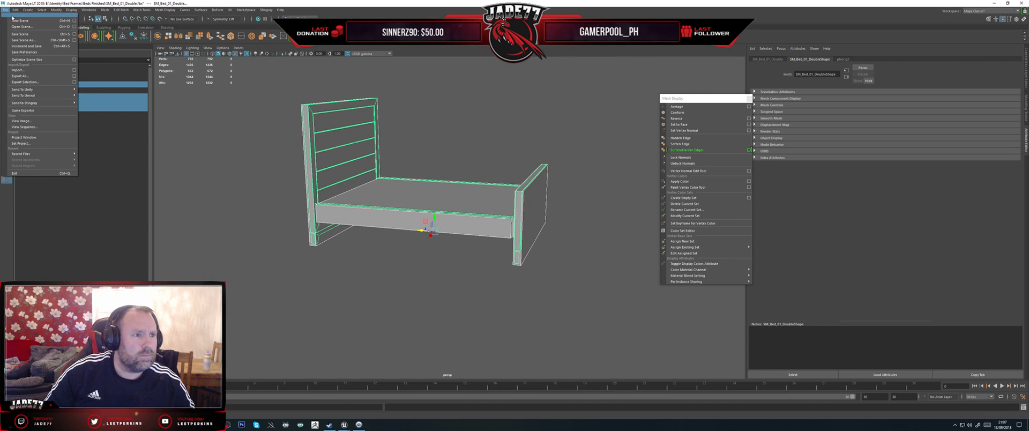
click(25, 82)
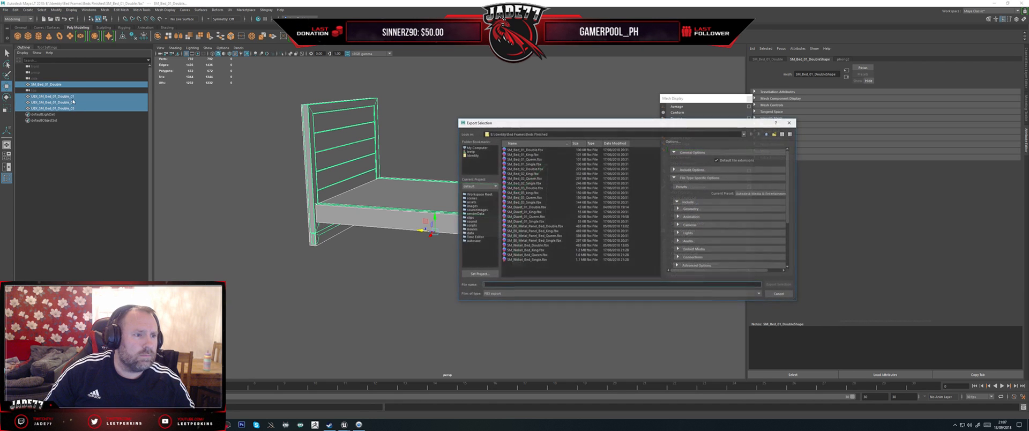
double_click(518, 152)
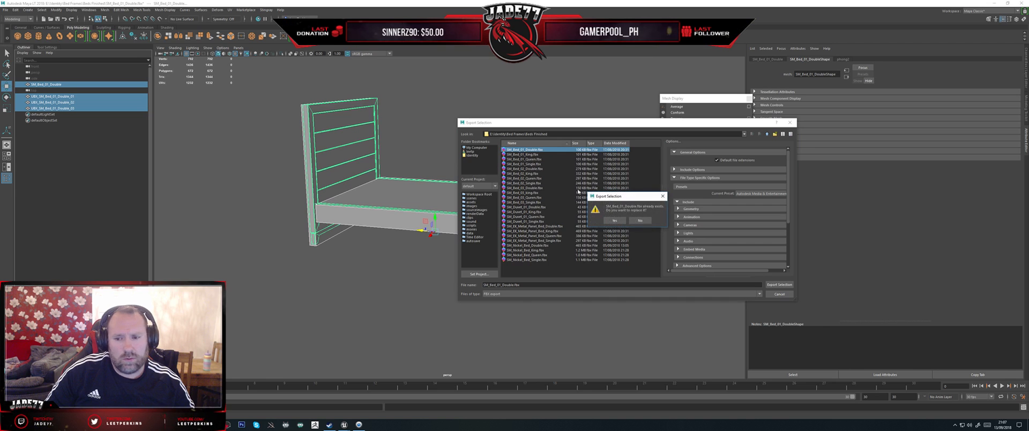
click(619, 221)
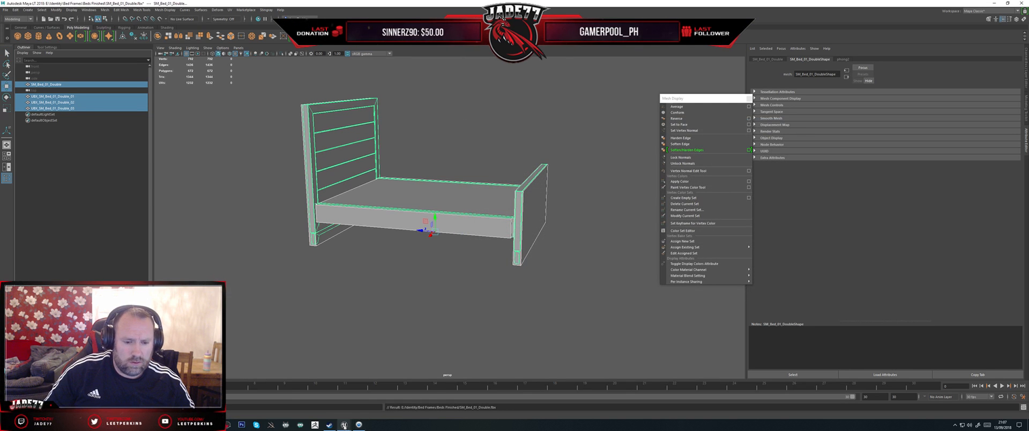
click(327, 399)
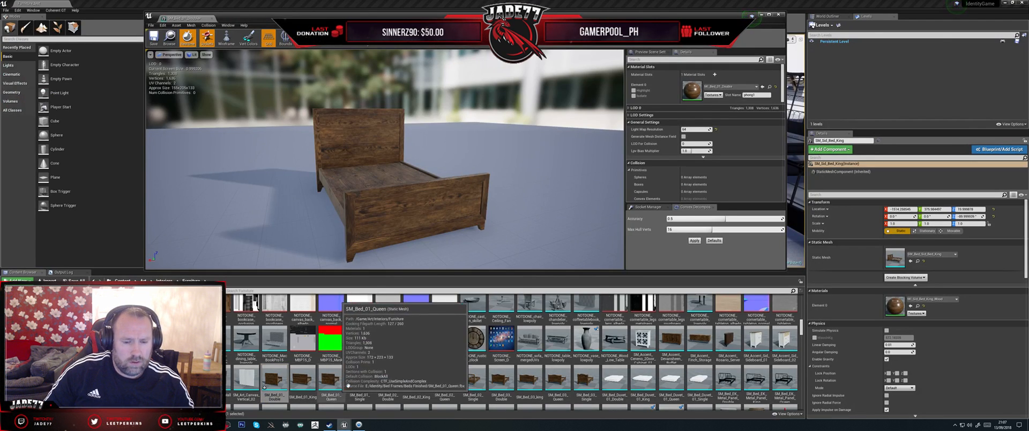
Step: Reimport the SM_Bed_01_Double static mesh from its updated FBX, then save it and check it out of source control
right_click(278, 384)
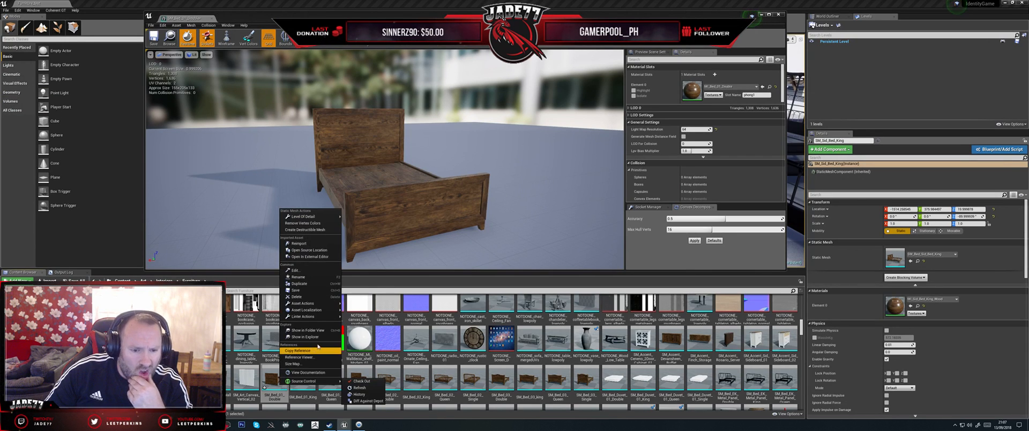
click(299, 243)
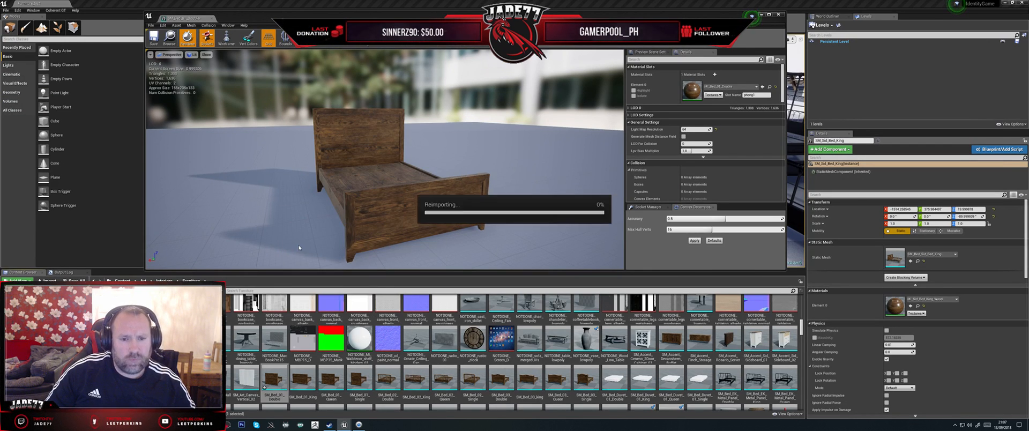
drag(375, 161, 316, 234)
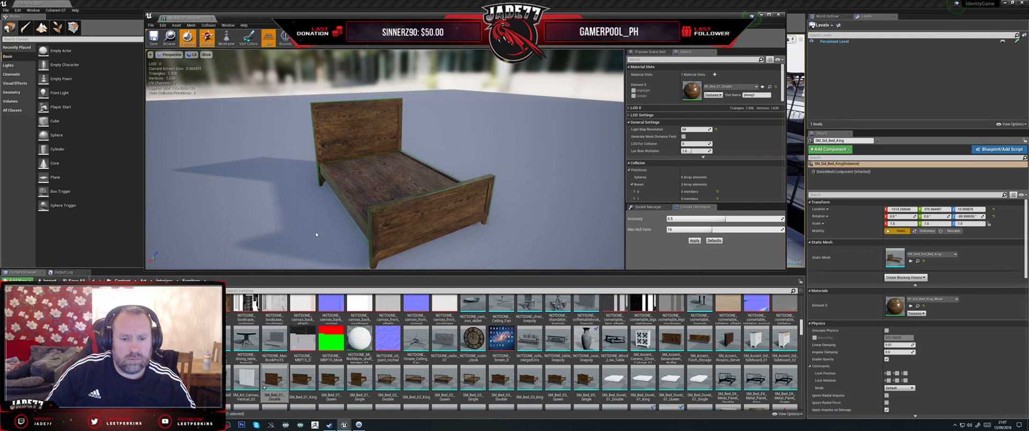
key(ctrl+s)
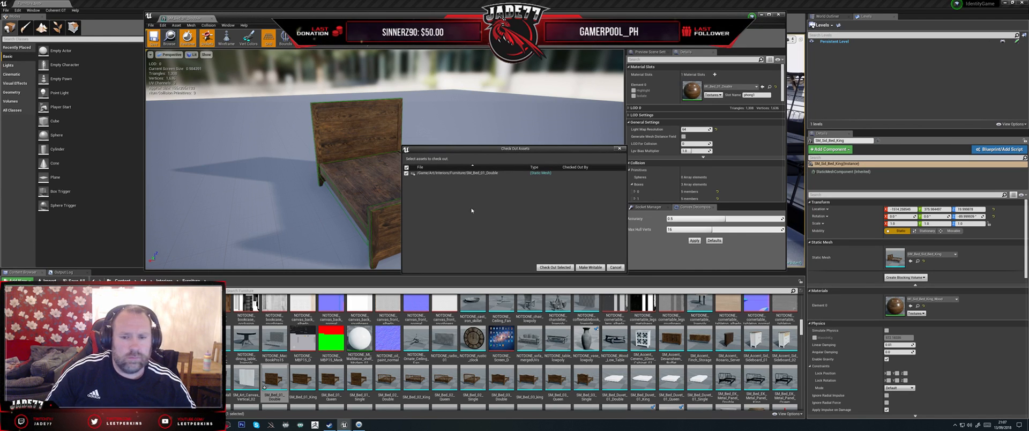
click(554, 268)
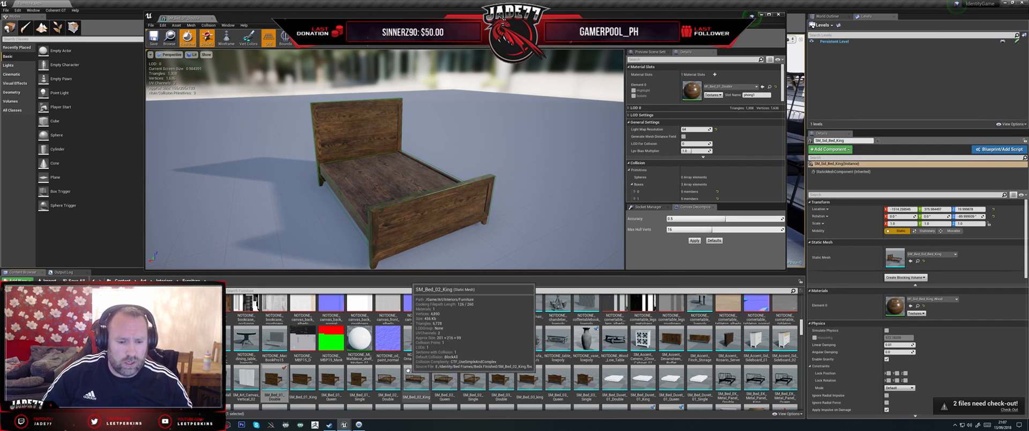
Step: Inspect the reimported double bed's collision boxes around the headboard, bed base and footboard
right_click(359, 424)
click(343, 411)
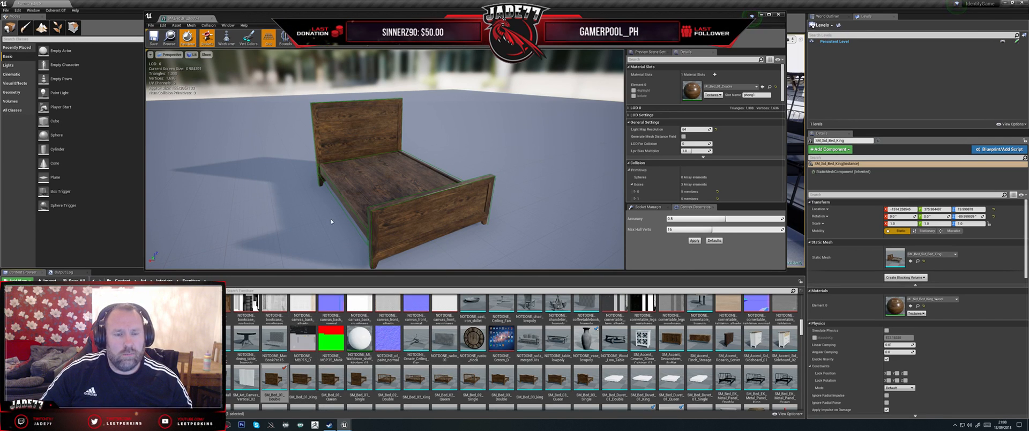
mouse_move(331, 221)
right_down()
mouse_move(251, 221)
mouse_move(335, 214)
right_up()
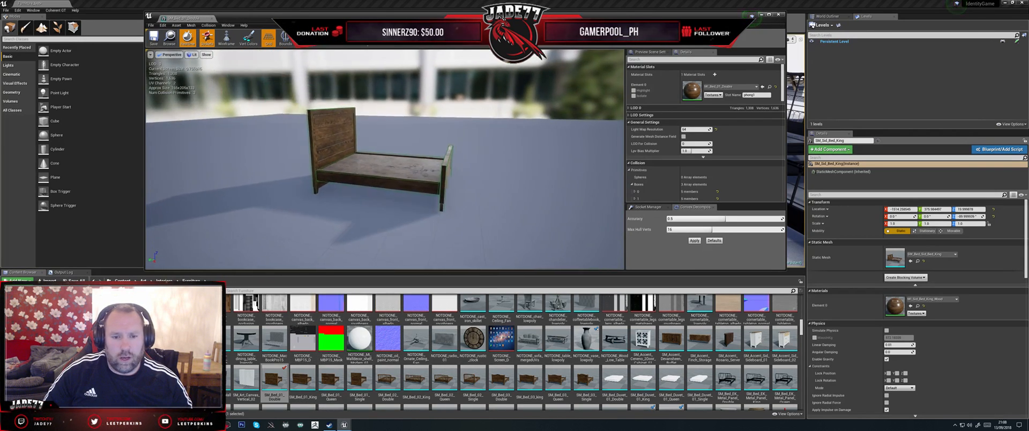
key(w)
mouse_move(302, 242)
right_down()
mouse_move(312, 239)
mouse_move(301, 242)
right_up()
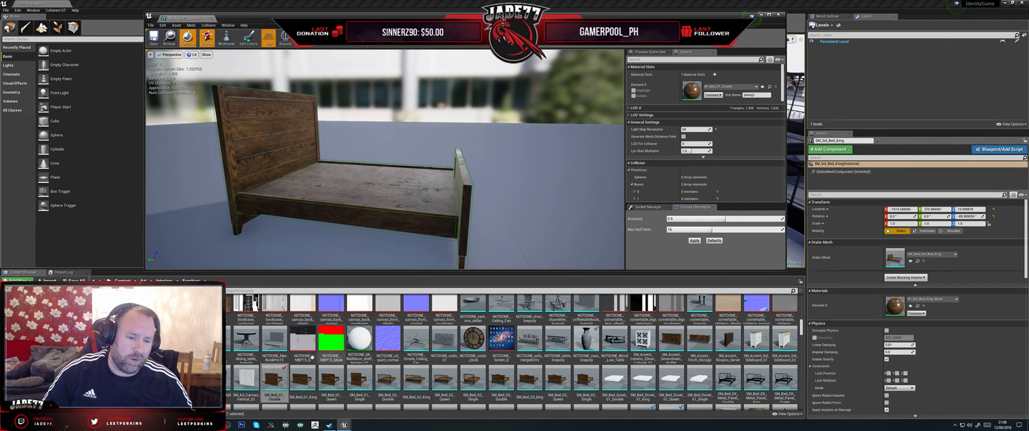
Step: Open the SM_Bed_01_King static mesh and display its simple collision
double_click(302, 381)
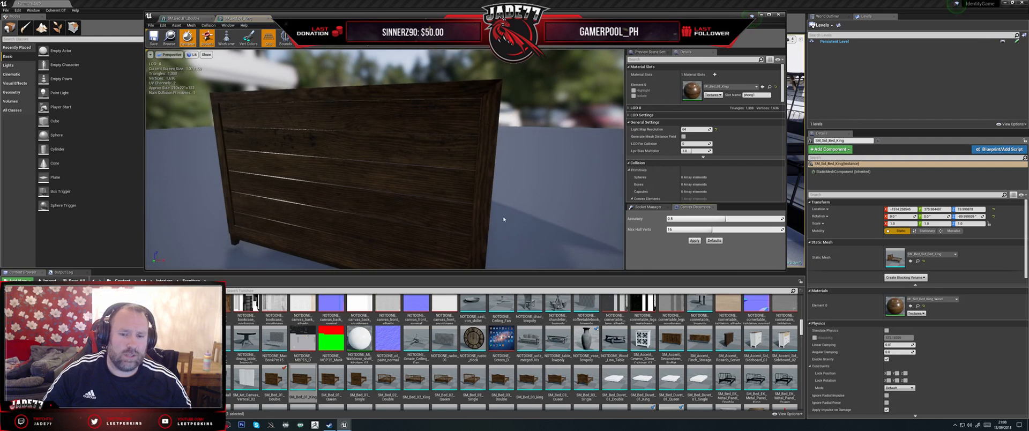
alt+drag(507, 212, 332, 214)
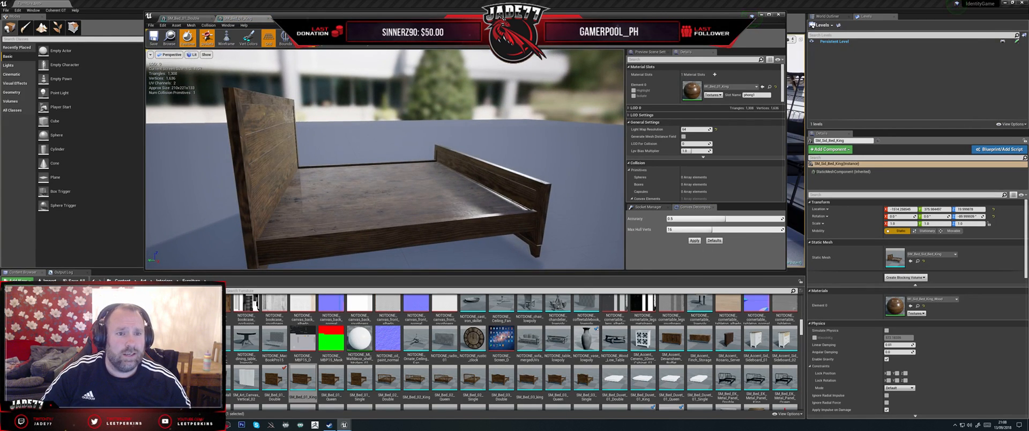
click(310, 44)
click(316, 54)
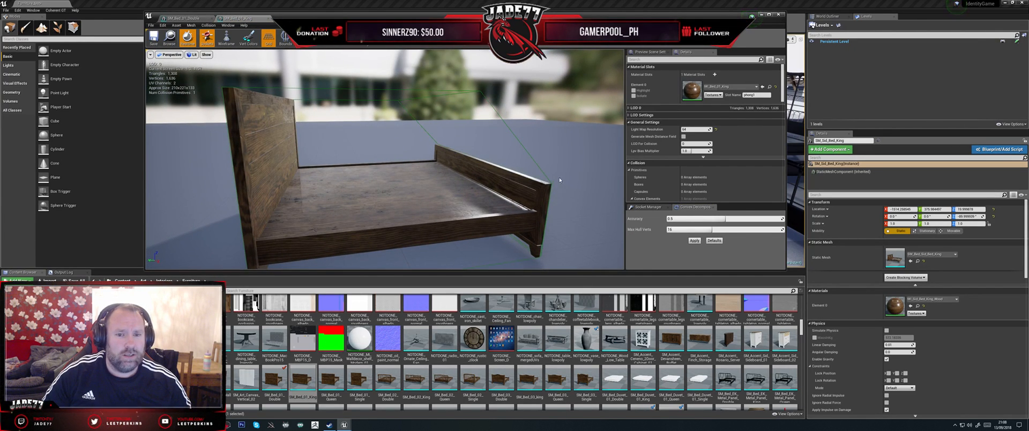
Step: Examine from several angles how closely the king bed's simple collision hull follows the headboard, bed base and footboard
scroll(559, 180, down, 3)
alt+drag(343, 123, 328, 124)
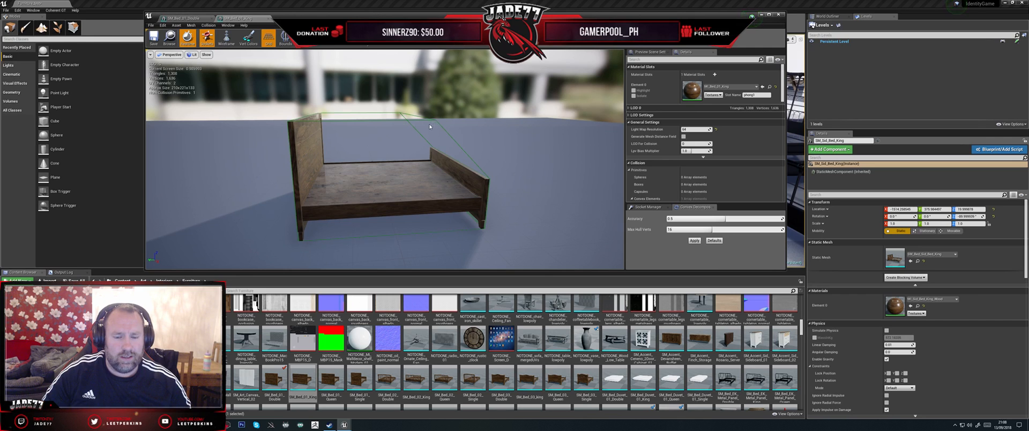
drag(429, 127, 357, 183)
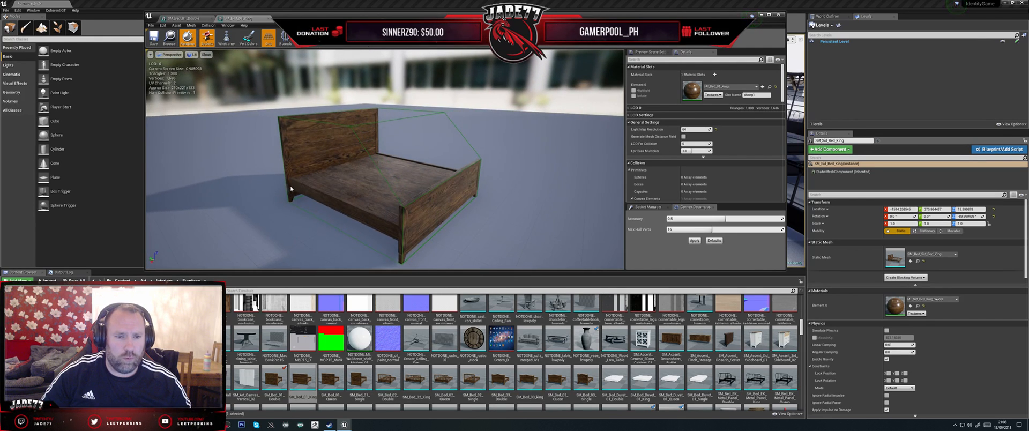
drag(439, 208, 466, 211)
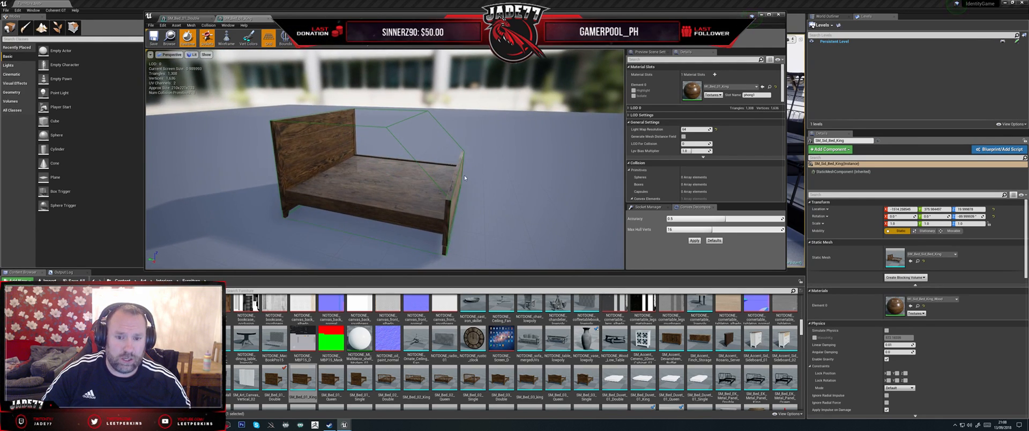
drag(452, 177, 371, 86)
scroll(452, 177, down, 4)
scroll(395, 102, down, 1)
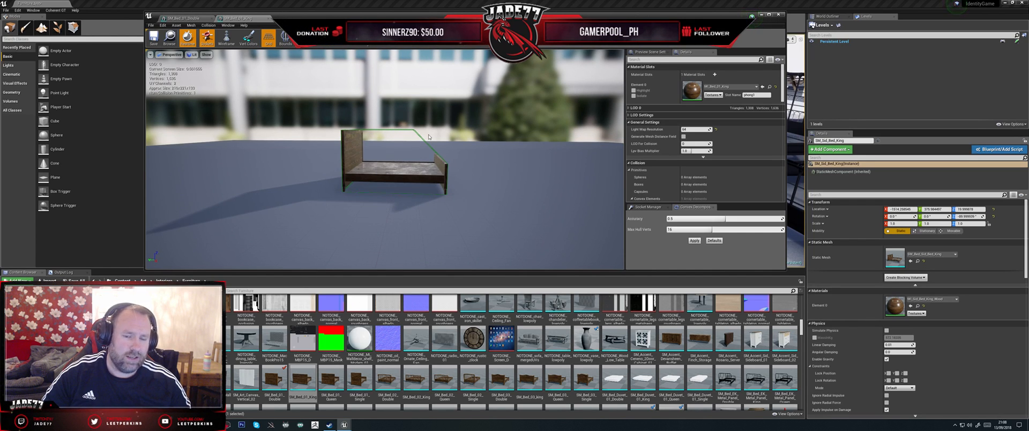
scroll(429, 137, up, 10)
scroll(429, 137, down, 4)
drag(429, 137, 423, 214)
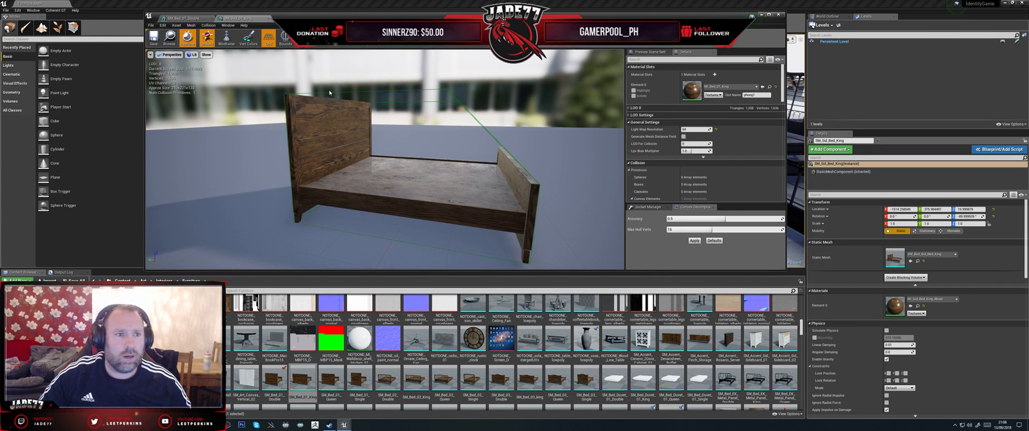
Step: Close the double bed's mesh editor, switch to Maya and select only the SM_Bed_01_Double mesh
click(212, 19)
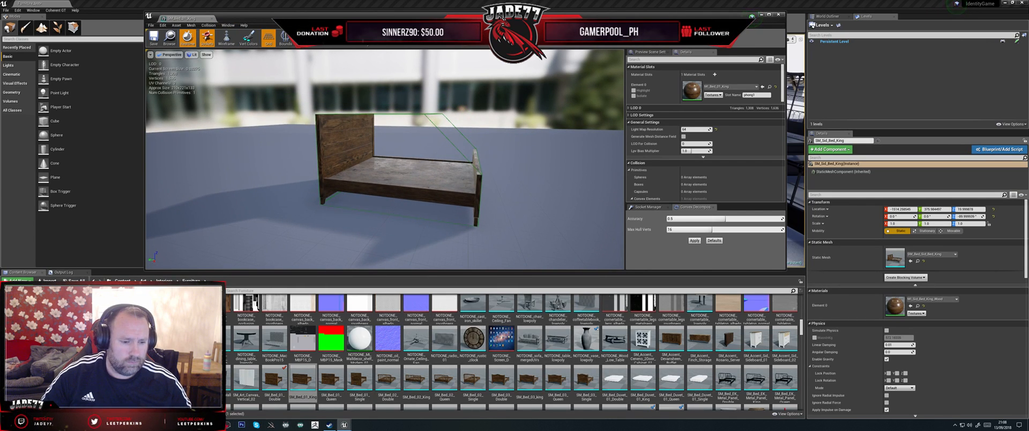
key(alt+Tab)
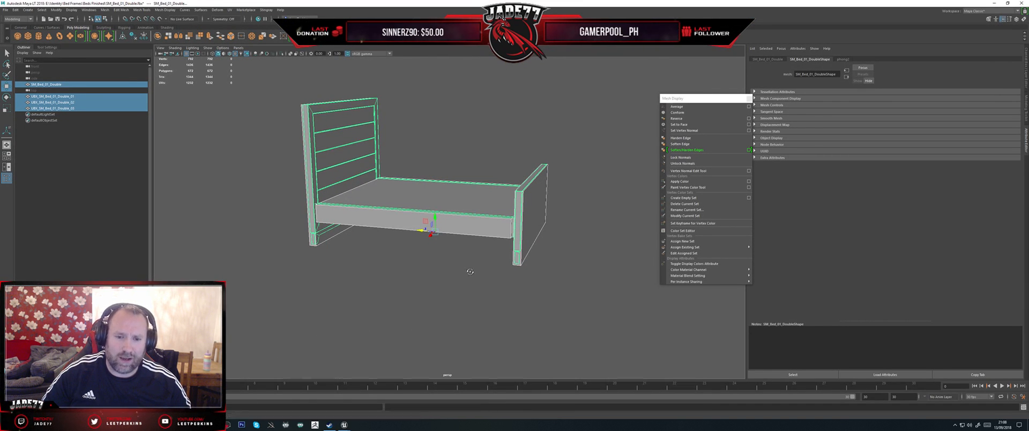
mouse_move(453, 287)
alt+mouse_down()
mouse_move(445, 252)
mouse_move(450, 287)
alt+mouse_up()
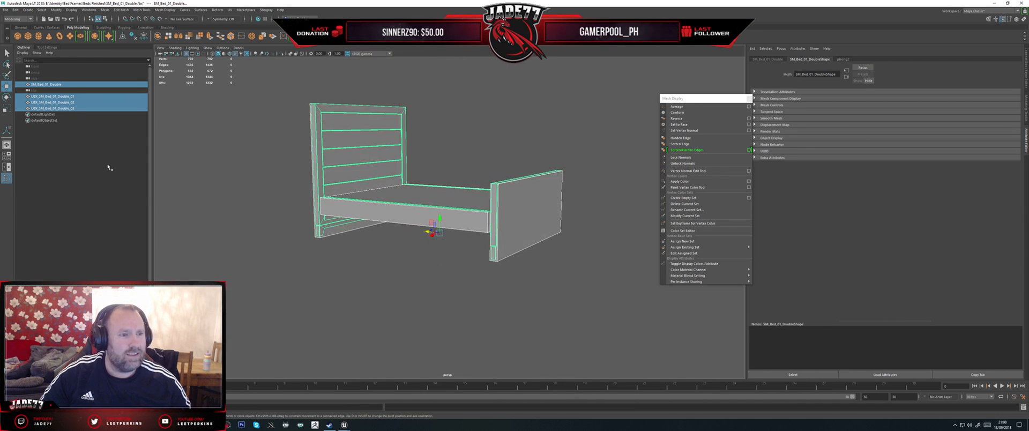
click(80, 84)
alt+drag(386, 246, 291, 239)
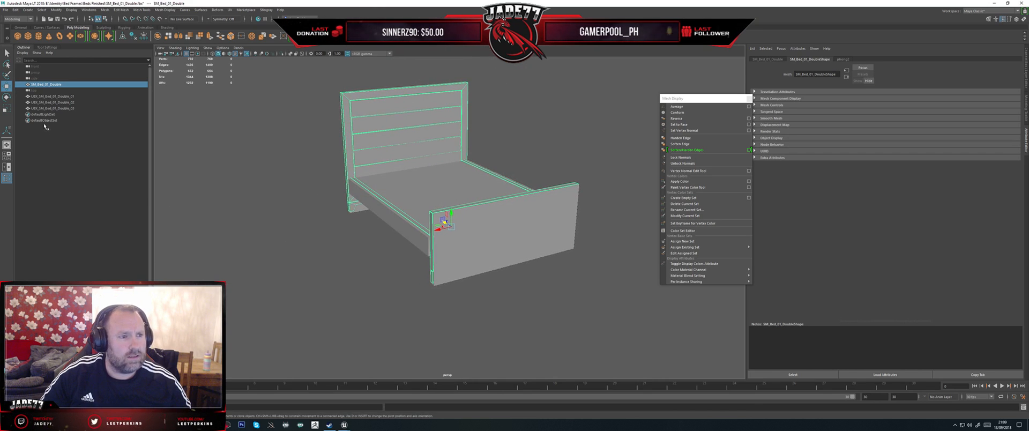
Step: Select the headboard collision box UBX_SM_Bed_01_Double_01 and slightly adjust its thickness to enclose the headboard
click(50, 96)
mouse_move(407, 199)
alt+mouse_down()
mouse_move(362, 197)
mouse_move(355, 179)
mouse_move(359, 189)
mouse_move(301, 194)
mouse_move(321, 194)
mouse_move(312, 196)
alt+mouse_up()
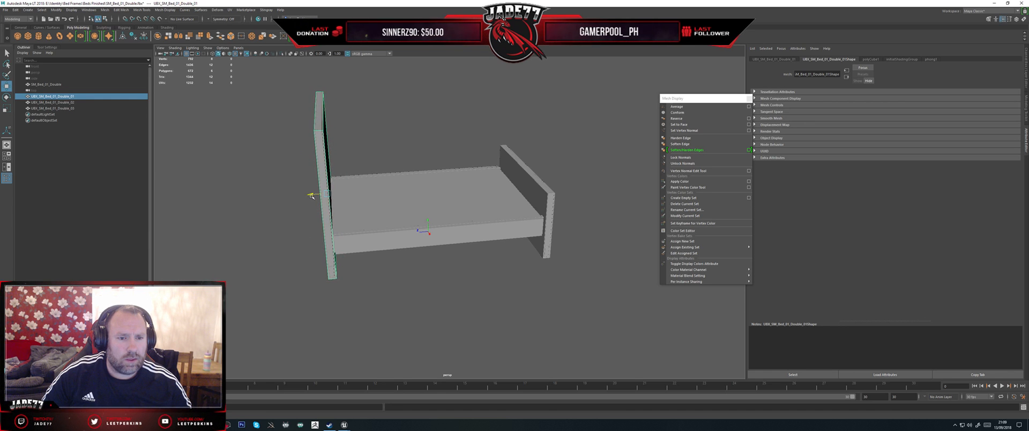
alt+drag(377, 268, 372, 264)
scroll(321, 220, up, 3)
alt+drag(321, 220, 383, 242)
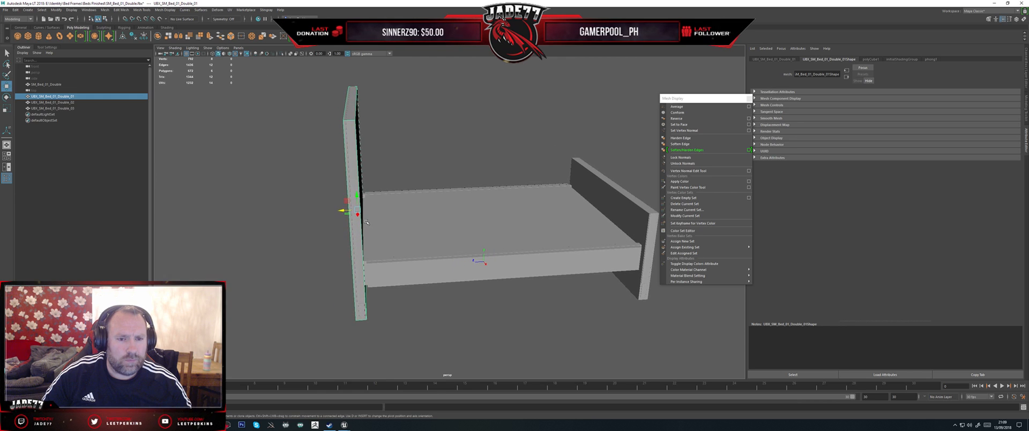
key(r)
drag(344, 211, 344, 211)
key(w)
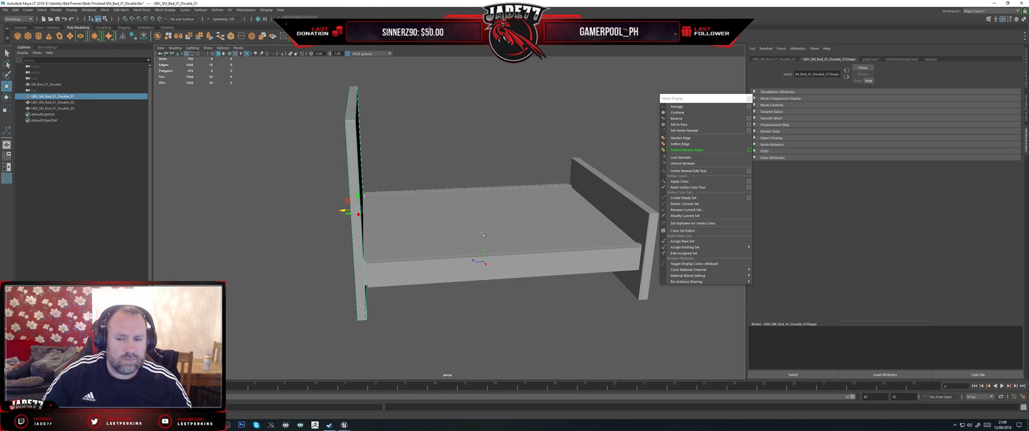
Step: Select the footboard collision box and slightly adjust its thickness to enclose the footboard
alt+middle_drag(482, 235, 385, 222)
alt+drag(385, 222, 373, 223)
click(513, 231)
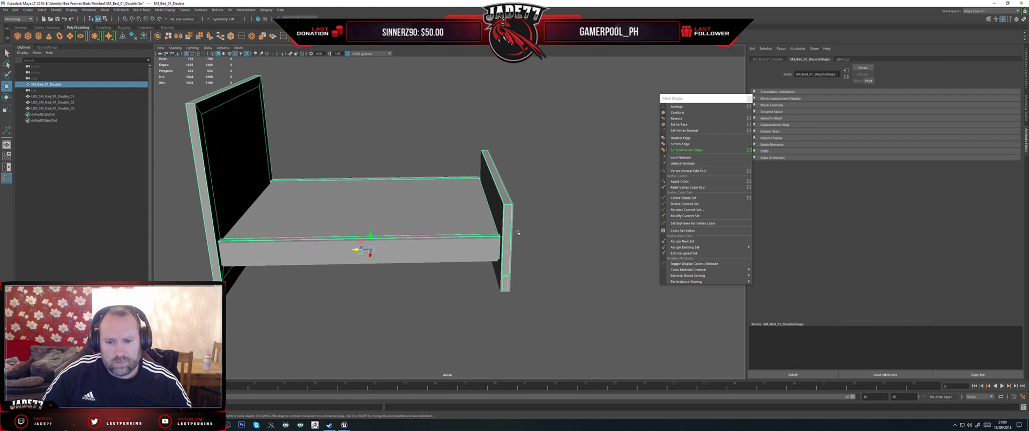
click(510, 292)
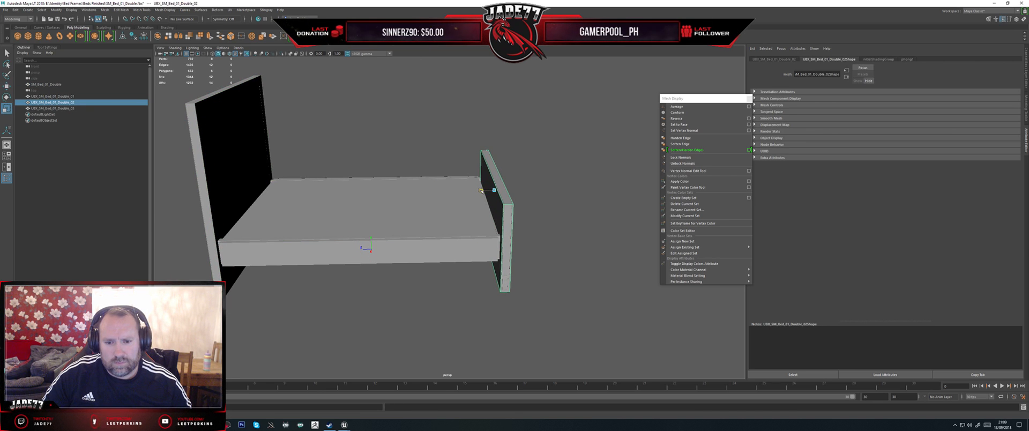
Step: Select the middle collision box and slightly scale it to cover the bed base and side rails
click(456, 207)
alt+drag(455, 206, 437, 230)
key(w)
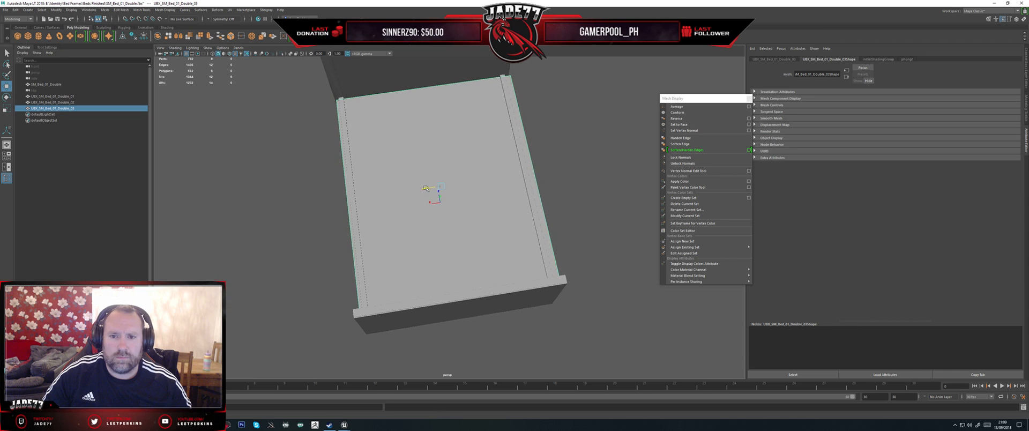
key(r)
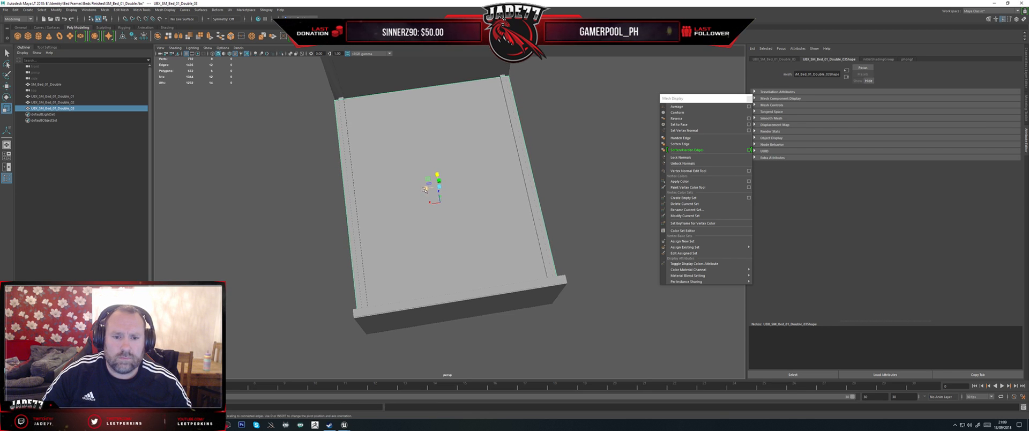
drag(426, 188, 441, 207)
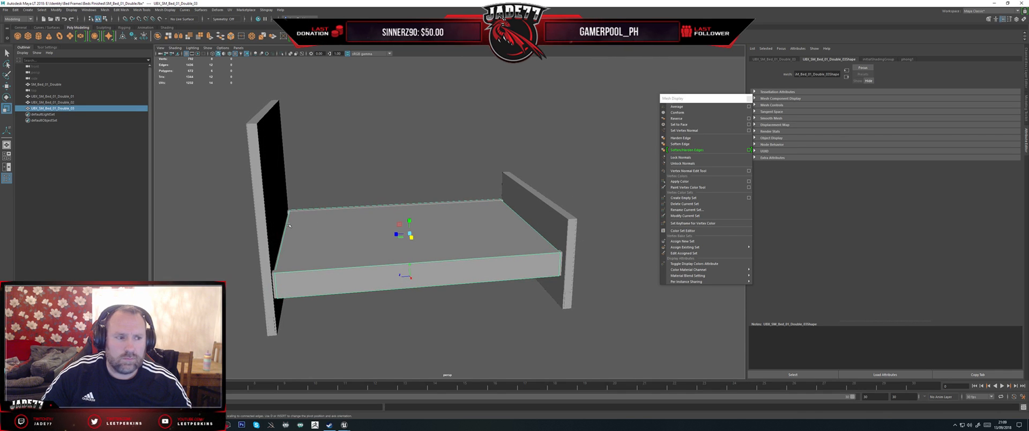
Step: Select the bed mesh with its three UBX collision boxes and delete all construction history
shift+click(69, 96)
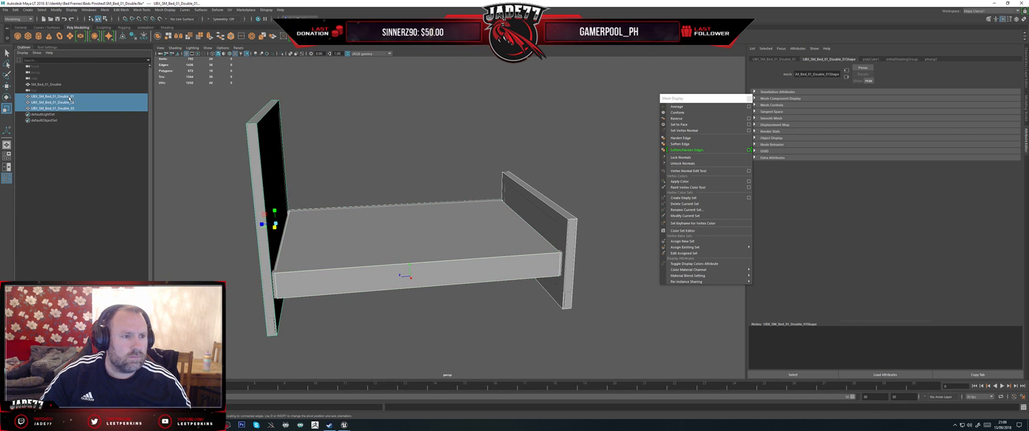
ctrl+click(50, 84)
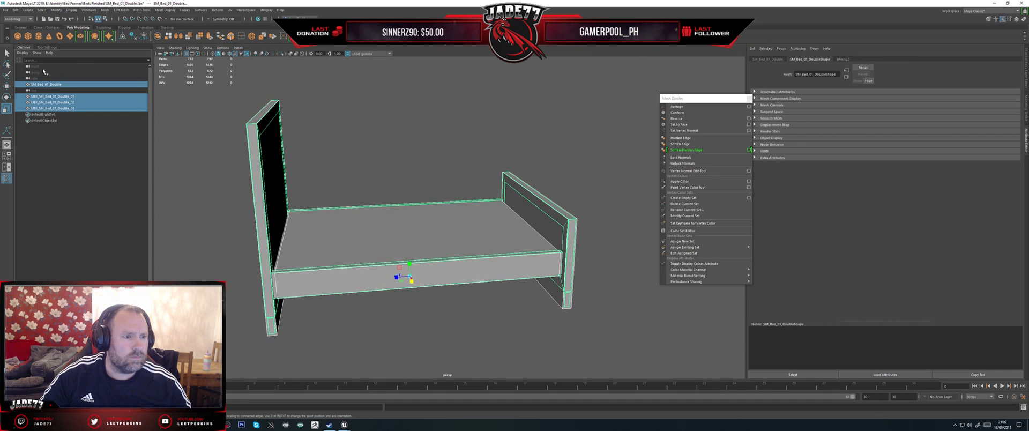
click(16, 10)
mouse_move(42, 87)
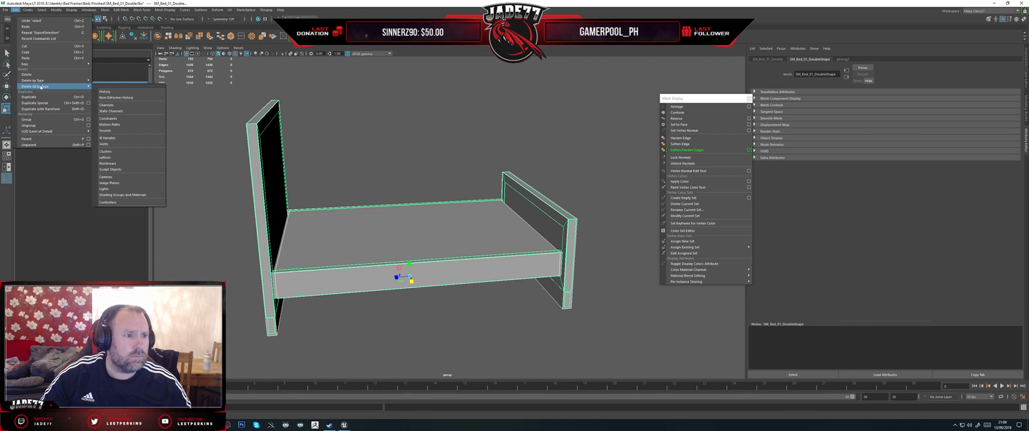
click(114, 87)
drag(114, 80, 148, 200)
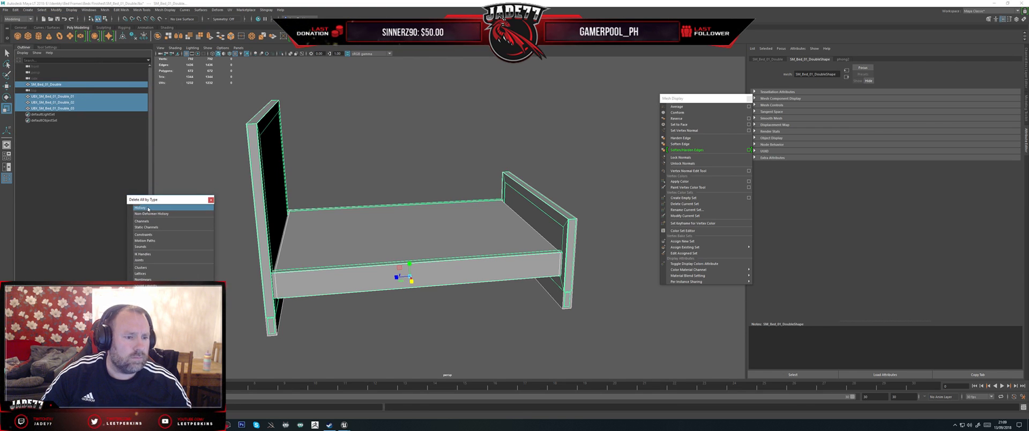
Step: Export the selected double bed mesh and its collision boxes, overwriting SM_Bed_01_Double.fbx
click(5, 10)
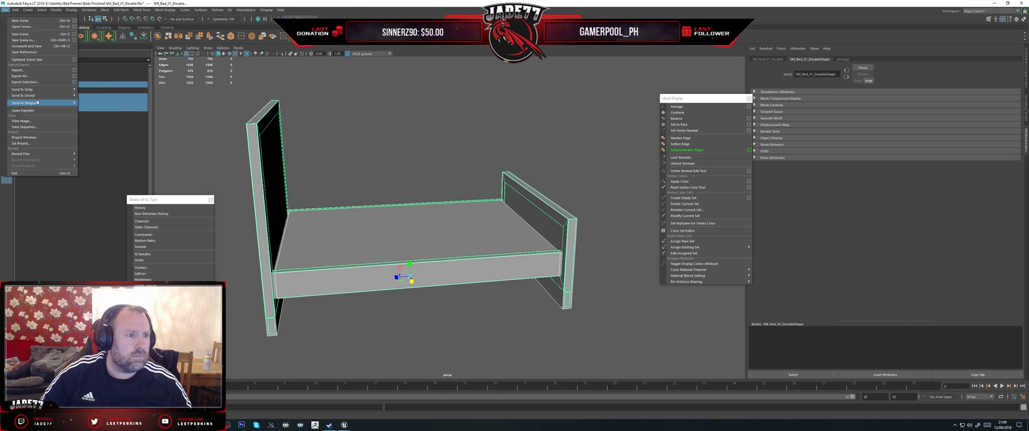
click(26, 82)
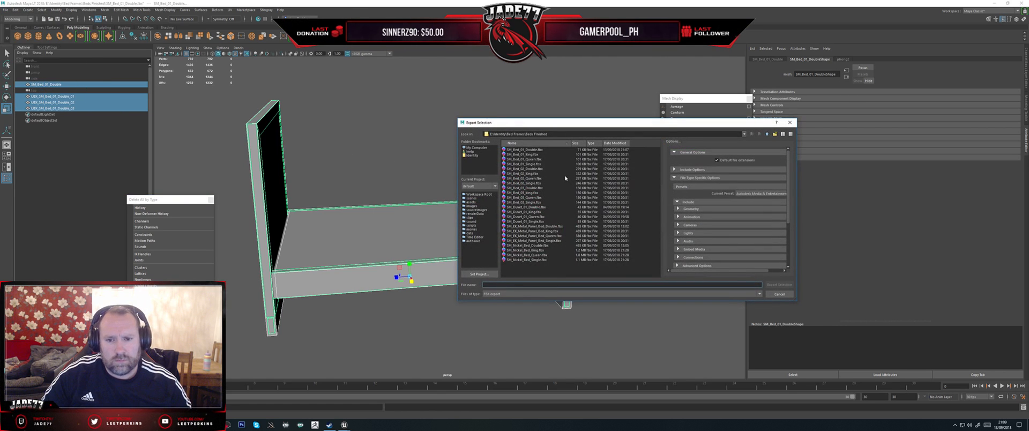
double_click(524, 151)
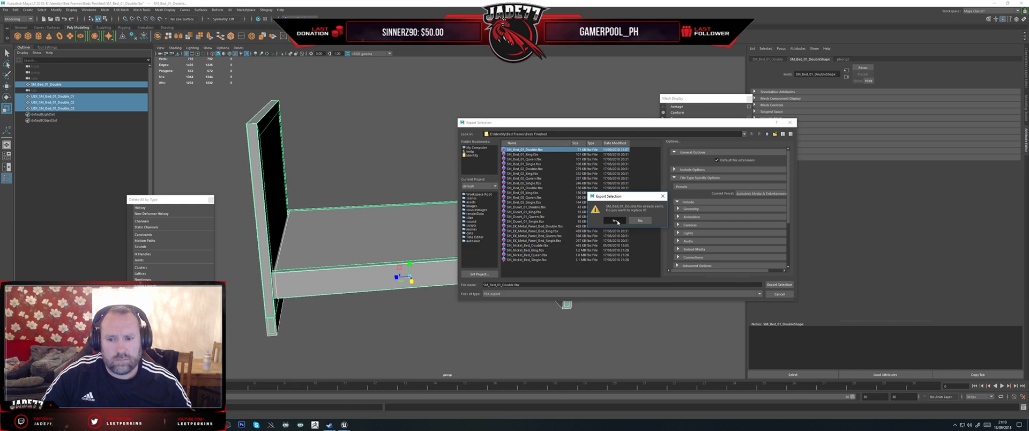
click(615, 221)
Step: Switch to the Unreal Editor and reimport the SM_Bed_01_Double static mesh
click(344, 425)
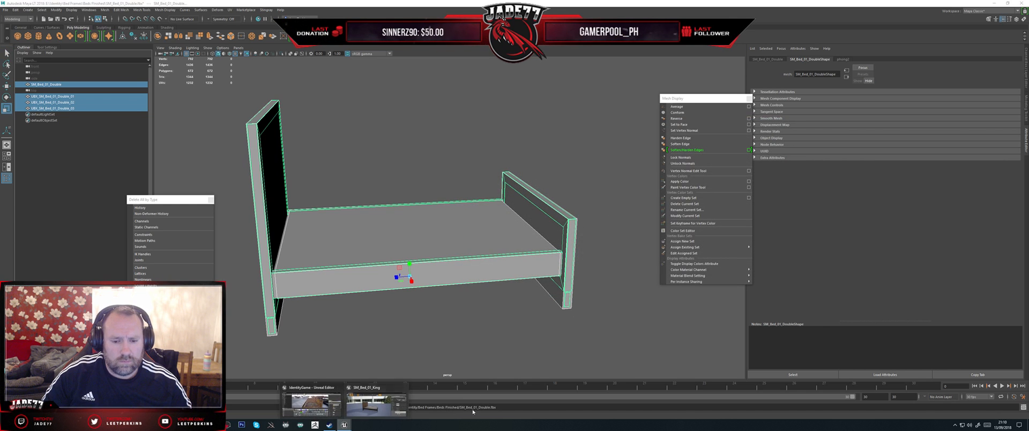
click(374, 405)
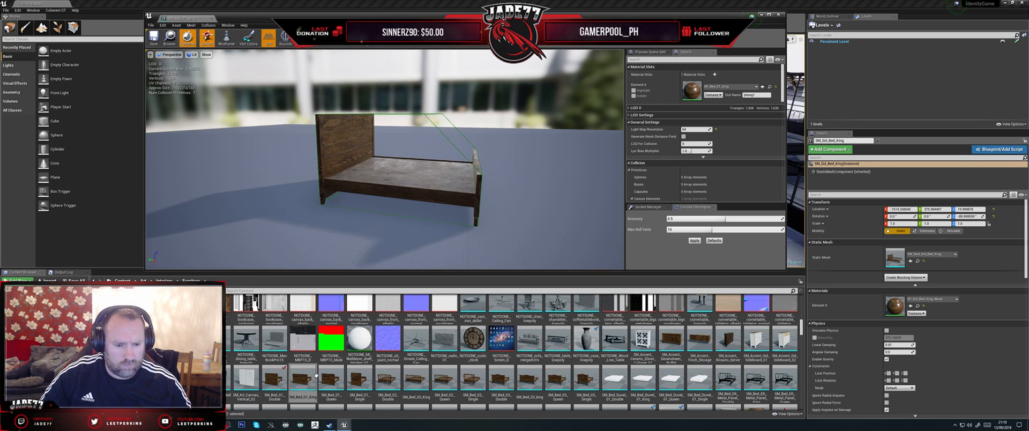
right_click(273, 377)
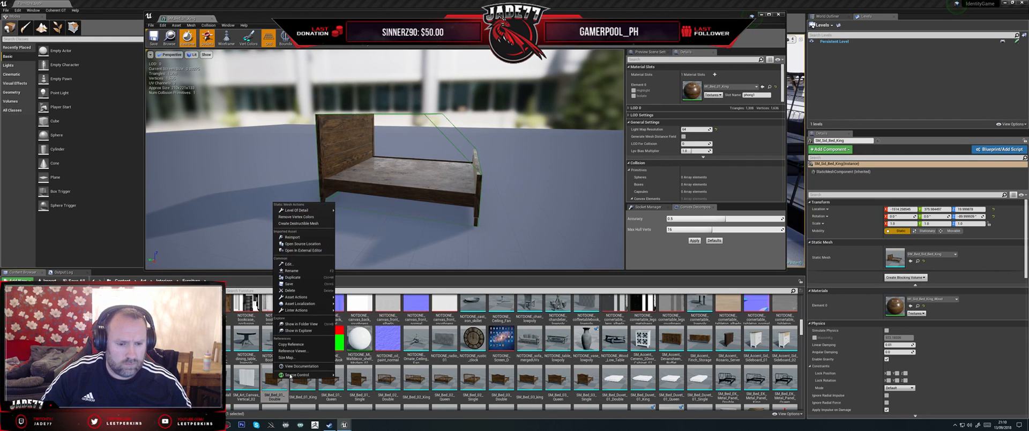
click(292, 237)
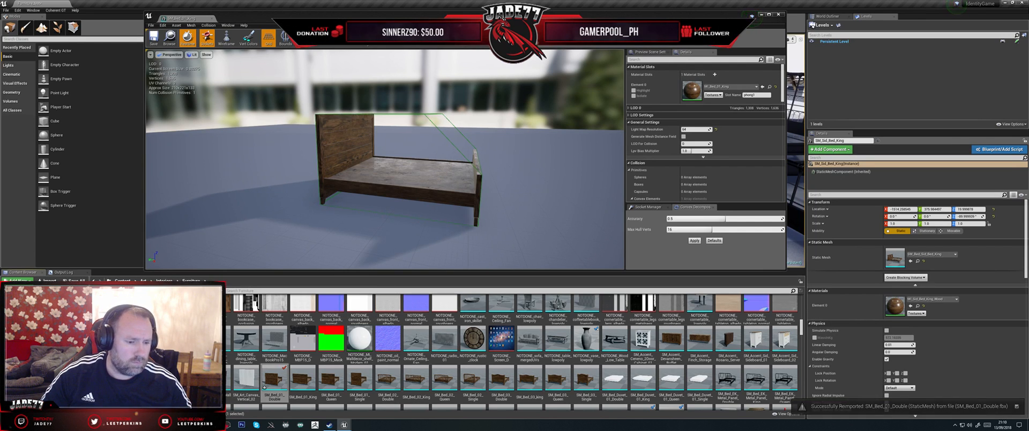
Step: Switch back to Maya, import SM_Bed_01_King.fbx and delete the SM_Bed_01_Double mesh, keeping its UBX collision boxes
key(alt+Tab)
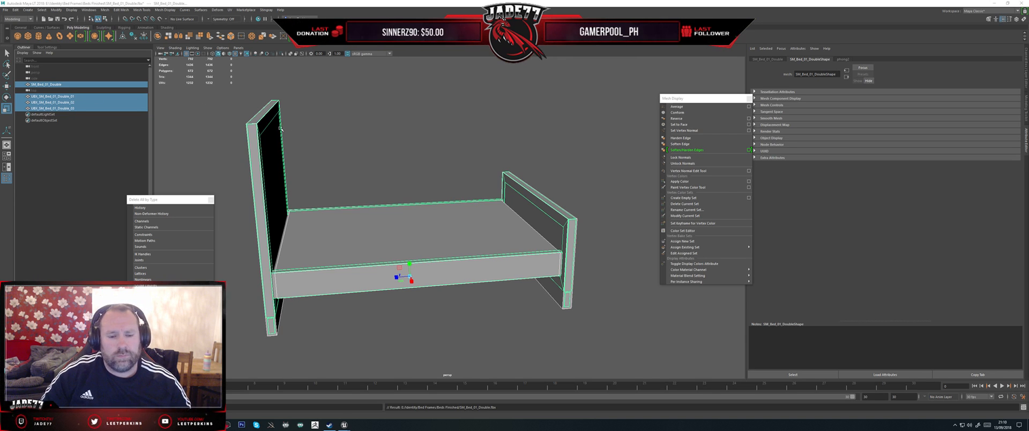
alt+drag(422, 165, 333, 160)
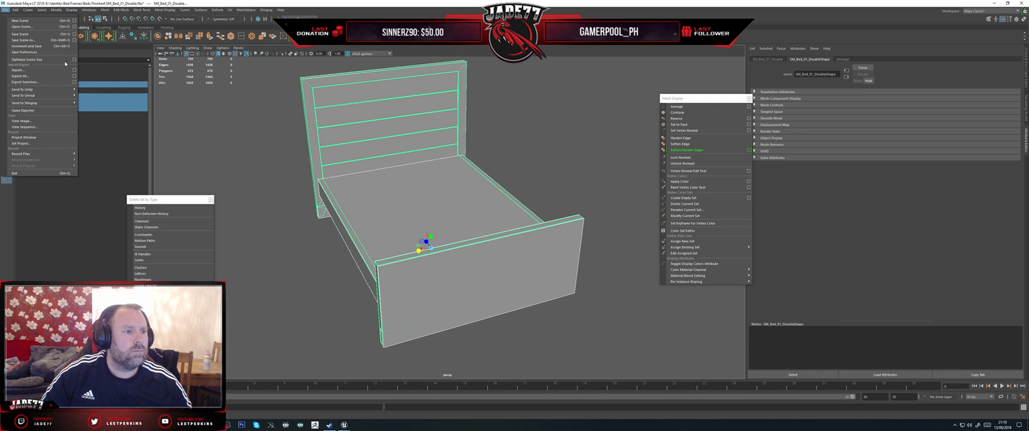
click(24, 72)
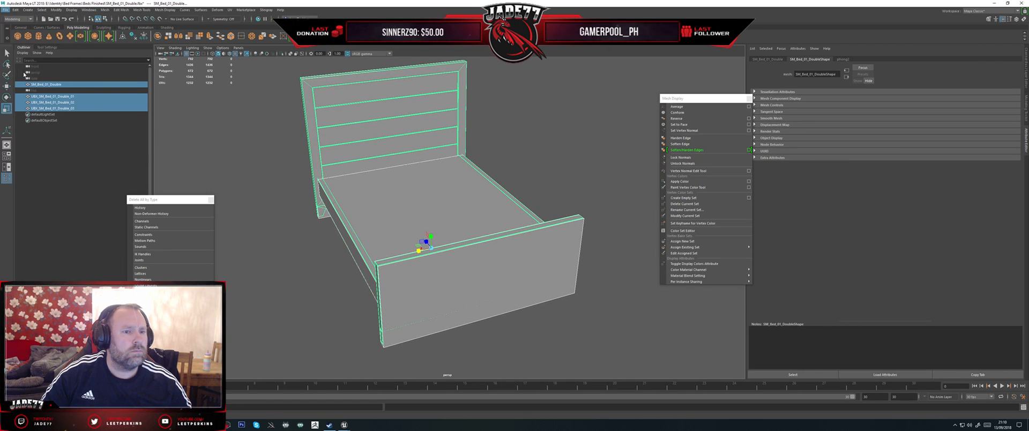
double_click(523, 169)
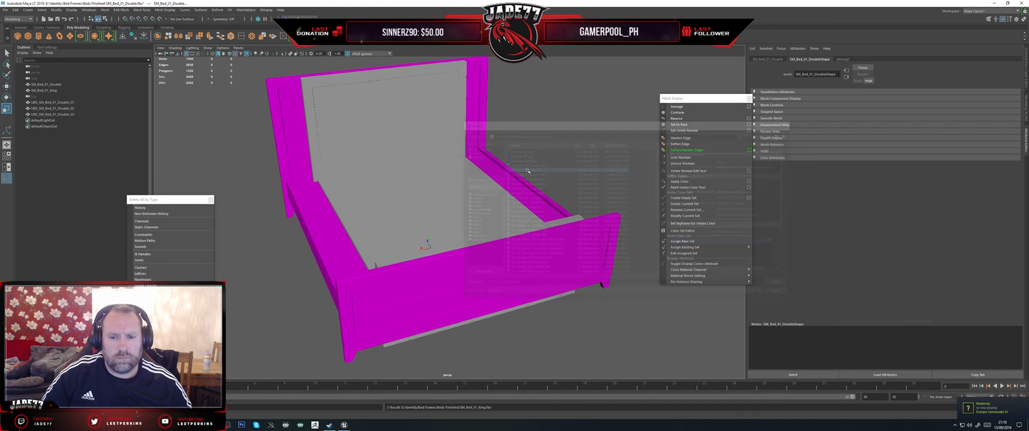
click(65, 86)
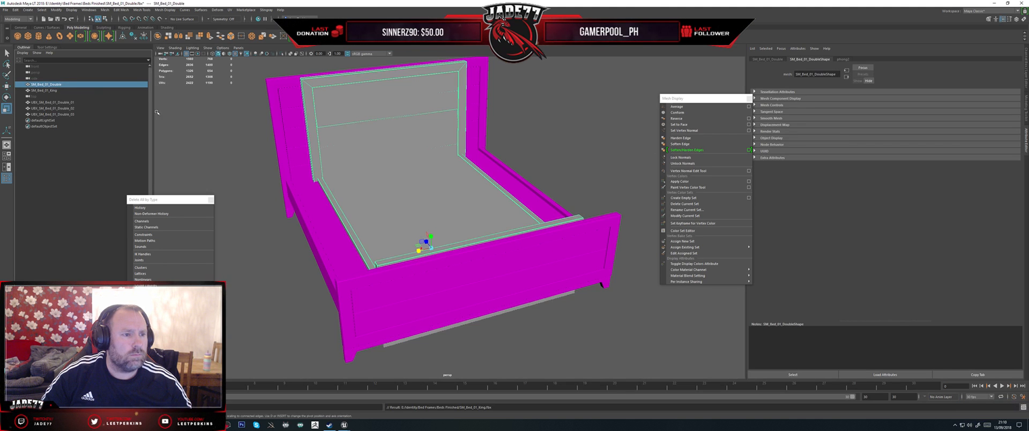
key(Delete)
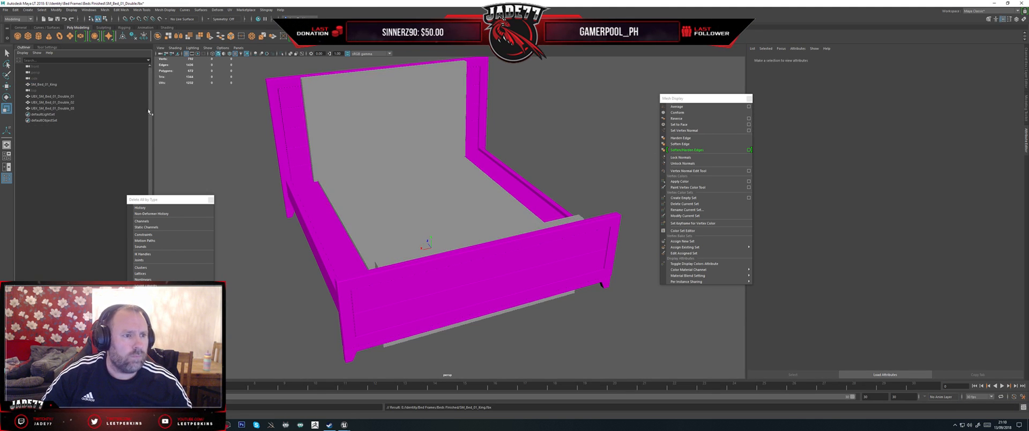
Step: Move and scale the headboard and middle collision boxes to fit the king bed's headboard and base
click(70, 97)
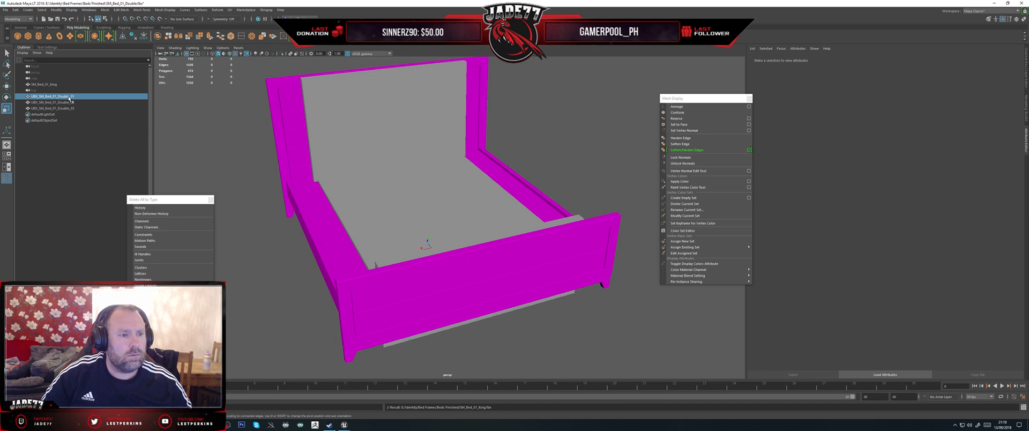
alt+drag(305, 180, 363, 188)
scroll(371, 168, down, 4)
key(w)
click(397, 215)
alt+drag(397, 215, 437, 221)
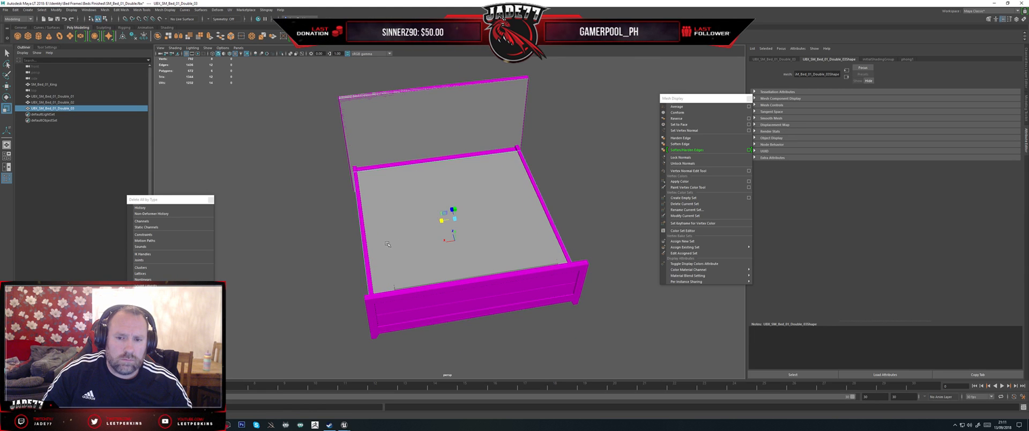
Step: Select the footboard collision box, then move and scale it to enclose the king bed's footboard
alt+drag(387, 244, 457, 200)
click(576, 207)
key(w)
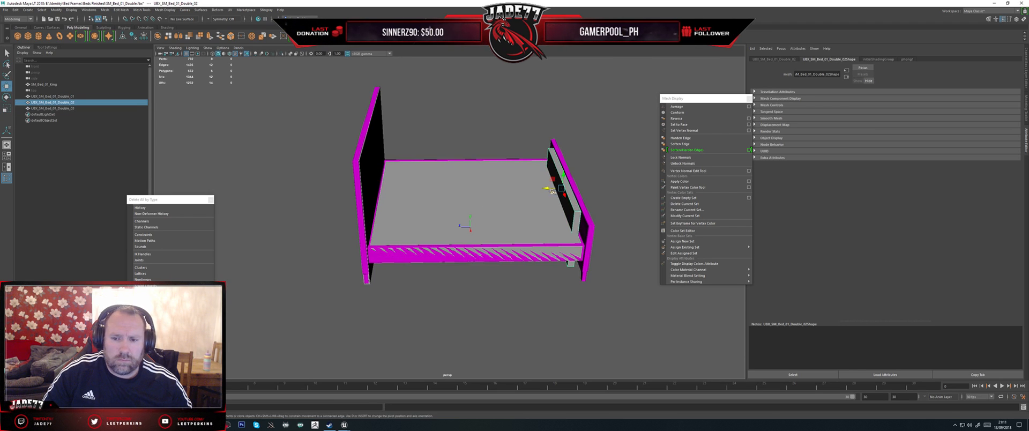
mouse_move(551, 188)
mouse_down()
mouse_move(432, 294)
mouse_move(462, 302)
mouse_move(525, 268)
mouse_move(558, 179)
mouse_up()
key(r)
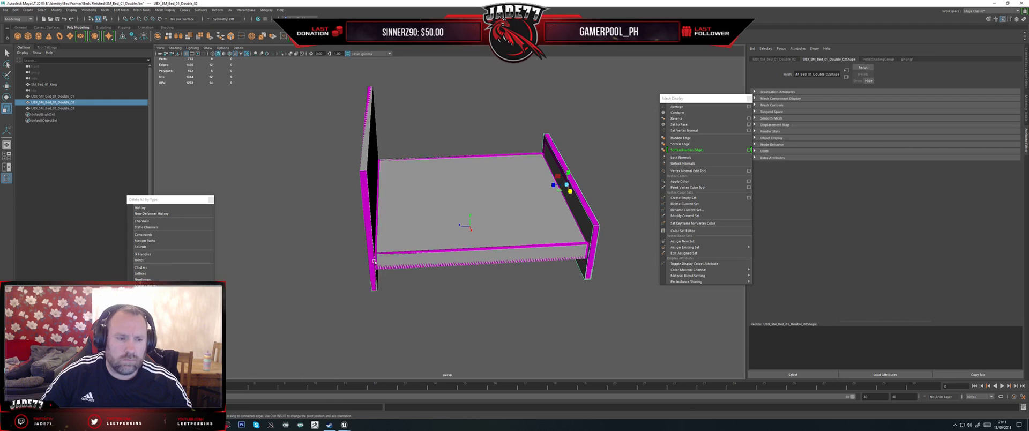
Step: Rename the headboard collision box to UBX_SM_Bed_01_King_01 to match the king bed mesh, and copy the new name
double_click(63, 96)
double_click(51, 84)
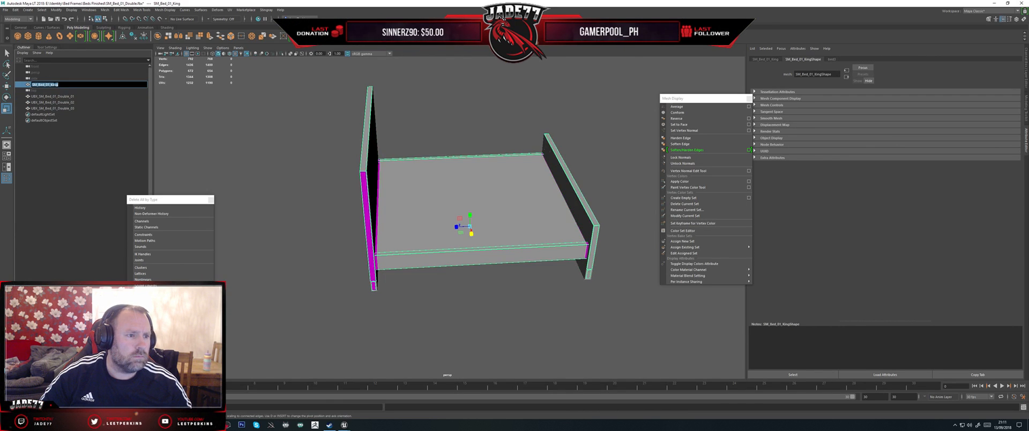
double_click(52, 97)
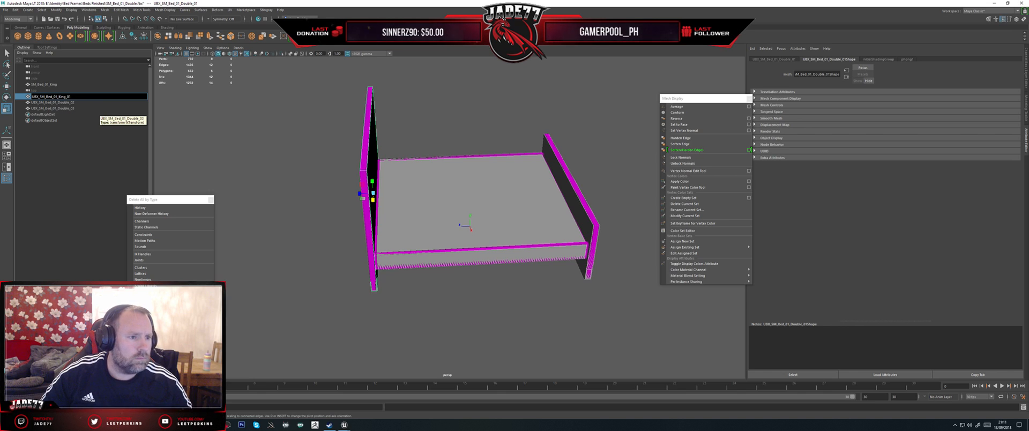
drag(72, 97, 31, 98)
key(ctrl+c)
Step: Rename the footboard collision box to UBX_SM_Bed_01_King_02 and the middle one to UBX_SM_Bed_01_King_03
double_click(60, 103)
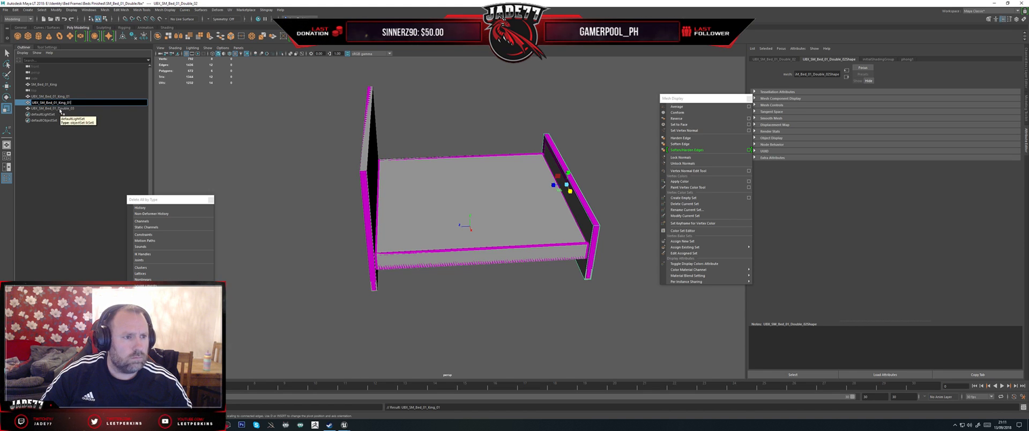
key(BackSpace)
text(2)
key(Return)
double_click(60, 110)
key(ctrl+v)
key(BackSpace)
text(3)
key(Return)
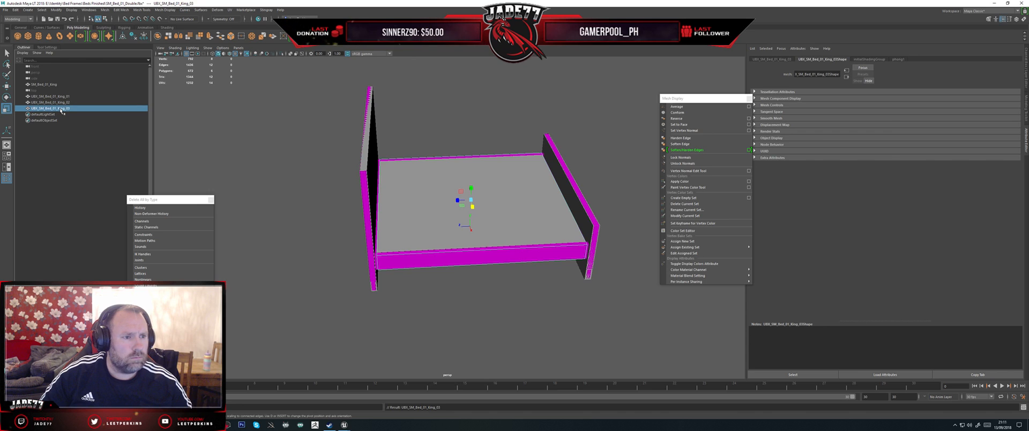
Step: Export SM_Bed_01_King together with its three UBX collision boxes, overwriting SM_Bed_01_King.fbx
shift+click(54, 97)
ctrl+click(44, 85)
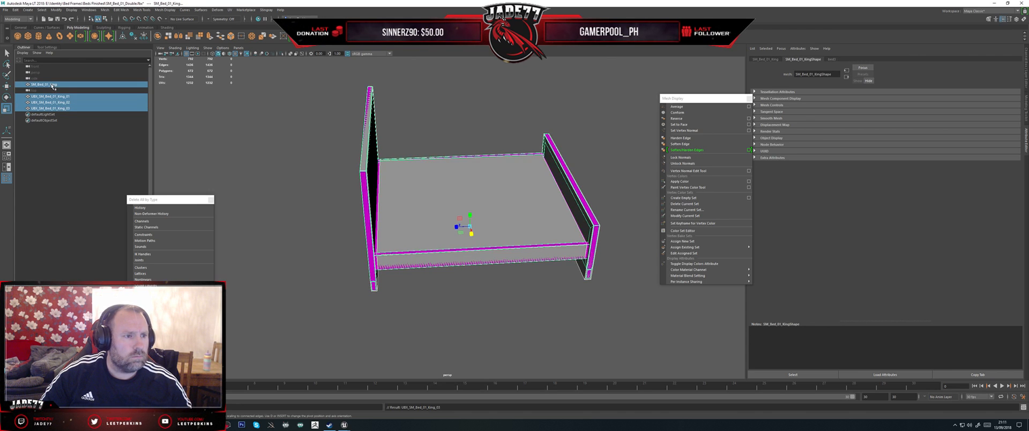
click(6, 11)
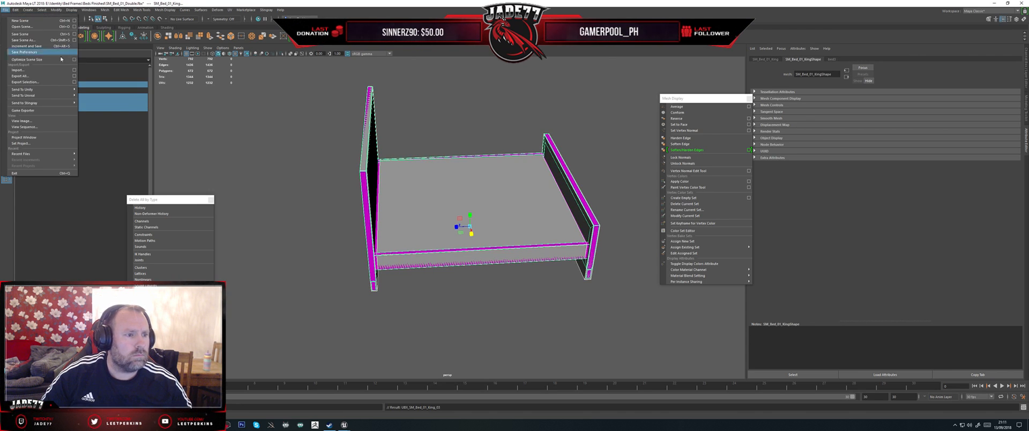
click(24, 82)
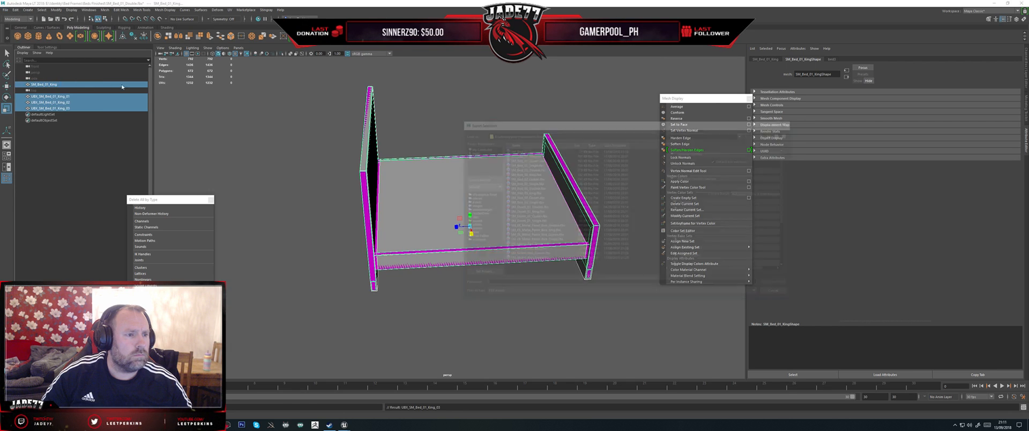
double_click(530, 155)
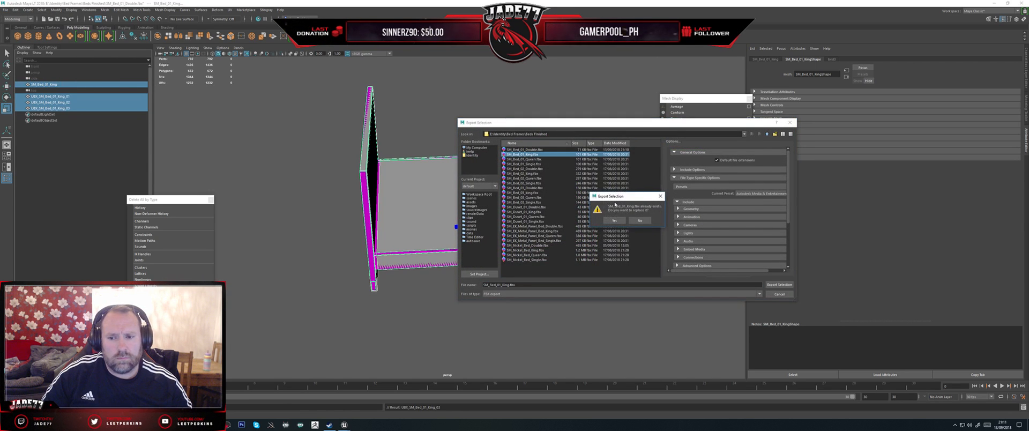
click(615, 221)
Step: Switch to the Unreal Editor, reimport the SM_Bed_01_King static mesh and inspect its collision in the preview
click(344, 425)
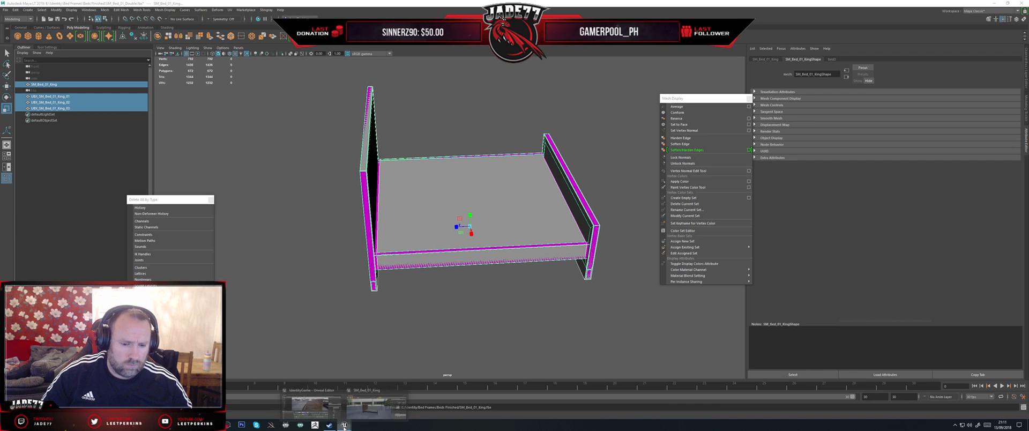
click(374, 401)
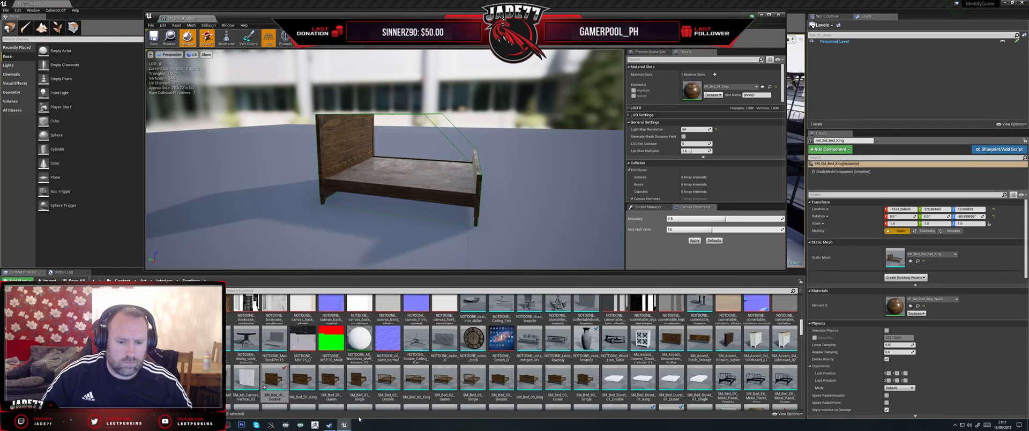
right_click(303, 382)
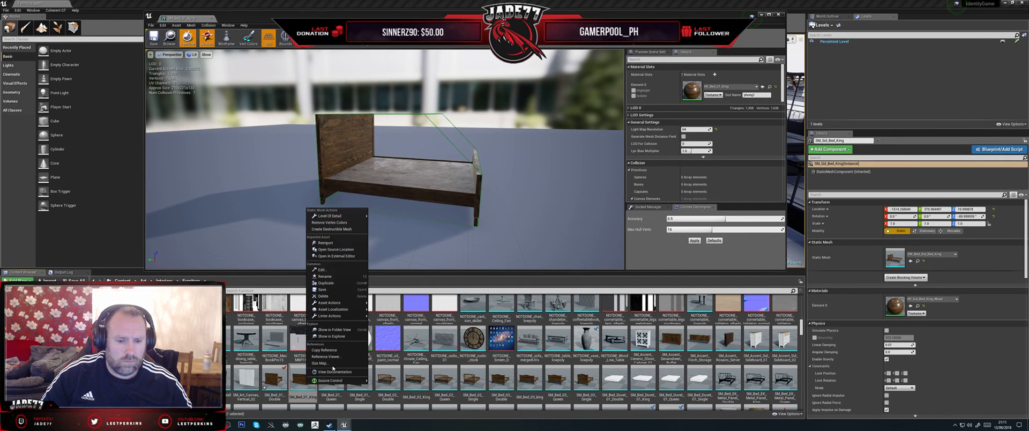
click(325, 243)
alt+drag(433, 241, 521, 72)
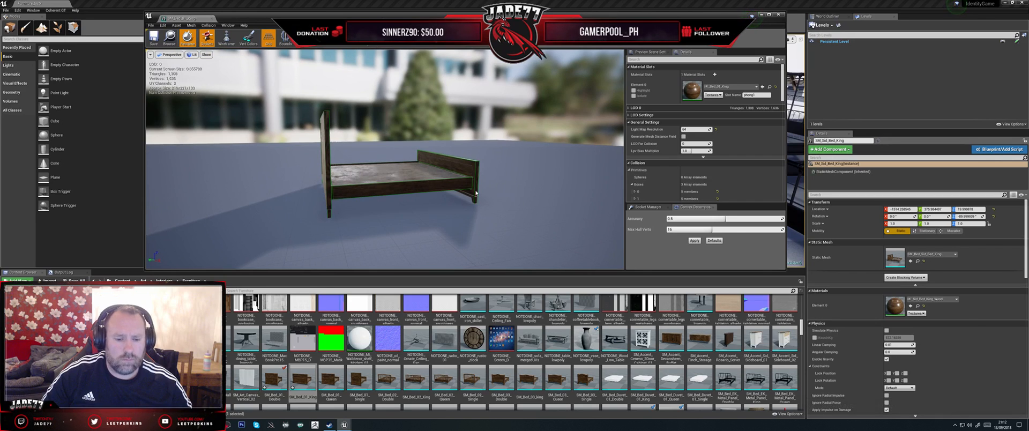
Step: Open the SM_Bed_01_Queen static mesh and display its simple collision
double_click(331, 378)
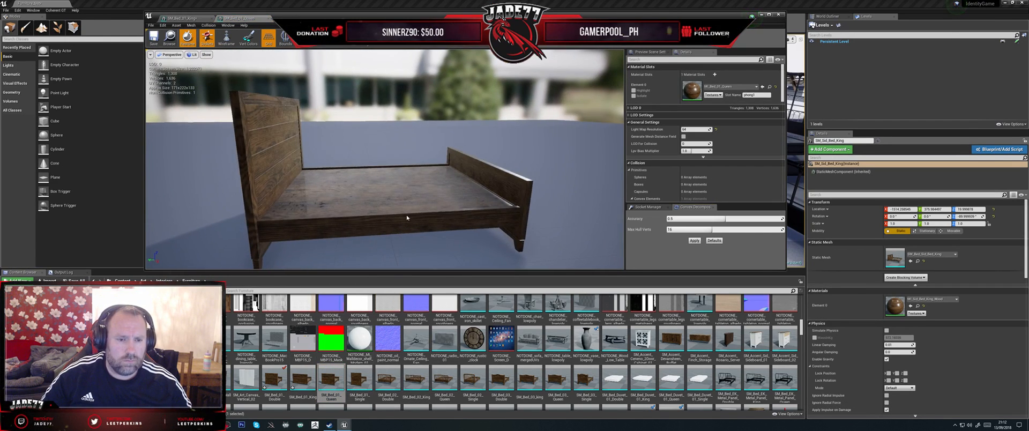
click(305, 39)
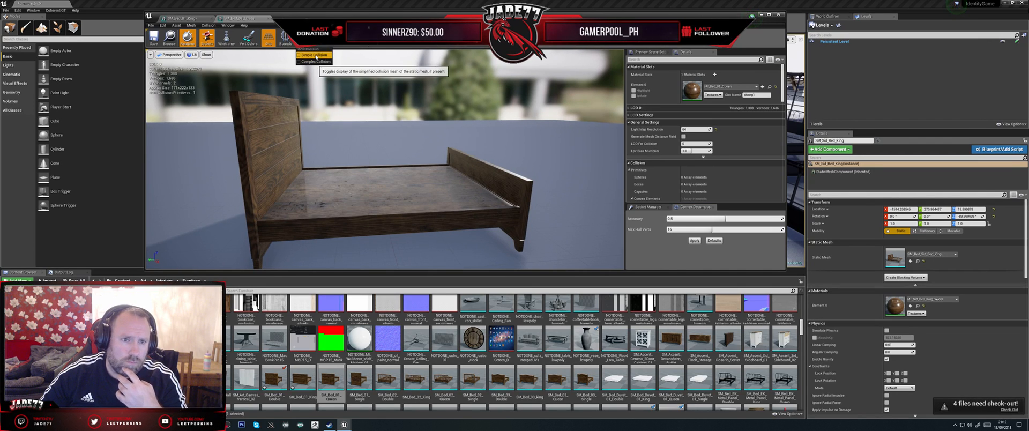
click(317, 54)
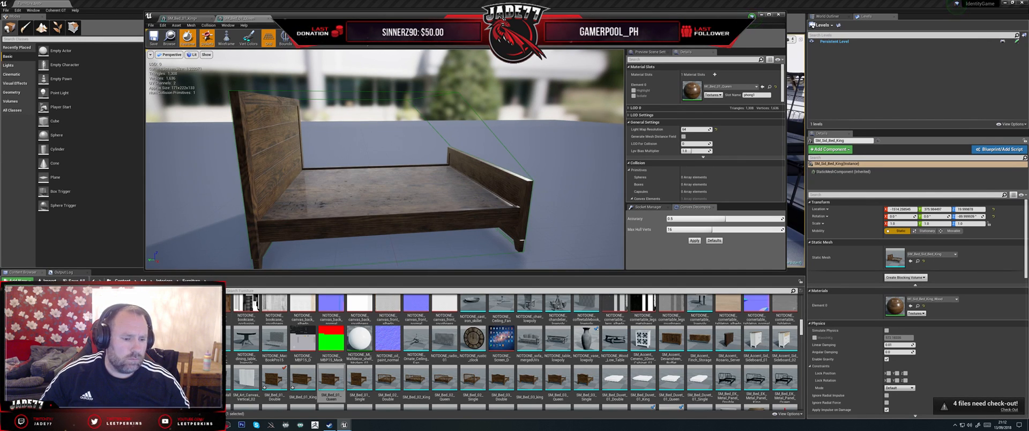
Step: Switch to Maya and replace the SM_Bed_01_King mesh in the scene with an imported SM_Bed_01_Queen.fbx
key(alt+Tab)
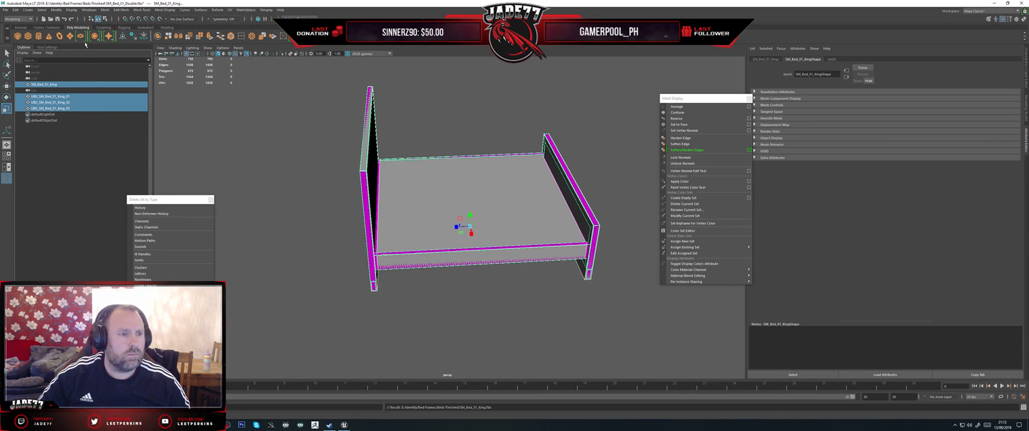
click(6, 10)
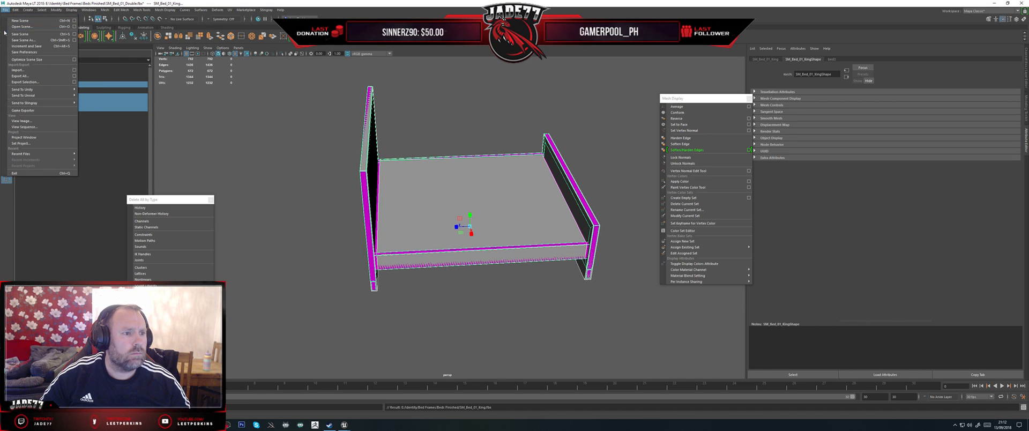
click(23, 70)
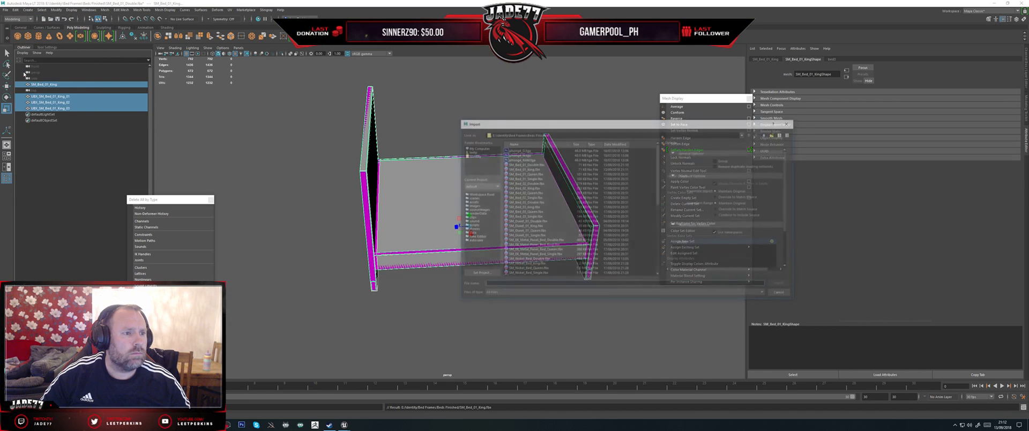
double_click(534, 176)
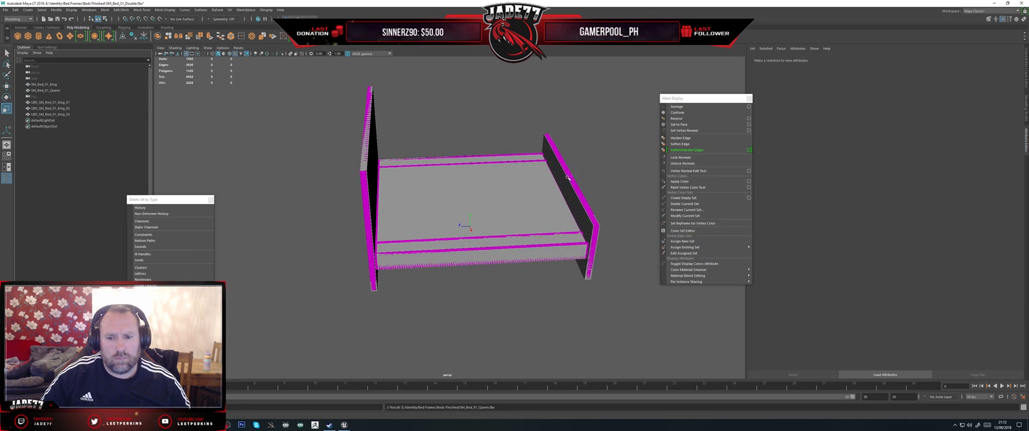
alt+drag(633, 201, 238, 144)
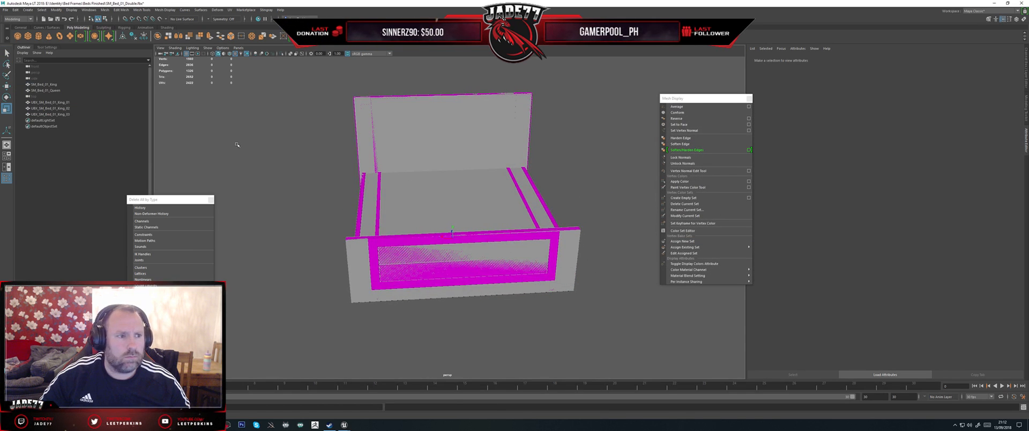
click(48, 84)
key(Delete)
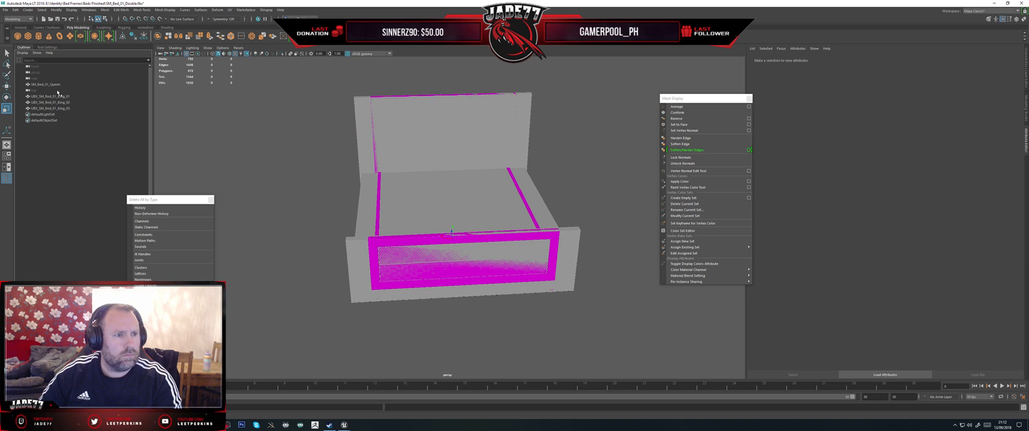
Step: Narrow the three UBX collision boxes together so they match the width of the Queen bed mesh
click(61, 97)
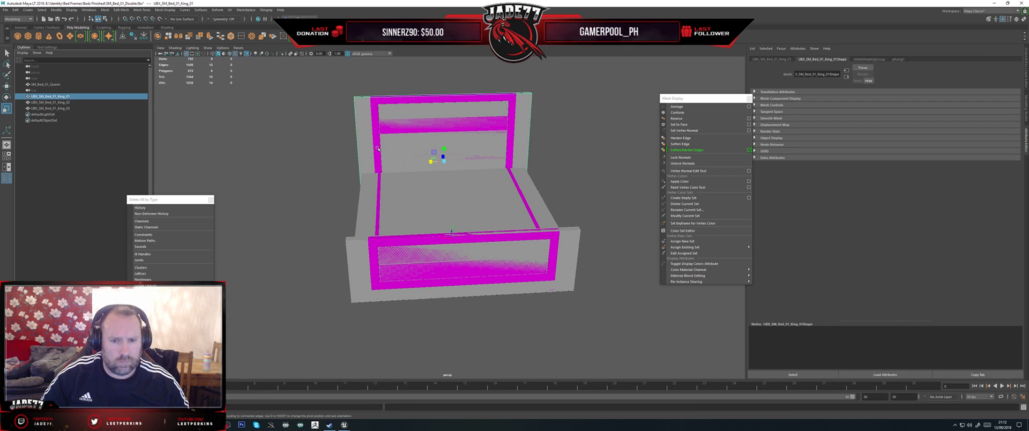
shift+click(60, 102)
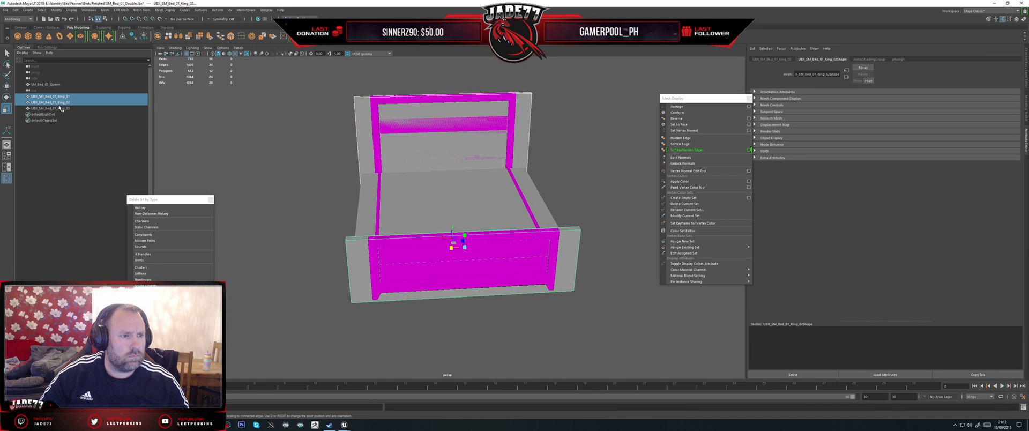
shift+click(60, 108)
alt+drag(430, 215, 455, 231)
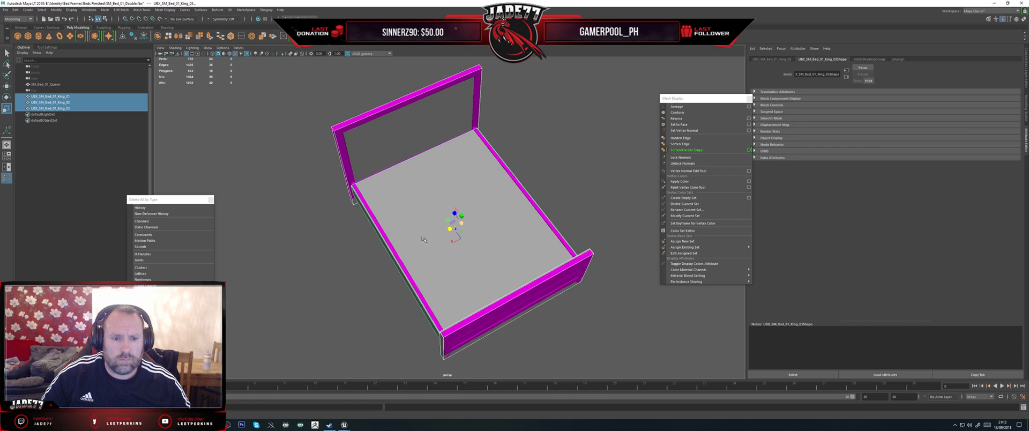
alt+drag(373, 234, 437, 224)
click(389, 233)
alt+drag(374, 207, 330, 193)
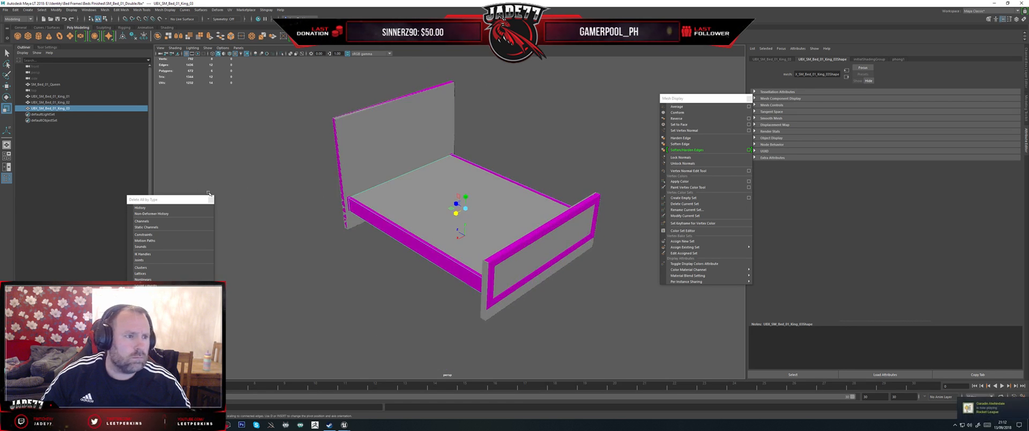
Step: Rename the headboard collision box to UBX_SM_Bed_01_Queen_01, matching the Queen mesh's name
click(61, 96)
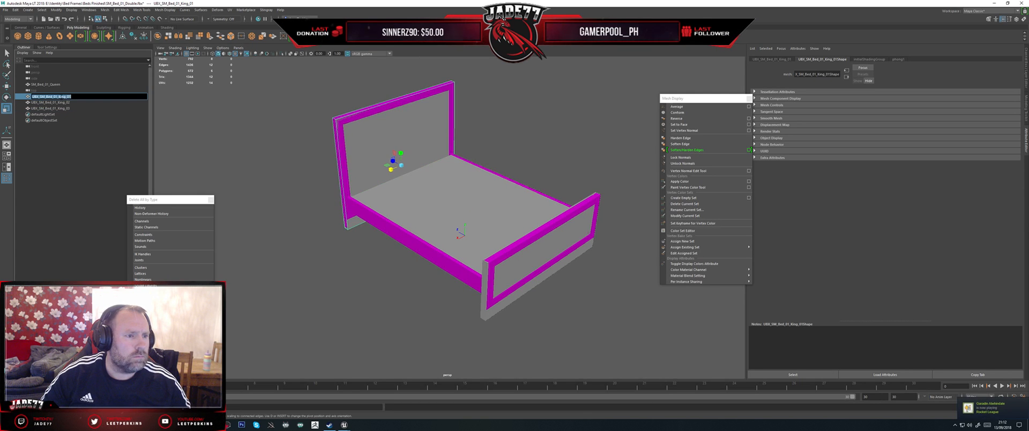
double_click(55, 84)
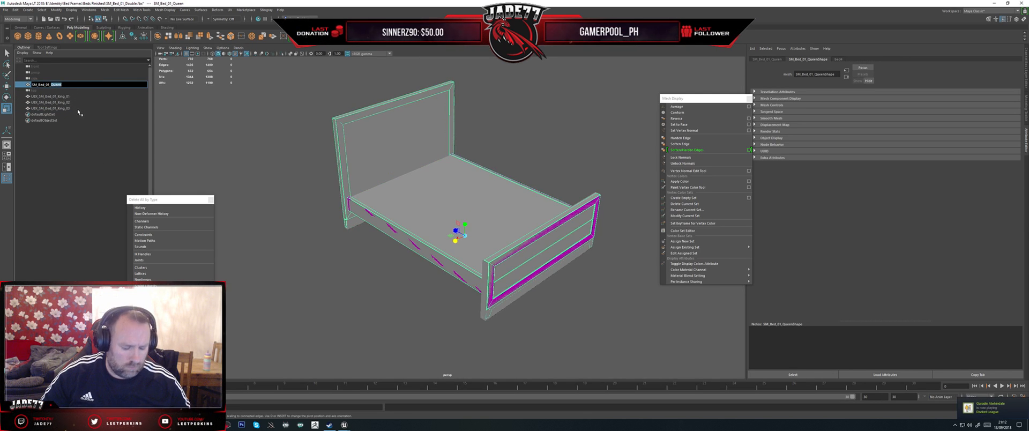
click(53, 97)
drag(59, 97, 64, 96)
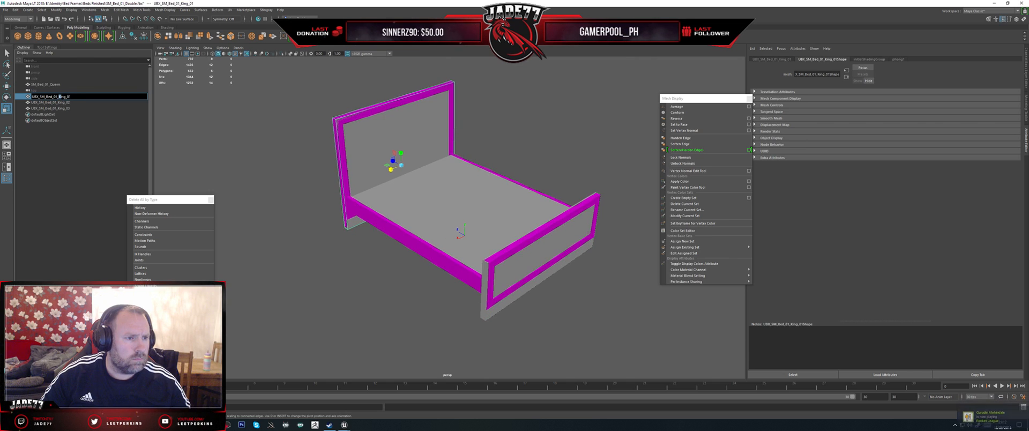
text(Queen)
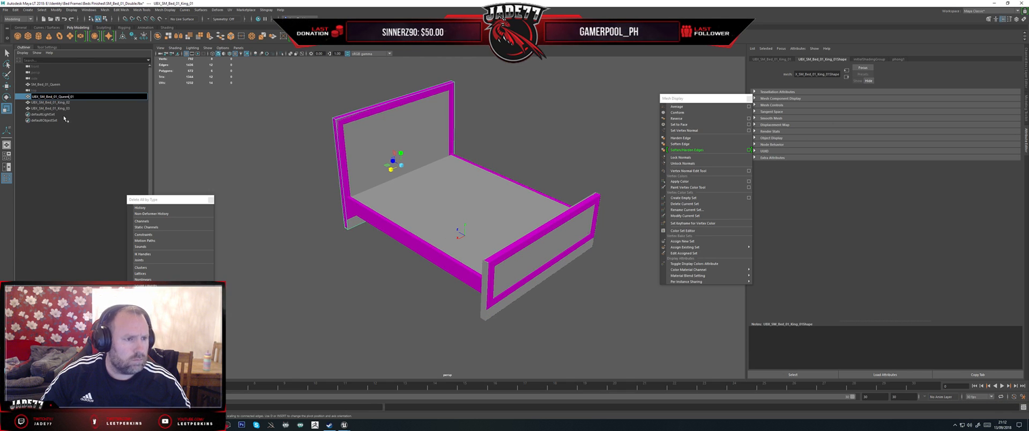
Step: Rename the footboard collision box to UBX_SM_Bed_01_Queen_02 and the middle one to UBX_SM_Bed_01_Queen_03
double_click(62, 103)
drag(59, 102, 64, 103)
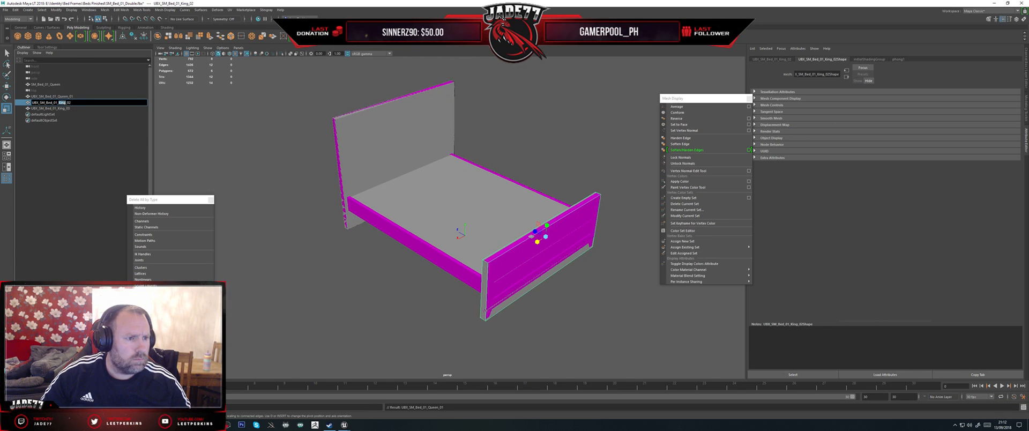
text(Queen)
double_click(59, 108)
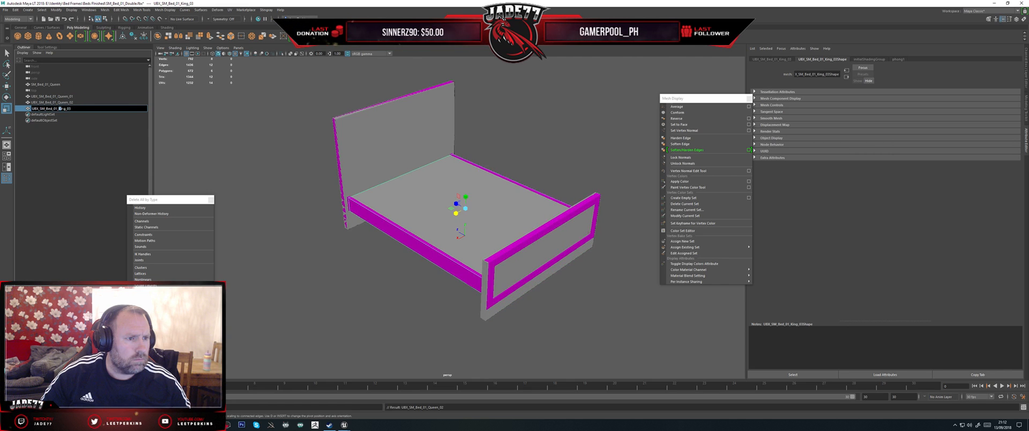
text(Queen)
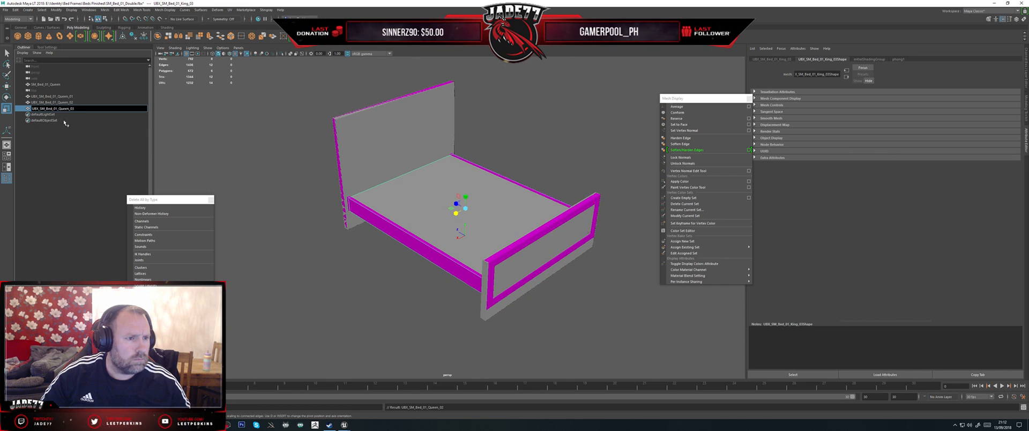
click(62, 113)
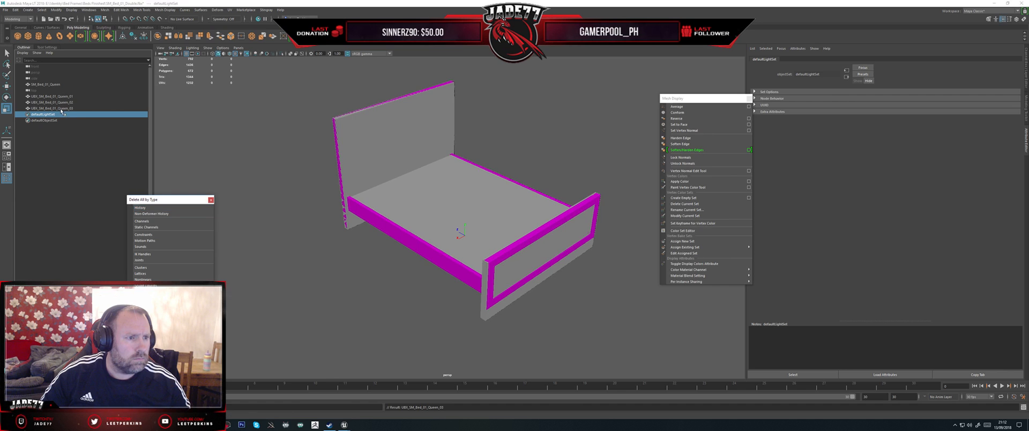
Step: Export SM_Bed_01_Queen together with its three UBX collision boxes, overwriting SM_Bed_01_Queen.fbx
drag(59, 109, 59, 96)
ctrl+click(57, 84)
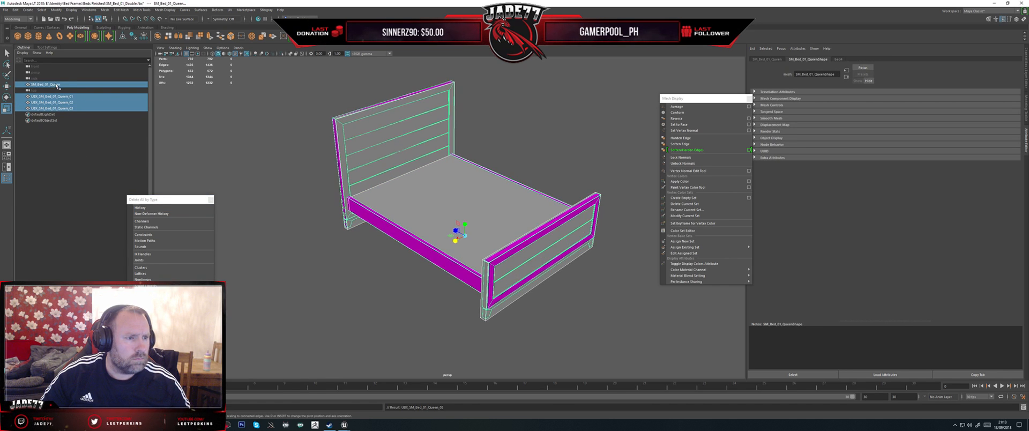
click(5, 9)
click(31, 81)
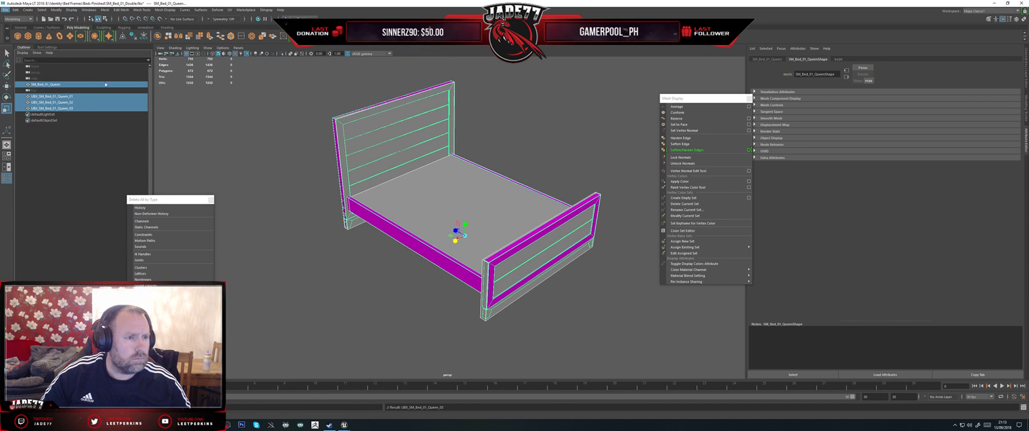
double_click(524, 159)
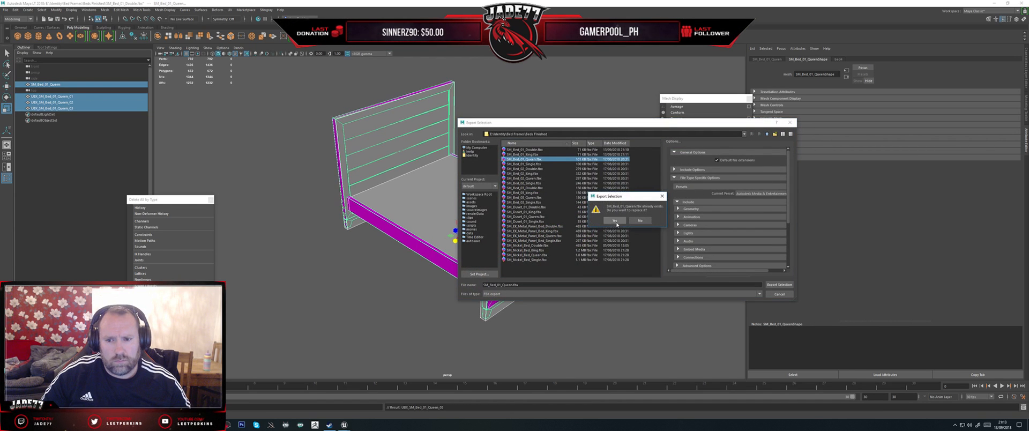
click(616, 224)
Step: Switch to the Unreal Editor, reimport the SM_Bed_01_Queen static mesh, and open SM_Bed_01_Single to inspect it
mouse_move(344, 424)
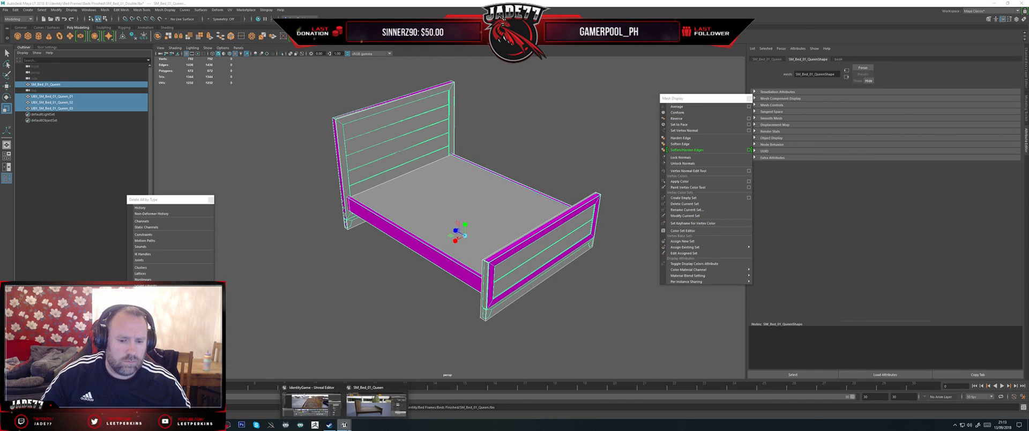
click(376, 401)
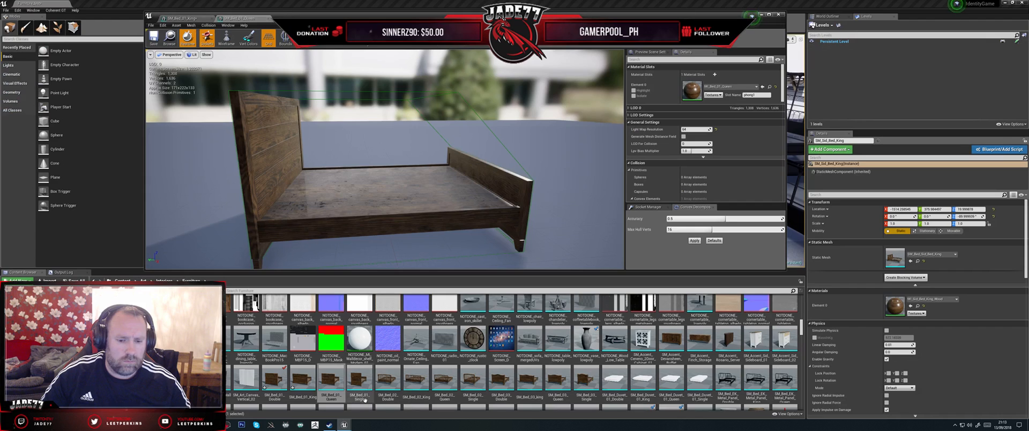
right_click(334, 377)
click(354, 242)
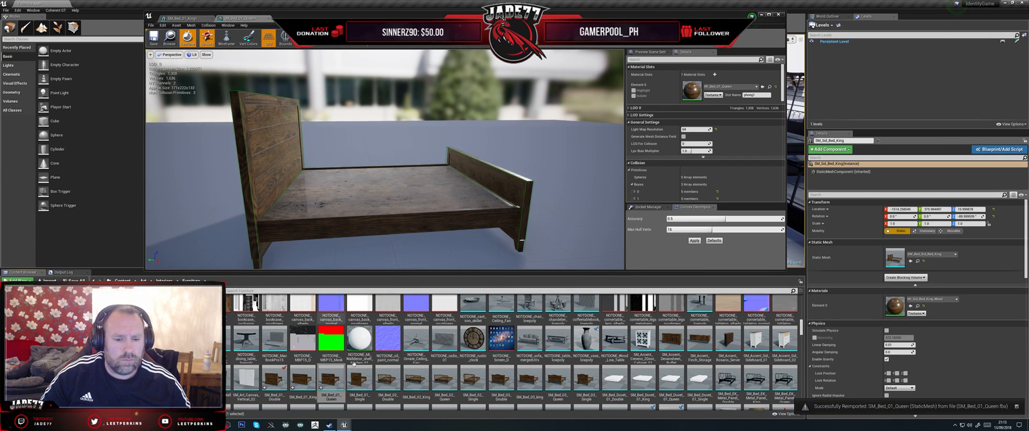
double_click(359, 379)
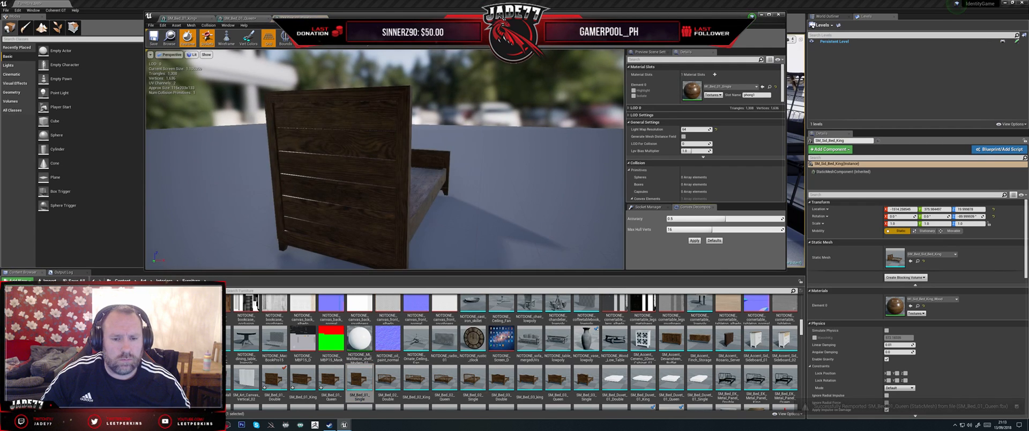
drag(443, 217, 316, 211)
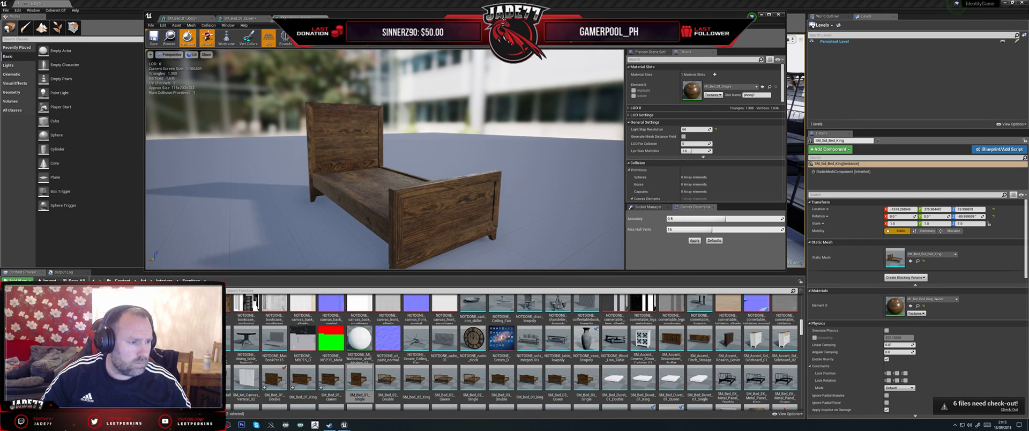
Step: Switch to Maya and replace the SM_Bed_01_Queen mesh in the scene with an imported SM_Bed_01_Single.fbx
click(329, 424)
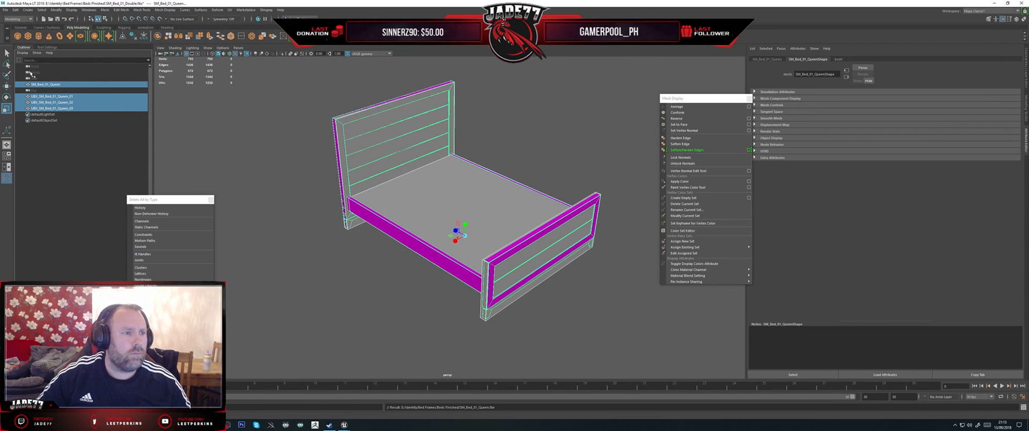
click(6, 10)
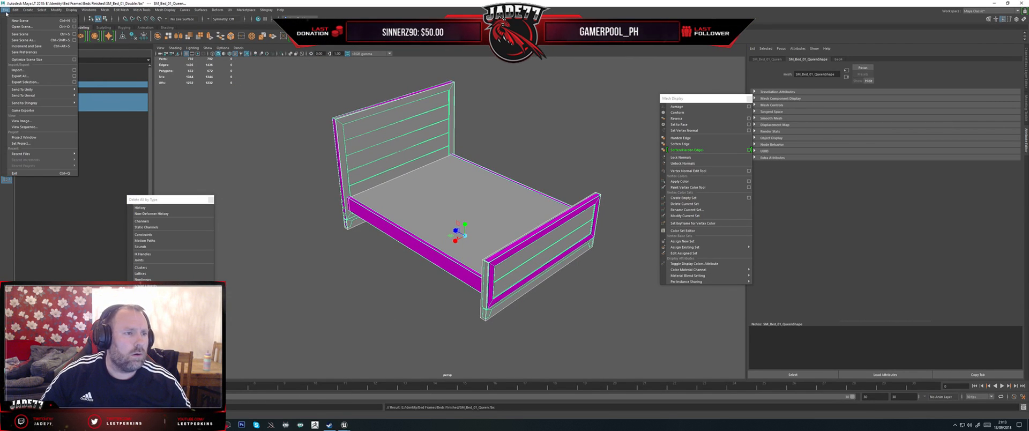
click(18, 69)
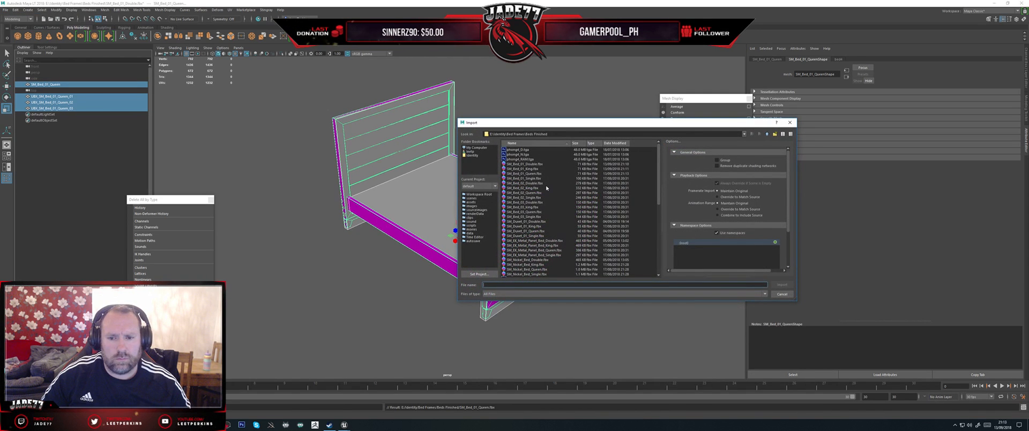
double_click(528, 179)
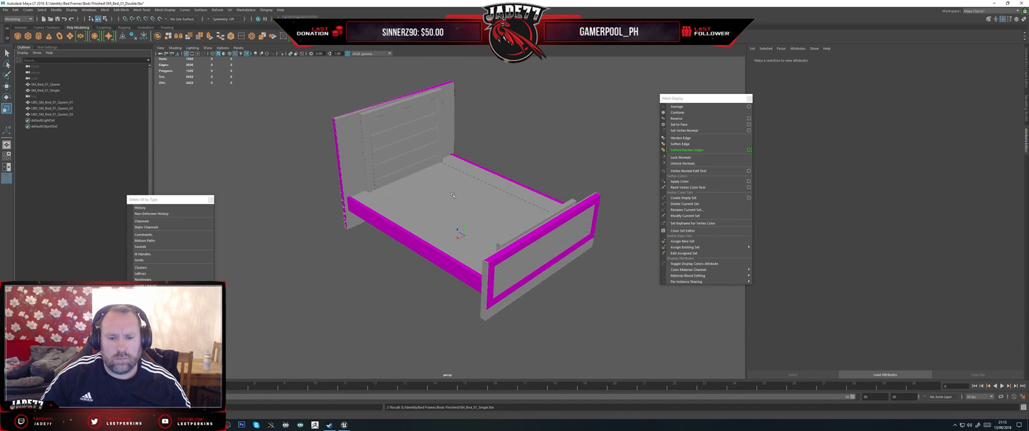
click(59, 102)
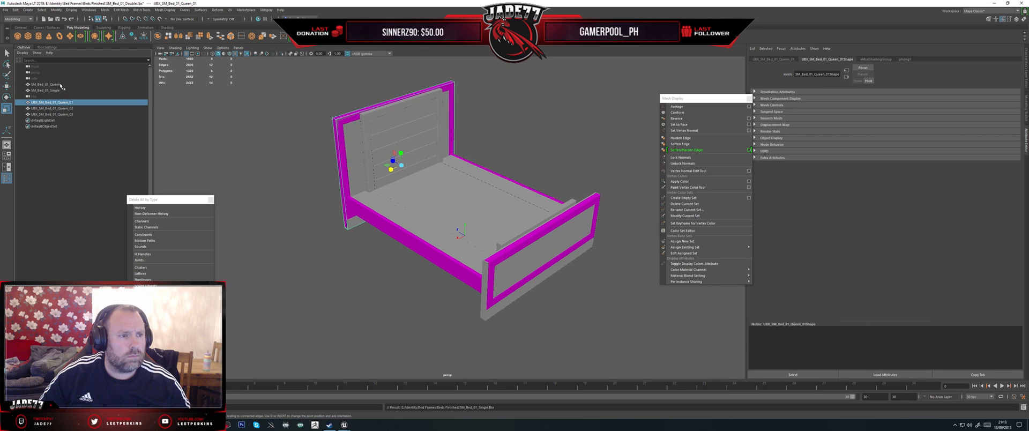
click(48, 85)
key(Delete)
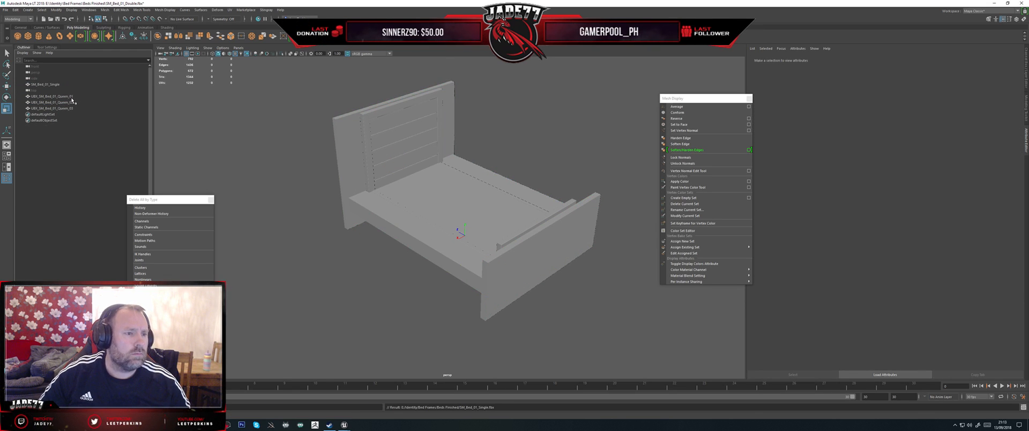
Step: Narrow the three collision boxes to the Single bed's width and move the headboard box onto the Single's headboard
drag(73, 98, 93, 131)
alt+drag(418, 151, 360, 207)
click(359, 200)
key(w)
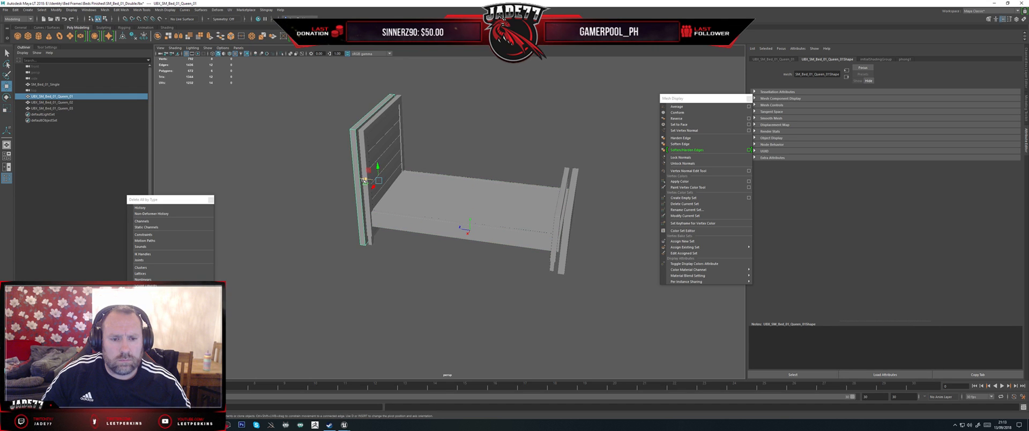
drag(364, 180, 377, 180)
Step: Select the base and footboard collision boxes in turn and move the footboard box inward onto the Single bed's footboard
click(402, 225)
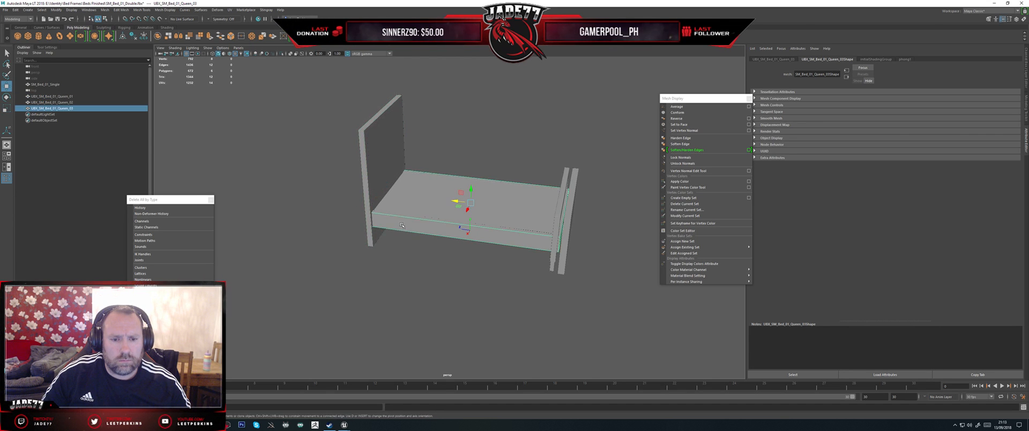
alt+drag(401, 225, 459, 200)
key(r)
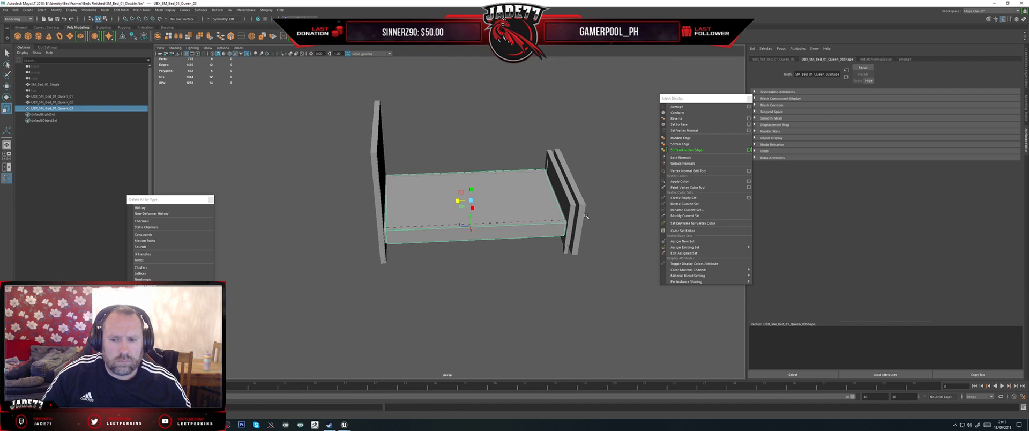
click(586, 216)
click(555, 185)
key(w)
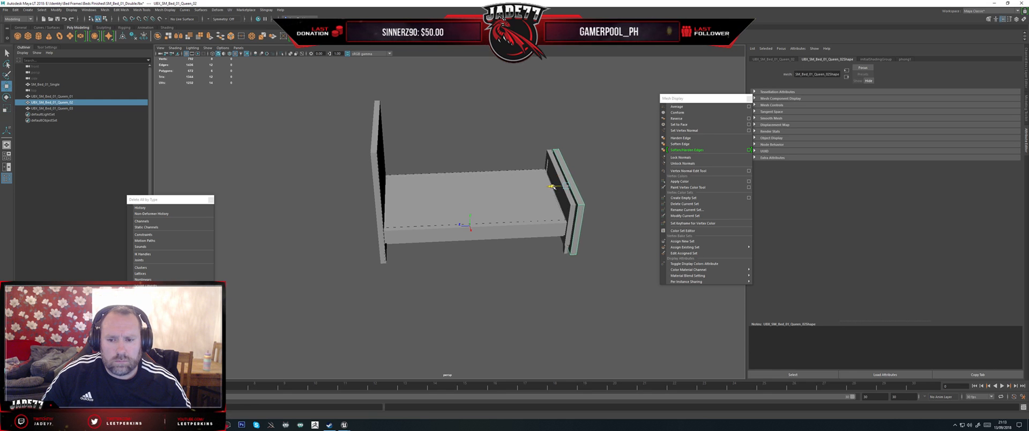
drag(554, 187, 546, 188)
alt+drag(588, 239, 482, 236)
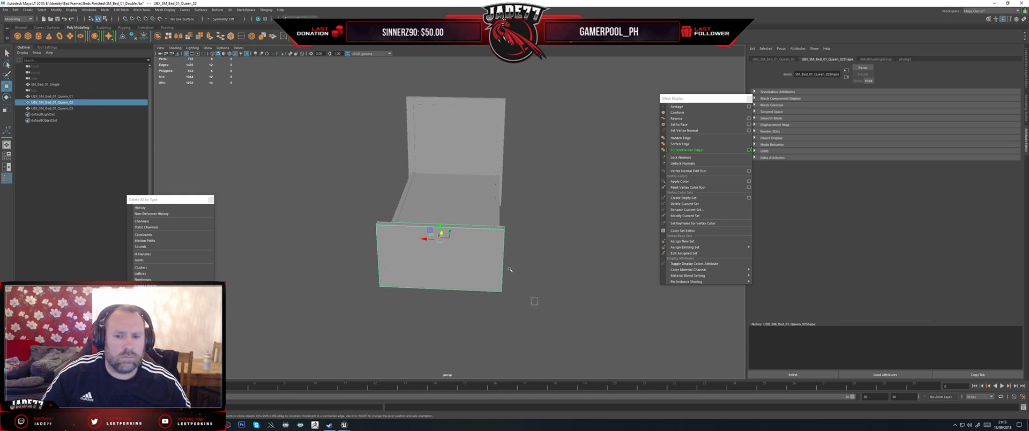
drag(510, 270, 449, 177)
Step: Rename the three collision boxes as UBX_SM_Bed_01_Single_01, UBX_SM_Bed_01_Single_02 and UBX_SM_Bed_01_Single_03
double_click(61, 97)
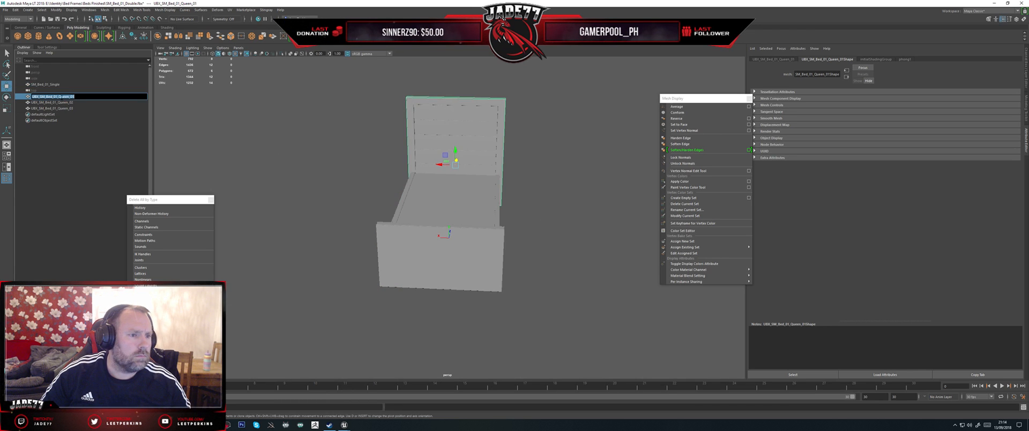
click(60, 97)
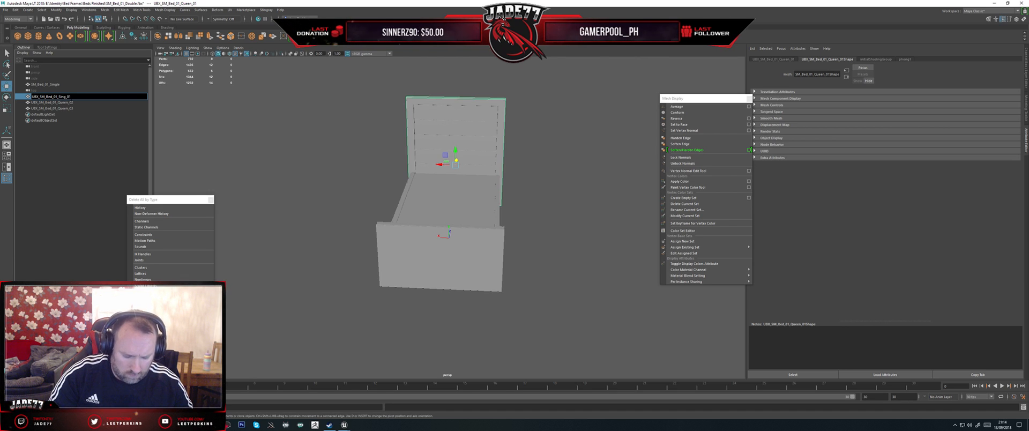
key(Tab)
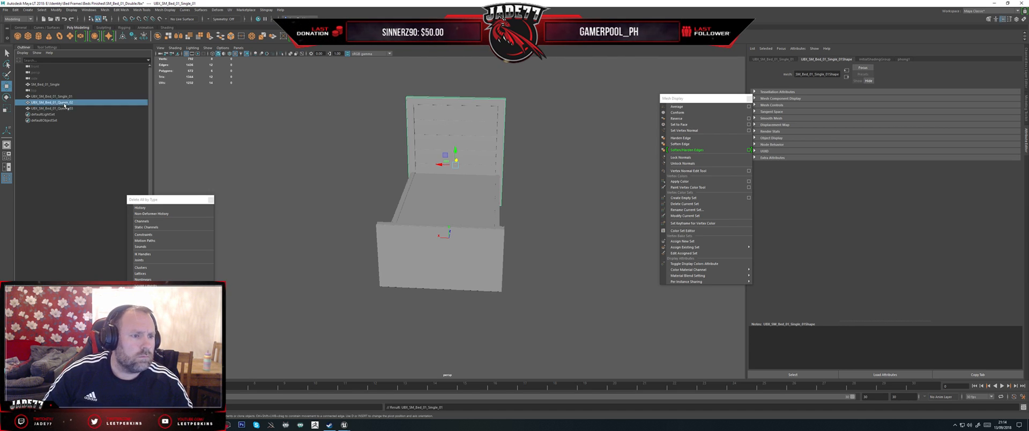
text(UBX_SM_Bed_01_Single_01)
double_click(62, 109)
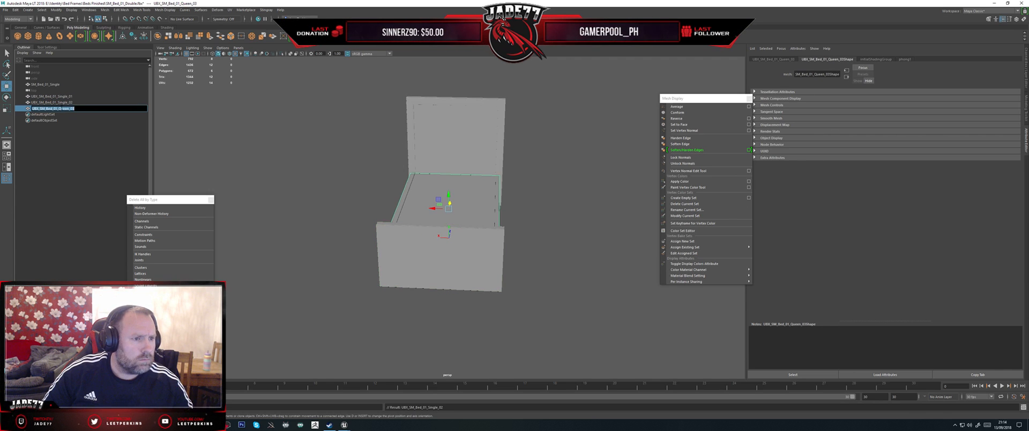
key(BackSpace)
text(3)
Step: Export SM_Bed_01_Single together with its three UBX collision boxes, overwriting SM_Bed_01_Single.fbx
click(108, 103)
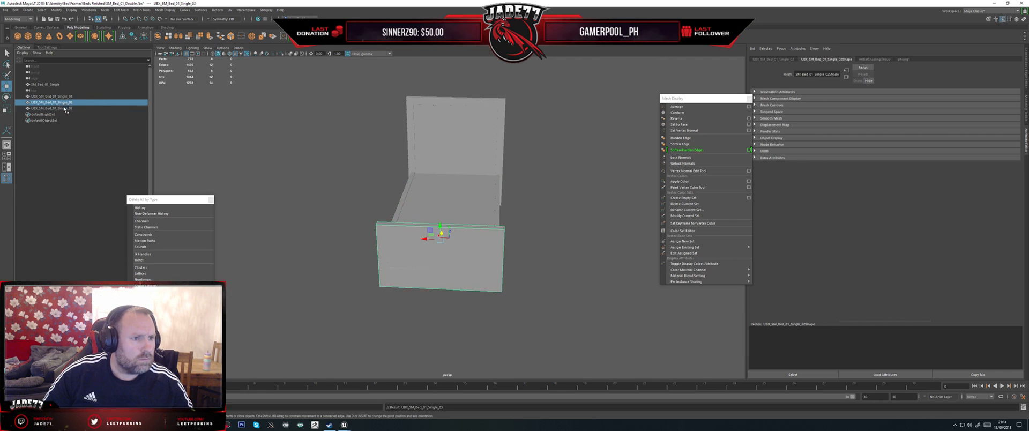
click(64, 109)
shift+click(62, 97)
ctrl+click(61, 85)
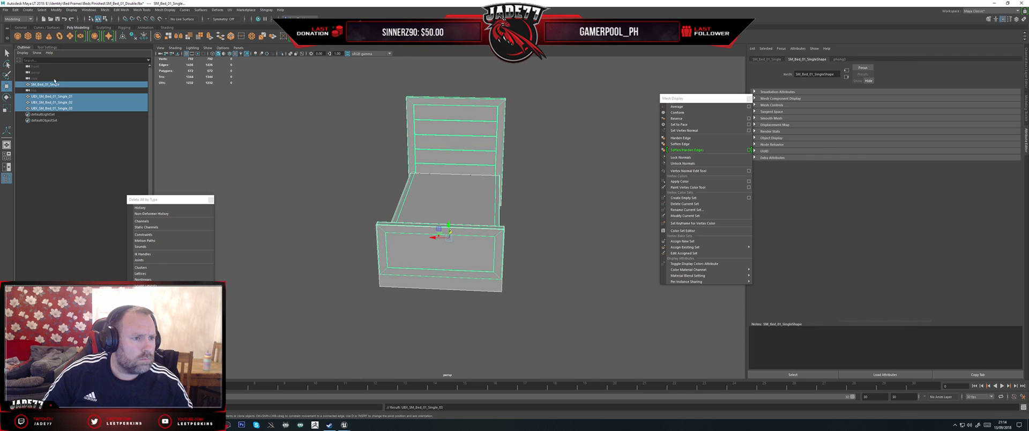
click(5, 10)
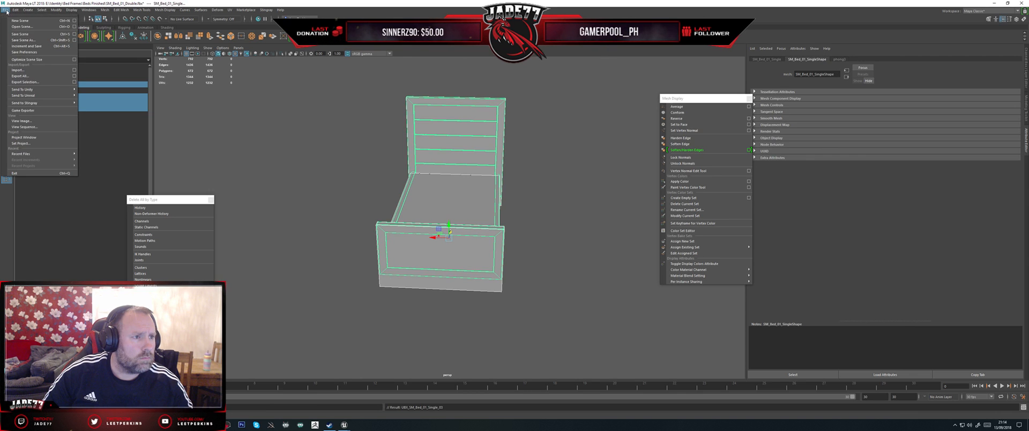
click(26, 82)
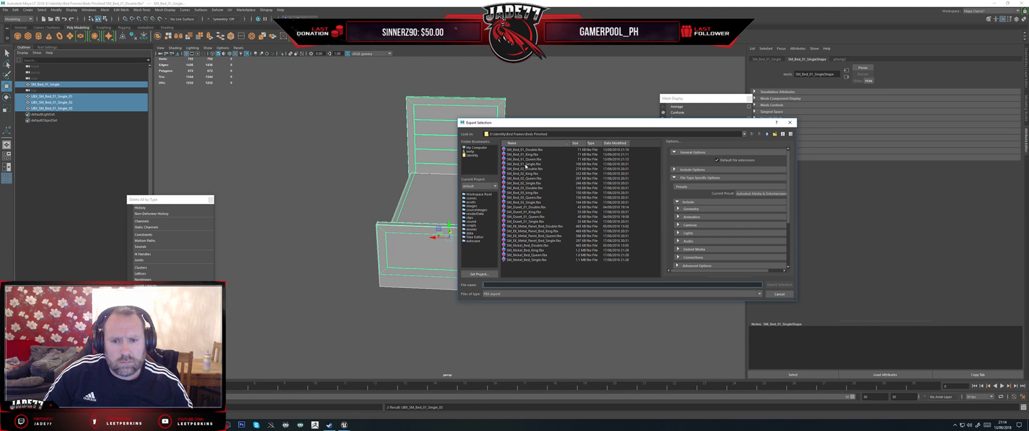
double_click(525, 165)
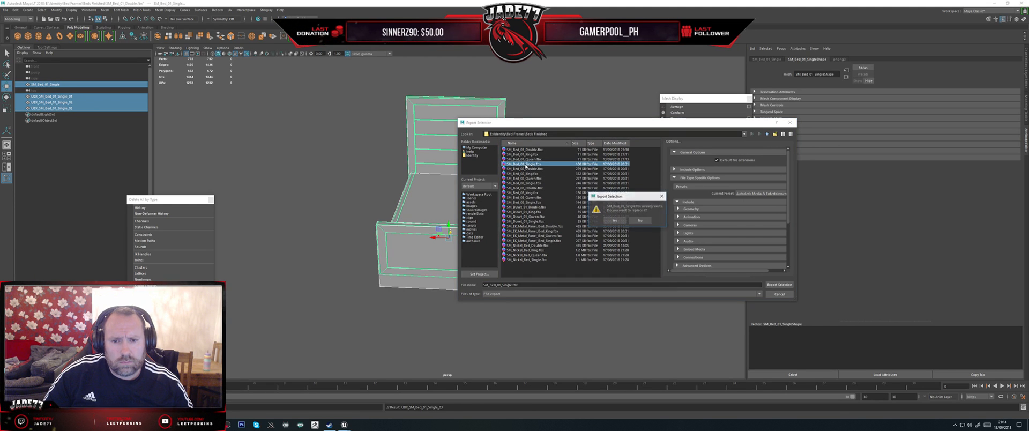
click(613, 220)
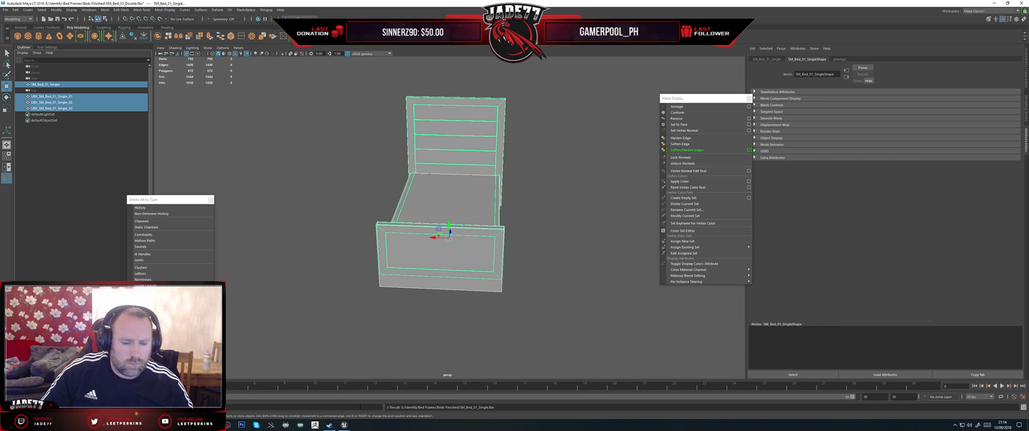
Step: Switch to the Unreal Editor, reimport the SM_Bed_01_Single static mesh, and display its simple collision to check the fit
click(383, 396)
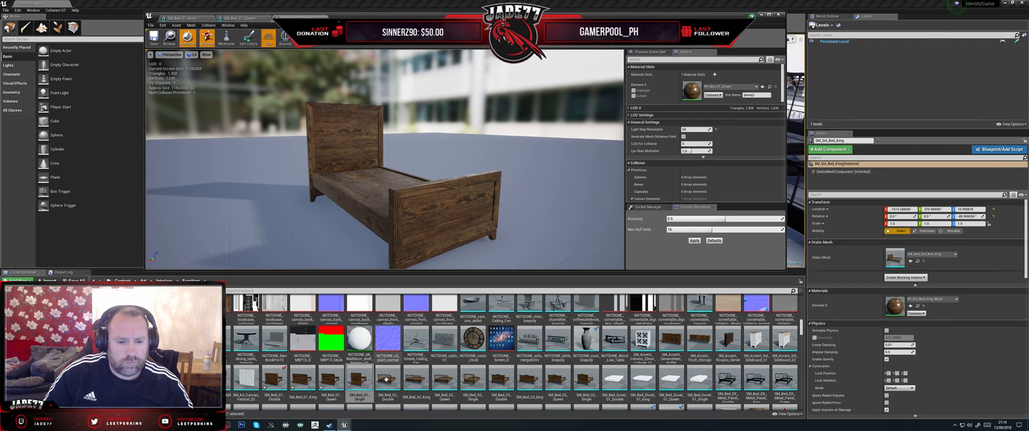
right_click(359, 381)
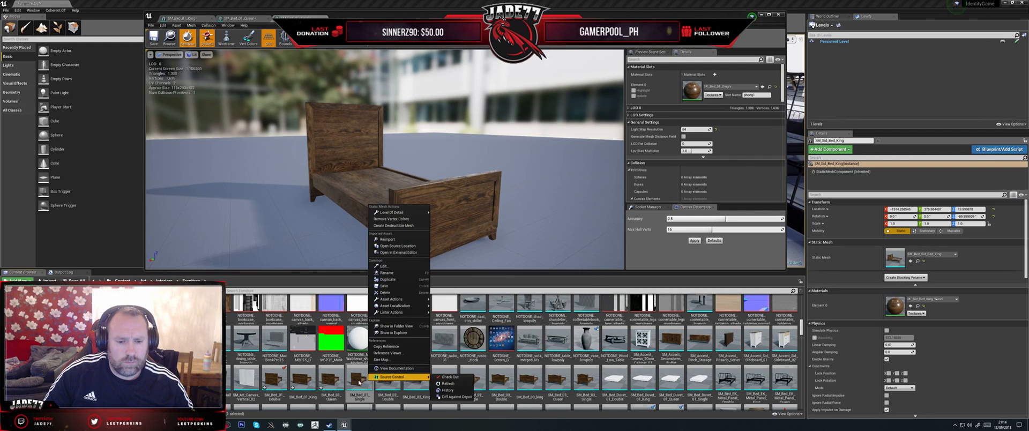
click(441, 252)
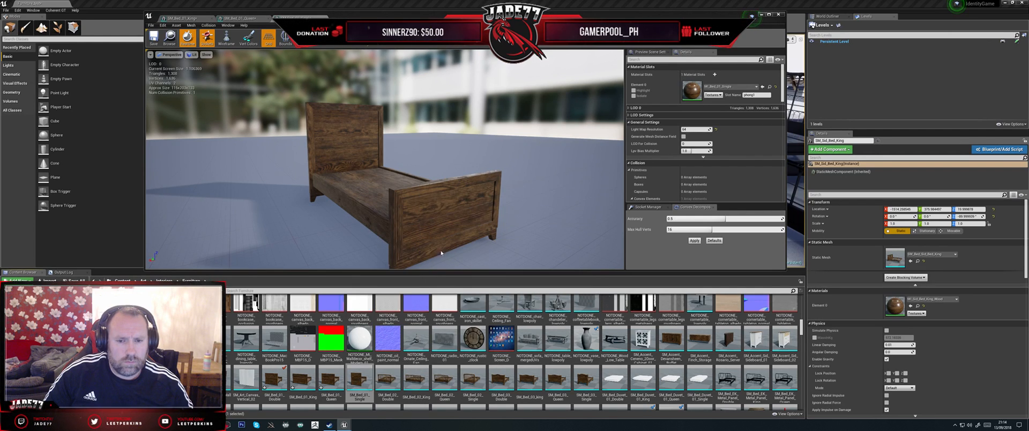
click(312, 43)
click(317, 55)
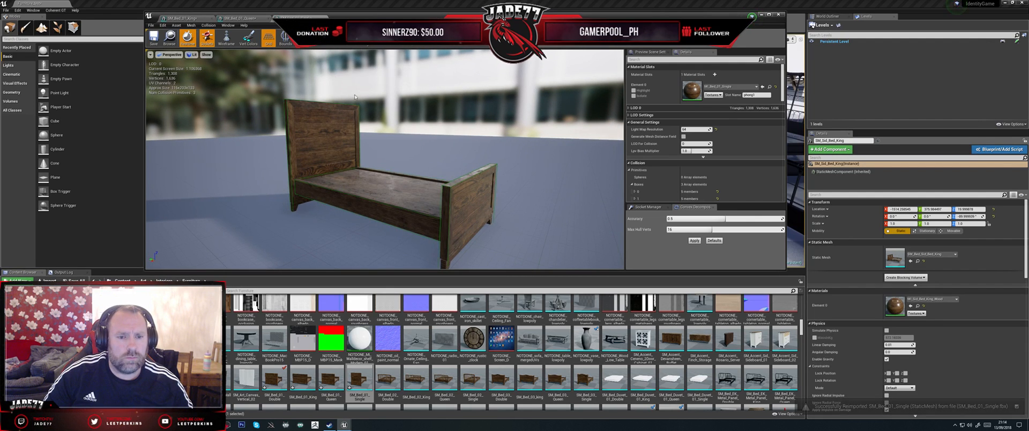
drag(370, 156, 434, 154)
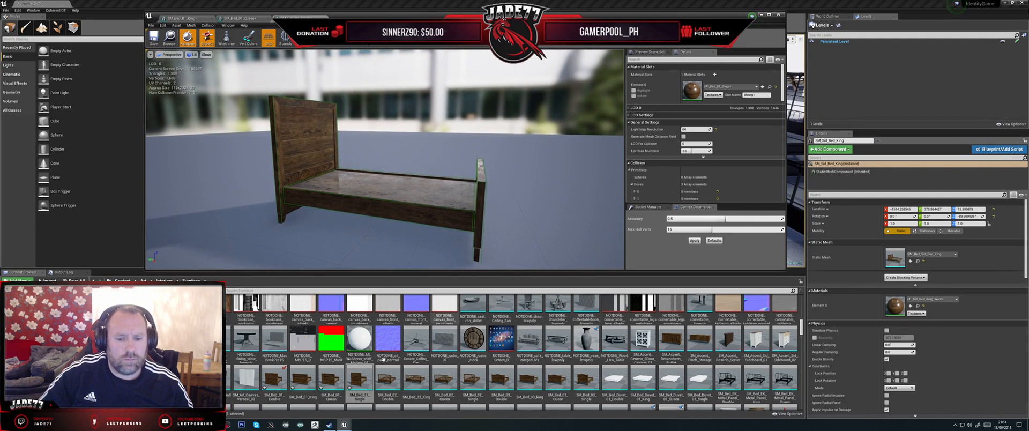
Step: Open the SM_Bed_02_Double static mesh and examine the shape of its frame and headboard
double_click(400, 384)
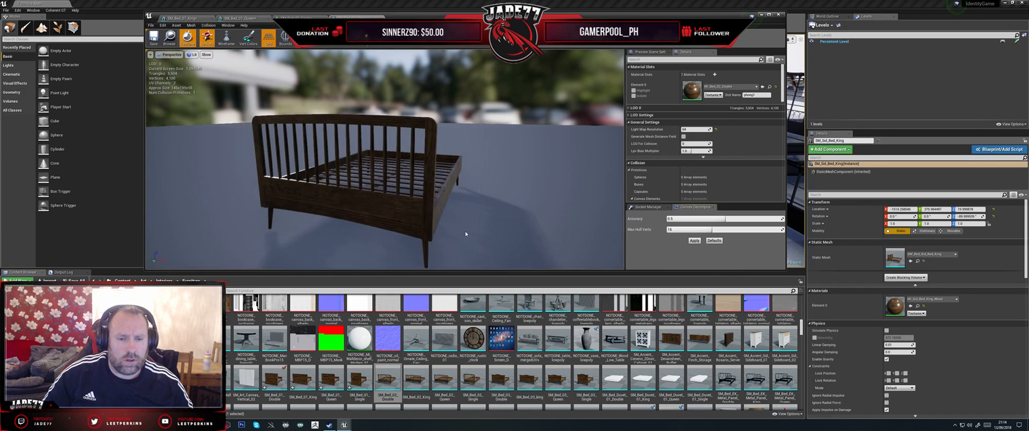
drag(463, 232, 533, 243)
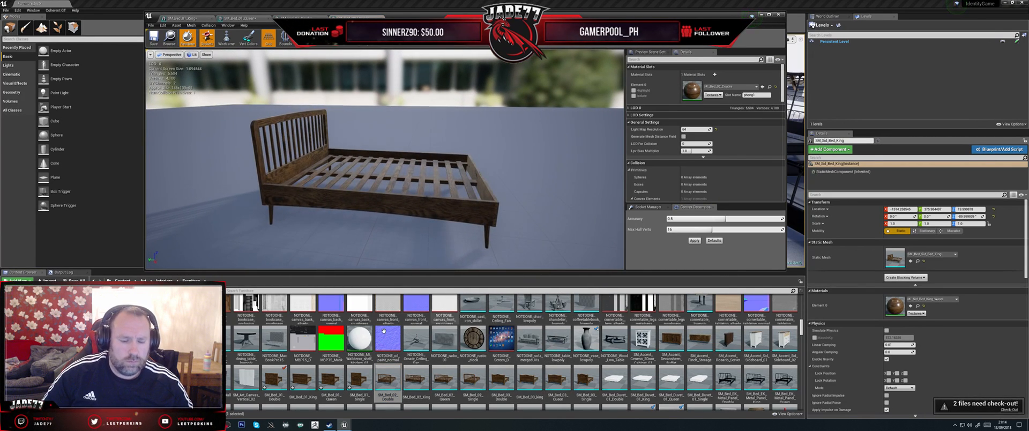
mouse_move(345, 427)
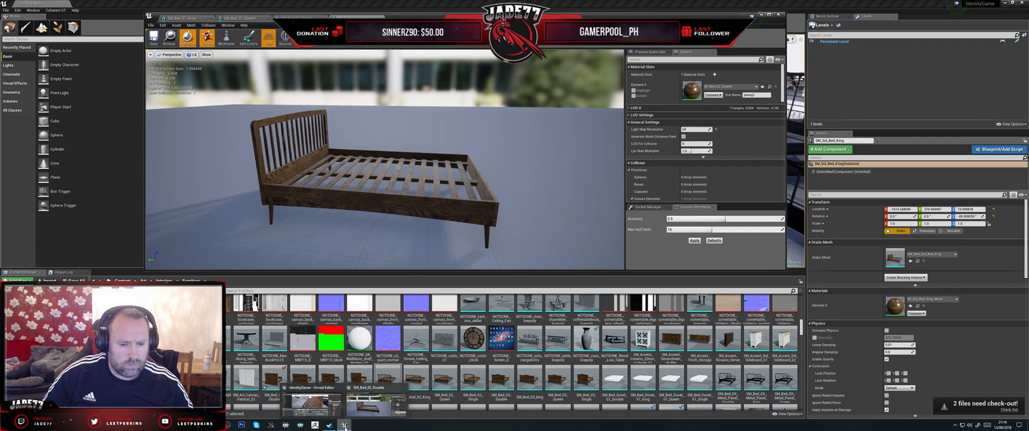
Step: Switch to Maya and replace the SM_Bed_01_Single mesh in the scene with an imported SM_Bed_02_Queen.fbx
click(213, 425)
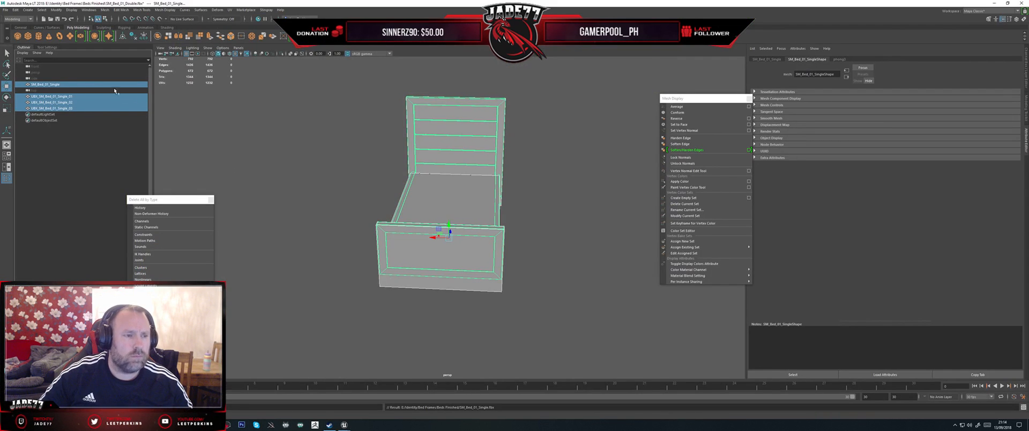
click(54, 85)
key(Delete)
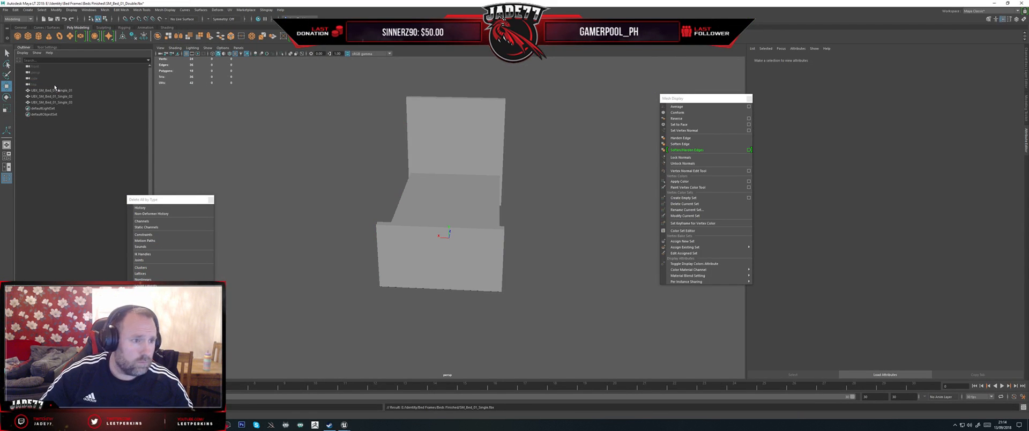
click(5, 9)
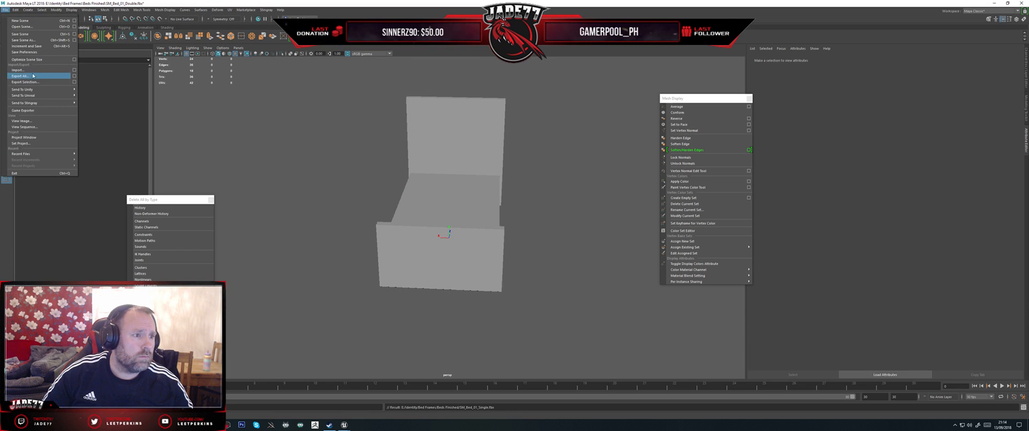
click(27, 72)
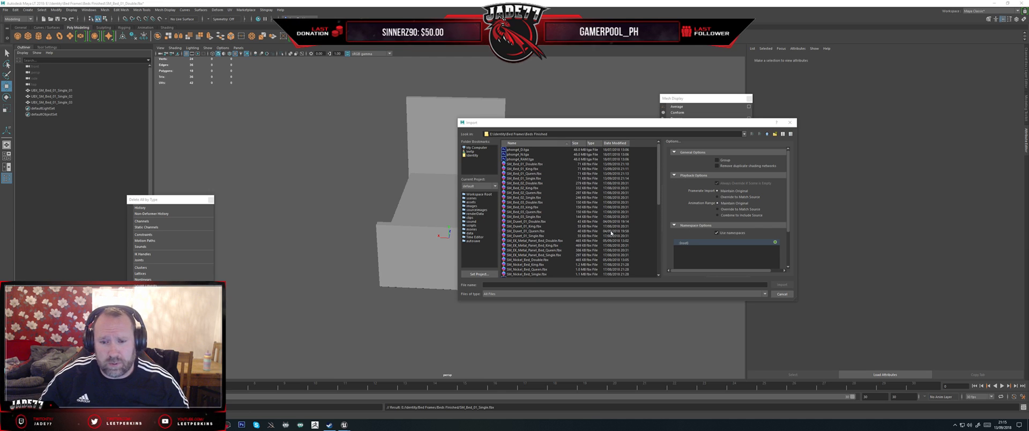
double_click(520, 193)
click(459, 109)
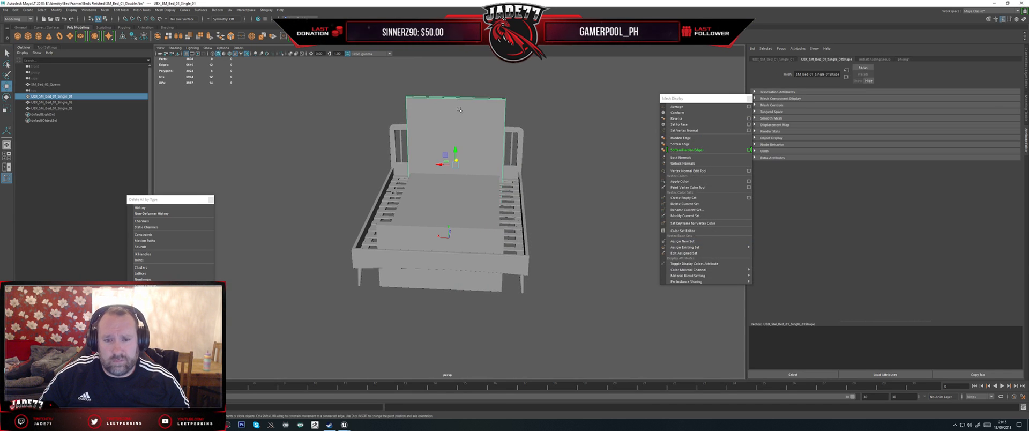
key(Delete)
alt+drag(449, 182, 513, 180)
key(ctrl+z)
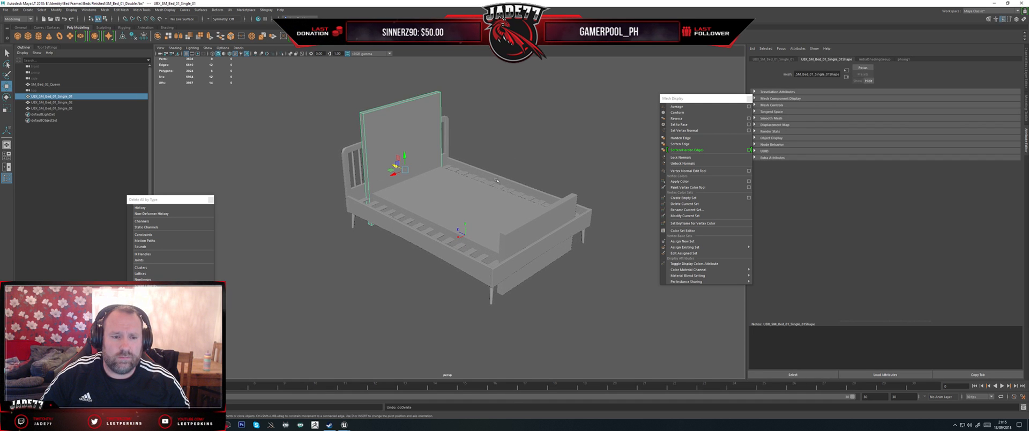
Step: Select all three collision boxes and widen them to the width of the SM_Bed_02_Queen frame
shift+click(462, 200)
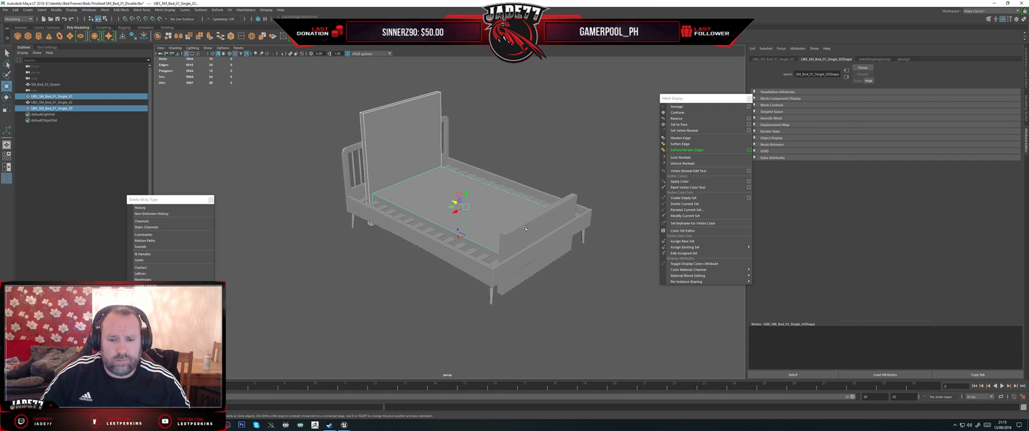
shift+click(531, 223)
alt+drag(523, 185, 453, 205)
key(r)
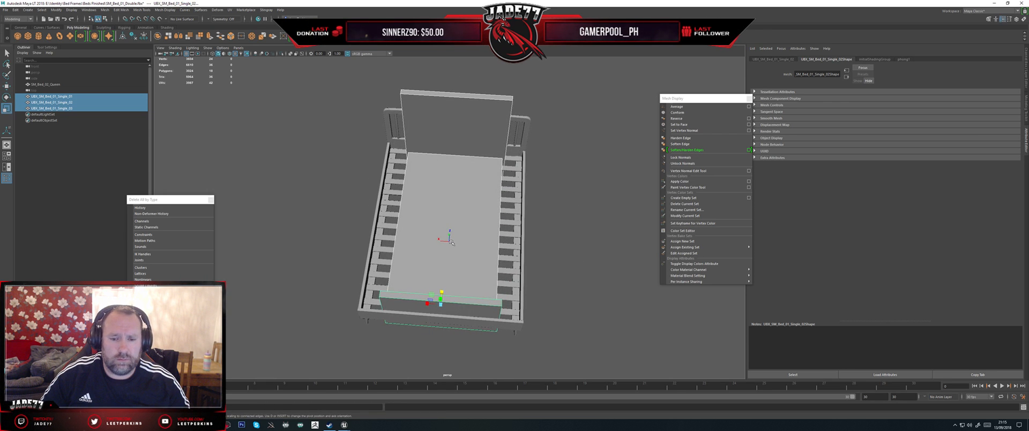
drag(426, 302, 403, 269)
drag(457, 285, 458, 286)
Step: Move the headboard collision box back onto the headboard of SM_Bed_02_Queen
alt+drag(325, 211, 414, 193)
click(387, 185)
key(w)
alt+middle_drag(409, 209, 468, 213)
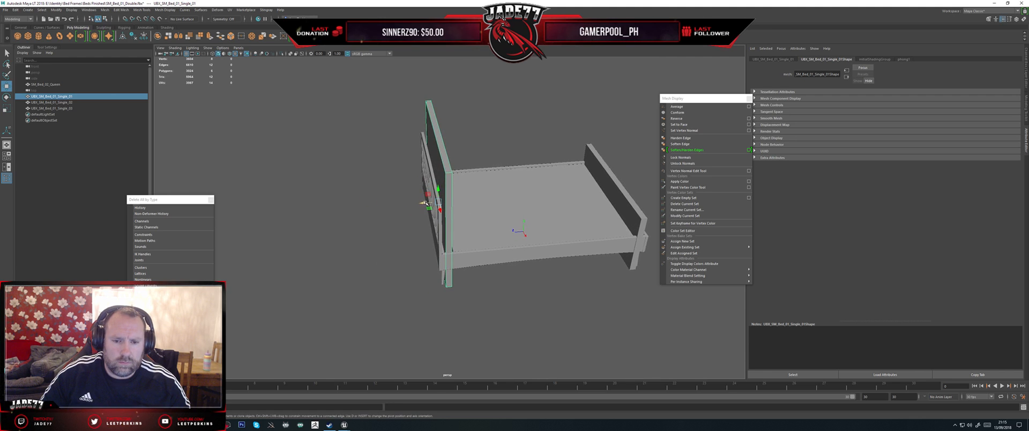
drag(424, 202, 419, 202)
Step: Lower the top vertices of the headboard collision box to match the height of the SM_Bed_02_Queen headboard
alt+drag(443, 233, 381, 203)
key(r)
alt+middle_drag(382, 203, 436, 245)
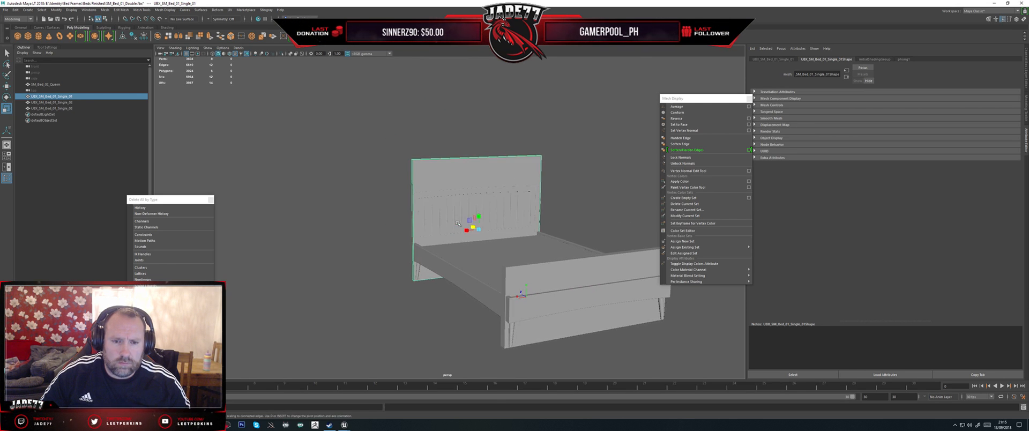
right_drag(455, 178, 369, 179)
drag(369, 179, 447, 200)
key(w)
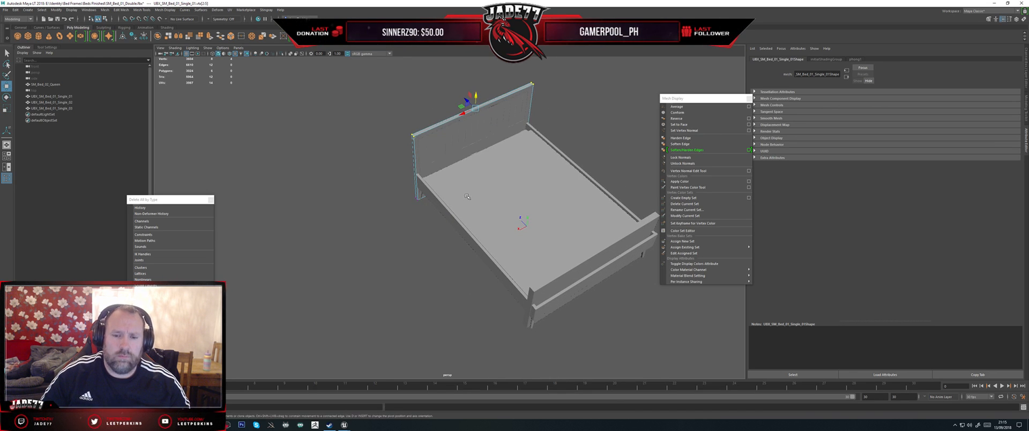
Step: Scale the mattress-base collision box lengthwise so its head end reaches the headboard of SM_Bed_02_Queen
click(467, 197)
right_drag(478, 197, 509, 191)
click(510, 194)
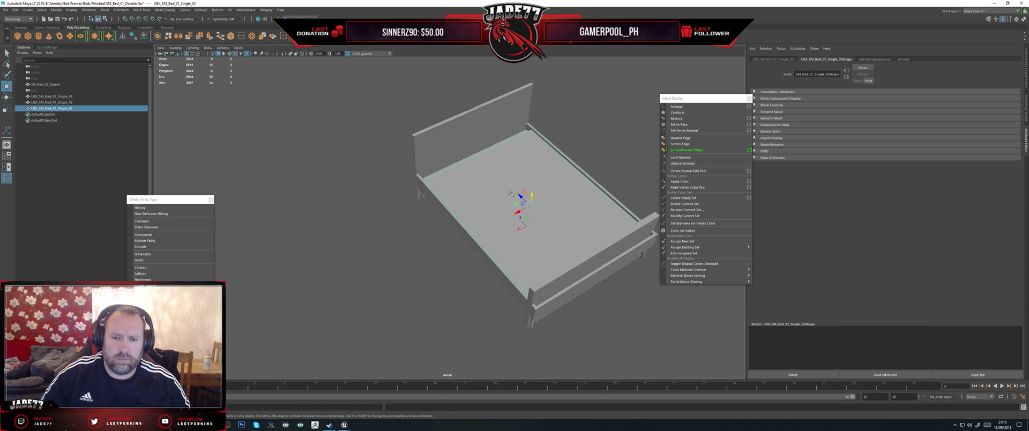
mouse_move(484, 203)
alt+mouse_down()
mouse_move(471, 247)
mouse_move(491, 192)
alt+mouse_up()
key(r)
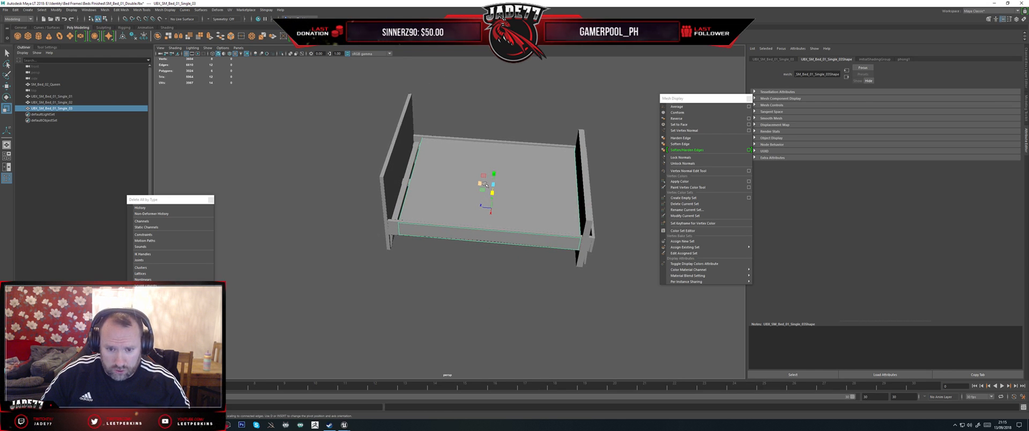
drag(481, 183, 477, 183)
key(w)
key(r)
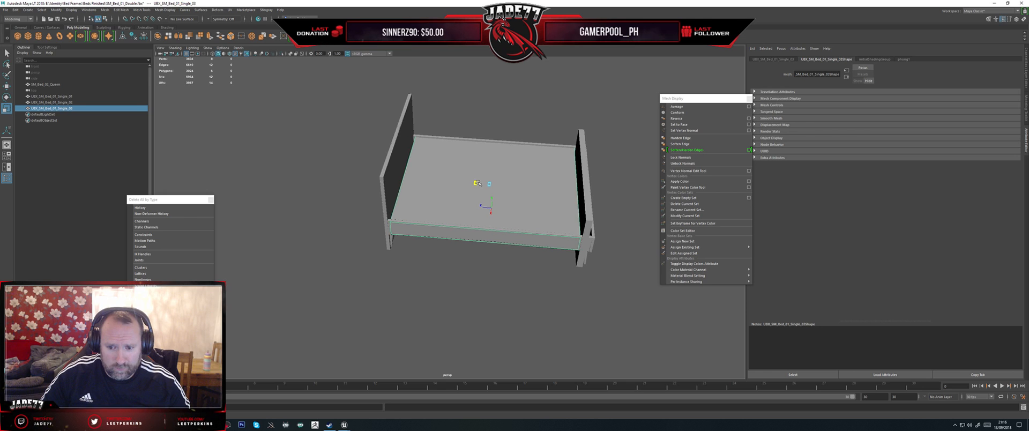
Step: Move the footboard collision box along the bed's length onto the foot end of the SM_Bed_02_Queen frame
click(588, 218)
alt+drag(616, 243, 611, 235)
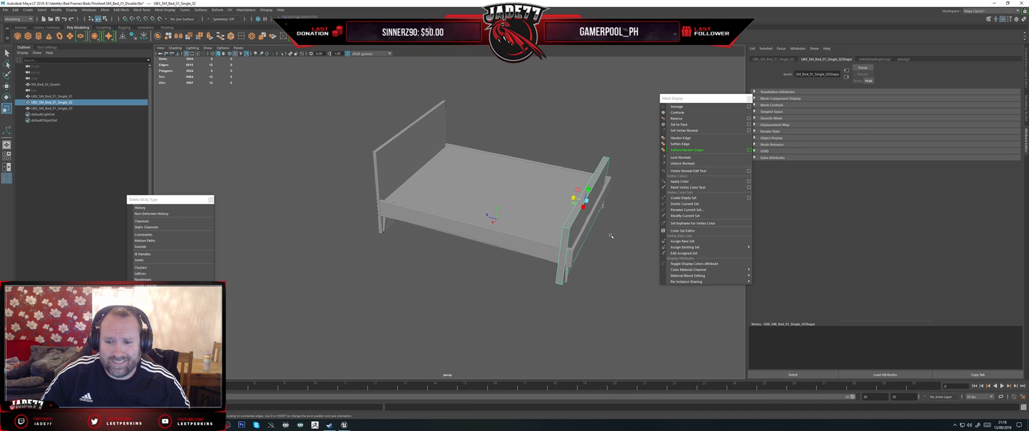
key(w)
drag(572, 198, 552, 203)
key(r)
key(w)
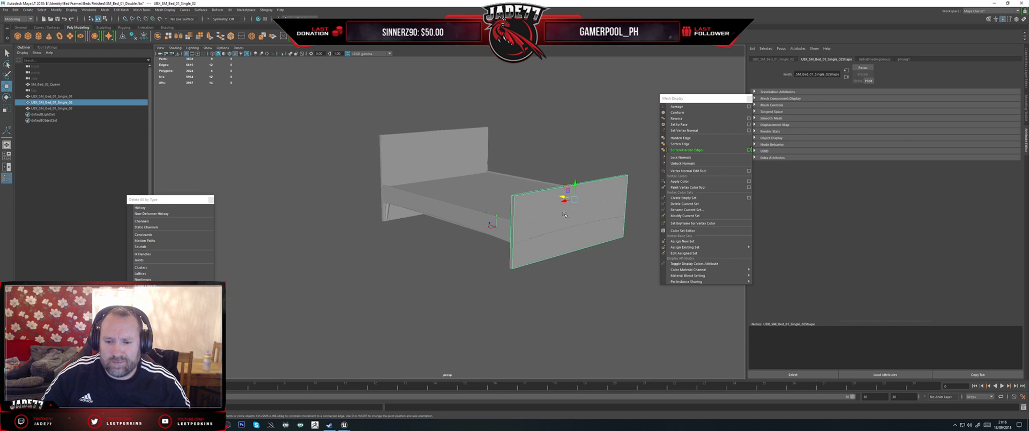
Step: Lower the top vertices of the footboard collision box to the height of the bed's side rails
alt+middle_drag(568, 216, 524, 219)
scroll(524, 219, up, 2)
right_drag(509, 195, 470, 187)
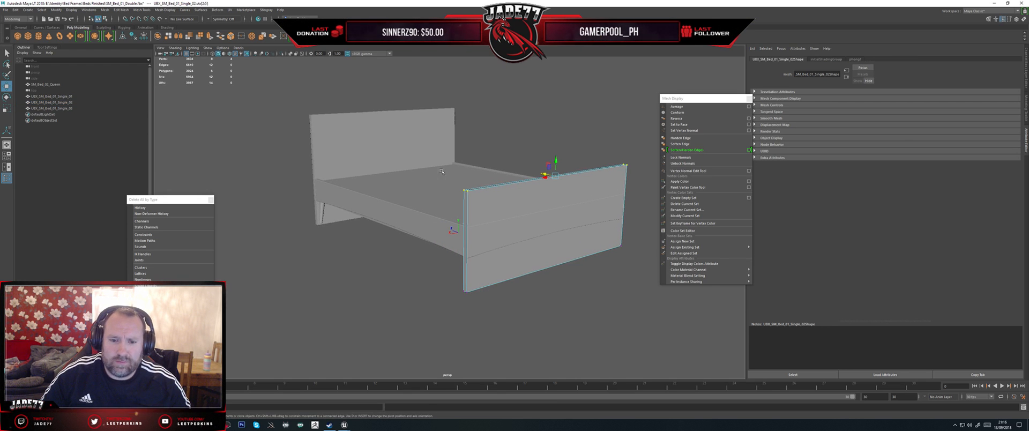
alt+drag(445, 221, 488, 243)
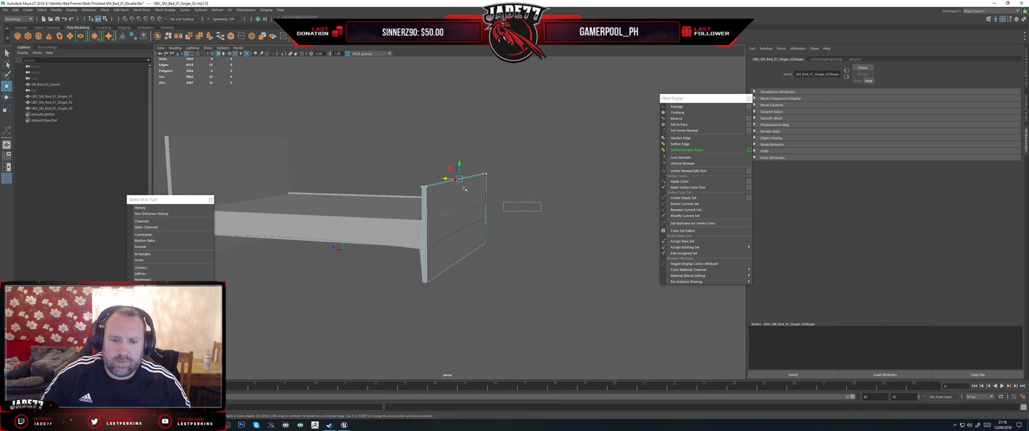
drag(460, 163, 542, 230)
Step: Move the foot-end vertices of the mattress-base collision box outward until they meet the footboard box
click(426, 224)
right_drag(426, 224, 394, 224)
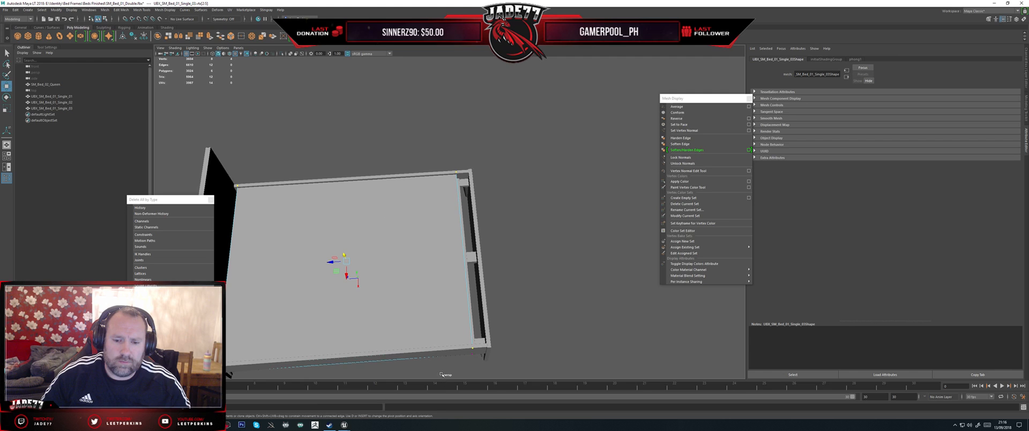
drag(463, 370, 560, 140)
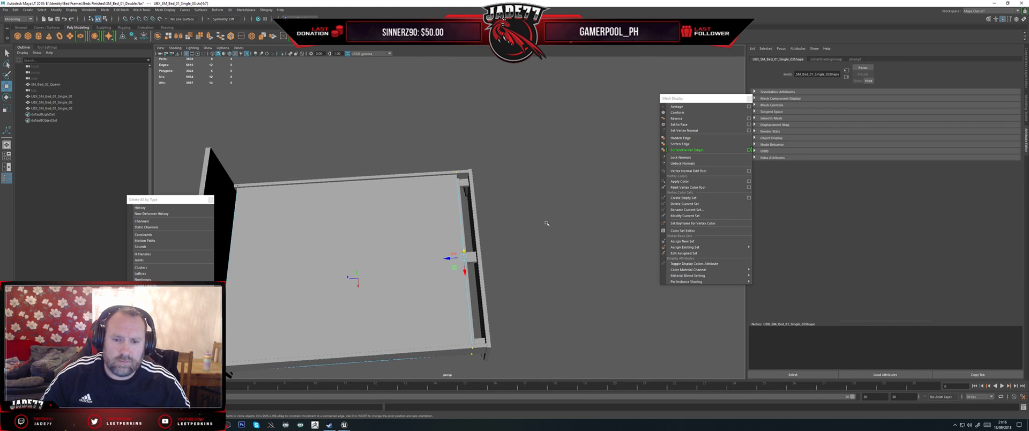
drag(463, 259, 472, 259)
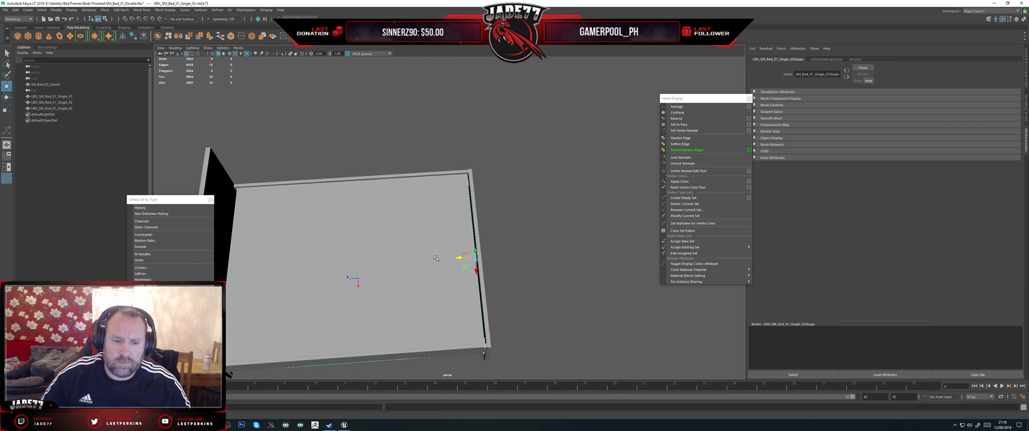
alt+drag(403, 244, 499, 203)
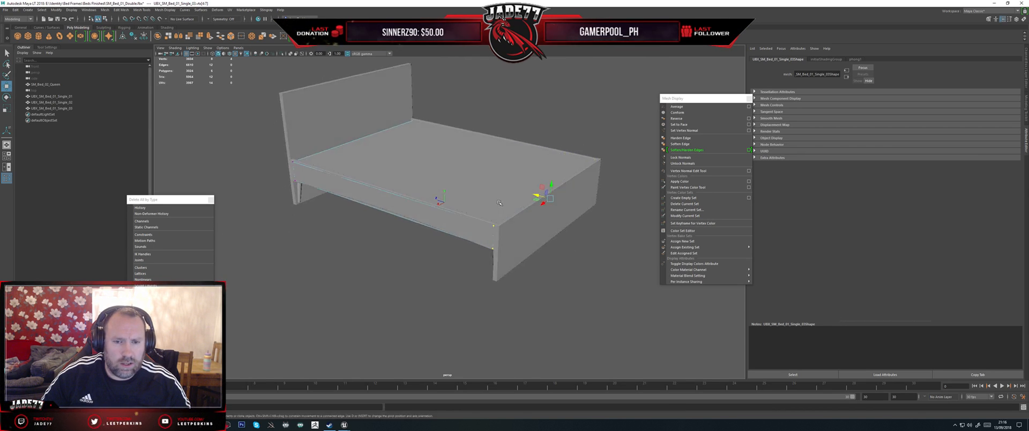
Step: Rename the headboard collision box as UBX_SM_Bed_02_Queen_01 to match the SM_Bed_02_Queen mesh
click(54, 85)
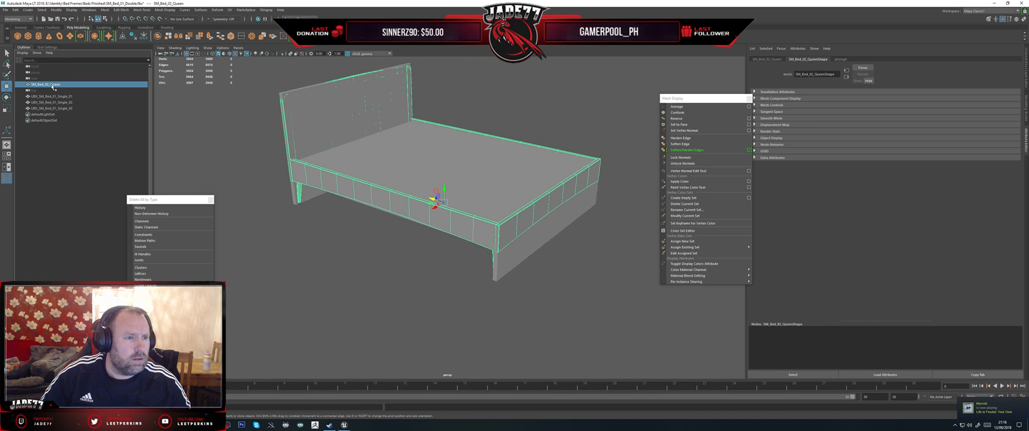
double_click(54, 86)
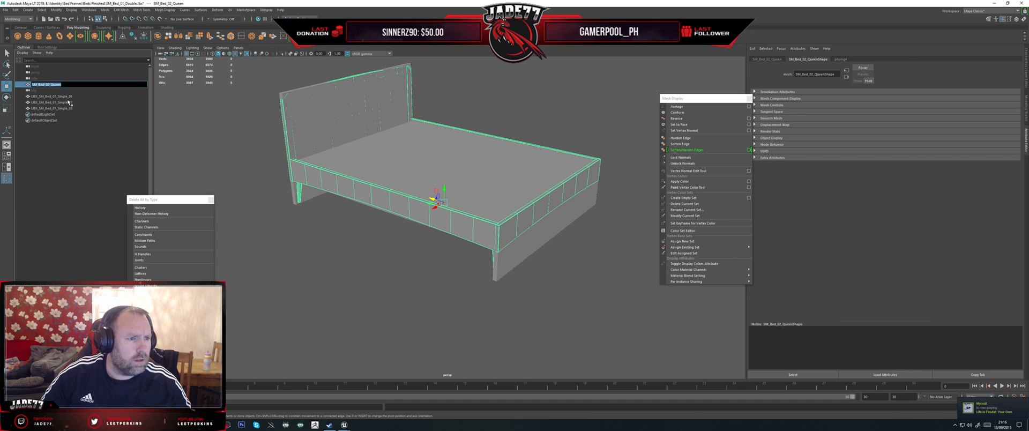
click(62, 97)
double_click(45, 97)
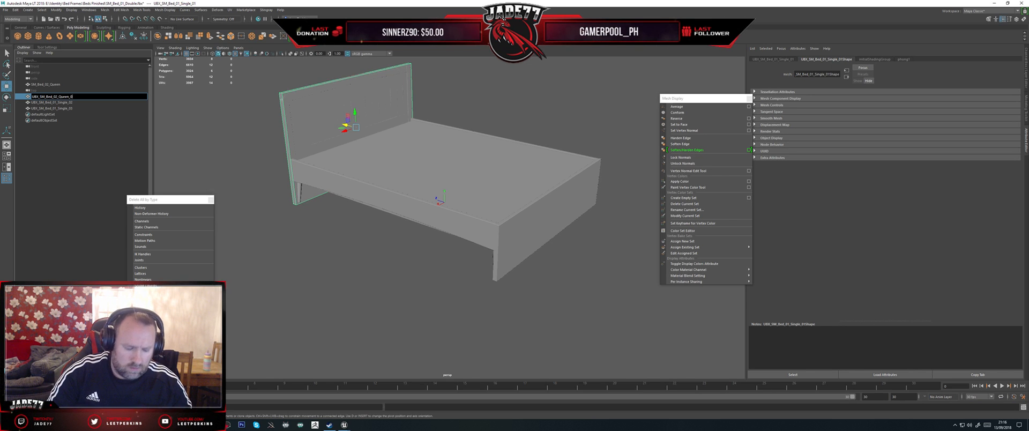
key(ctrl+a)
key(ctrl+c)
key(Return)
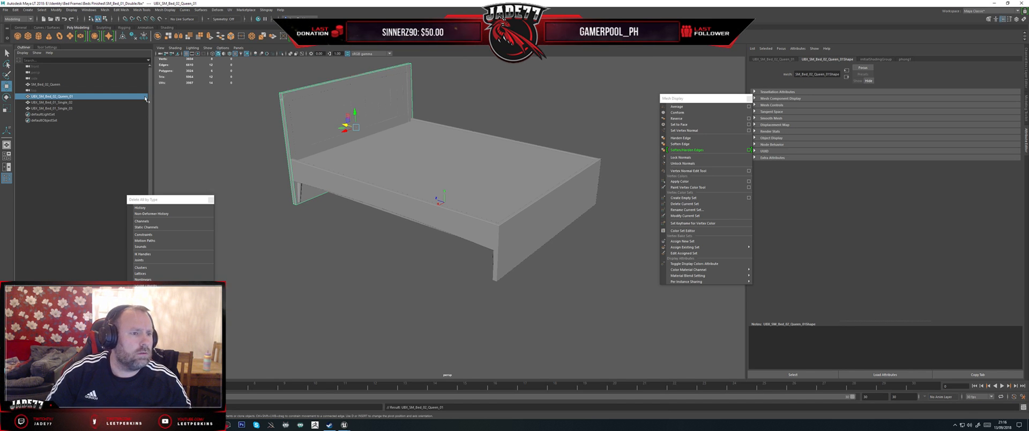
Step: Rename the footboard collision box as UBX_SM_Bed_02_Queen_02 and the mattress-base box as UBX_SM_Bed_02_Queen_03
double_click(60, 102)
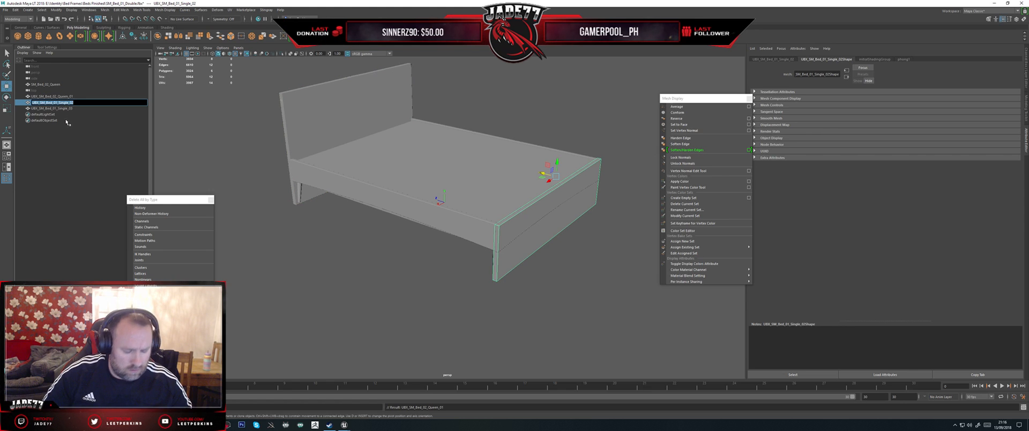
key(ctrl+v)
key(BackSpace)
text(2)
double_click(60, 108)
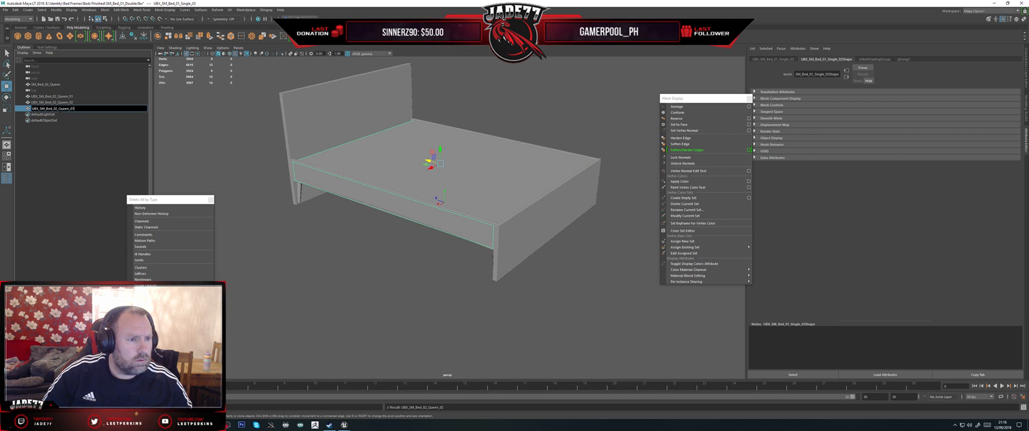
key(BackSpace)
text(3)
Step: Export SM_Bed_02_Queen with its three UBX boxes as FBX, replacing the existing file SM_Bed_02_Double.fbx
click(58, 103)
click(67, 108)
shift+click(60, 97)
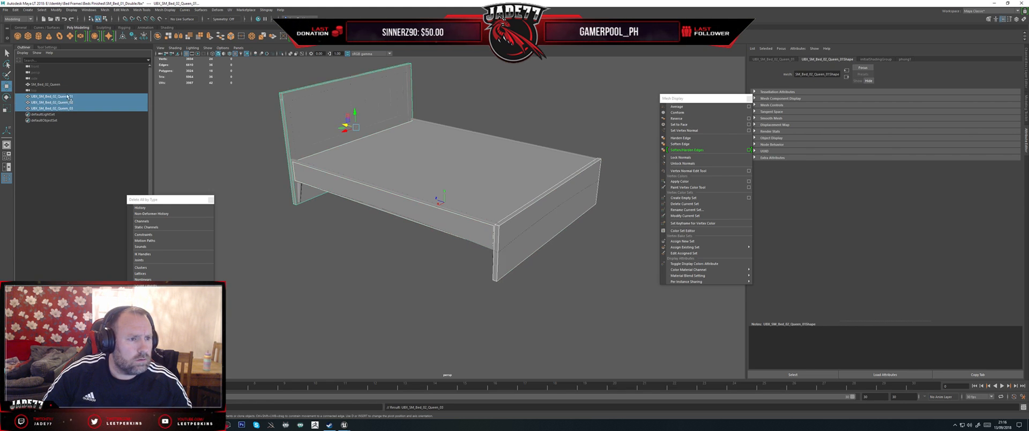
ctrl+click(58, 85)
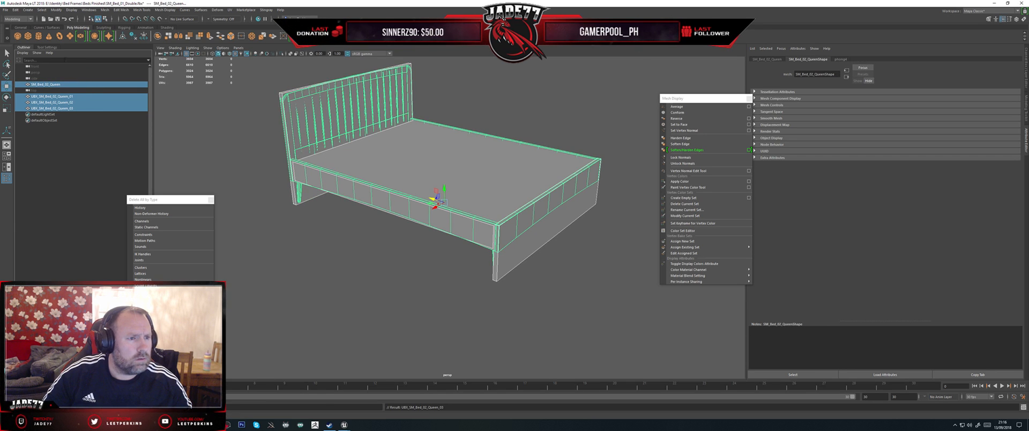
click(6, 10)
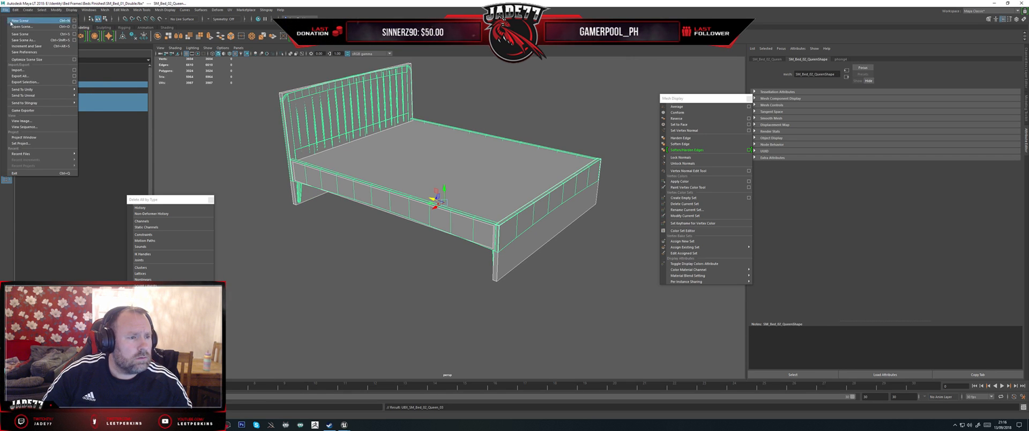
click(29, 82)
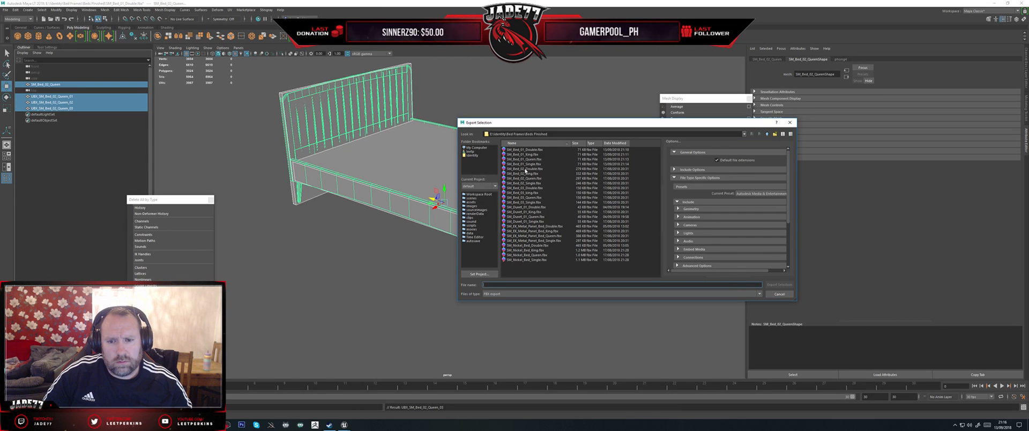
double_click(525, 170)
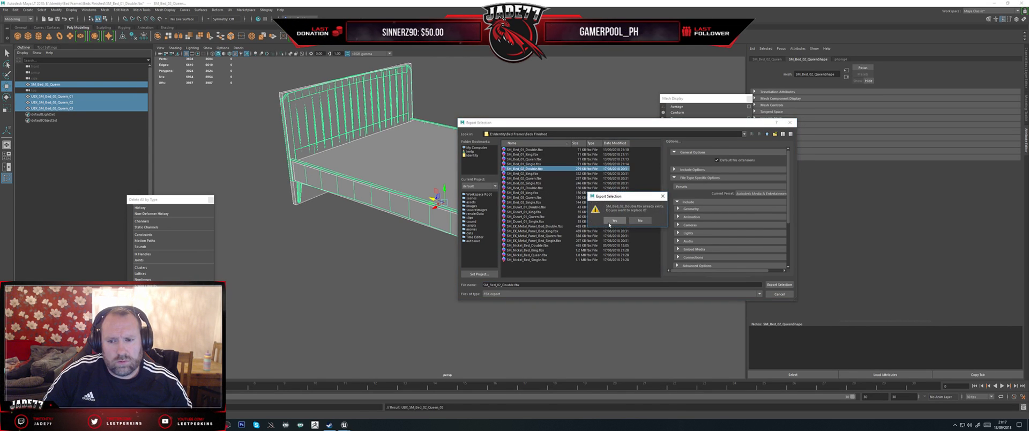
click(595, 222)
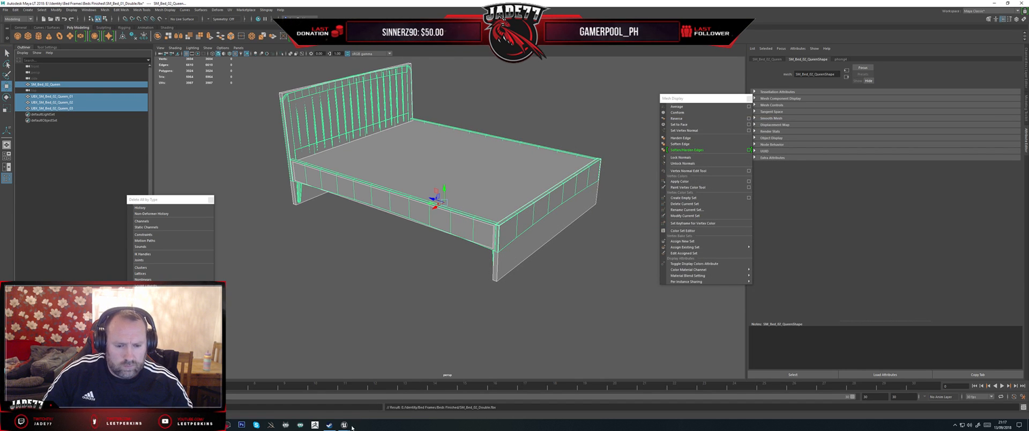
Step: Switch to Unreal and reimport the SM_Bed_02_Double static mesh, viewing the result from above
key(alt+Tab)
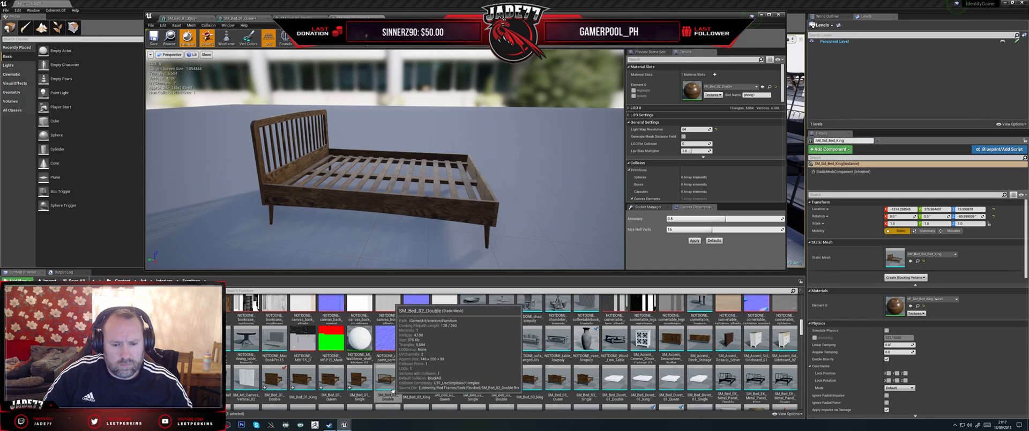
right_click(392, 376)
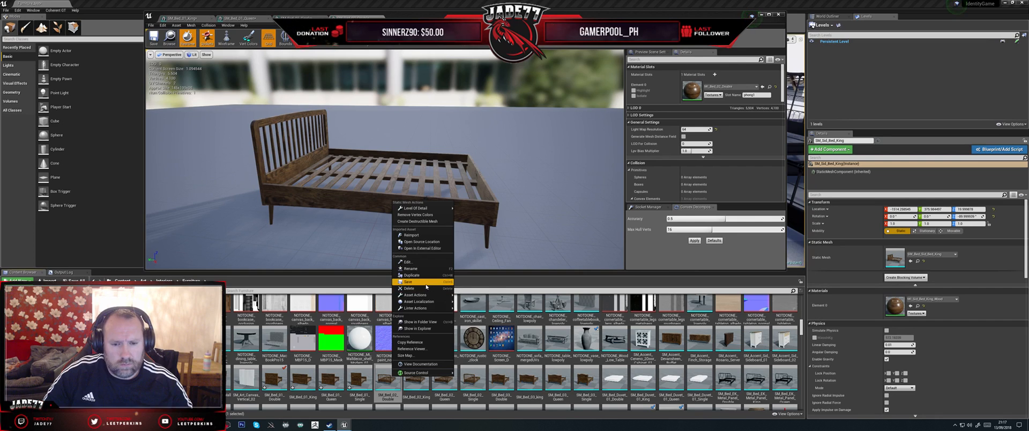
click(412, 235)
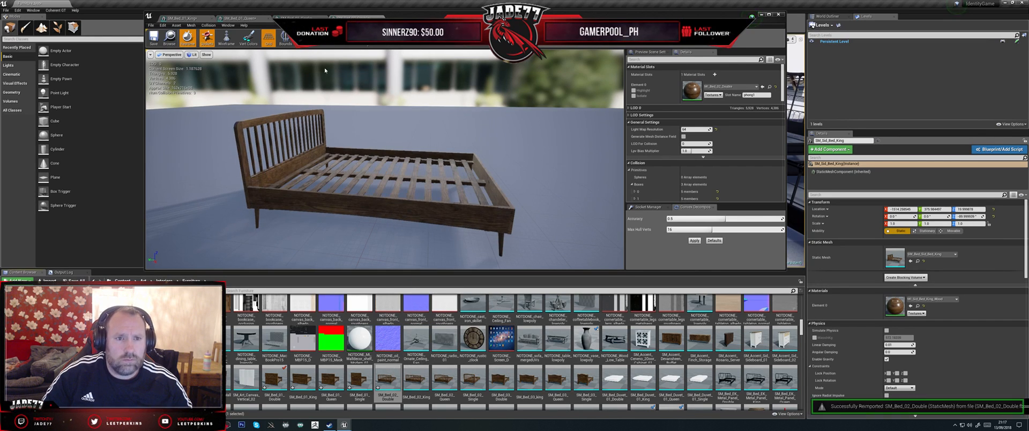
mouse_move(390, 130)
alt+mouse_down()
mouse_move(360, 162)
mouse_move(385, 128)
alt+mouse_up()
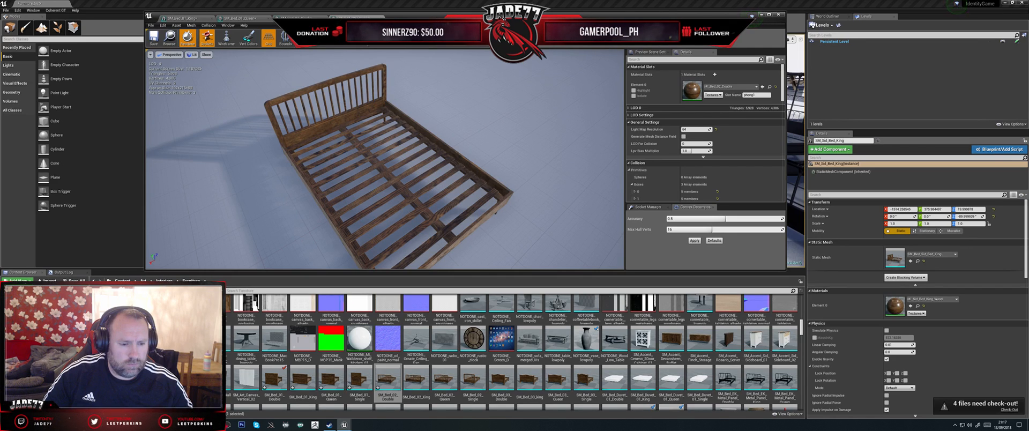
Step: Check out the SM_Bed_02_Double asset from source control in Unreal
key(alt+Tab)
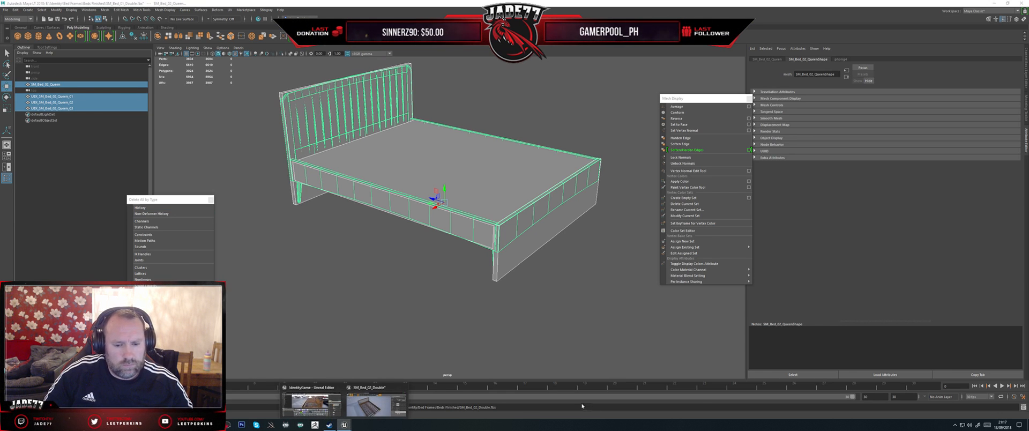
click(367, 405)
right_click(386, 376)
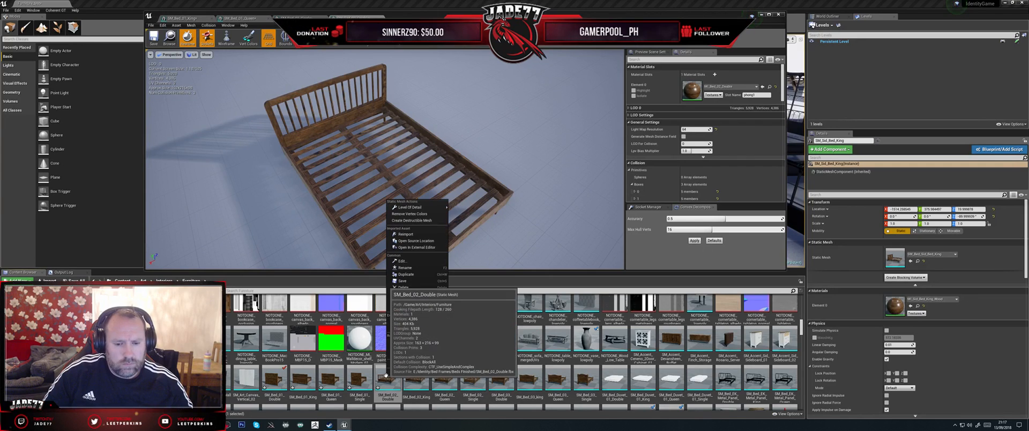
mouse_move(415, 371)
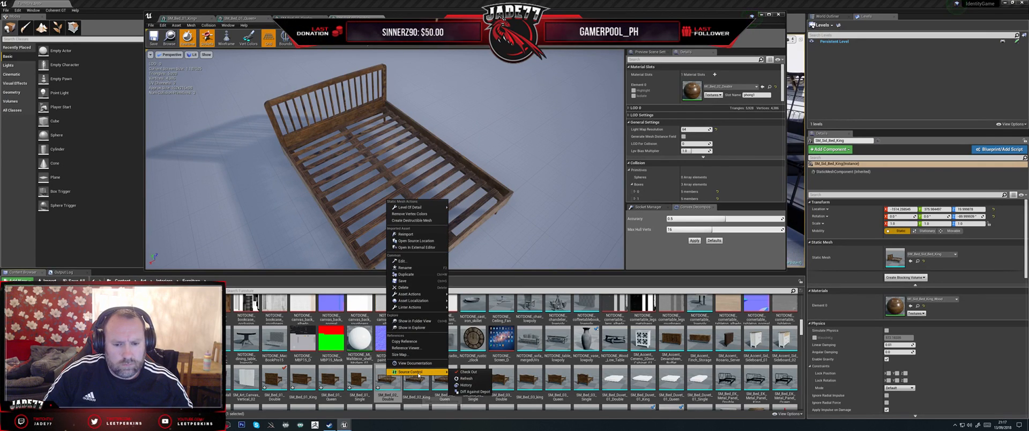
click(475, 378)
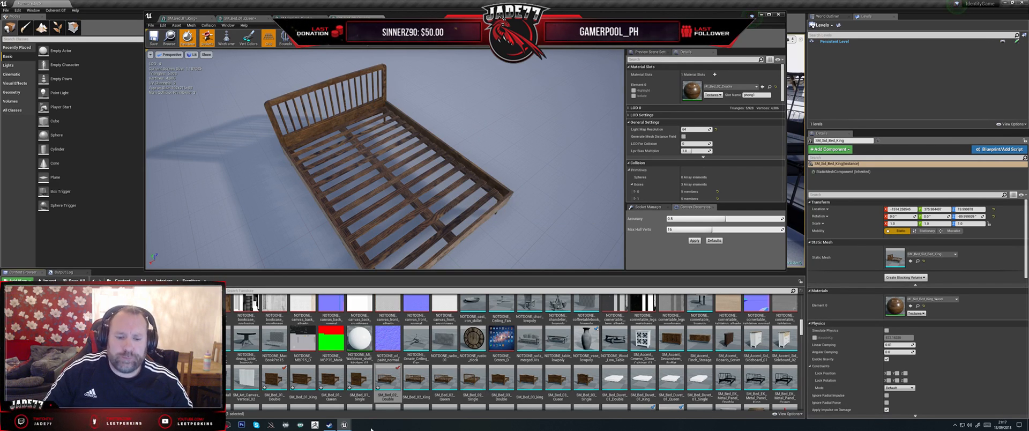
Step: Revert SM_Bed_02_Double through source control and reload its package to discard the reimport
right_click(465, 381)
mouse_move(423, 374)
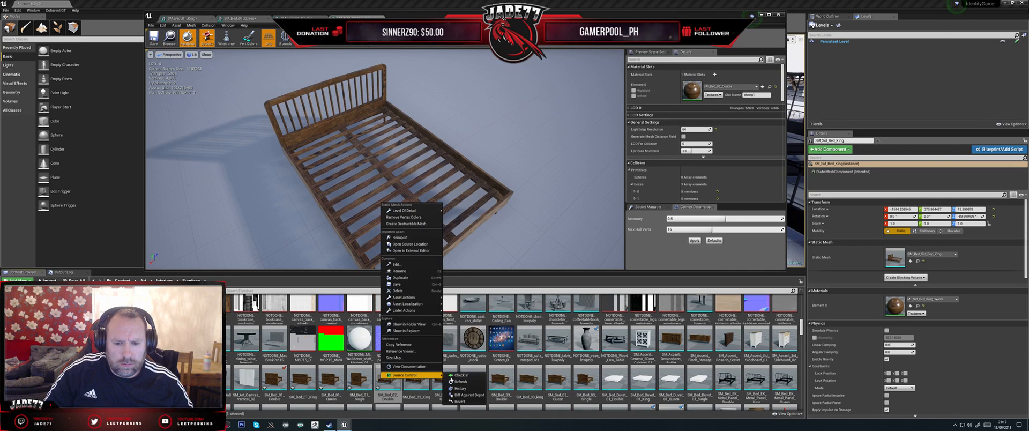
click(468, 396)
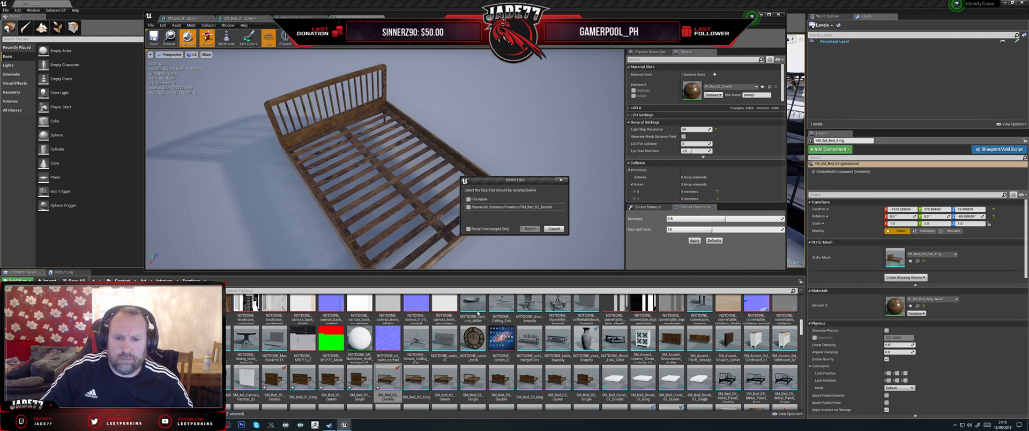
click(468, 207)
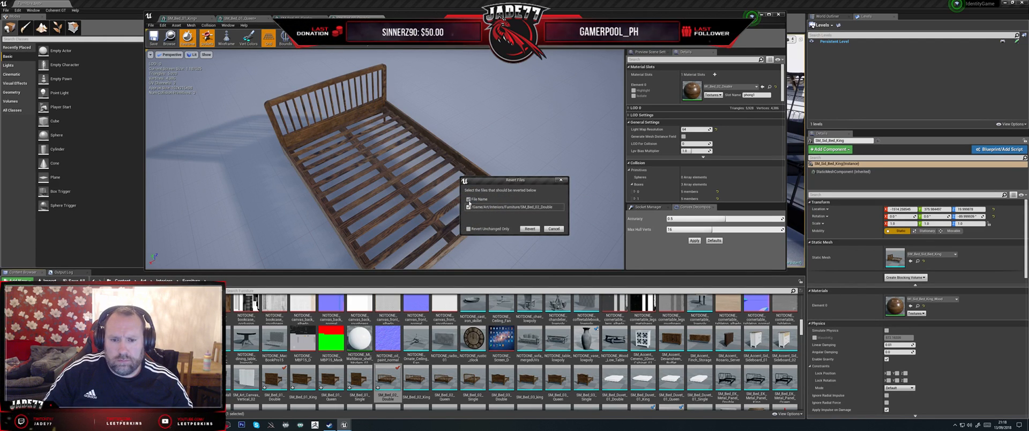
click(529, 229)
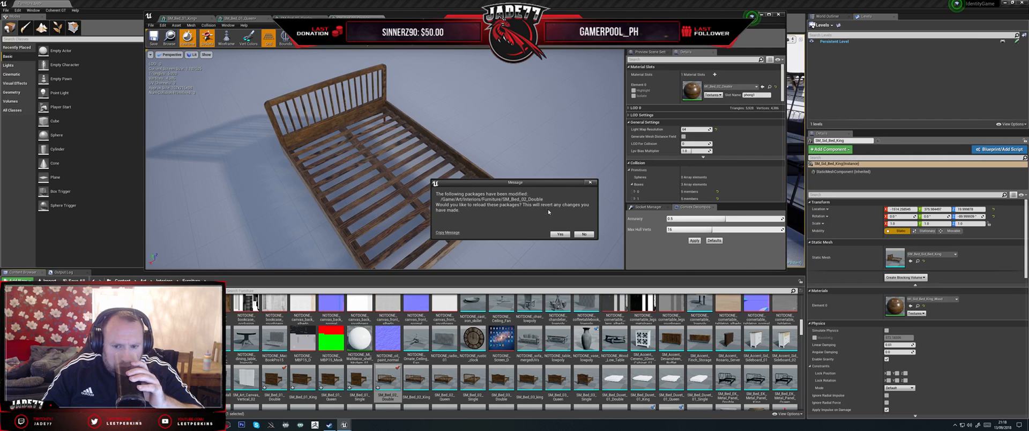
click(561, 234)
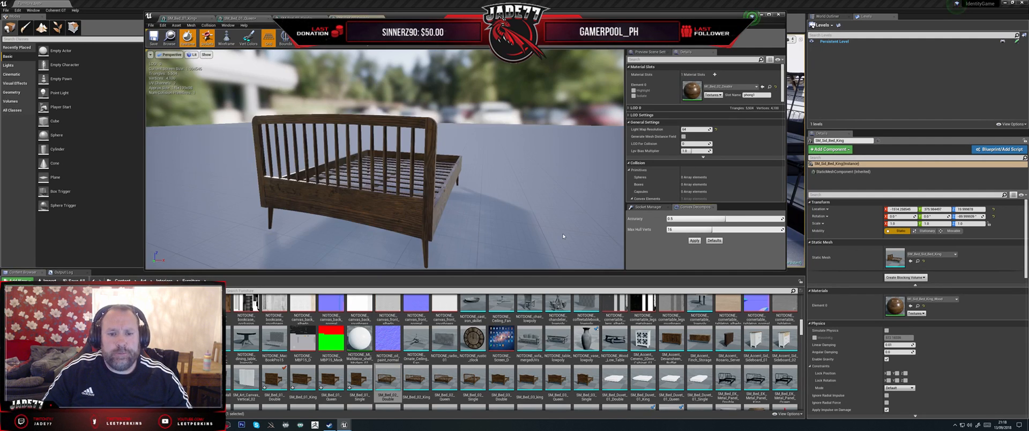
mouse_move(513, 179)
mouse_down()
mouse_move(343, 231)
mouse_move(510, 168)
mouse_up()
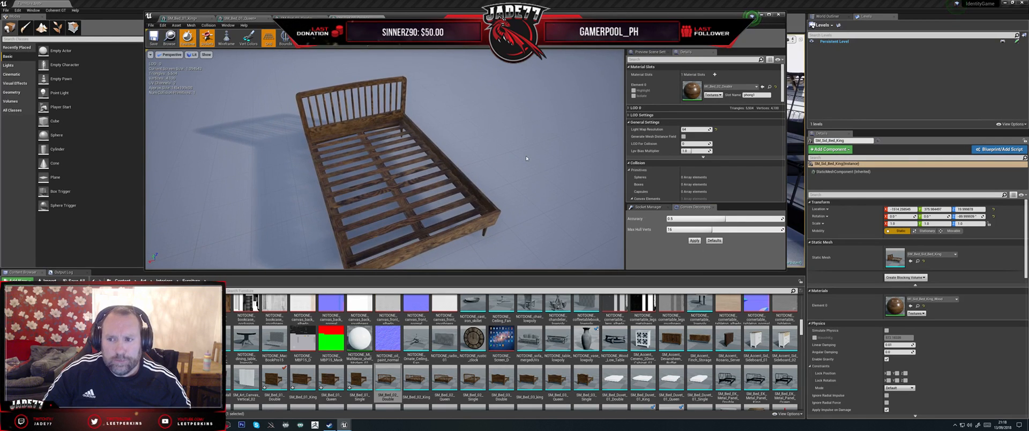
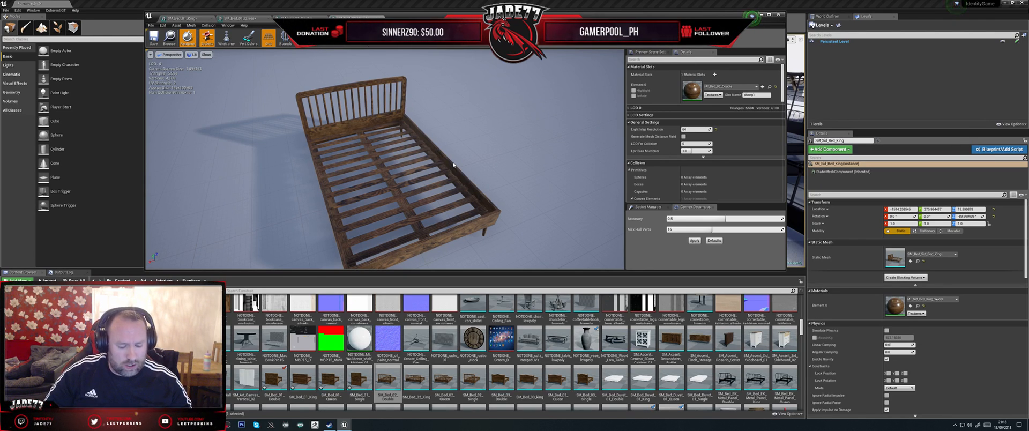
Step: Inspect the SM_Bed_02_Double mesh from several angles and open the SM_Bed_02_Queen static mesh for comparison
drag(440, 175, 364, 160)
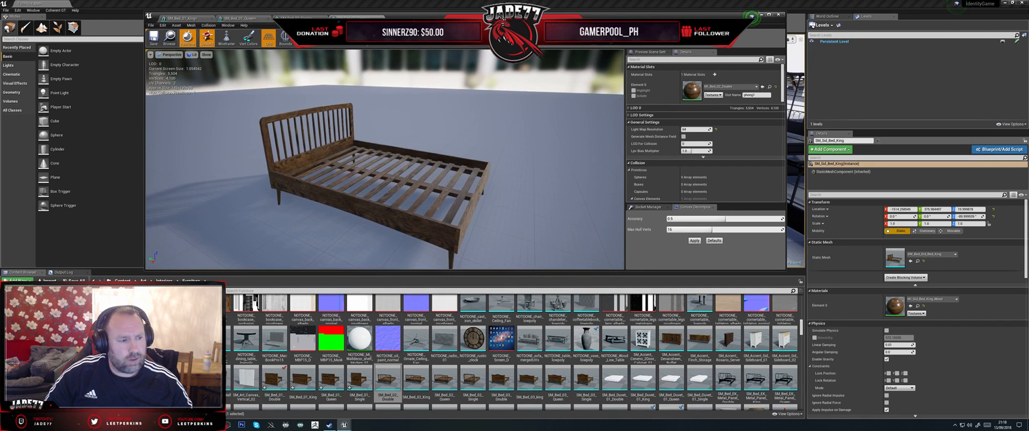
drag(440, 176, 485, 242)
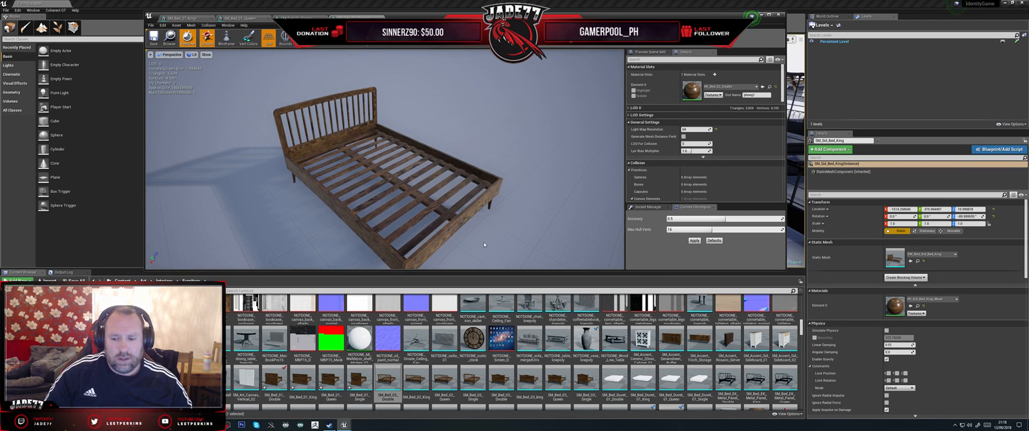
drag(385, 171, 477, 100)
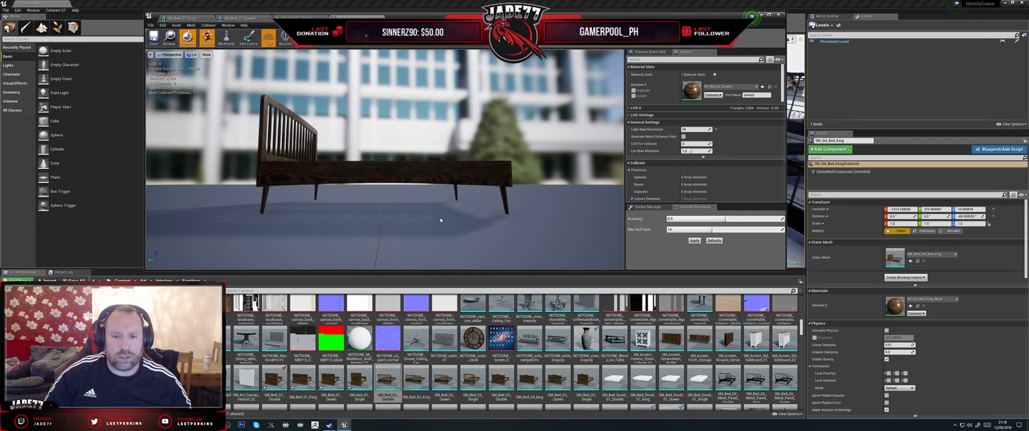
drag(432, 223, 436, 252)
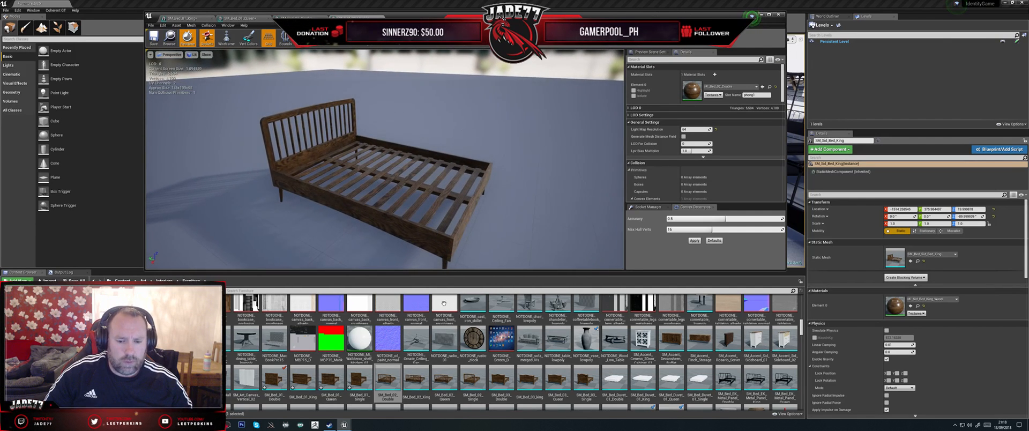
click(449, 377)
double_click(449, 377)
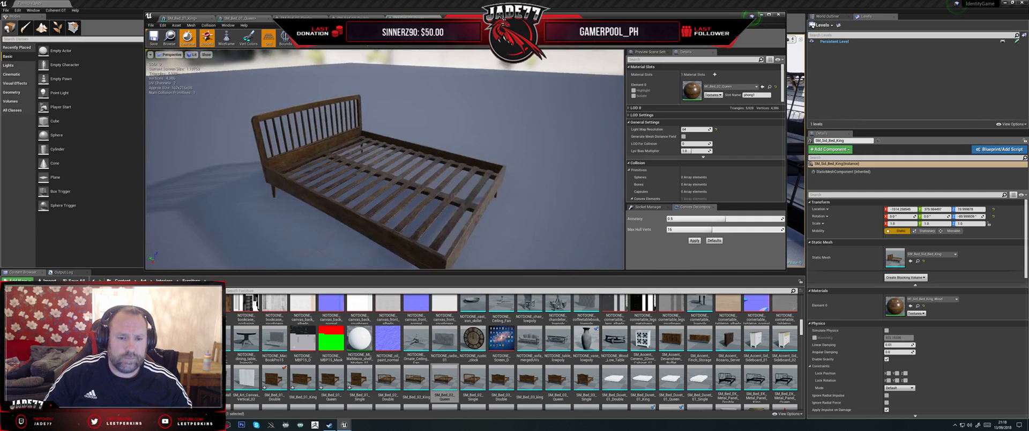
drag(481, 205, 475, 213)
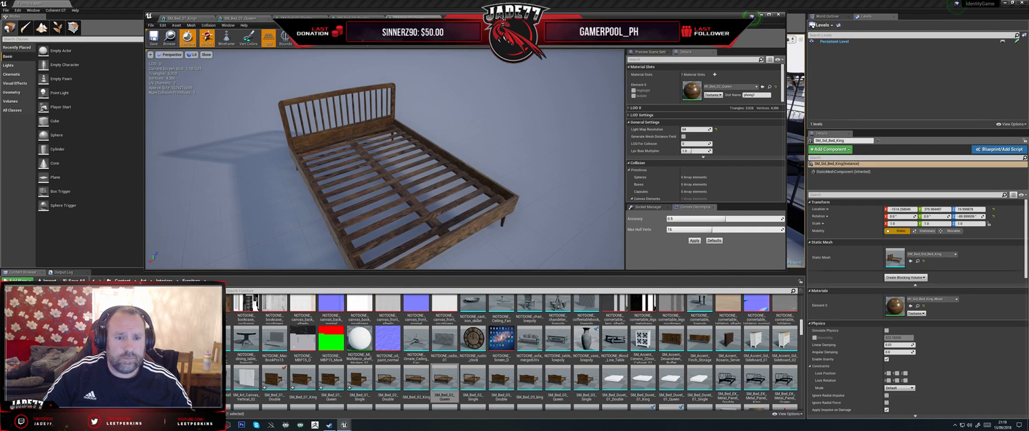
Step: Compare the SM_Bed_02_Double and SM_Bed_02_Queen meshes from above, checking their frame proportions and slats
click(352, 18)
drag(418, 150, 364, 189)
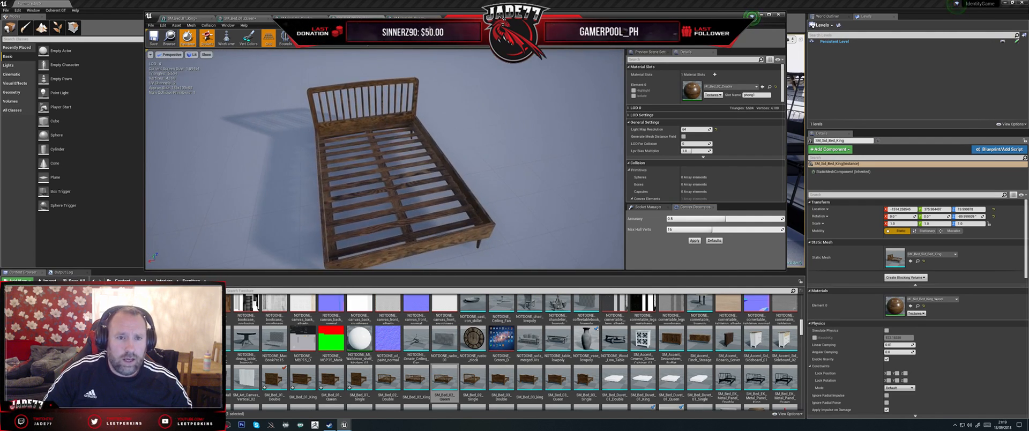
click(408, 19)
drag(444, 61, 440, 72)
scroll(444, 61, down, 6)
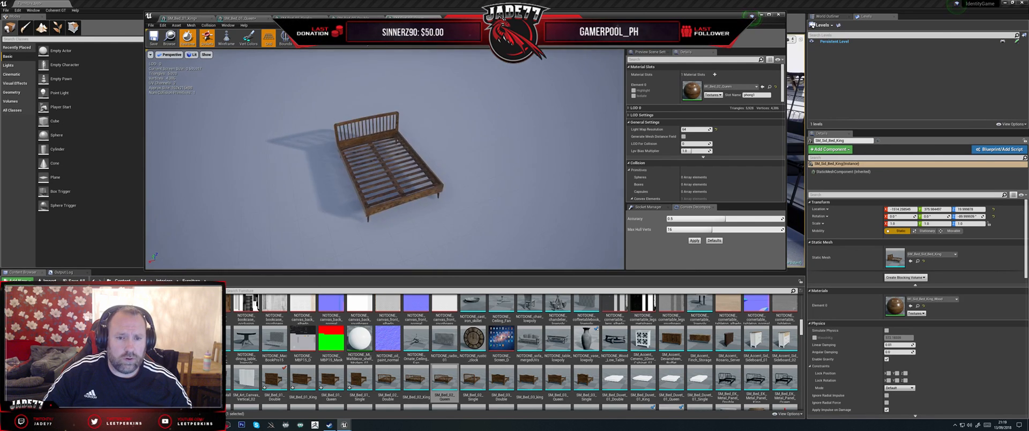
click(353, 18)
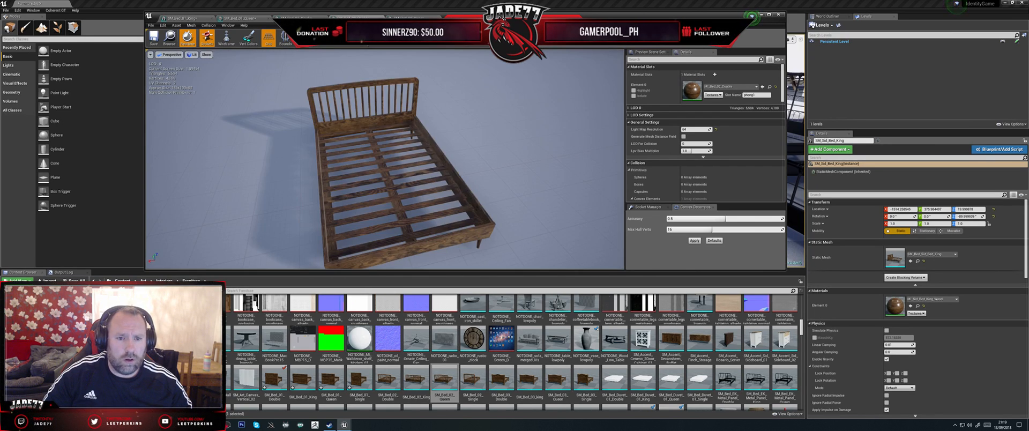
scroll(375, 161, down, 2)
drag(375, 161, 364, 162)
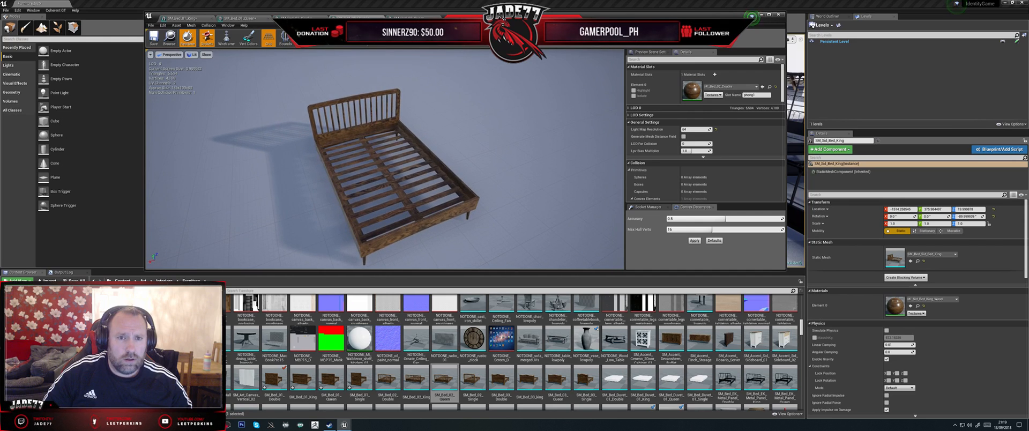
click(408, 18)
scroll(388, 66, up, 4)
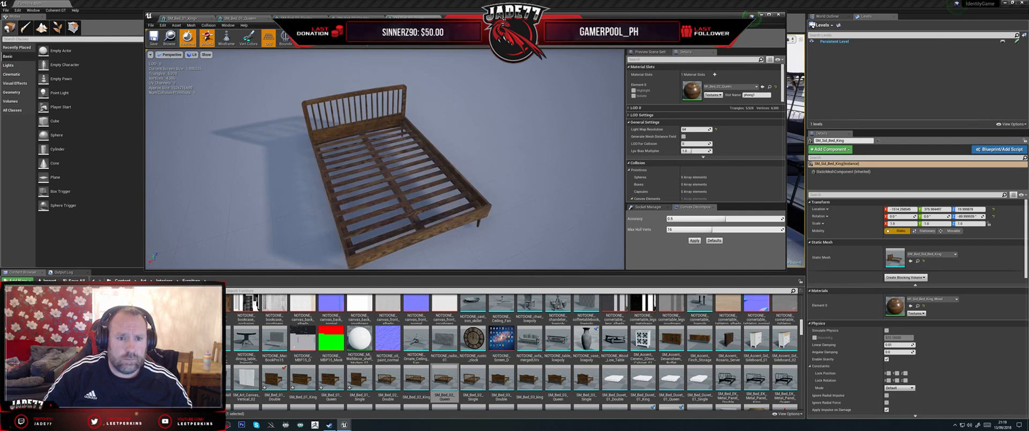
click(354, 18)
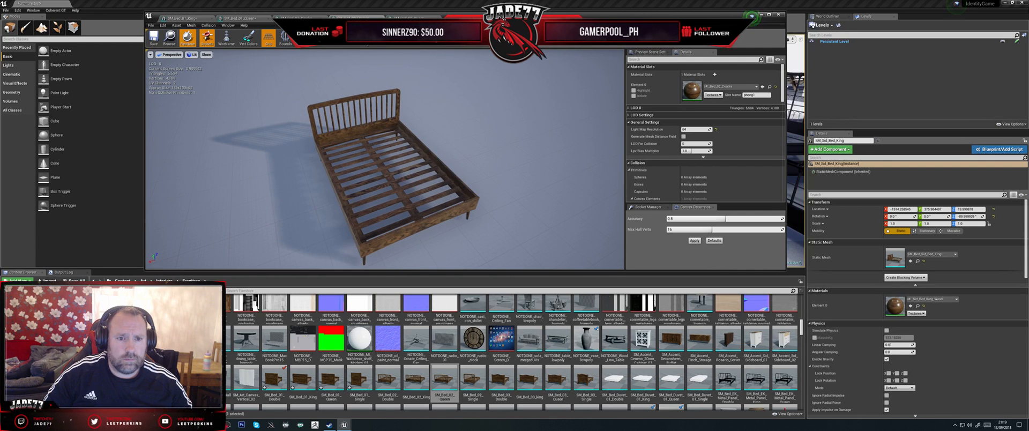
scroll(435, 90, up, 2)
click(409, 19)
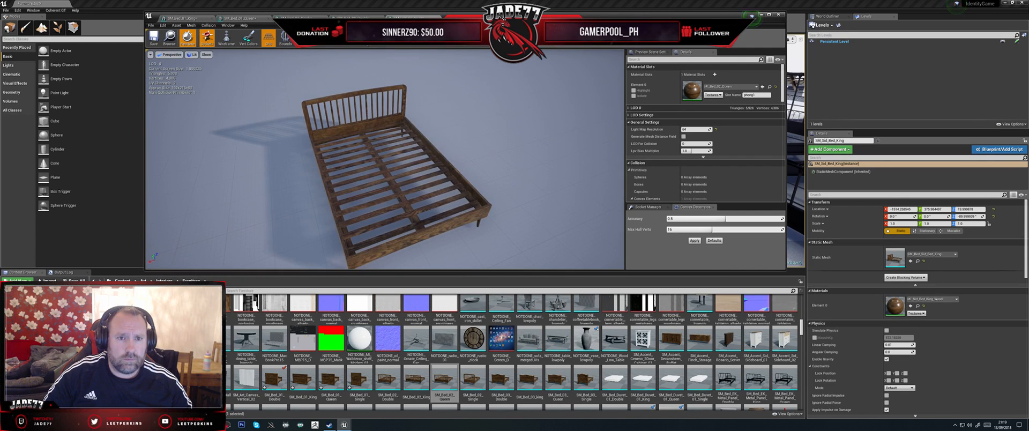
click(354, 19)
click(409, 18)
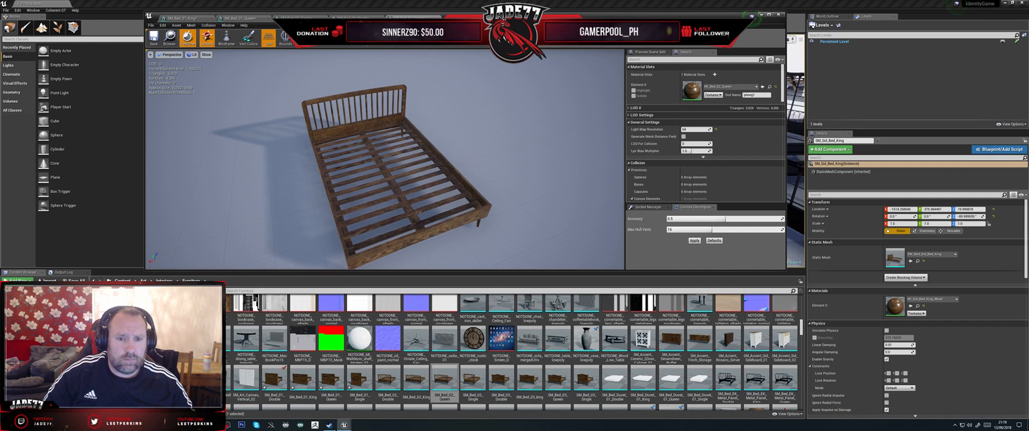
click(353, 19)
click(408, 18)
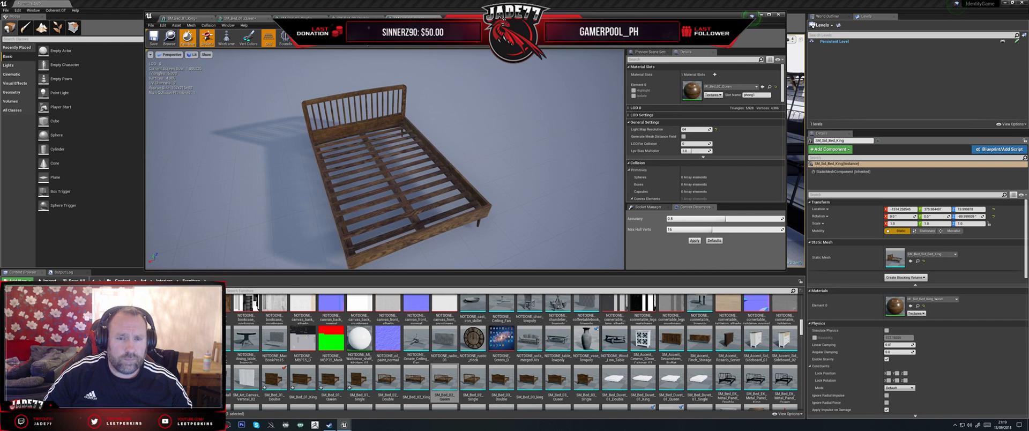
Step: Compare the side profiles of SM_Bed_02_Queen and SM_Bed_02_Double, checking frame length, height and legs
drag(424, 98, 378, 129)
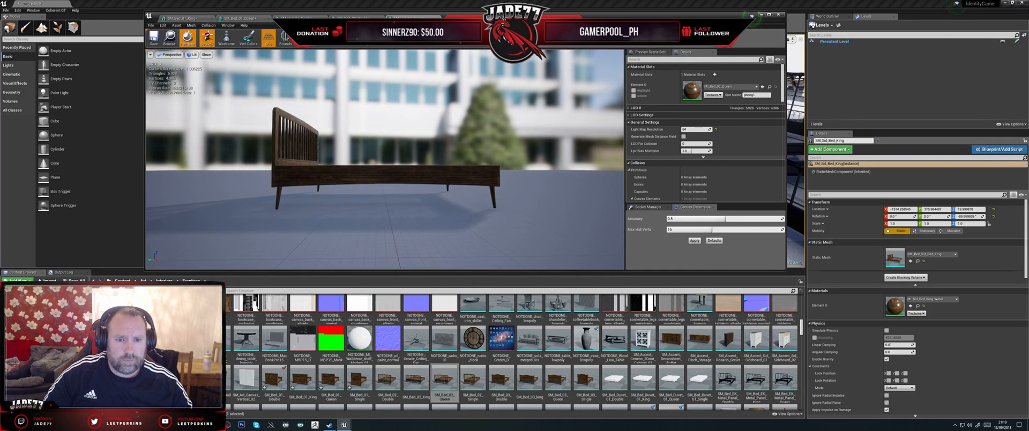
click(354, 18)
drag(394, 98, 370, 117)
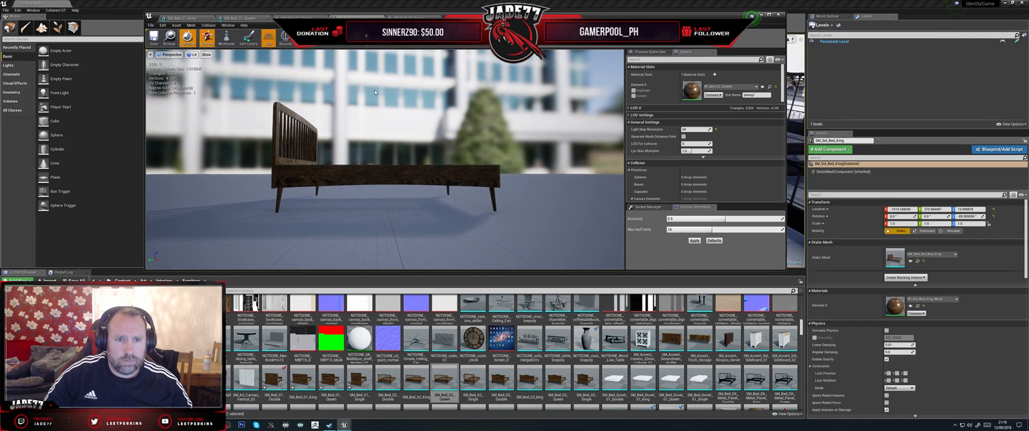
click(410, 18)
click(354, 19)
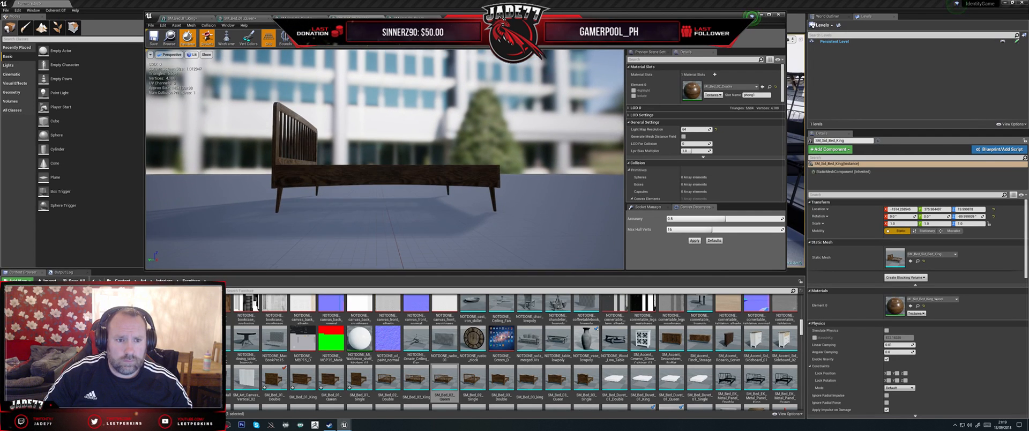
click(410, 19)
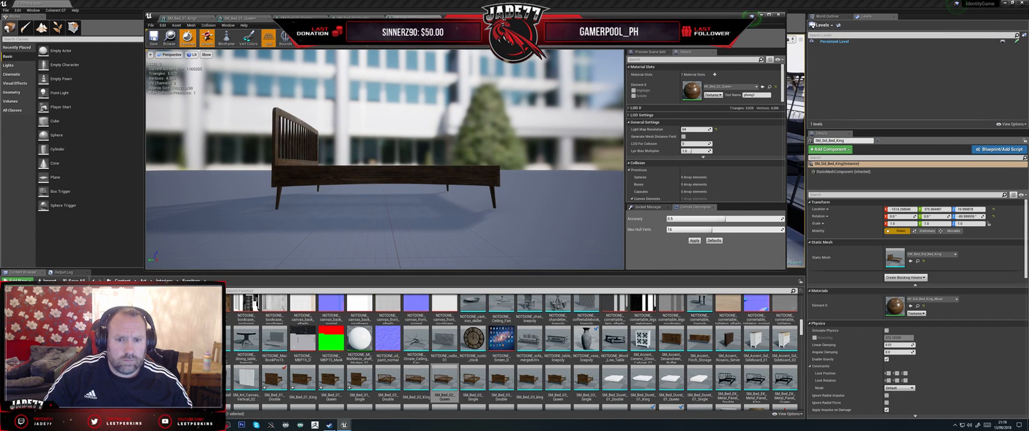
click(353, 18)
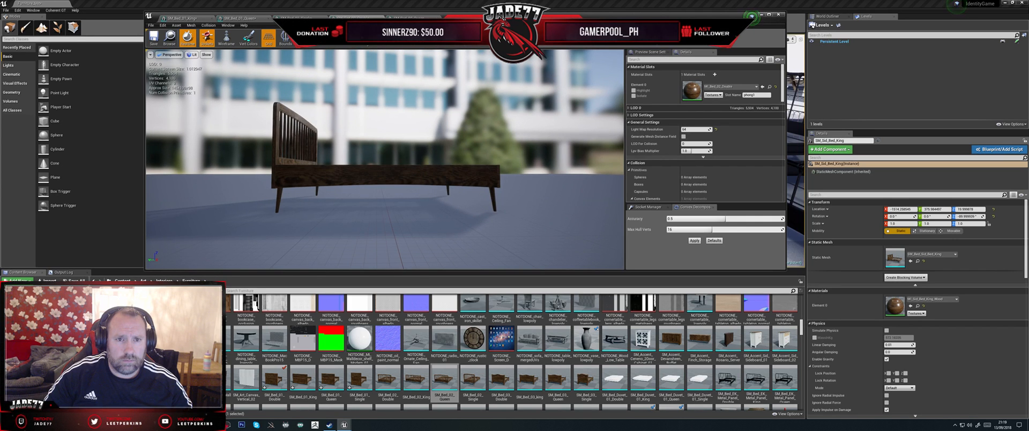
drag(398, 130, 286, 206)
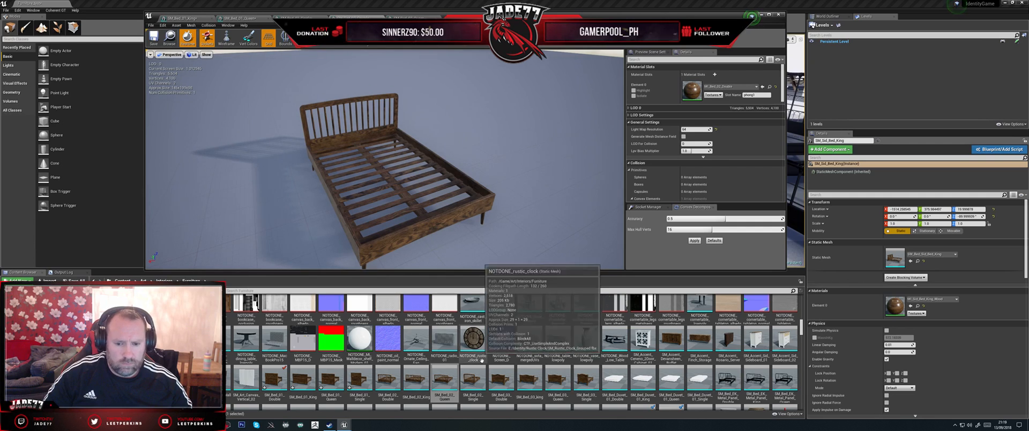
right_click(450, 379)
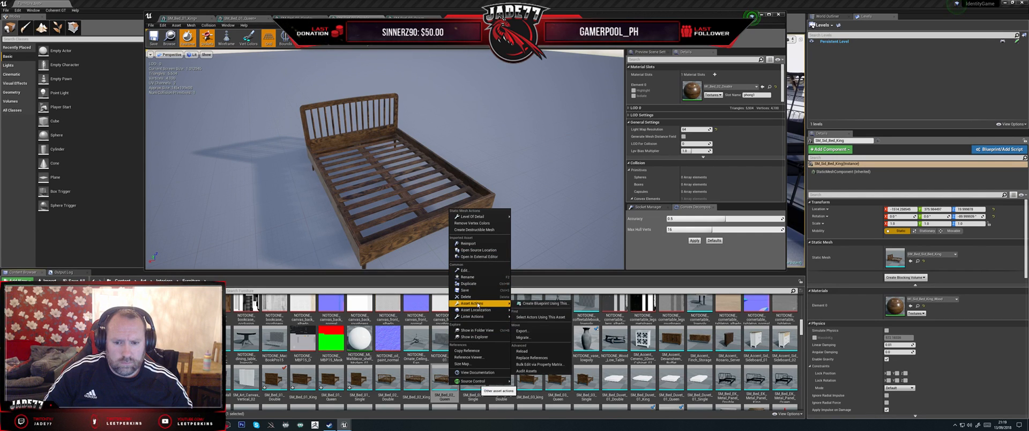
click(522, 332)
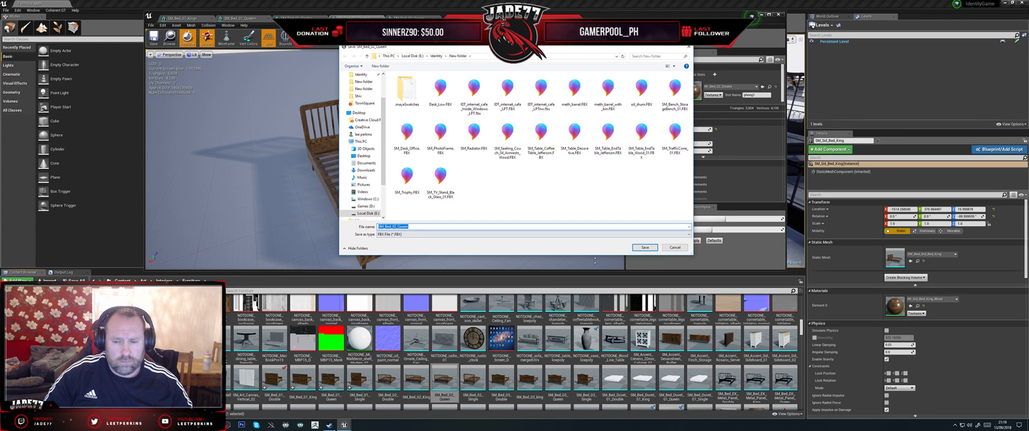
click(678, 249)
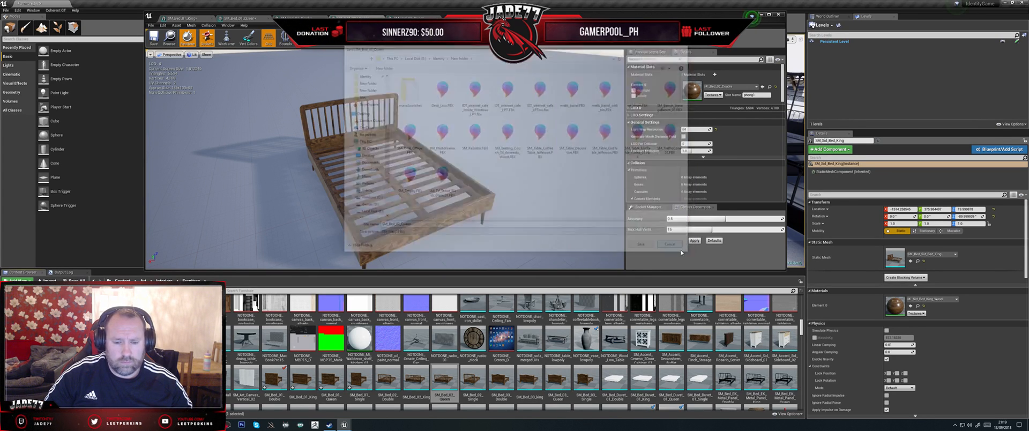
Step: Export the SM_Bed_02_Double static mesh as an FBX file into the Identity\New folder directory with the default export options
right_click(387, 381)
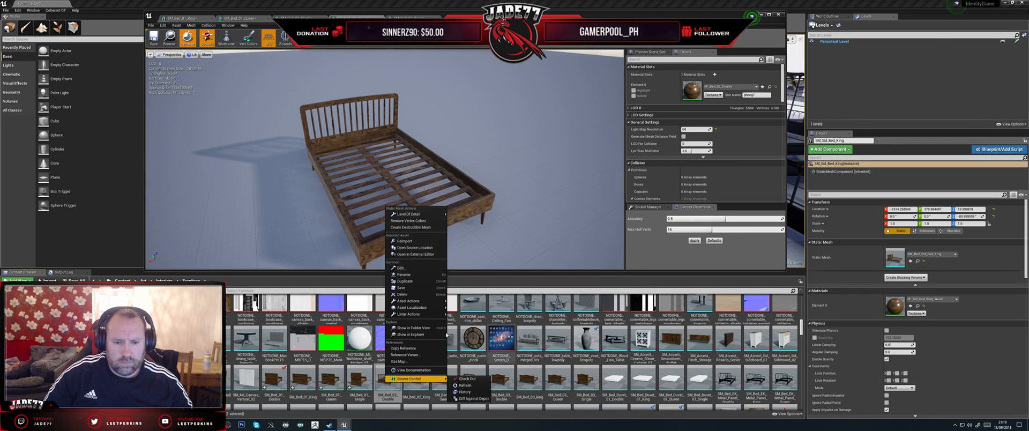
mouse_move(410, 300)
click(472, 329)
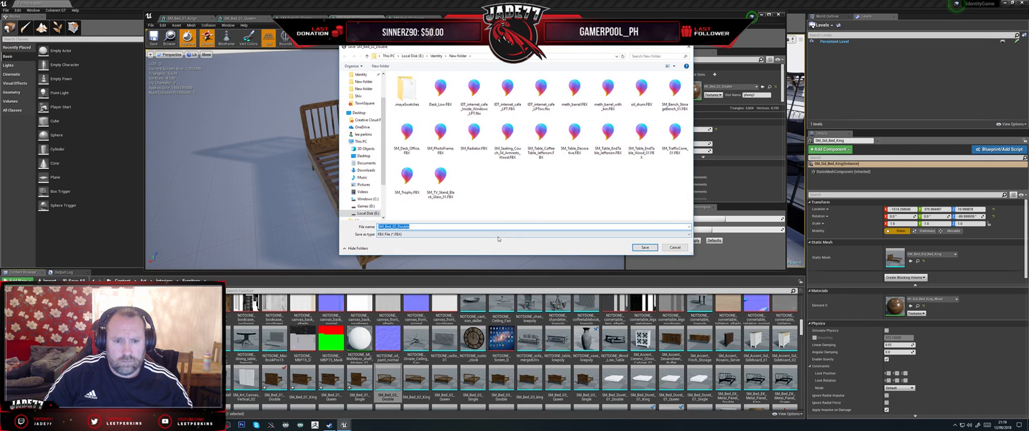
click(645, 247)
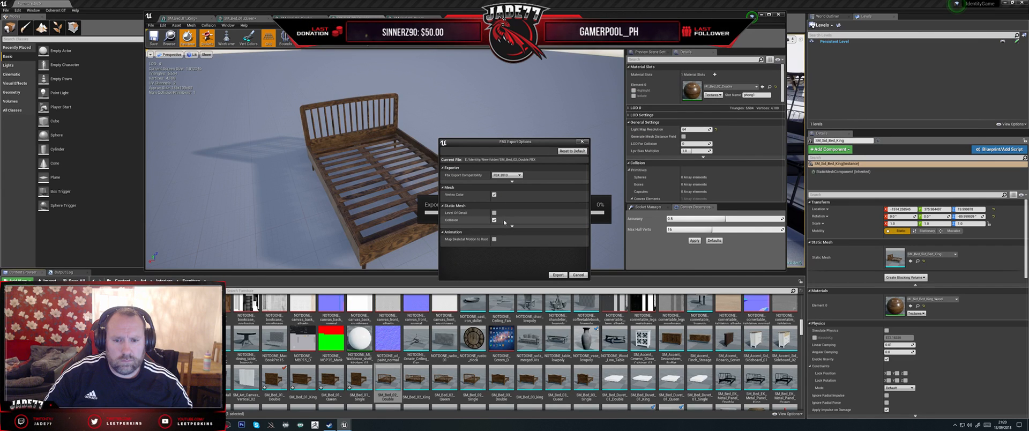
click(557, 274)
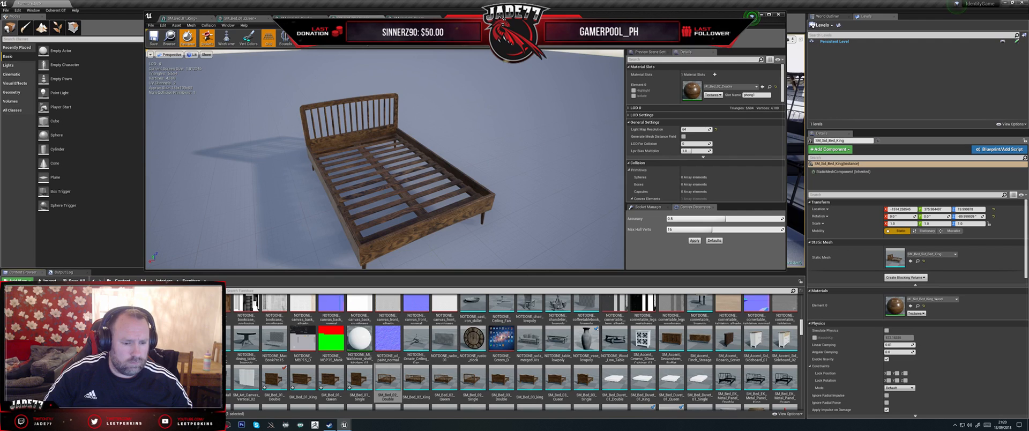
Step: Switch to Maya and import SM_Bed_02_Double.FBX from the Identity\New folder directory into the queen bed scene
click(214, 424)
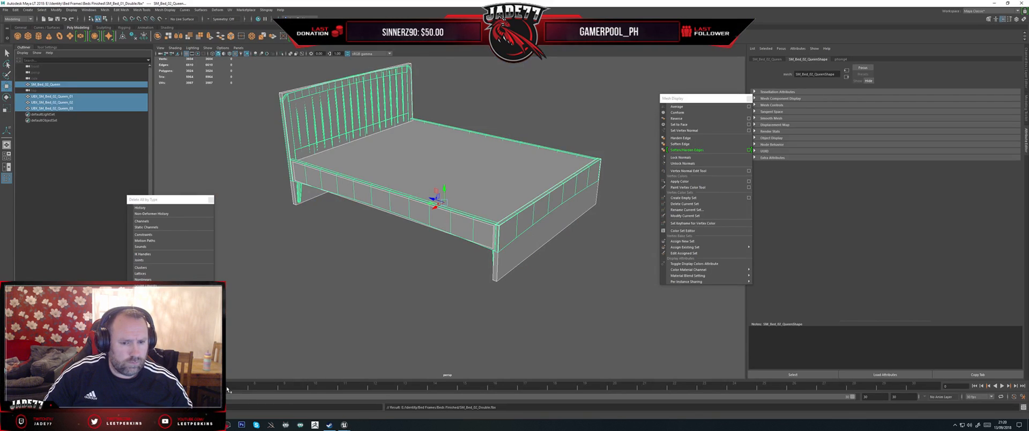
click(7, 9)
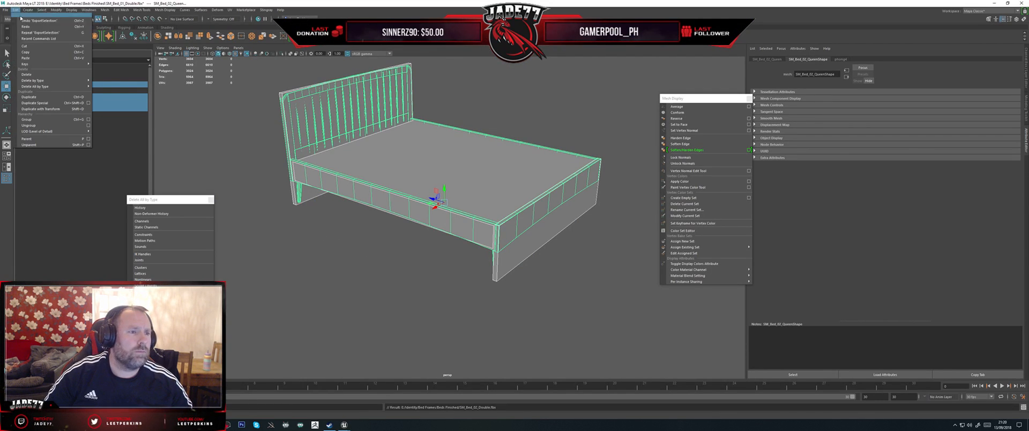
click(19, 71)
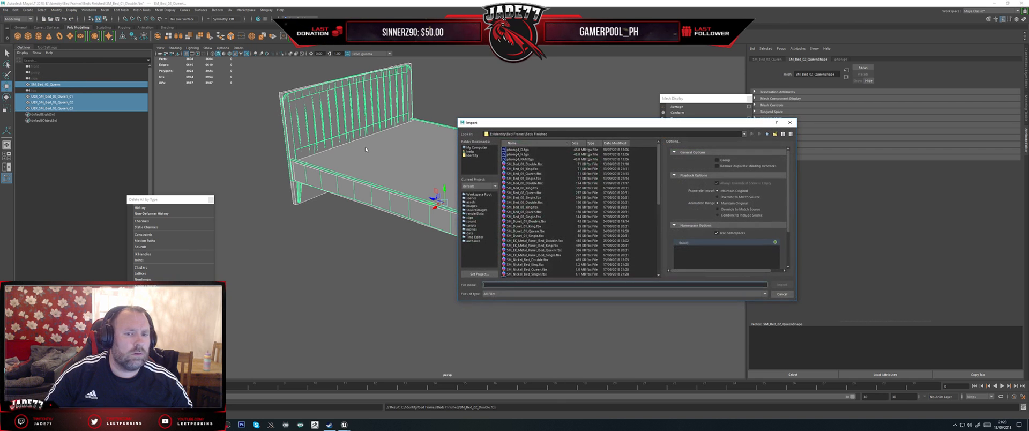
click(474, 156)
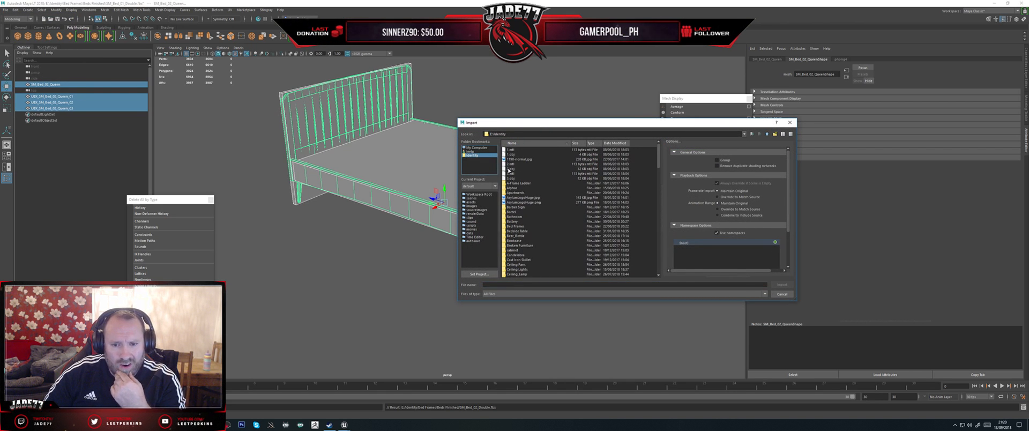
scroll(554, 231, down, 20)
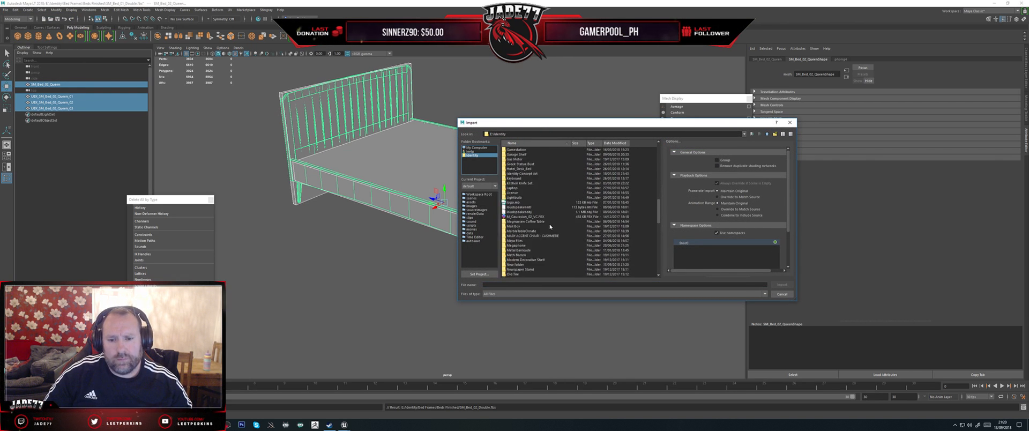
scroll(549, 226, down, 1)
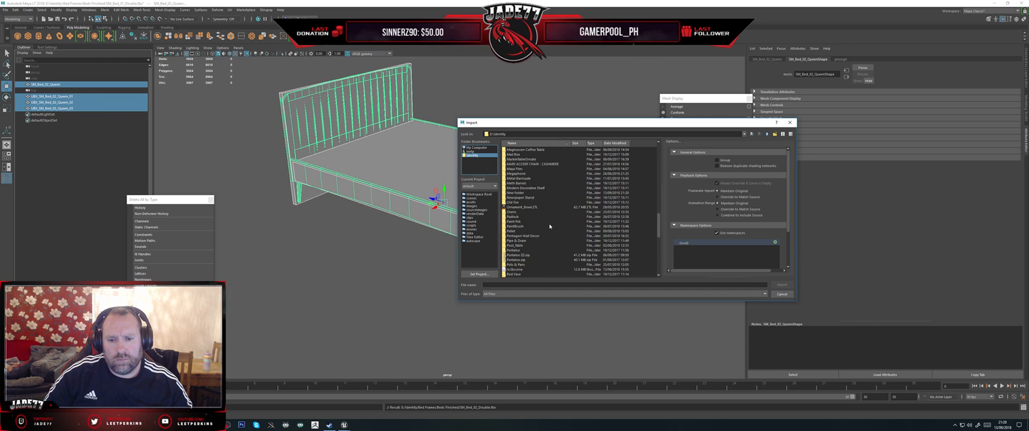
double_click(515, 192)
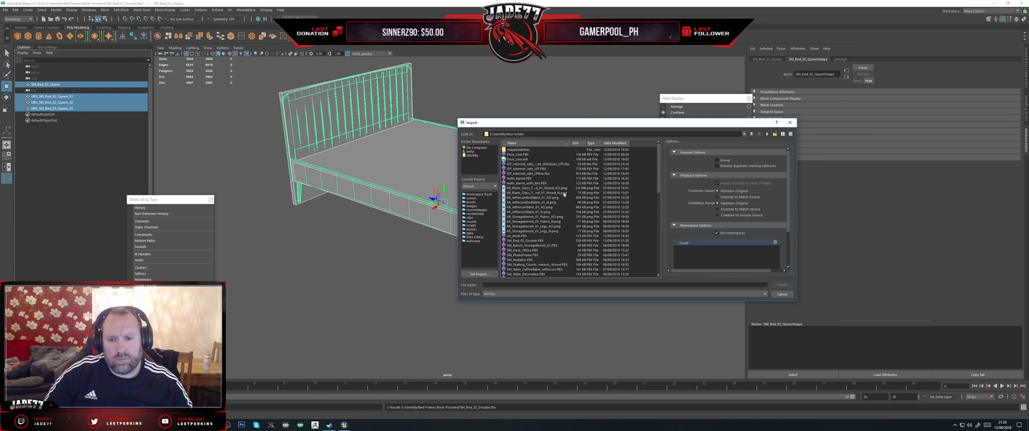
scroll(563, 195, down, 1)
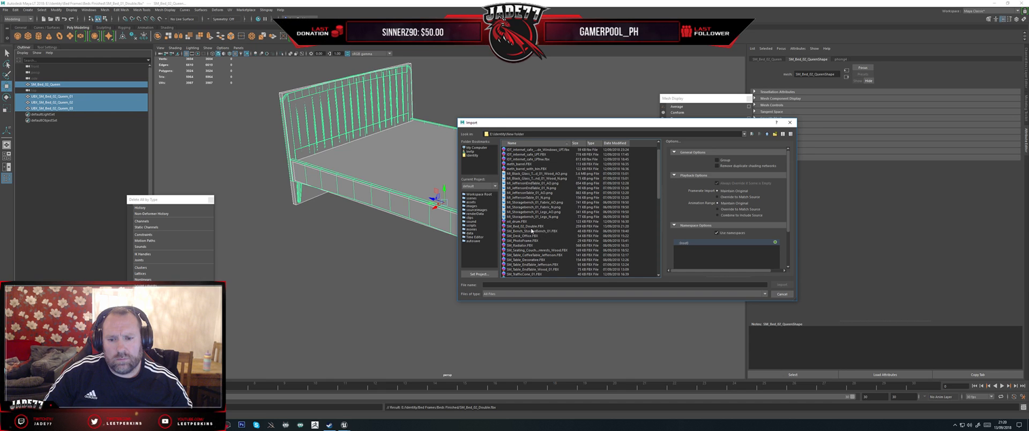
double_click(528, 226)
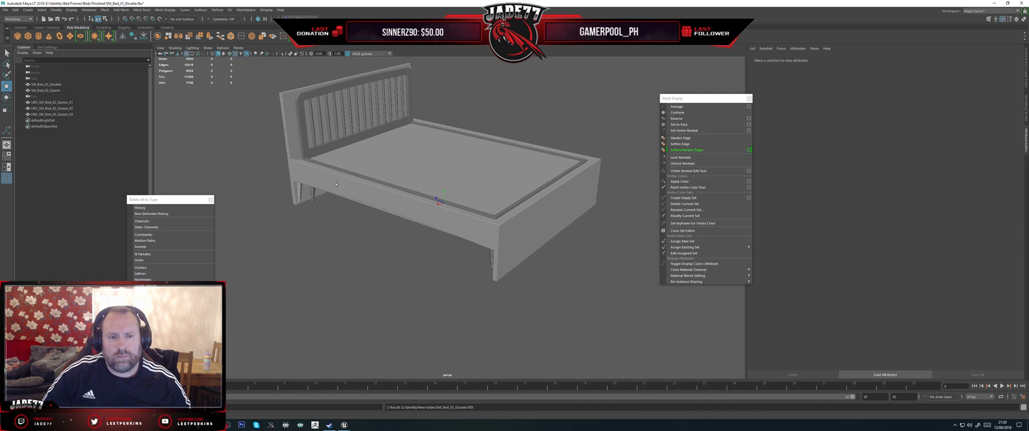
Step: Hide the three UBX_SM_Bed_02_Queen boxes and compare the imported SM_Bed_02_Double mesh with the queen bed
click(50, 103)
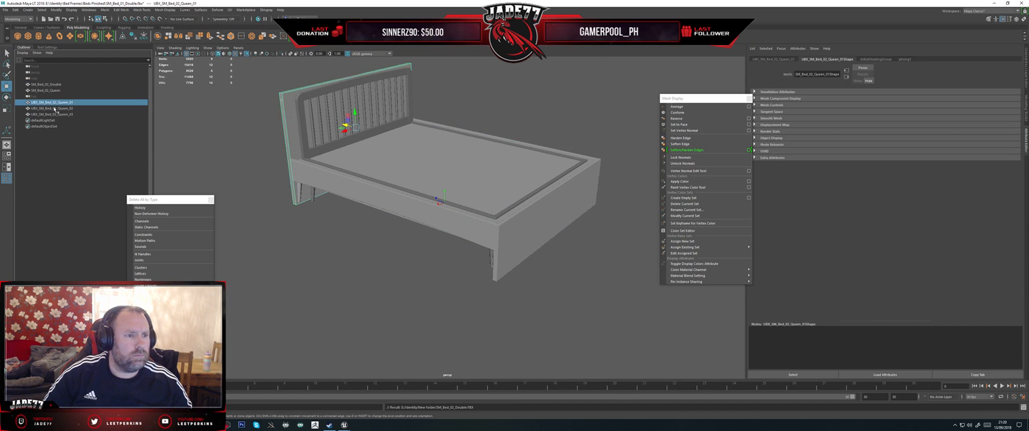
shift+click(50, 114)
key(h)
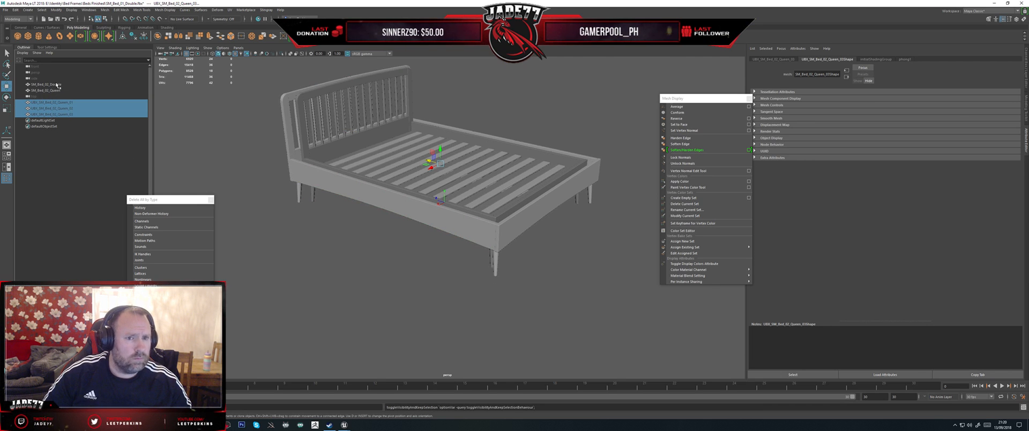
click(47, 84)
alt+drag(306, 173, 285, 163)
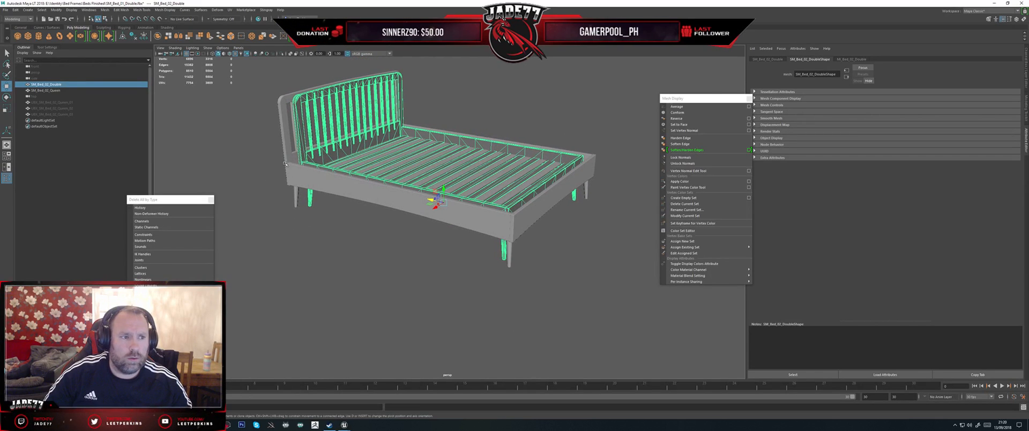
Step: Leave the SM_Bed_02_Double mesh hidden and unhide the three UBX_SM_Bed_02_Queen collision boxes
click(64, 90)
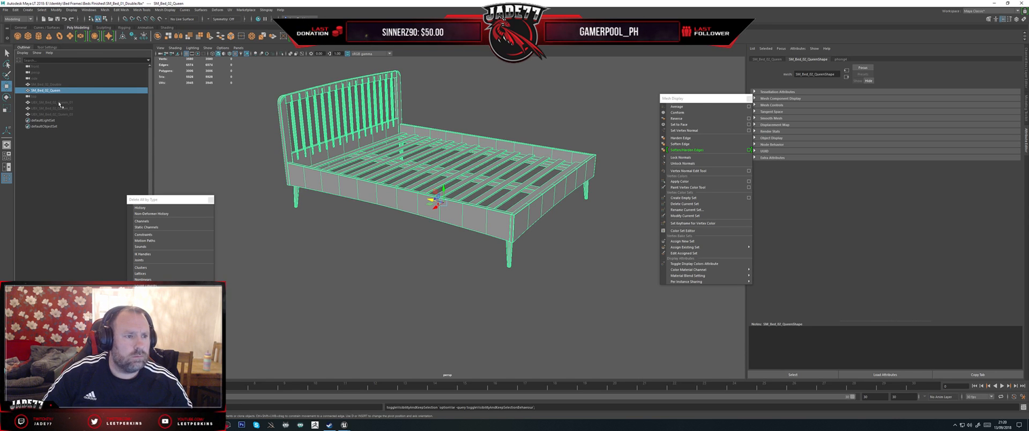
click(59, 103)
shift+click(61, 114)
key(h)
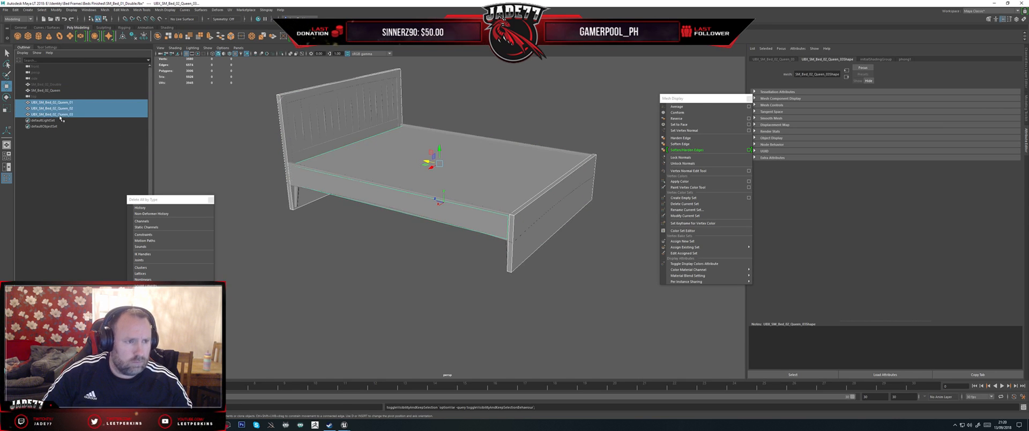
Step: Export SM_Bed_02_Queen with its three UBX boxes as FBX, overwriting SM_Bed_02_Queen.fbx in Bed Frames\Beds Finished
ctrl+click(53, 90)
click(6, 9)
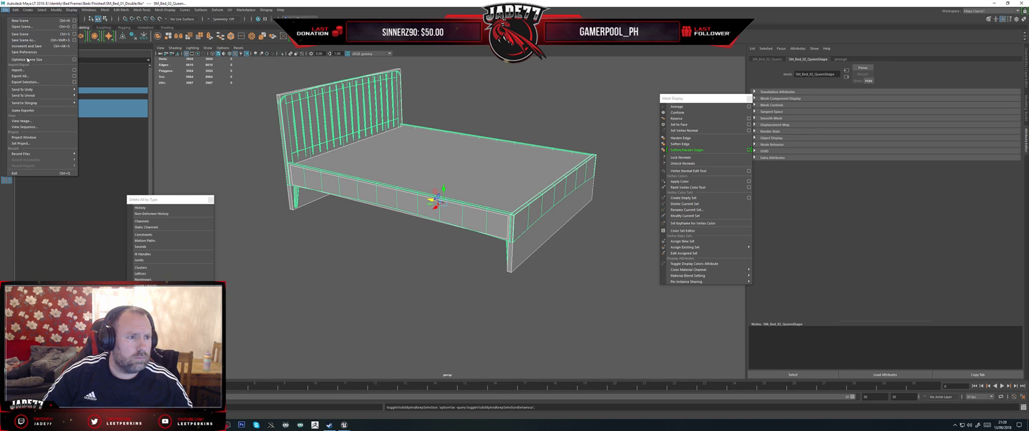
click(24, 82)
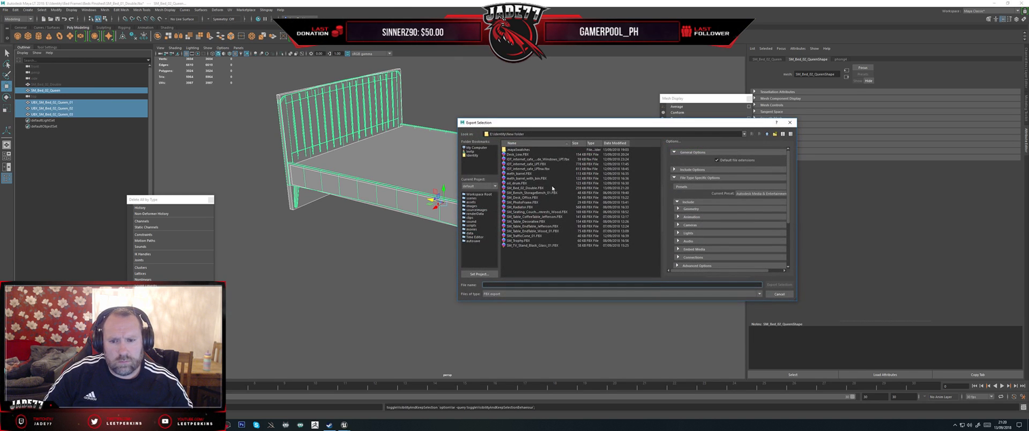
click(472, 156)
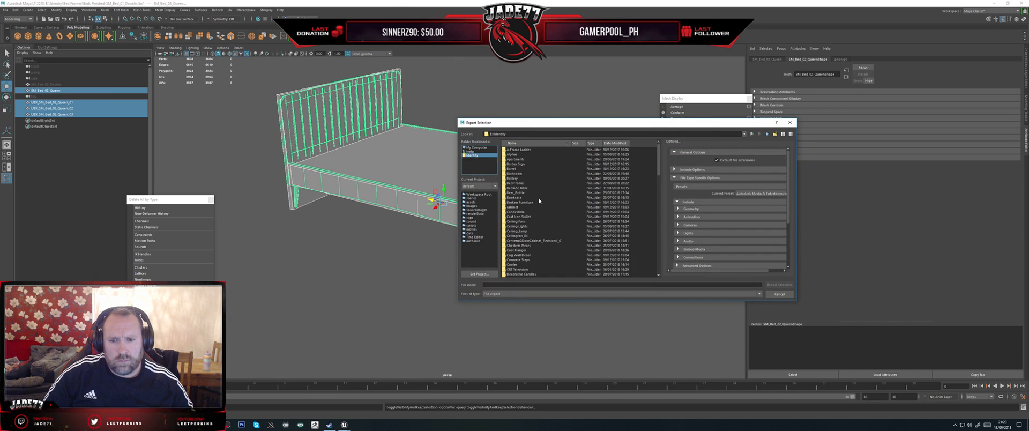
double_click(515, 183)
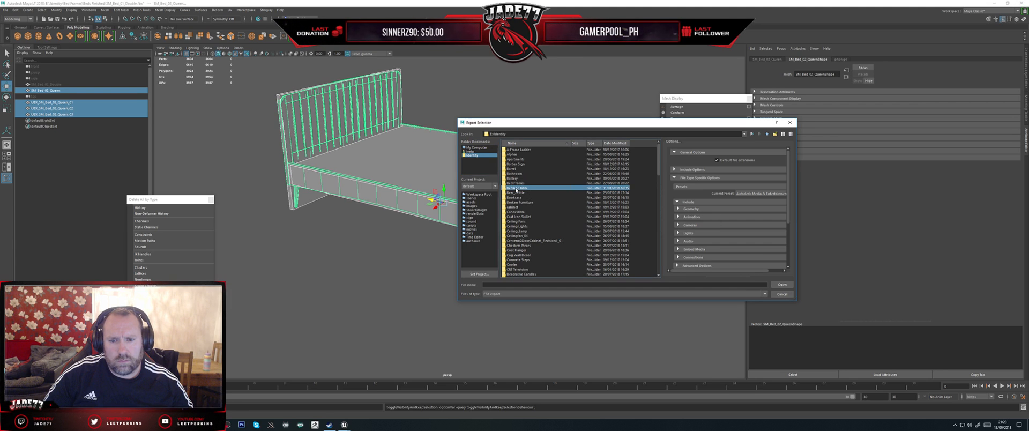
double_click(586, 169)
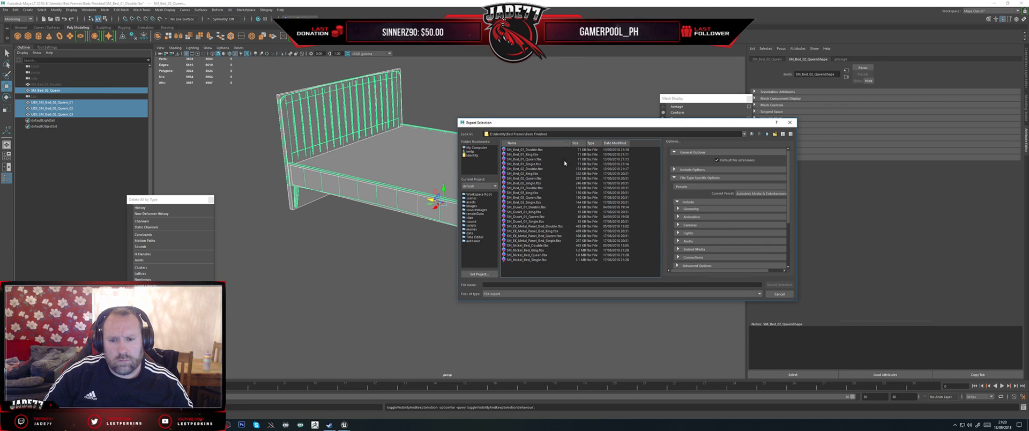
double_click(528, 178)
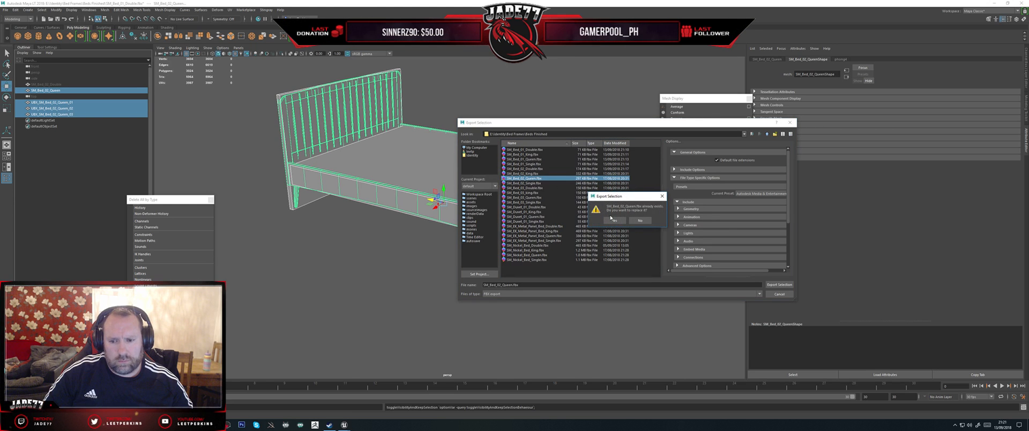
click(613, 220)
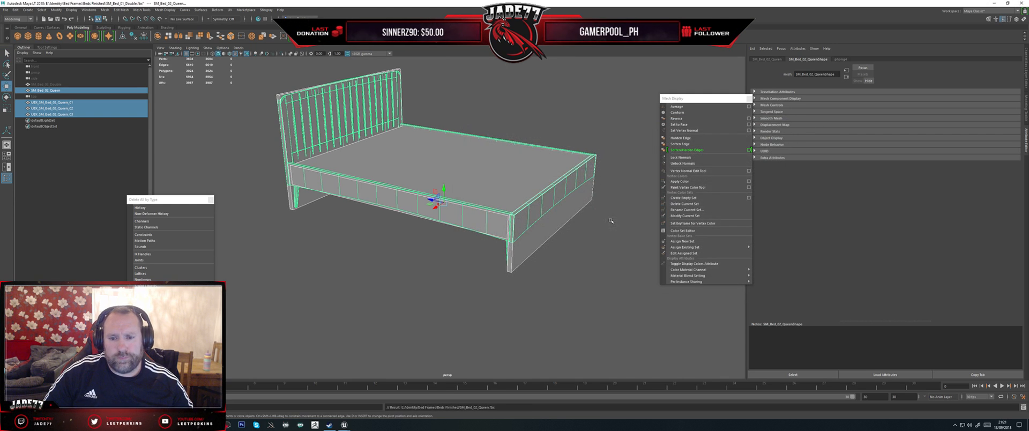
Step: Switch to Unreal Engine and display the simple collision on the SM_Bed_02_Queen static mesh
mouse_move(344, 424)
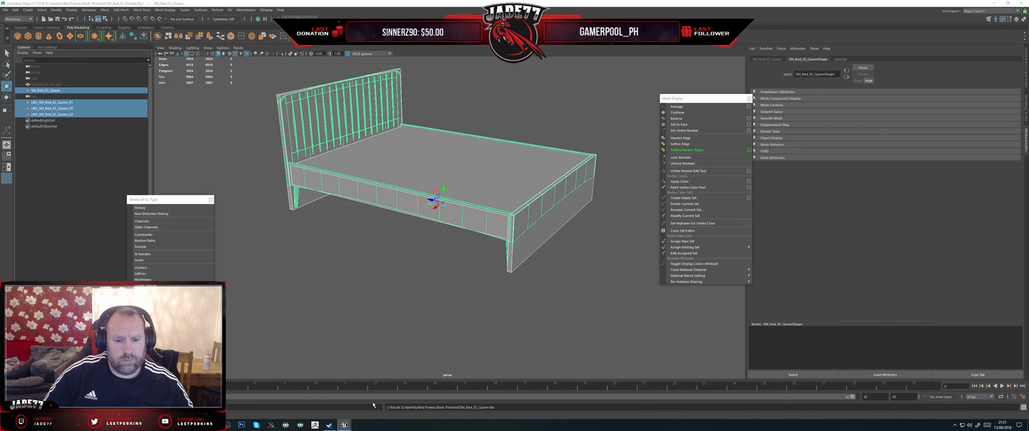
click(372, 401)
click(407, 19)
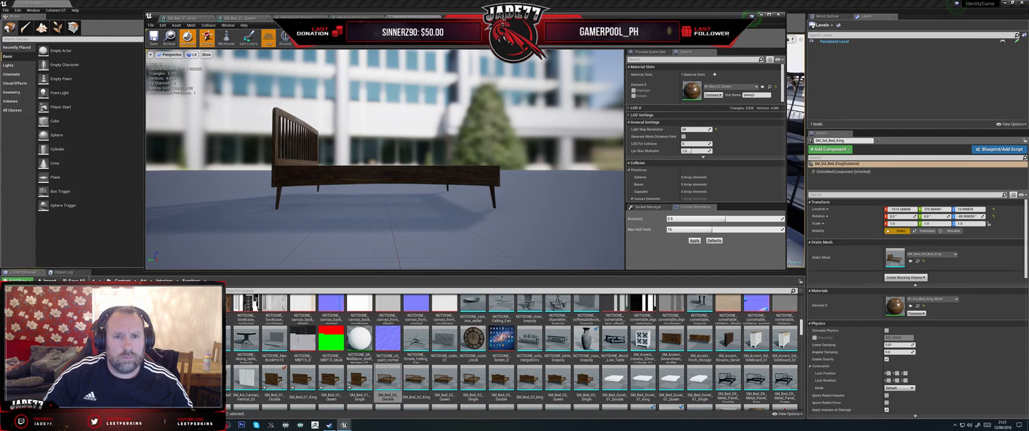
drag(416, 183, 343, 222)
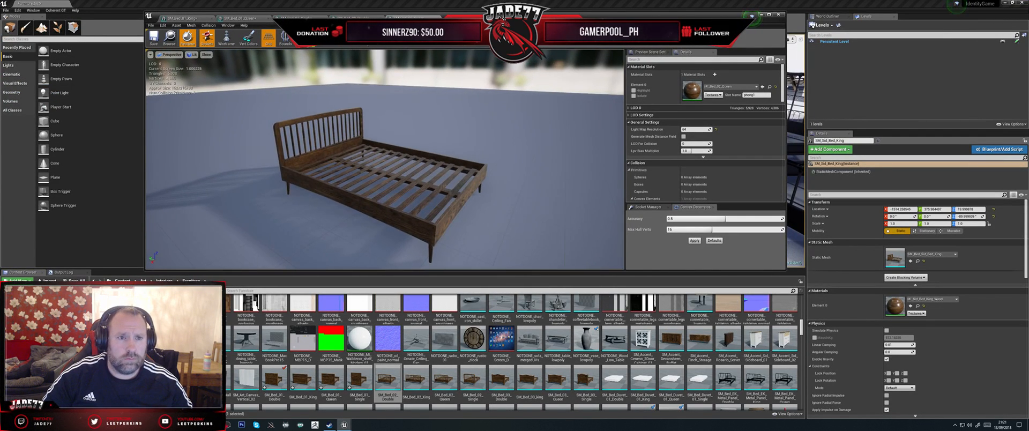
click(304, 39)
click(312, 54)
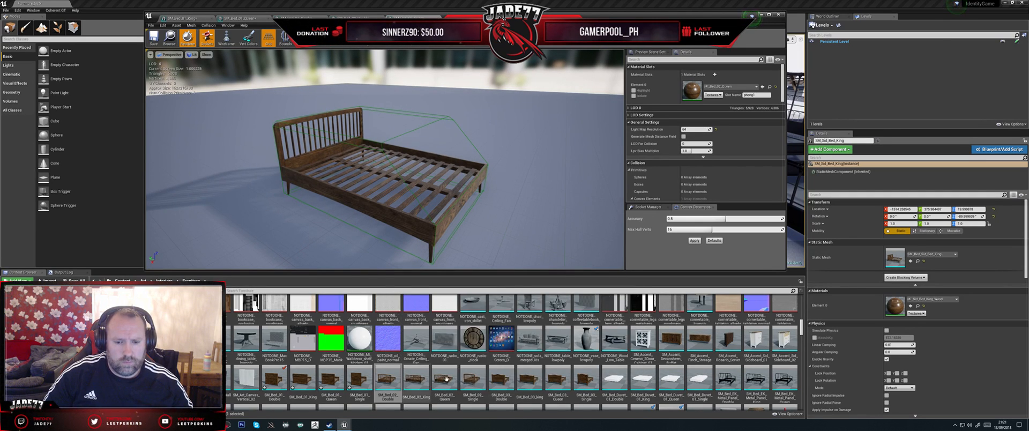
Step: Reimport the SM_Bed_02_Queen static mesh and check how its collision boxes fit the bed
right_click(446, 378)
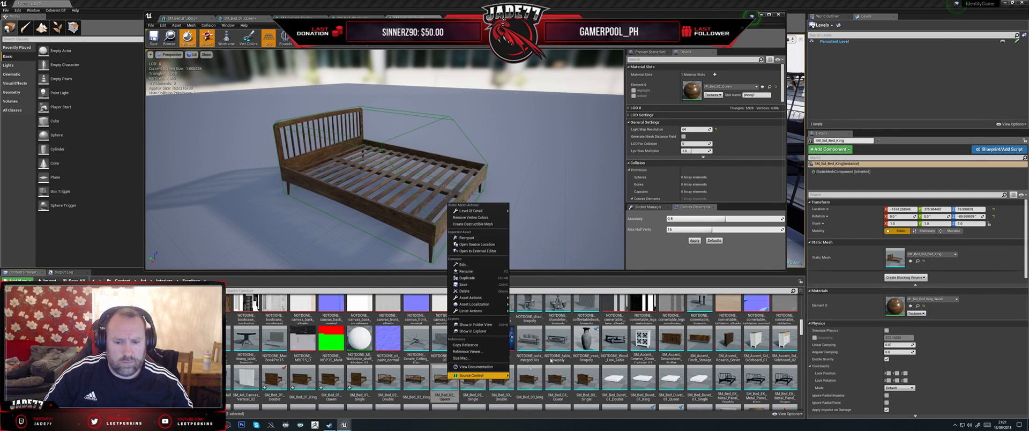
click(466, 237)
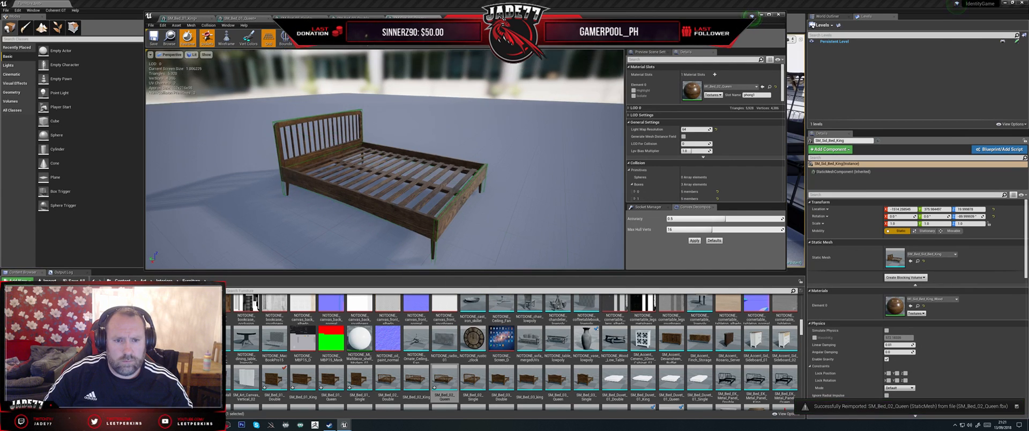
drag(379, 128, 379, 128)
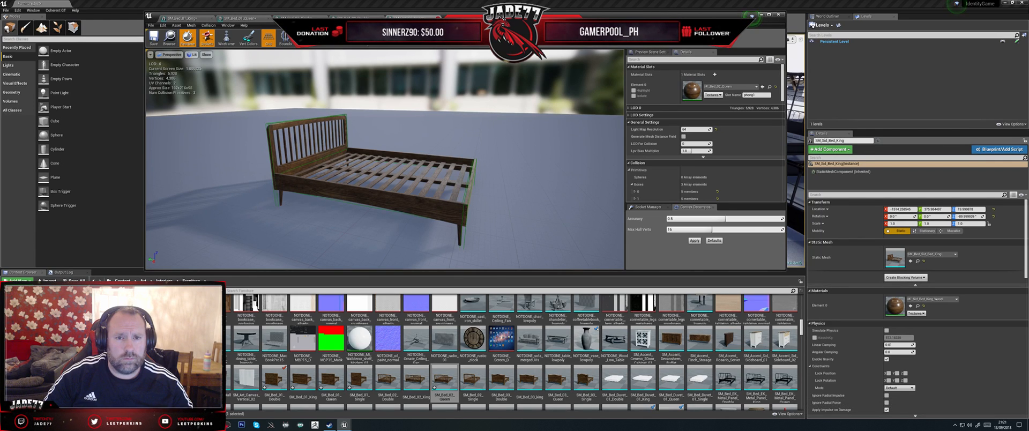
Step: Display the simple collision on the SM_Bed_02_Double static mesh and inspect it from the side
click(439, 18)
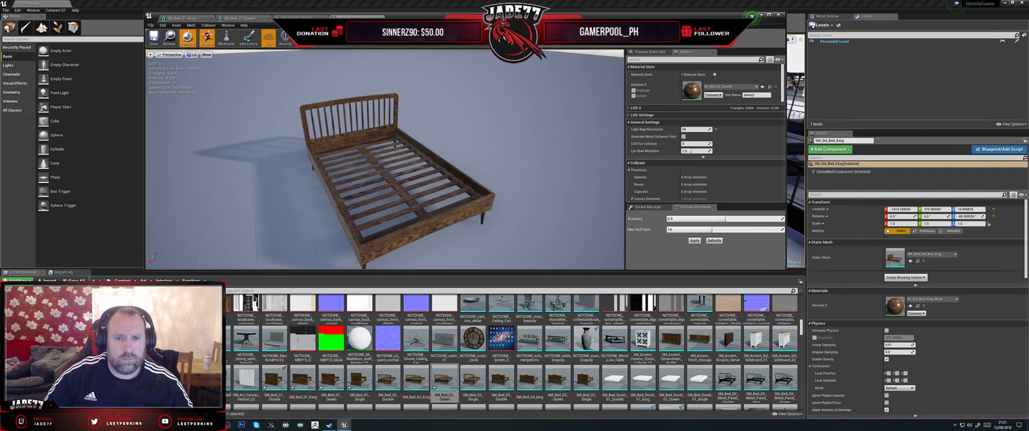
drag(416, 159, 417, 160)
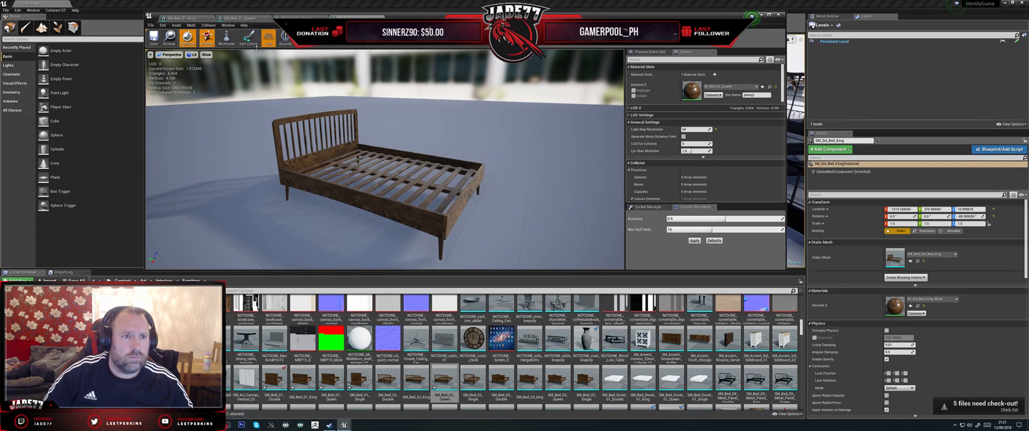
click(303, 41)
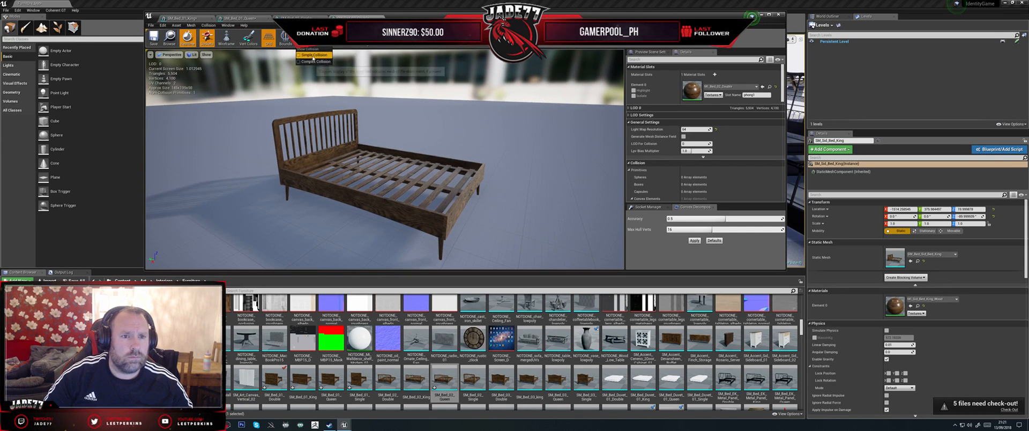
click(314, 55)
alt+drag(494, 174, 528, 161)
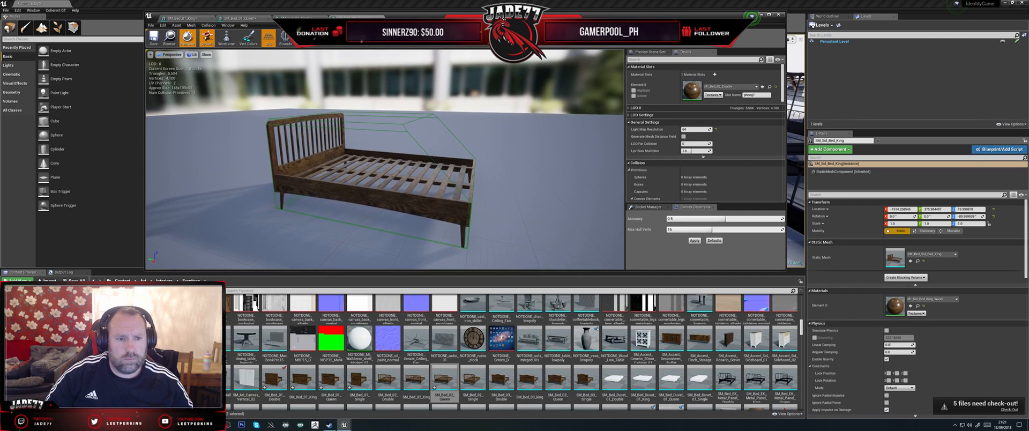
Step: Switch to Maya, delete the SM_Bed_02_Queen mesh and unhide the SM_Bed_02_Double mesh
mouse_move(344, 425)
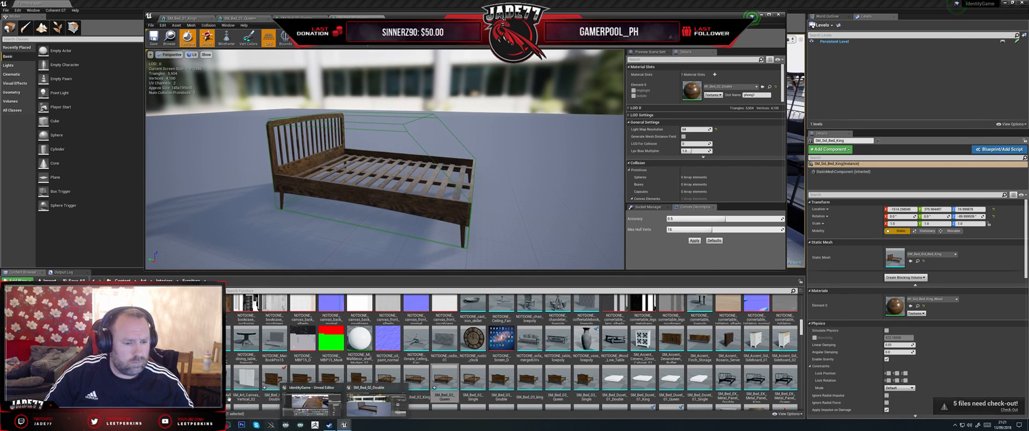
key(alt+Tab)
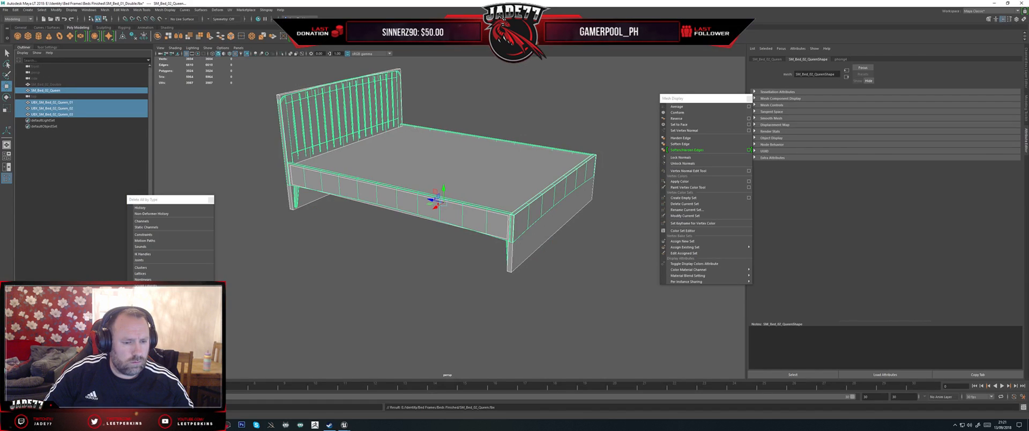
click(56, 91)
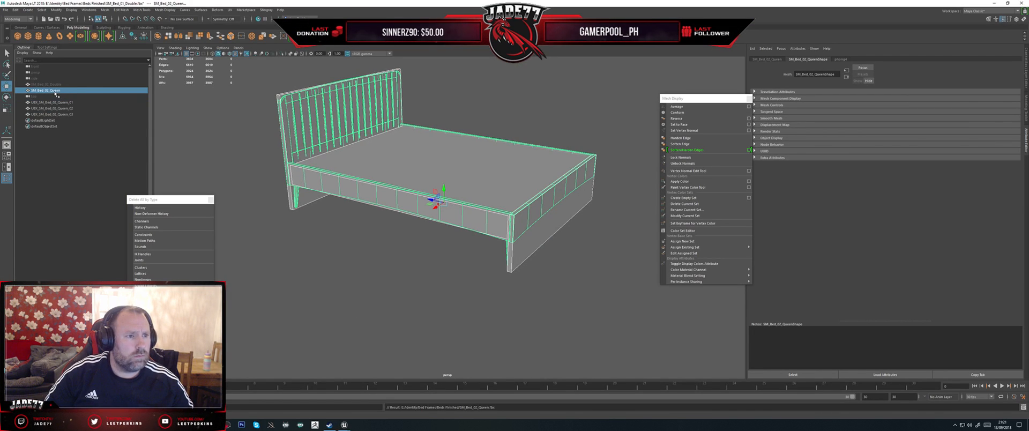
key(Delete)
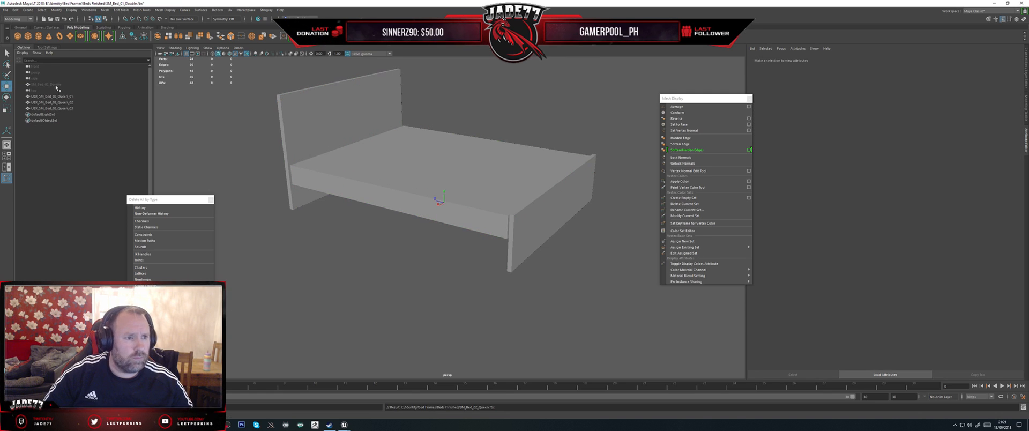
click(55, 85)
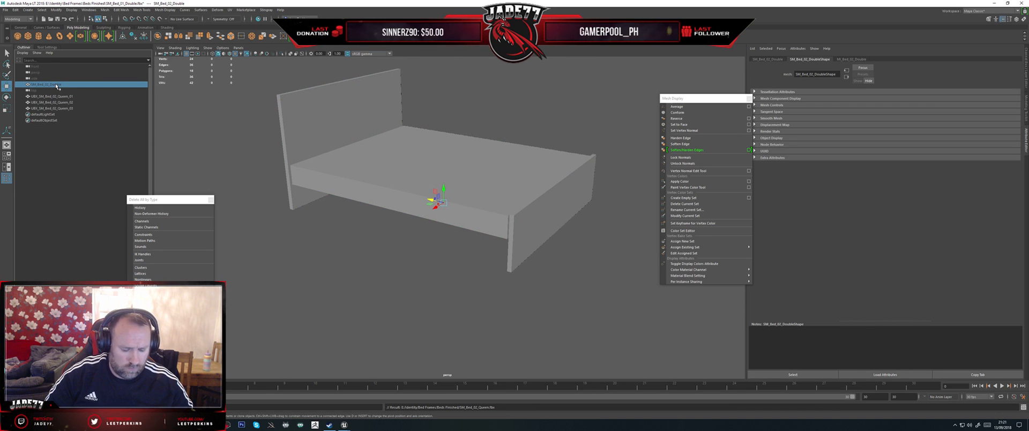
key(h)
Step: Rename the three UBX Queen boxes as SM_Bed_02_Double_01, SM_Bed_02_Double_02 and SM_Bed_02_Double_03, using the Double mesh's name
double_click(56, 84)
key(ctrl+c)
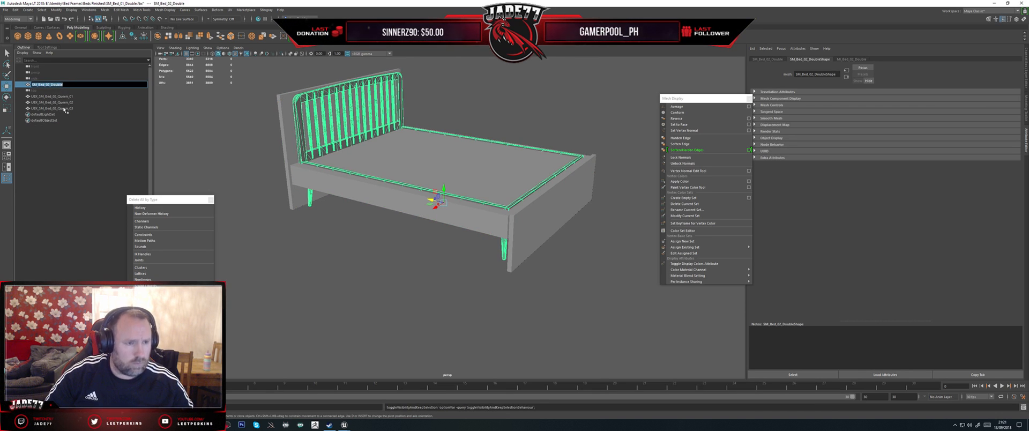
click(66, 96)
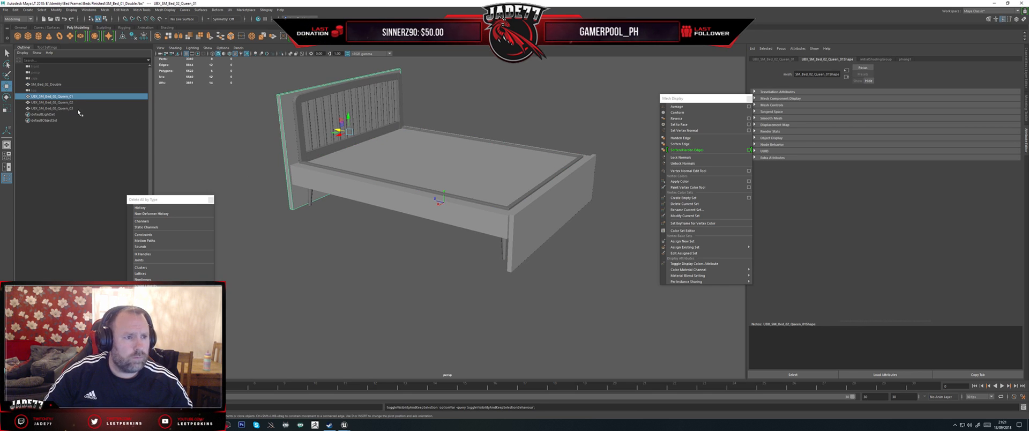
double_click(66, 97)
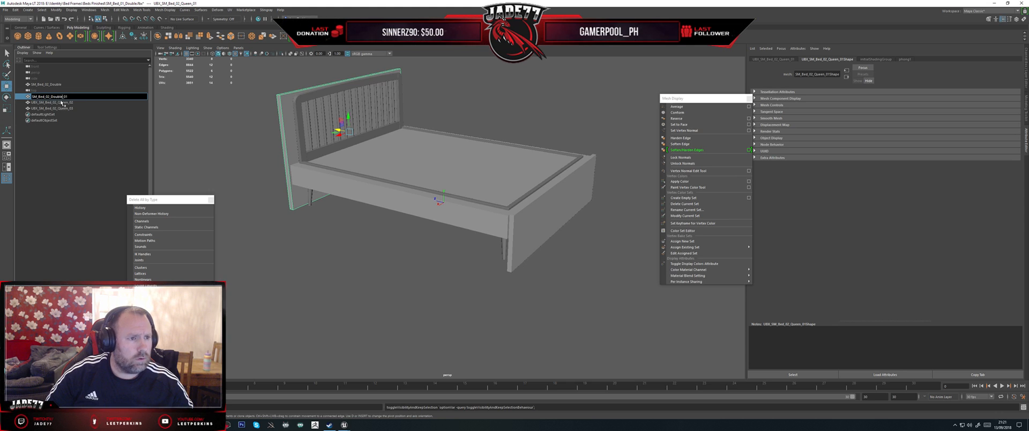
key(ctrl+v)
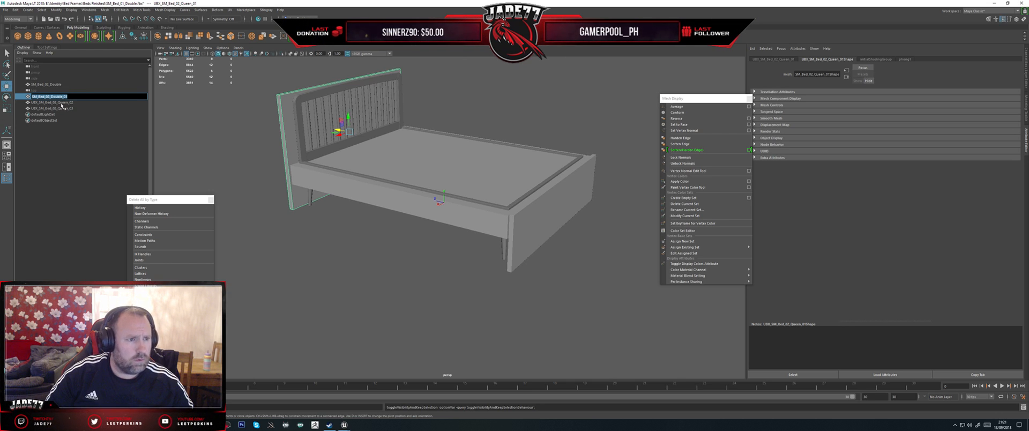
double_click(62, 103)
text(SM_Bed_02_Double_02)
double_click(53, 109)
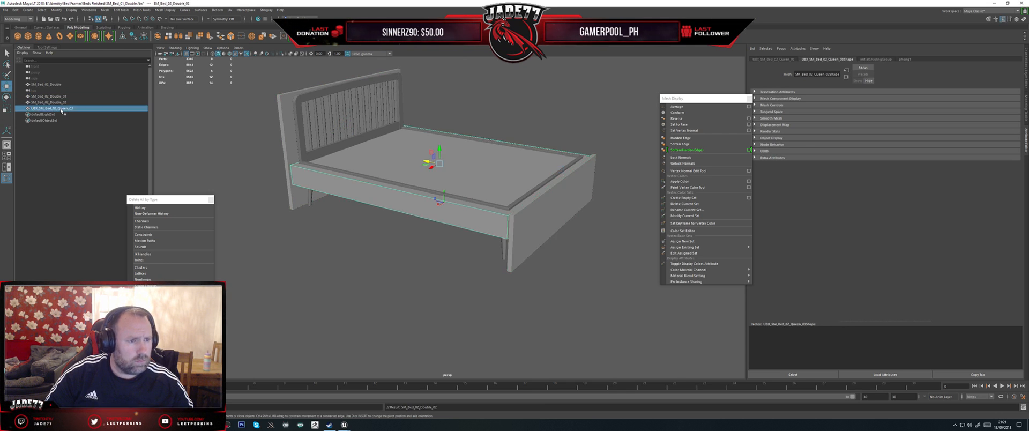
text(SM_Bed_02_Double_03)
key(Return)
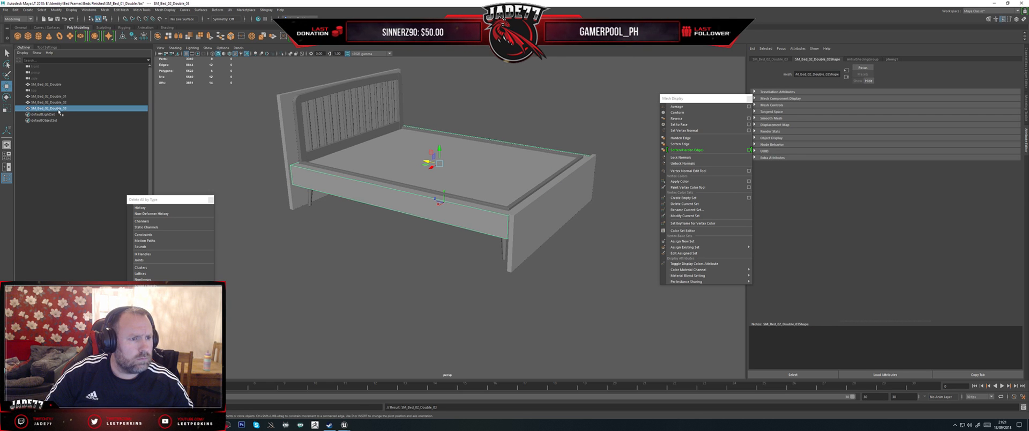
Step: Move and scale the headboard collision box SM_Bed_02_Double_01 to fit the Double bed's headboard
click(49, 96)
alt+drag(375, 176, 316, 179)
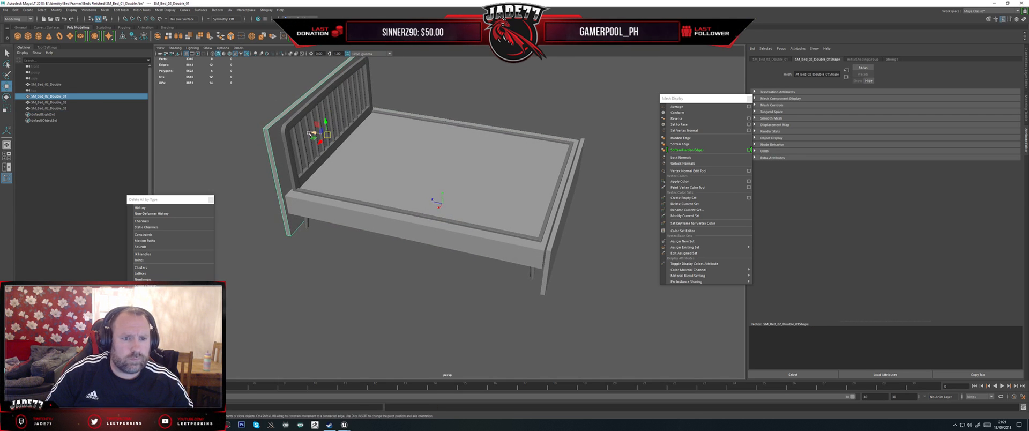
alt+drag(310, 133, 404, 150)
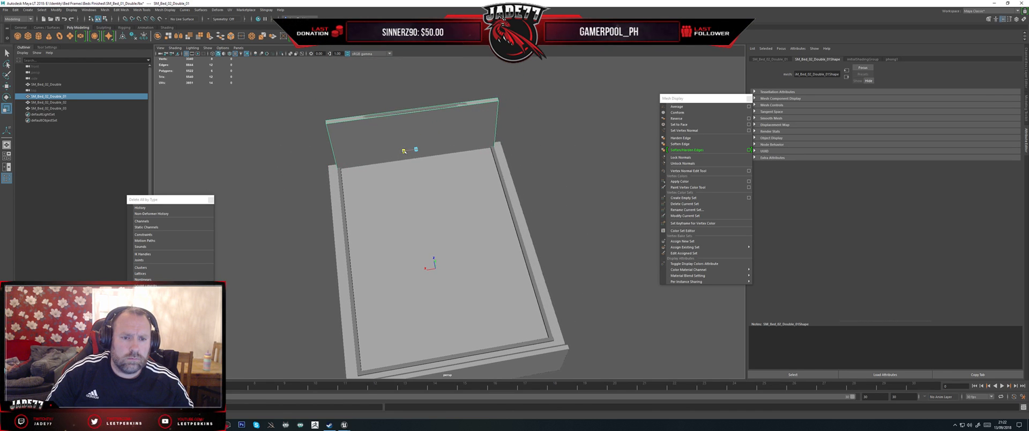
mouse_move(370, 180)
alt+mouse_down()
mouse_move(399, 156)
mouse_move(383, 185)
alt+mouse_up()
Step: Scale and move the bed base collision box SM_Bed_02_Double_03 to fit the Double bed's frame
click(375, 227)
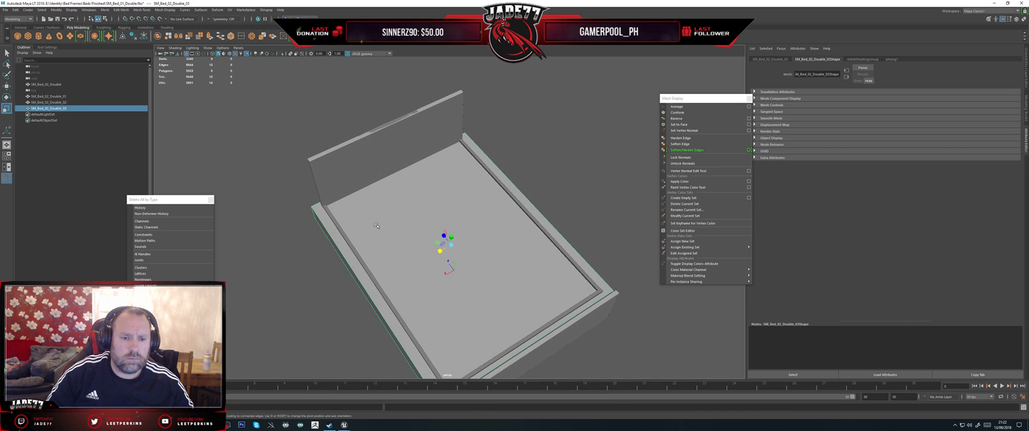
alt+drag(376, 227, 364, 199)
drag(422, 232, 455, 219)
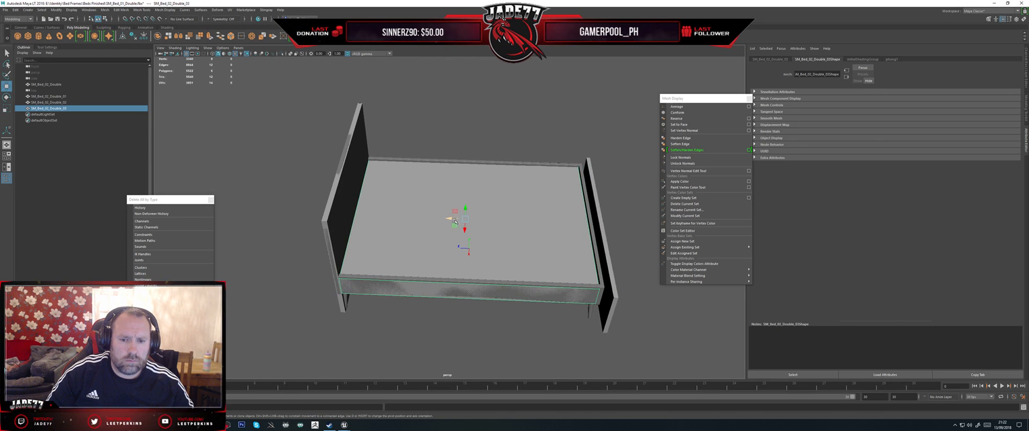
key(w)
key(r)
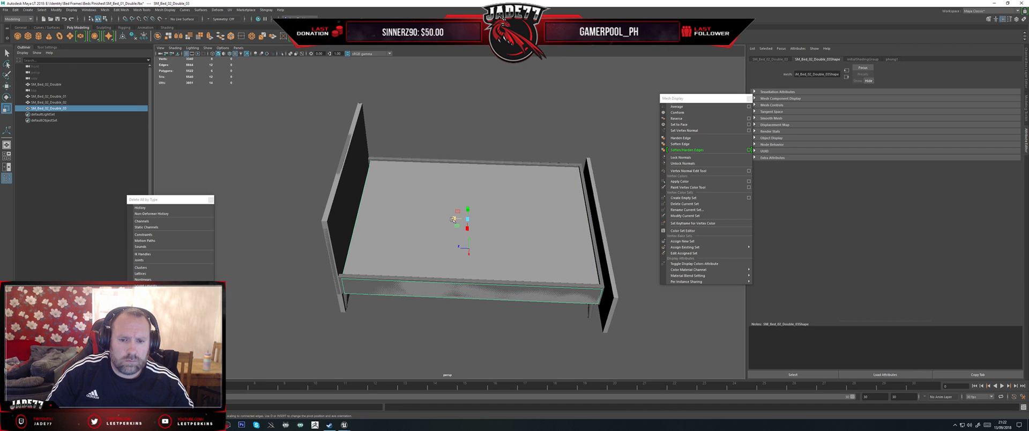
mouse_move(453, 220)
mouse_down()
mouse_move(457, 206)
mouse_move(467, 225)
mouse_up()
key(w)
key(r)
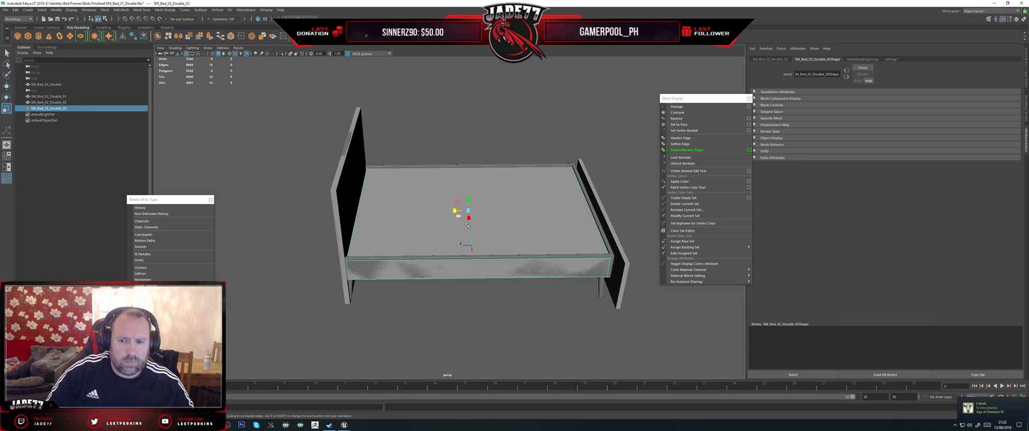
Step: Move and scale the footboard collision box SM_Bed_02_Double_02 to fit the foot end and legs of the Double bed
click(622, 252)
key(w)
alt+drag(622, 252, 512, 232)
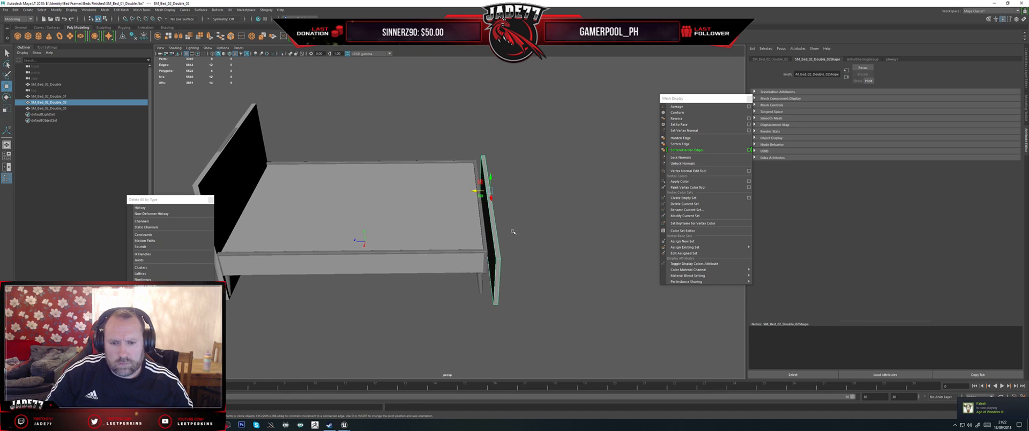
drag(480, 190, 467, 196)
alt+drag(506, 228, 516, 252)
key(r)
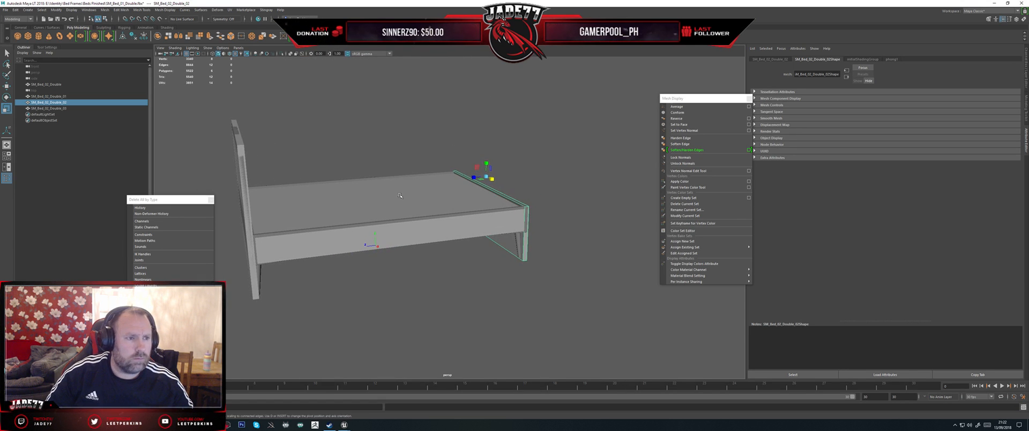
Step: Export the SM_Bed_02_Double mesh with its three collision boxes as FBX, overwriting SM_Bed_02_Double.fbx in Beds Finished
scroll(399, 195, down, 4)
drag(530, 280, 313, 172)
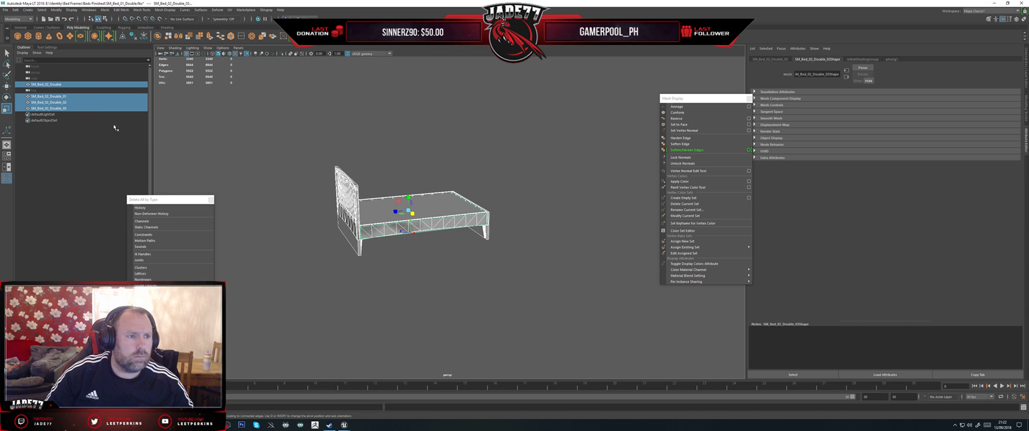
click(5, 10)
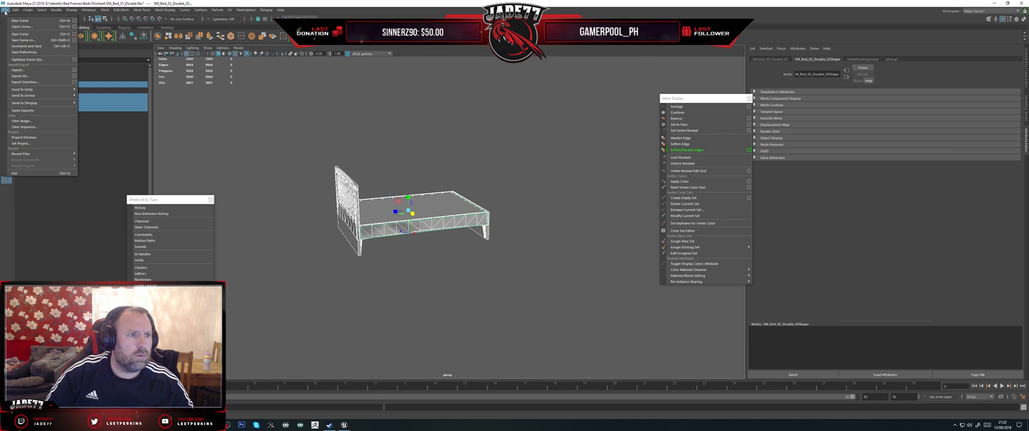
click(33, 84)
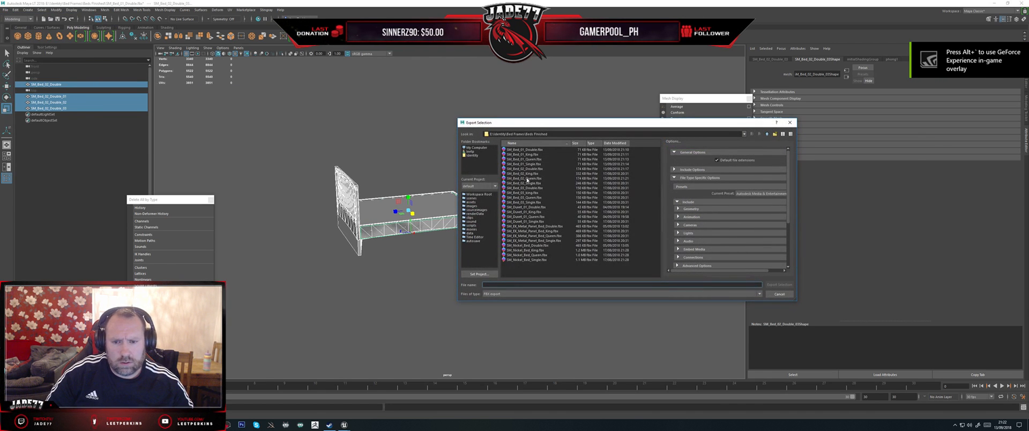
double_click(526, 169)
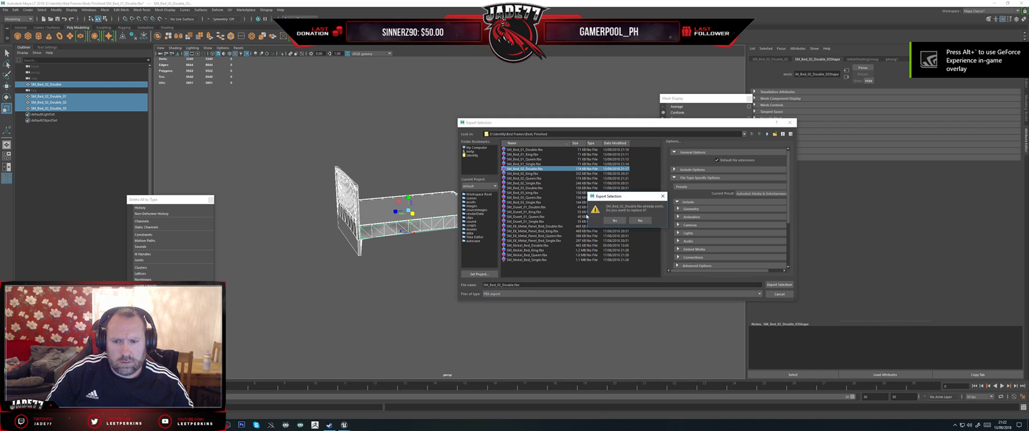
click(606, 221)
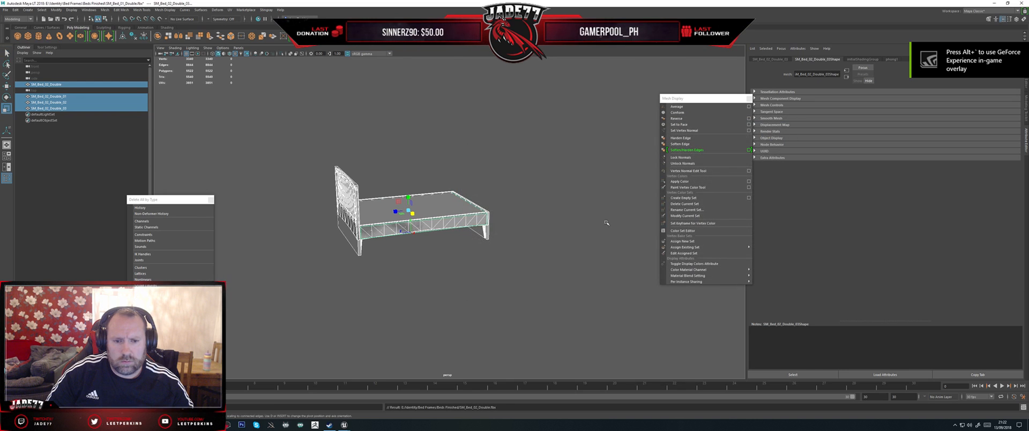
Step: Switch to Unreal Engine, reimport the SM_Bed_02_Double static mesh and inspect its collision around the bed
click(344, 425)
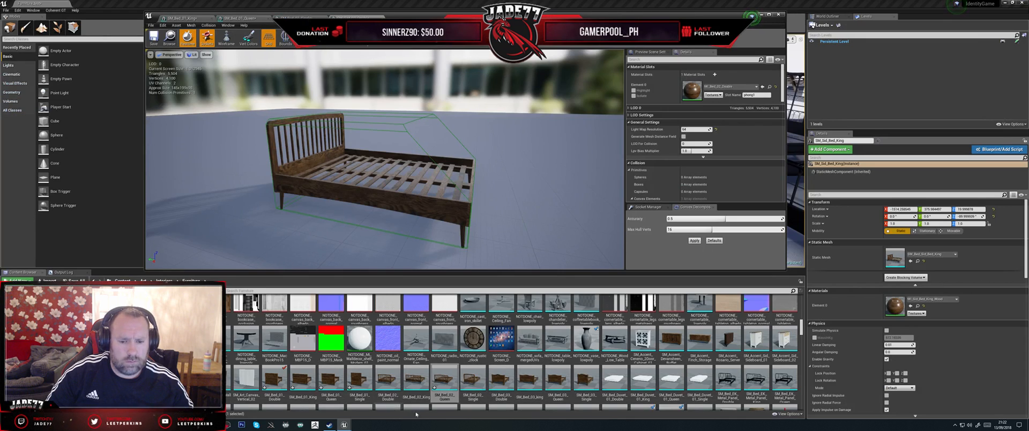
right_click(390, 381)
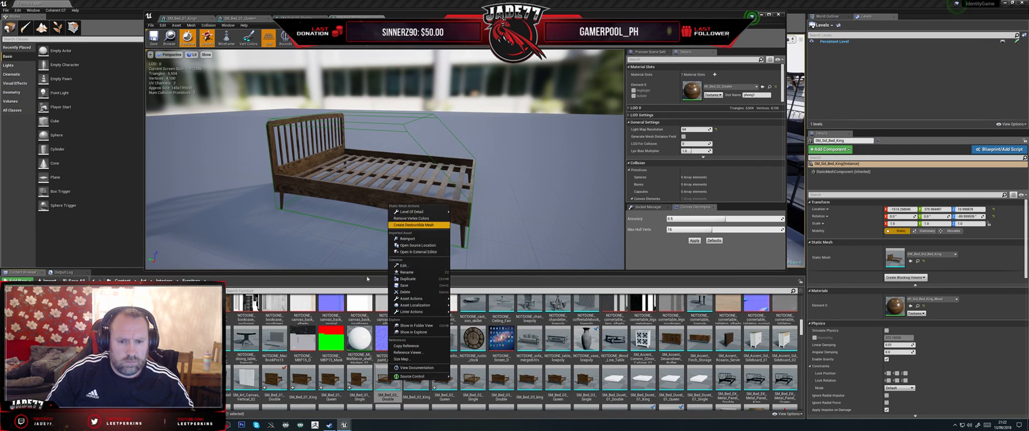
click(415, 239)
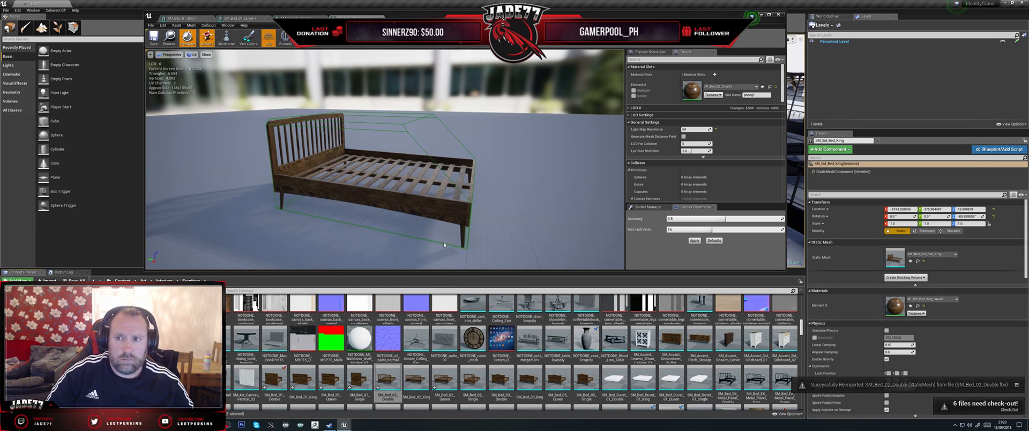
drag(445, 243, 451, 233)
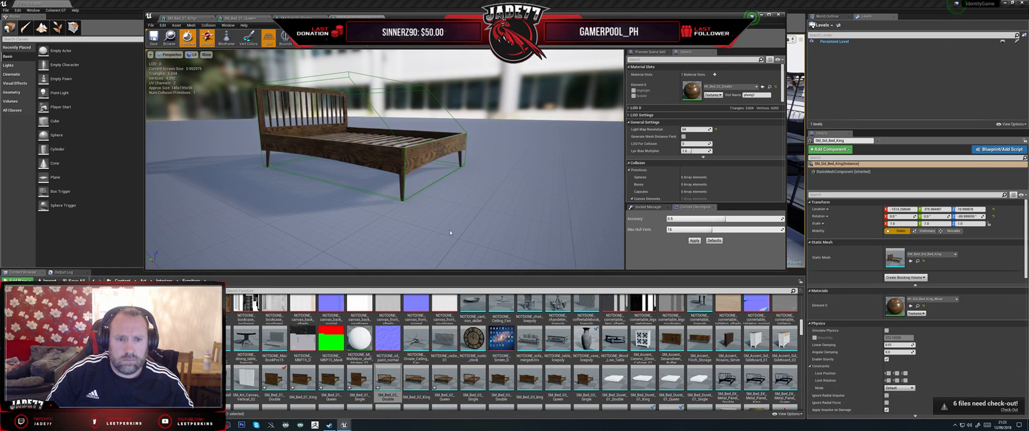
middle_drag(450, 232, 437, 201)
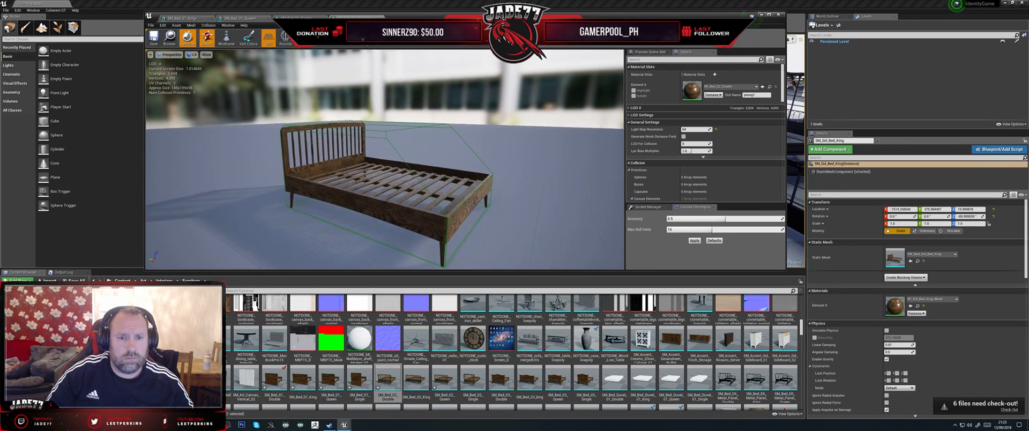
Step: Delete the old collision hull from SM_Bed_02_Double and select its asset in the Furniture folder
click(386, 133)
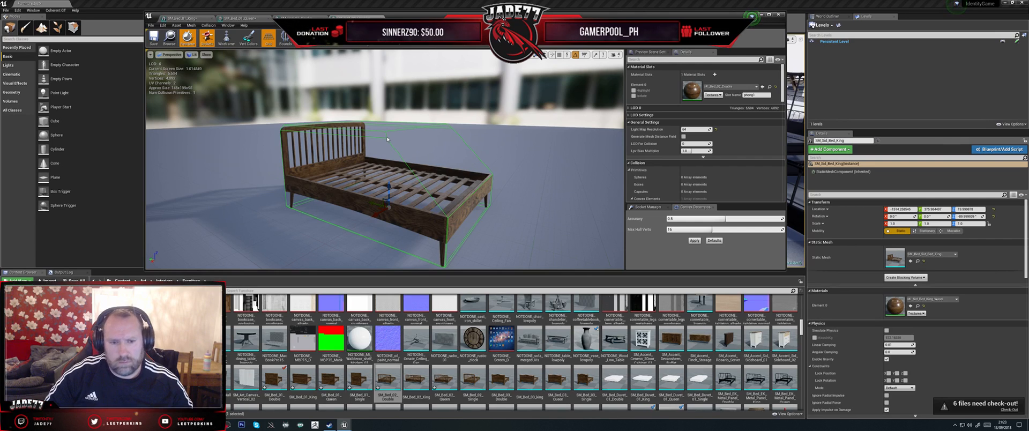
key(Delete)
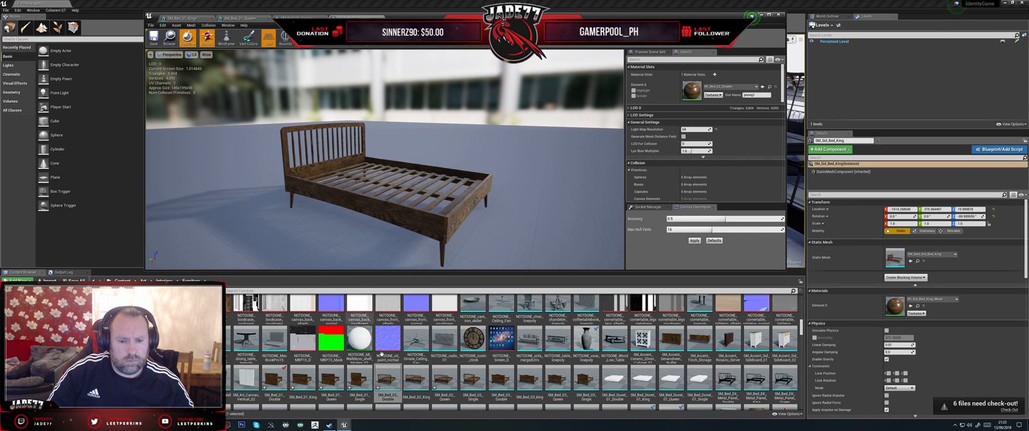
click(384, 379)
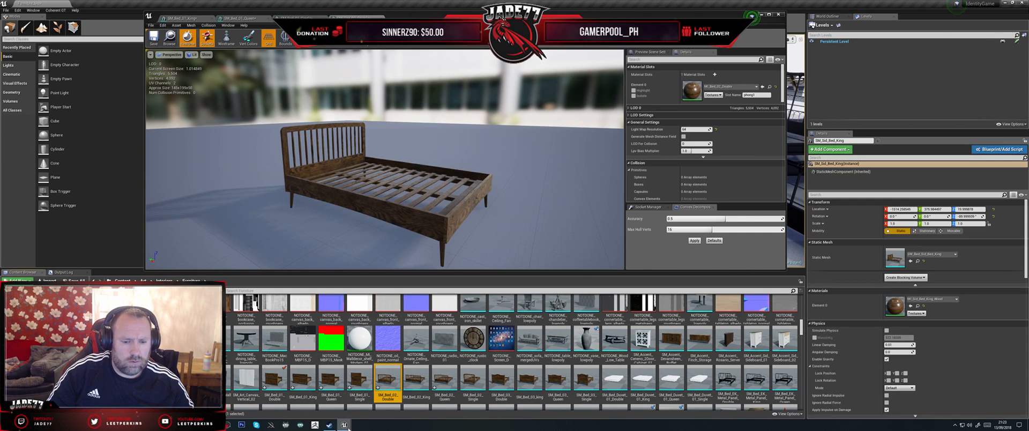
Step: Switch to File Explorer and copy SM_Bed_02_Double.fbx from the Beds Finished folder inside Identity > Bed Frames
key(alt+Tab)
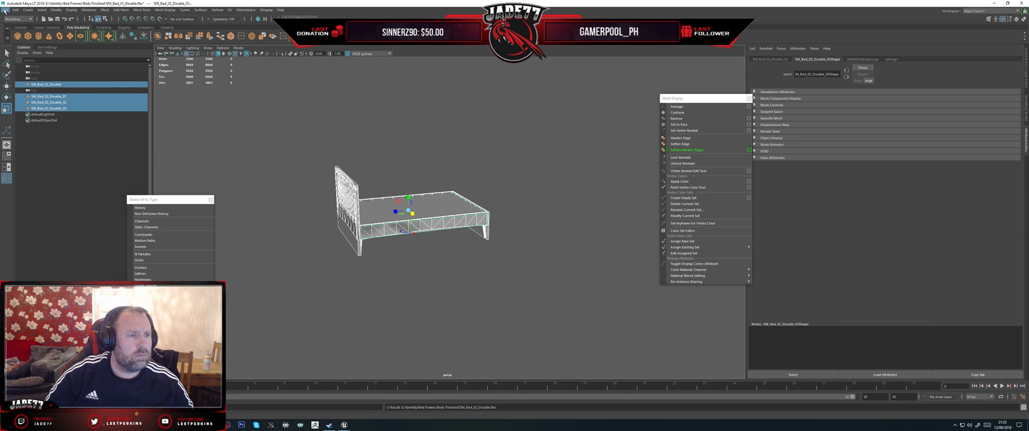
click(156, 424)
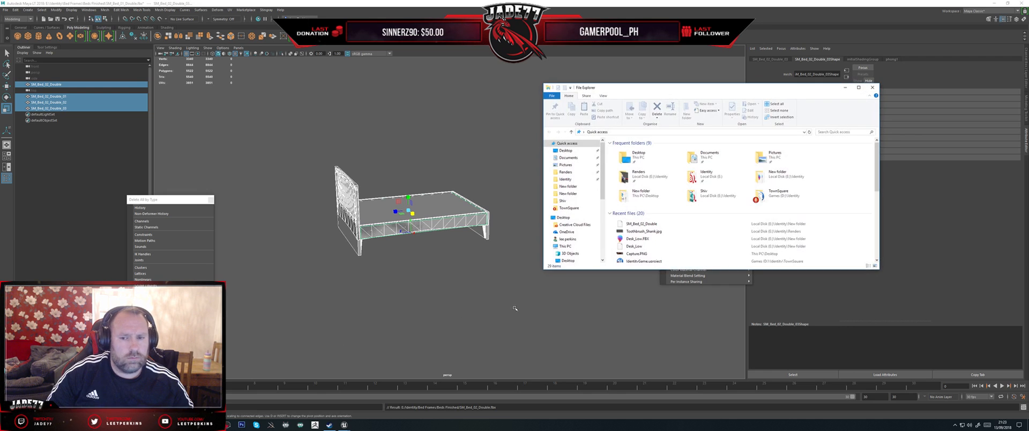
click(570, 186)
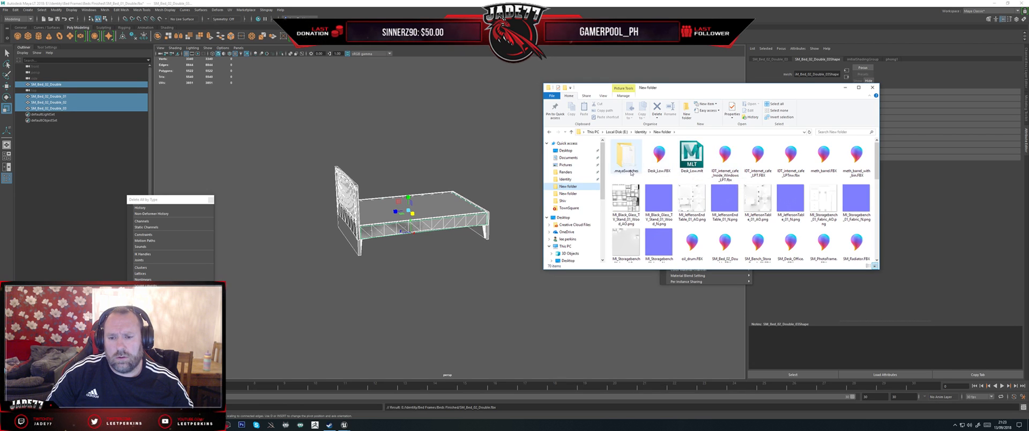
click(566, 178)
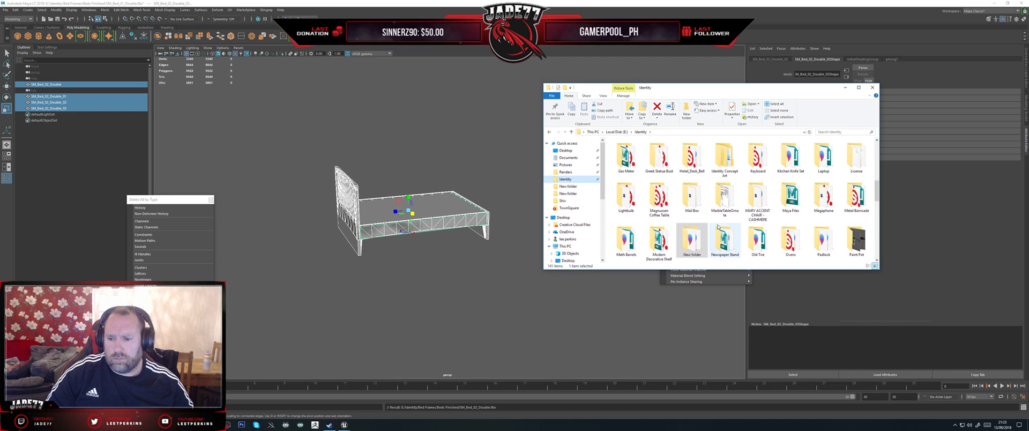
scroll(761, 242, up, 6)
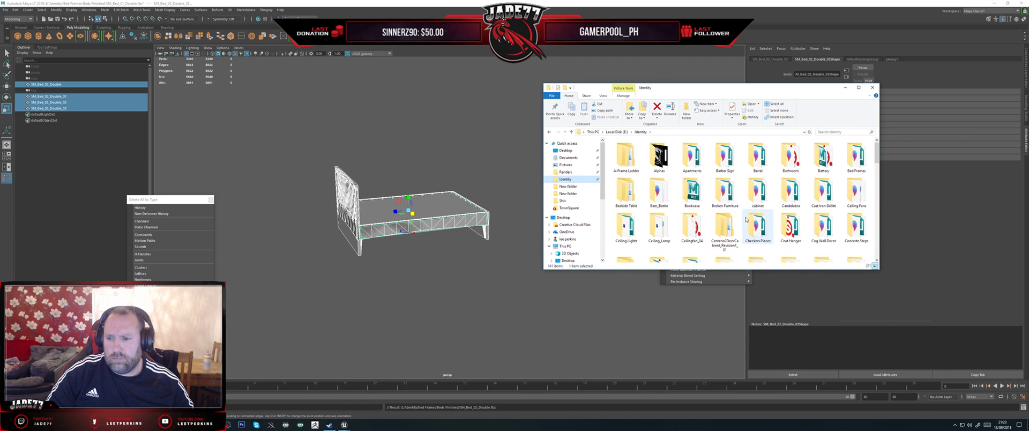
scroll(798, 214, down, 2)
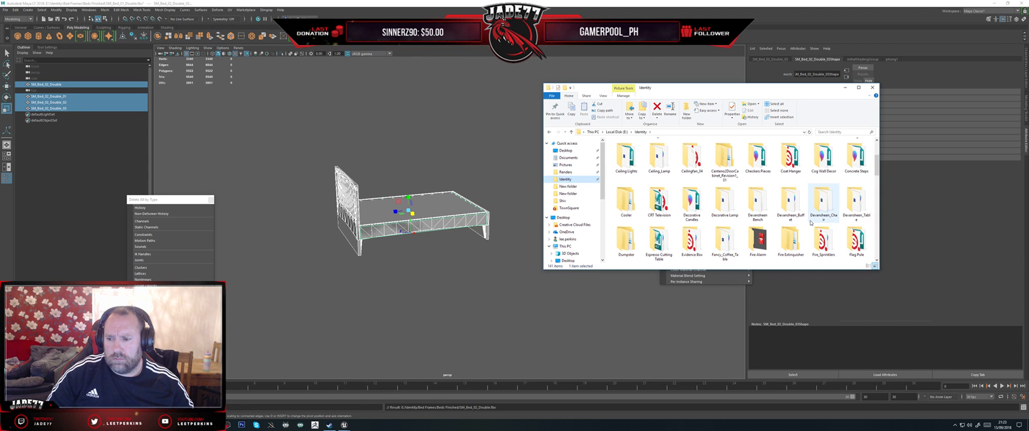
scroll(768, 226, down, 2)
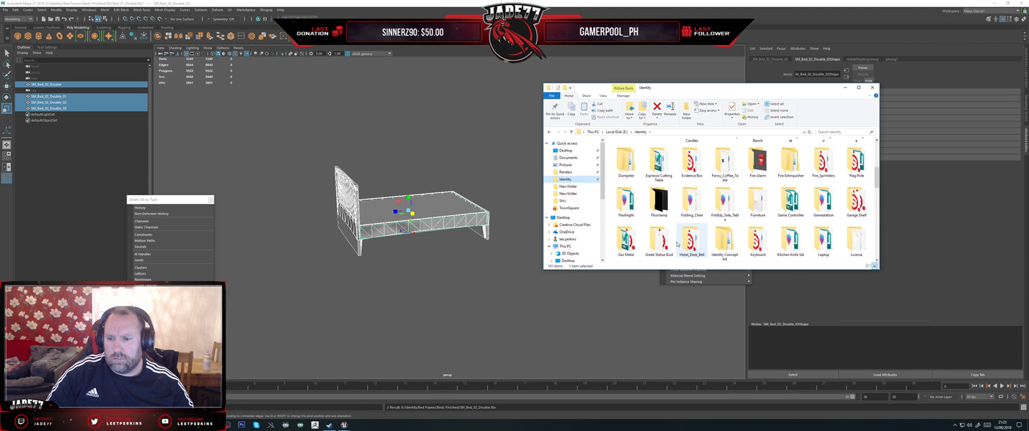
click(754, 210)
double_click(755, 209)
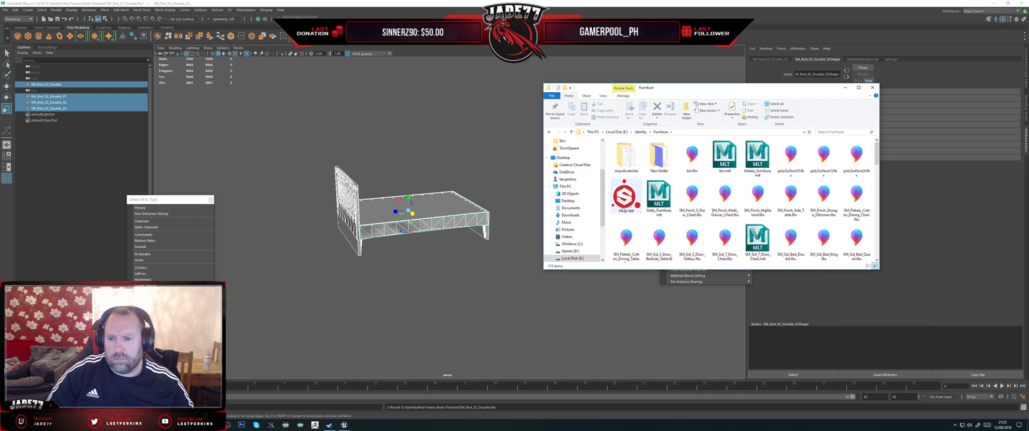
key(alt+Left)
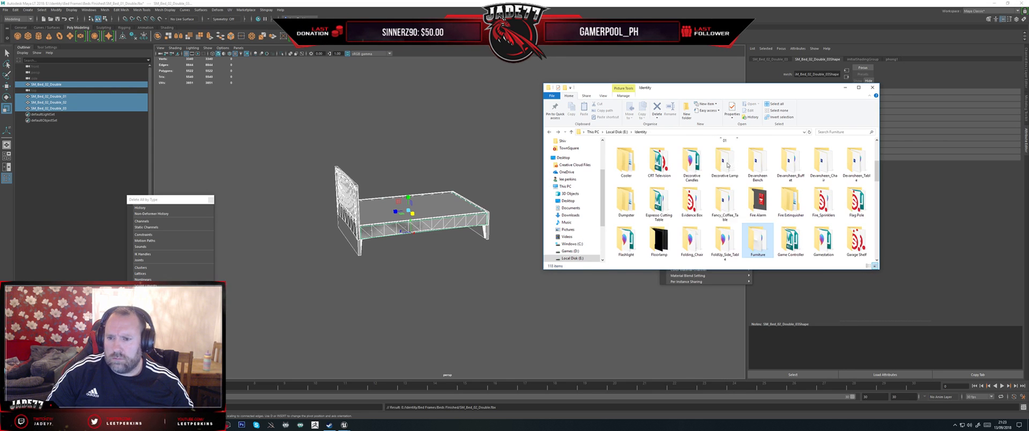
double_click(855, 155)
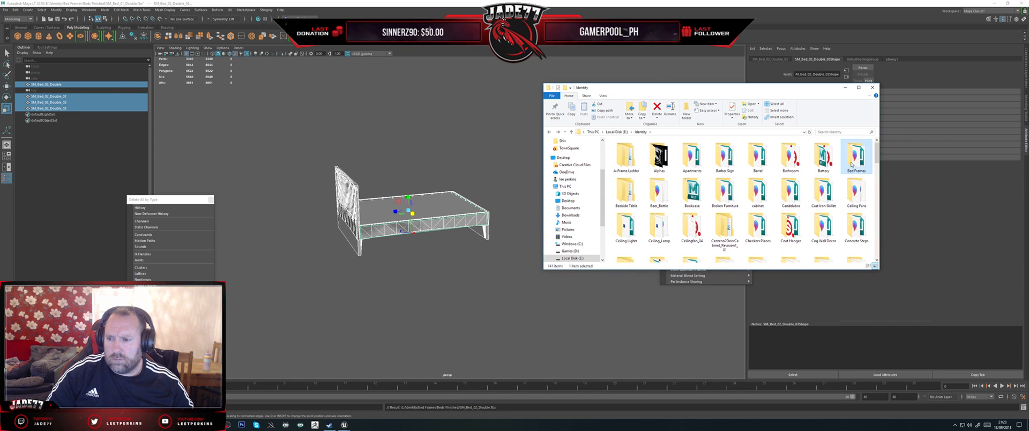
double_click(631, 168)
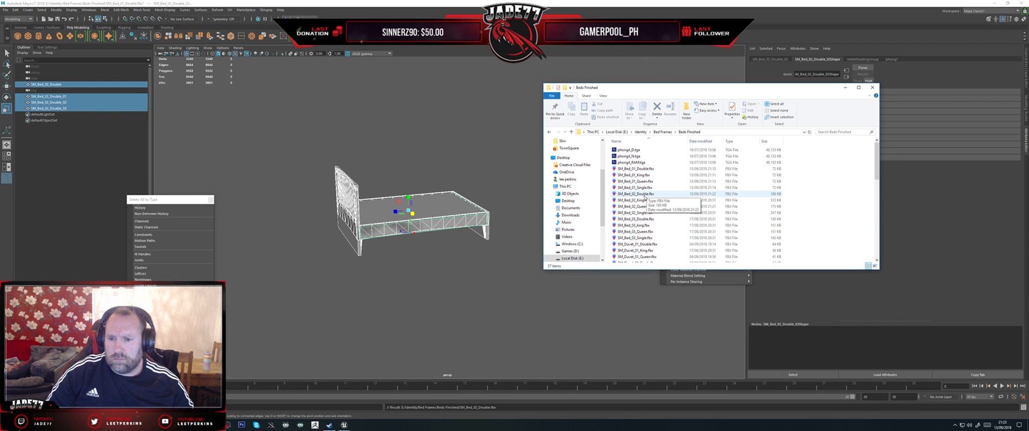
click(659, 195)
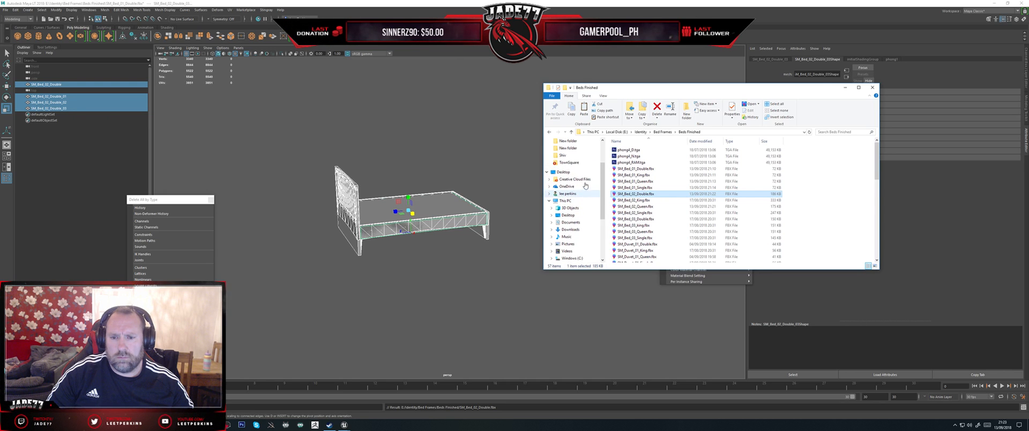
Step: Paste SM_Bed_02_Double.fbx into the New folder inside Identity, replacing the existing file
click(569, 148)
click(568, 140)
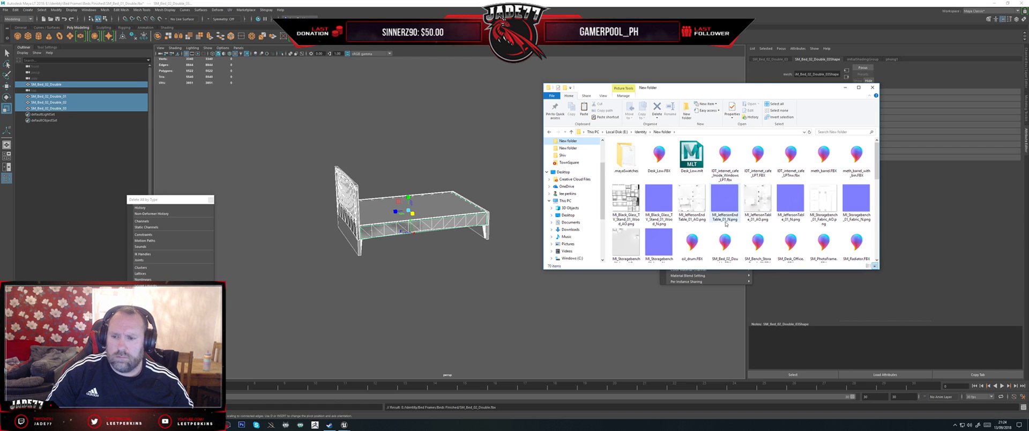
key(ctrl+v)
click(493, 174)
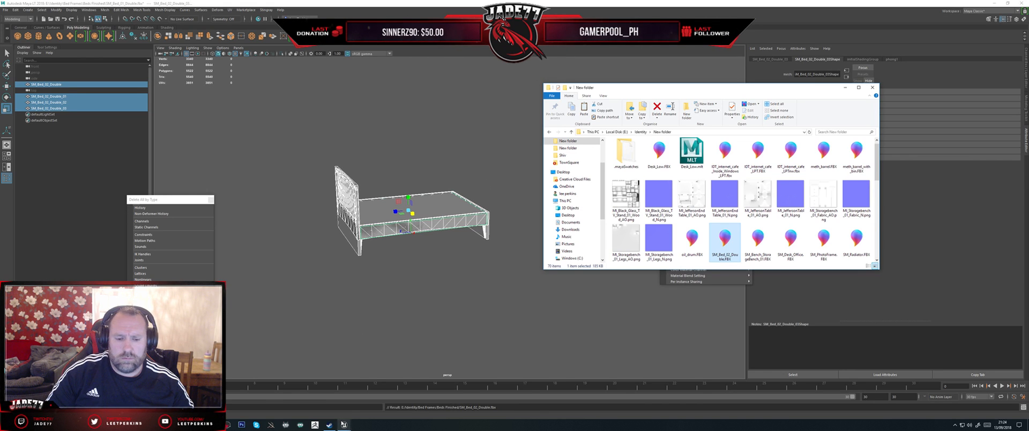
Step: Switch to Unreal Engine and reimport the SM_Bed_02_Double static mesh from its source file
mouse_move(344, 427)
click(375, 405)
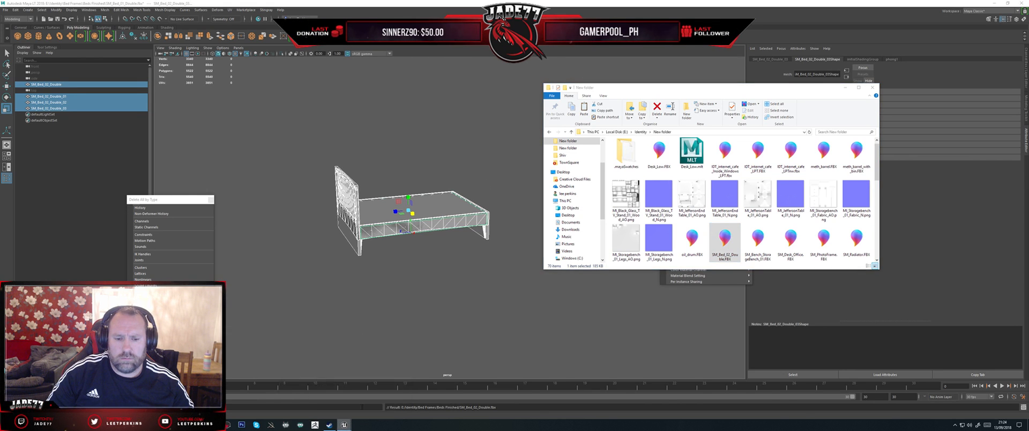
right_click(389, 379)
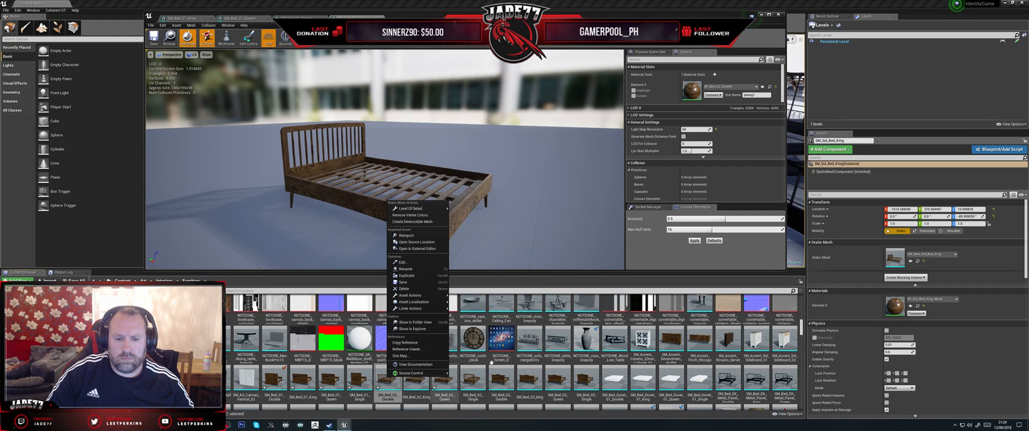
click(409, 236)
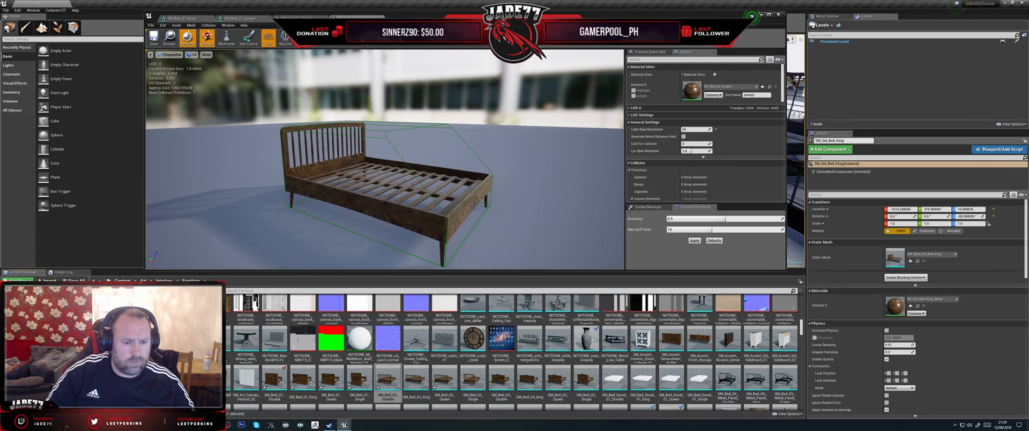
Step: Switch to Maya and export the selected bed mesh and collision boxes again, overwriting SM_Bed_02_Double.fbx in Beds Finished
click(199, 424)
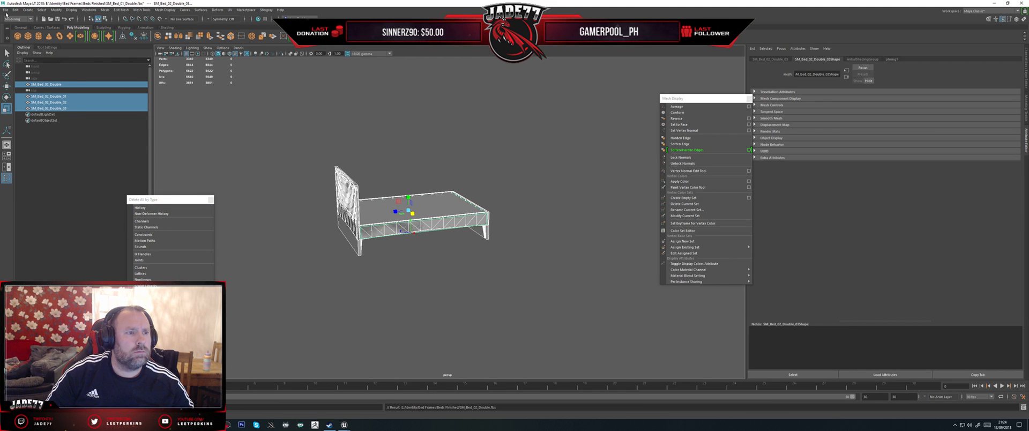
click(6, 10)
click(29, 84)
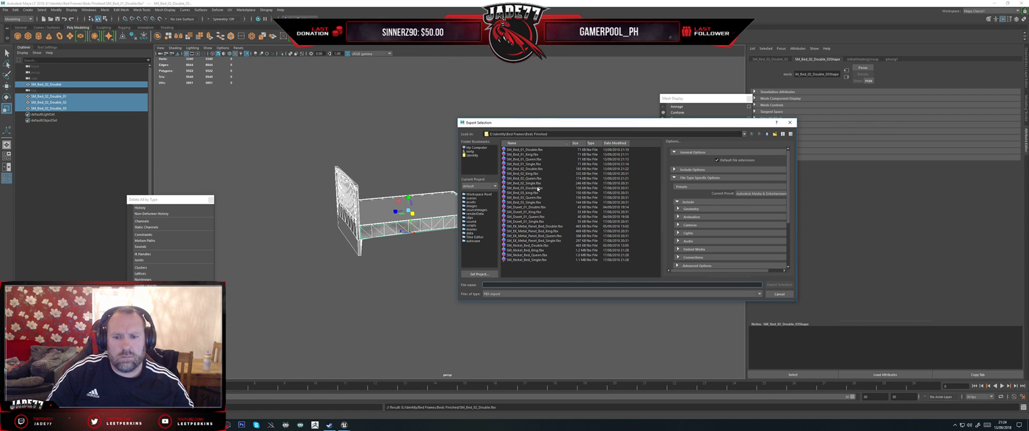
click(530, 169)
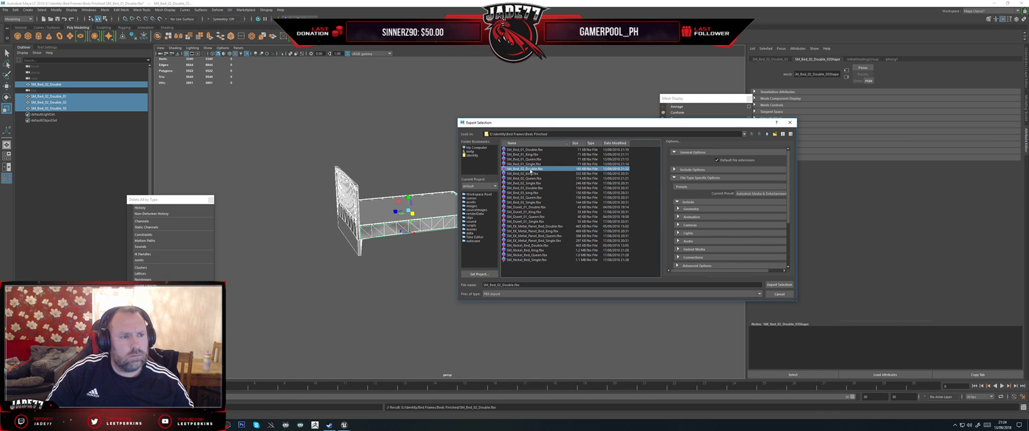
double_click(530, 170)
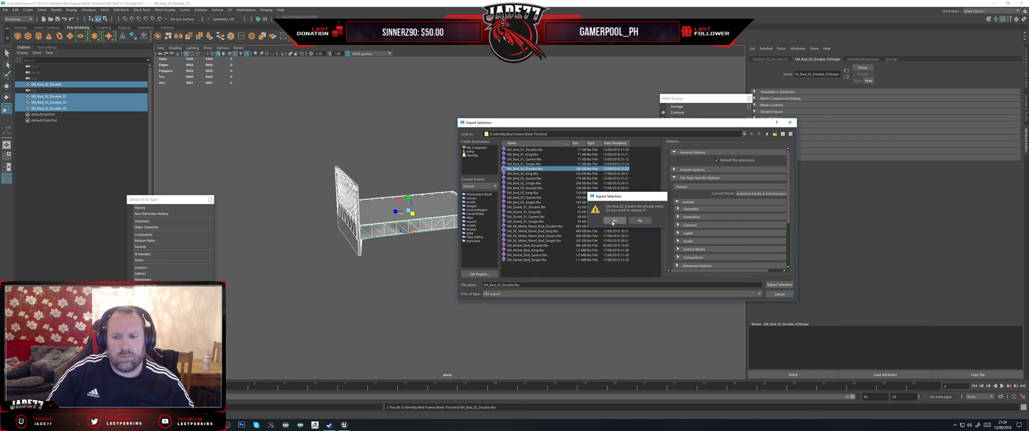
click(615, 221)
Step: Return to Unreal Engine and reimport SM_Bed_02_Double from the newly exported FBX
mouse_move(344, 424)
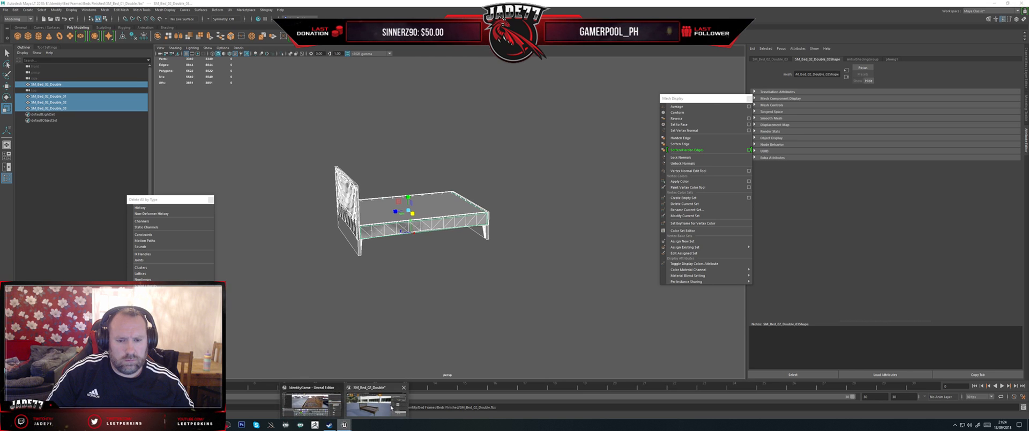
click(383, 408)
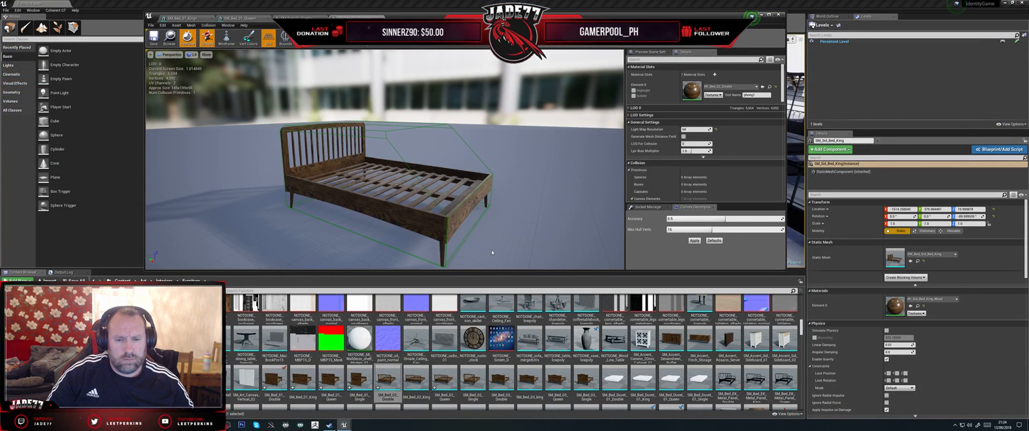
right_click(384, 377)
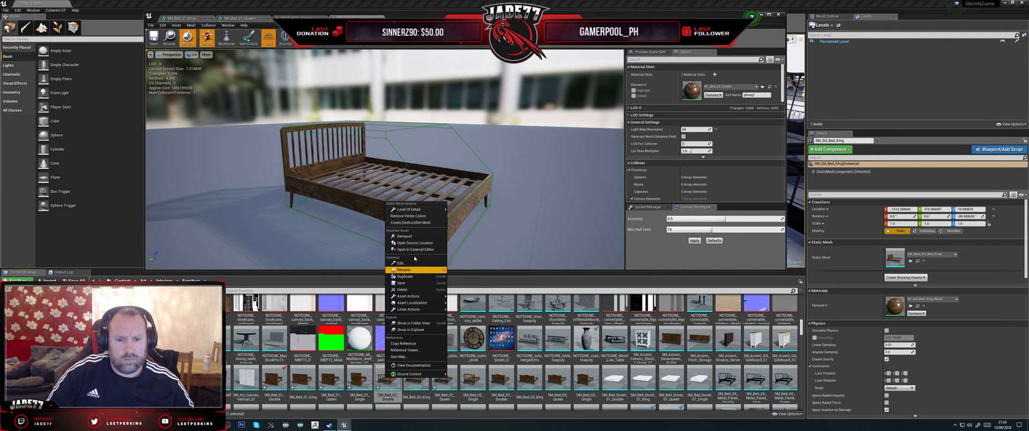
click(408, 236)
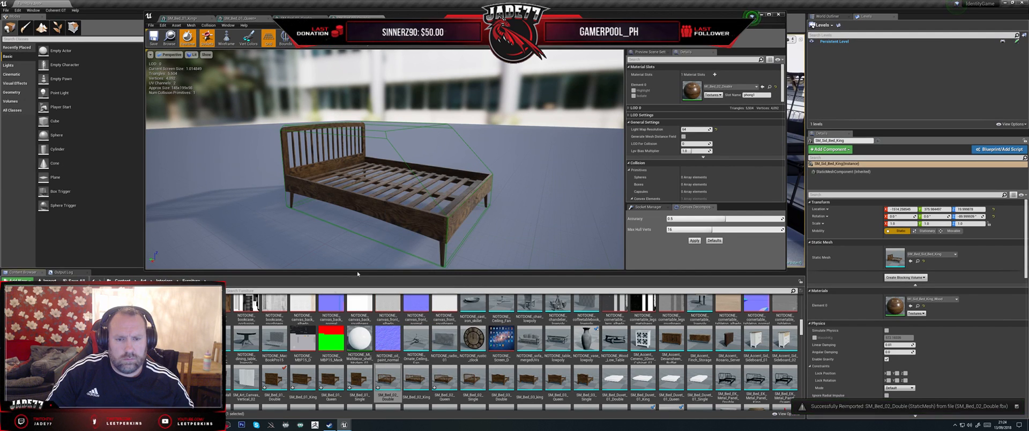
Step: Switch to Maya and rename the three collision boxes UBX_SM_Bed_02_Double_01, UBX_SM_Bed_02_Double_02 and UBX_SM_Bed_02_Double_03
key(alt+Tab)
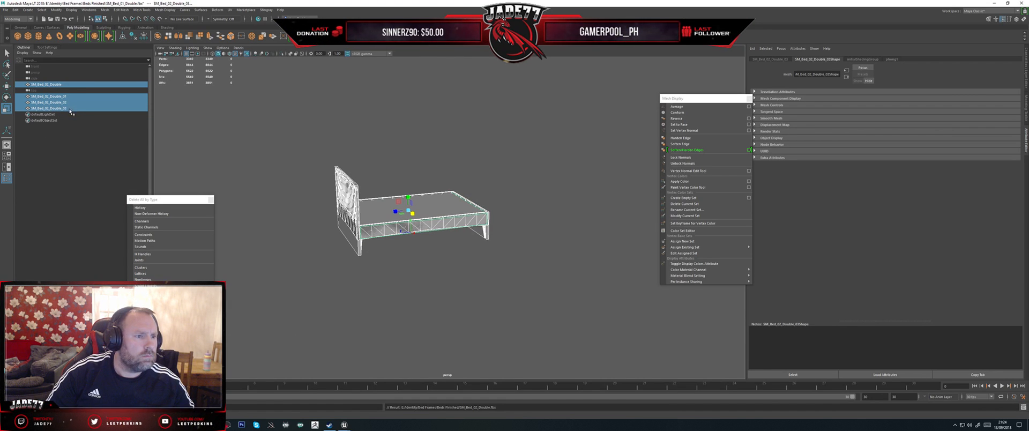
click(36, 97)
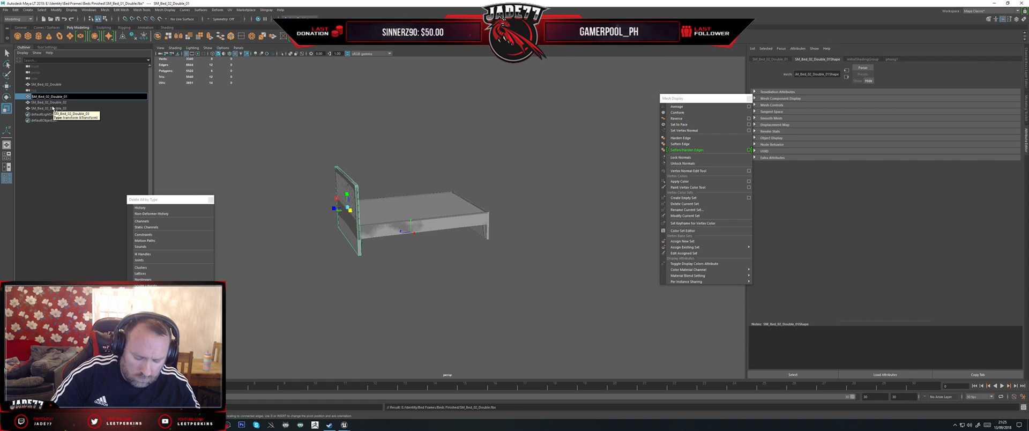
text(UBX_)
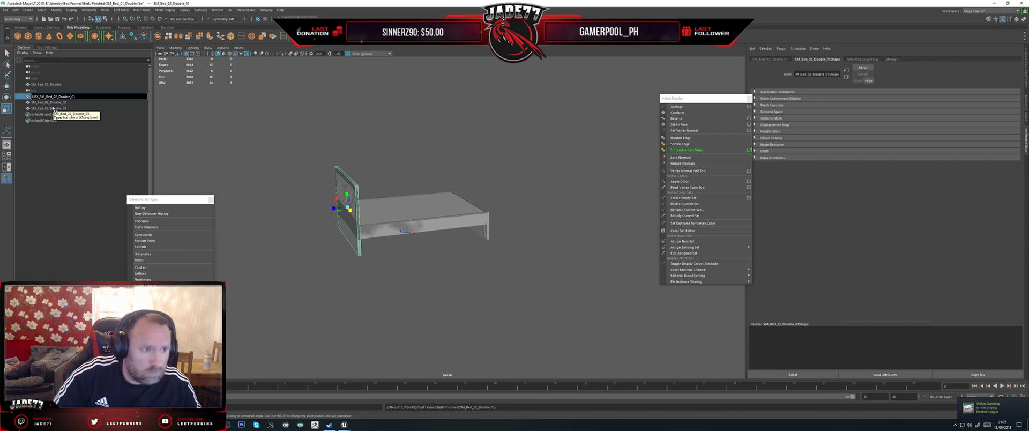
key(Tab)
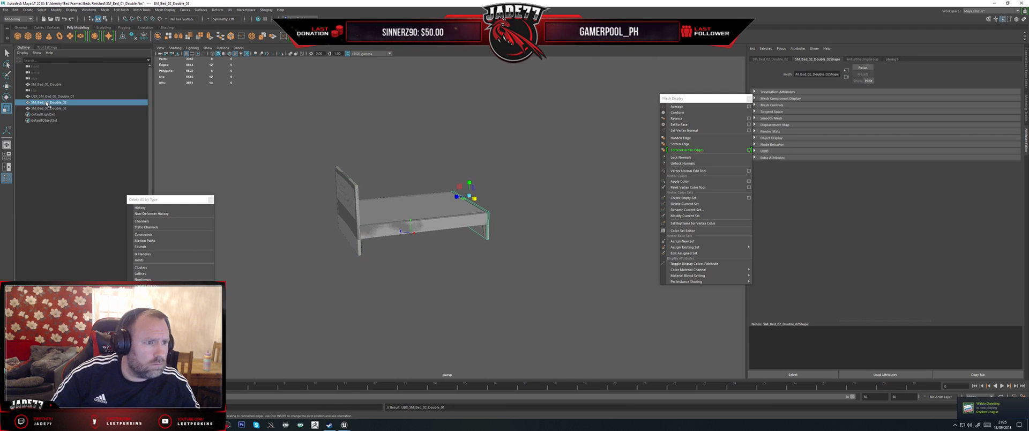
key(BackSpace)
text(2)
key(Tab)
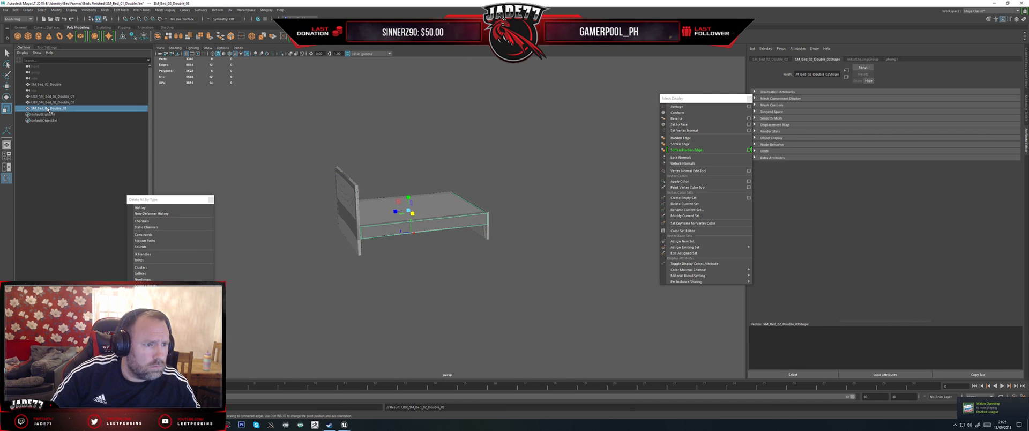
text(UBX_SM_Bed_02_Double_01)
key(BackSpace)
text(3)
click(52, 103)
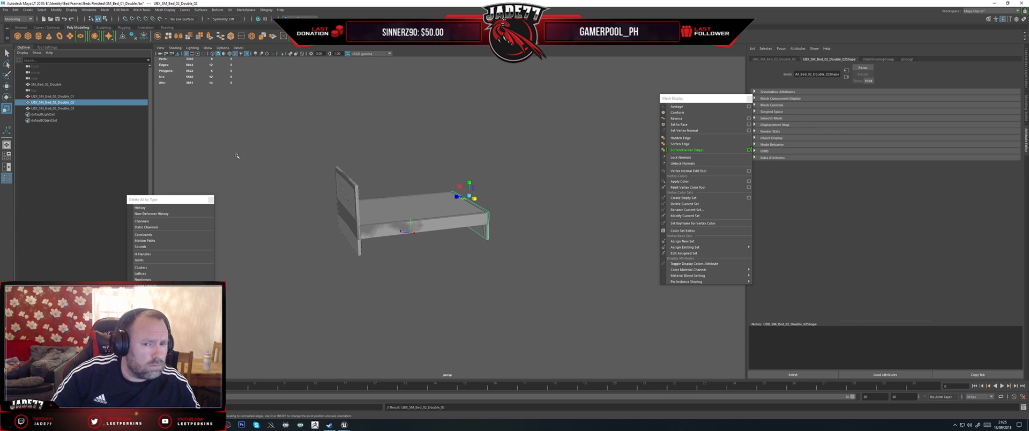
Step: Export the Double bed mesh with its three UBX boxes, overwriting SM_Bed_02_Double.fbx in Beds Finished, and switch to Unreal Engine
drag(549, 291, 176, 66)
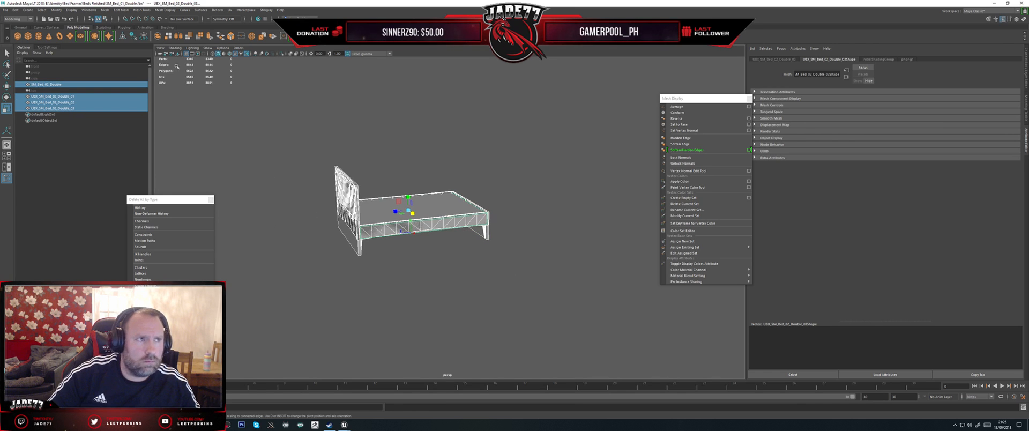
click(5, 10)
click(32, 92)
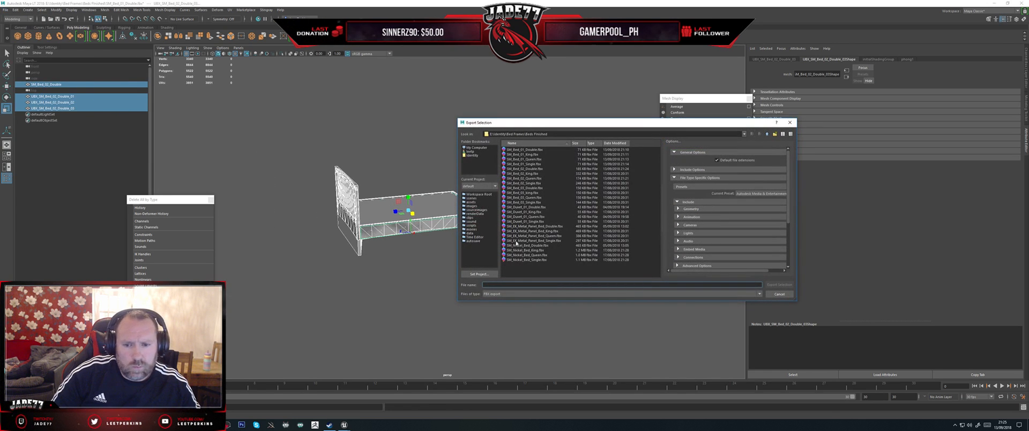
click(519, 170)
double_click(519, 170)
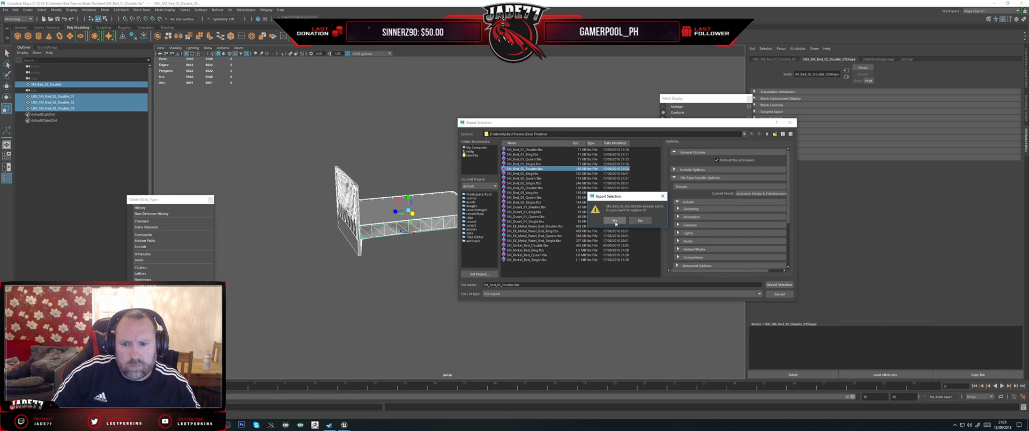
click(614, 222)
click(344, 425)
click(374, 401)
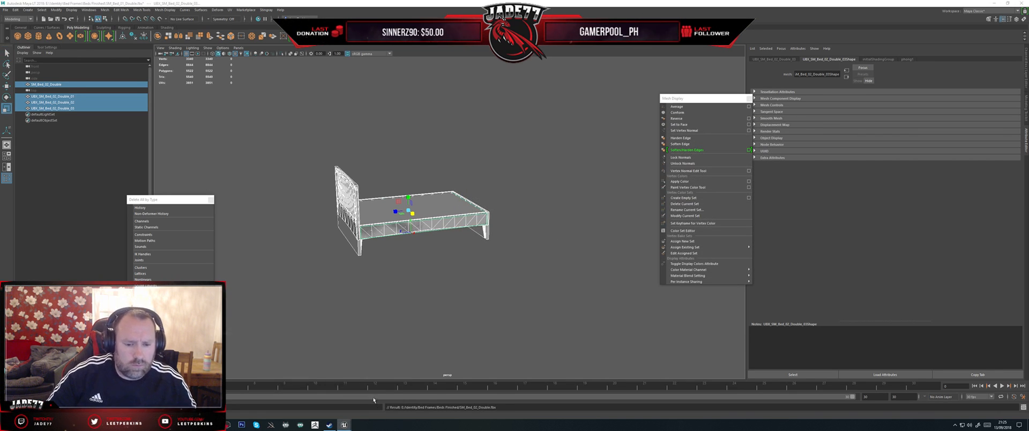
Step: Reimport SM_Bed_02_Double from its updated FBX
right_click(394, 381)
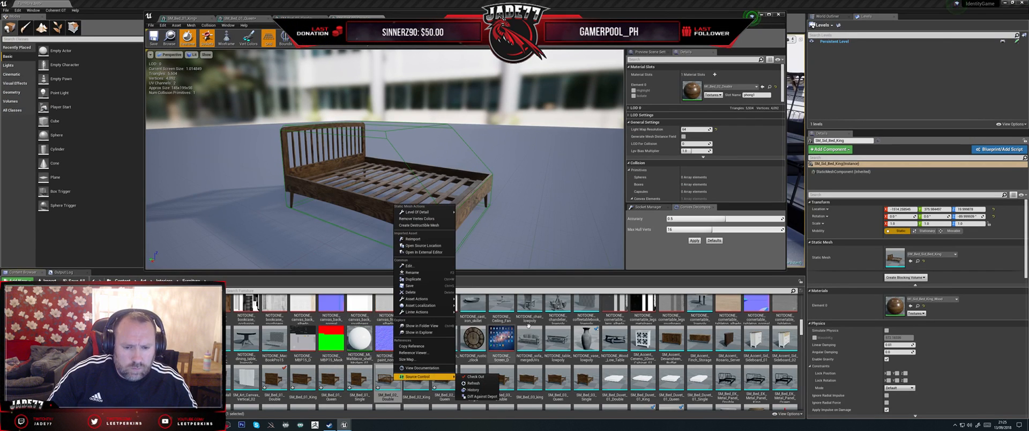
click(411, 240)
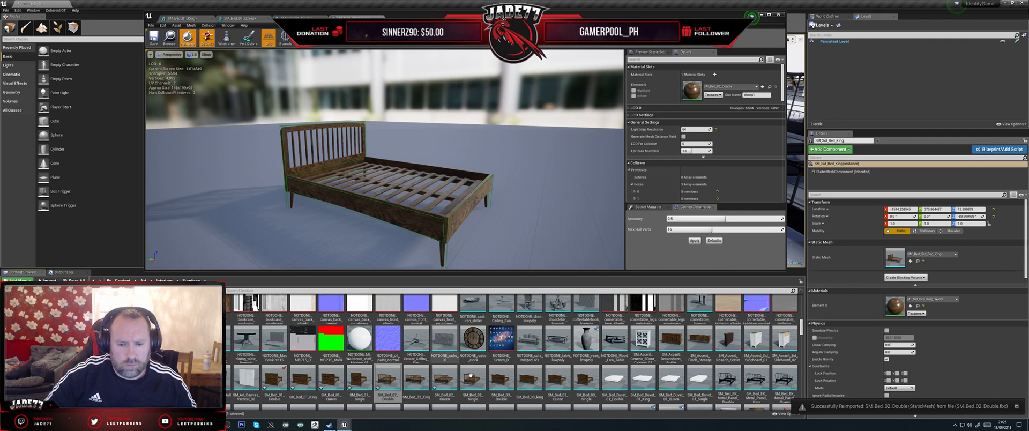
Step: Open SM_Bed_02_King, show its simple collision and examine how it fits the bed
double_click(416, 377)
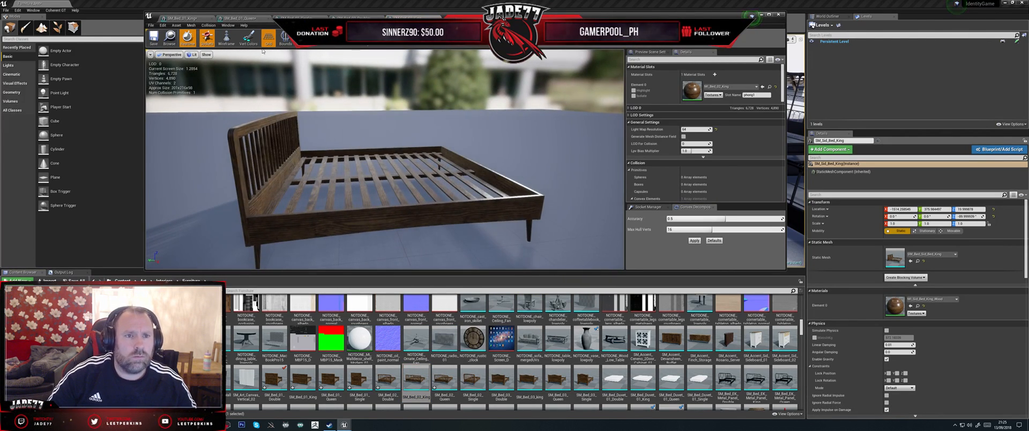
click(302, 37)
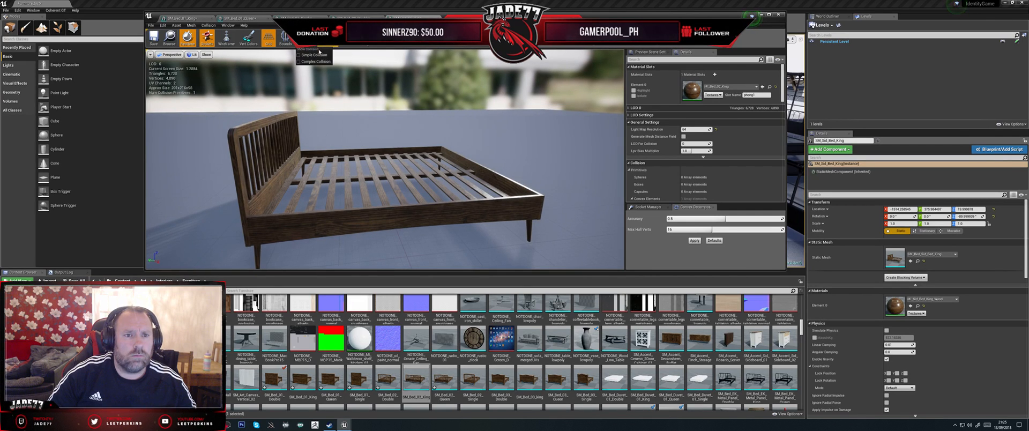
click(317, 56)
scroll(472, 144, down, 4)
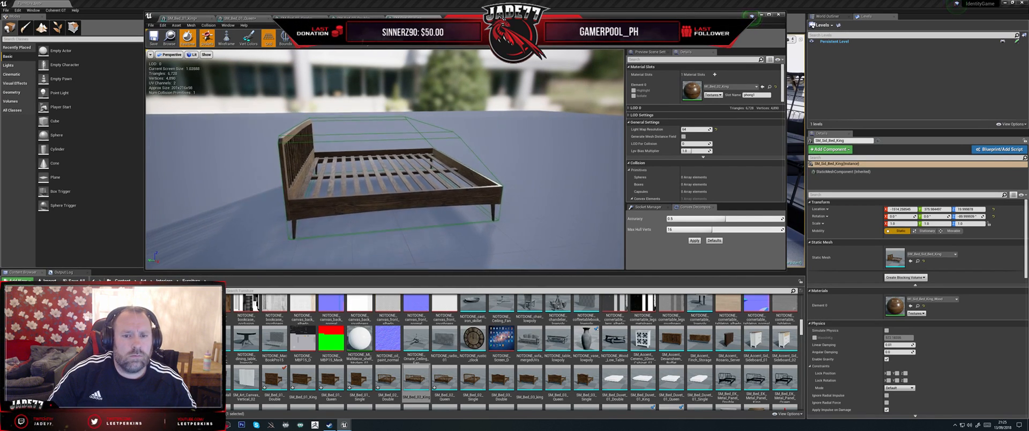
alt+drag(472, 144, 422, 134)
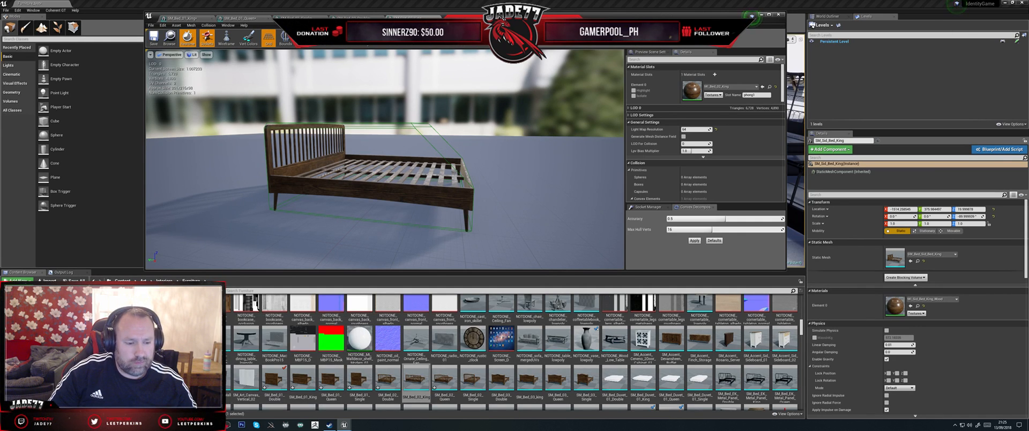
Step: Switch to Maya and replace the Double bed mesh with an import of SM_Bed_02_King.fbx, keeping the three collision boxes
key(alt+Tab)
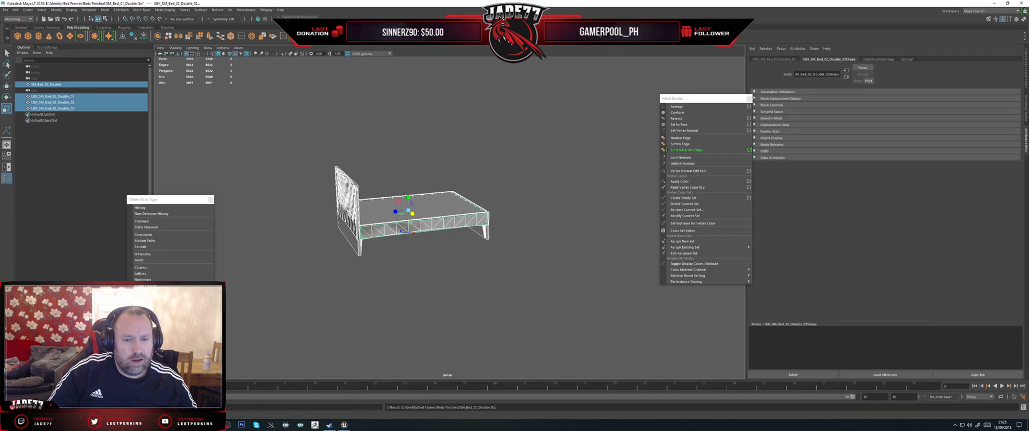
click(54, 83)
key(Delete)
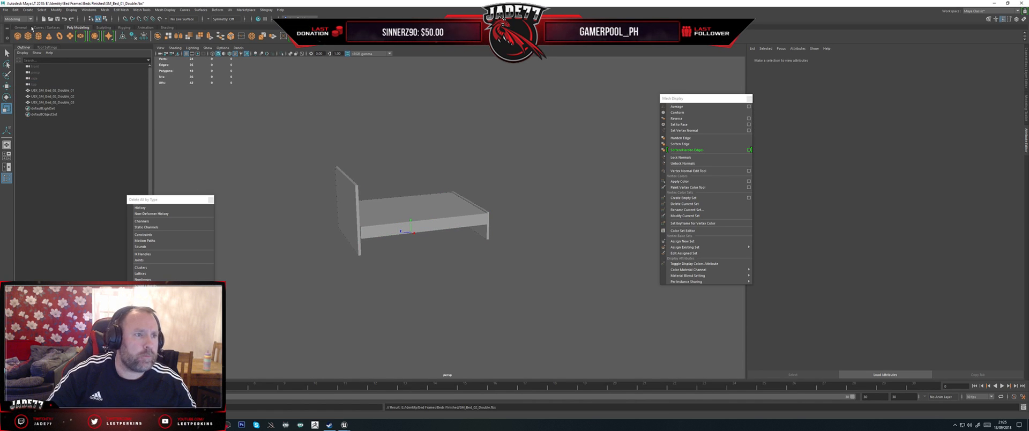
click(6, 9)
click(24, 70)
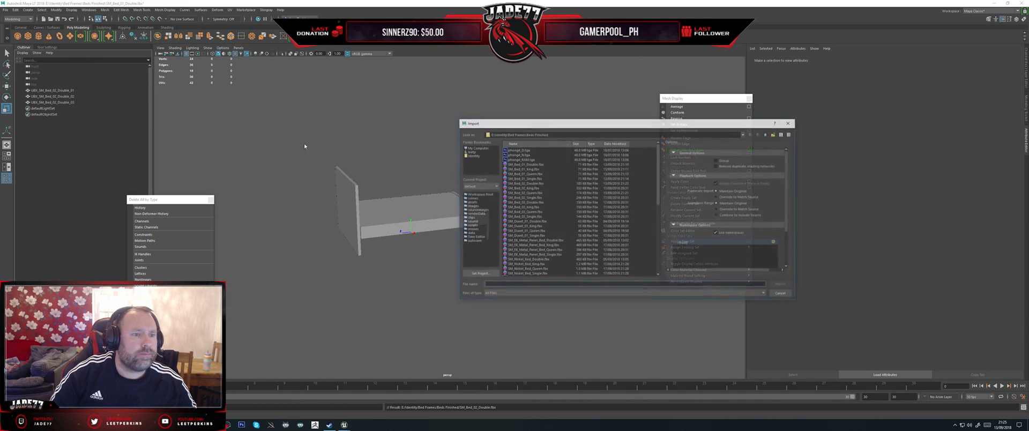
double_click(533, 189)
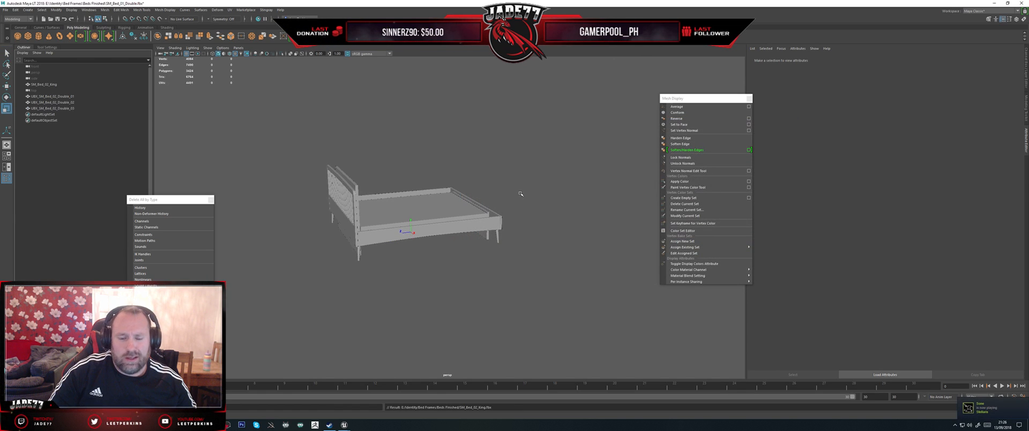
Step: Scale the three collision boxes together across the bed so they match the King bed's width
alt+drag(500, 191, 320, 170)
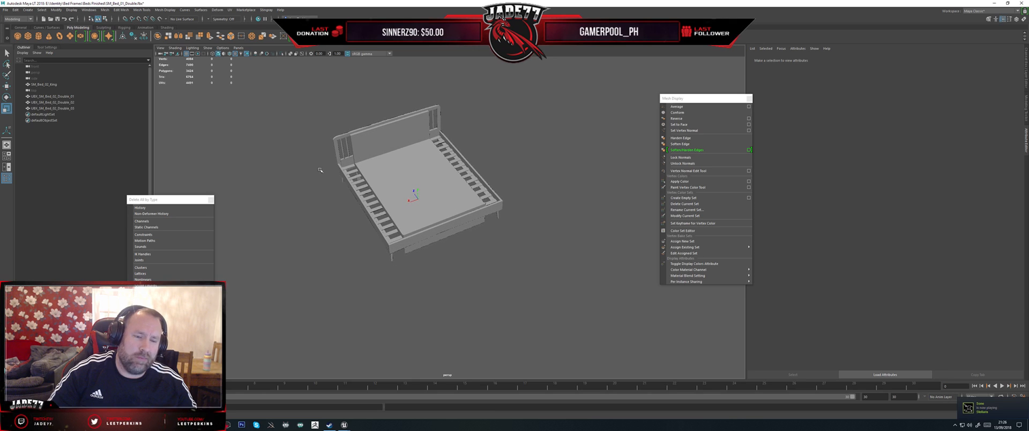
click(67, 97)
shift+click(65, 108)
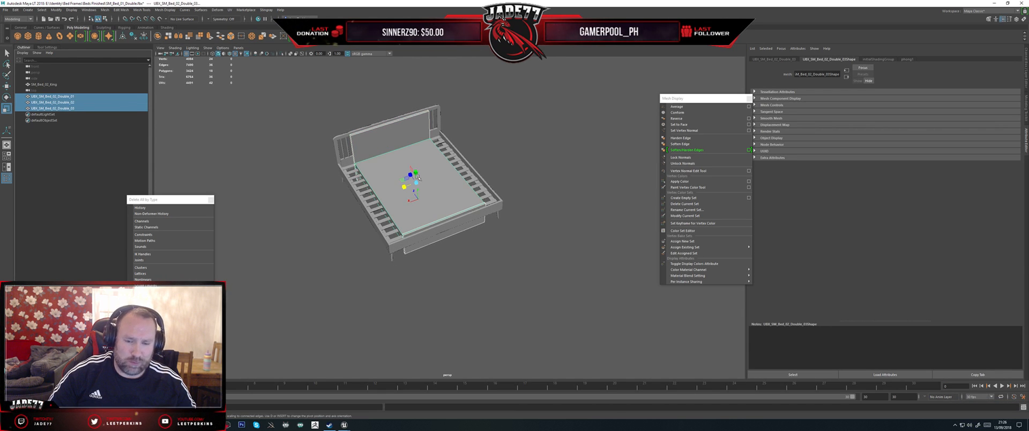
key(f)
alt+drag(417, 177, 502, 238)
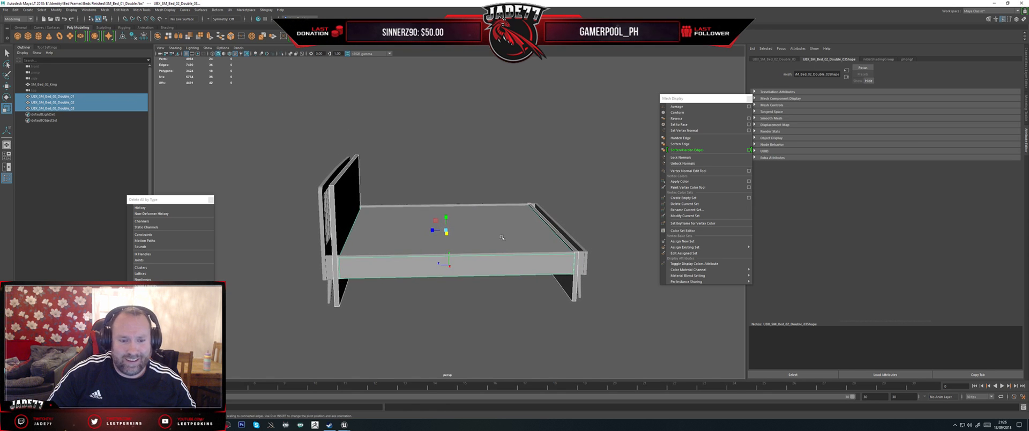
Step: Move the headboard collision box onto the King headboard and the foot-end collision box onto its footboard
click(338, 240)
key(w)
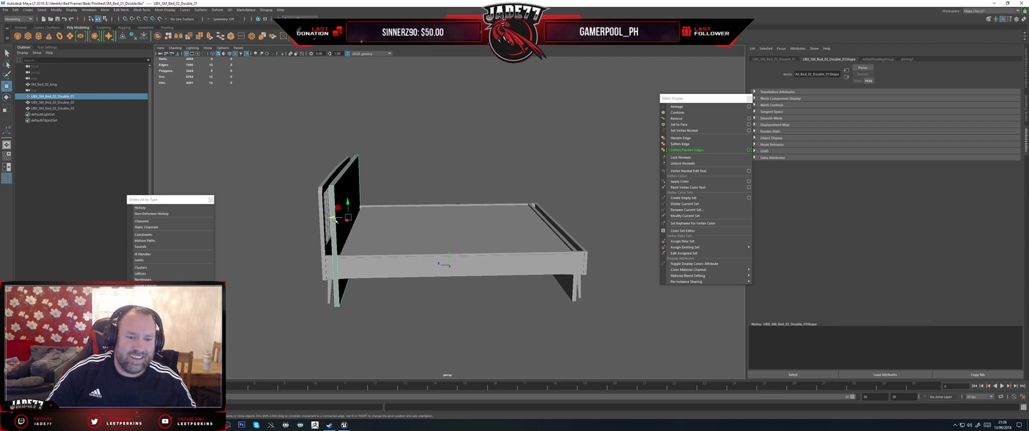
drag(334, 219, 324, 219)
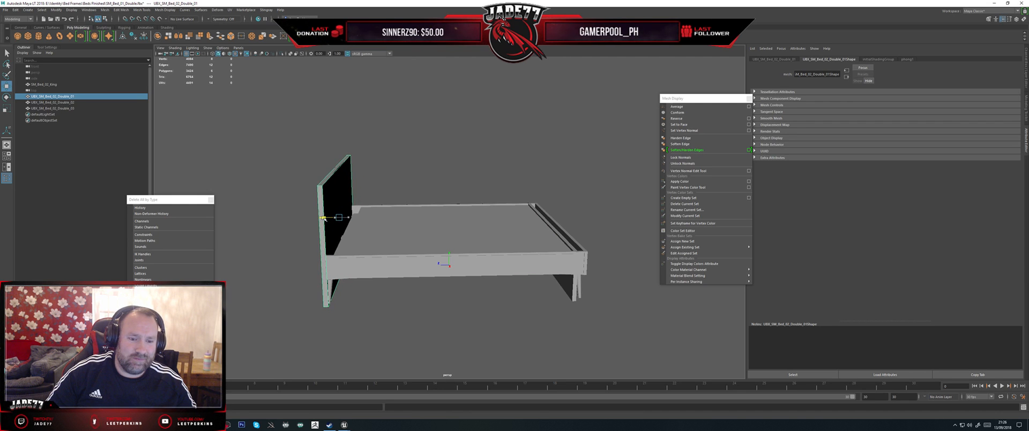
alt+drag(530, 239, 532, 262)
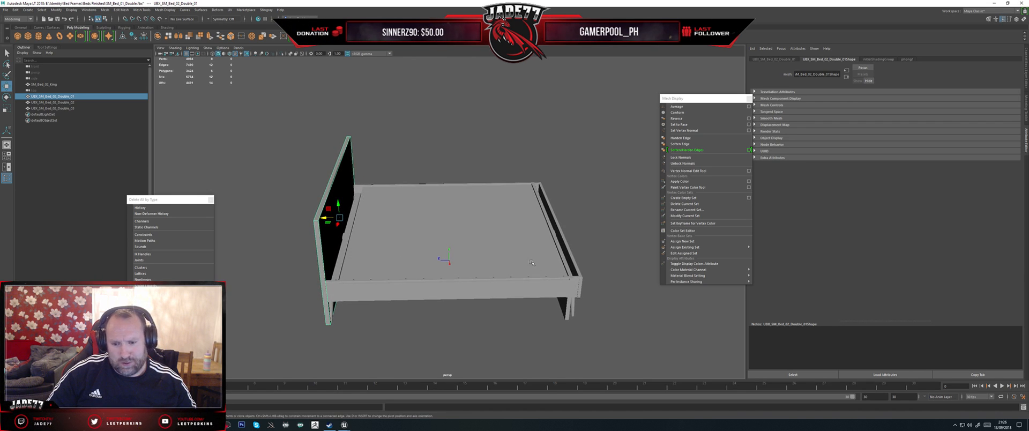
click(574, 273)
click(568, 268)
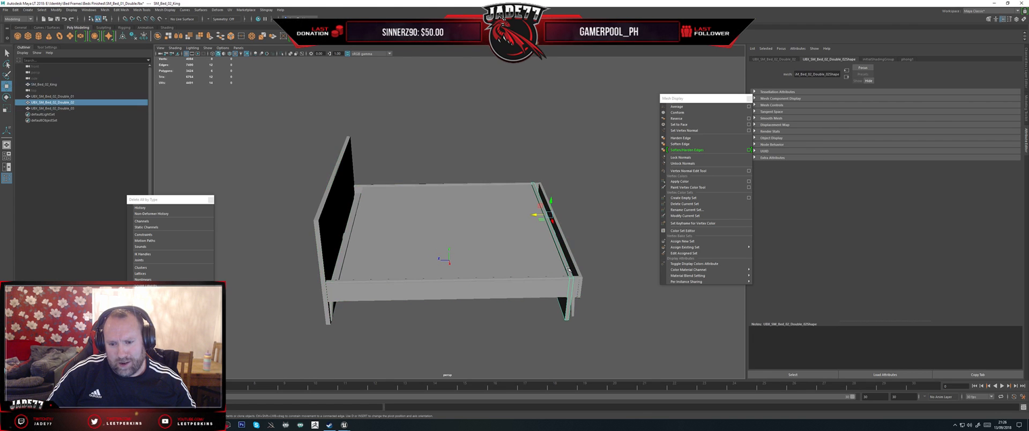
drag(535, 216, 544, 216)
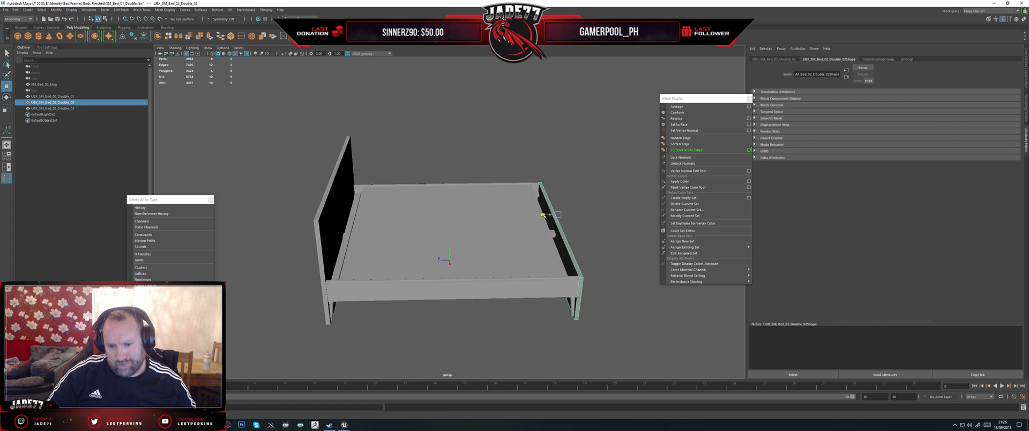
Step: Scale the flat base collision box lengthwise to fit between the King headboard and footboard
click(488, 227)
alt+drag(485, 228, 484, 251)
key(r)
drag(433, 224, 430, 224)
alt+drag(454, 249, 263, 198)
Step: Rename the headboard collision box UBX_SM_Bed_02_King_01, reusing the King mesh's name
double_click(46, 84)
key(ctrl+c)
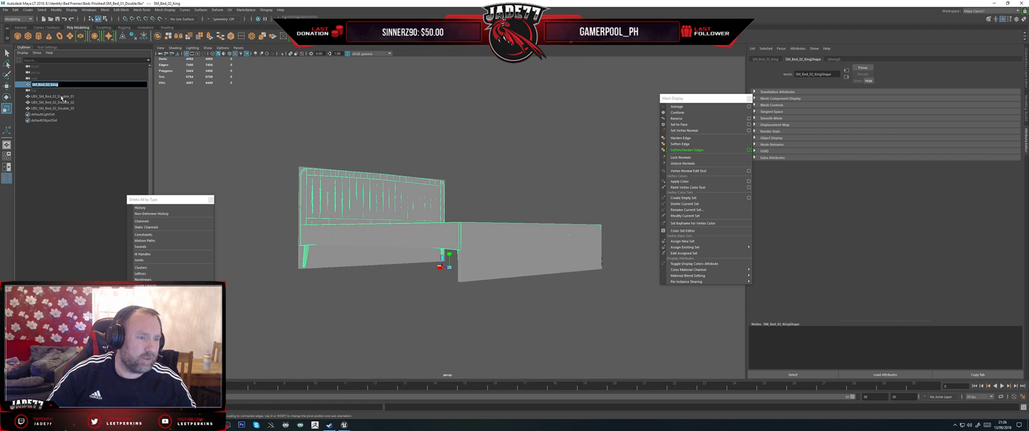
click(59, 97)
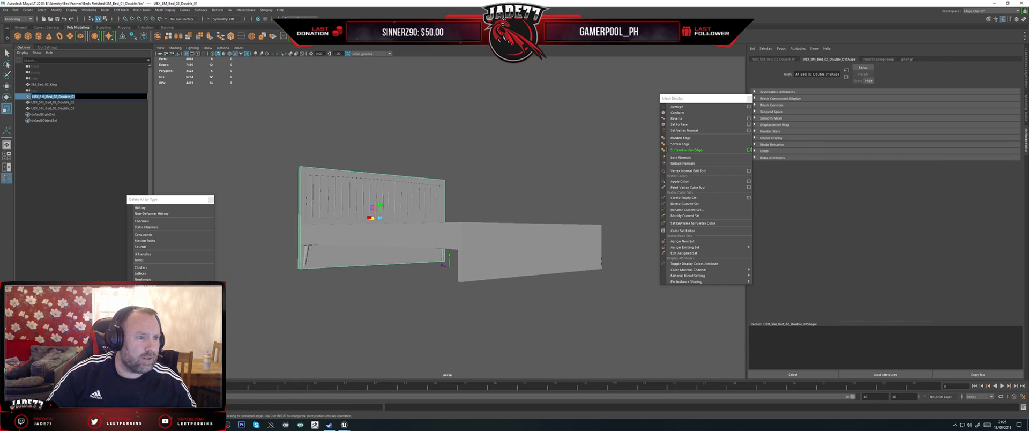
key(ctrl+v)
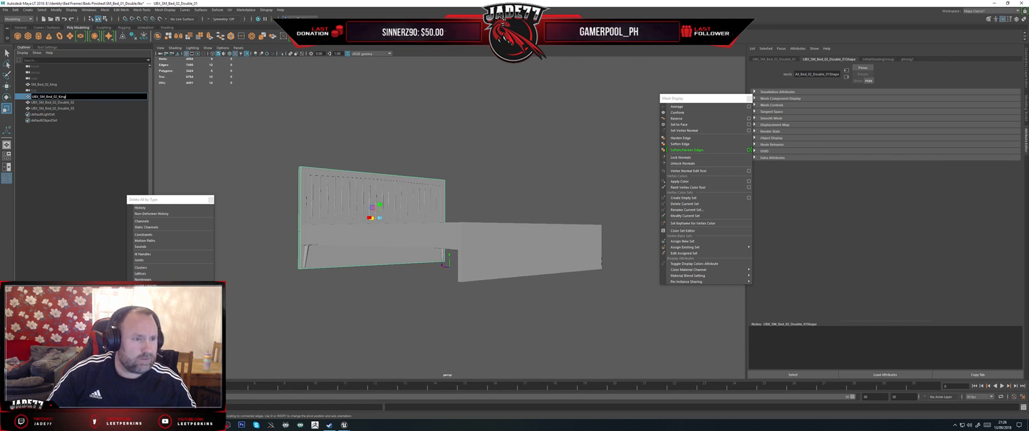
key(Return)
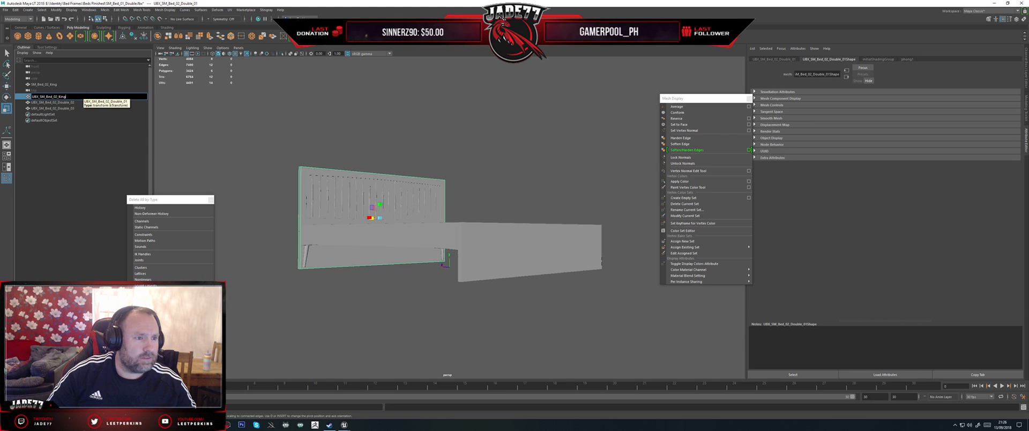
double_click(59, 96)
key(Return)
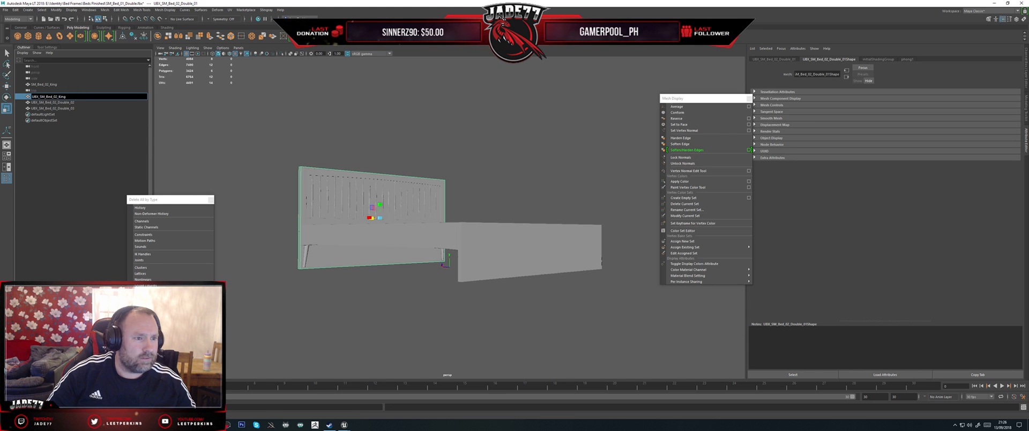
text(_)
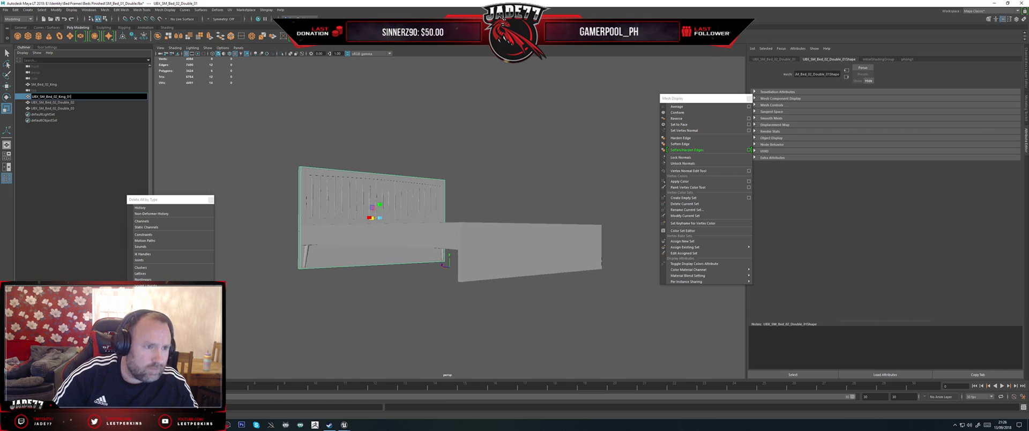
text(01)
key(Return)
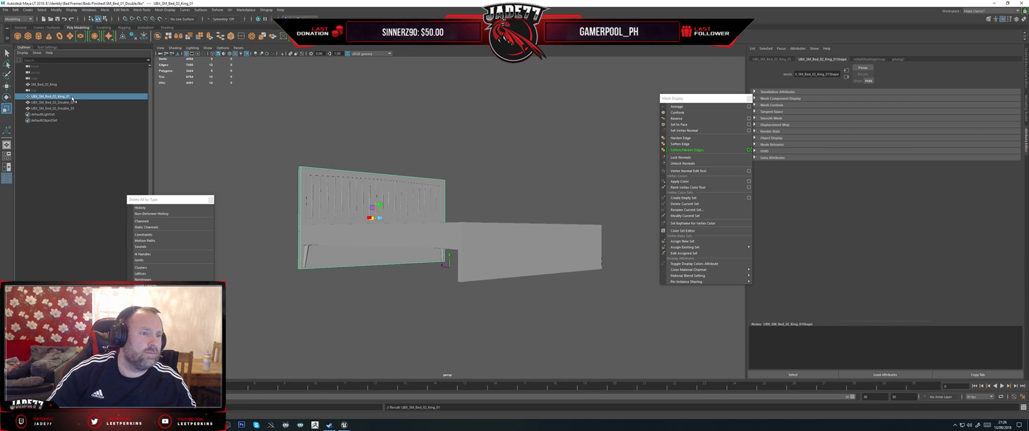
Step: Rename the other two collision boxes UBX_SM_Bed_02_King_02 and UBX_SM_Bed_02_King_03
double_click(61, 102)
text(UBX_SM_Bed_02_King_01)
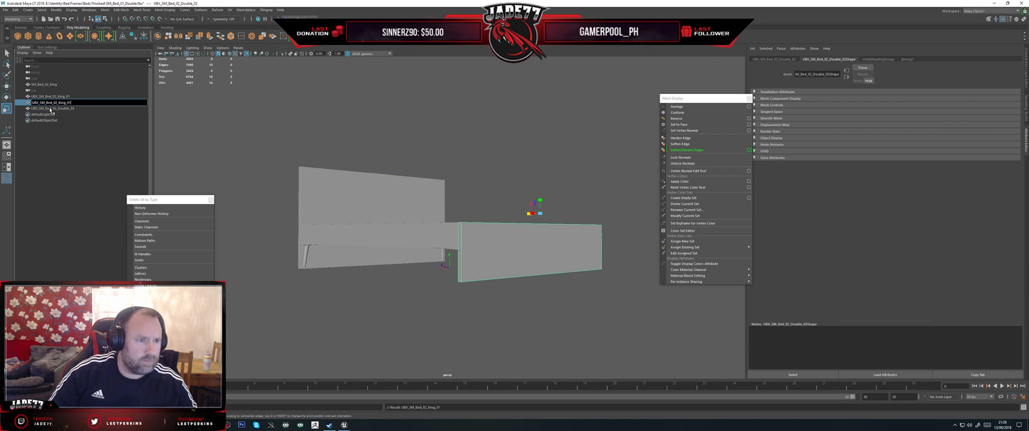
double_click(50, 109)
text(UBX_SM_Bed_02_King_01)
click(52, 114)
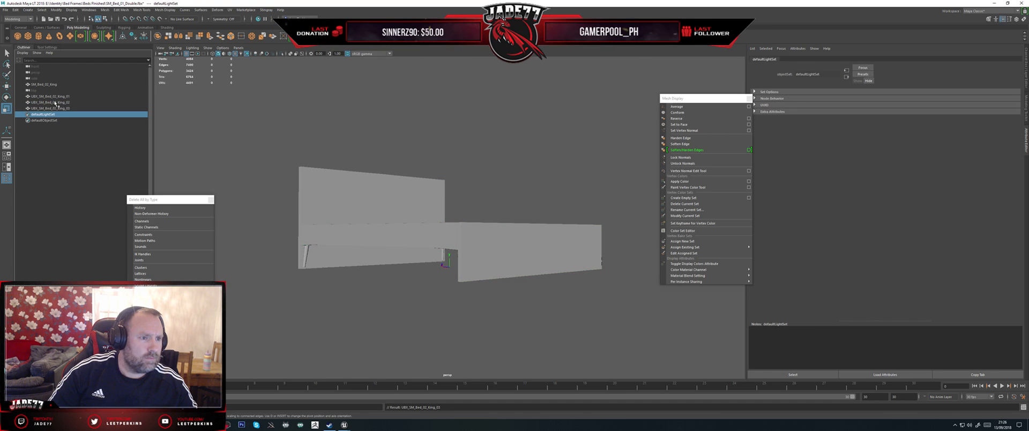
Step: Export the King bed mesh with its three UBX boxes, overwriting SM_Bed_02_King.fbx in Beds Finished
click(56, 97)
shift+click(53, 108)
ctrl+click(44, 84)
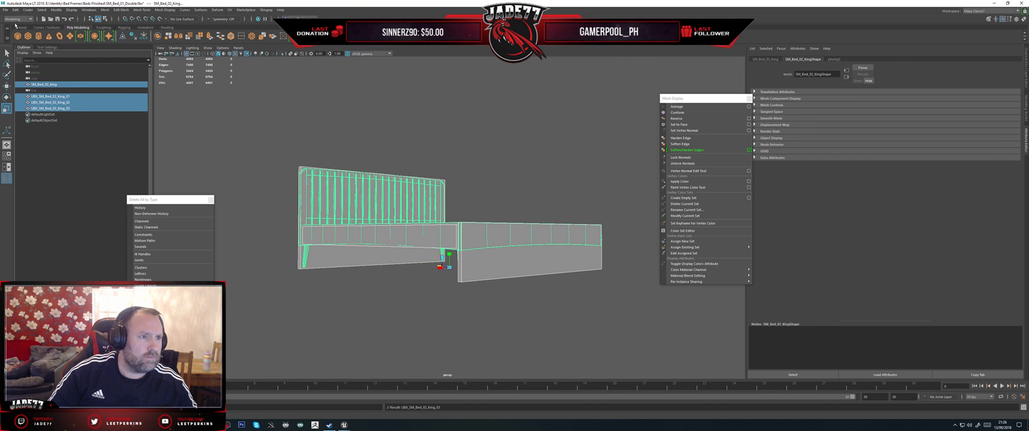
click(5, 10)
click(25, 82)
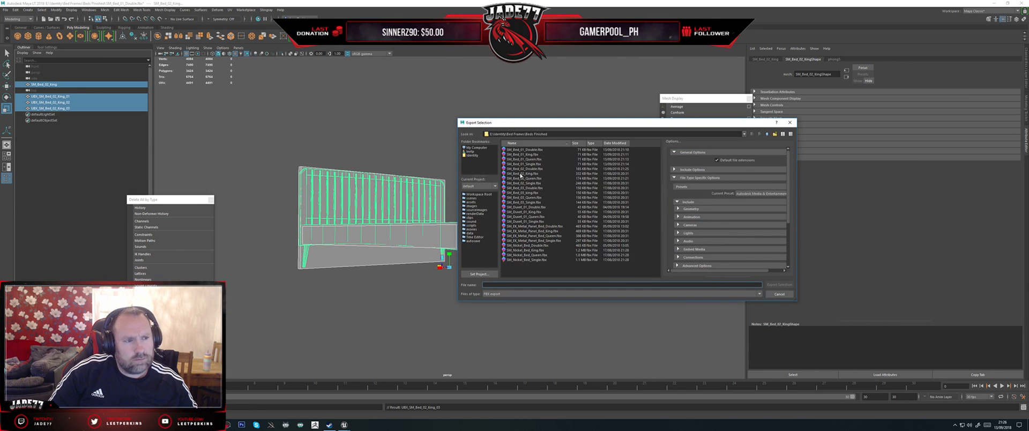
double_click(521, 175)
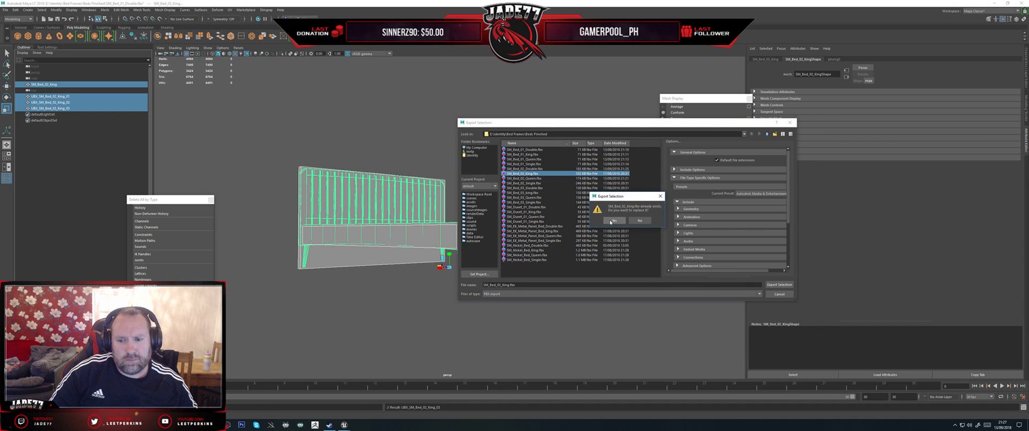
Step: Switch to Unreal Engine, reimport SM_Bed_02_King from the new FBX and inspect its collision
click(344, 424)
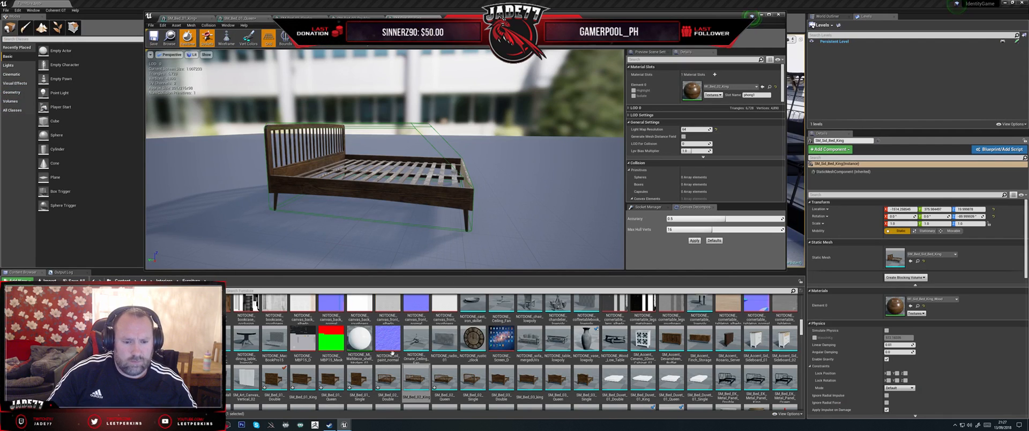
right_click(419, 379)
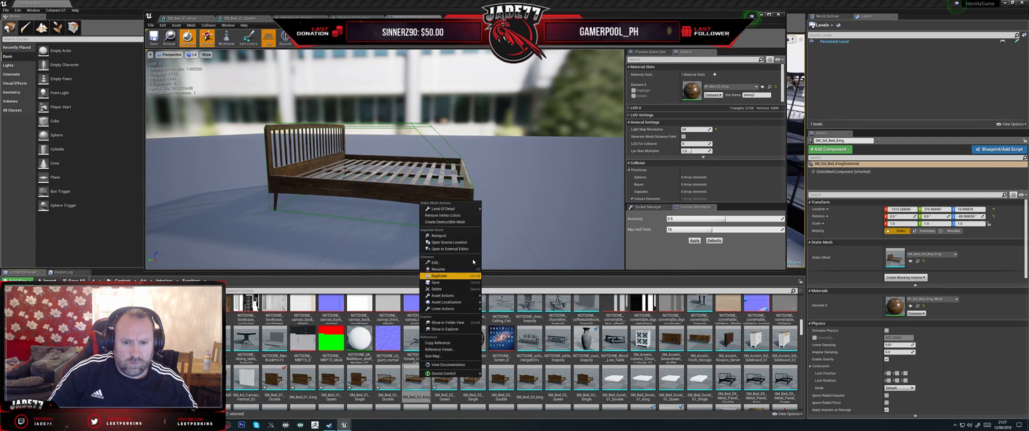
click(445, 235)
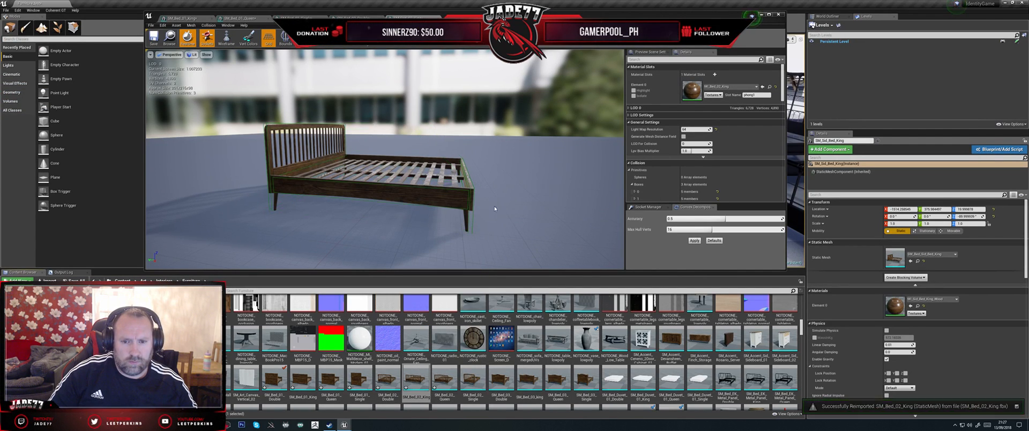
alt+drag(492, 230, 427, 223)
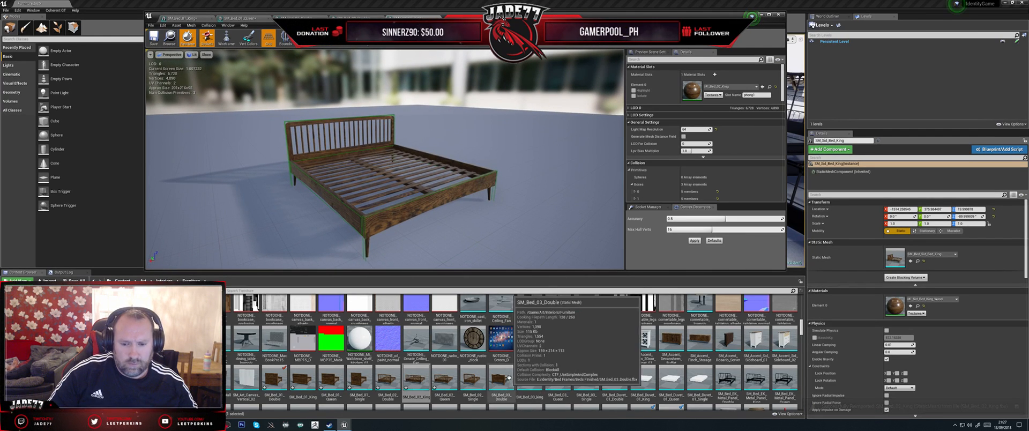
Step: Open the SM_Bed_02_Single mesh to inspect it from the side, and return to Maya
double_click(476, 370)
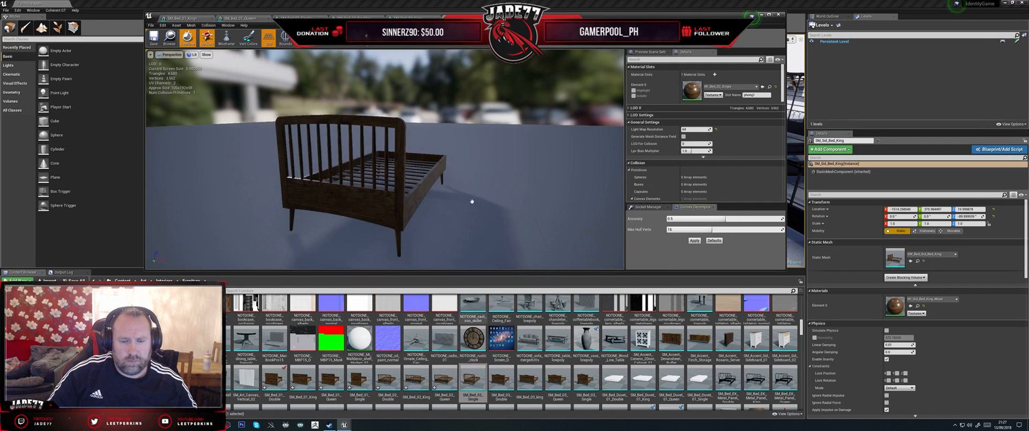
alt+drag(473, 202, 423, 223)
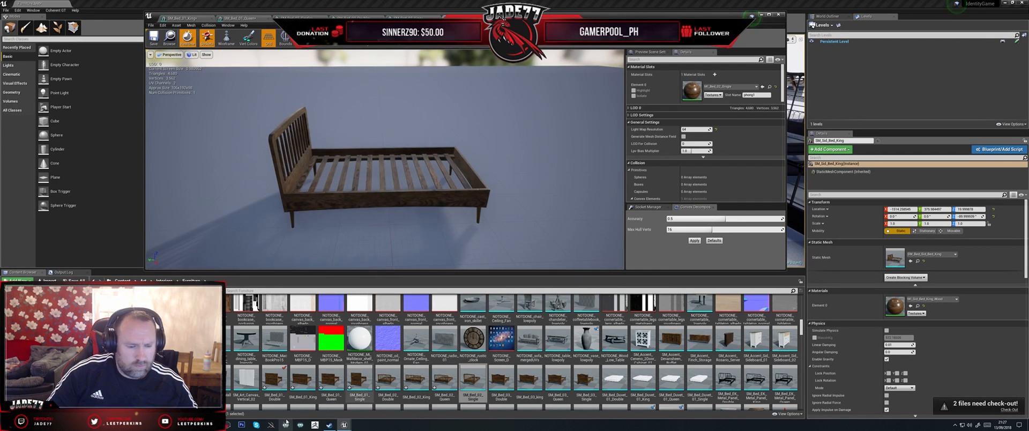
key(alt+Tab)
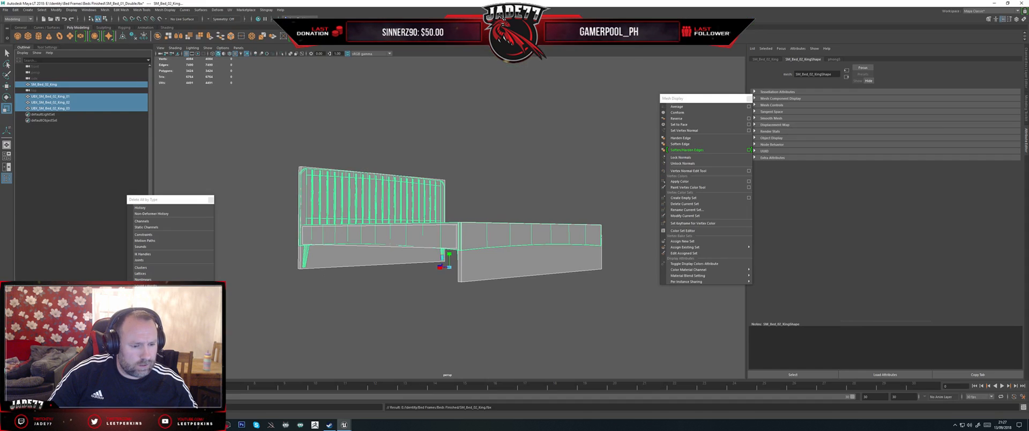
Step: Delete the King bed mesh, keeping its three UBX boxes, and import SM_Bed_02_Single.fbx from Beds Finished
click(89, 88)
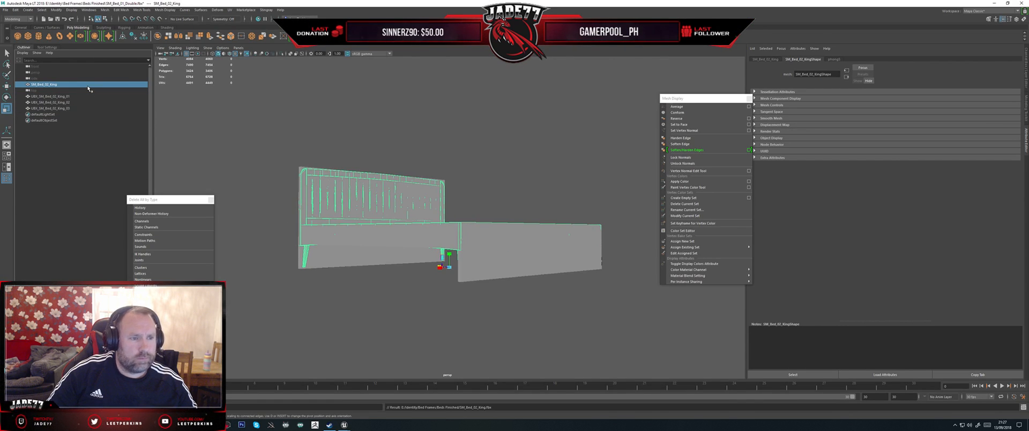
key(Delete)
click(6, 10)
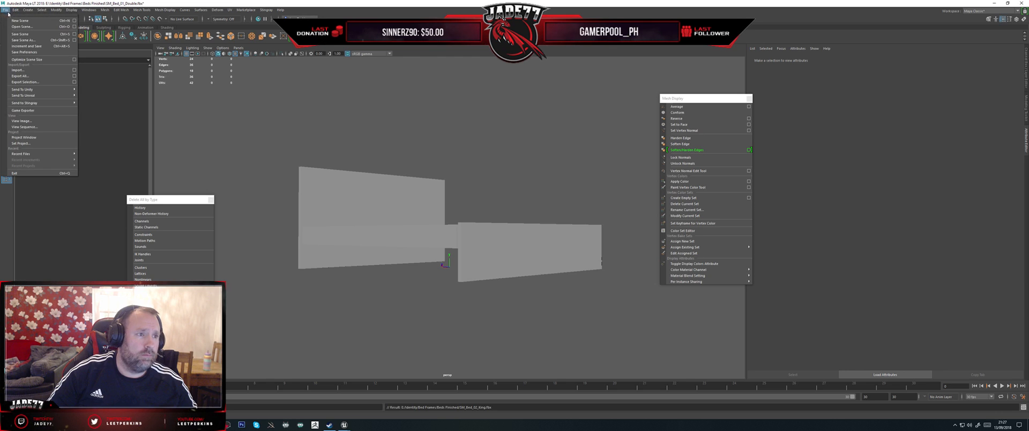
click(18, 70)
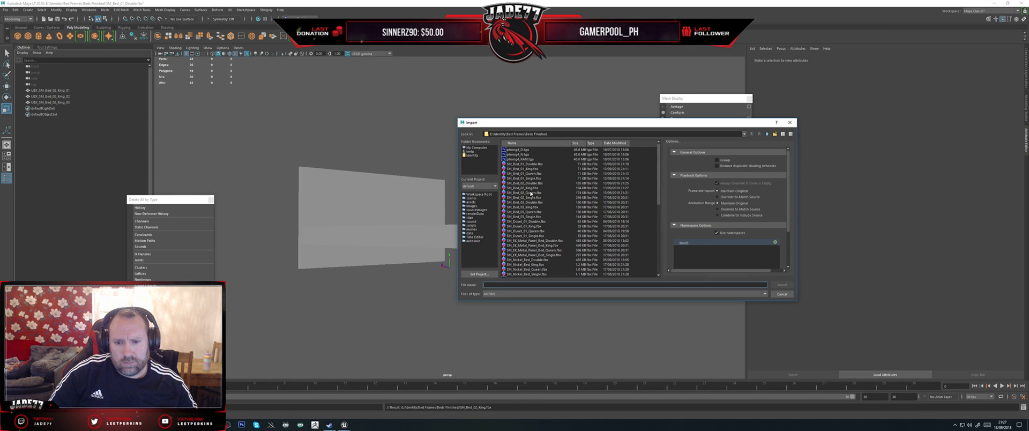
double_click(529, 198)
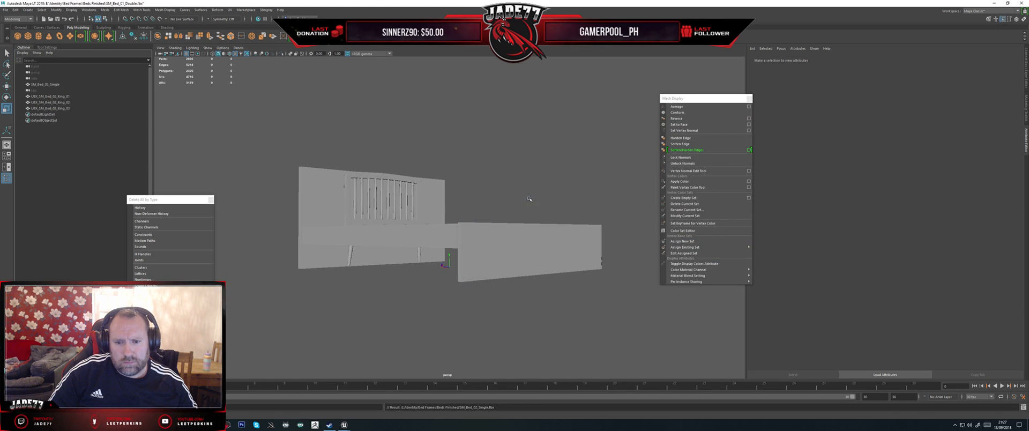
Step: Scale all three UBX collision boxes together across the bed to match the single frame's narrower width
alt+drag(259, 162, 245, 183)
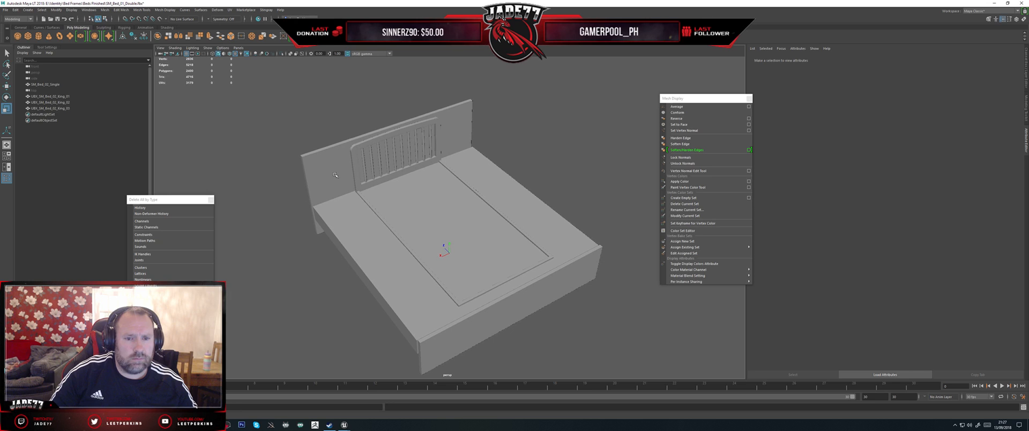
drag(319, 223, 332, 232)
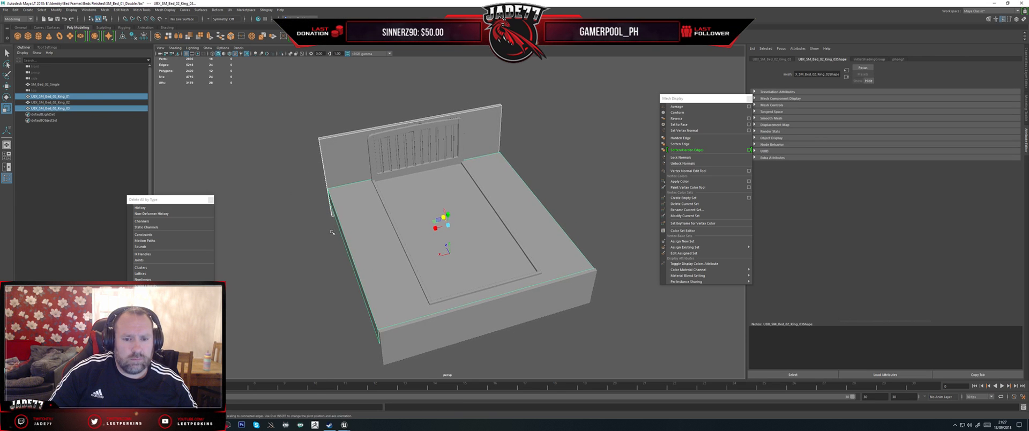
drag(436, 229, 440, 228)
key(ctrl+z)
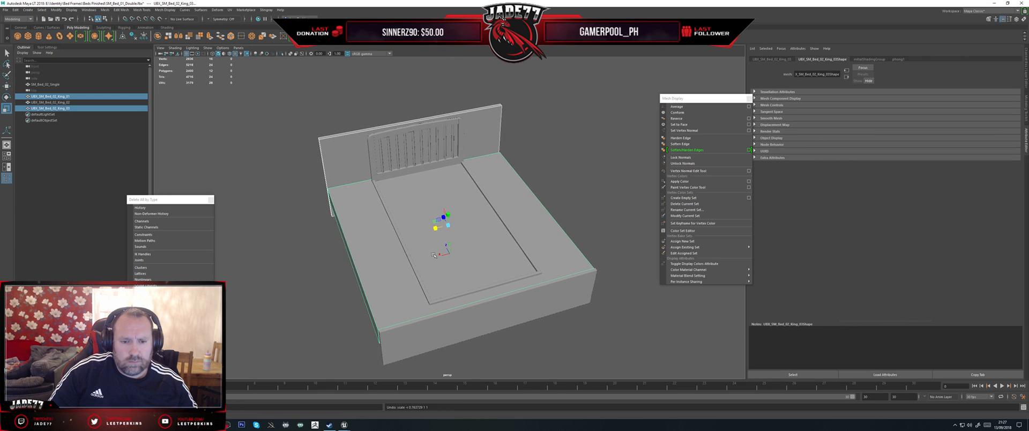
shift+click(454, 320)
drag(481, 292, 487, 292)
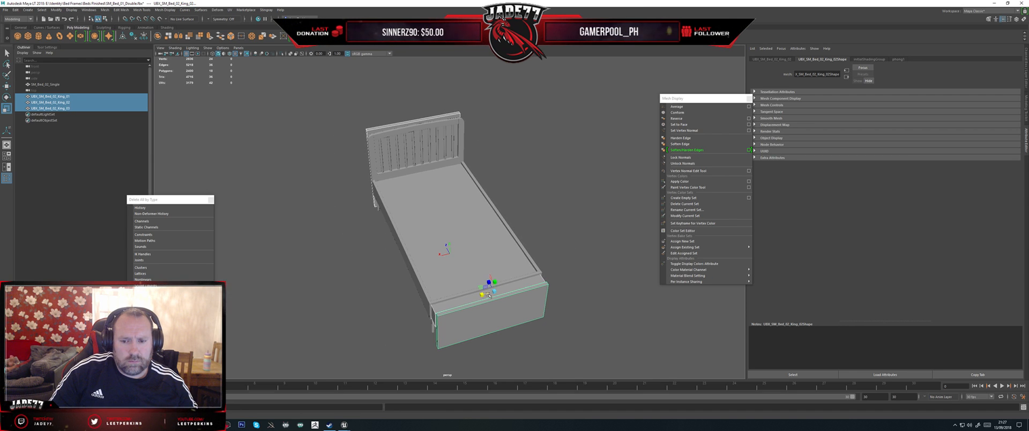
alt+drag(565, 254, 498, 263)
alt+drag(468, 290, 482, 291)
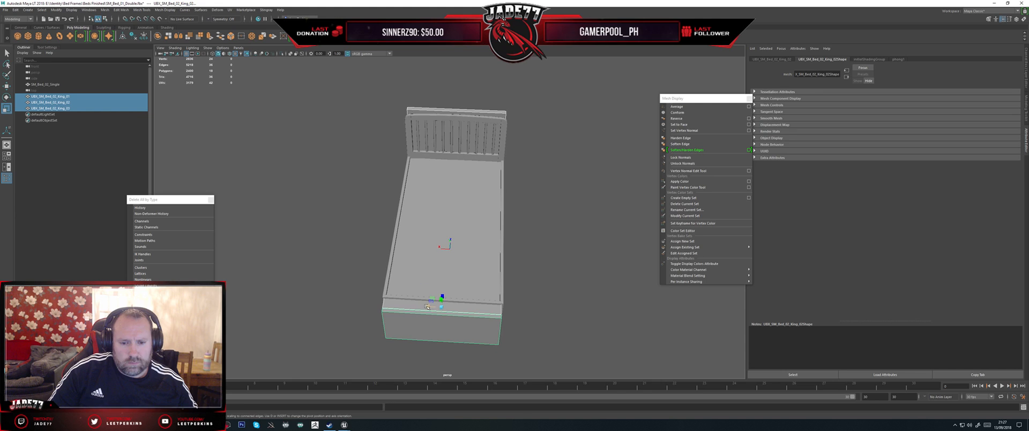
Step: Adjust the length and position of the bed-base collision box along the single bed frame
drag(427, 306, 395, 264)
click(392, 265)
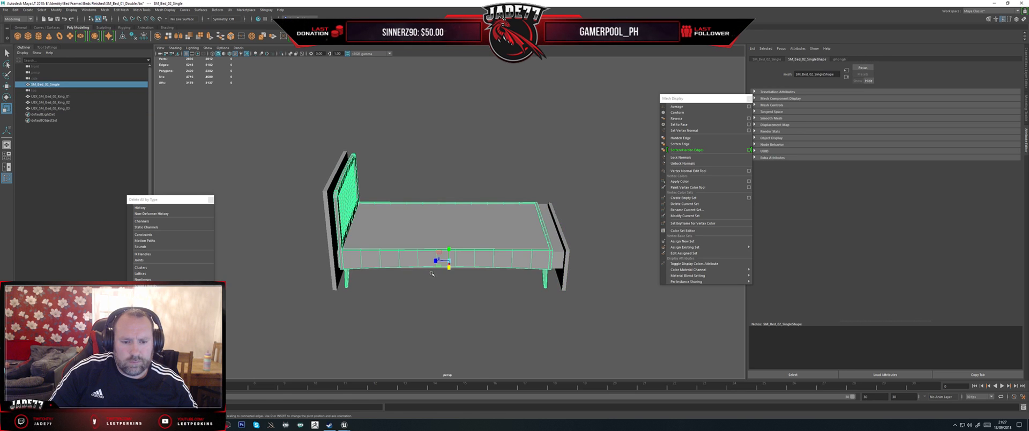
click(423, 227)
drag(435, 233, 430, 228)
key(w)
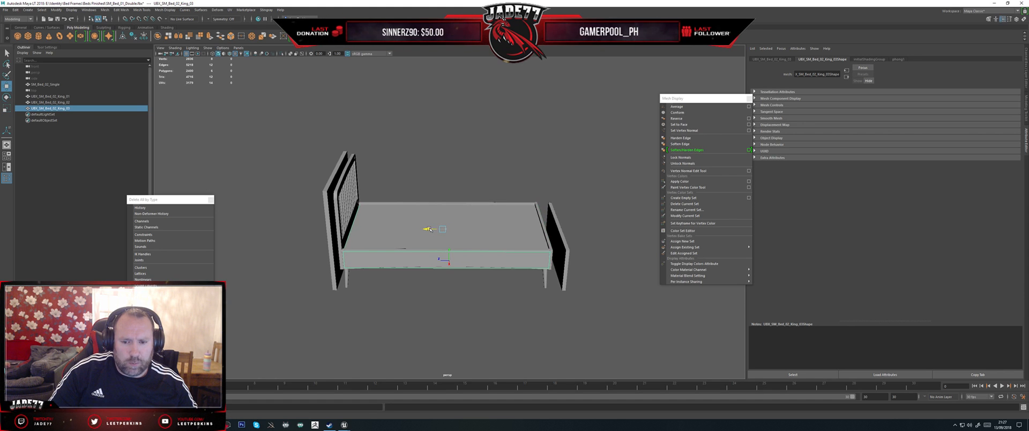
Step: Move the headboard collision box lengthwise so it encloses the single bed's headboard and rear legs
click(333, 245)
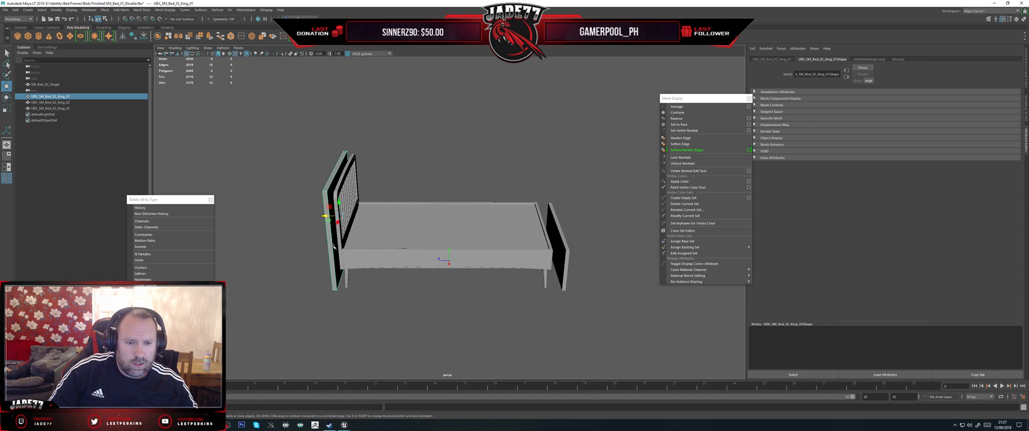
drag(323, 213, 332, 216)
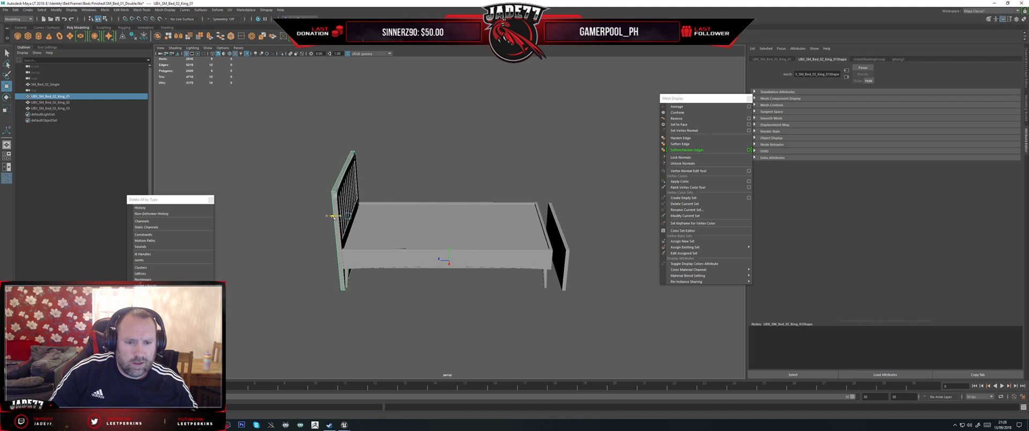
scroll(378, 260, up, 1)
alt+drag(378, 259, 385, 236)
scroll(330, 247, up, 1)
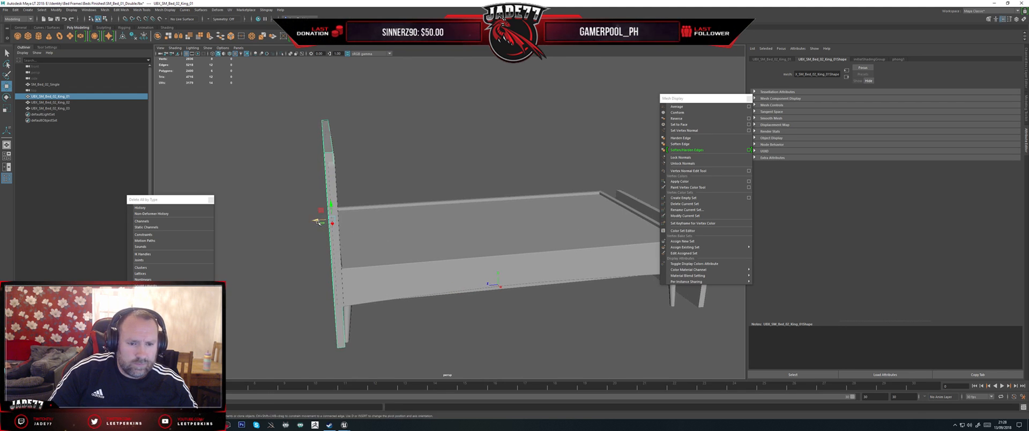
drag(318, 222, 391, 260)
Step: Refine the base collision box's length and position so it fits between the headboard and foot end
click(381, 255)
key(r)
drag(473, 234, 474, 234)
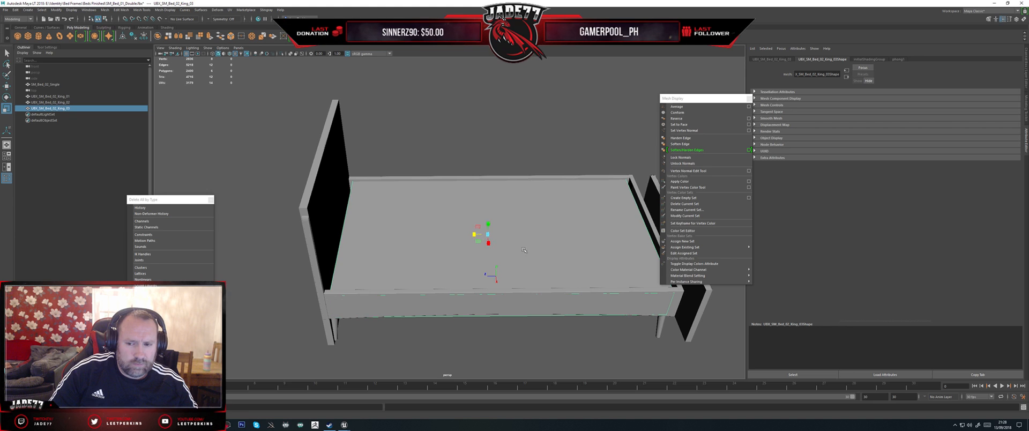
alt+middle_drag(473, 234, 423, 240)
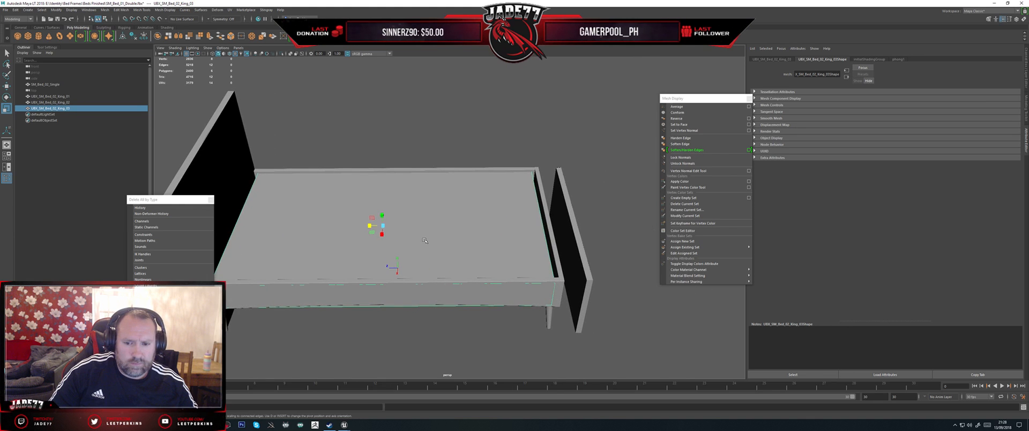
key(w)
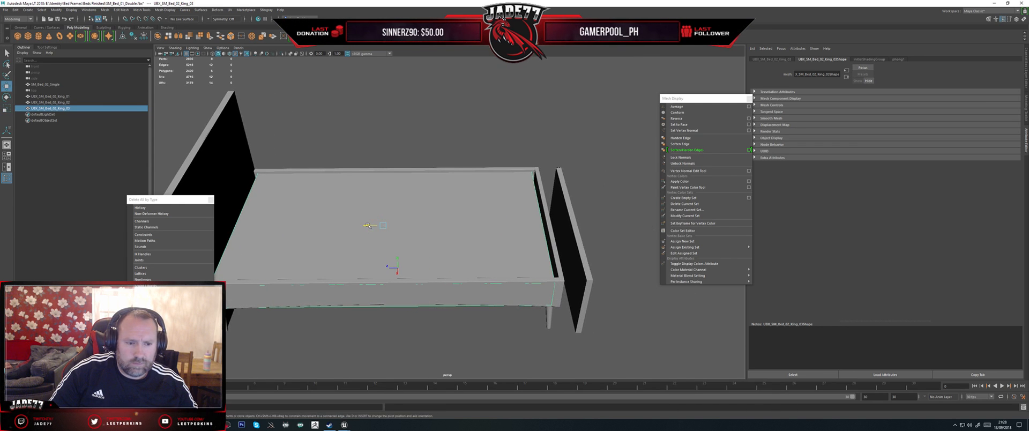
drag(368, 225, 365, 227)
Step: Move the footboard collision box inward onto the foot end of the single bed
alt+middle_drag(530, 245, 466, 243)
click(494, 230)
drag(484, 202, 460, 202)
Step: Select the base collision box again, fine-tune its lengthwise placement and check the boxes' fit around the bed
click(388, 218)
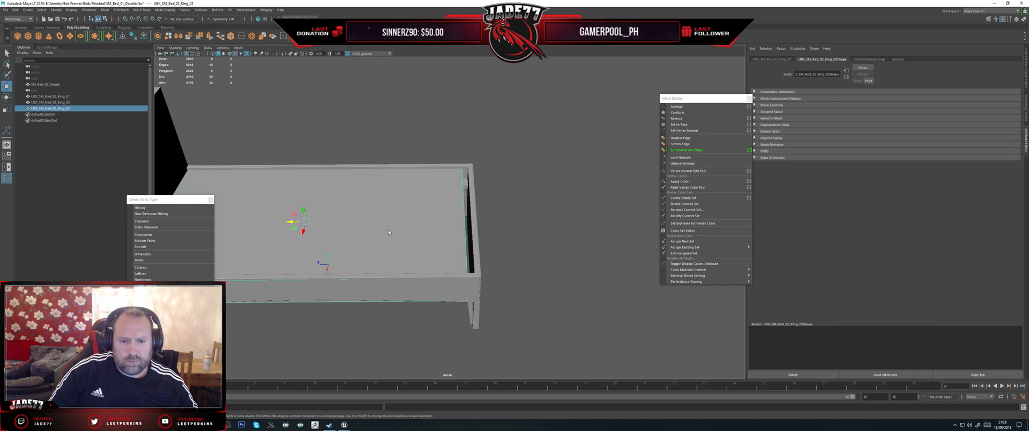
right_drag(388, 218, 355, 219)
drag(384, 325, 523, 124)
drag(452, 224, 452, 228)
right_drag(419, 222, 450, 214)
scroll(503, 233, down, 5)
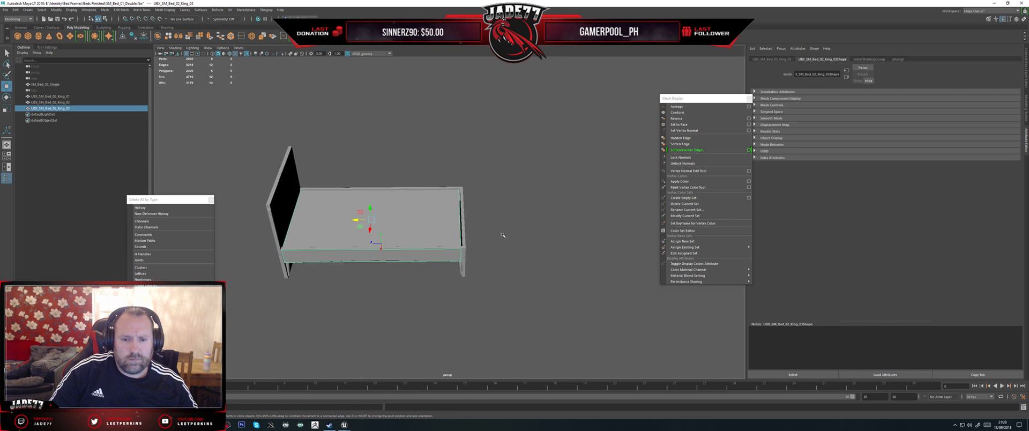
Step: Rename the headboard collision box UBX_SM_Bed_02_Single_01, reusing the Single mesh's name
click(52, 86)
double_click(51, 86)
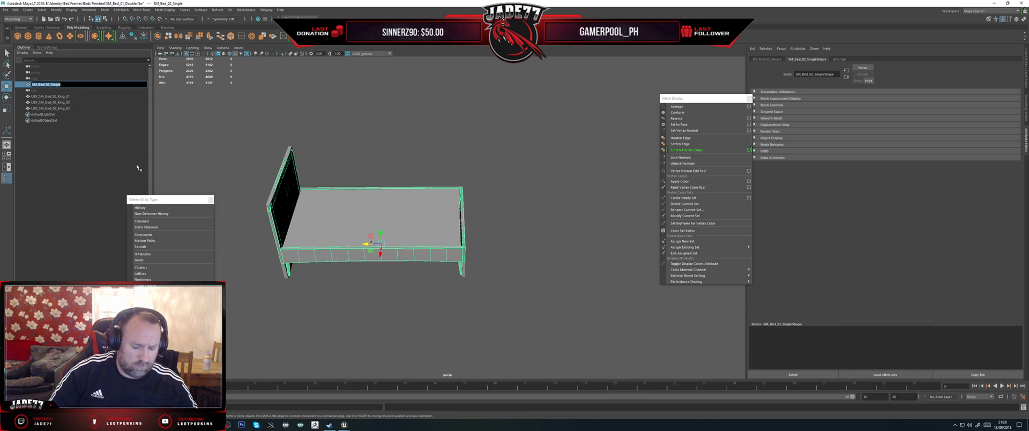
double_click(51, 97)
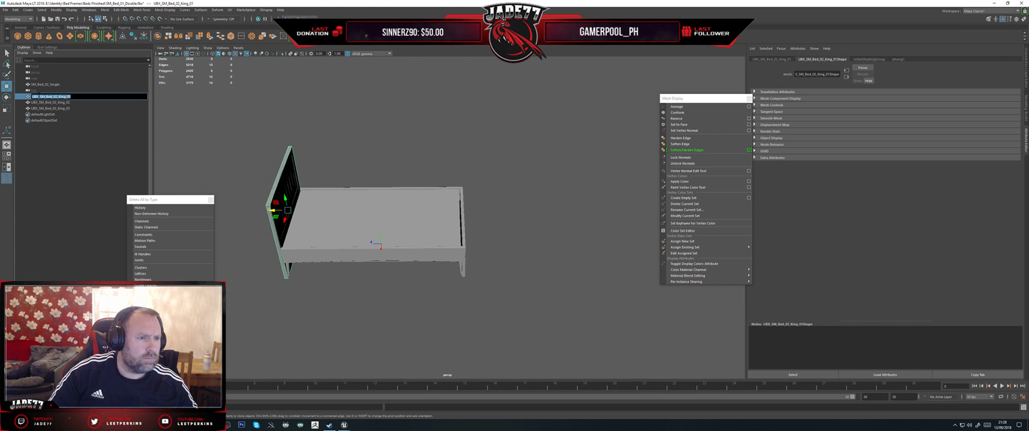
click(39, 97)
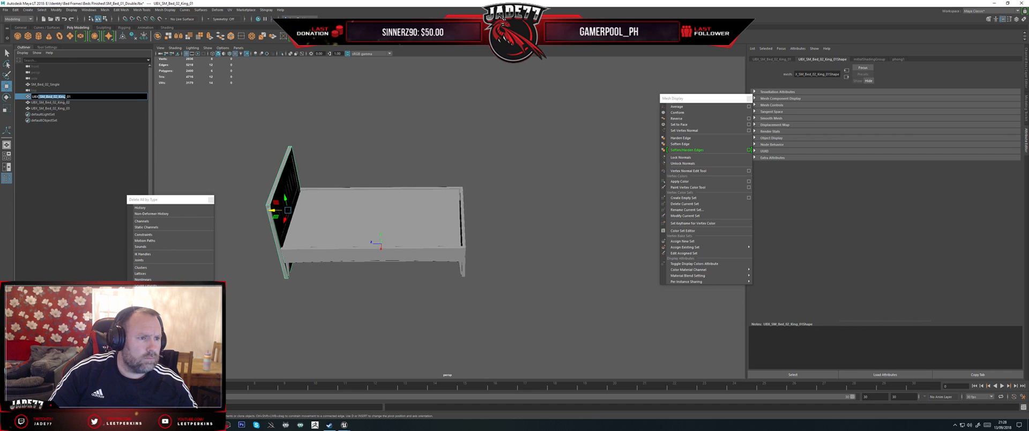
drag(38, 96, 46, 96)
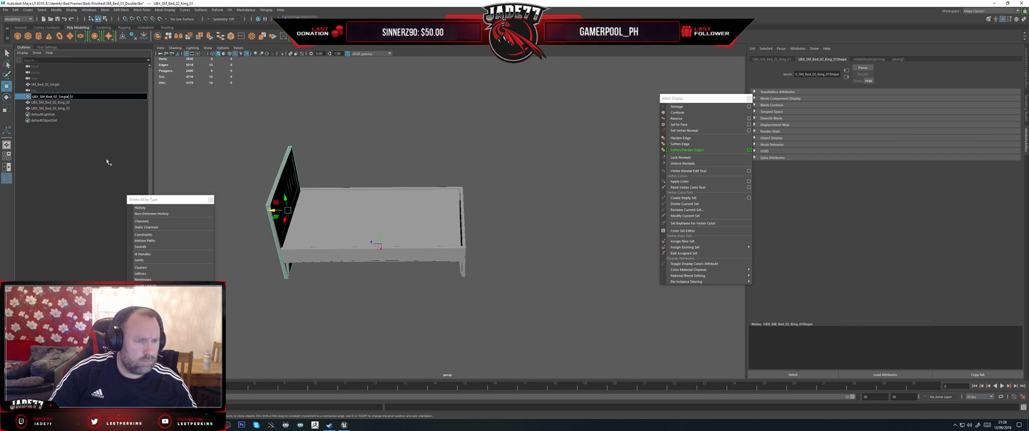
key(Return)
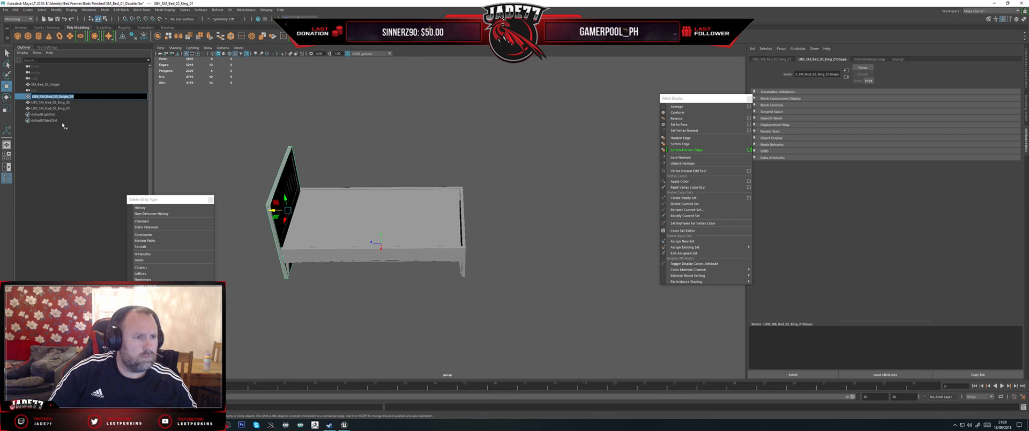
key(Return)
Step: Rename the footboard and base collision boxes UBX_SM_Bed_02_Single_02 and UBX_SM_Bed_02_Single_03
double_click(57, 101)
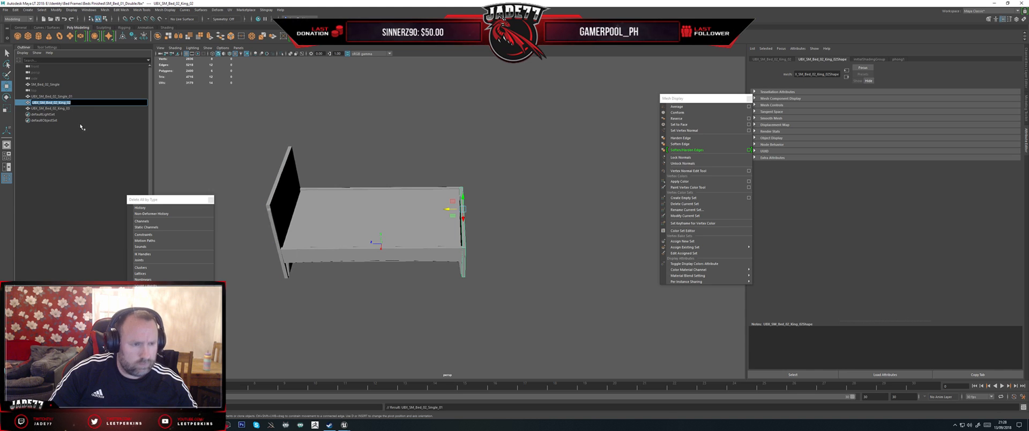
double_click(60, 108)
click(71, 102)
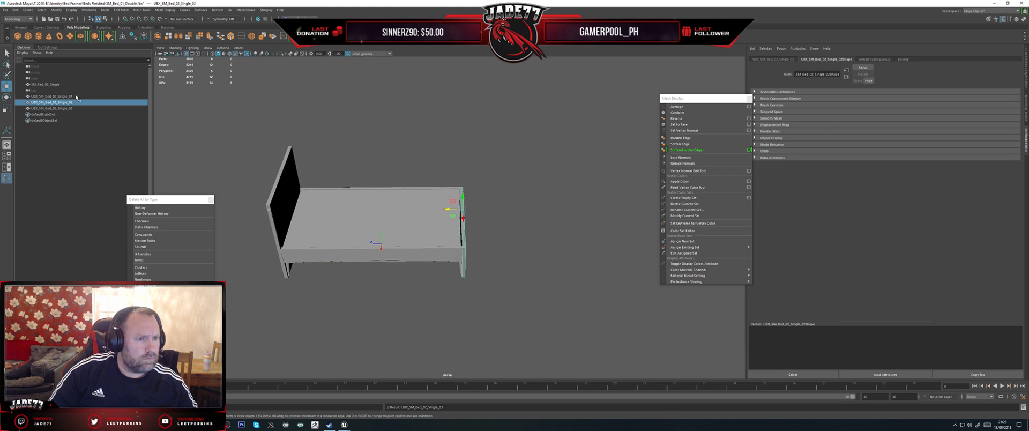
Step: Export the Single bed mesh with its three UBX boxes, overwriting SM_Bed_02_Single.fbx in Beds Finished
drag(511, 294, 231, 122)
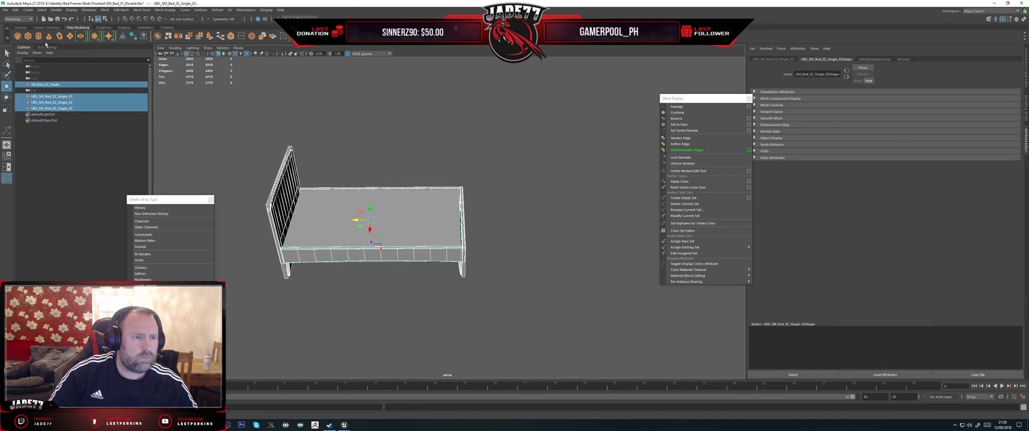
click(5, 9)
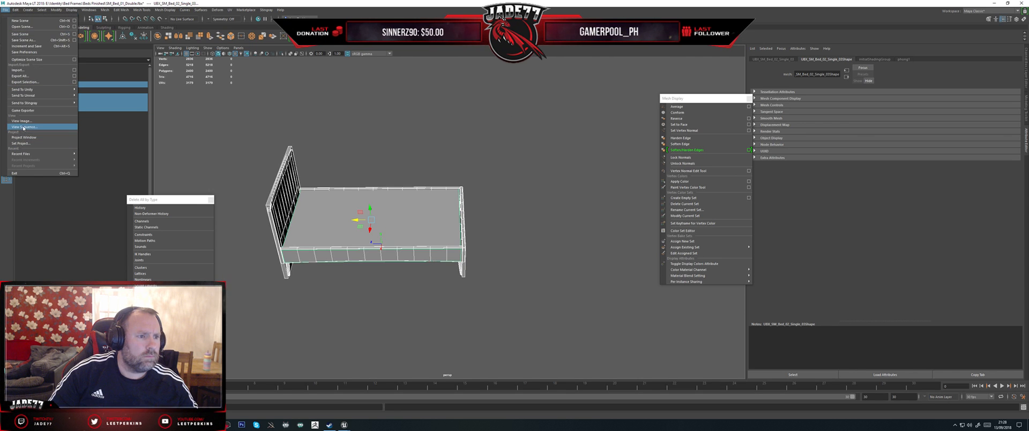
click(27, 82)
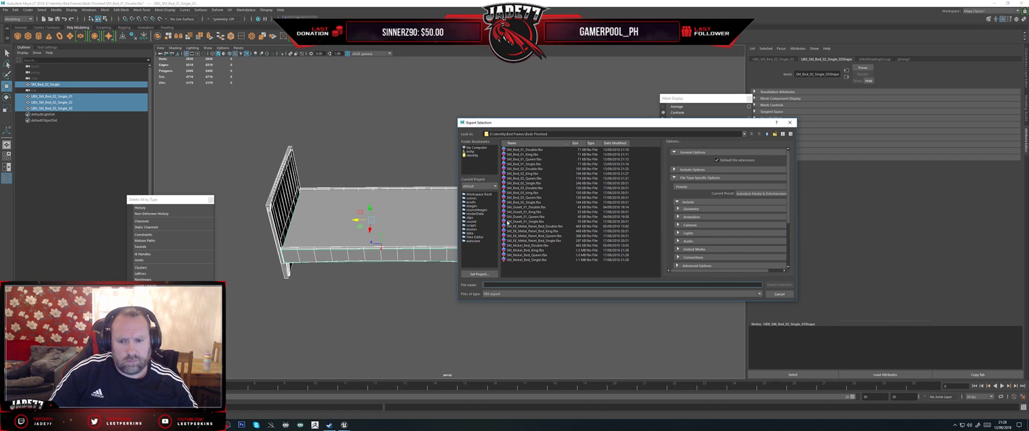
double_click(537, 184)
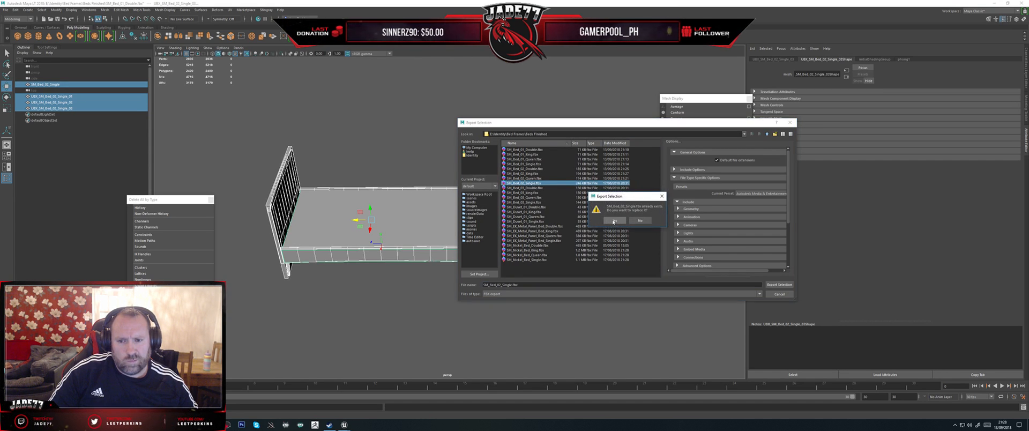
click(614, 221)
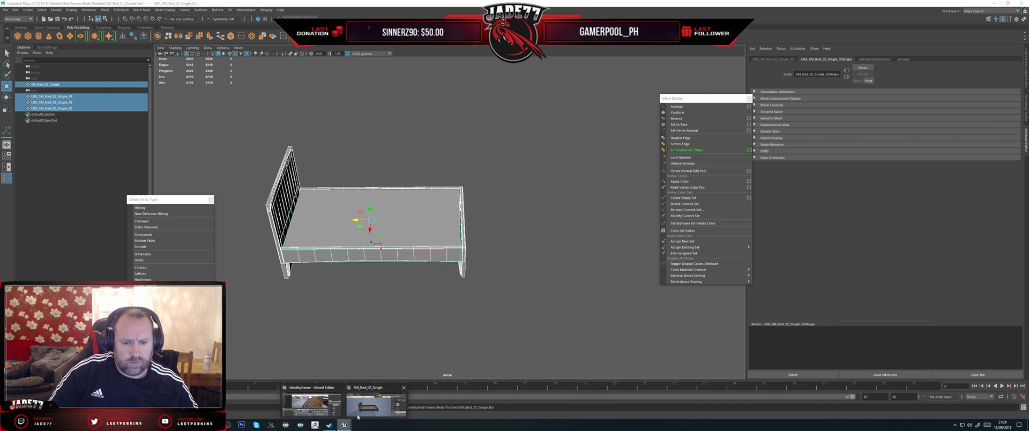
Step: Switch to Unreal Editor and reimport the SM_Bed_02_Single static mesh from its source file
click(344, 424)
right_click(485, 381)
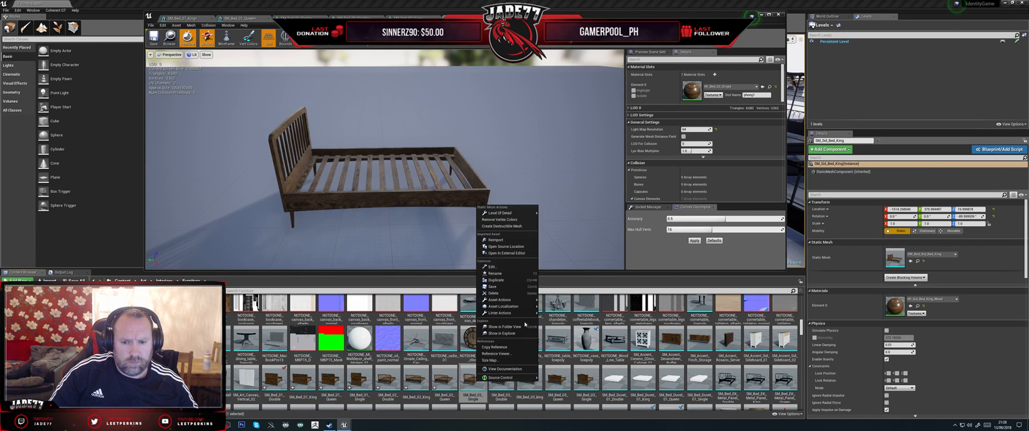
mouse_move(524, 307)
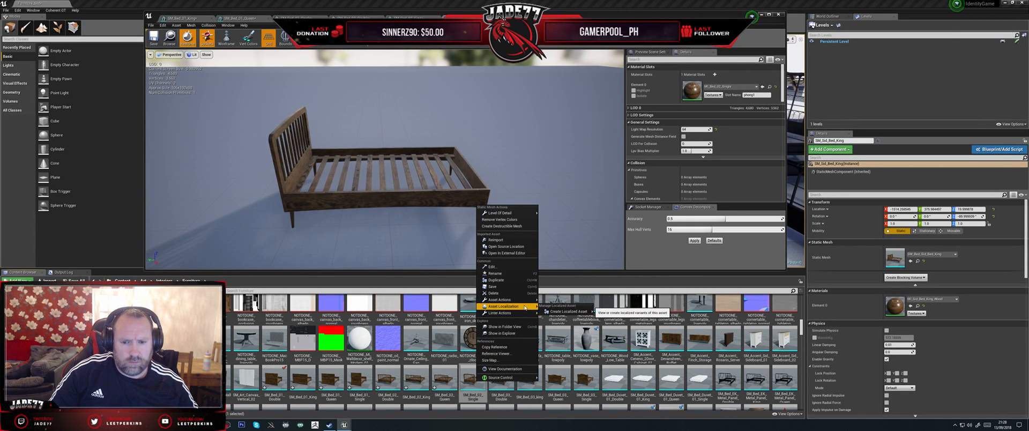
click(497, 240)
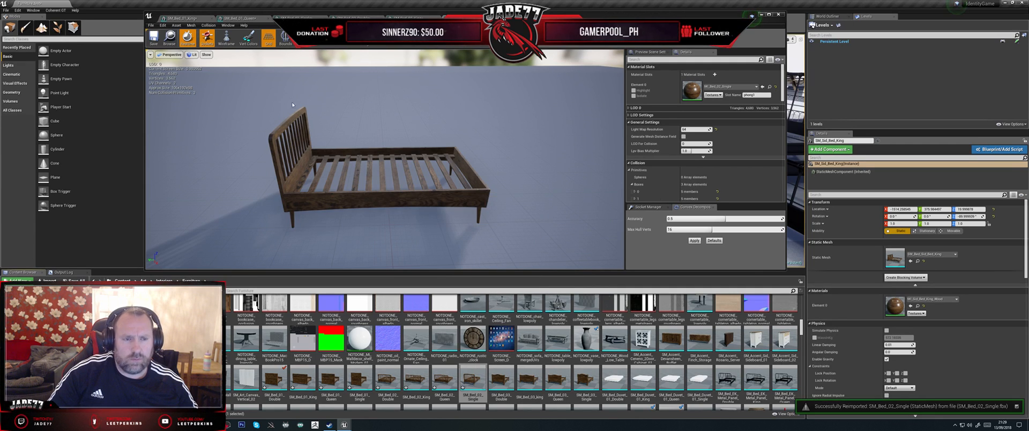
Step: Show the Single bed's simple collision to check its fit, and open SM_Bed_03_Double to inspect its mesh
click(310, 41)
click(316, 53)
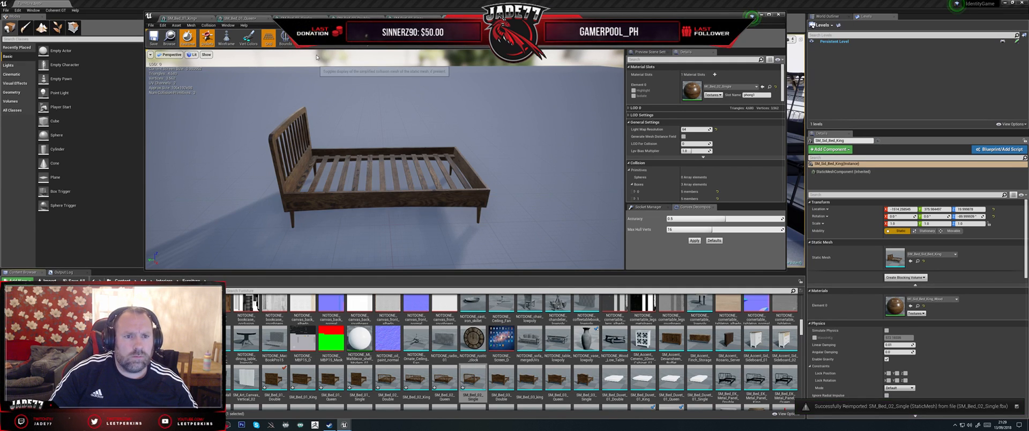
drag(384, 161, 190, 156)
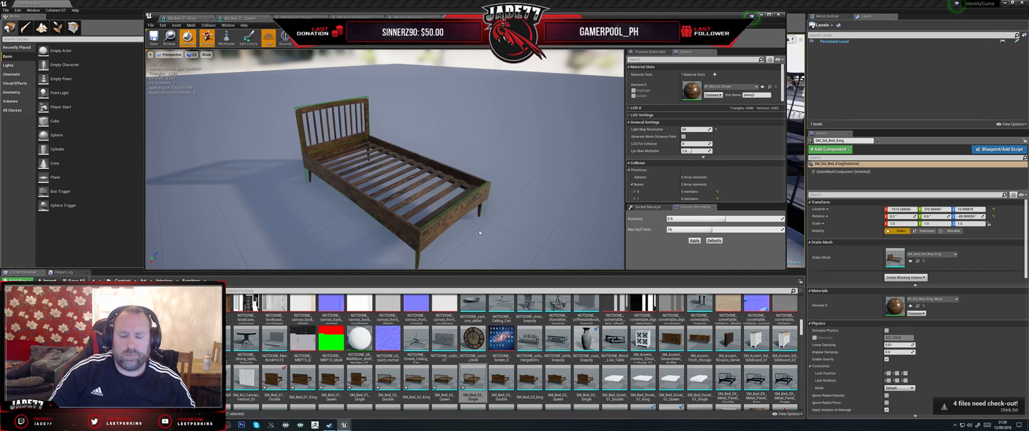
double_click(507, 380)
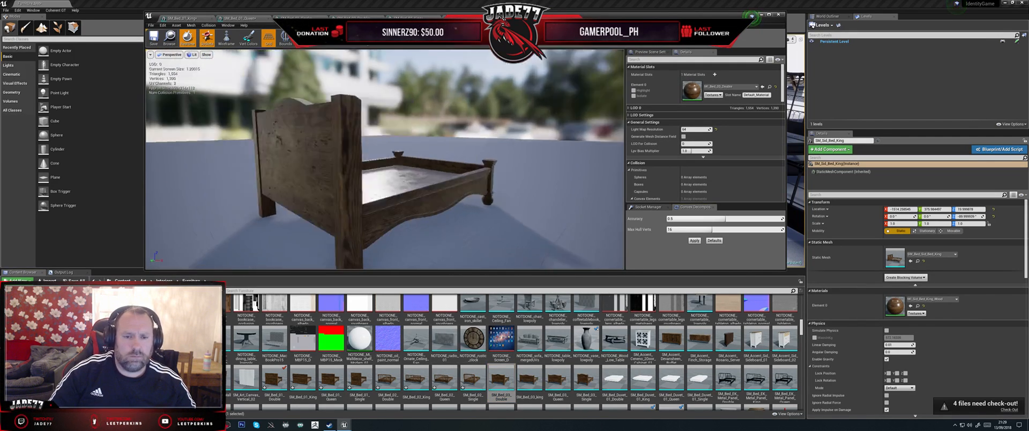
mouse_move(500, 207)
mouse_down()
mouse_move(364, 228)
mouse_move(499, 207)
mouse_up()
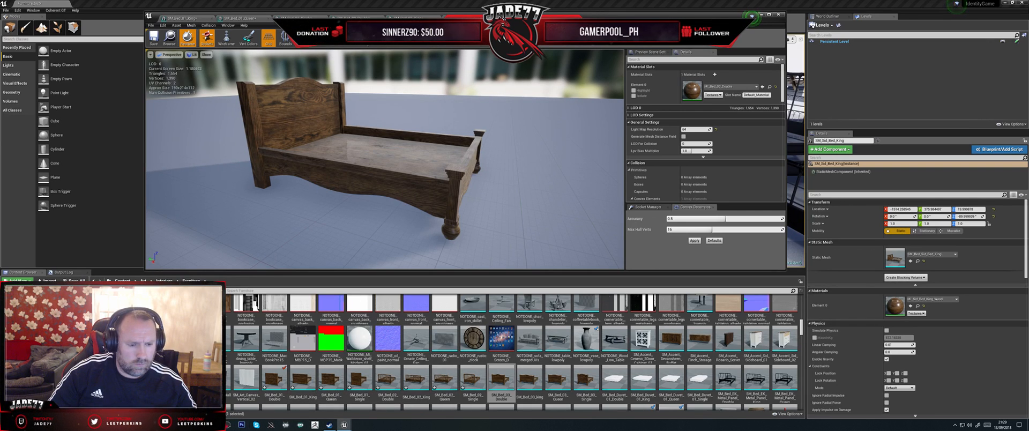
Step: Switch to Maya and delete the SM_Bed_02_Single mesh, keeping its three UBX boxes
key(alt+Tab)
click(80, 87)
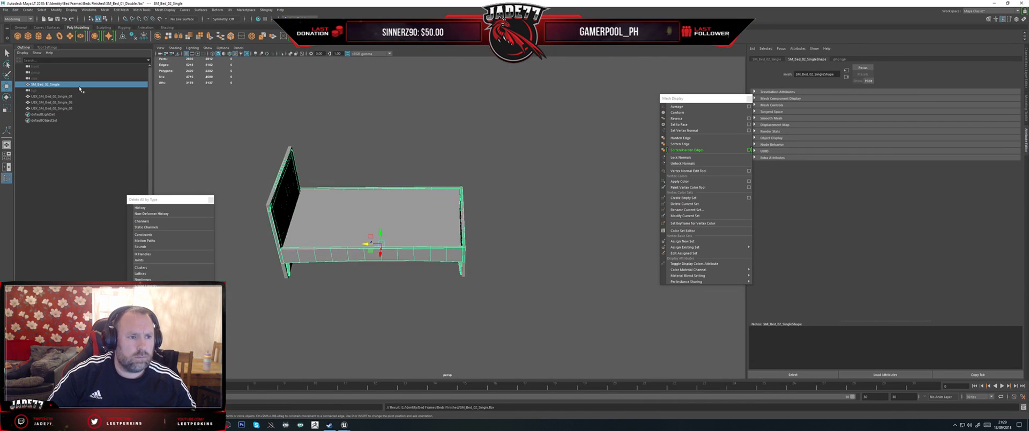
key(Delete)
Step: Import SM_Bed_03_Double.fbx from the Beds Finished folder into the scene with the existing UBX boxes
click(6, 9)
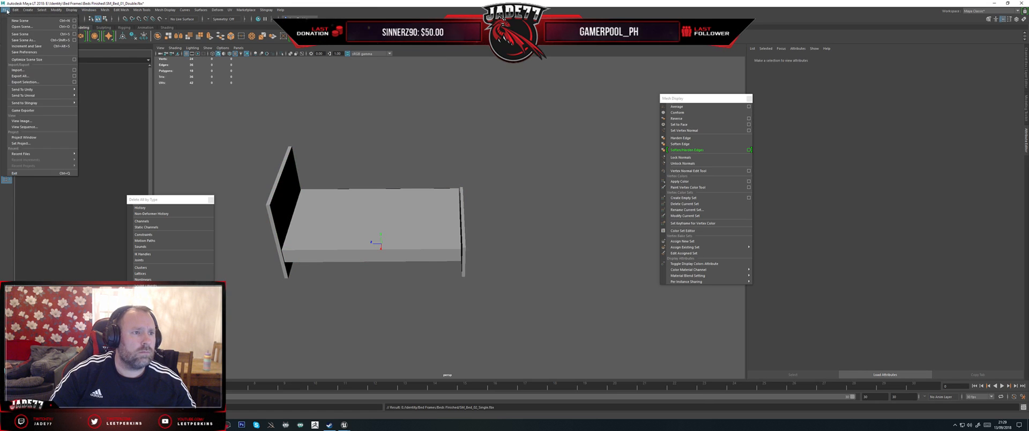
click(16, 69)
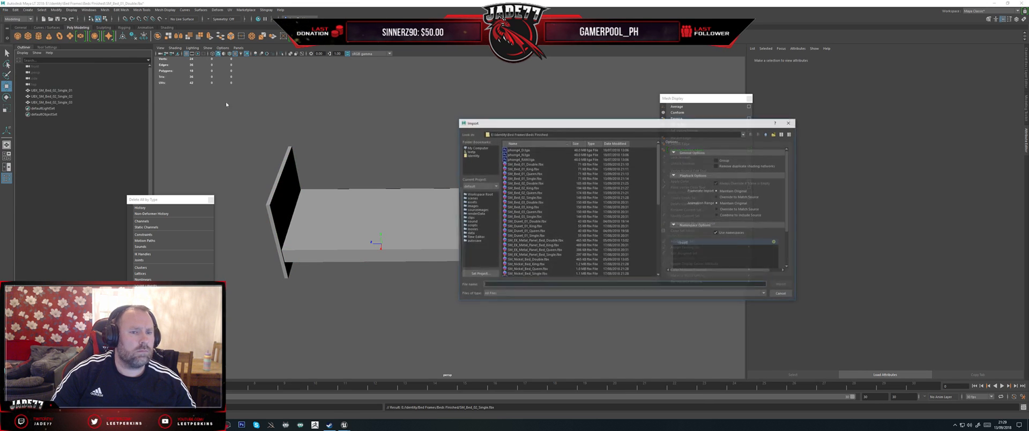
double_click(525, 202)
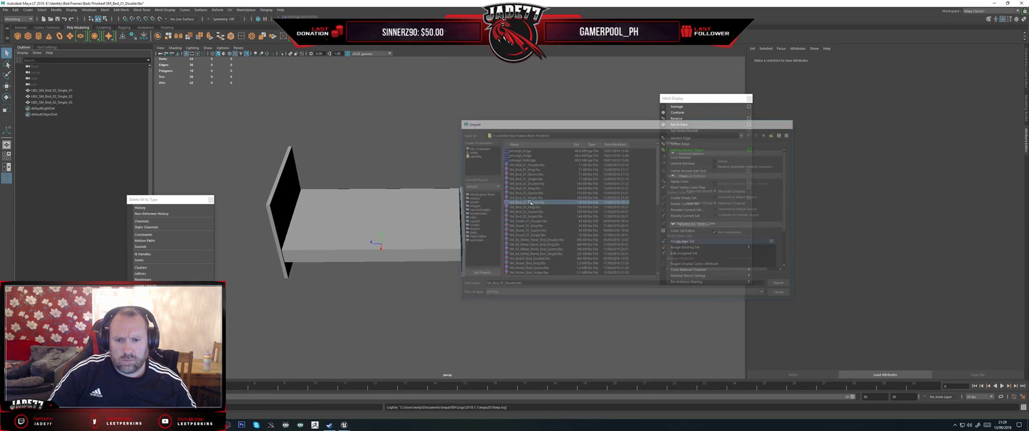
alt+drag(515, 201, 453, 190)
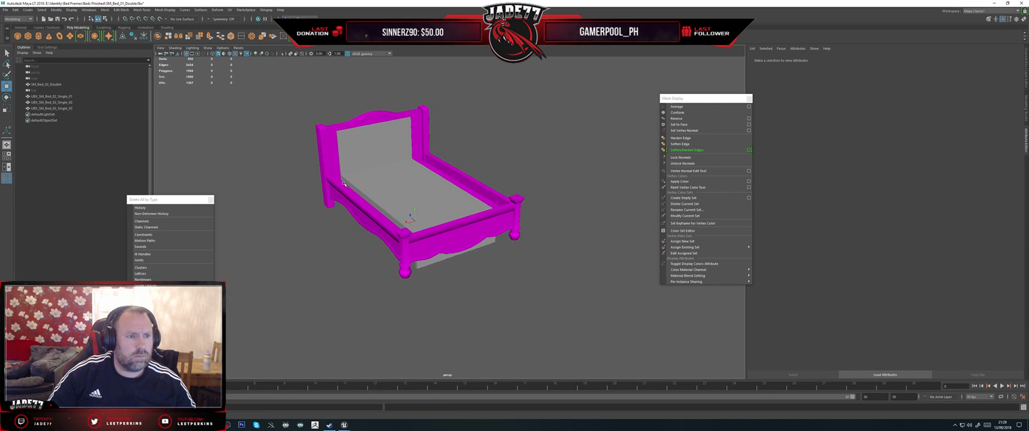
Step: Select all three UBX collision boxes together and scale them towards the Double bed's size
click(345, 150)
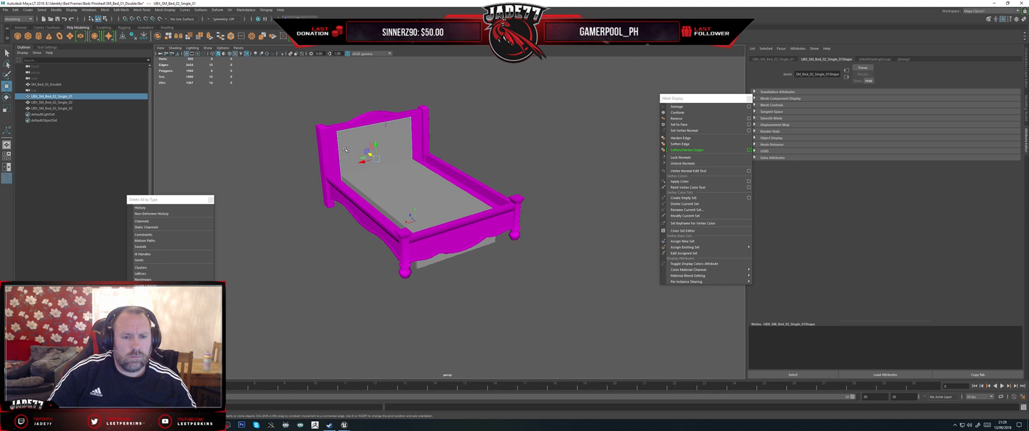
shift+click(64, 108)
alt+drag(370, 141, 342, 164)
key(r)
mouse_move(416, 173)
mouse_down()
mouse_move(391, 171)
mouse_move(401, 169)
mouse_up()
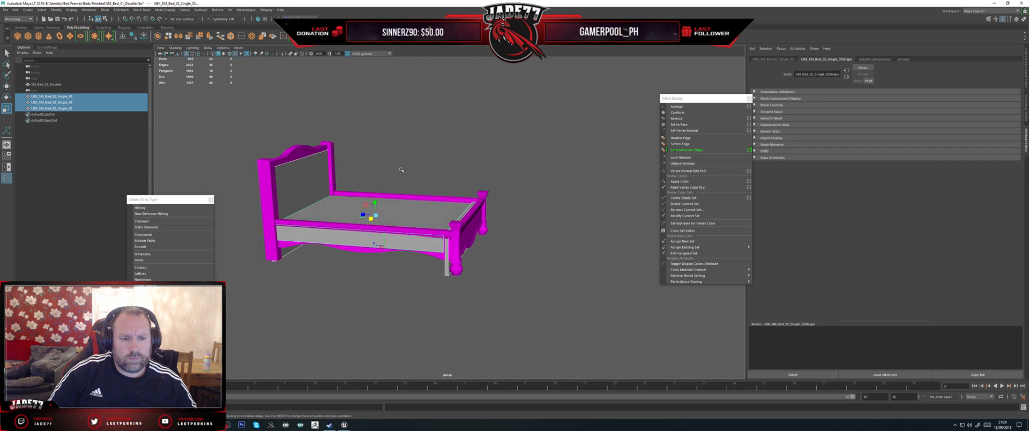
Step: Scale the headboard collision box across the bed's width and shift it sideways to match the headboard posts
click(310, 180)
alt+drag(455, 144, 351, 179)
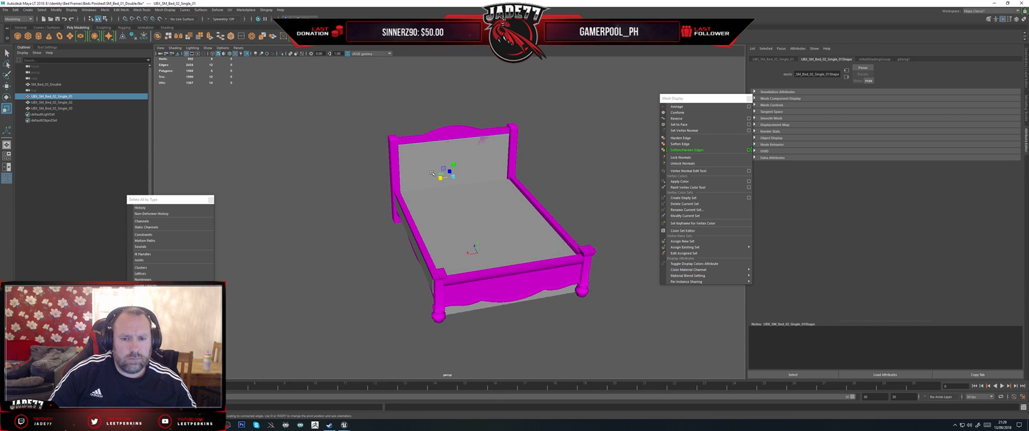
mouse_move(441, 178)
mouse_down()
mouse_move(466, 177)
mouse_move(450, 172)
mouse_move(445, 182)
mouse_move(485, 201)
mouse_move(436, 175)
mouse_up()
key(w)
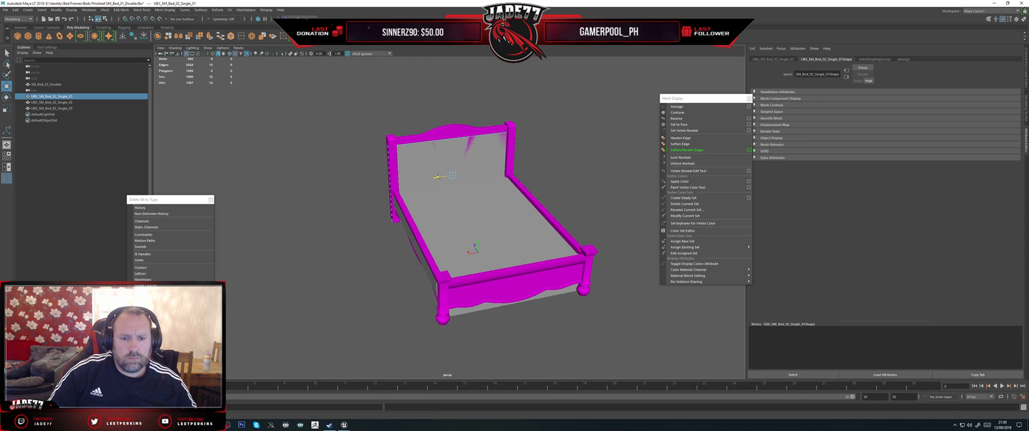
alt+drag(437, 176, 458, 159)
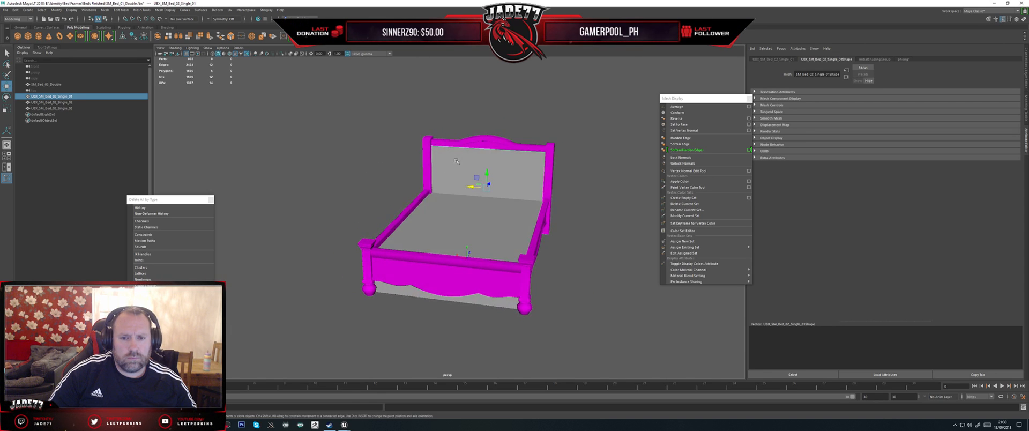
Step: Raise the top edges of the headboard collision box to the height of the headboard
right_click(458, 160)
click(457, 143)
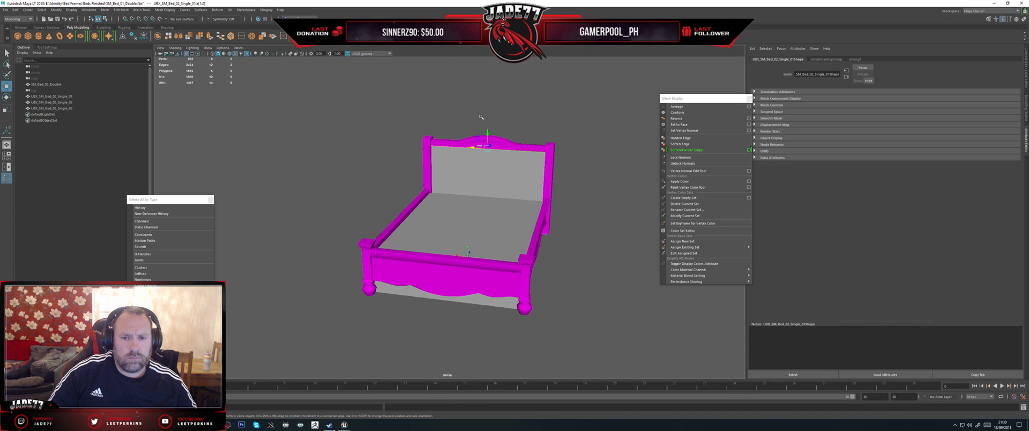
click(488, 128)
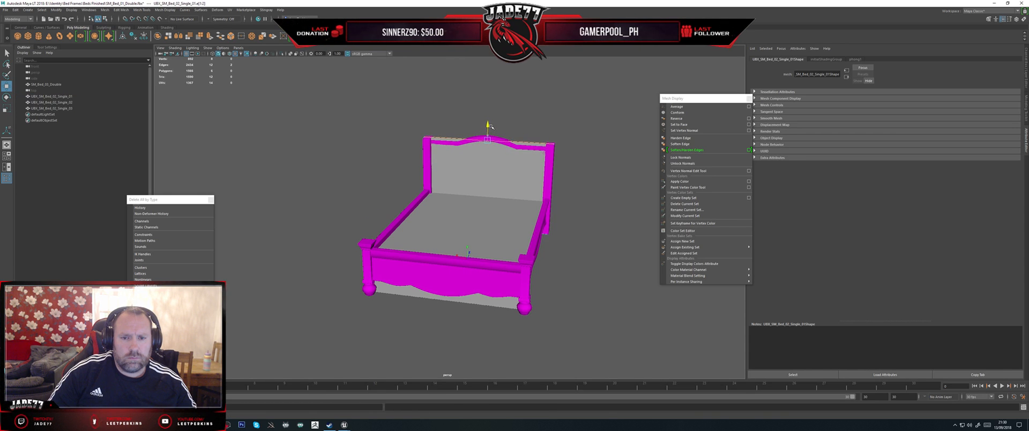
alt+drag(490, 125, 517, 168)
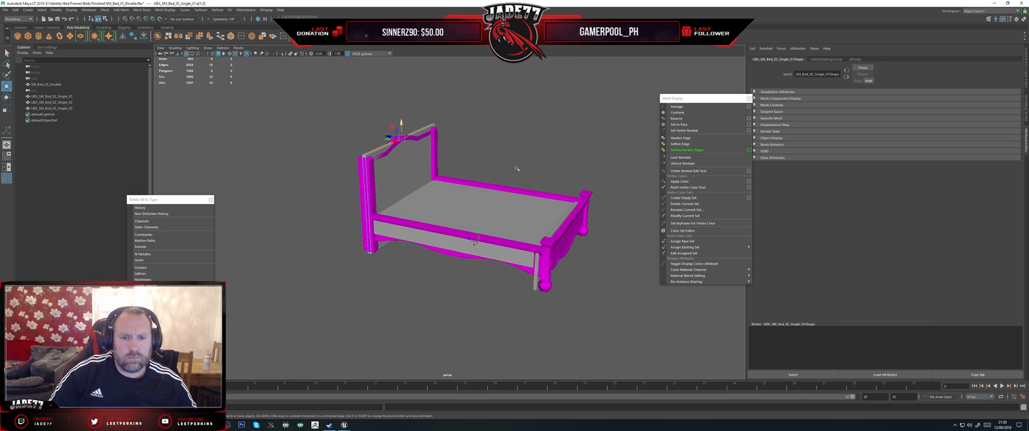
alt+middle_drag(517, 168, 484, 119)
alt+drag(485, 119, 513, 163)
Step: Extend the foot-end face of the base collision box lengthwise to meet the footboard
scroll(502, 198, up, 4)
click(521, 174)
drag(419, 129, 422, 137)
alt+drag(403, 180, 420, 208)
right_drag(432, 148, 431, 168)
click(426, 177)
alt+drag(426, 179, 469, 159)
click(468, 159)
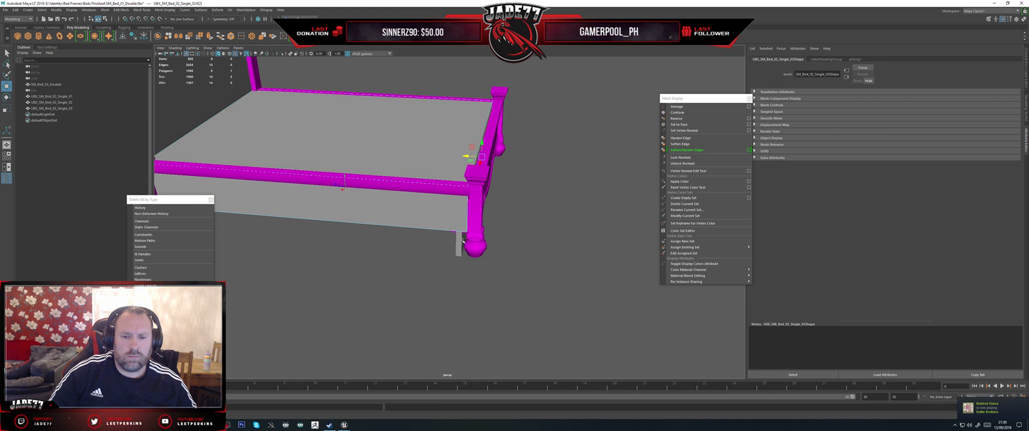
Step: Move the footboard collision box lengthwise into line with the footboard posts
click(458, 245)
alt+drag(476, 216, 502, 235)
drag(457, 130, 467, 130)
alt+drag(499, 159, 427, 146)
Step: Align the top edges of the footboard collision box with the footboard's upper rail
mouse_move(476, 181)
right_down()
mouse_move(477, 166)
mouse_move(481, 174)
right_up()
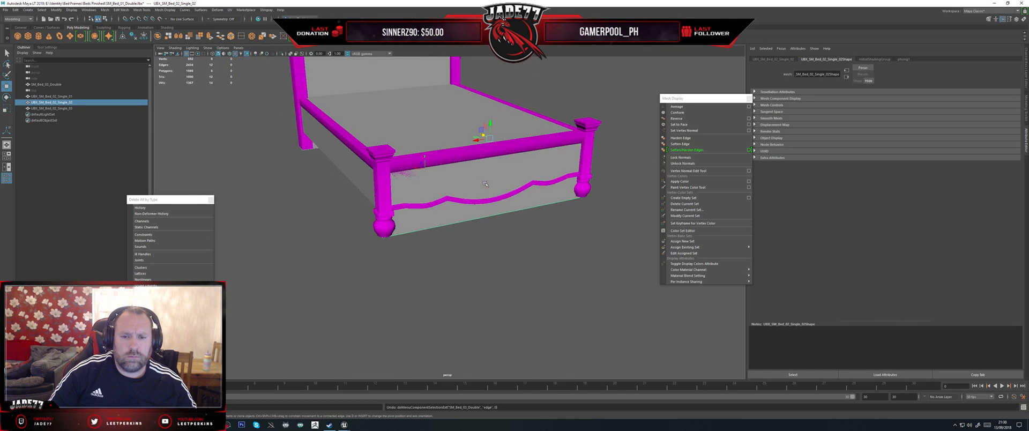
right_drag(515, 211, 515, 195)
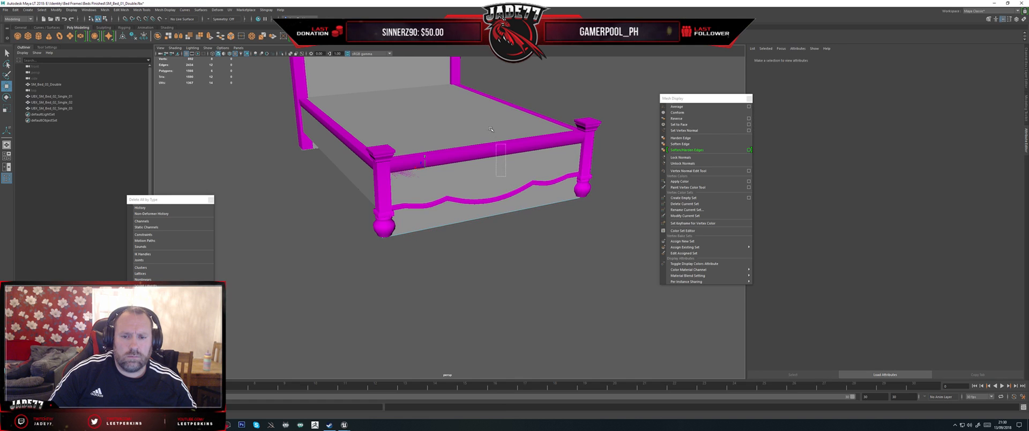
drag(505, 179, 491, 128)
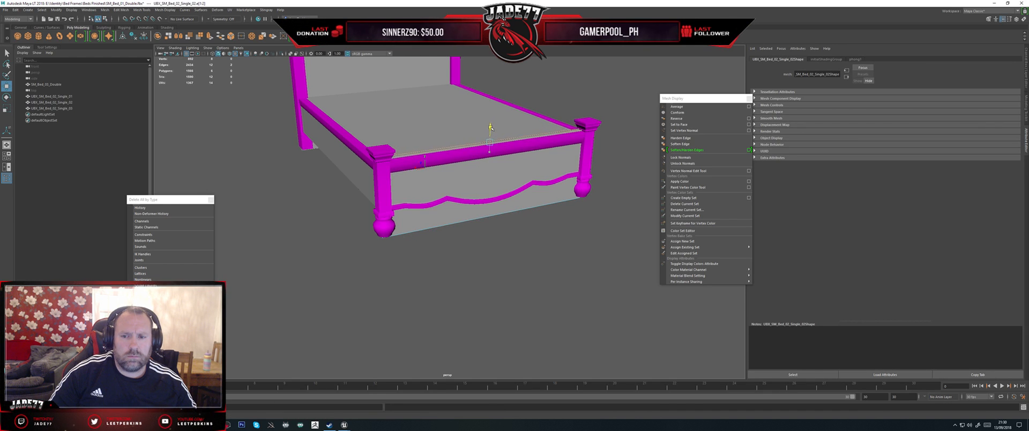
key(f)
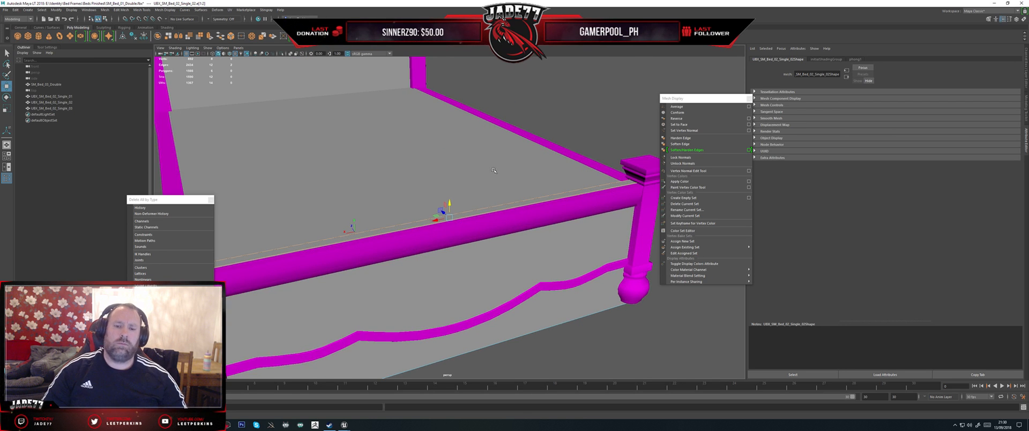
alt+drag(475, 172, 446, 215)
scroll(480, 266, down, 3)
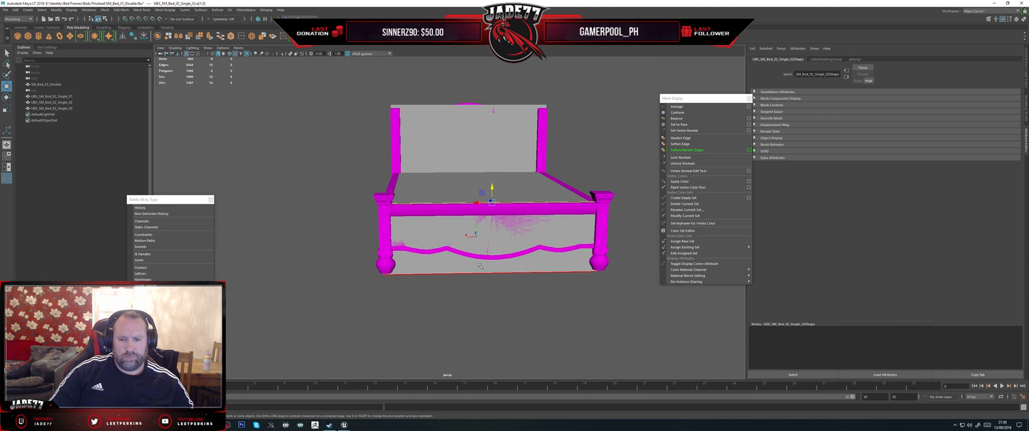
Step: Select the whole footboard collision box and scale it wider across the bed
right_drag(484, 268, 493, 261)
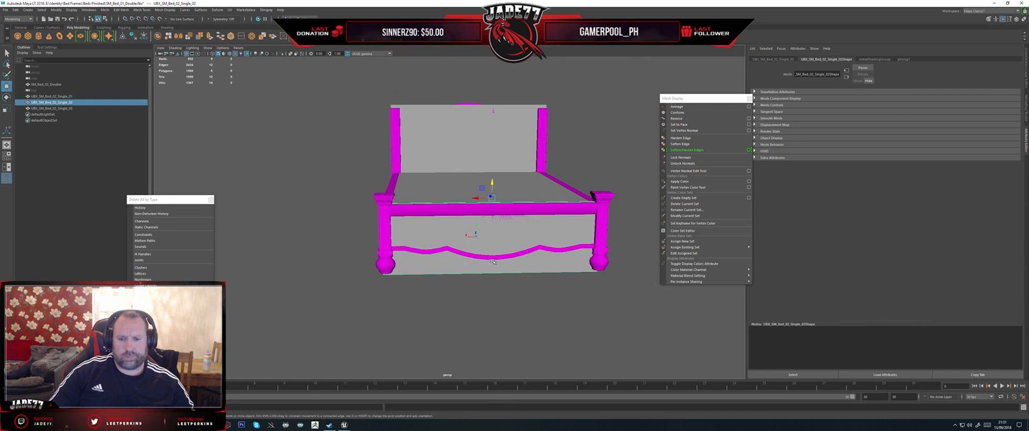
key(r)
drag(479, 199, 488, 214)
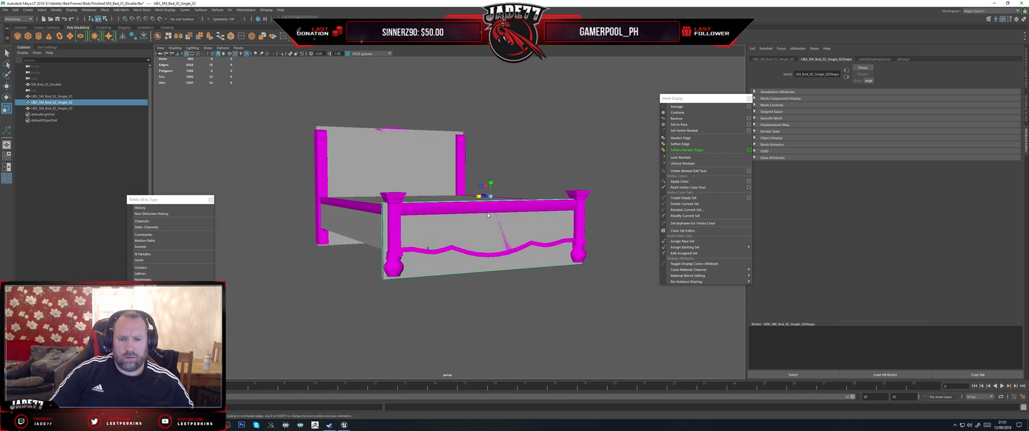
right_click(487, 215)
right_drag(475, 261, 476, 242)
mouse_move(484, 235)
mouse_down()
mouse_move(475, 180)
mouse_move(488, 178)
mouse_move(478, 234)
mouse_up()
Step: Fine-tune the footboard collision box's placement and width to cover the outer sides of both posts
key(w)
right_click(479, 233)
right_drag(478, 234, 490, 229)
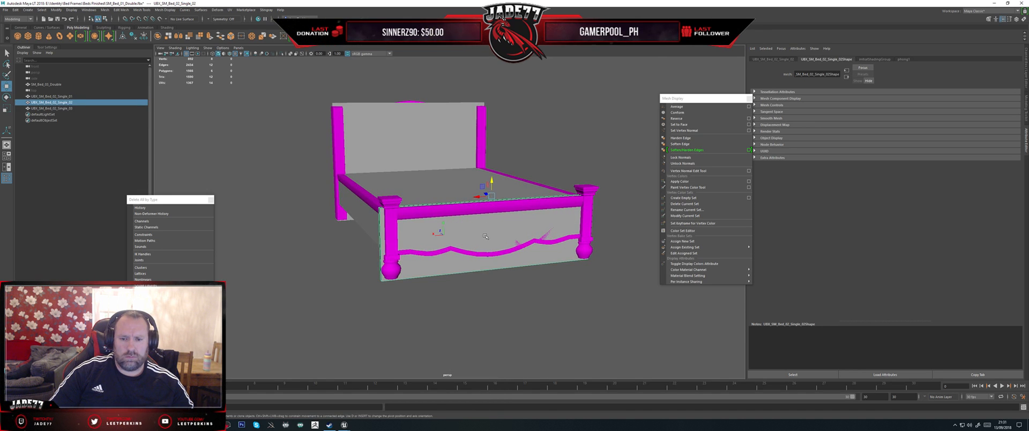
key(r)
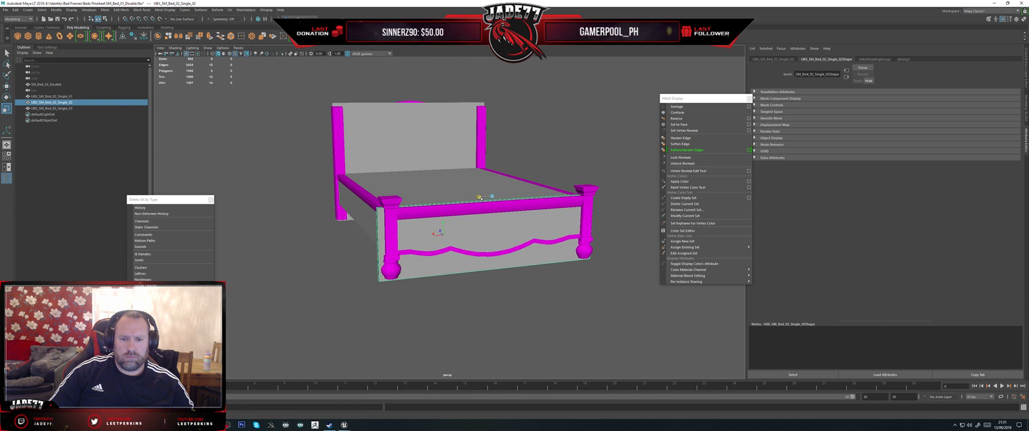
drag(478, 197, 520, 215)
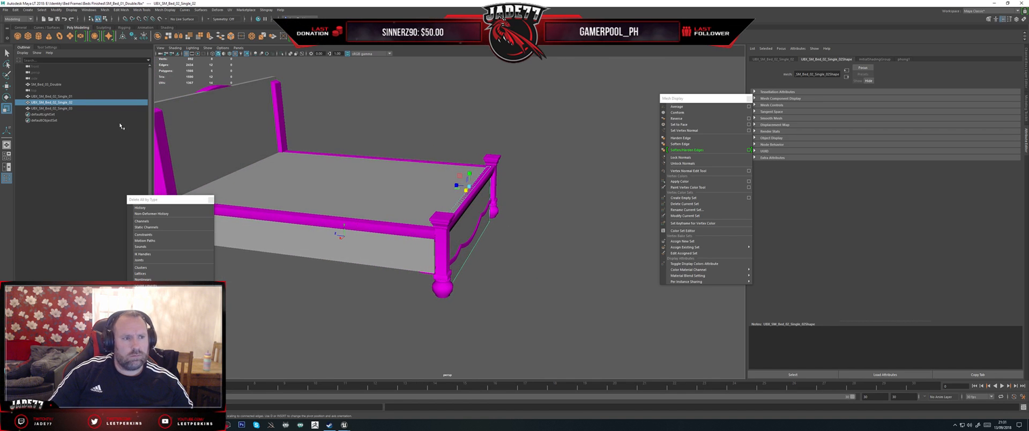
Step: Create a cube, move it to one of the footboard's corner posts and scale it into a tall column
click(28, 36)
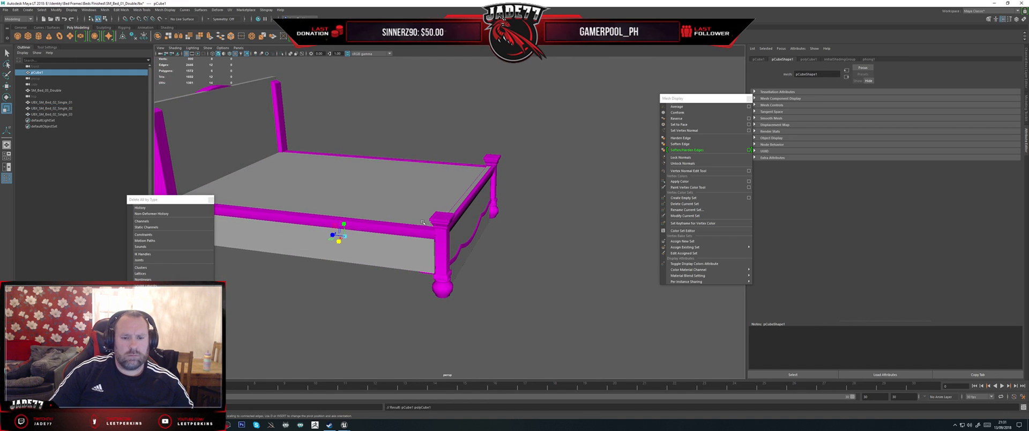
key(w)
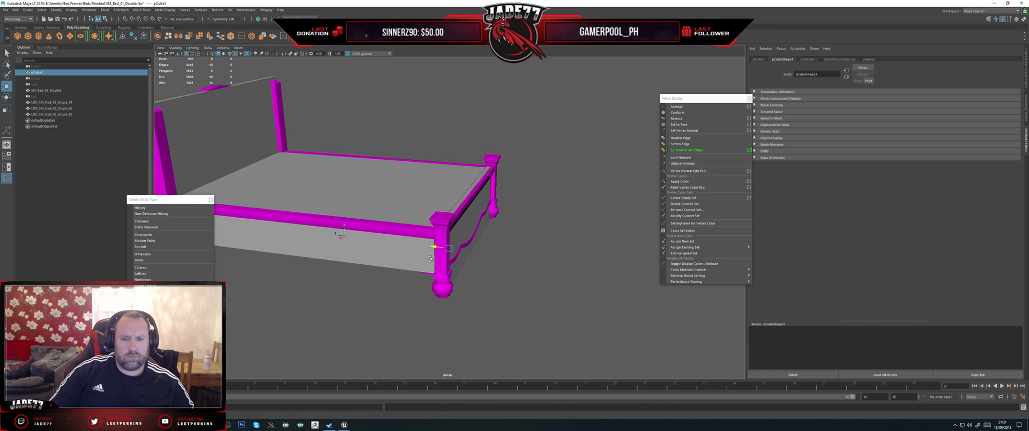
alt+drag(429, 258, 461, 251)
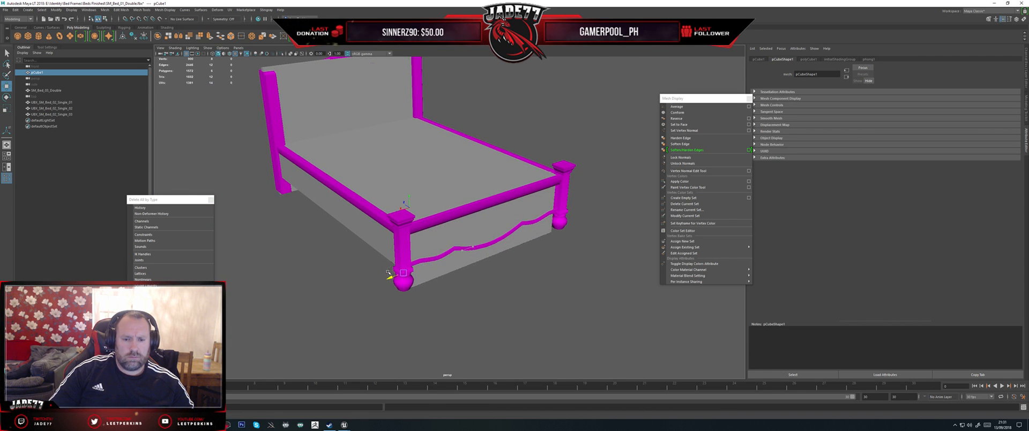
key(r)
drag(398, 275, 429, 225)
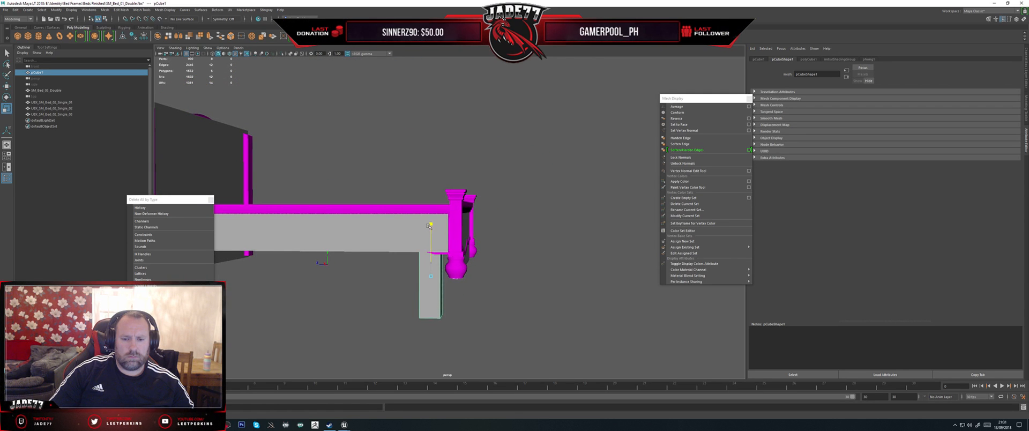
Step: Raise the column-shaped box and adjust its position and size so that it encloses the footboard's corner post
key(w)
drag(428, 261, 443, 236)
alt+drag(443, 233, 399, 256)
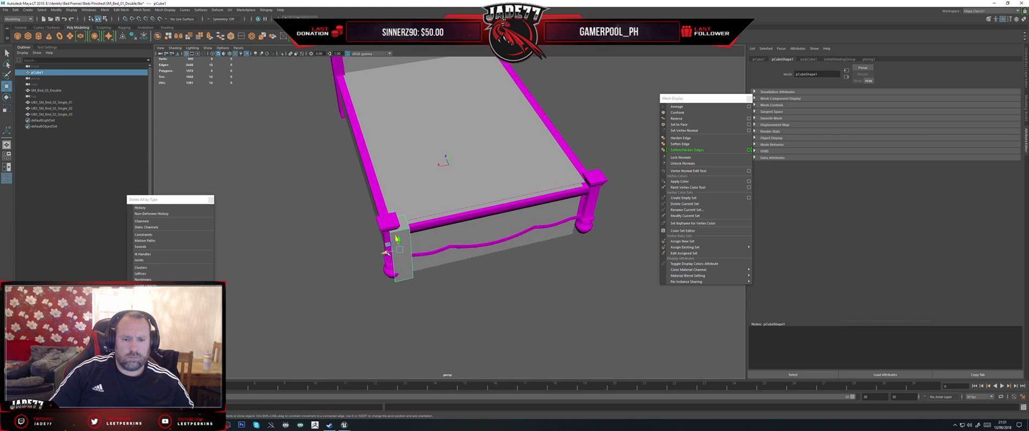
key(f)
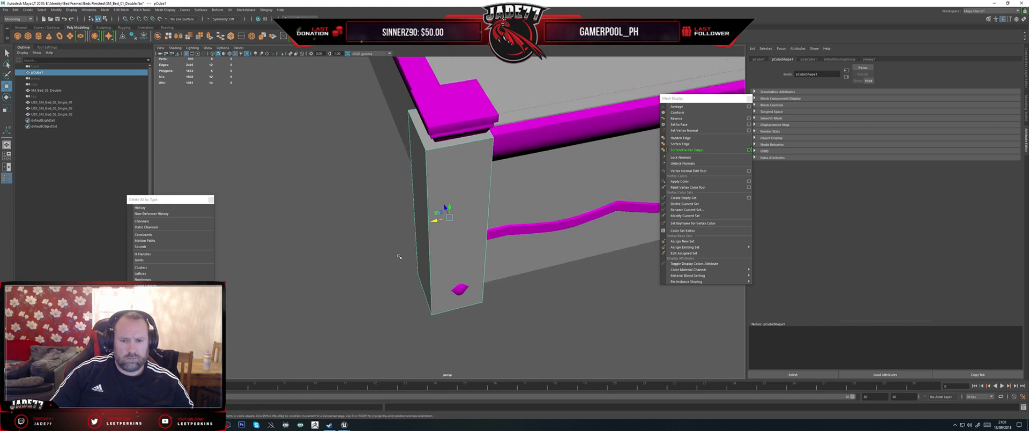
alt+drag(399, 256, 451, 203)
key(r)
key(w)
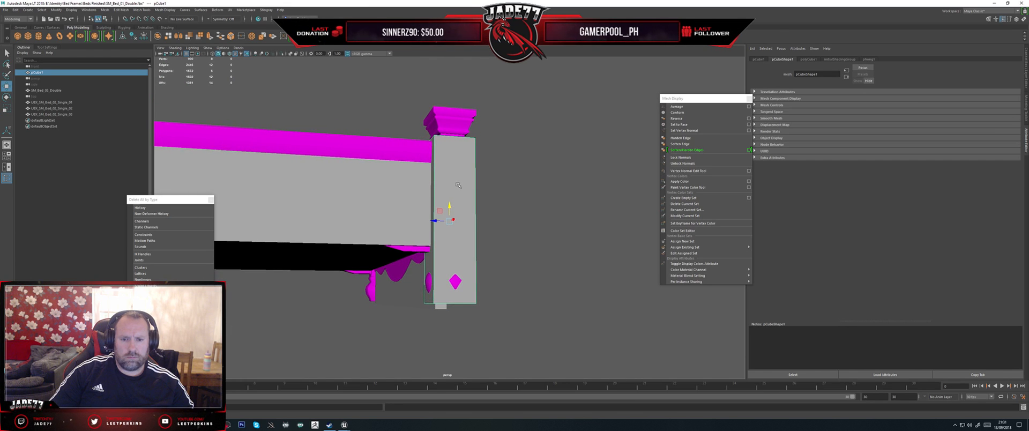
Step: Raise the top vertices of the post collision box to cover the post's cap
right_click(458, 185)
right_drag(456, 182, 411, 183)
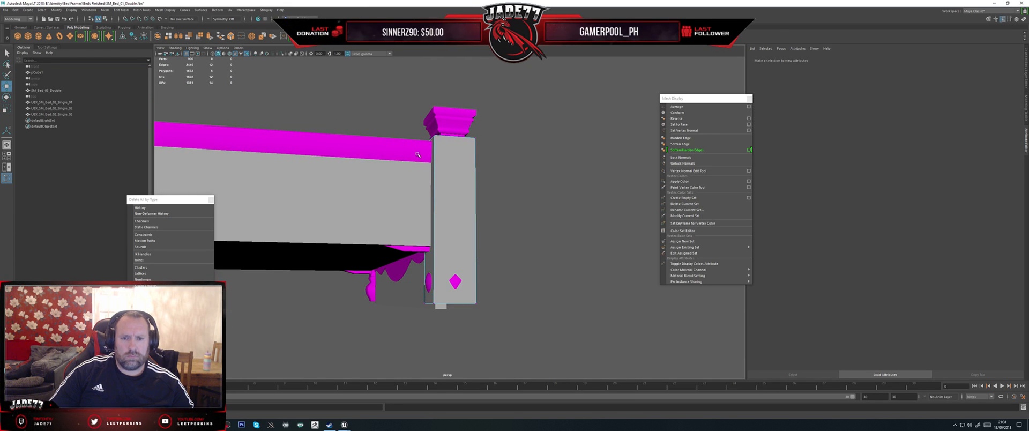
drag(415, 143, 451, 156)
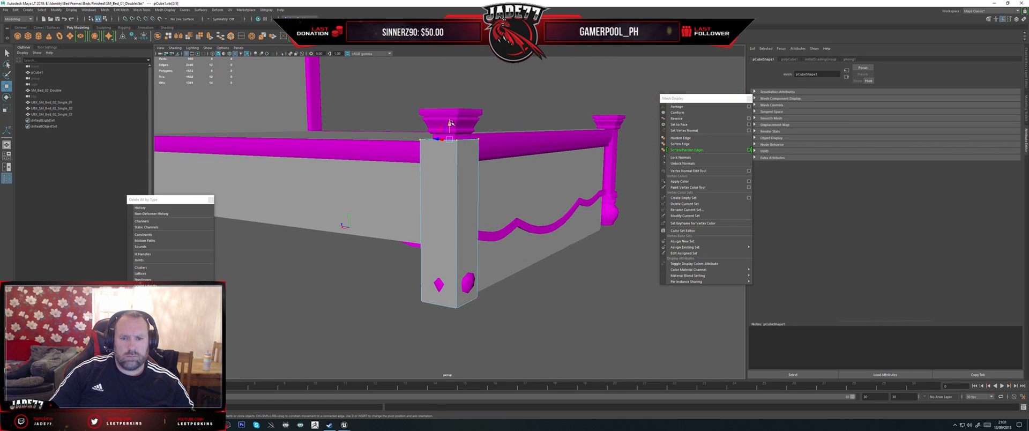
drag(450, 122, 442, 94)
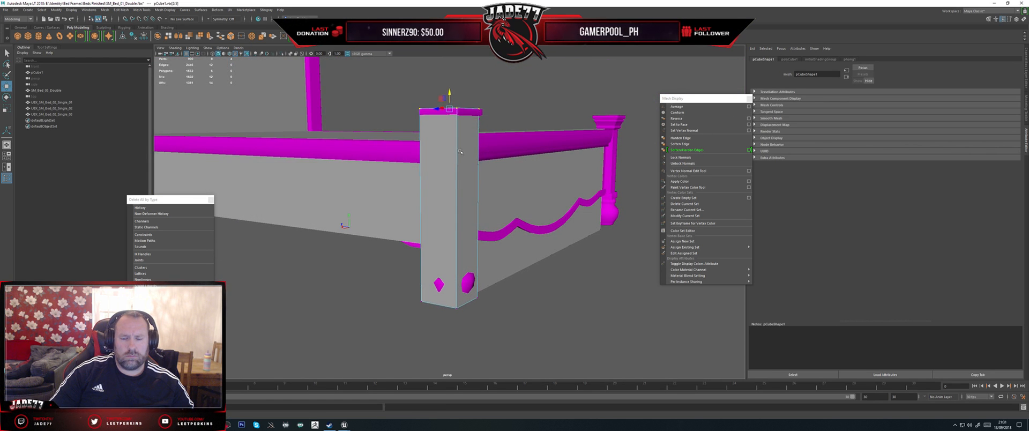
alt+drag(459, 151, 425, 174)
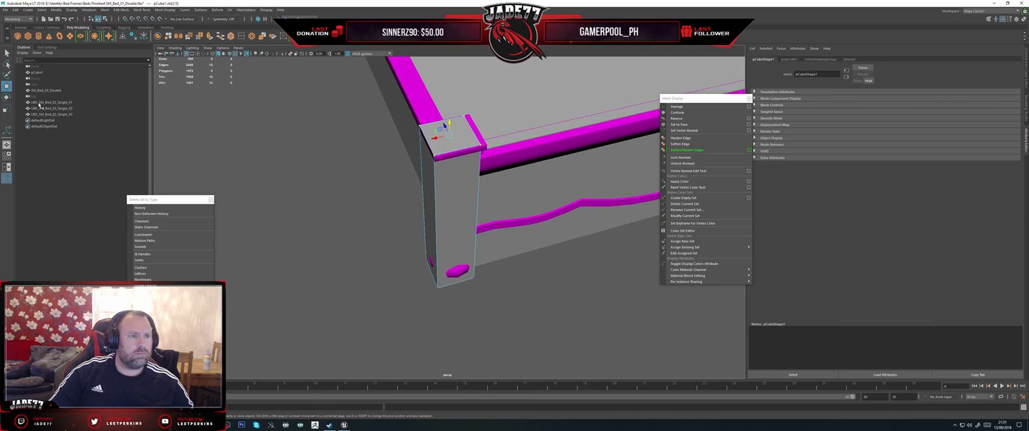
Step: Rename the new post collision box UBX_SM_Bed_02_Single_04
double_click(38, 73)
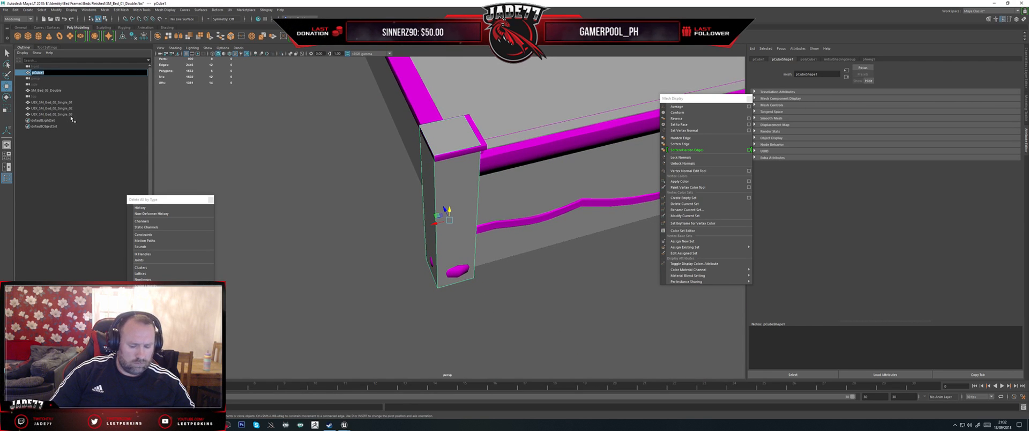
text(UBX_SM_Bed_02_Single_04)
key(Return)
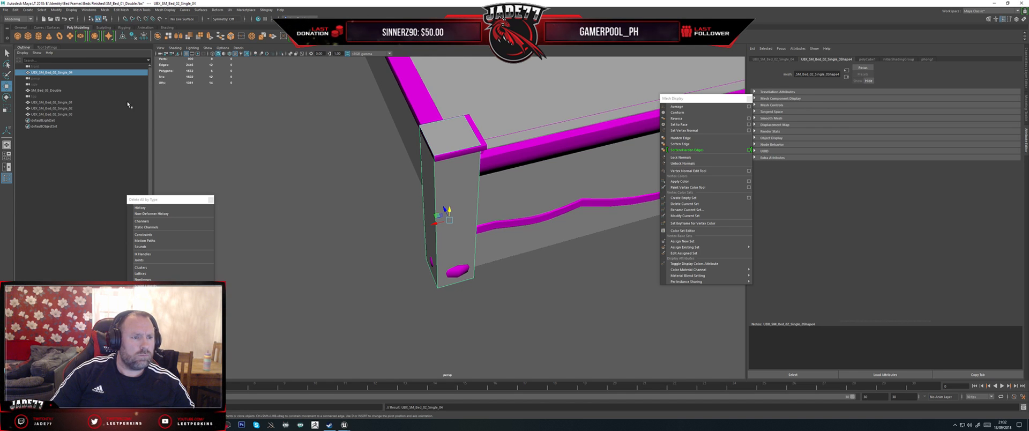
Step: Rename the first three collision boxes UBX_SM_Bed_03_Double_01, UBX_SM_Bed_03_Double_02 and UBX_SM_Bed_03_Double_03 to match the bed mesh
double_click(47, 90)
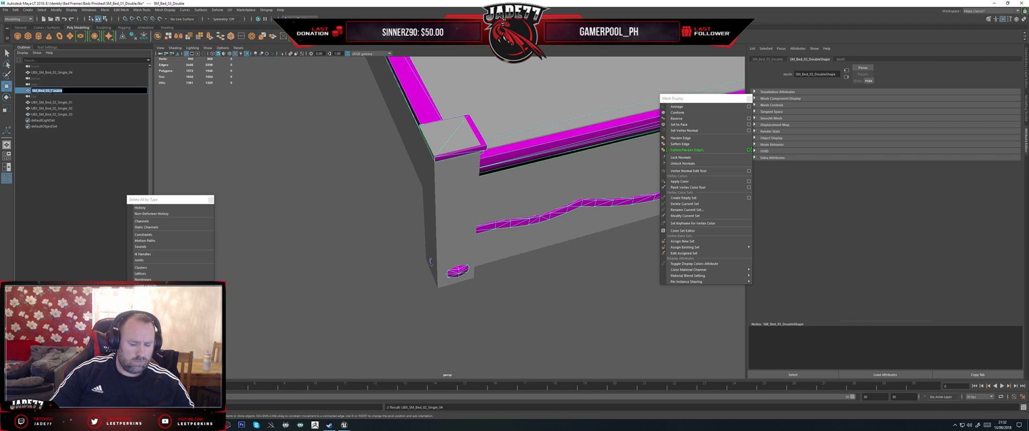
double_click(59, 102)
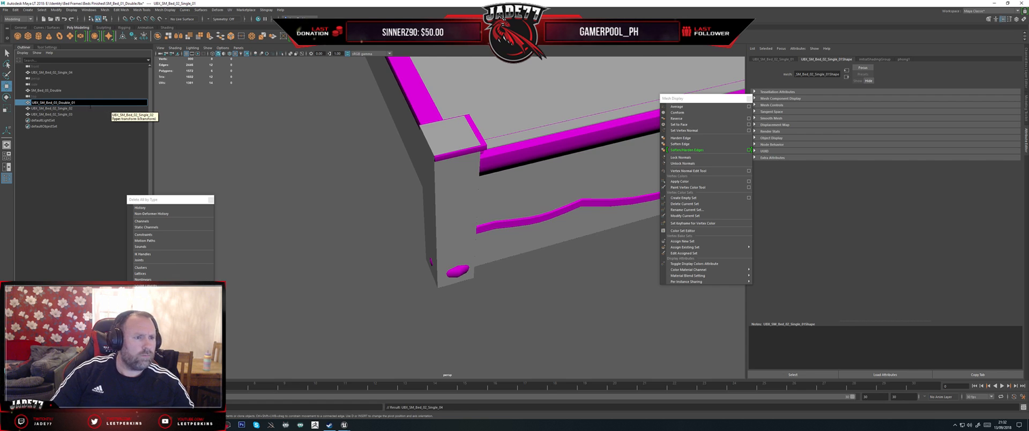
double_click(59, 102)
key(ctrl+c)
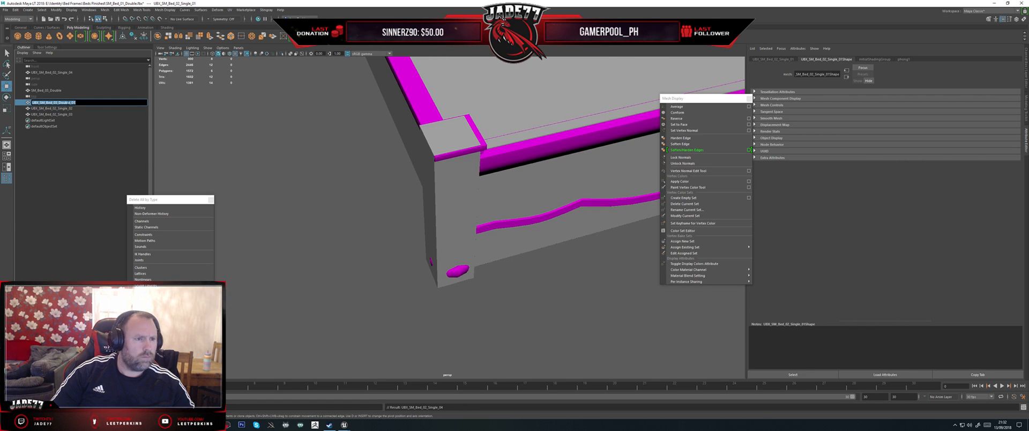
double_click(66, 109)
key(ctrl+v)
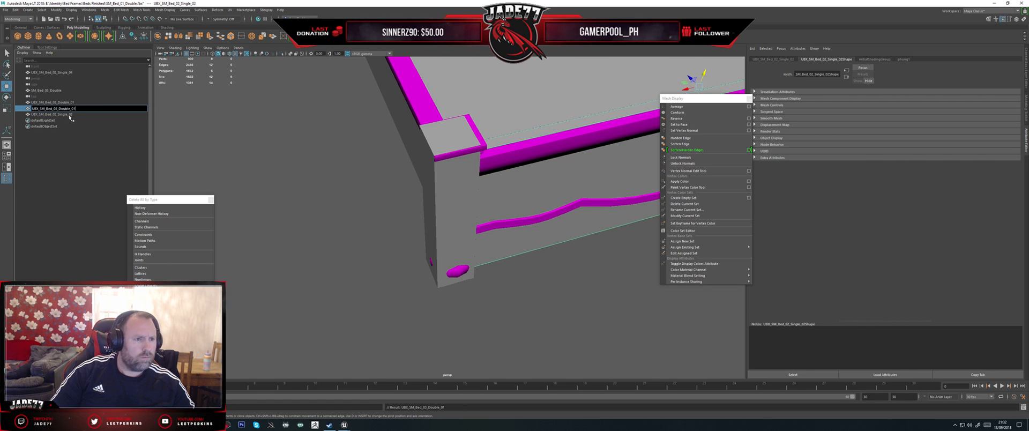
double_click(71, 115)
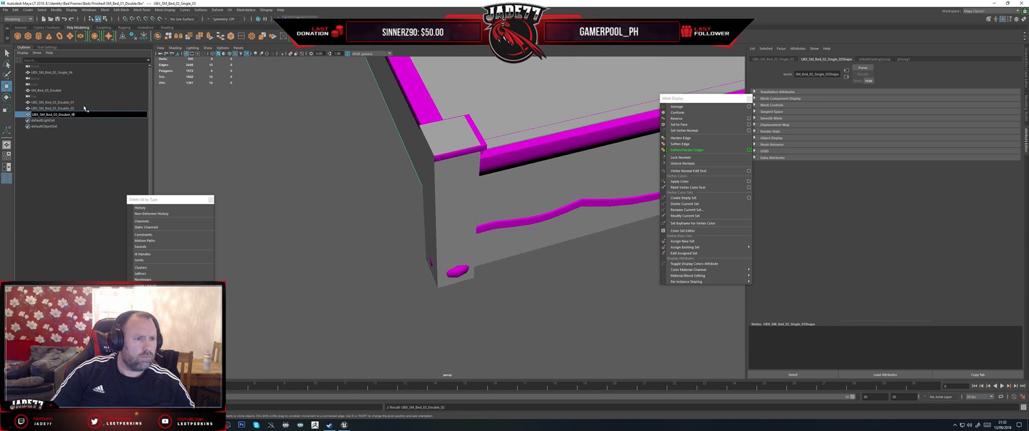
text(3)
Step: Rename the corner post's collision box UBX_SM_Bed_03_Double_04
double_click(52, 72)
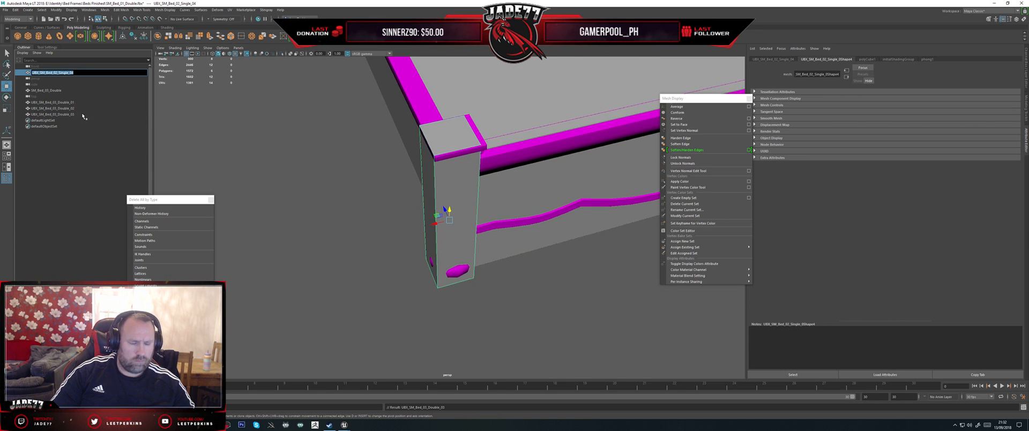
key(BackSpace)
text(4)
key(Return)
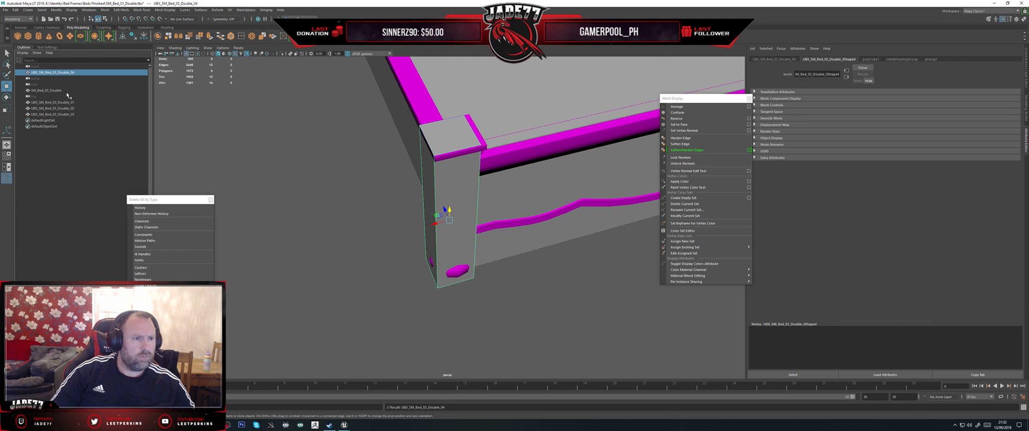
Step: Duplicate the post collision box and move the copy across the bed onto the opposite footboard post
scroll(397, 186, down, 2)
click(449, 219)
scroll(477, 234, down, 2)
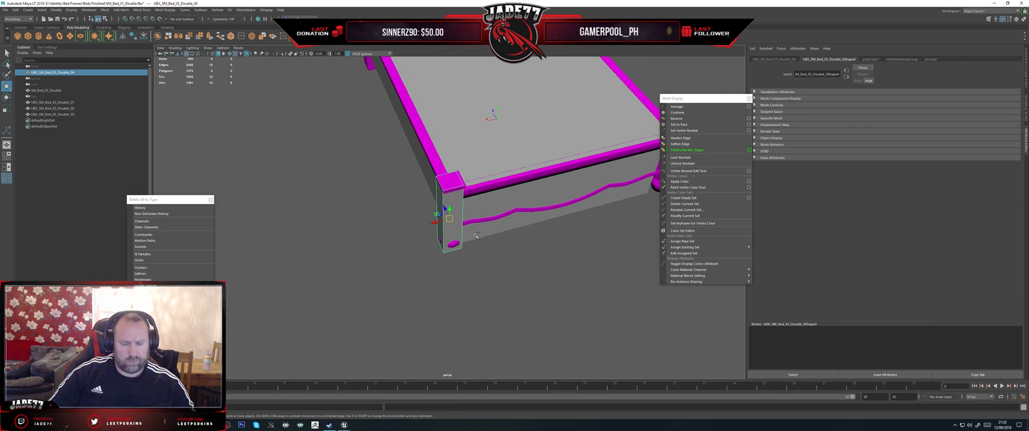
key(ctrl+d)
drag(434, 223, 567, 190)
alt+middle_drag(536, 201, 343, 222)
mouse_move(380, 211)
mouse_down()
mouse_move(479, 204)
mouse_move(434, 231)
mouse_move(471, 255)
mouse_move(381, 220)
mouse_up()
Step: Adjust the end vertices of the footboard collision box beside the duplicated post box
key(f)
click(381, 221)
key(f)
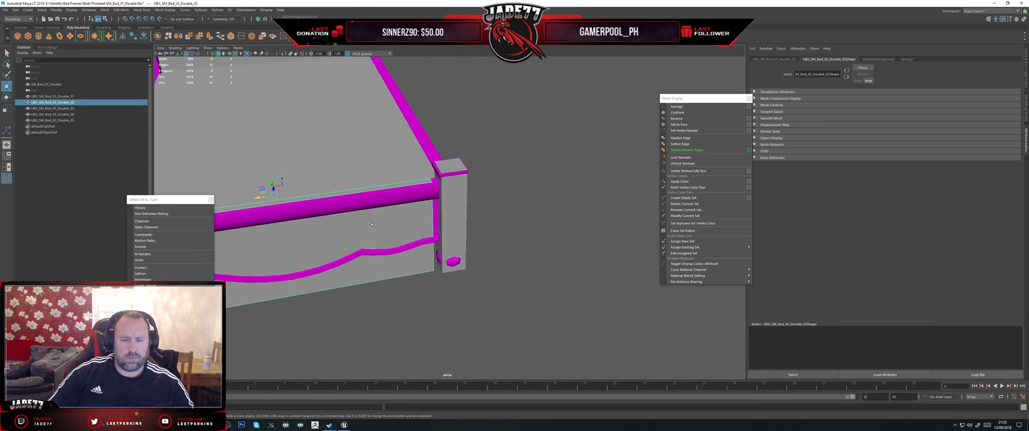
alt+right_drag(361, 221, 381, 218)
drag(389, 290, 435, 216)
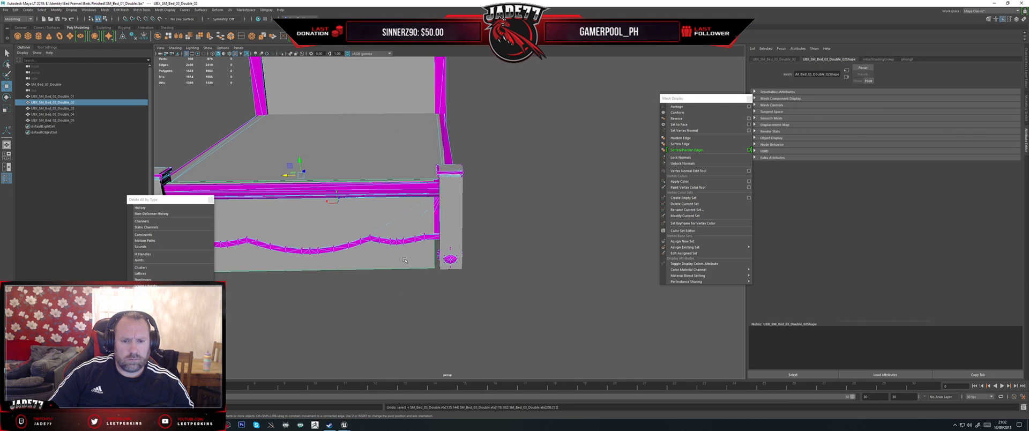
key(ctrl+z)
right_drag(401, 261, 374, 261)
drag(387, 300, 462, 163)
alt+drag(413, 198, 521, 202)
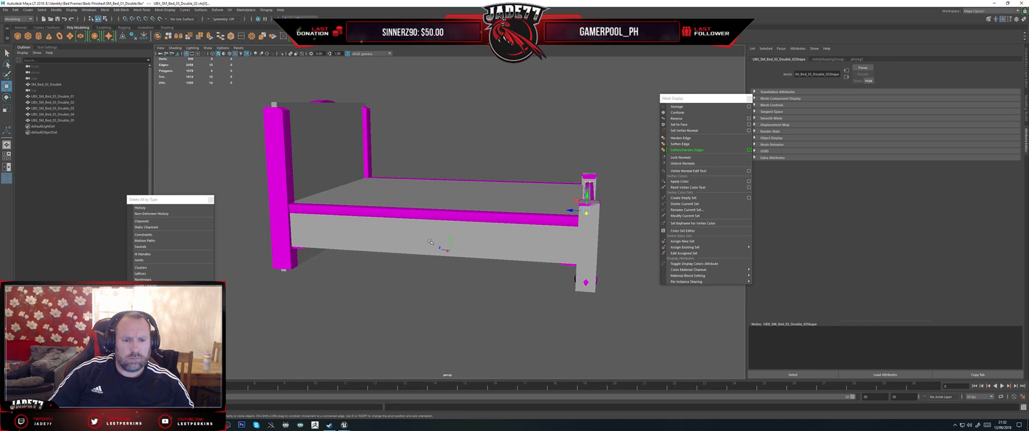
Step: Select the bed mesh with all five UBX boxes and export the selection as FBX, overwriting SM_Bed_03_Double.fbx
click(476, 248)
alt+drag(476, 248, 313, 223)
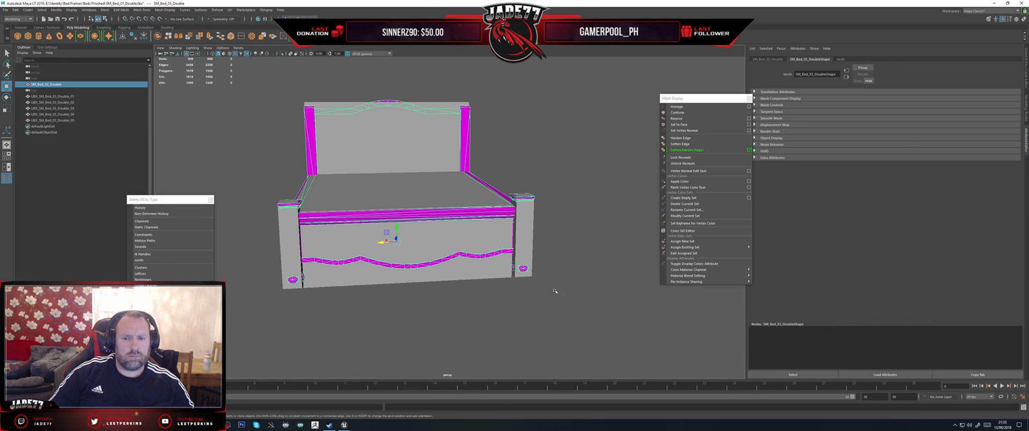
click(562, 320)
drag(563, 320, 278, 130)
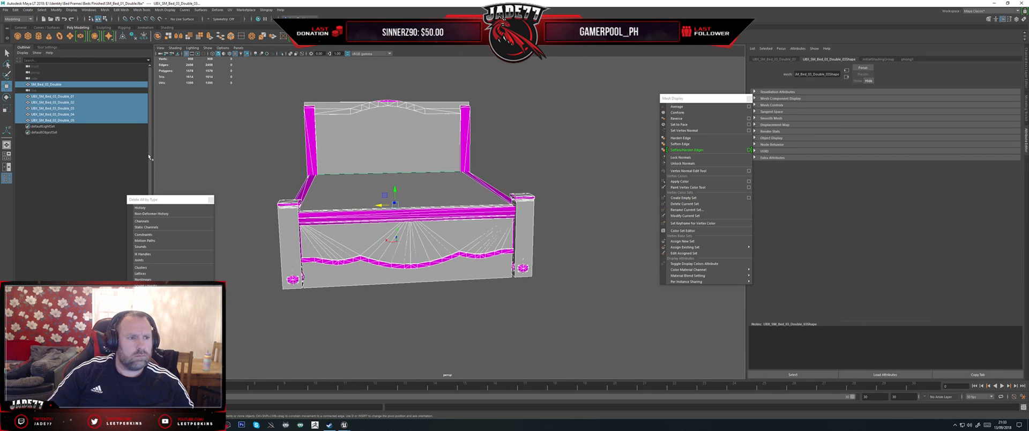
click(5, 10)
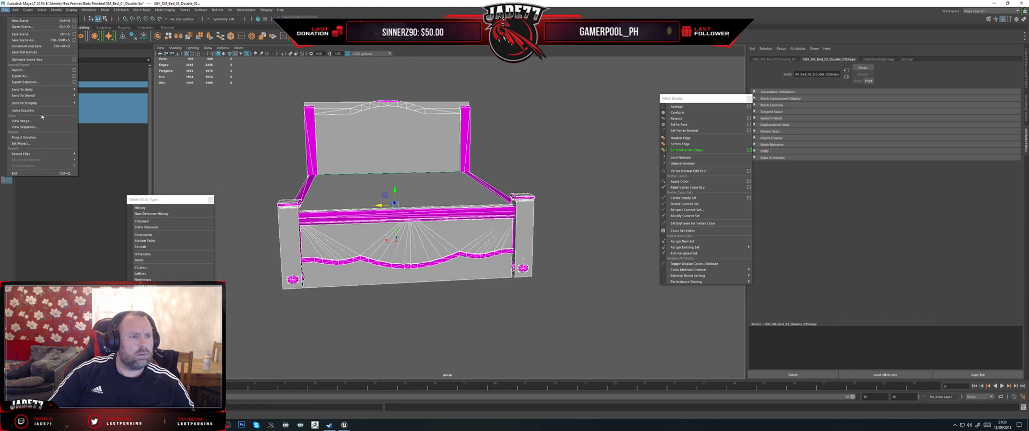
click(29, 82)
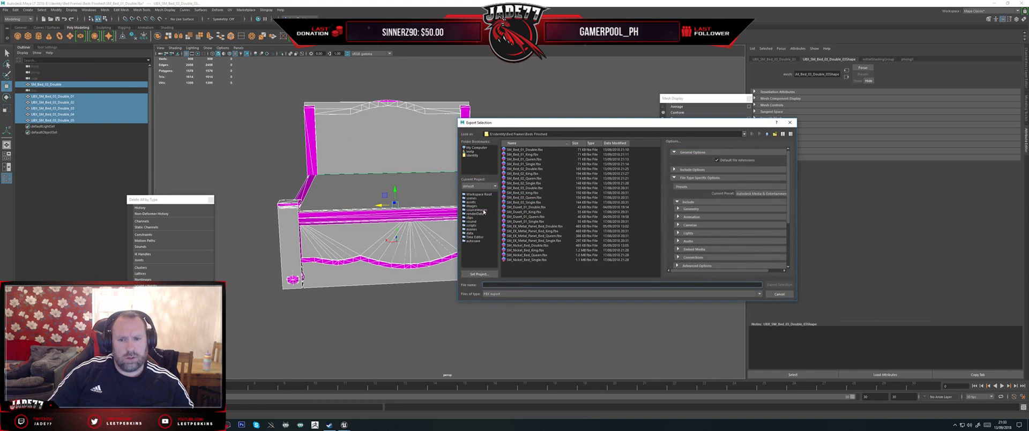
click(527, 188)
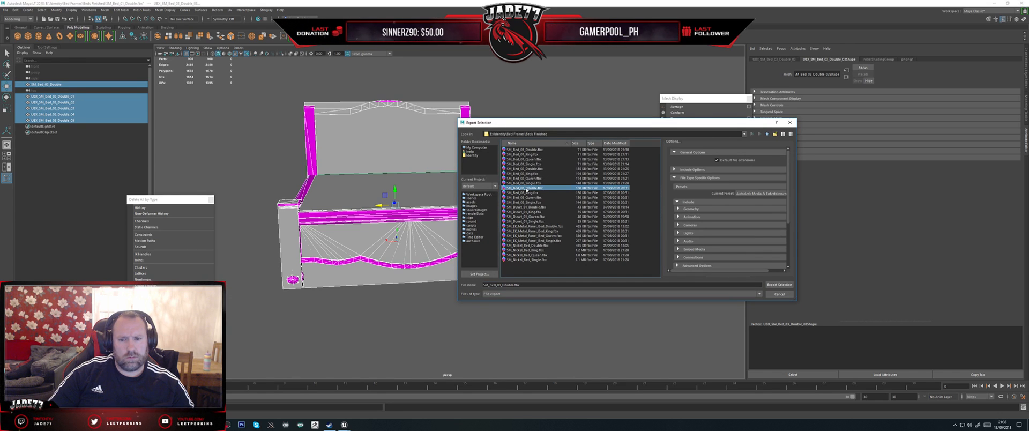
double_click(526, 189)
click(615, 222)
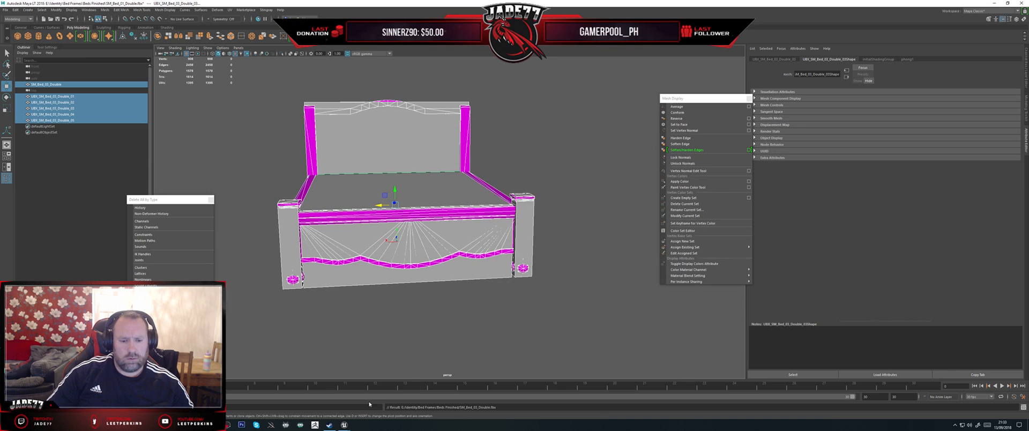
Step: Switch to Unreal Editor, show the double bed's simple collision in the mesh preview and reimport SM_Bed_03_Double
click(345, 425)
click(385, 408)
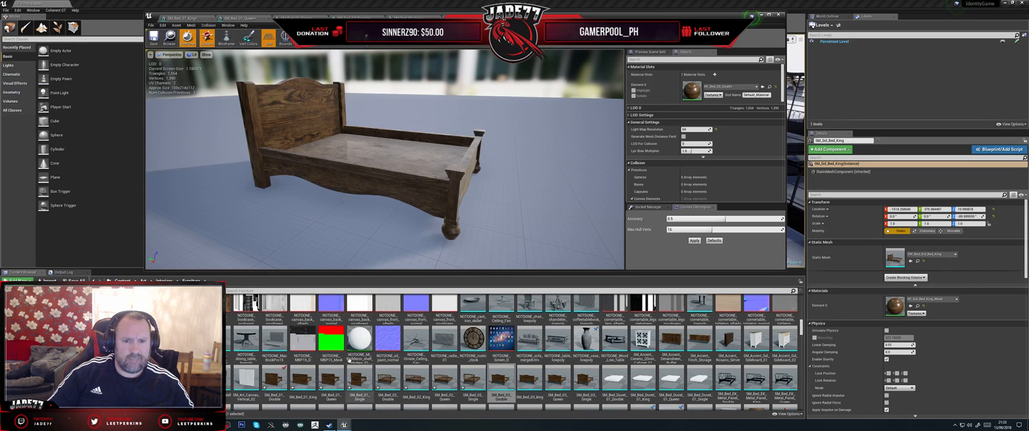
click(309, 37)
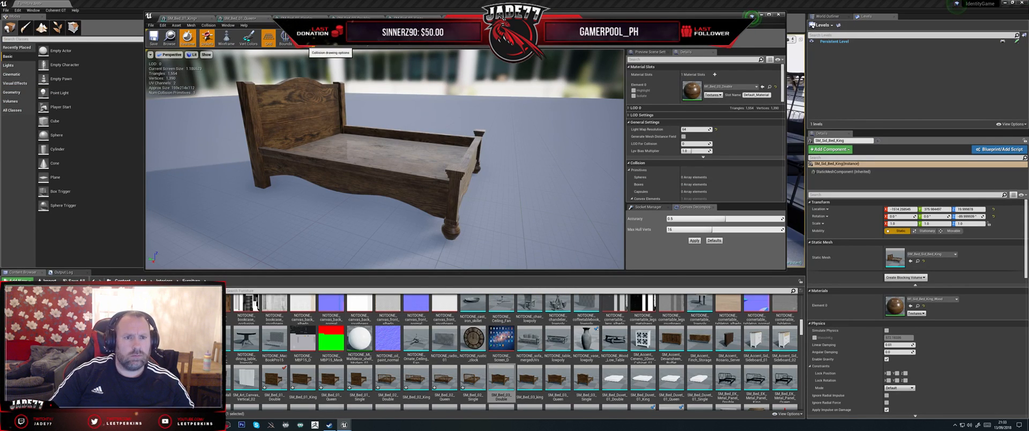
click(311, 55)
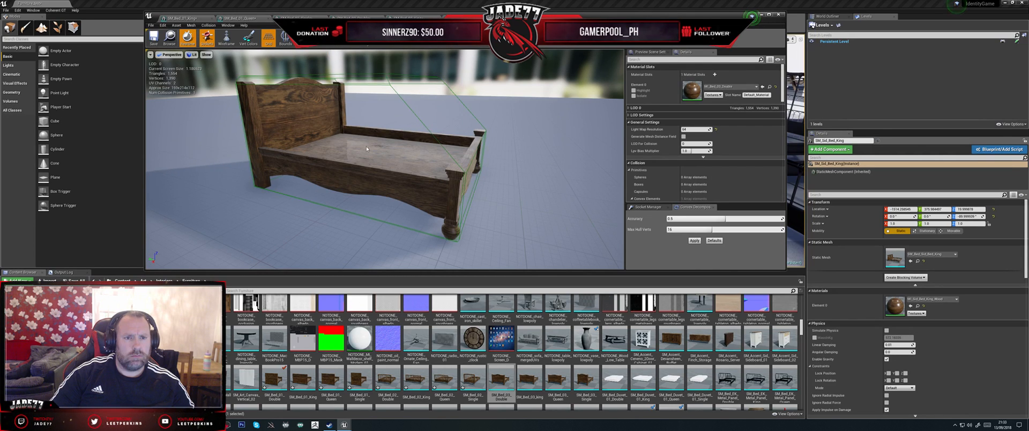
right_click(495, 381)
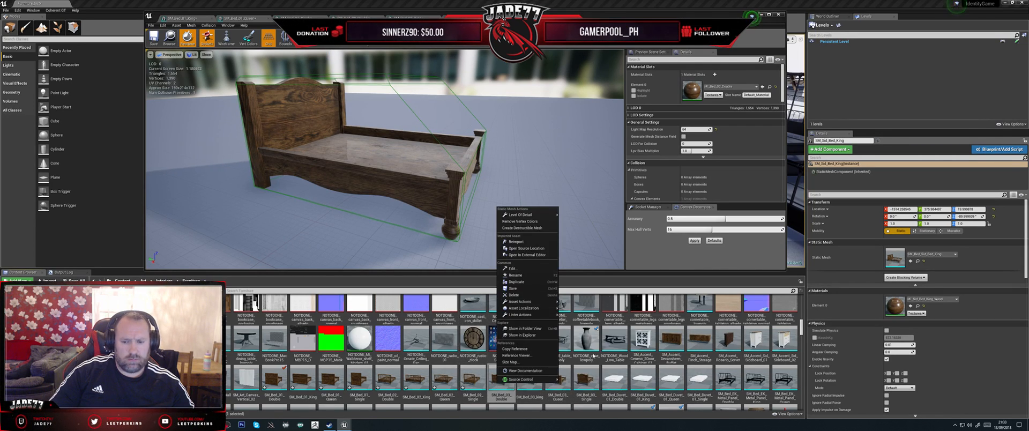
click(521, 245)
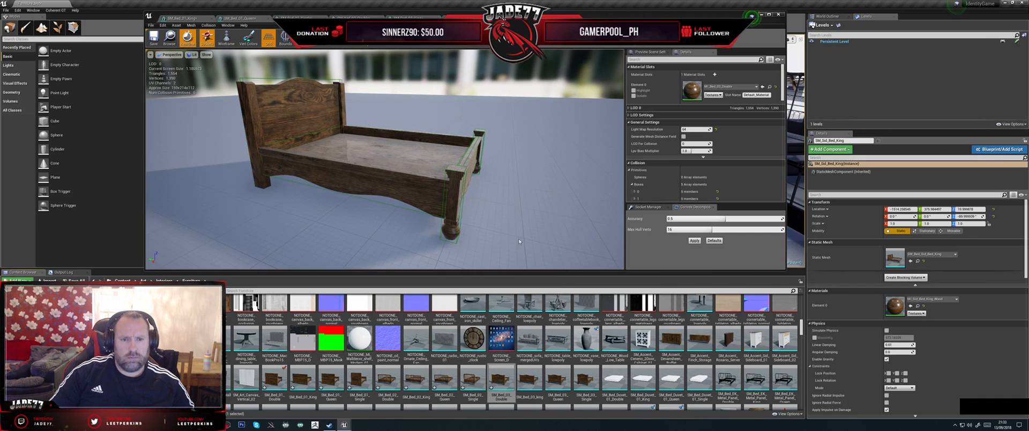
Step: Check the double bed's reimported collision, then open SM_Bed_03_King and show its simple collision in the mesh preview
drag(522, 245, 471, 241)
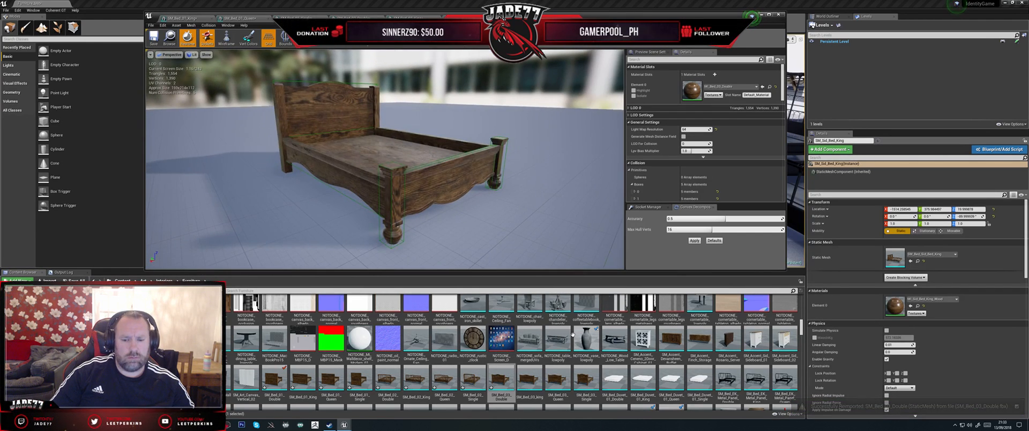
double_click(532, 382)
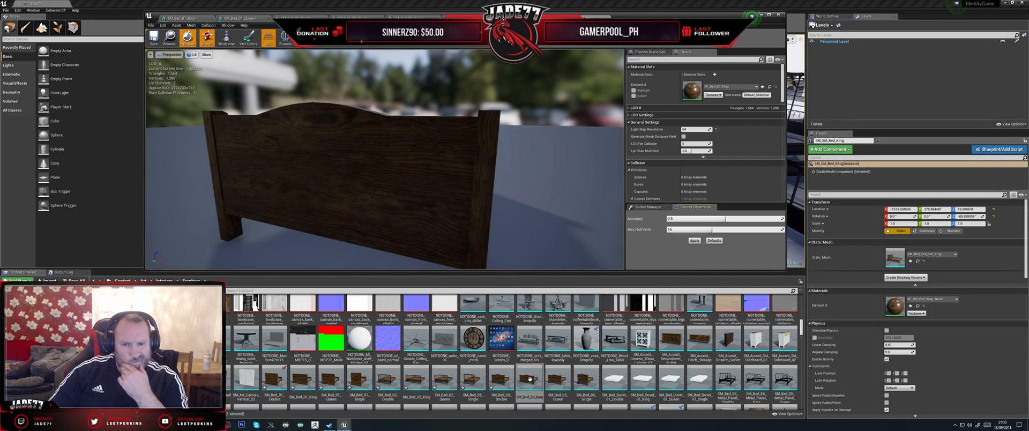
drag(504, 182, 365, 187)
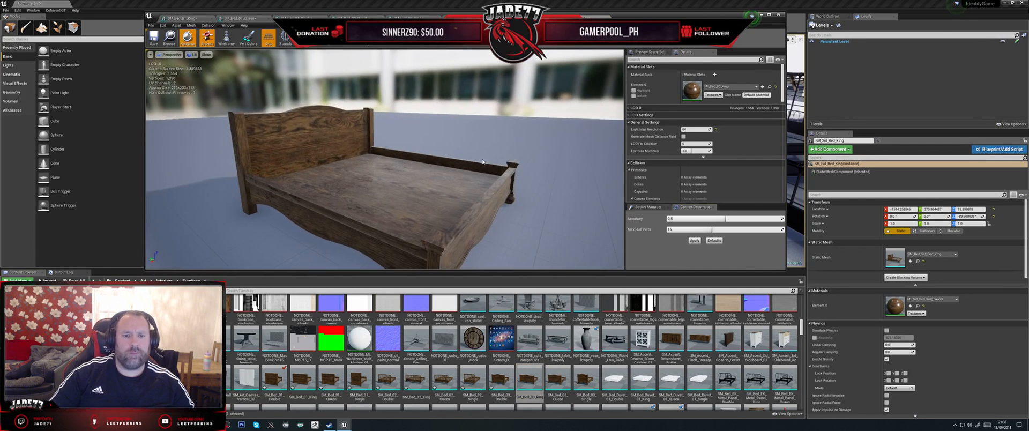
click(312, 47)
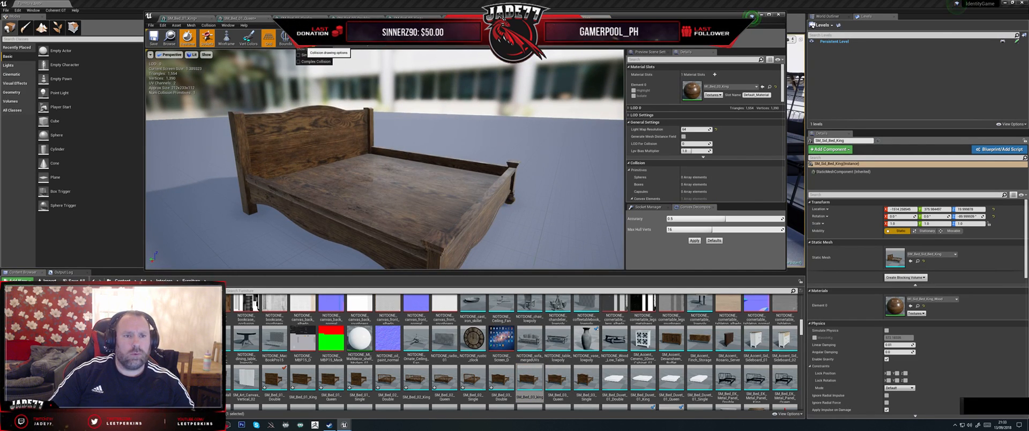
click(305, 54)
Step: Switch to Maya, delete the SM_Bed_03_Double mesh while keeping its UBX boxes, and import SM_Bed_03_King.fbx
click(213, 425)
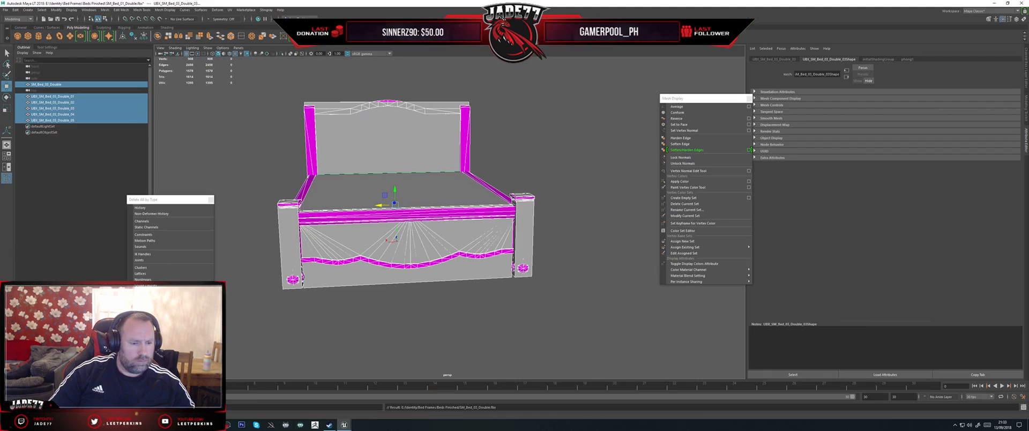
click(80, 85)
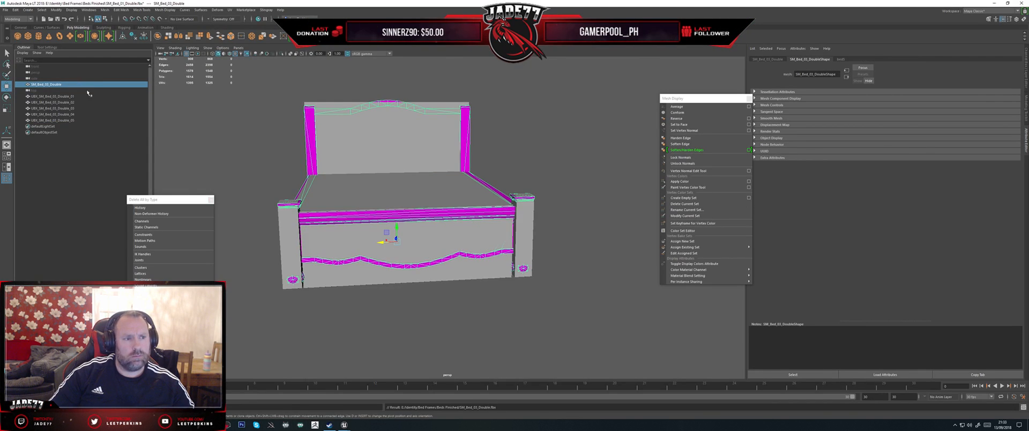
key(Delete)
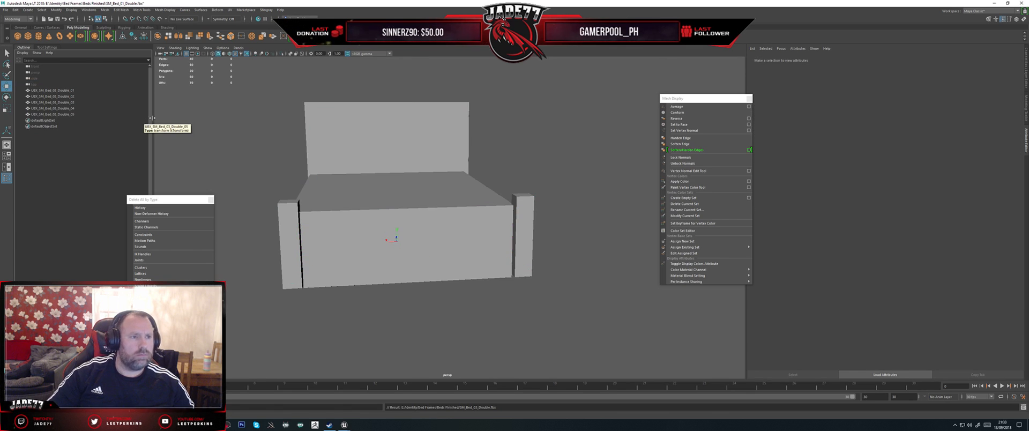
click(5, 9)
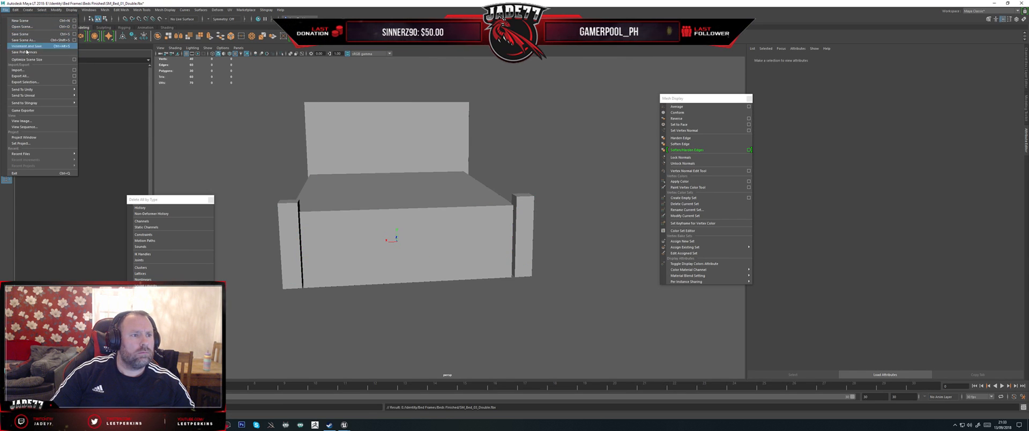
click(19, 70)
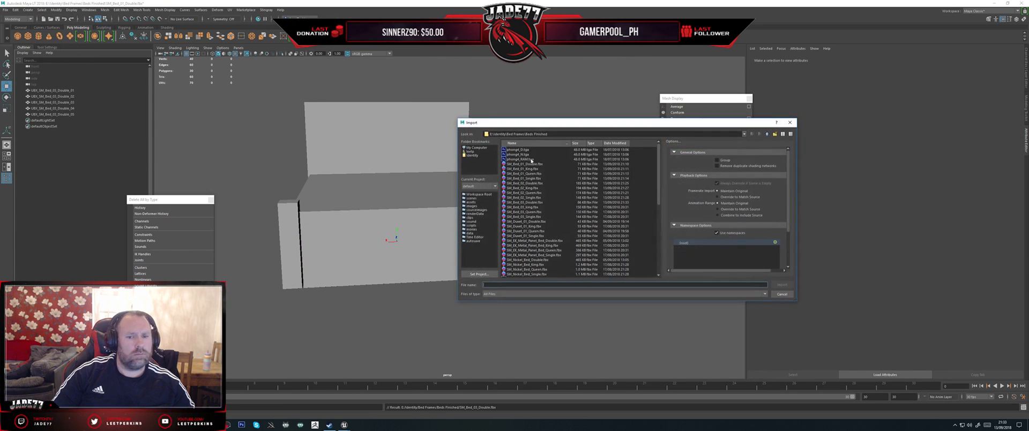
double_click(531, 208)
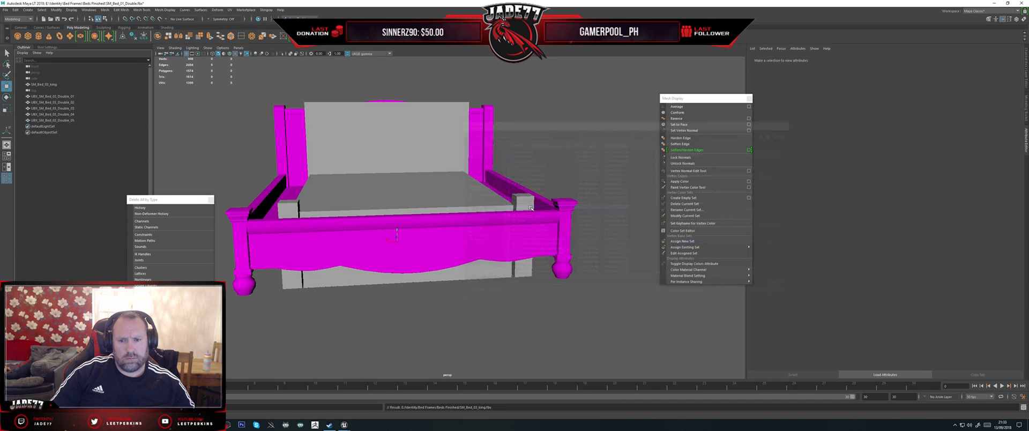
Step: Select the headboard collision box UBX_SM_Bed_03_Double_01 and move it back into the king bed's headboard
alt+drag(300, 171, 217, 169)
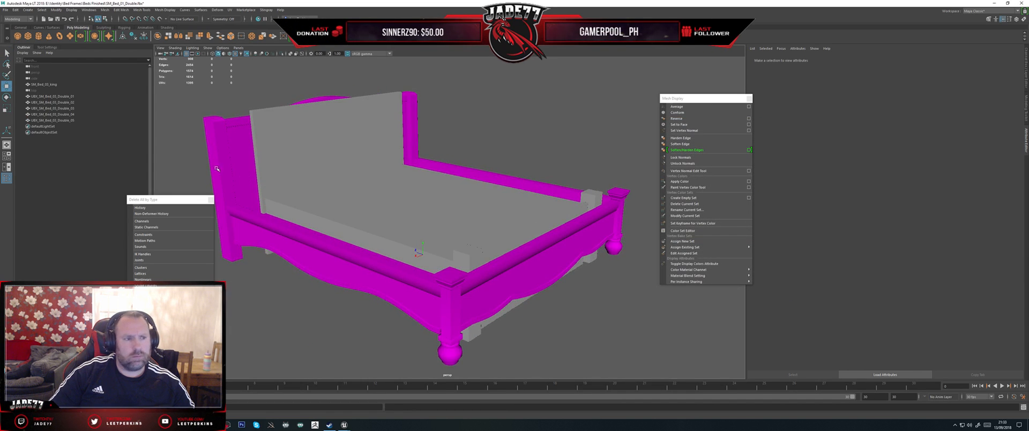
click(52, 96)
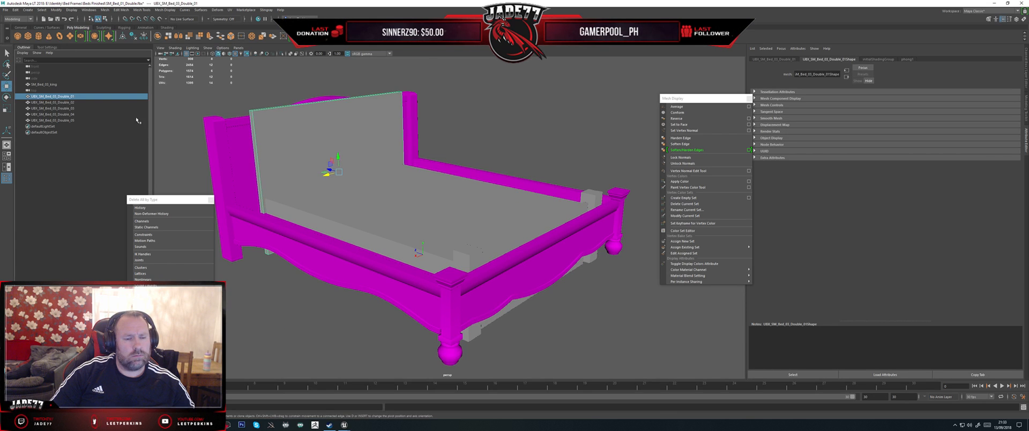
alt+drag(403, 173, 446, 206)
scroll(447, 205, down, 4)
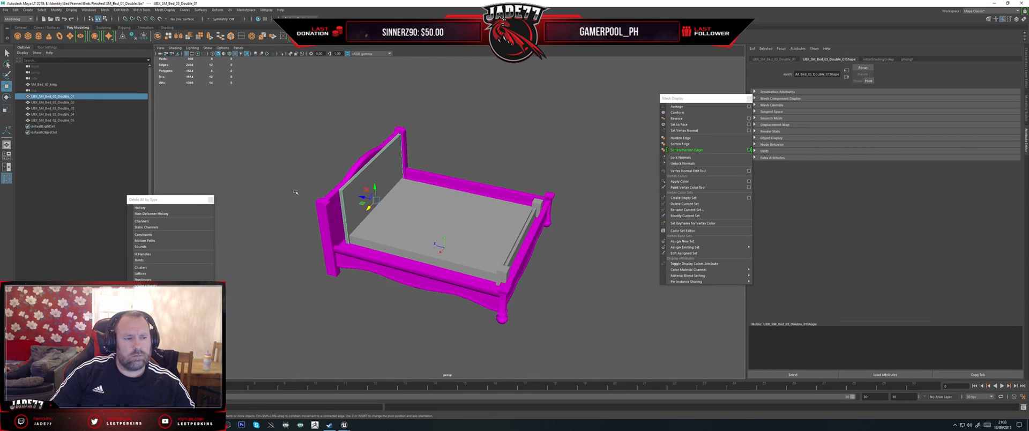
shift+click(91, 121)
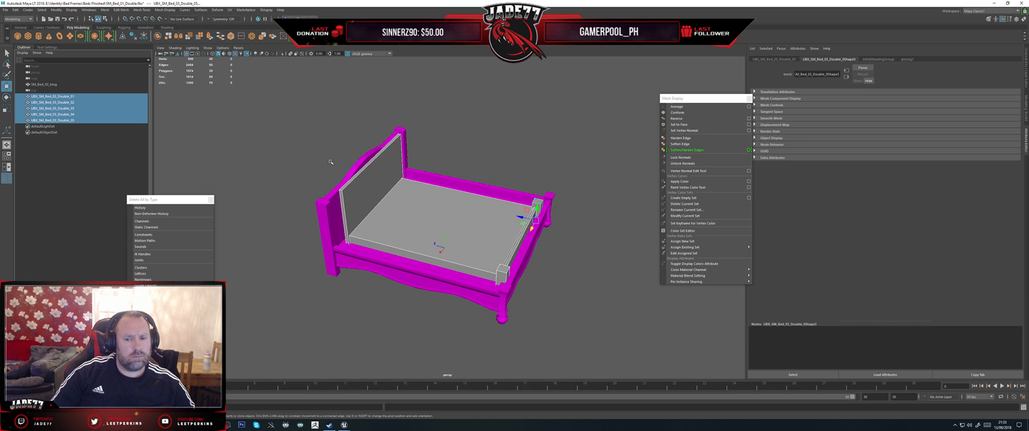
click(369, 193)
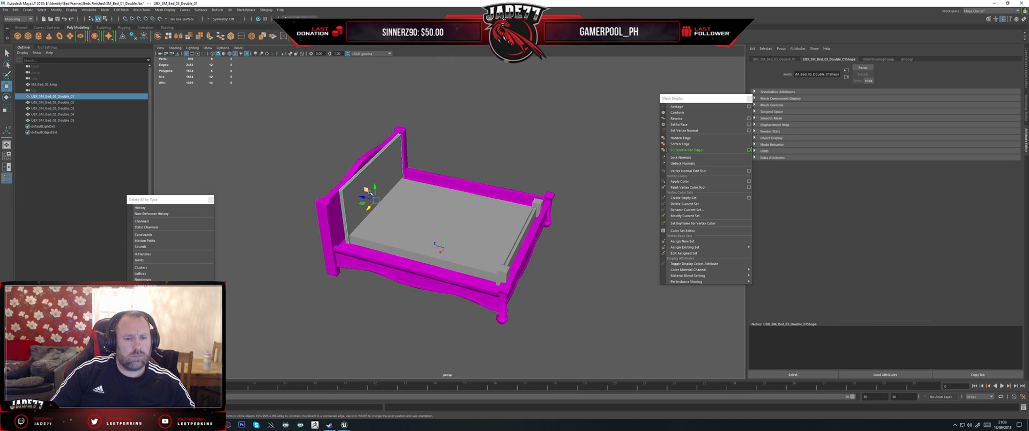
drag(360, 197, 357, 197)
key(f)
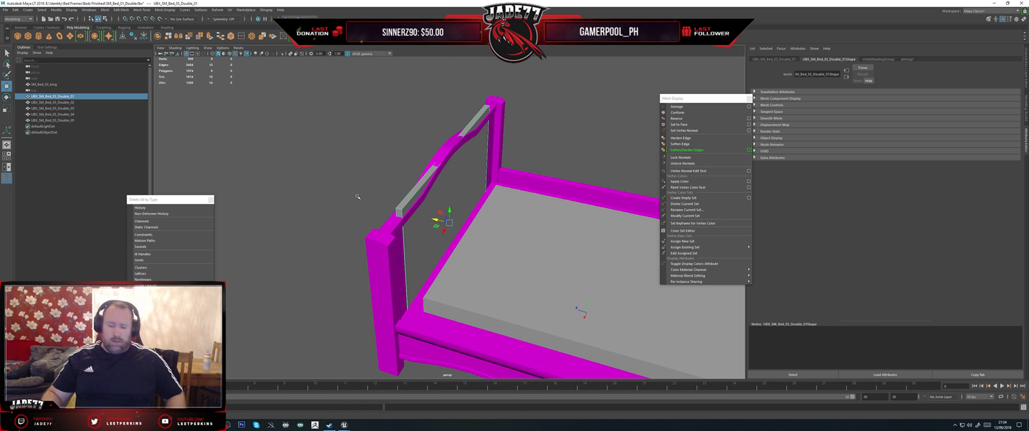
Step: Scale the headboard collision box to the king headboard's width and thickness and align it with the headboard
alt+drag(406, 187, 440, 187)
alt+drag(438, 218, 434, 220)
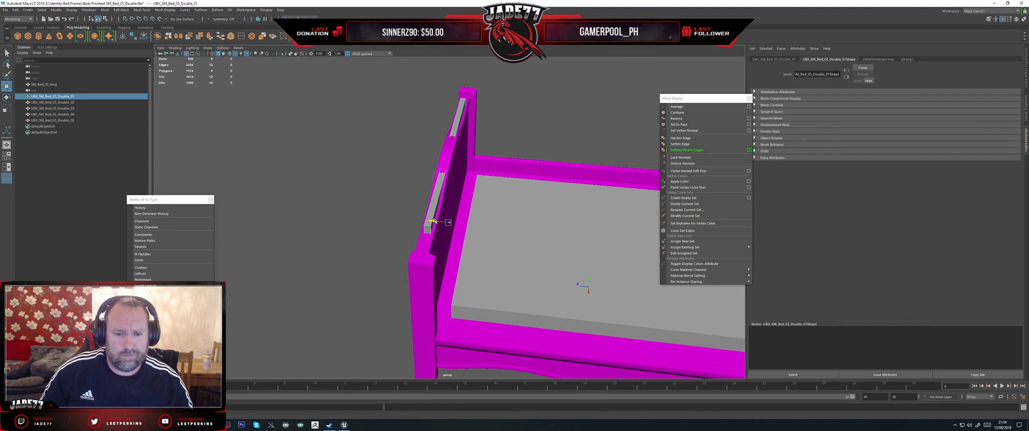
key(e)
key(r)
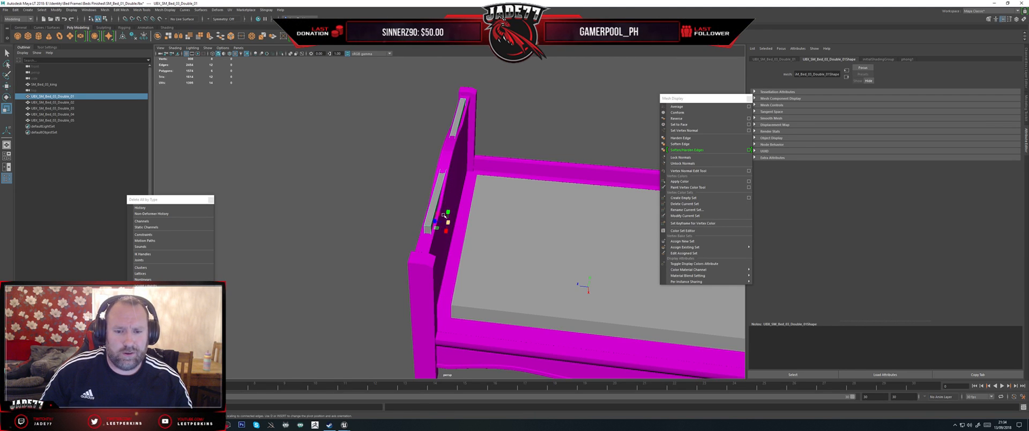
drag(436, 221, 470, 205)
key(w)
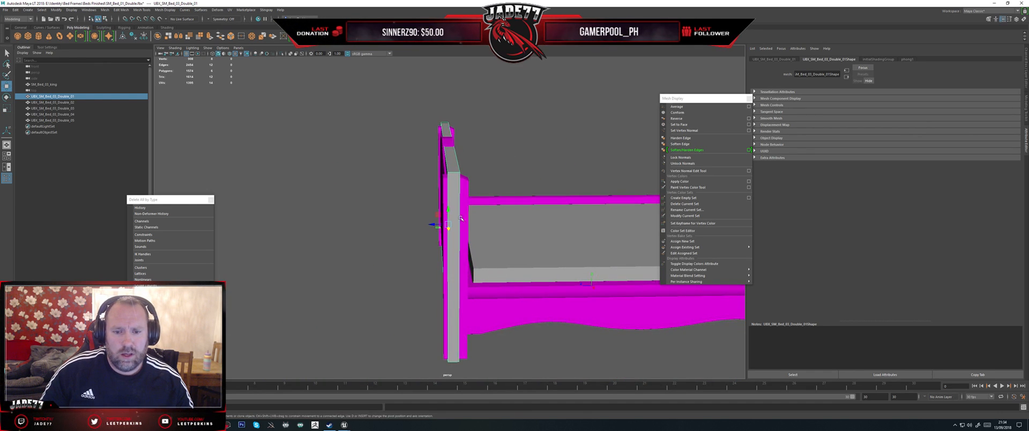
key(r)
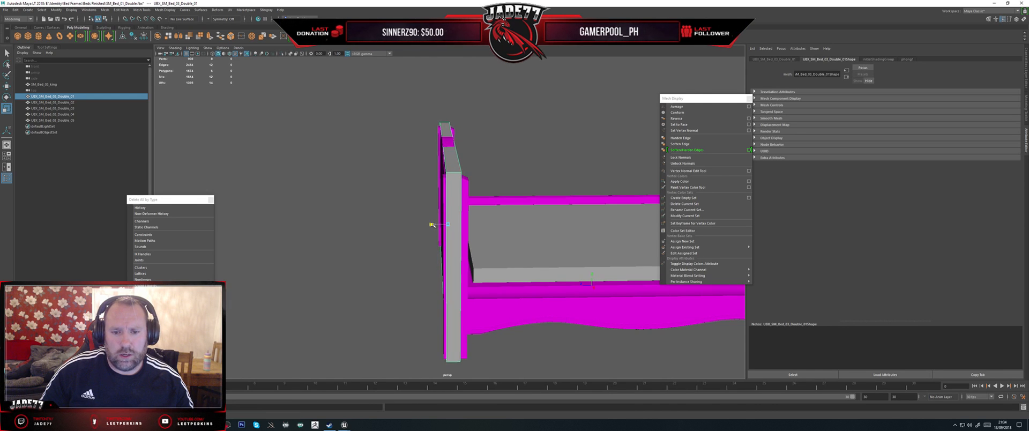
key(w)
drag(436, 225, 499, 219)
key(r)
key(w)
alt+middle_drag(498, 219, 460, 182)
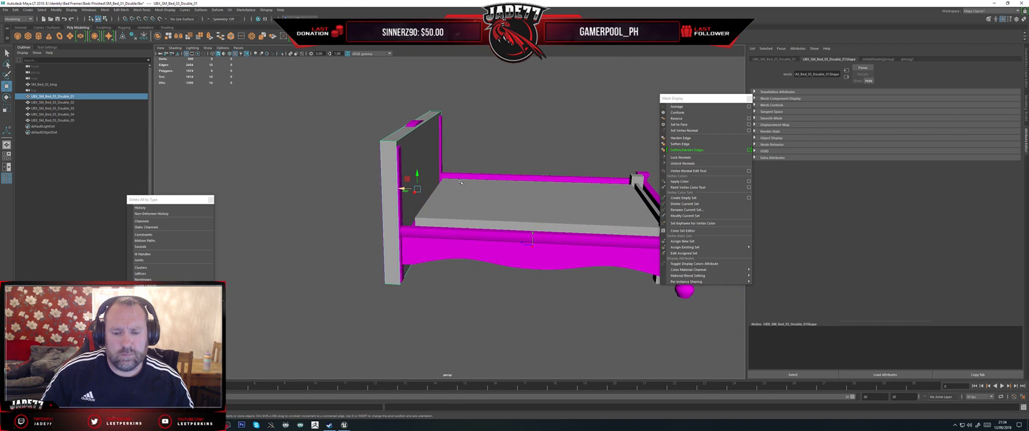
Step: Scale and reposition the mattress collision box so it fills the king bed's frame between the side rails, headboard and footboard
click(453, 208)
alt+drag(453, 208, 419, 223)
alt+drag(444, 250, 426, 195)
key(r)
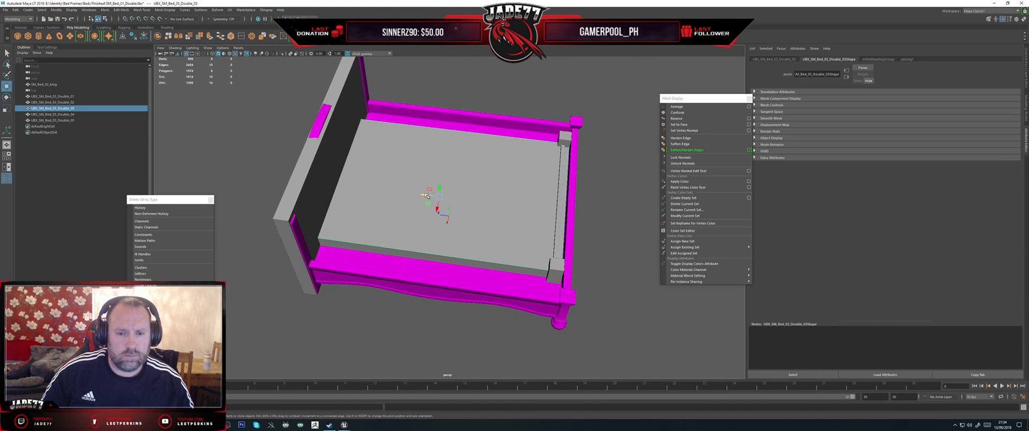
key(w)
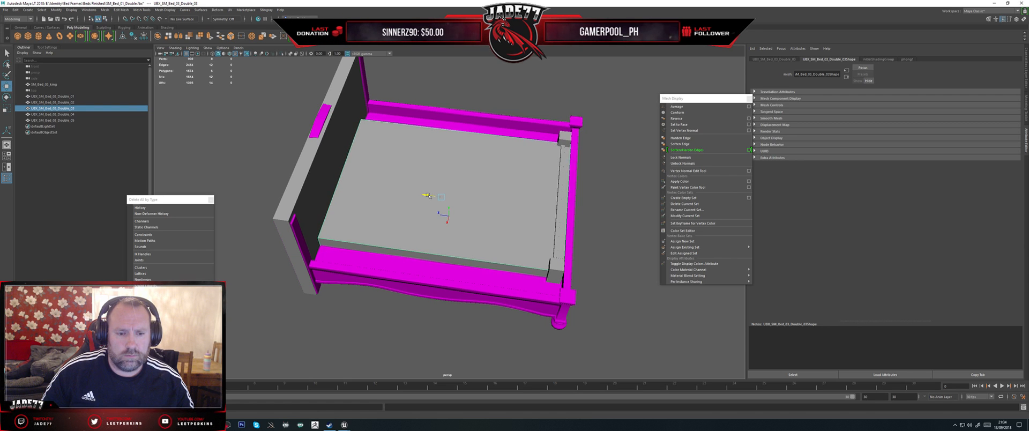
alt+drag(428, 197, 448, 202)
key(r)
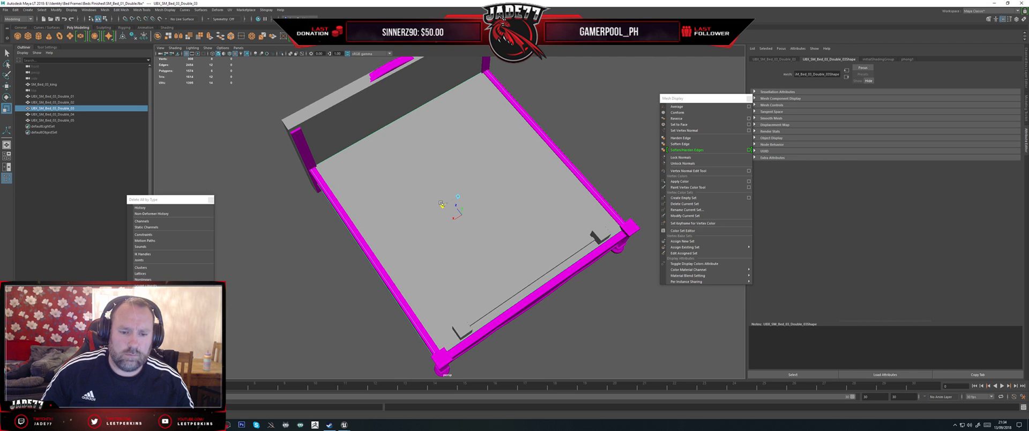
alt+drag(440, 203, 453, 204)
key(w)
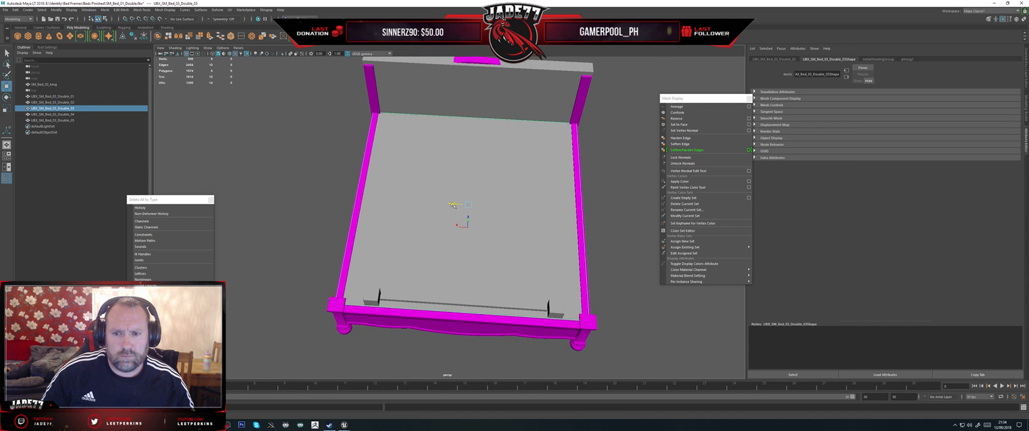
key(r)
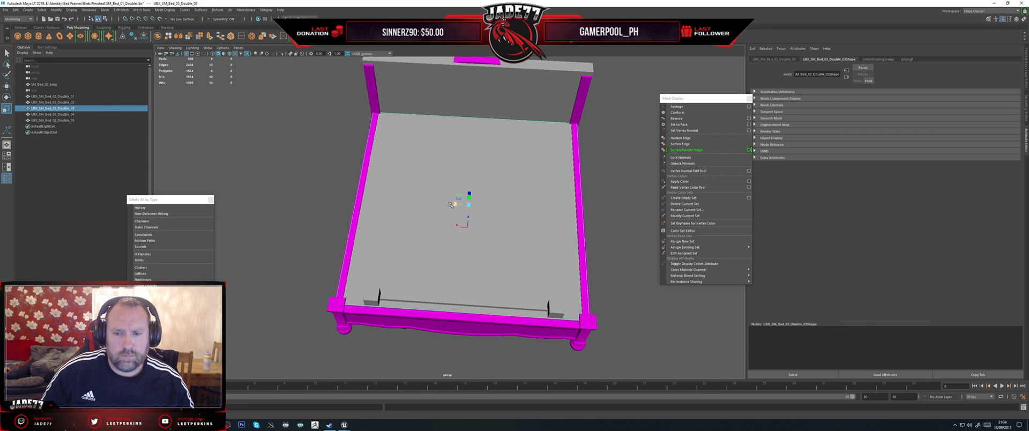
alt+drag(450, 205, 544, 192)
alt+middle_drag(544, 192, 441, 179)
alt+drag(440, 179, 467, 203)
Step: Select the footboard collision box with both post boxes and move them together outward to the king bed's footboard
click(449, 201)
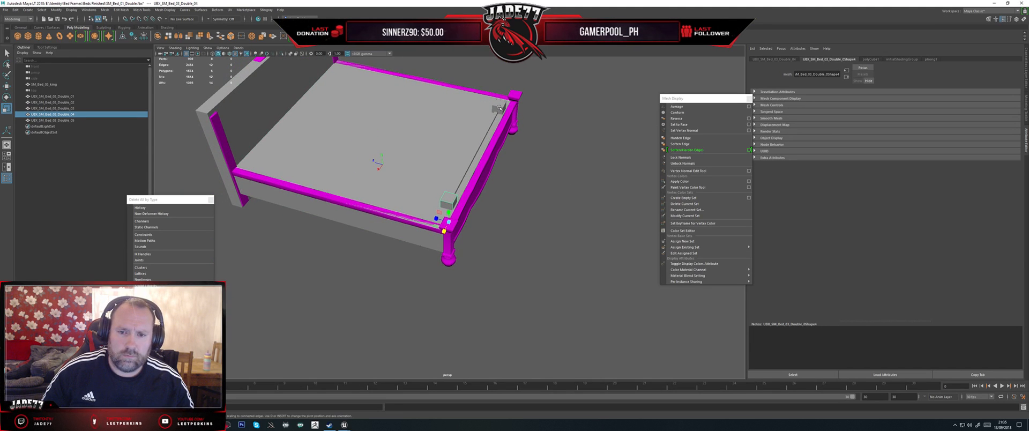
shift+click(498, 108)
alt+drag(493, 167, 504, 177)
shift+click(475, 150)
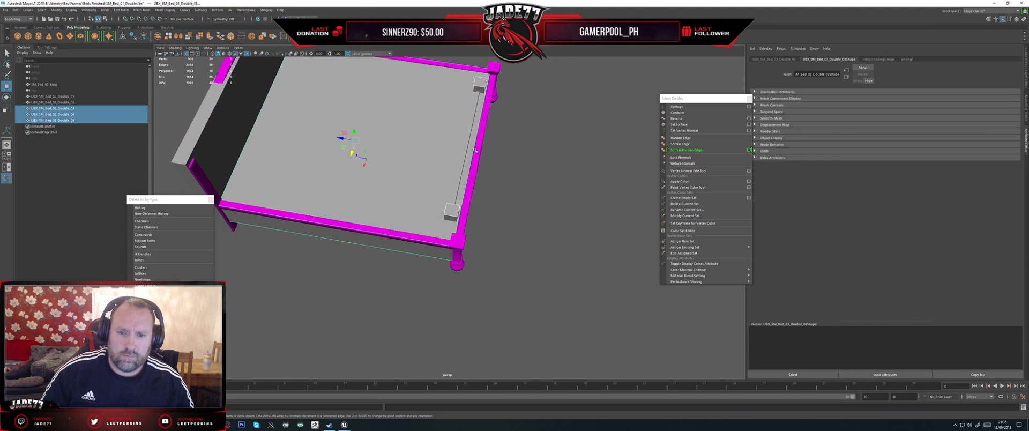
click(476, 89)
alt+drag(466, 115, 495, 114)
scroll(472, 134, up, 4)
shift+click(460, 152)
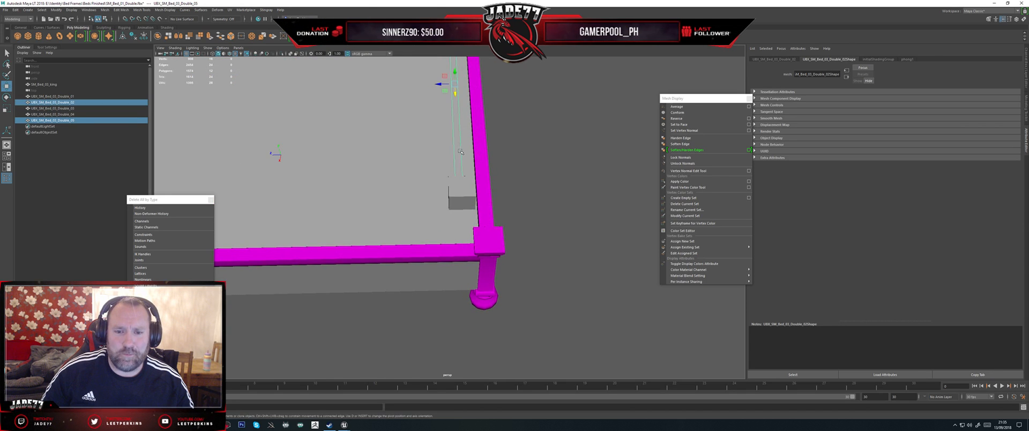
shift+click(459, 198)
scroll(440, 236, down, 5)
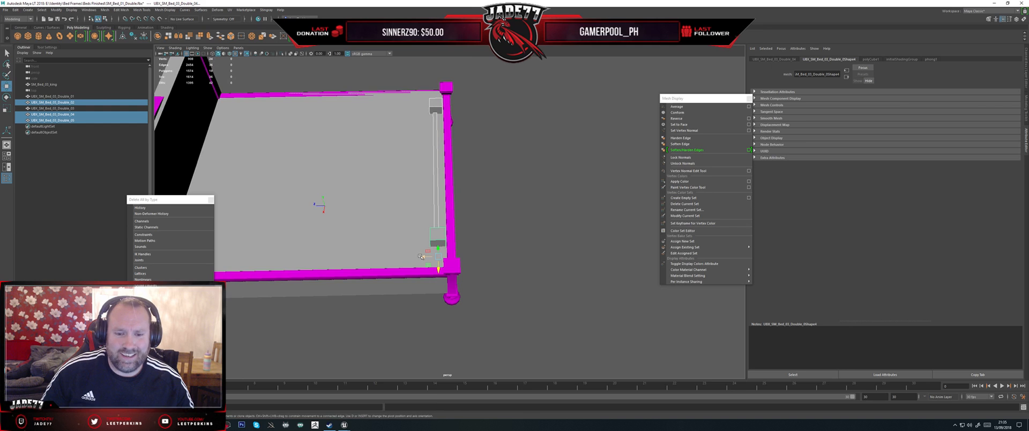
drag(420, 256, 412, 215)
Step: Move each of the two post collision boxes sideways onto its matching footboard post of the king bed
click(406, 209)
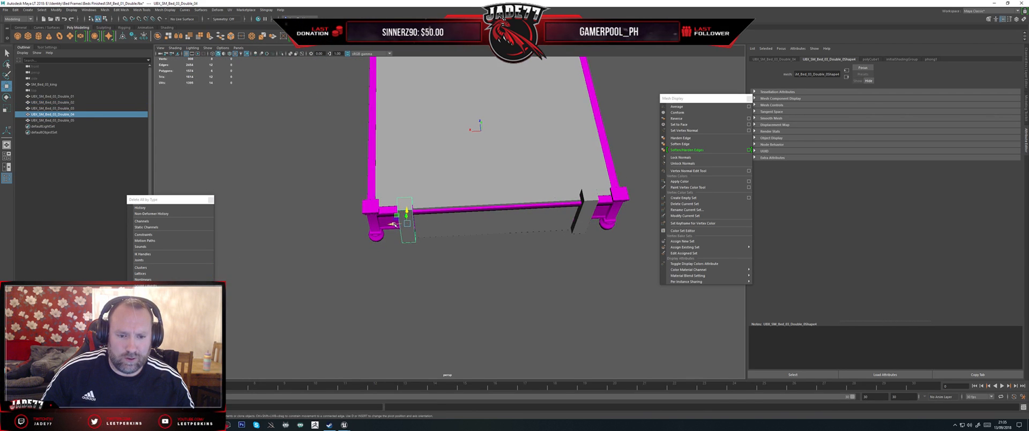
alt+drag(364, 219, 461, 254)
click(486, 212)
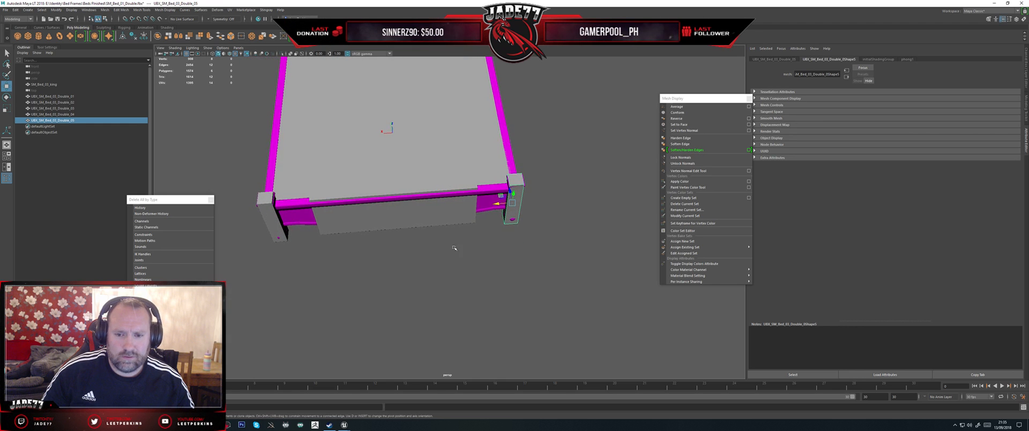
Step: Stretch the footboard collision box to span between the two post boxes and adjust its depth and position on the footboard
click(451, 246)
click(415, 226)
drag(379, 191, 374, 192)
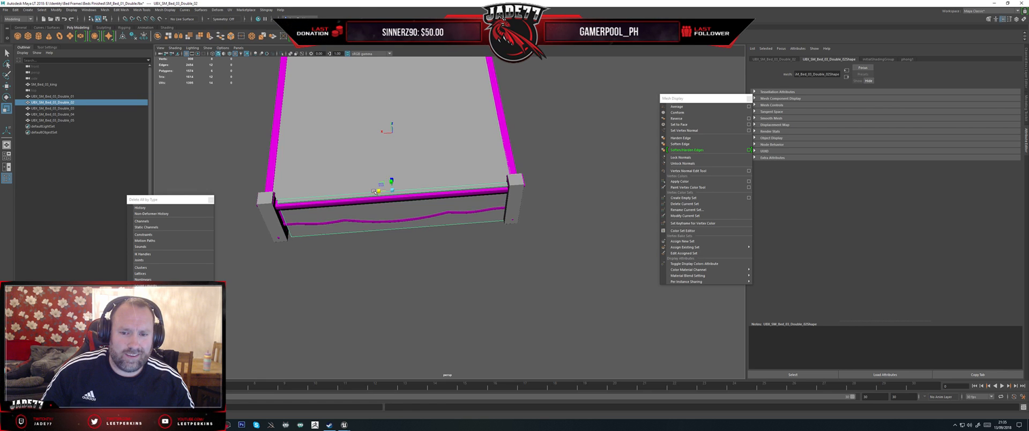
key(w)
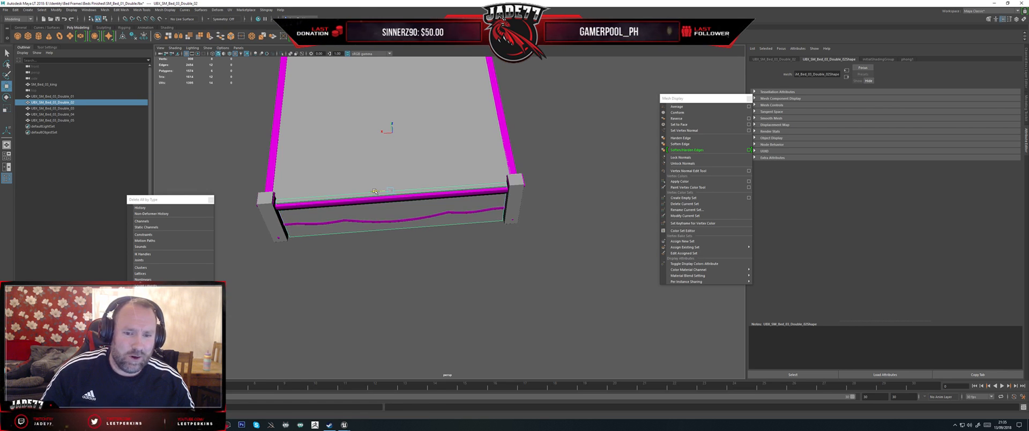
alt+drag(375, 191, 415, 209)
key(r)
key(w)
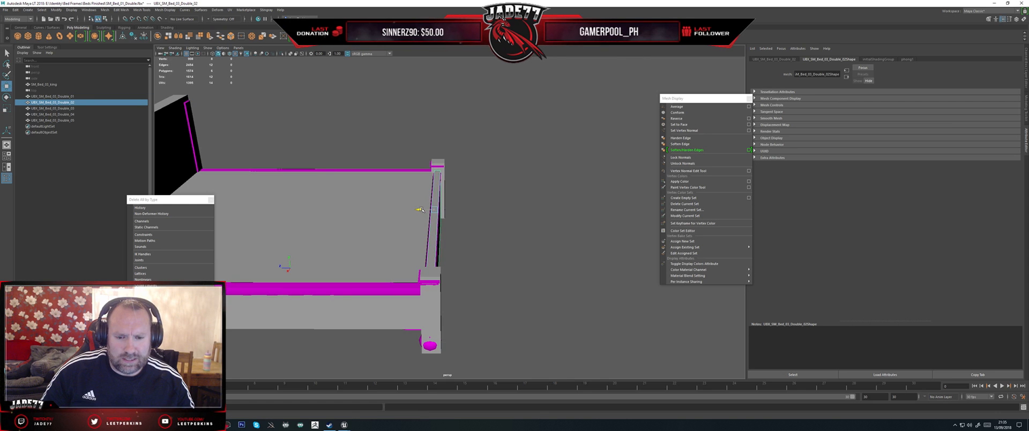
key(r)
key(w)
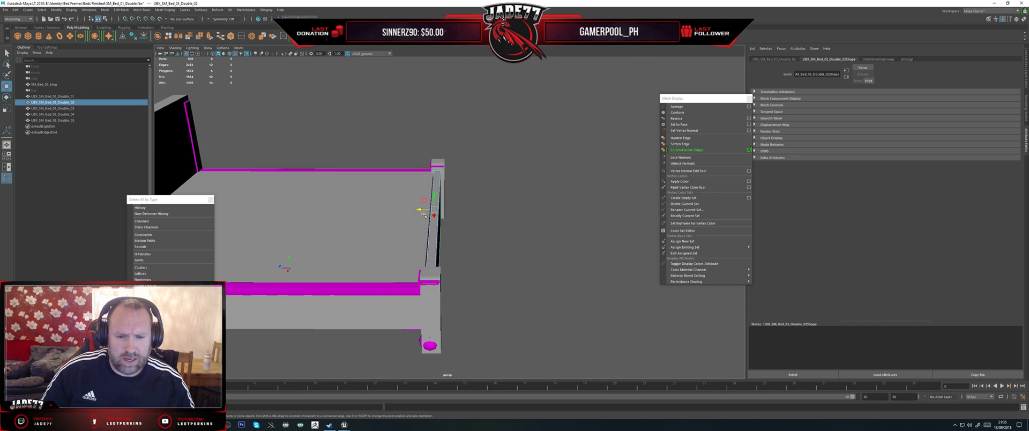
drag(422, 209, 420, 209)
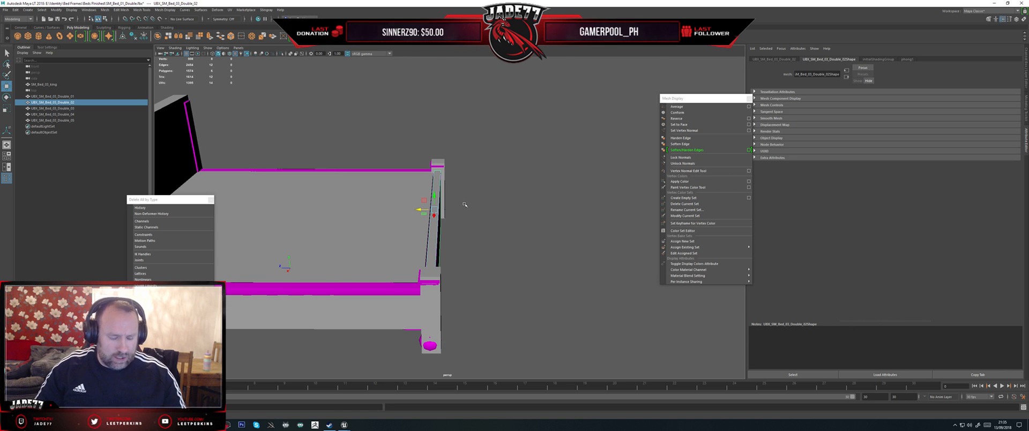
mouse_move(470, 162)
alt+mouse_down()
mouse_move(496, 159)
mouse_move(464, 156)
alt+mouse_up()
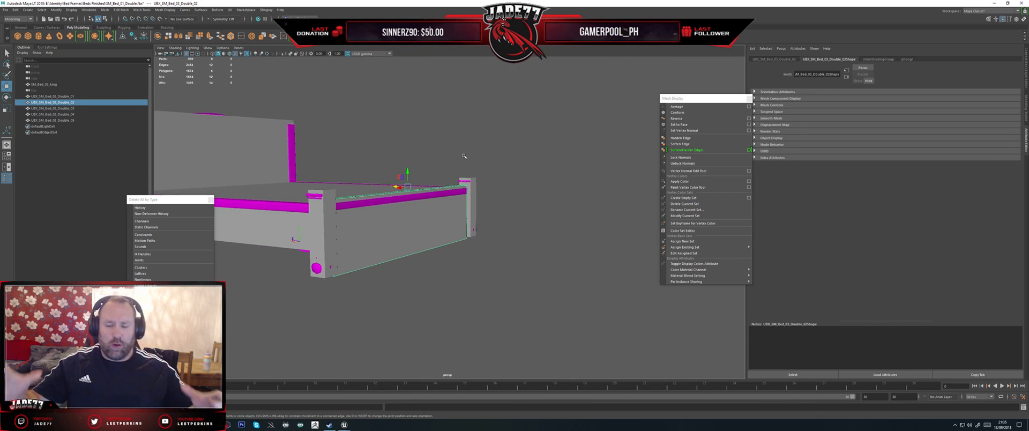
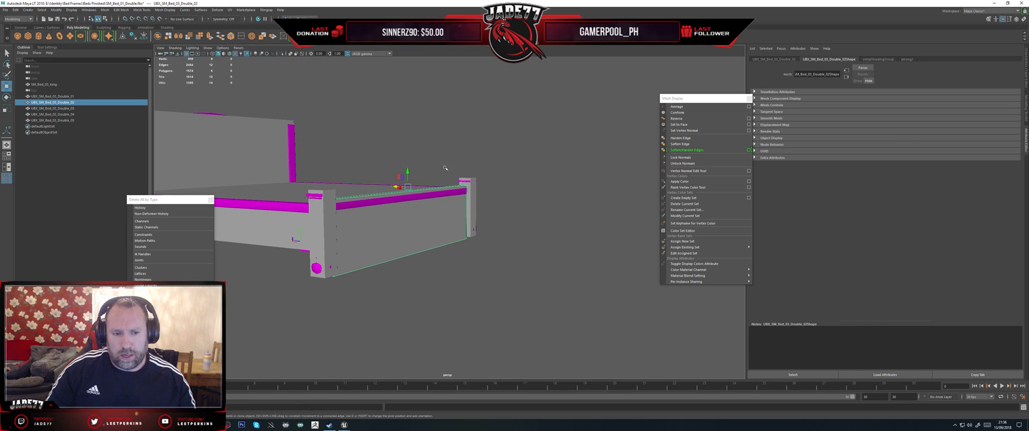
Step: Scale the headboard collision box slightly in depth so it fits the king bed's headboard
alt+drag(442, 168, 394, 176)
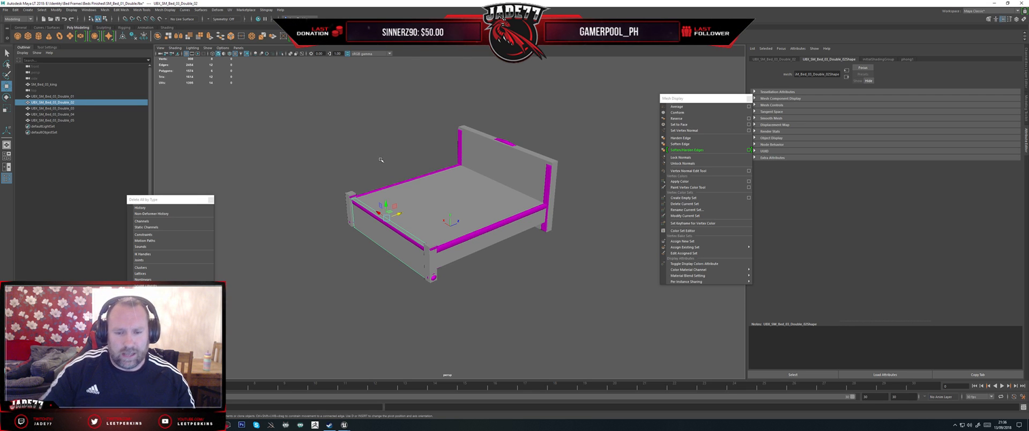
mouse_move(394, 149)
alt+mouse_down()
mouse_move(473, 151)
mouse_move(453, 161)
mouse_move(484, 142)
mouse_move(478, 113)
mouse_move(448, 128)
mouse_move(457, 152)
mouse_move(447, 177)
mouse_move(432, 162)
mouse_move(418, 172)
mouse_move(487, 161)
mouse_move(459, 178)
mouse_move(488, 163)
mouse_move(488, 185)
mouse_move(493, 156)
mouse_move(490, 168)
mouse_move(342, 153)
alt+mouse_up()
scroll(458, 179, up, 3)
click(304, 203)
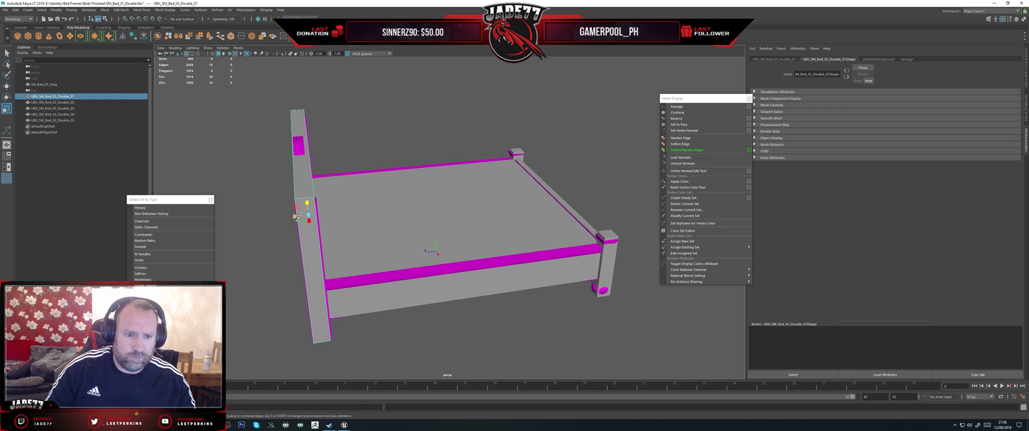
drag(297, 216, 294, 216)
key(w)
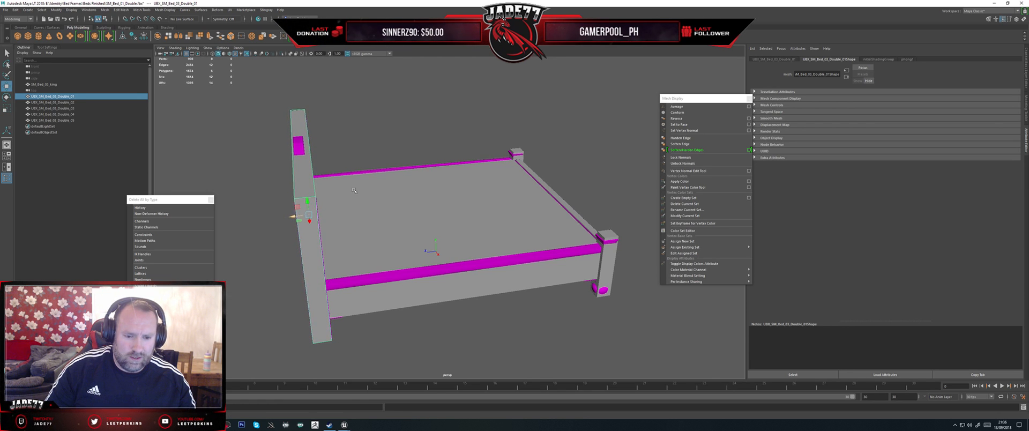
Step: Adjust the mattress collision box lengthwise, moving its footboard-end vertices to meet the king bed's footboard
alt+drag(354, 191, 377, 203)
click(377, 203)
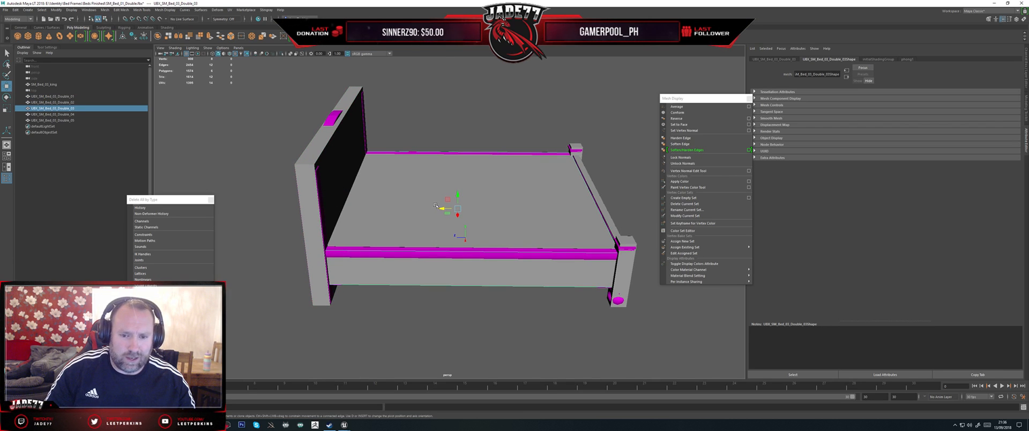
drag(440, 208, 442, 208)
alt+middle_drag(443, 208, 359, 190)
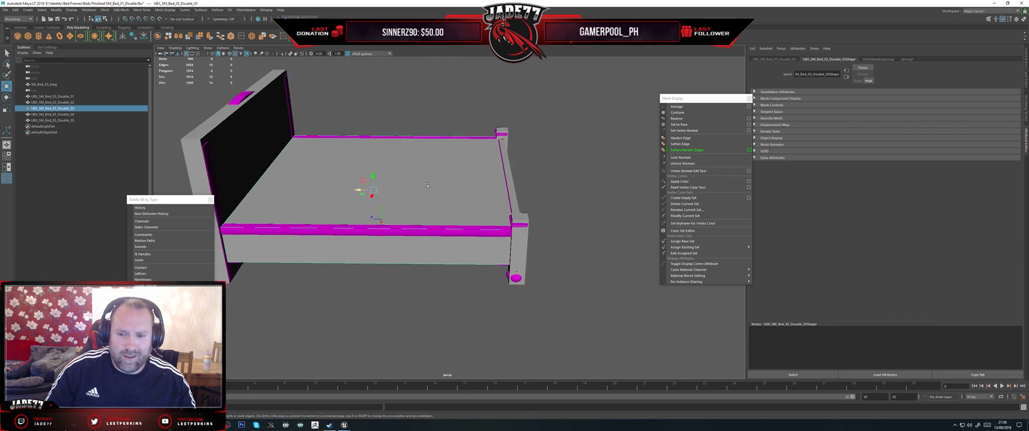
right_drag(442, 193, 412, 193)
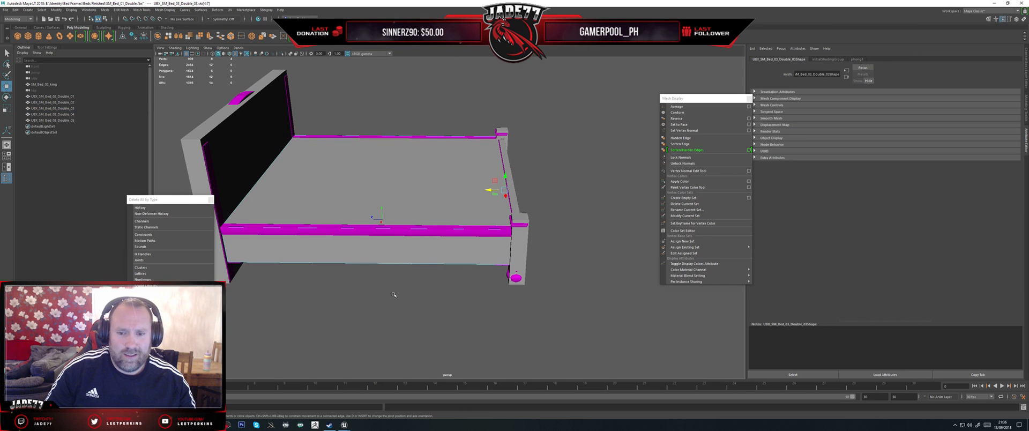
drag(491, 189, 498, 166)
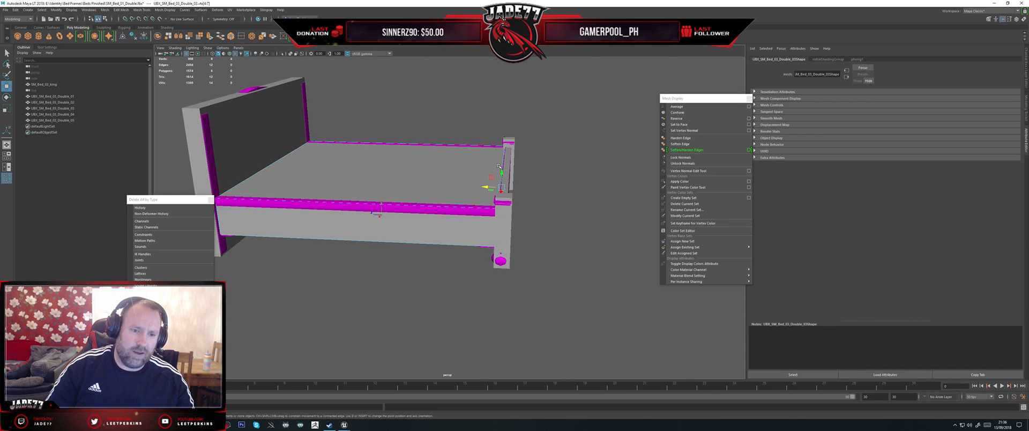
Step: Switch to Unreal's king bed mesh editor and examine the existing collision in Player Collision view, then the bed in Lit view
mouse_move(350, 421)
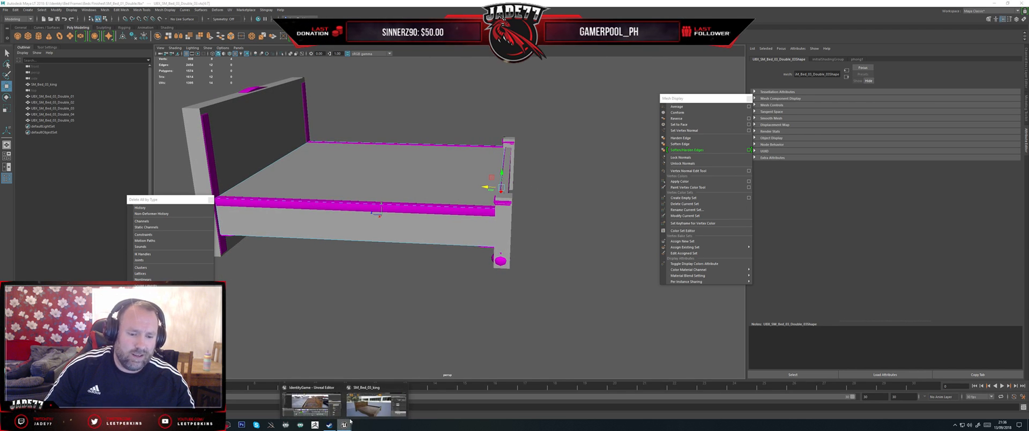
click(375, 403)
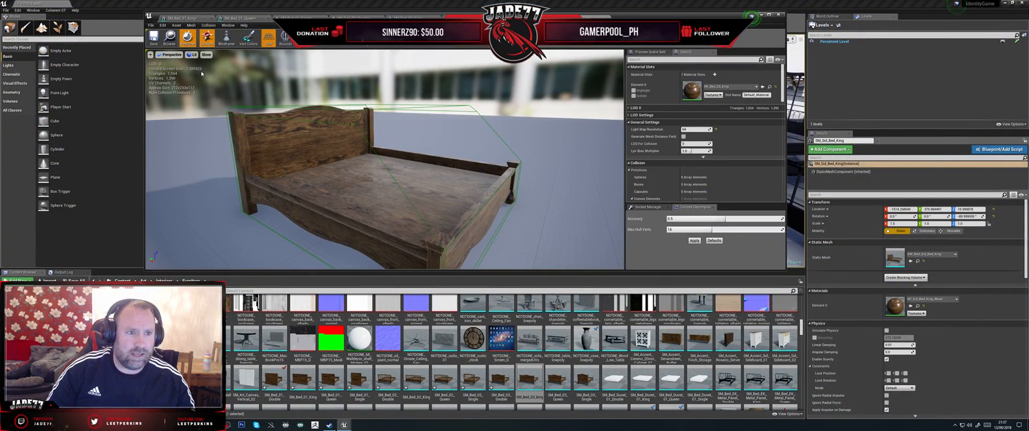
click(191, 54)
click(209, 126)
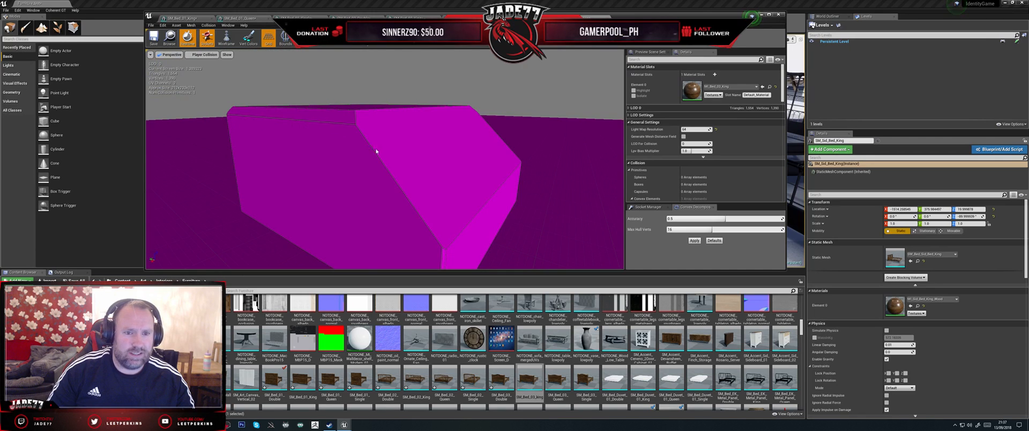
right_drag(376, 151, 417, 142)
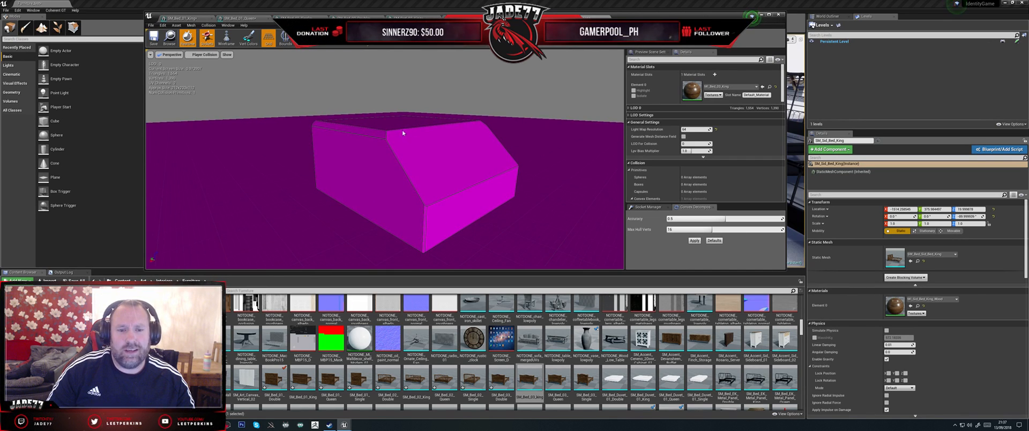
click(204, 54)
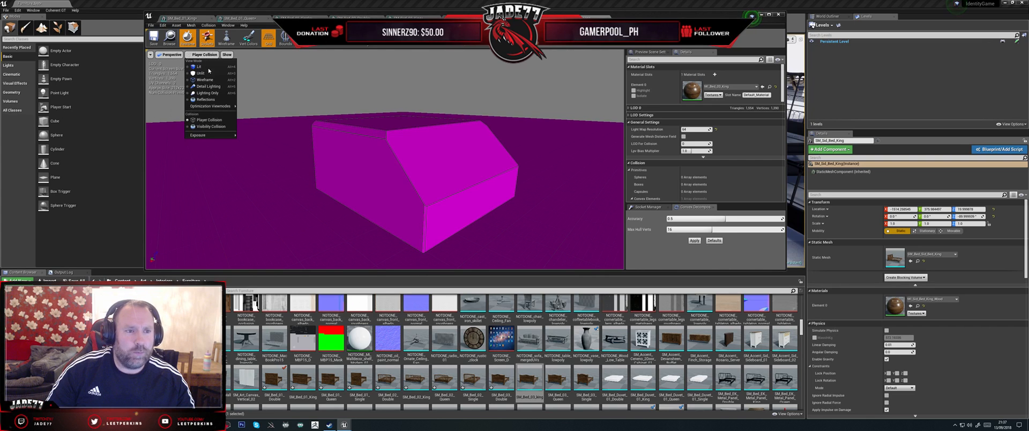
click(207, 67)
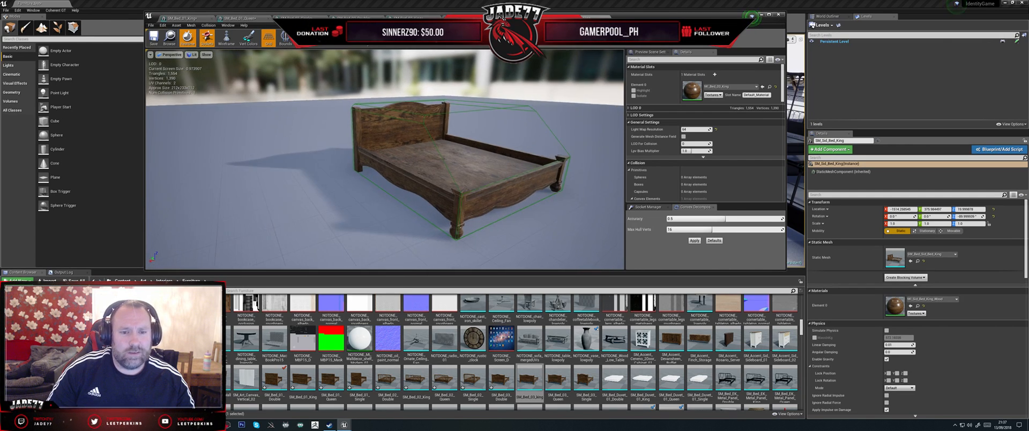
right_drag(375, 150, 407, 142)
mouse_move(343, 223)
right_down()
mouse_move(355, 223)
mouse_move(342, 223)
right_up()
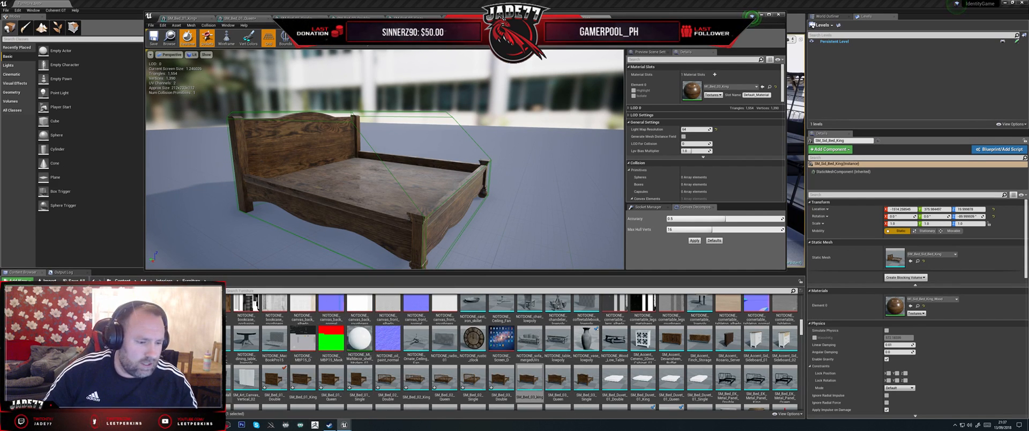
Step: Switch back to Maya and rename the headboard collision box to UBX_SM_Bed_03_king_01, matching the king bed mesh's name
click(327, 424)
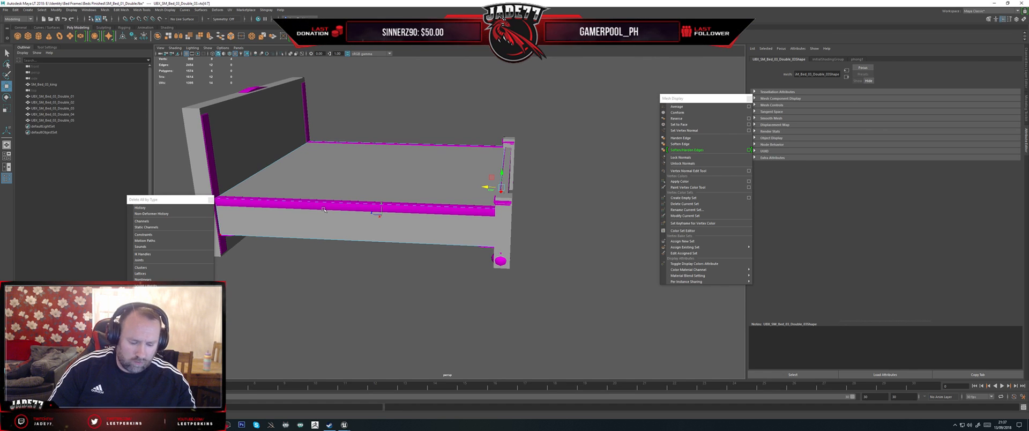
click(44, 85)
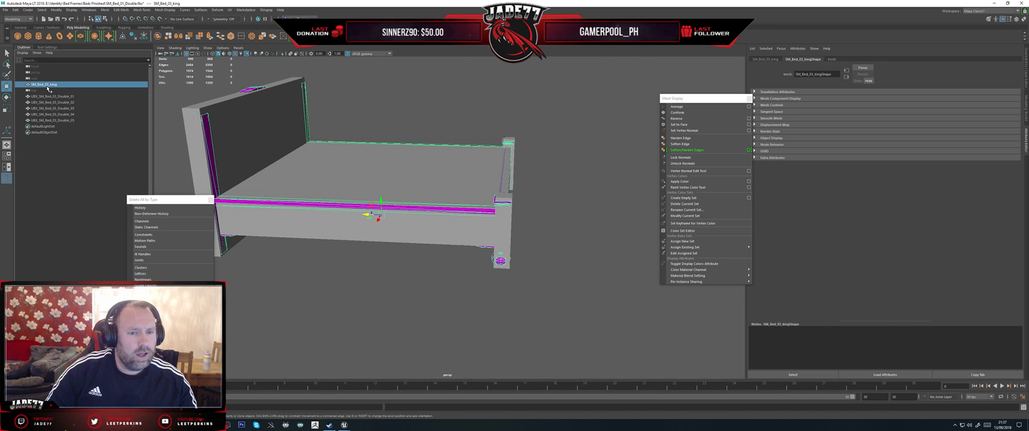
double_click(47, 86)
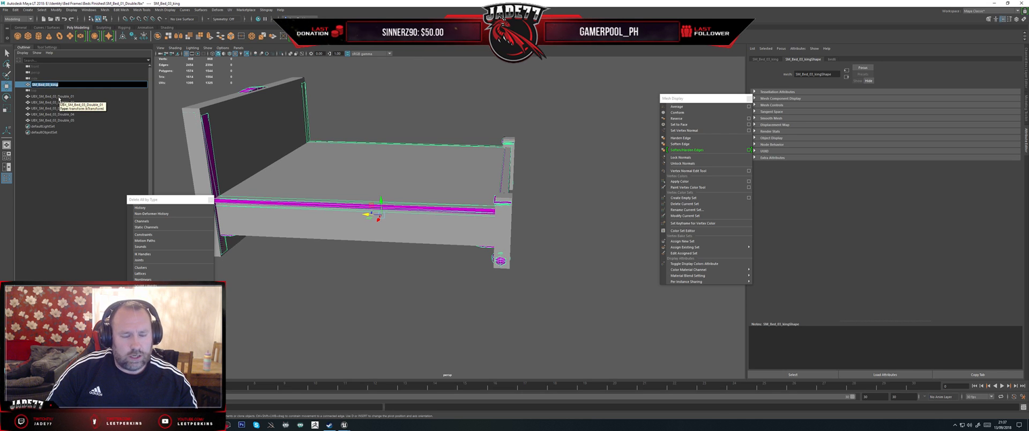
click(59, 97)
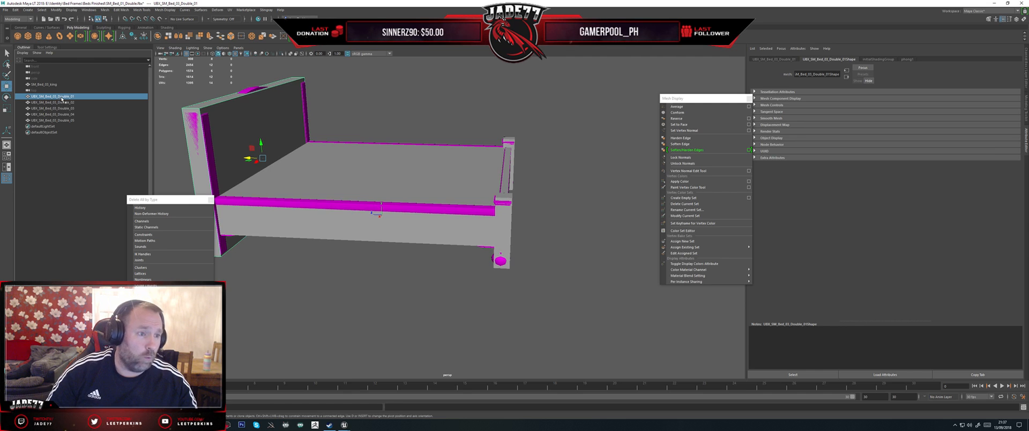
double_click(62, 97)
drag(70, 97, 58, 97)
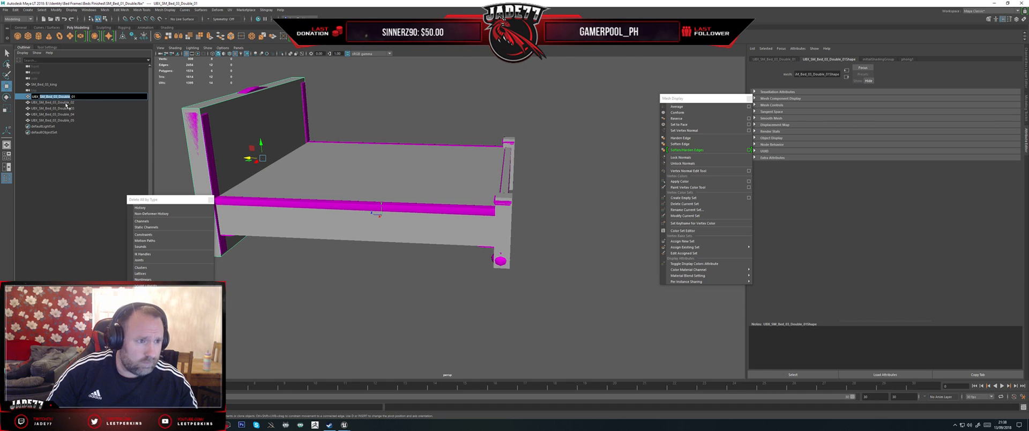
text(king)
key(Return)
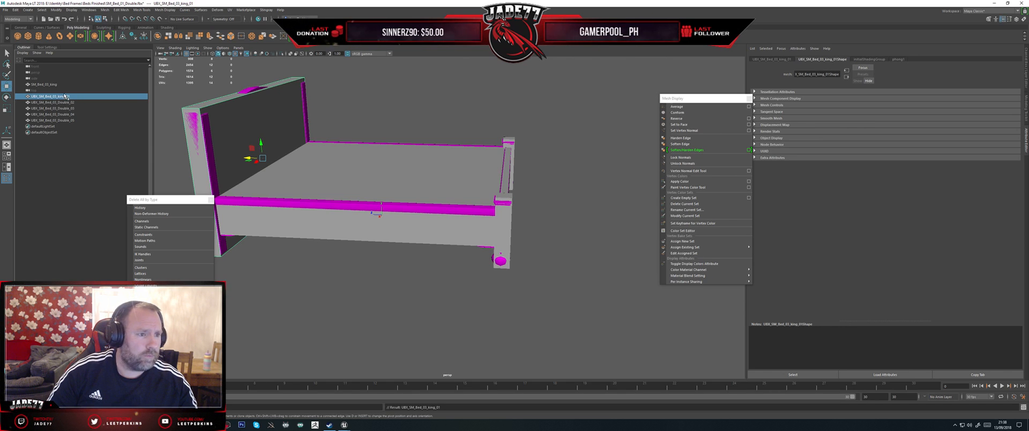
Step: Rename the footboard and mattress collision boxes to UBX_SM_Bed_03_king_02 and UBX_SM_Bed_03_king_03
click(66, 102)
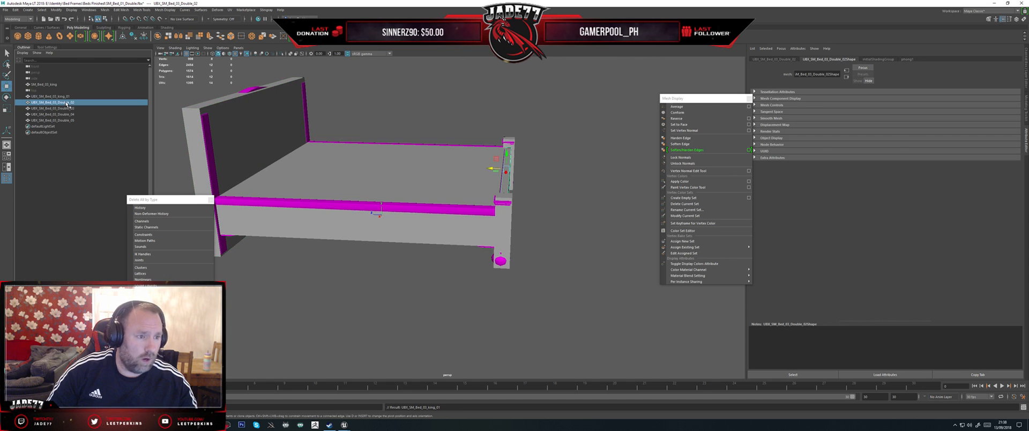
double_click(67, 102)
text(UBX_SM_Bed_03_king_01)
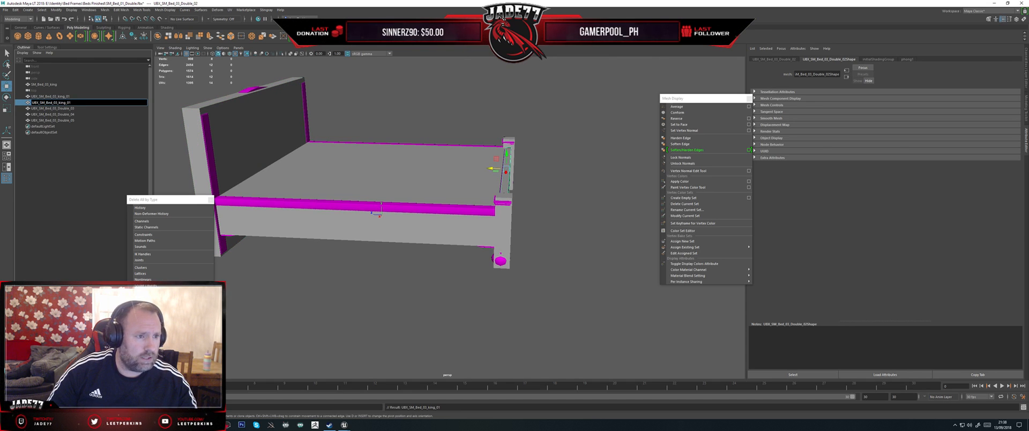
key(BackSpace)
text(2)
key(Return)
double_click(67, 108)
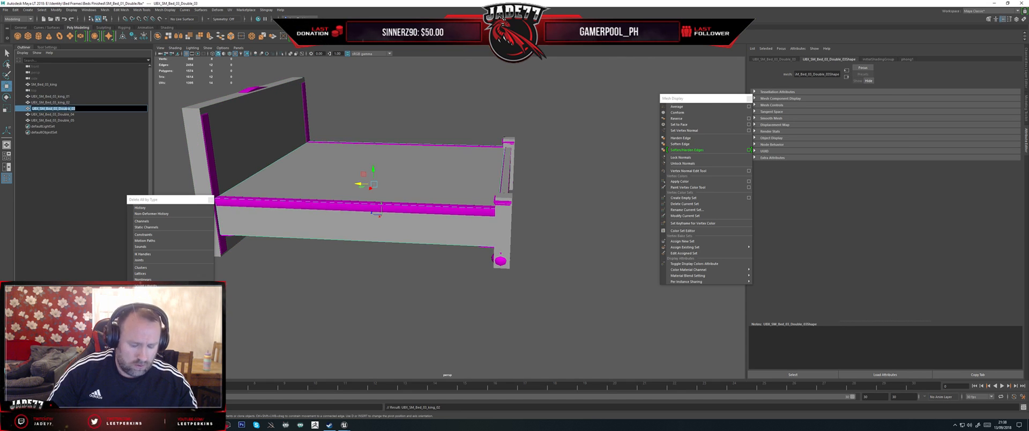
text(UBX_SM_Bed_03_king_01)
key(BackSpace)
text(3)
key(Return)
Step: Rename the two post collision boxes to UBX_SM_Bed_03_king_04 and UBX_SM_Bed_03_king_05
double_click(64, 114)
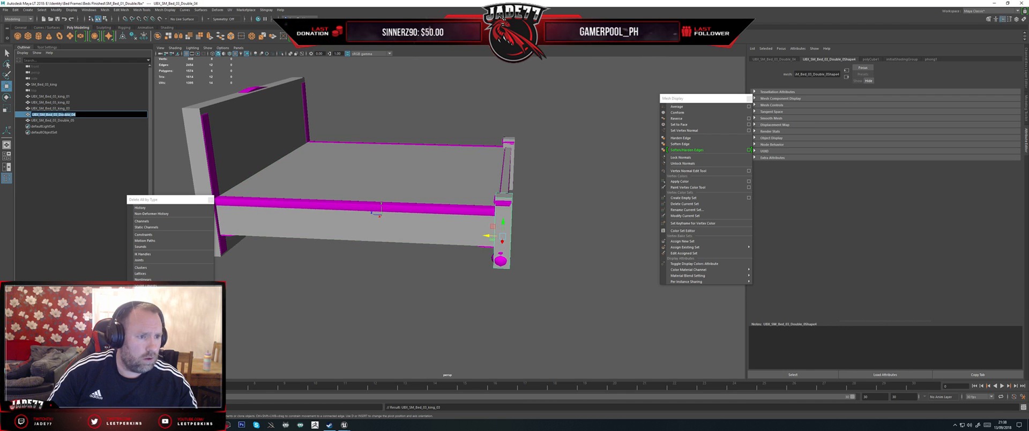
text(UBX_SM_Bed_03_king_01)
key(BackSpace)
text(4)
key(Return)
double_click(57, 120)
text(UBX_SM_Bed_03_king_01)
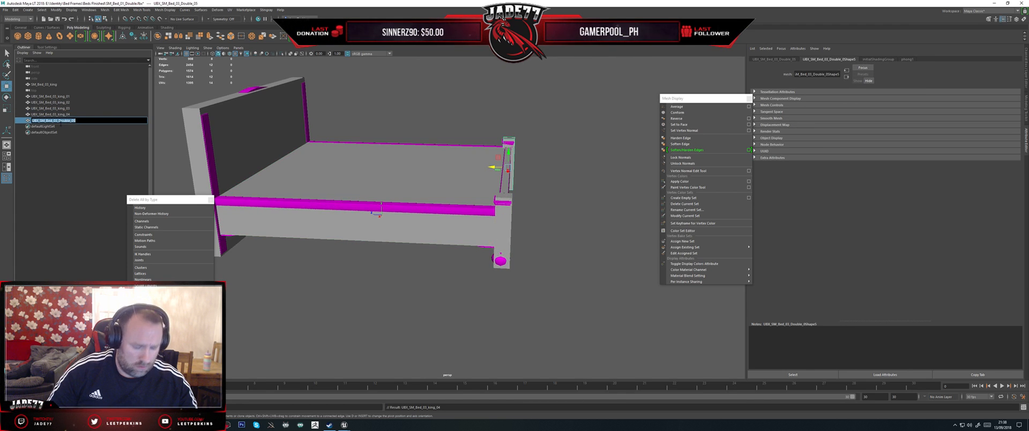
key(BackSpace)
text(5)
key(Return)
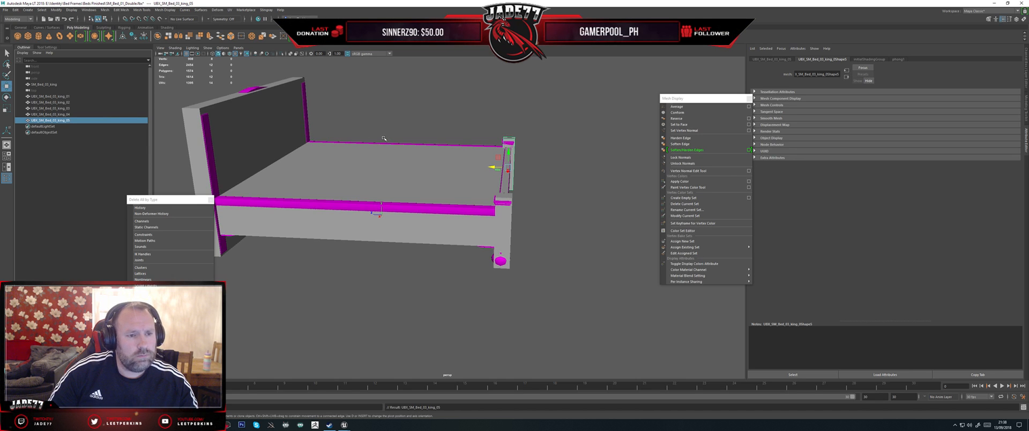
Step: Examine from several angles how the mattress, footboard and post collision boxes fit the king bed, selecting each box in turn
alt+drag(534, 191, 518, 181)
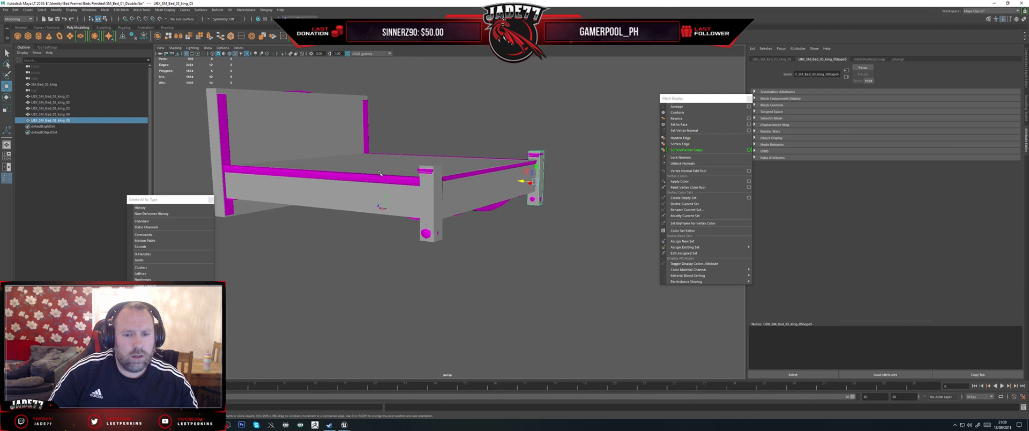
alt+drag(379, 173, 383, 199)
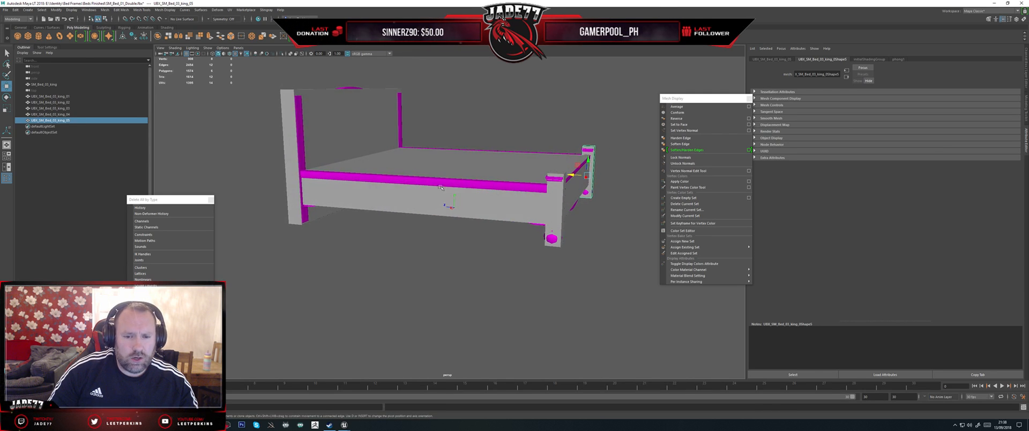
alt+drag(499, 162, 459, 149)
click(457, 203)
key(ctrl+z)
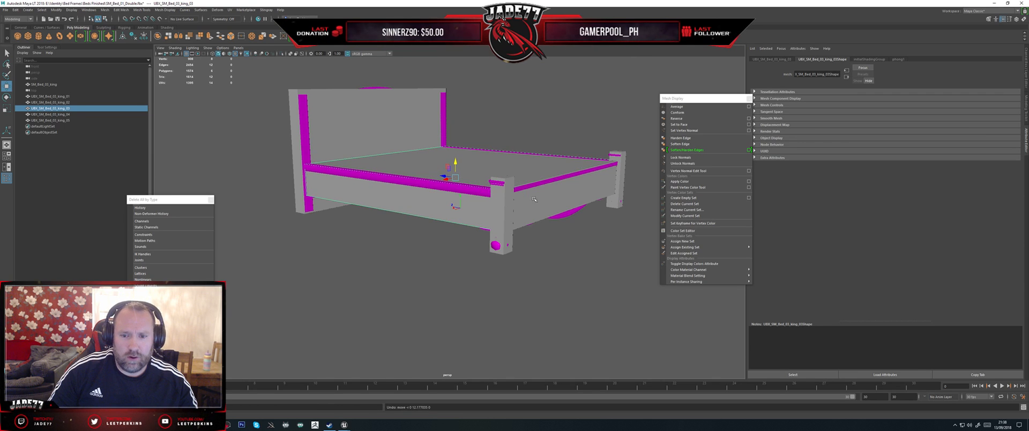
click(539, 199)
alt+drag(521, 204, 560, 210)
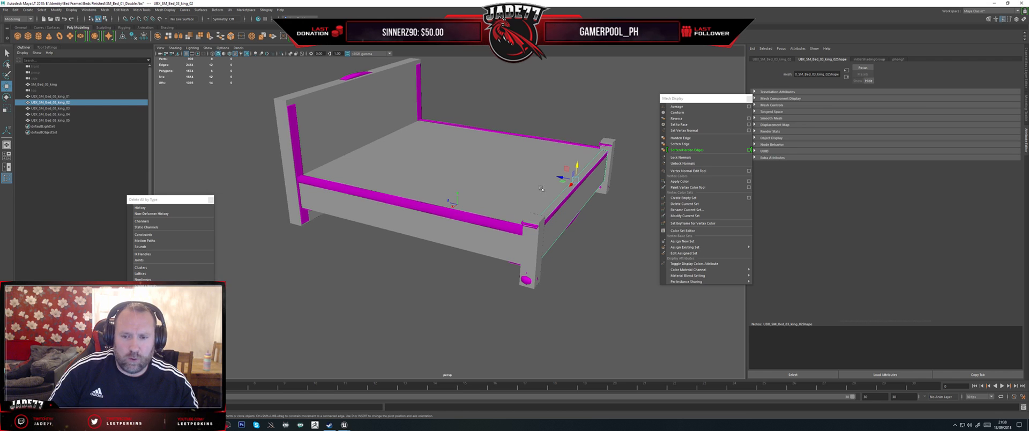
click(532, 236)
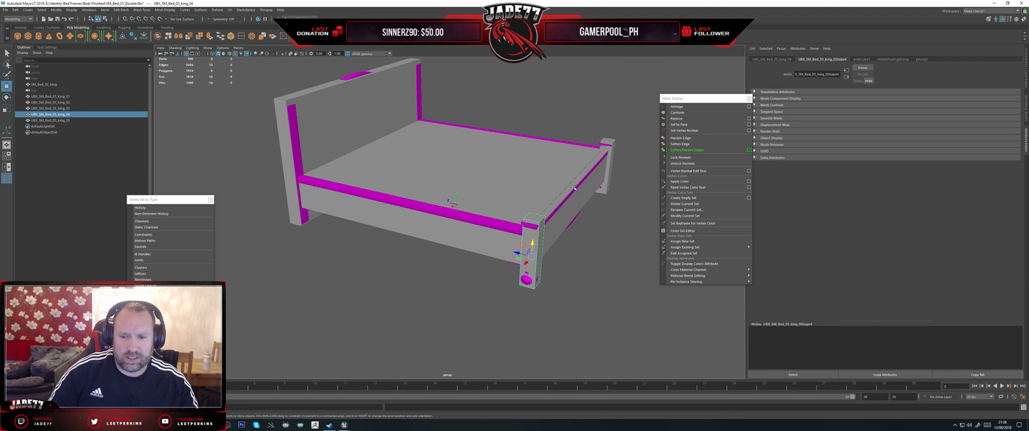
click(607, 165)
alt+drag(577, 212, 523, 197)
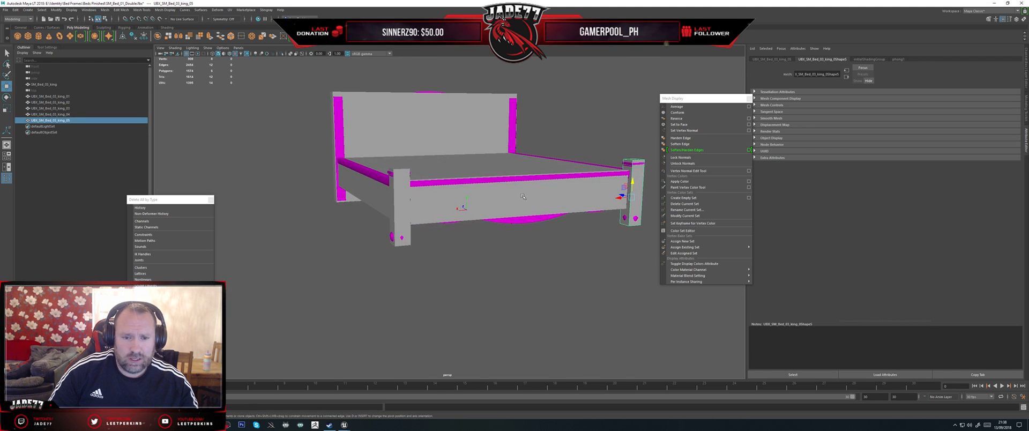
Step: Try moving the UBX_SM_Bed_03_king_04 post box aside to compare it with the bed post, and undo the move
click(403, 173)
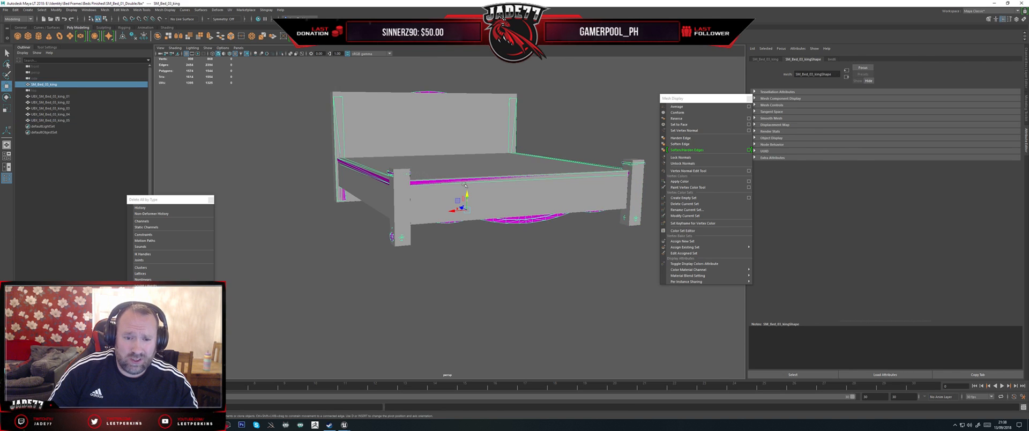
click(403, 178)
drag(391, 215, 359, 215)
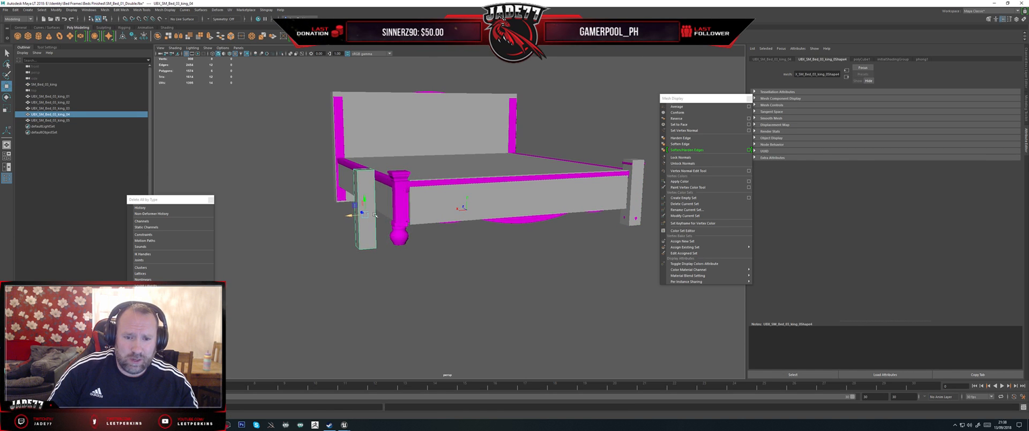
click(428, 208)
drag(509, 171, 495, 171)
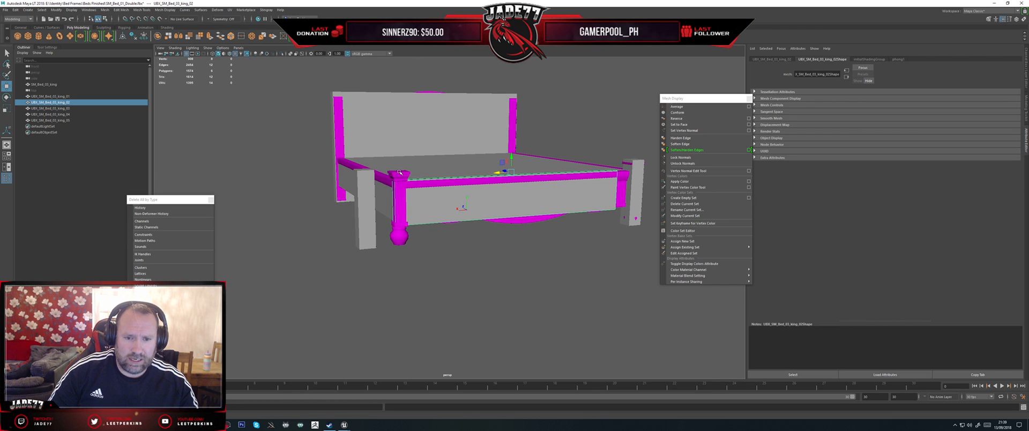
alt+drag(414, 180, 417, 190)
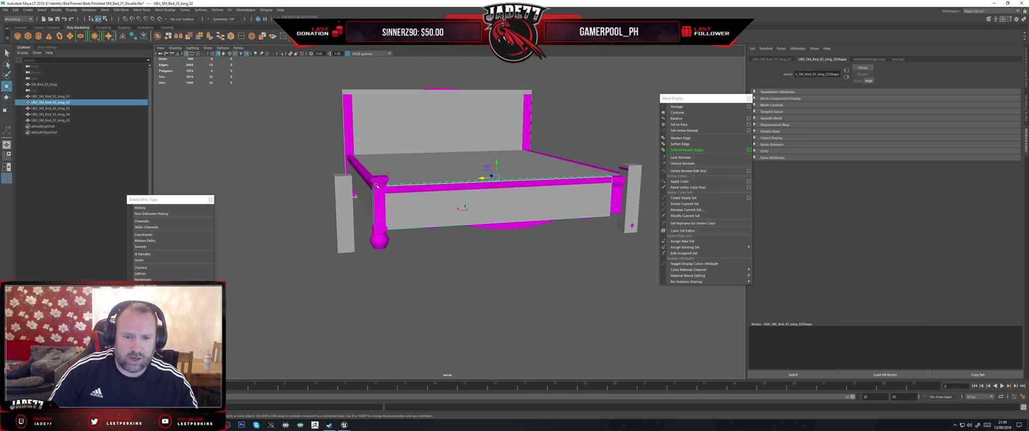
key(ctrl+z)
key(ctrl+z)
key(ctrl+z)
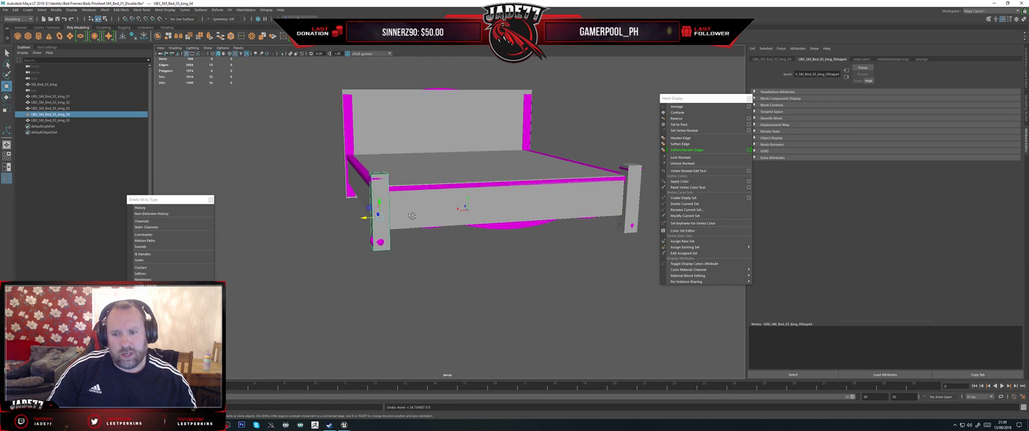
Step: Select the king bed mesh with its five UBX collision boxes and examine the fit around the headboard
alt+drag(411, 215, 466, 219)
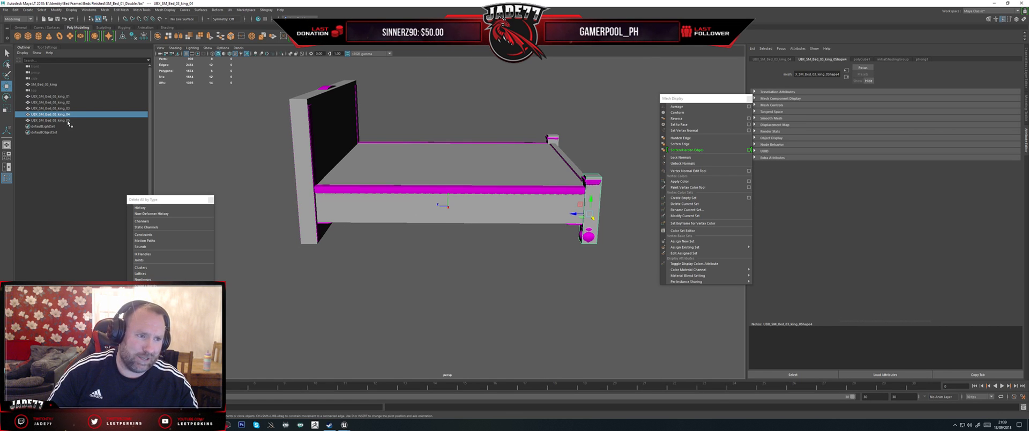
click(51, 120)
shift+click(73, 97)
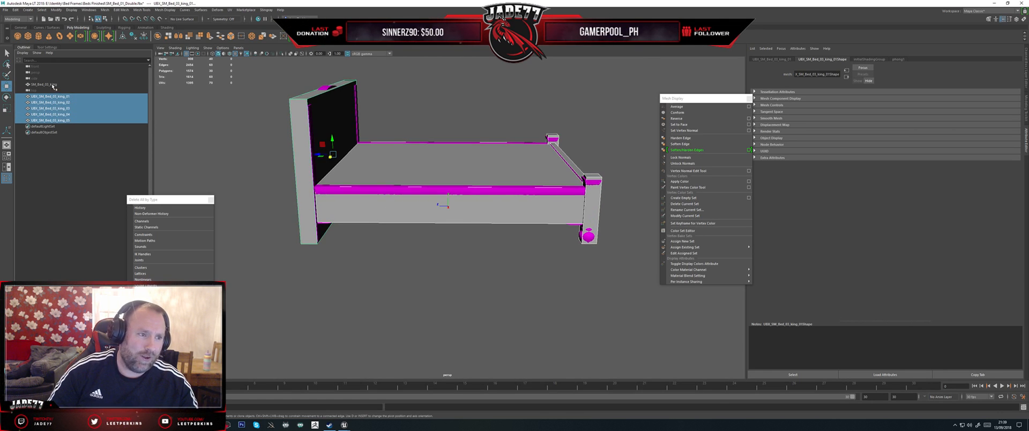
ctrl+click(56, 85)
alt+drag(497, 174, 291, 150)
scroll(421, 191, up, 4)
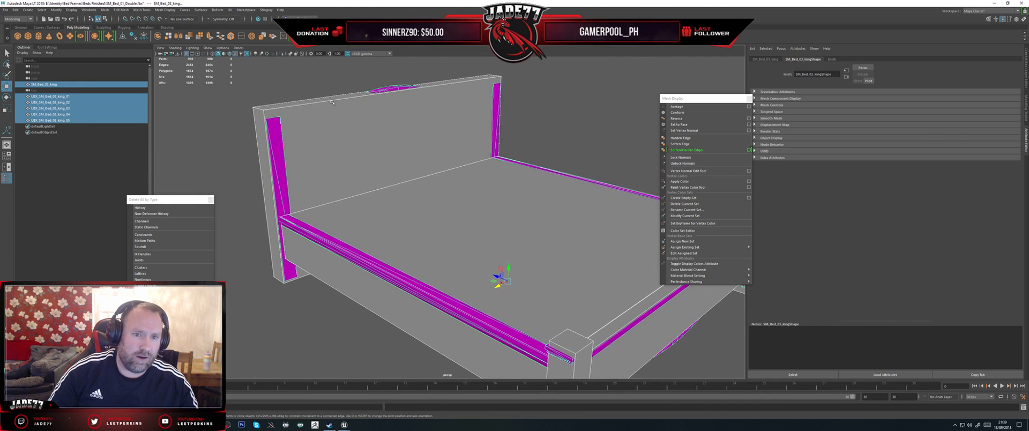
Step: Try lowering the headboard collision box, and undo the move
click(362, 130)
drag(398, 157, 398, 182)
key(ctrl+z)
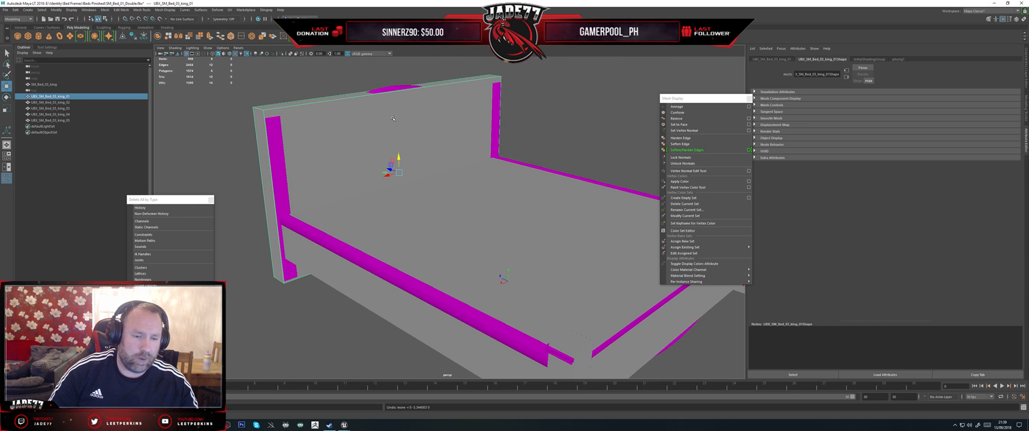
Step: Select the king bed mesh with all five collision boxes and export the selection over SM_Bed_03_king.fbx
shift+click(50, 120)
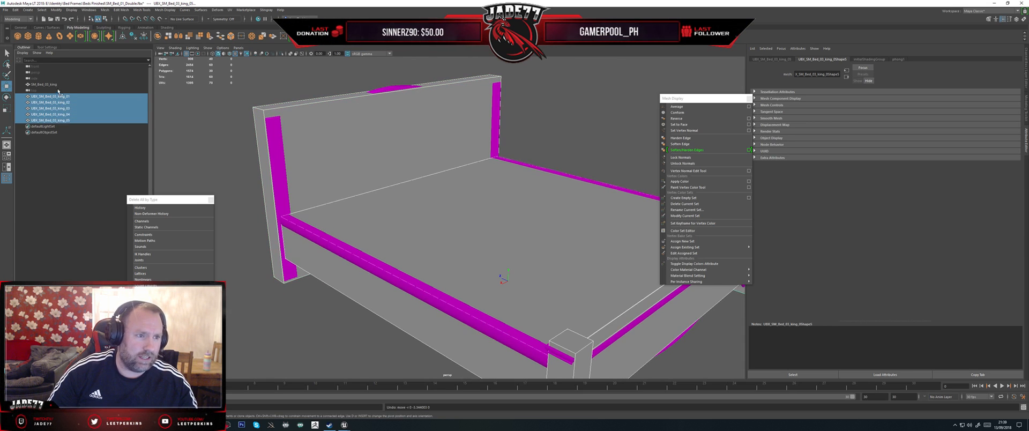
ctrl+click(48, 84)
alt+drag(275, 133, 469, 160)
alt+drag(397, 172, 354, 163)
click(363, 178)
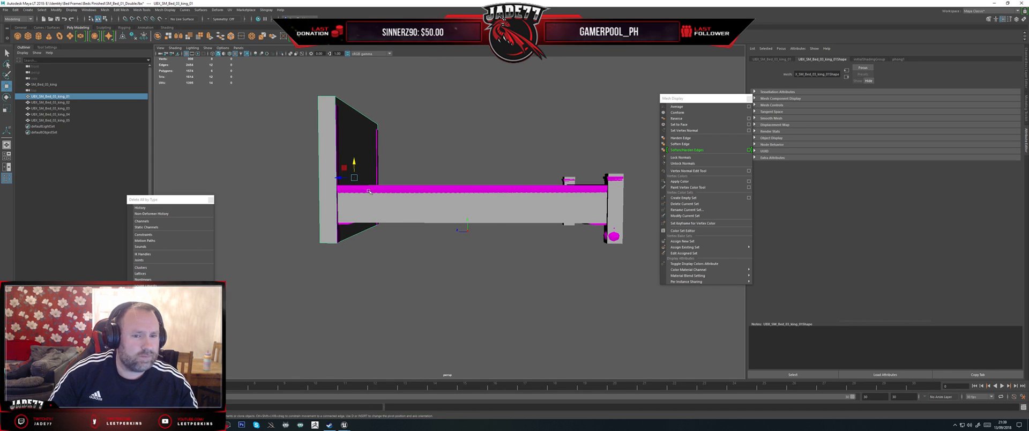
scroll(477, 231, down, 5)
drag(603, 290, 364, 165)
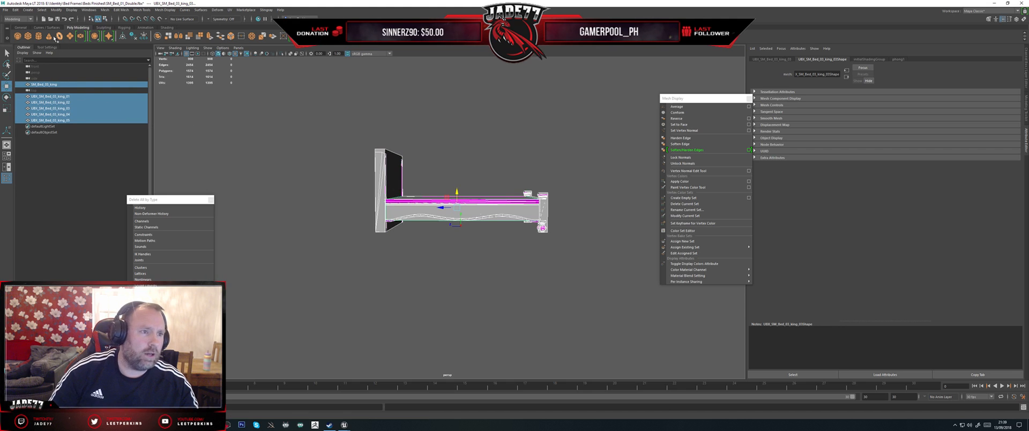
click(5, 10)
mouse_move(33, 96)
click(92, 109)
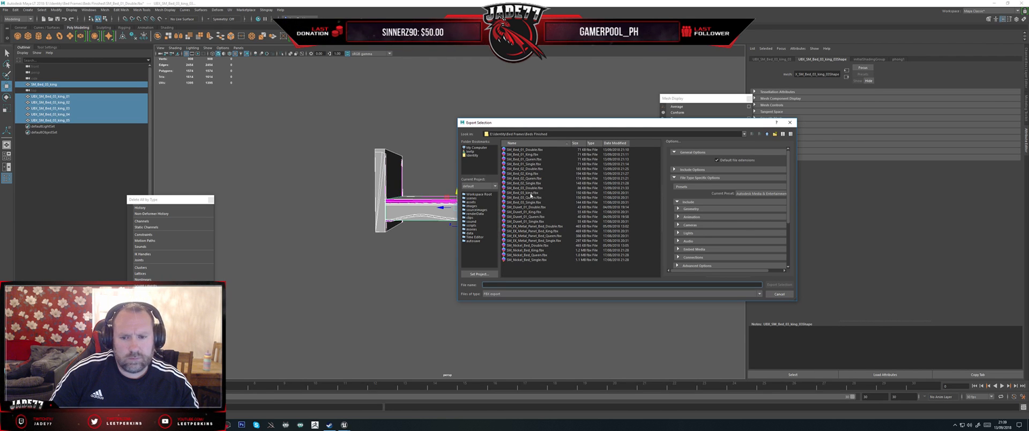
double_click(531, 194)
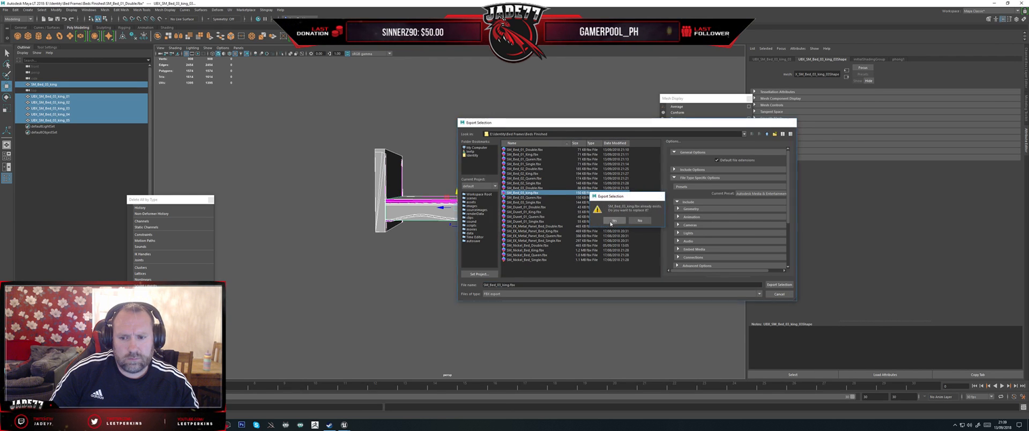
Step: Switch to Unreal, reimport SM_Bed_03_King and inspect how its collision boxes fit from several angles
click(344, 424)
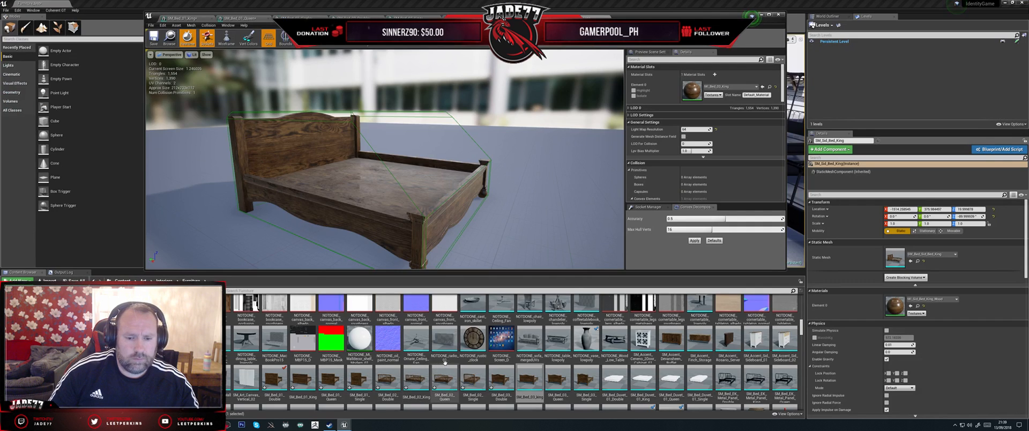
right_click(529, 377)
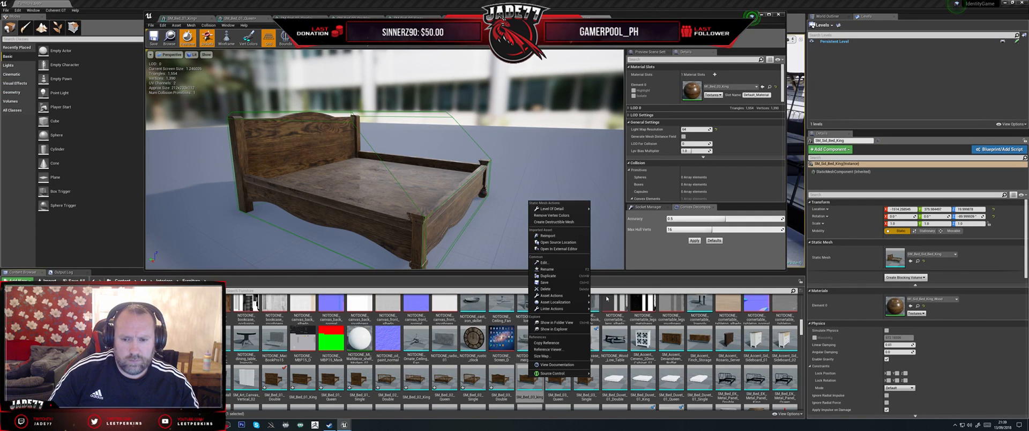
click(546, 235)
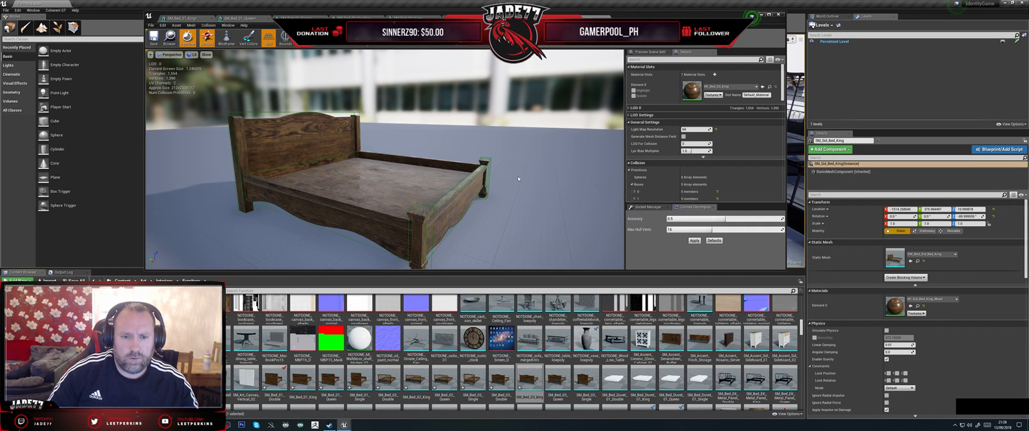
drag(518, 175, 435, 200)
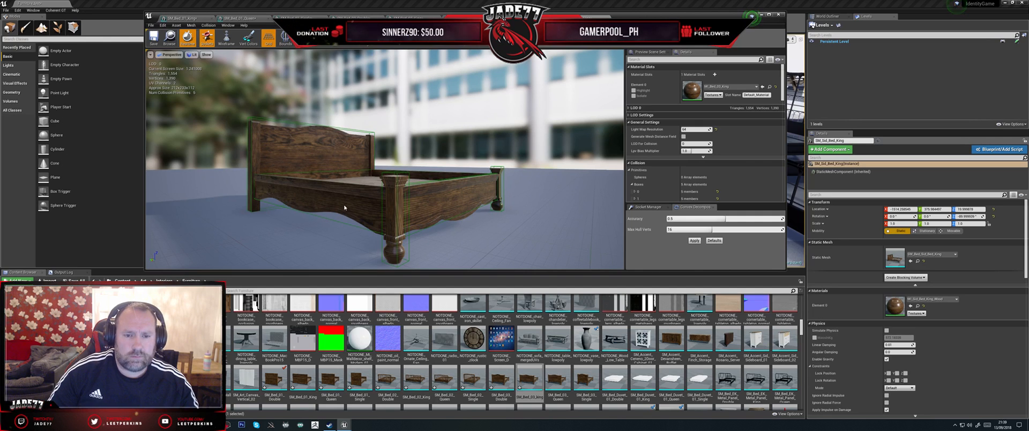
drag(343, 207, 383, 225)
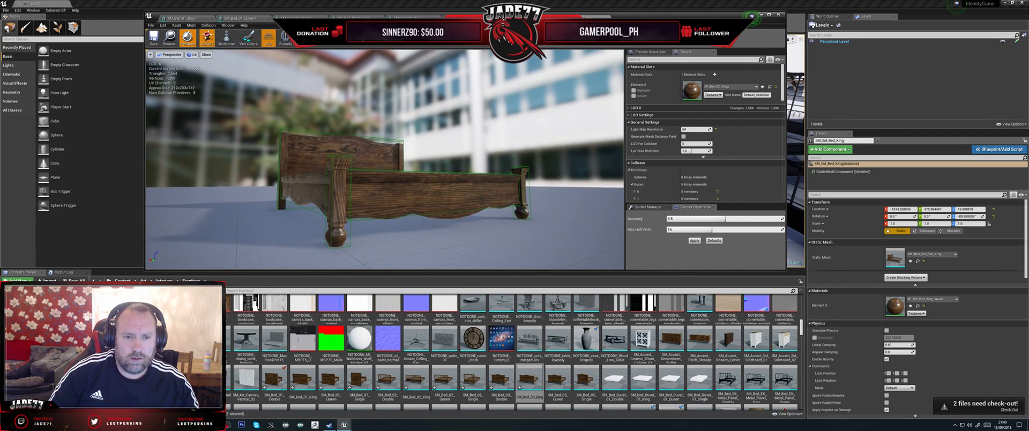
Step: Switch back to Maya and slightly lower the top vertices of the UBX_SM_Bed_03_king_04 post box
click(213, 425)
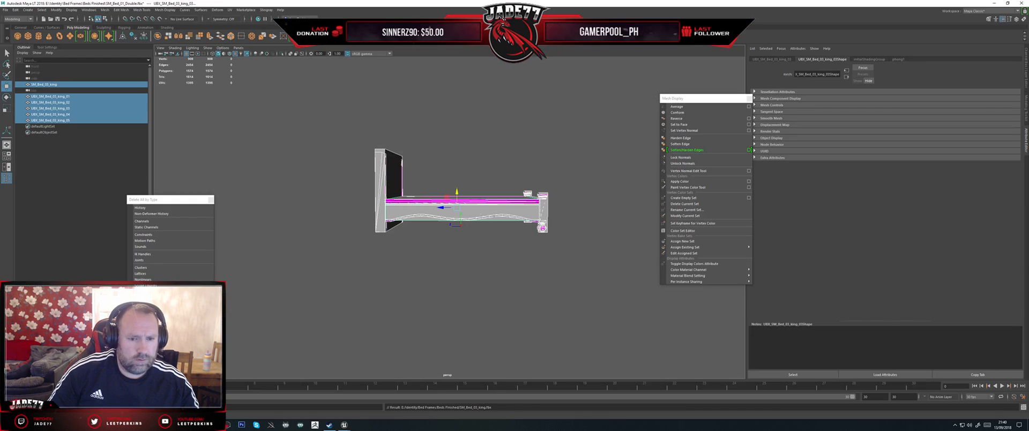
alt+drag(492, 234, 467, 236)
scroll(468, 233, up, 6)
alt+drag(595, 234, 574, 234)
alt+middle_drag(574, 234, 495, 234)
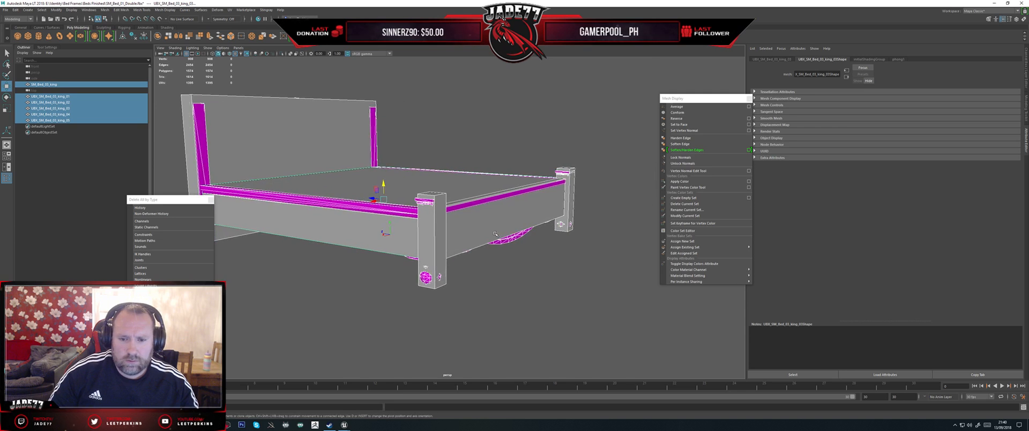
scroll(495, 234, up, 3)
right_click(438, 218)
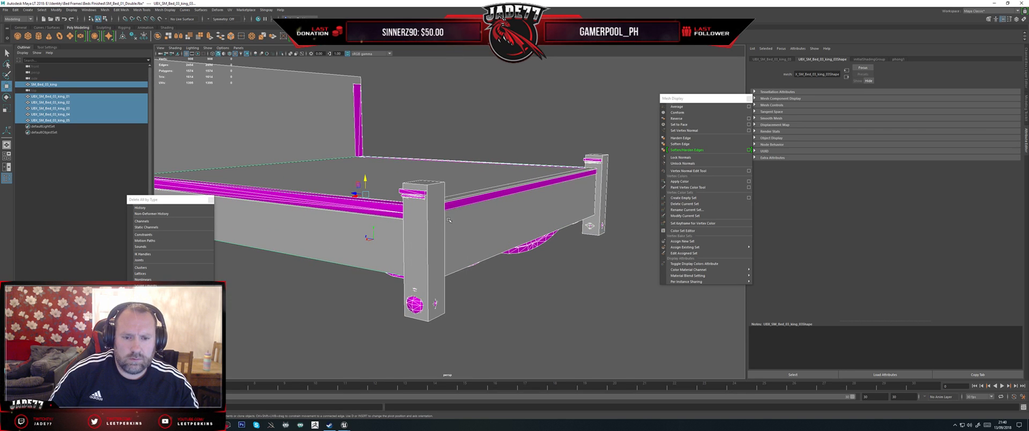
click(432, 231)
right_drag(432, 231, 402, 231)
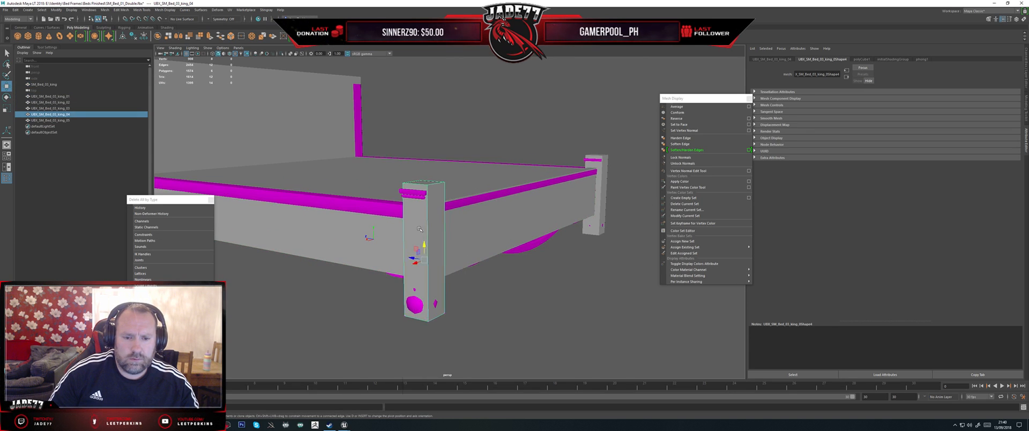
drag(390, 169, 457, 193)
drag(423, 167, 432, 174)
Step: Slightly lower the top vertices of the opposite post's collision box, UBX_SM_Bed_03_king_05
click(603, 161)
right_drag(603, 156, 571, 154)
drag(550, 127, 604, 143)
alt+drag(409, 162, 297, 107)
Step: Lower the top edges of the headboard collision box slightly below the peak of the bed's curved headboard
click(300, 106)
right_click(299, 101)
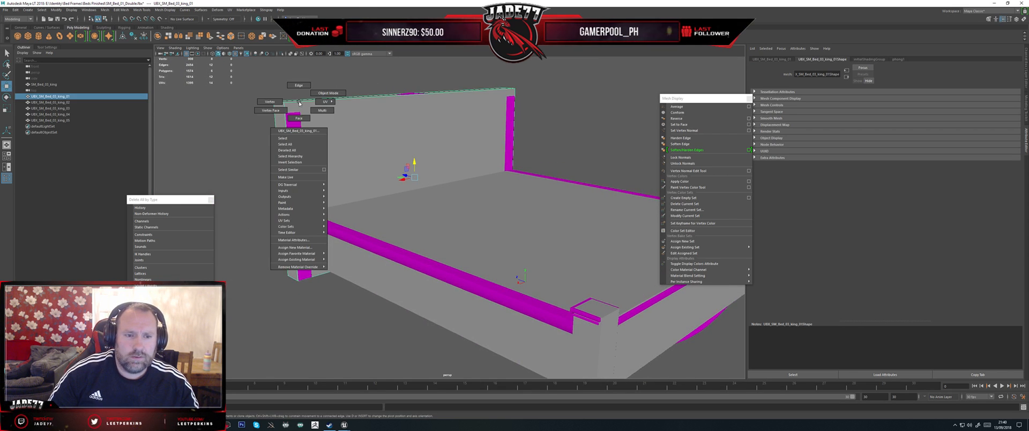
right_drag(303, 90, 304, 87)
drag(323, 85, 361, 104)
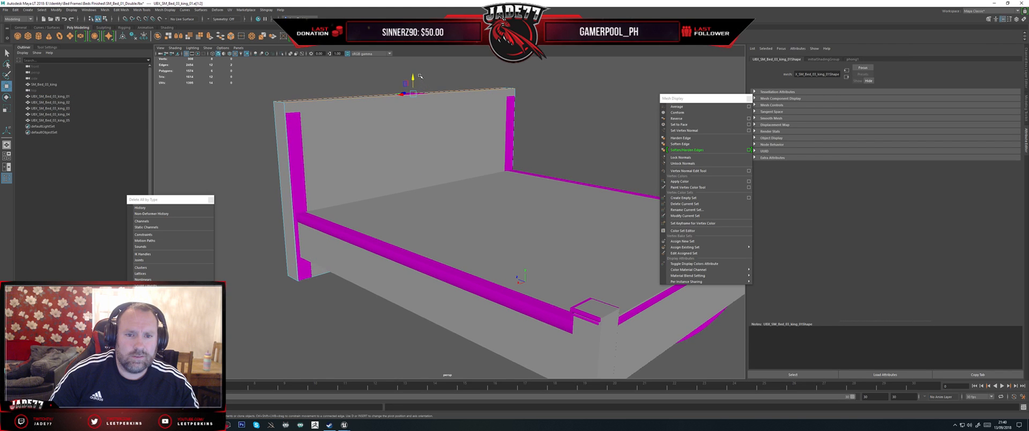
drag(414, 78, 419, 84)
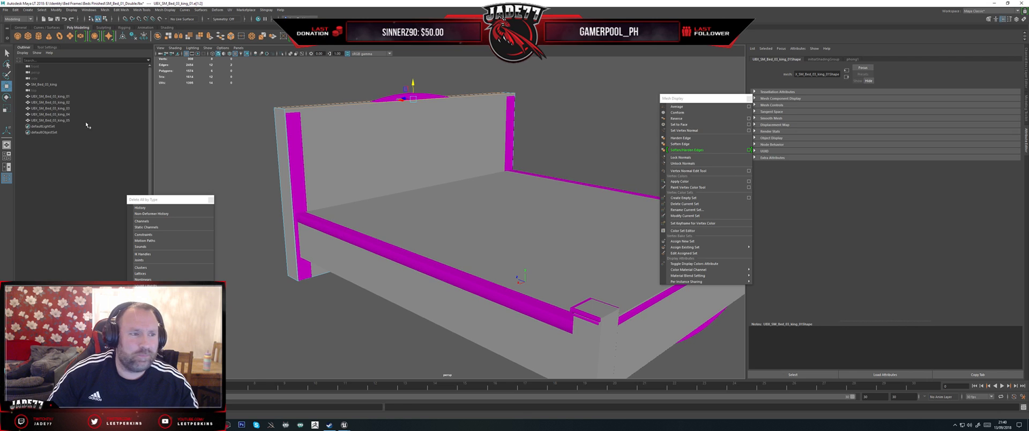
Step: Export the king bed mesh together with its five adjusted collision boxes, replacing SM_Bed_03_king.fbx
right_drag(377, 240, 410, 229)
scroll(429, 236, down, 8)
alt+drag(574, 298, 272, 151)
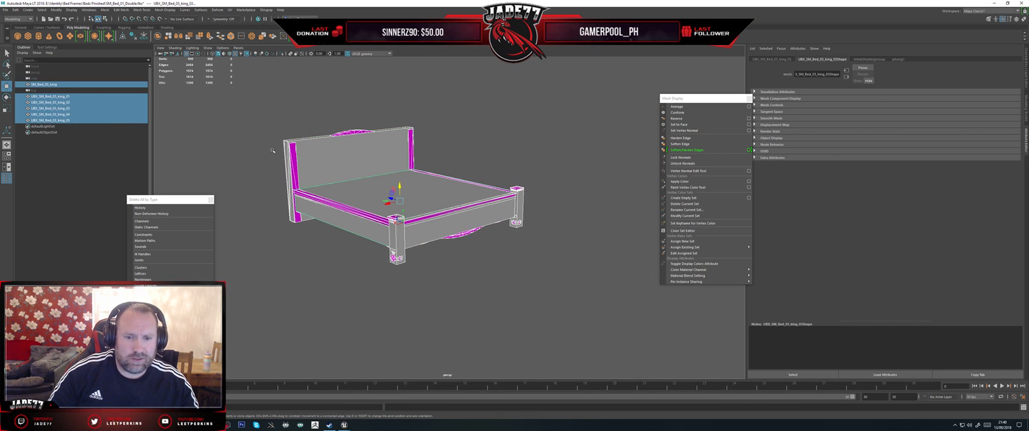
click(8, 11)
click(32, 85)
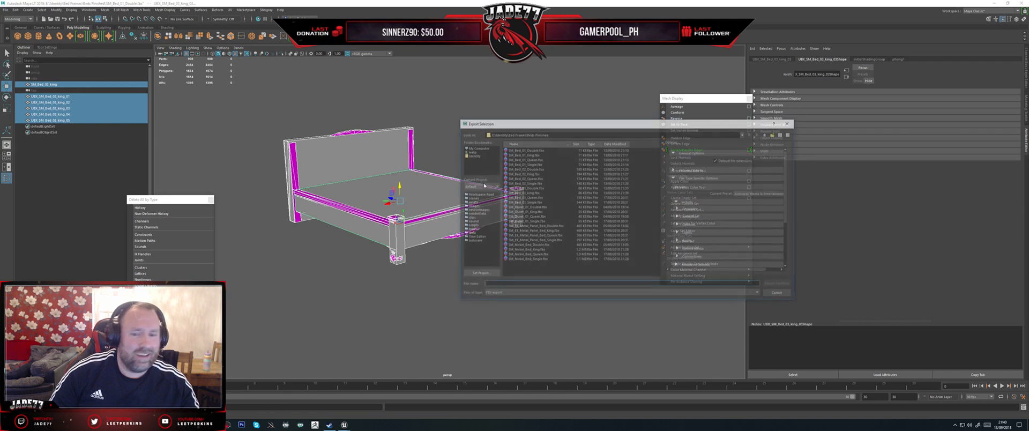
click(534, 194)
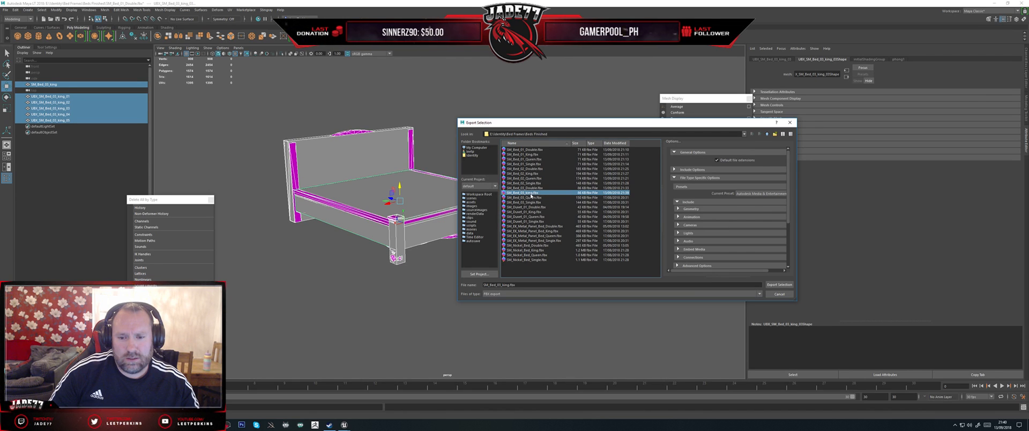
double_click(531, 194)
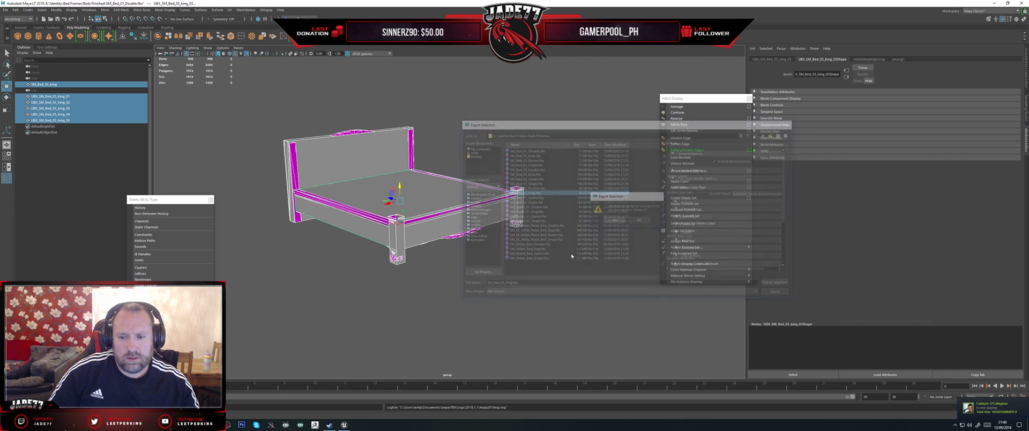
Step: Switch to Unreal and reimport SM_Bed_03_King with the adjusted collision boxes
click(344, 425)
click(368, 404)
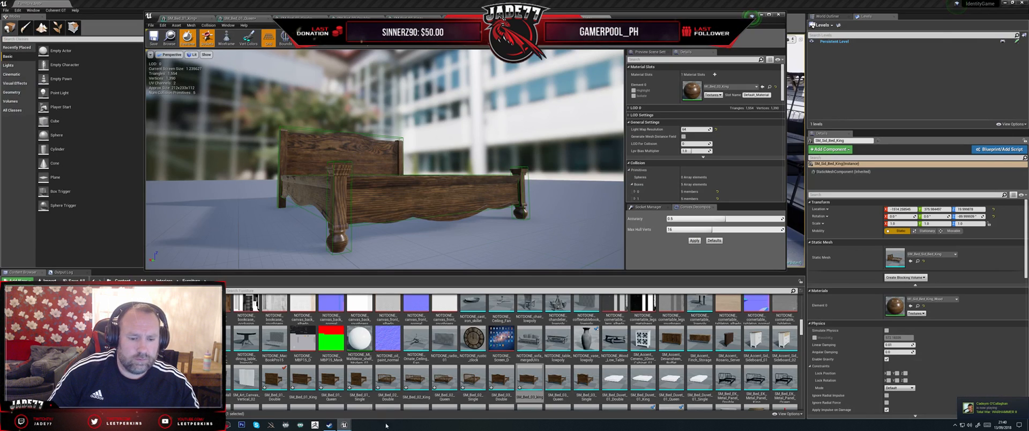
right_click(530, 387)
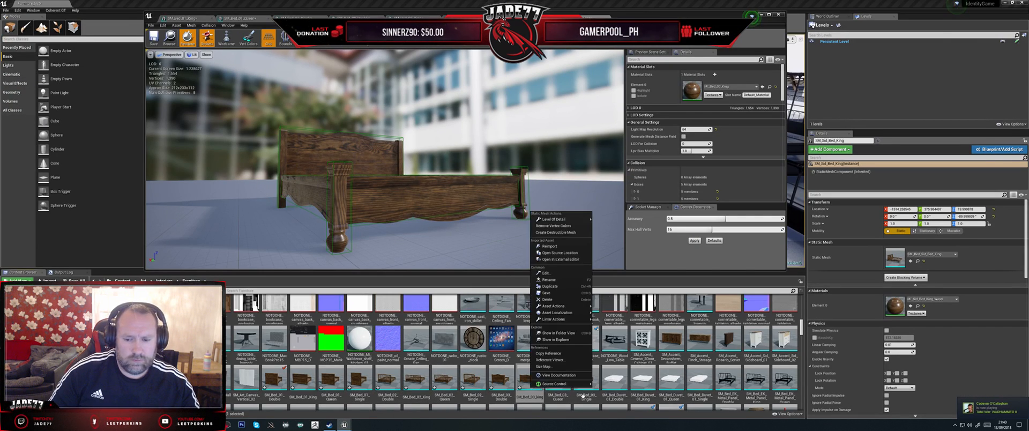
click(554, 246)
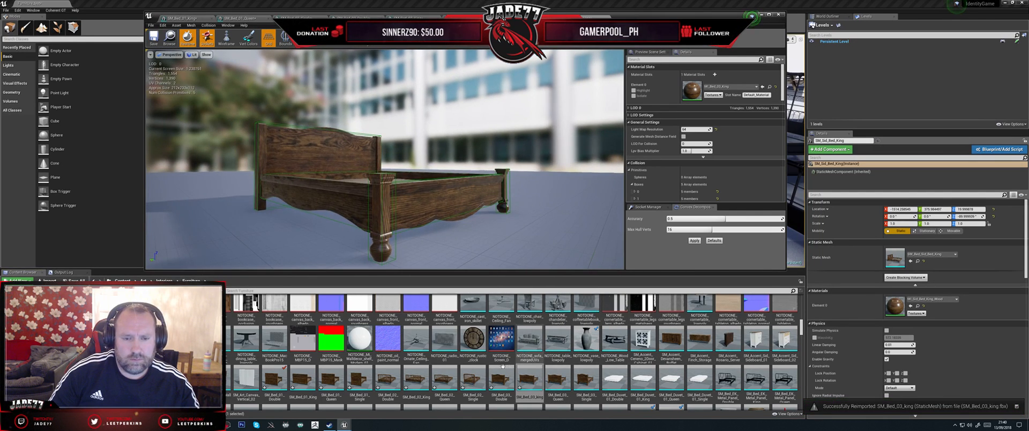
Step: Bring up the double bed's open mesh editor and examine its existing collision from several angles
click(583, 18)
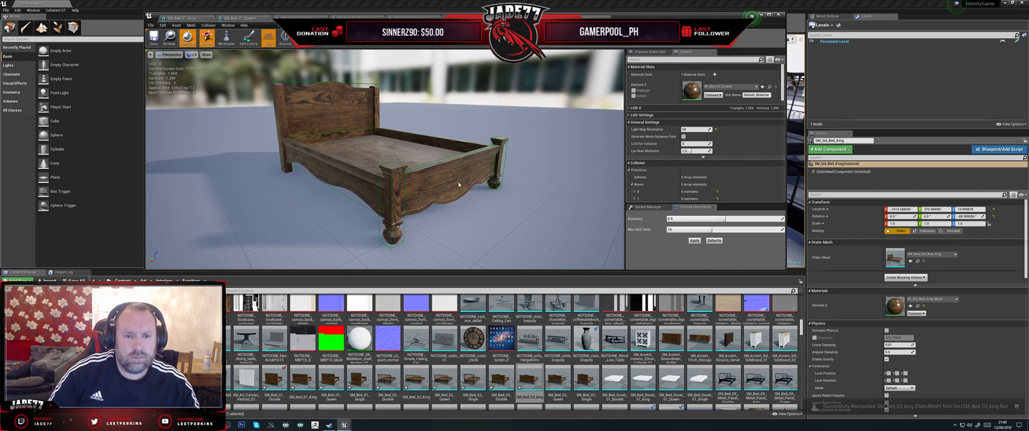
drag(386, 182, 450, 178)
mouse_move(350, 161)
mouse_down()
mouse_move(356, 182)
mouse_move(350, 161)
mouse_up()
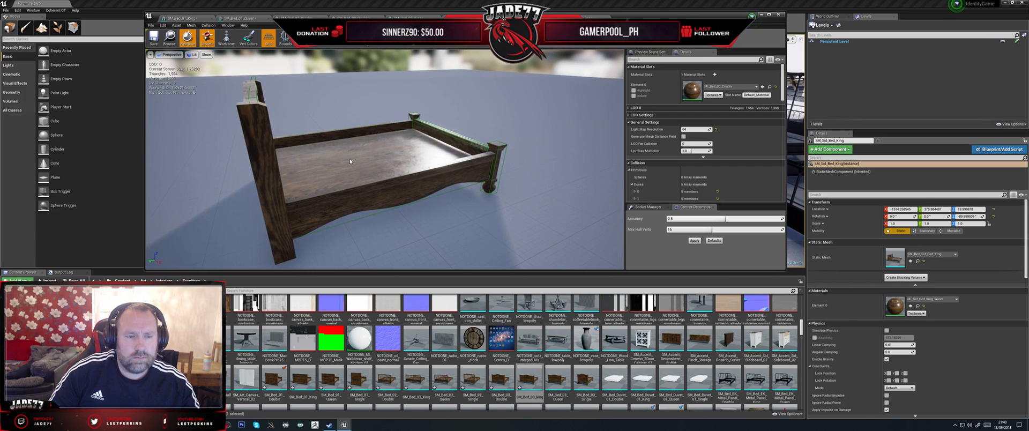
Step: Shift the double bed's headboard collision box along its thickness to line it up with the headboard
click(255, 100)
drag(255, 99, 286, 134)
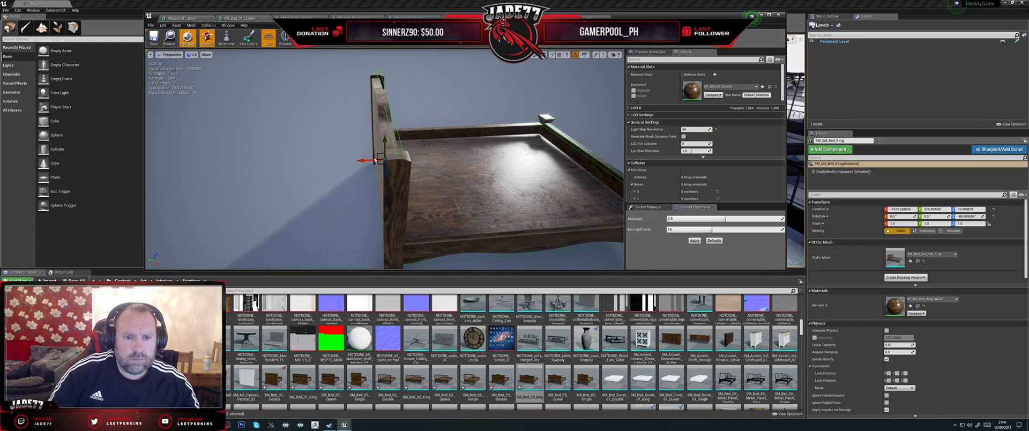
drag(364, 161, 358, 160)
key(r)
click(356, 163)
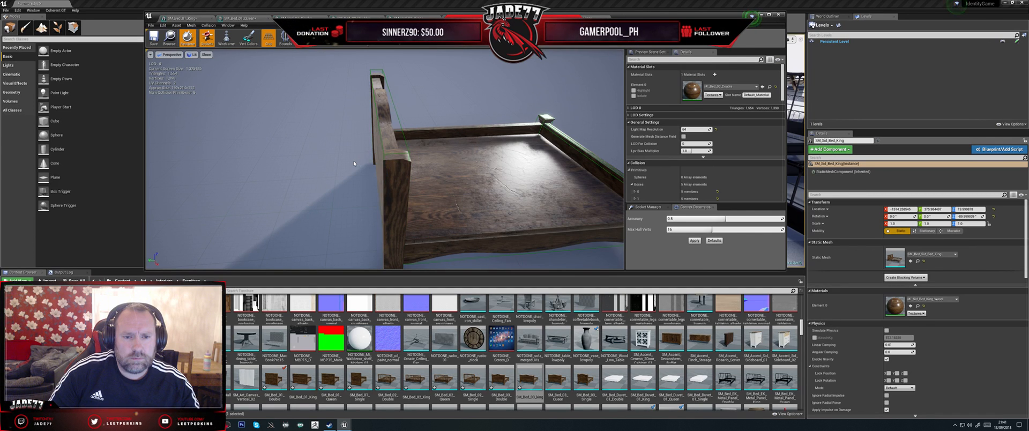
mouse_move(356, 163)
right_down()
mouse_move(330, 154)
mouse_move(360, 110)
mouse_move(381, 124)
mouse_move(345, 158)
right_up()
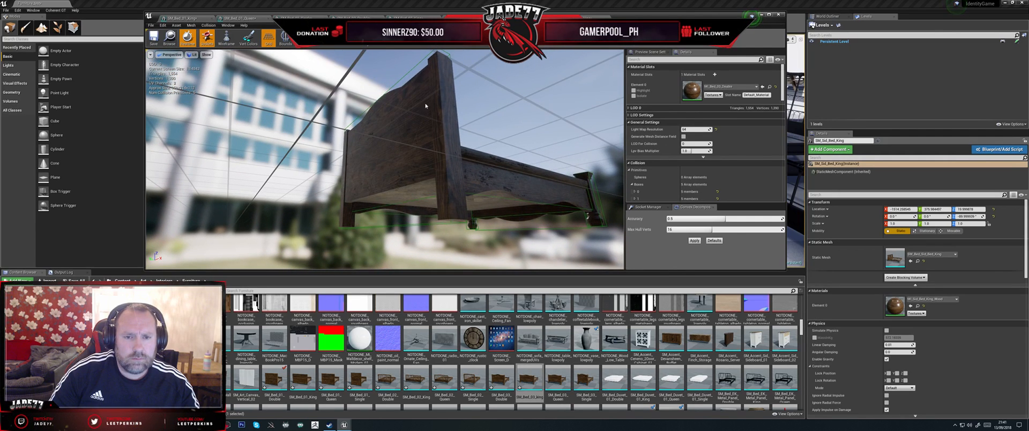
Step: Reselect the headboard collision box from behind and scale it to fit the headboard's height
click(417, 67)
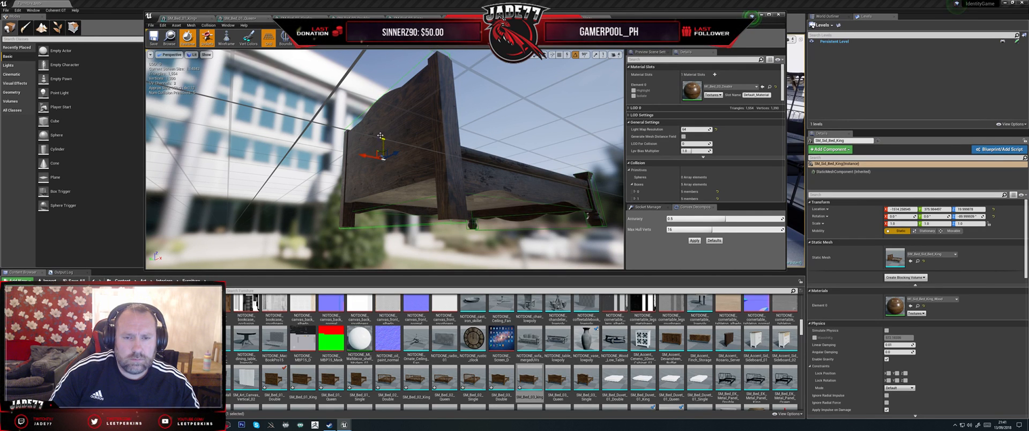
alt+drag(380, 137, 410, 153)
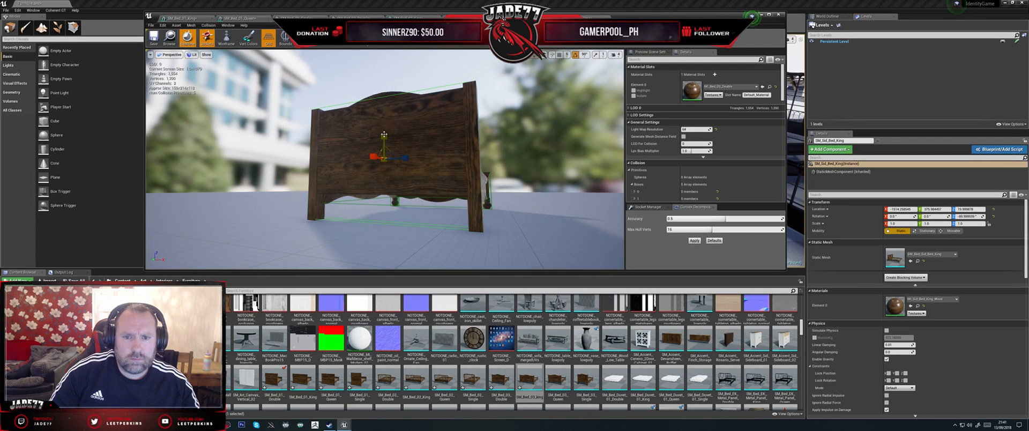
click(394, 107)
alt+drag(475, 71, 453, 95)
scroll(397, 94, down, 5)
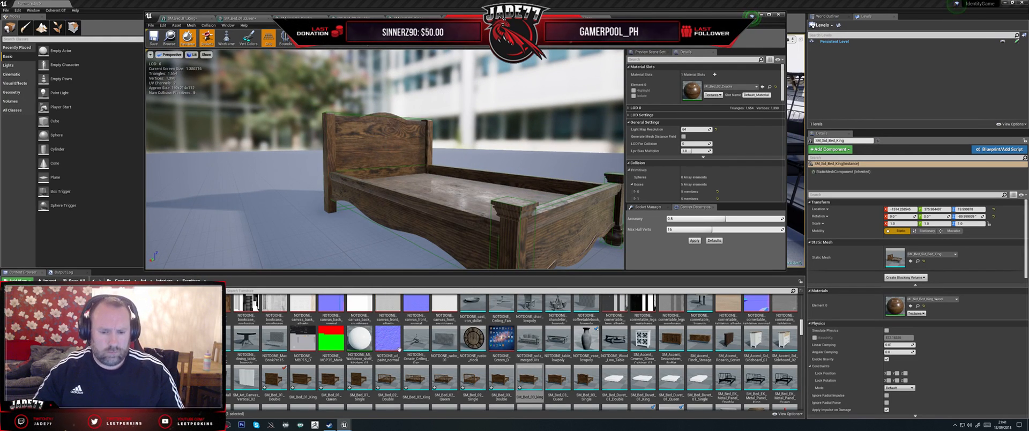
Step: Open SM_Bed_03_Queen in the mesh editor and switch to Maya
double_click(558, 381)
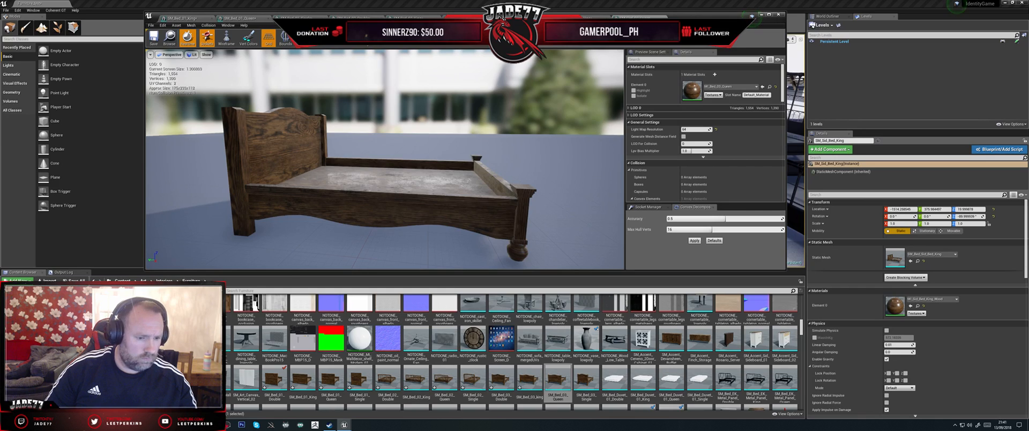
key(alt+Tab)
Step: Delete the king bed mesh, keep its five collision boxes, and import SM_Bed_03_Queen.fbx in its place
click(74, 84)
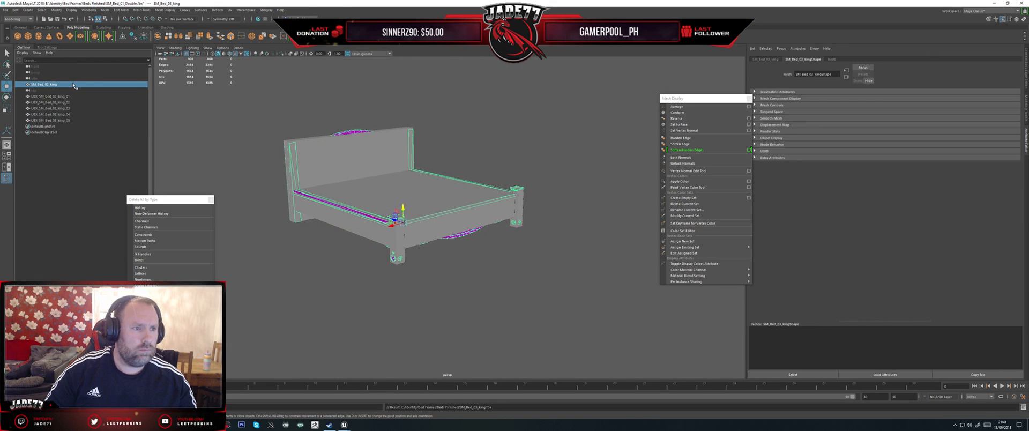
ctrl+click(74, 84)
click(5, 9)
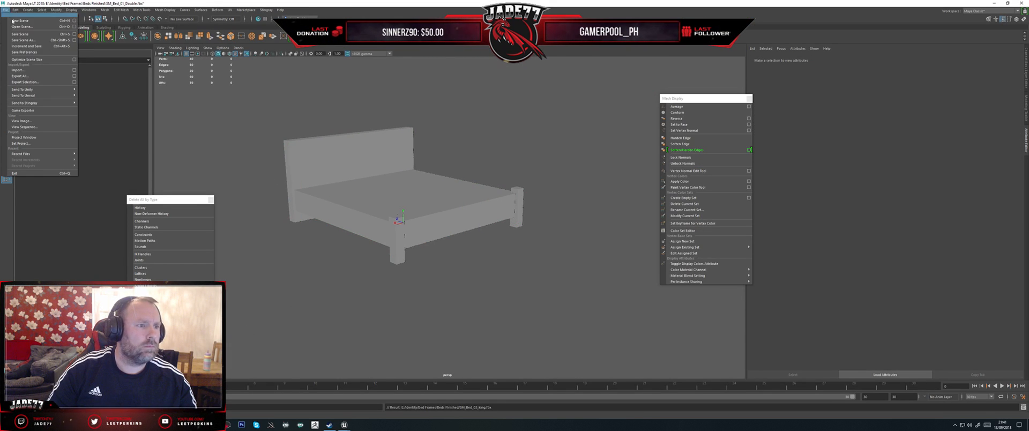
click(18, 70)
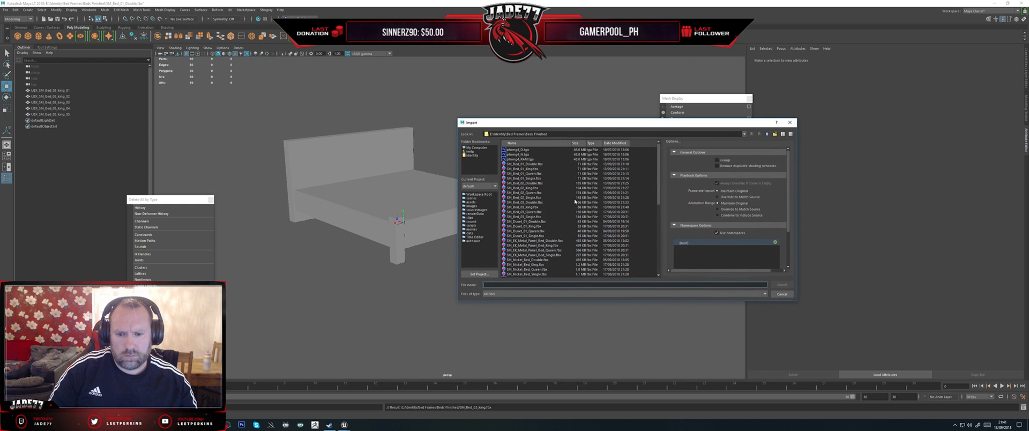
double_click(529, 212)
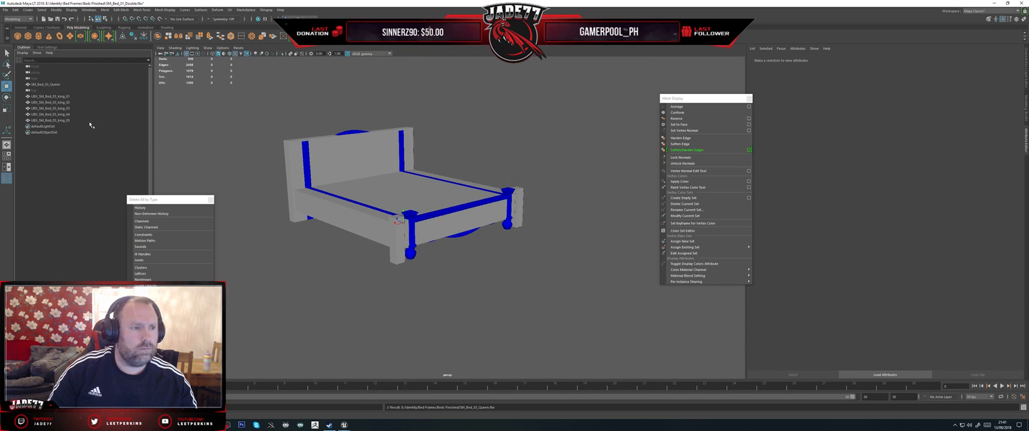
Step: Narrow the headboard, footboard and base collision boxes together to the queen bed's width, leaving out the two post boxes
click(61, 97)
shift+click(64, 120)
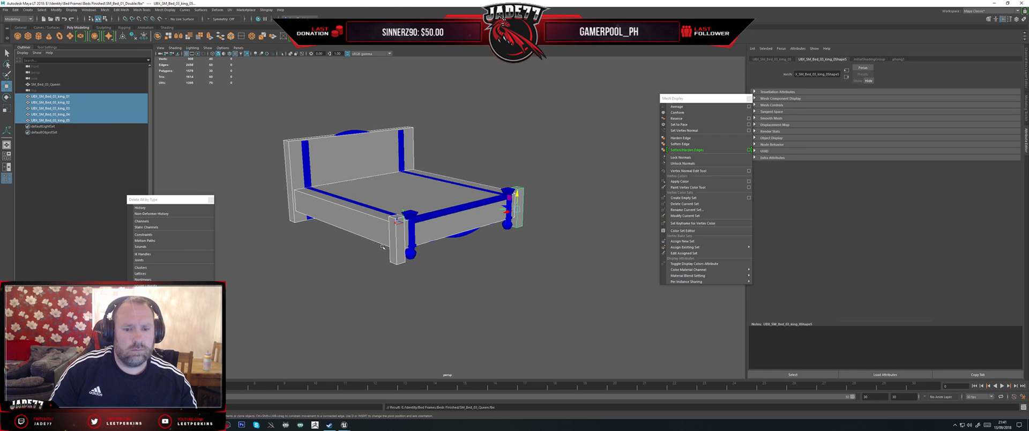
shift+click(402, 239)
shift+click(522, 199)
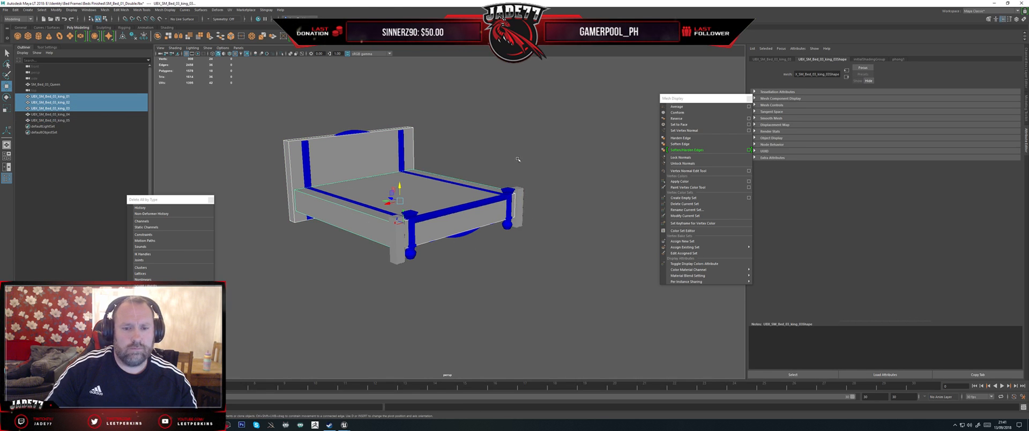
alt+drag(517, 159, 398, 191)
key(r)
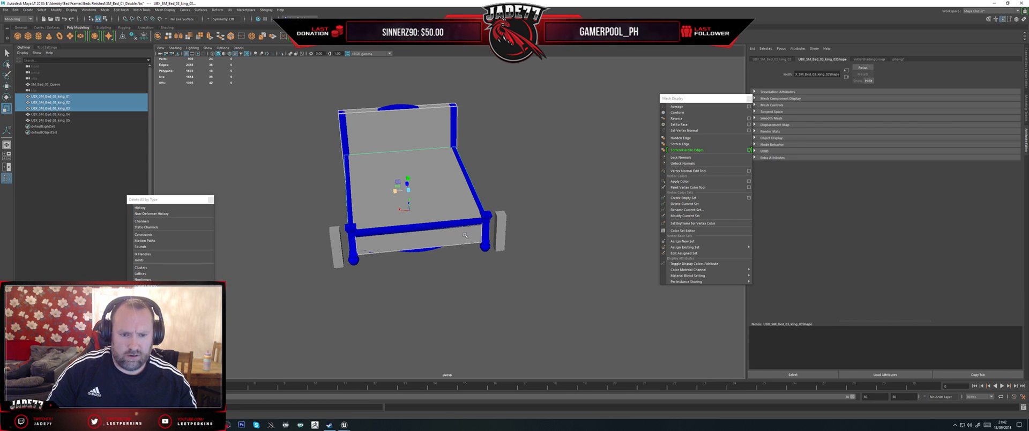
Step: Move collision box UBX_SM_Bed_03_king_04 inward onto the queen bed's front corner post
click(333, 238)
key(w)
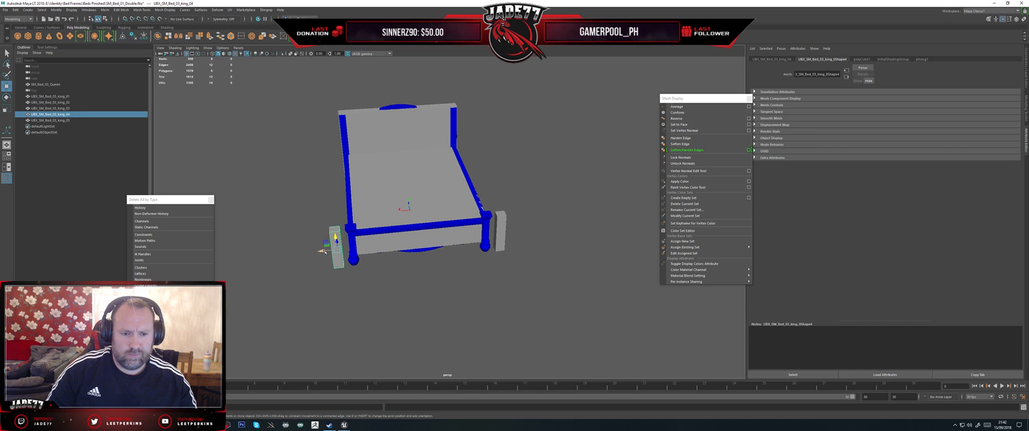
drag(325, 250, 543, 214)
key(f)
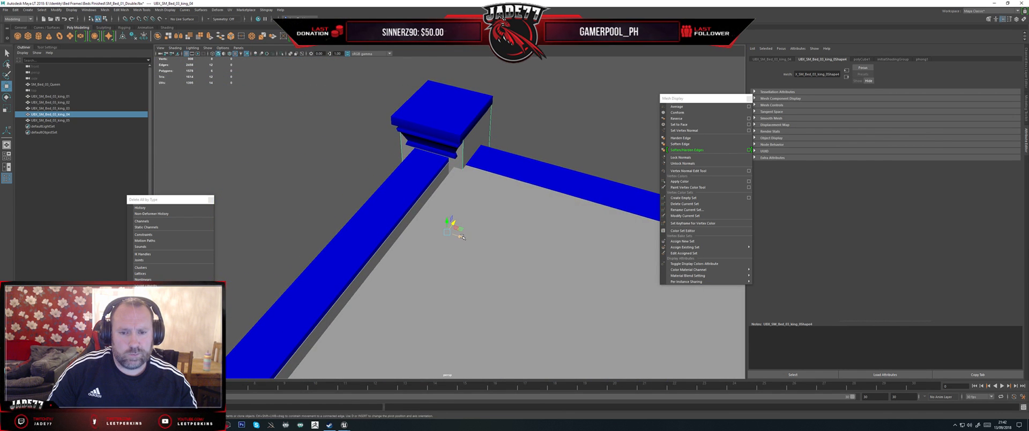
alt+drag(461, 236, 523, 190)
Step: Raise the top vertices of that post's collision box to the top of the post cap and align the box with the post
key(F9)
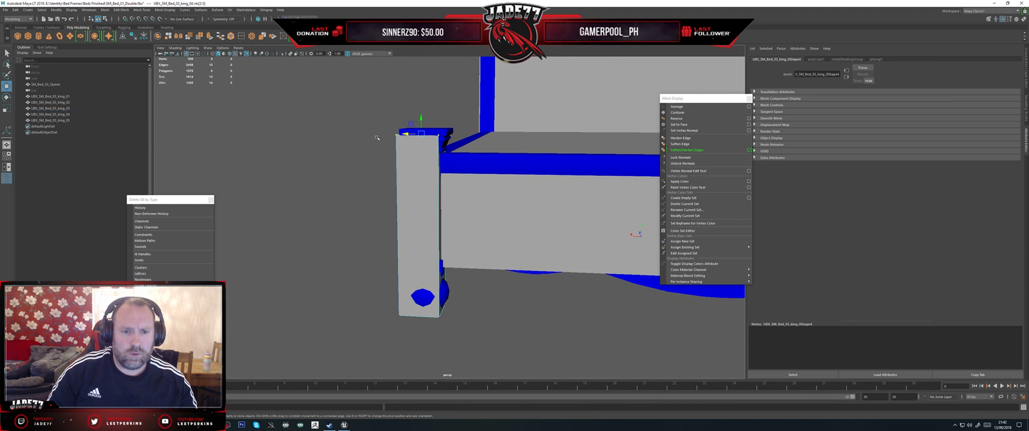
drag(370, 91, 498, 166)
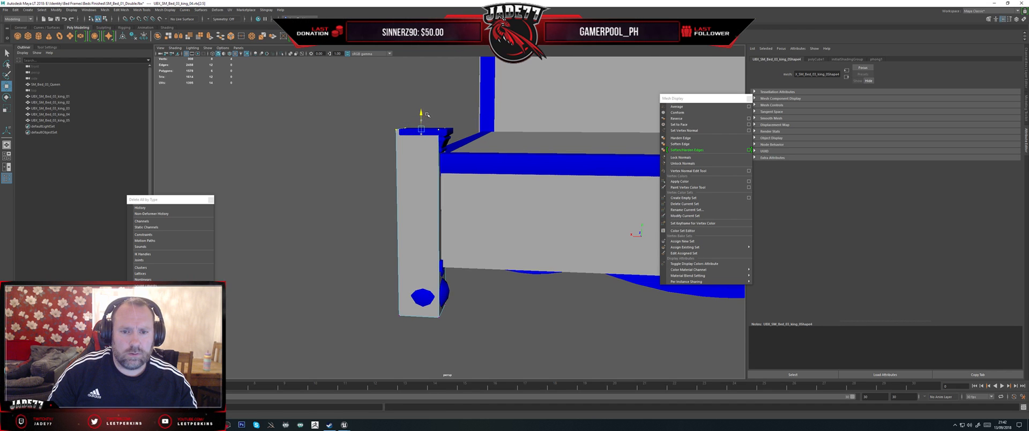
alt+drag(428, 114, 404, 202)
right_drag(413, 213, 424, 210)
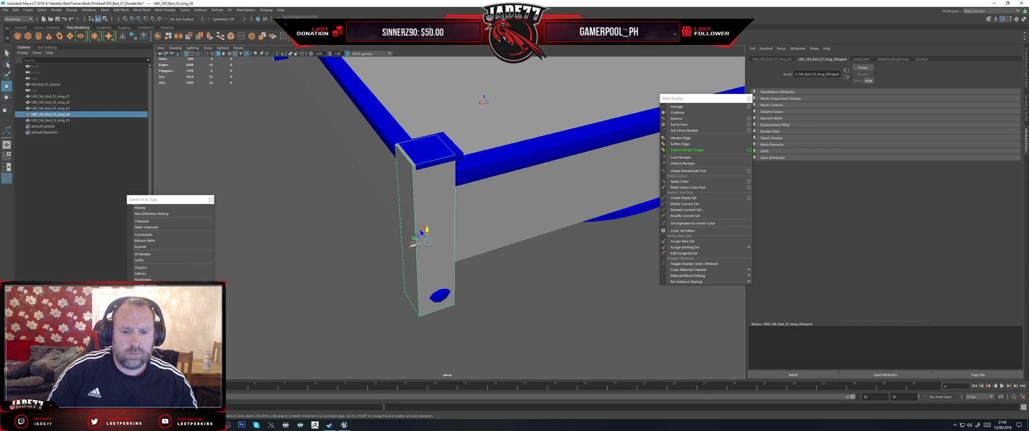
alt+drag(412, 244, 524, 178)
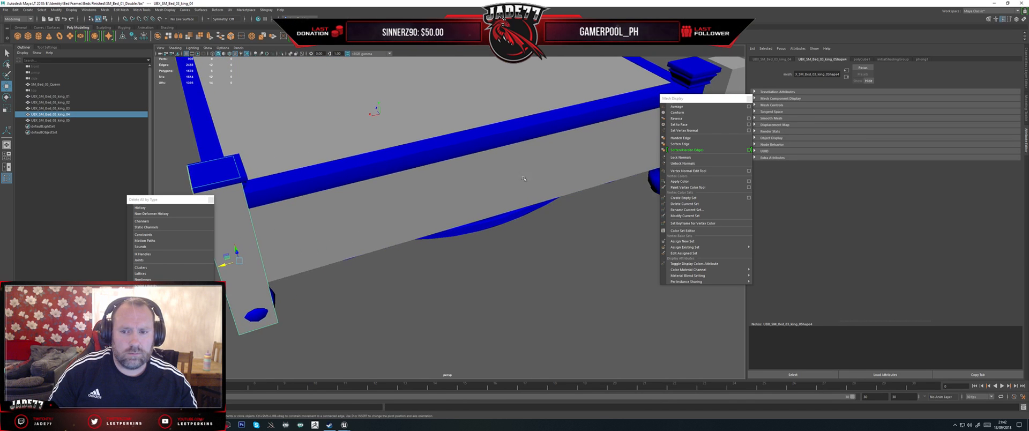
Step: Move collision box UBX_SM_Bed_03_king_05 onto the opposite front post and match its top to the post cap
alt+middle_drag(524, 179, 372, 207)
click(569, 155)
key(f)
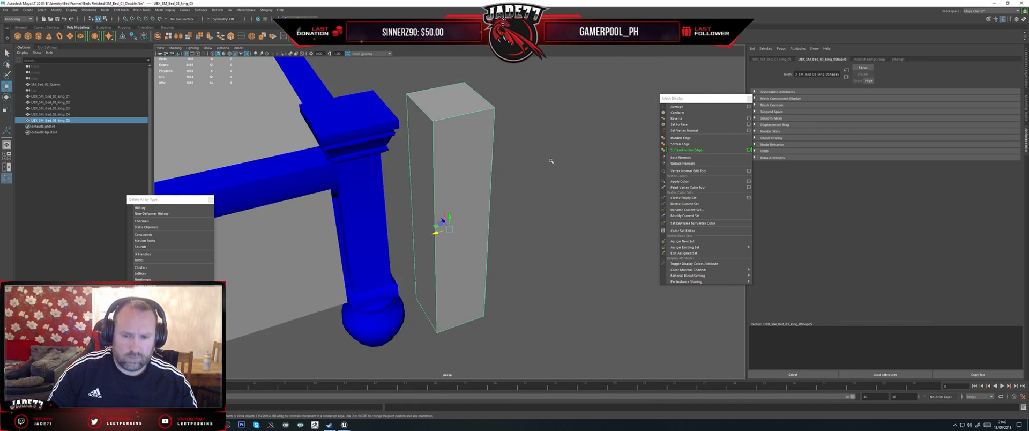
scroll(550, 161, down, 4)
drag(435, 229, 429, 151)
right_drag(424, 161, 395, 161)
drag(475, 163, 349, 111)
drag(400, 130, 393, 123)
right_drag(415, 188, 456, 165)
click(471, 156)
alt+drag(455, 165, 442, 186)
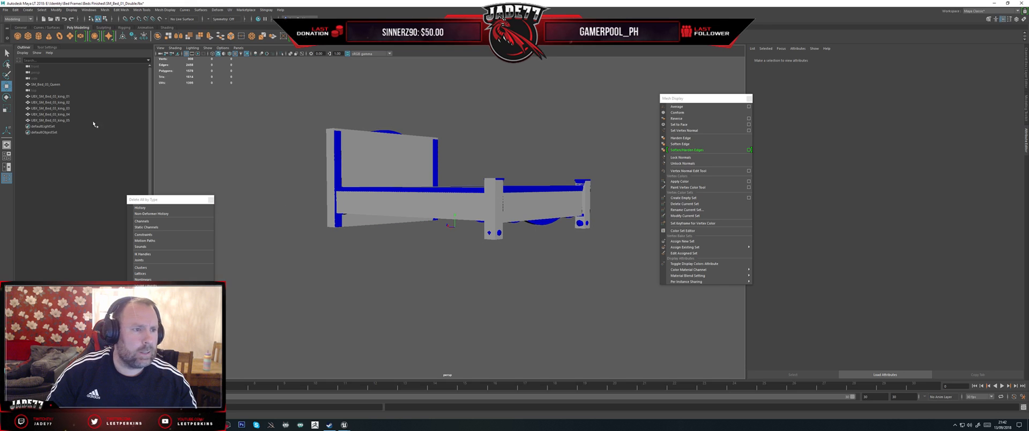
Step: Rename the headboard collision box as UBX_SM_Bed_03_Queen_01, reusing the queen mesh's name
click(47, 84)
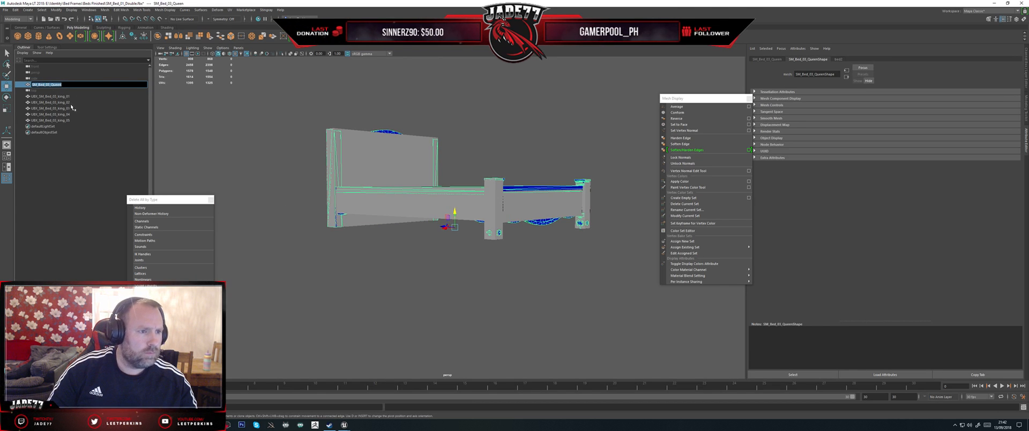
click(51, 96)
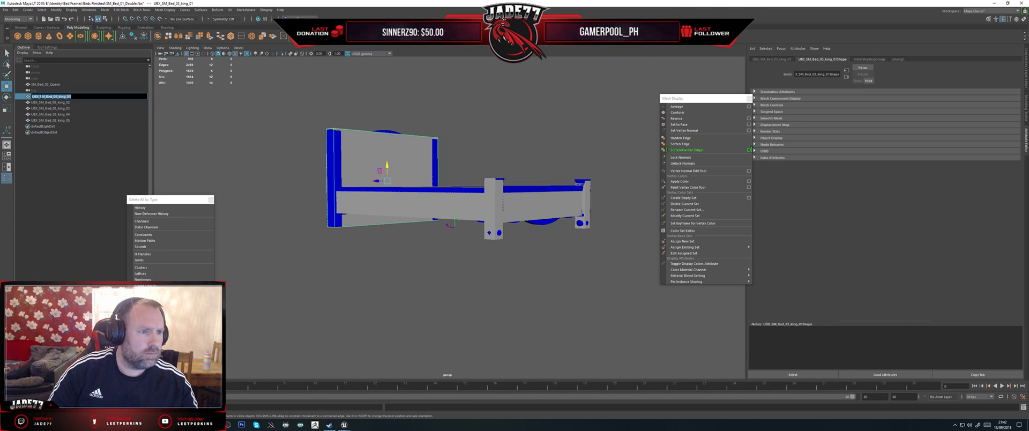
drag(40, 97, 61, 96)
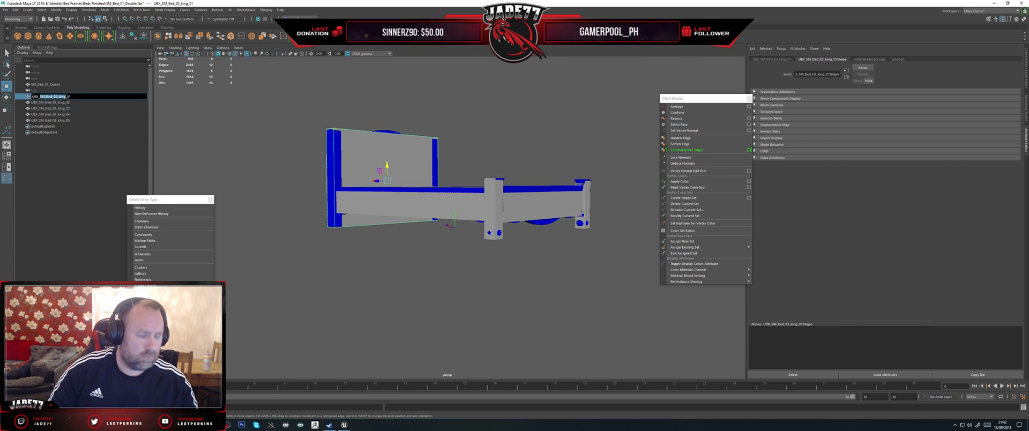
text(Queen)
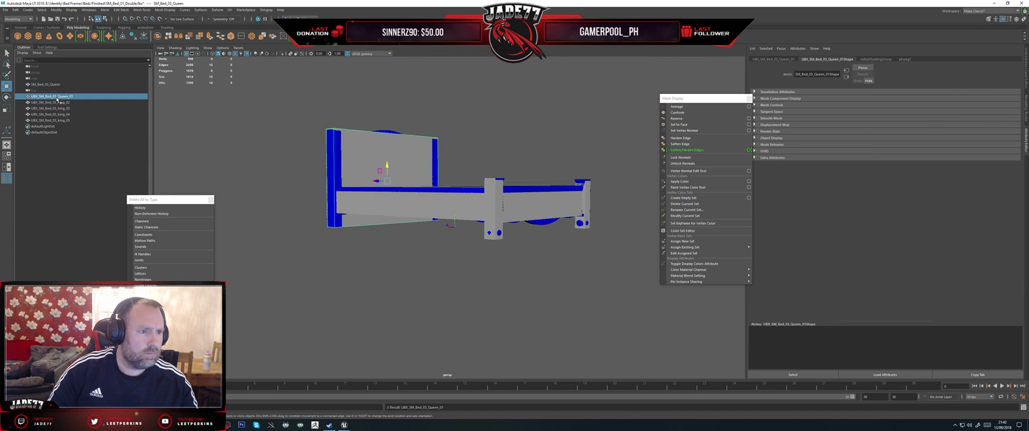
key(Return)
Step: Rename the remaining four collision boxes as UBX_SM_Bed_03_Queen_02 through UBX_SM_Bed_03_Queen_05
double_click(58, 102)
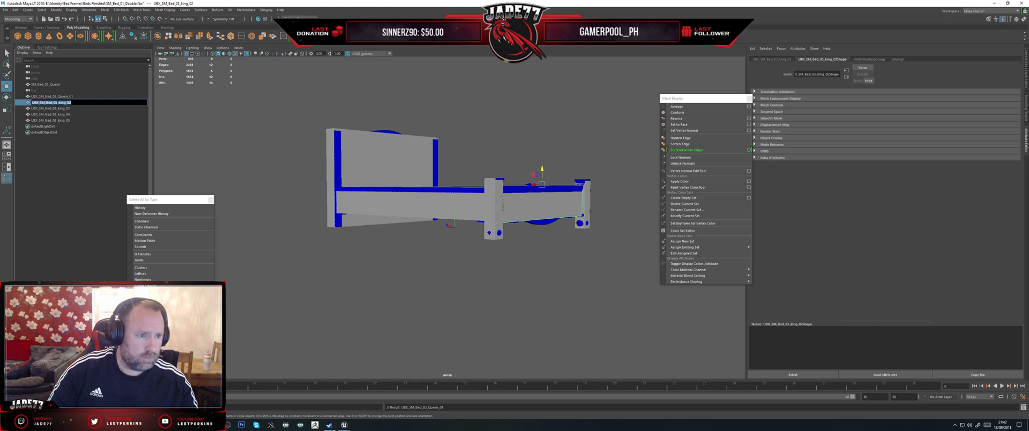
text(UBX_SM_Bed_03_Queen_01)
double_click(53, 108)
text(UBX_SM_Bed_03_Queen_01)
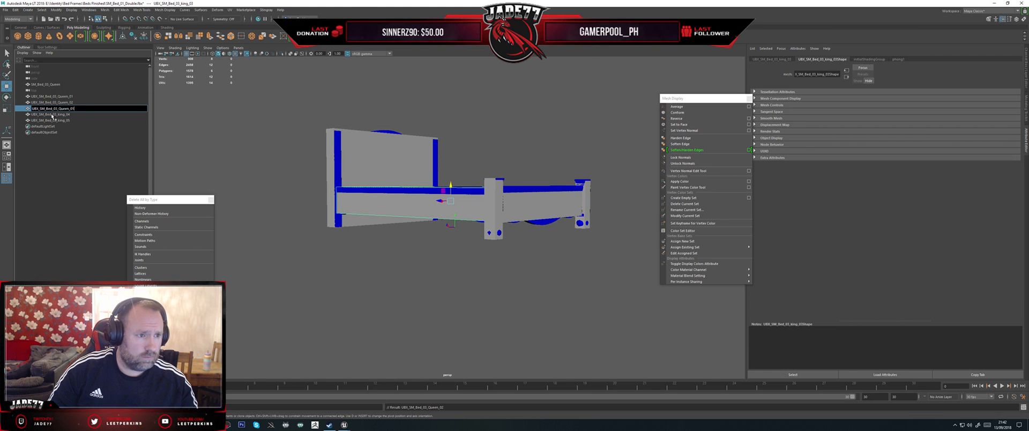
double_click(53, 114)
text(Queen)
double_click(52, 120)
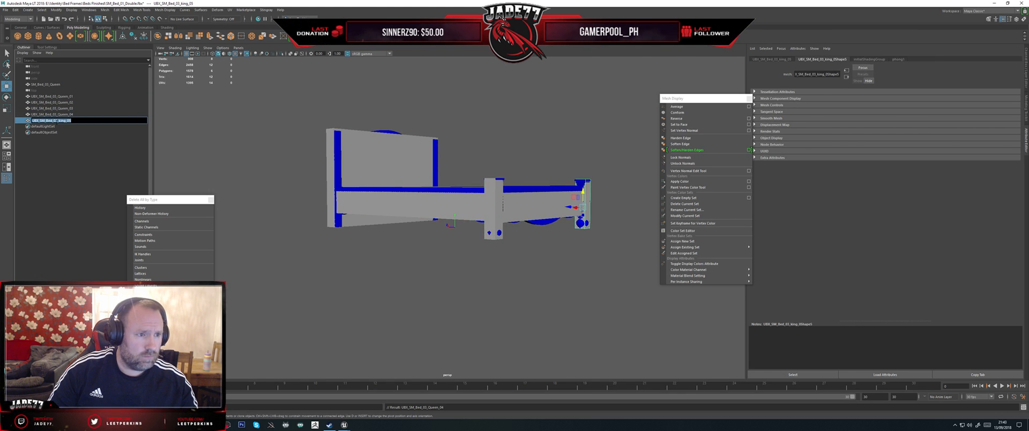
text(Queen)
click(55, 116)
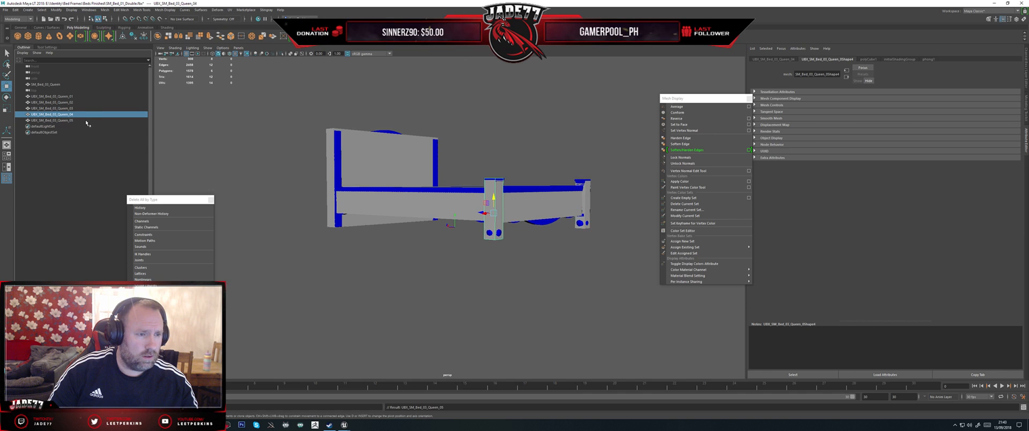
Step: Select the queen bed mesh together with its five collision boxes and check their fit around the frame
right_drag(393, 149, 412, 145)
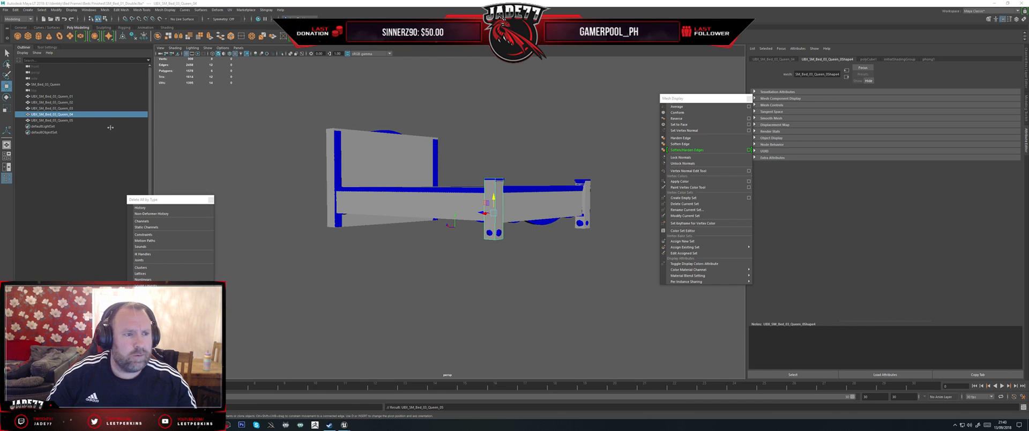
alt+drag(389, 147, 545, 236)
drag(569, 271, 455, 188)
key(f)
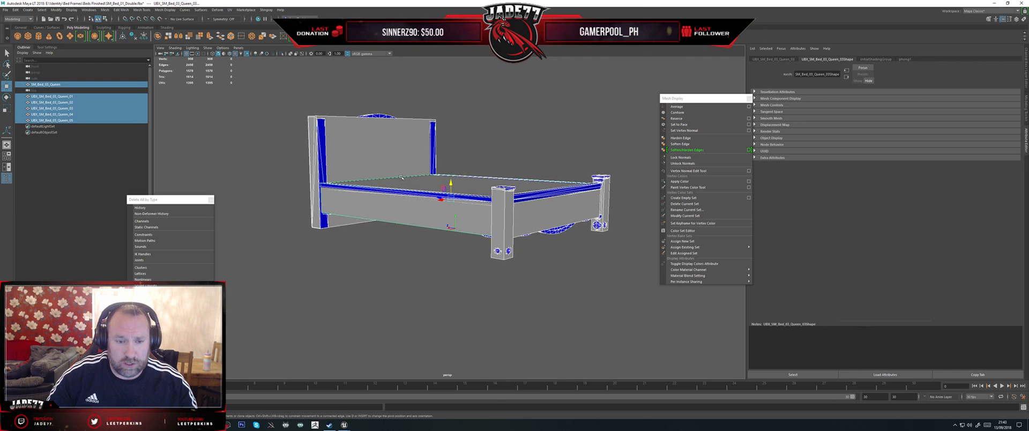
alt+middle_drag(407, 150, 425, 186)
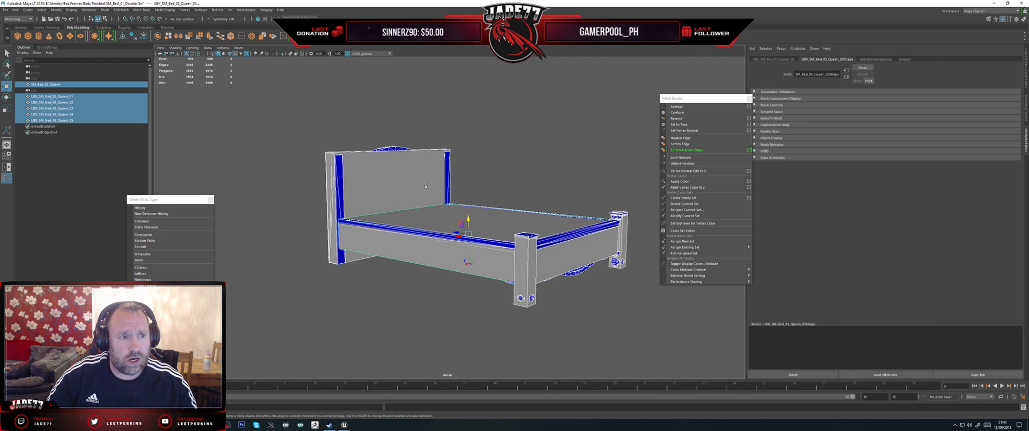
alt+middle_drag(487, 162, 425, 150)
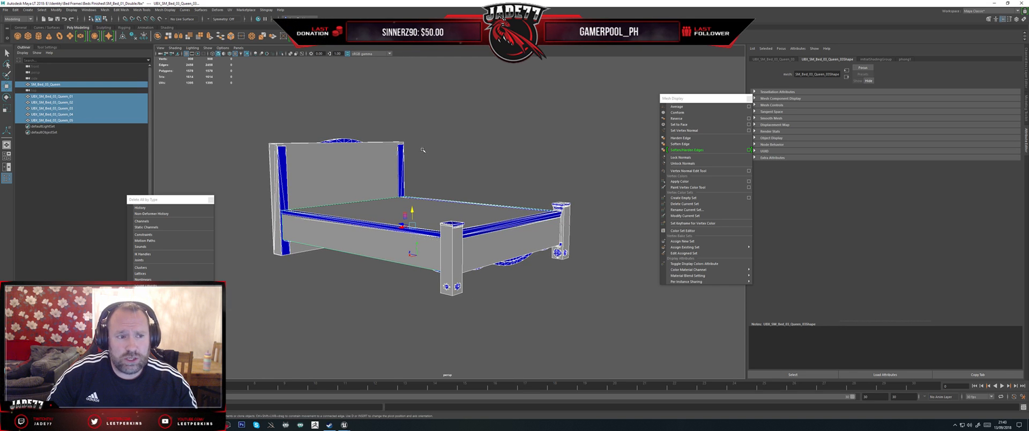
alt+middle_drag(420, 143, 457, 147)
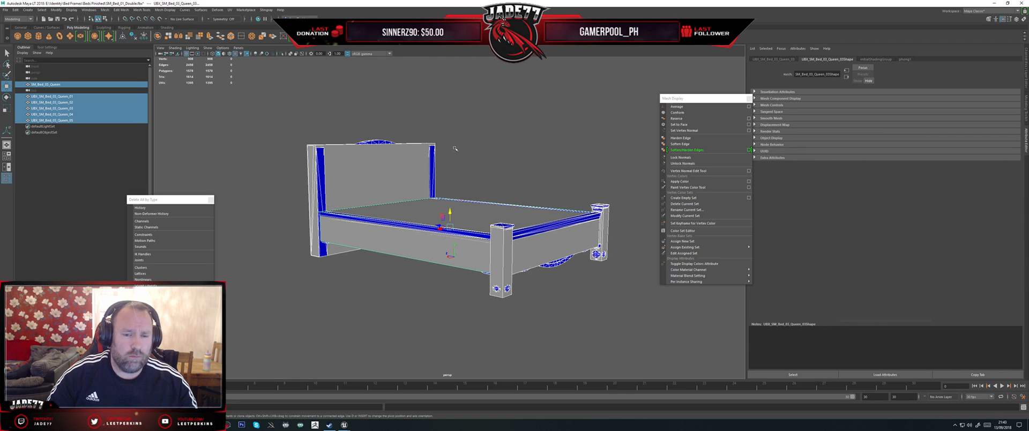
Step: Export the selected queen bed mesh and its collision boxes over the existing SM_Bed_03_Queen.fbx
alt+drag(455, 148, 402, 171)
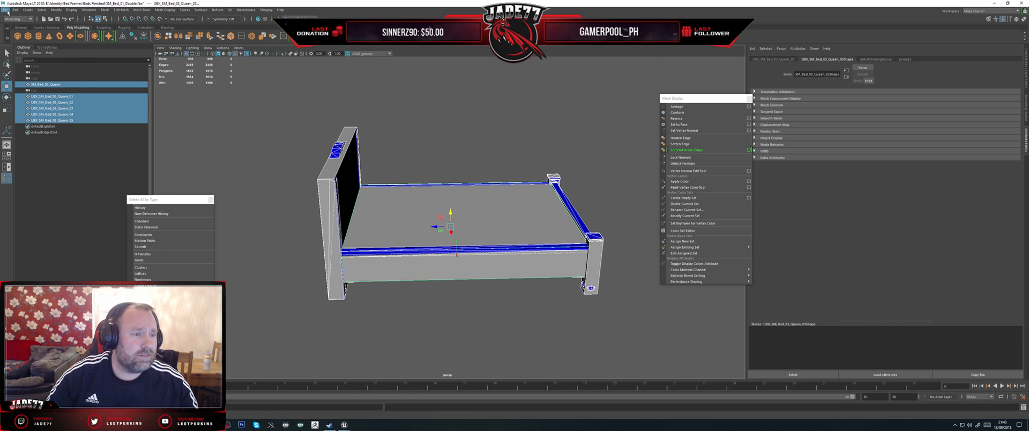
click(7, 11)
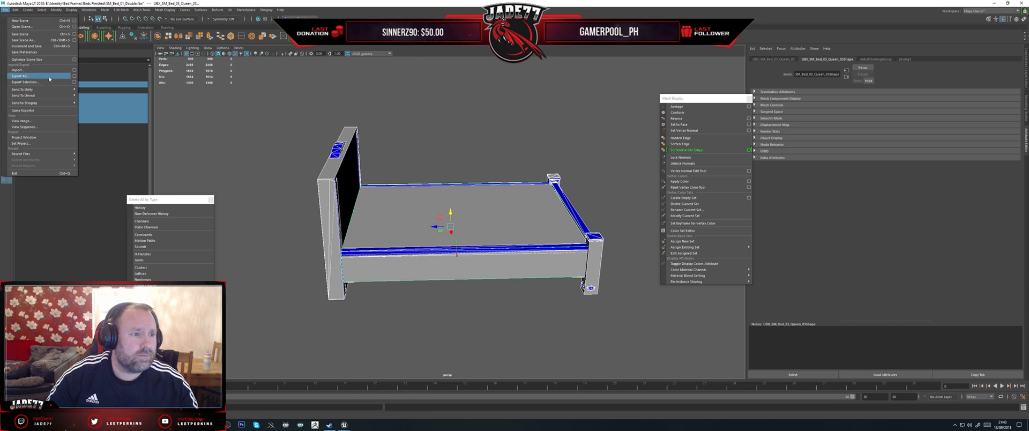
click(33, 86)
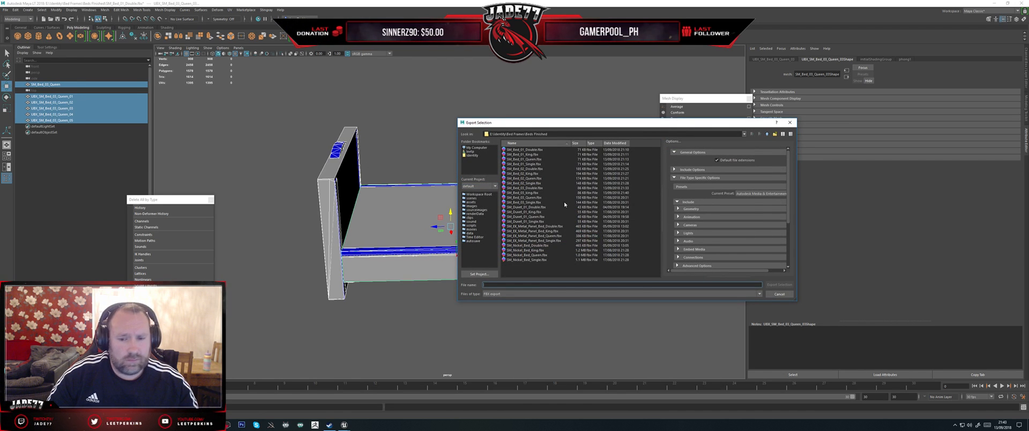
click(534, 198)
double_click(534, 198)
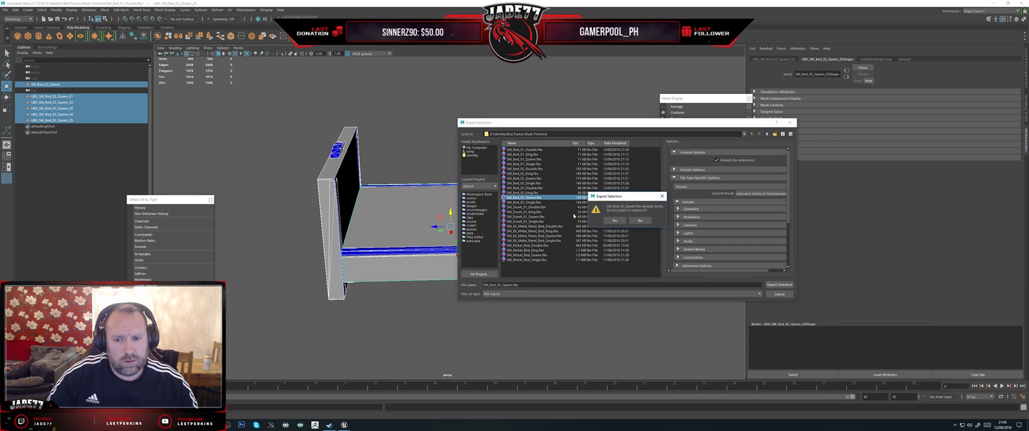
click(619, 221)
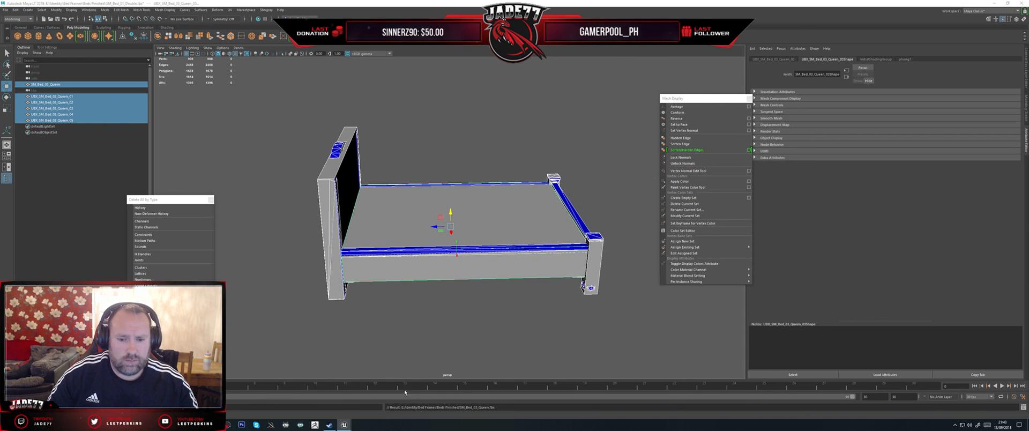
Step: Switch to Unreal Editor and reimport the SM_Bed_03_Queen static mesh from its updated file
key(alt+Tab)
drag(384, 161, 348, 185)
right_click(562, 378)
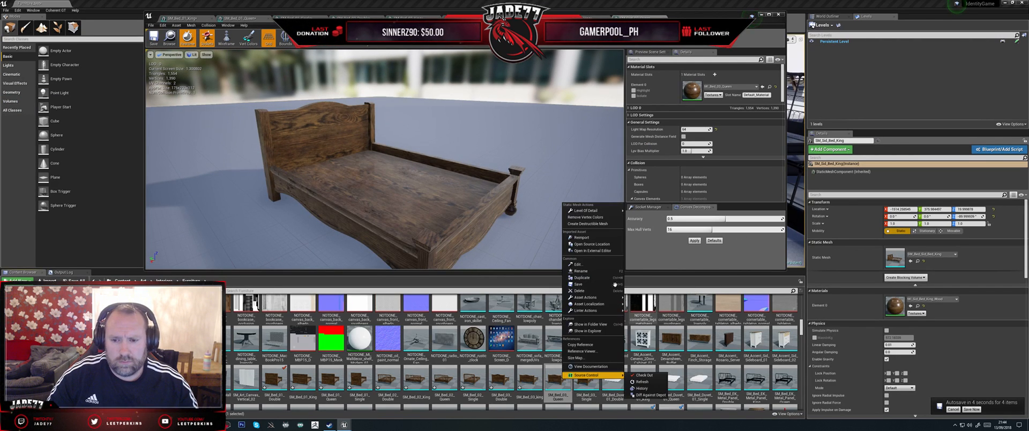
click(586, 238)
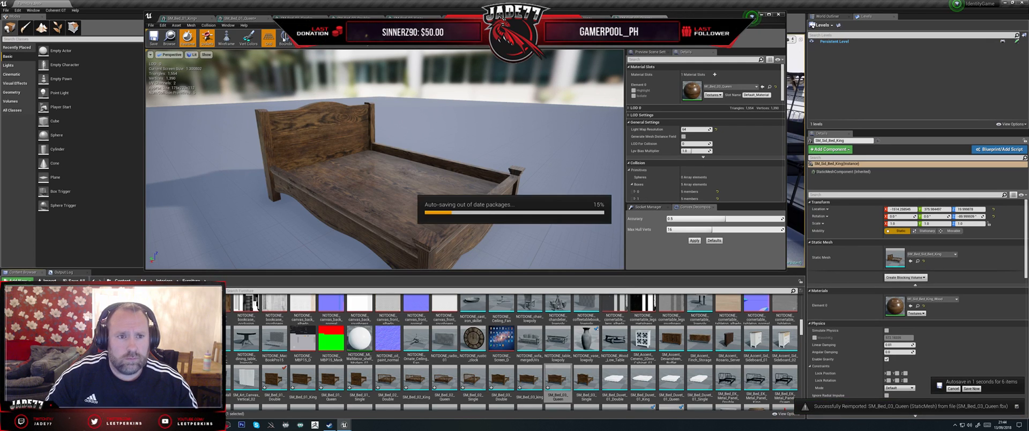
Step: Display the simple collision on the reimported queen bed to check its fit, and open SM_Bed_03_Single for inspection
click(310, 43)
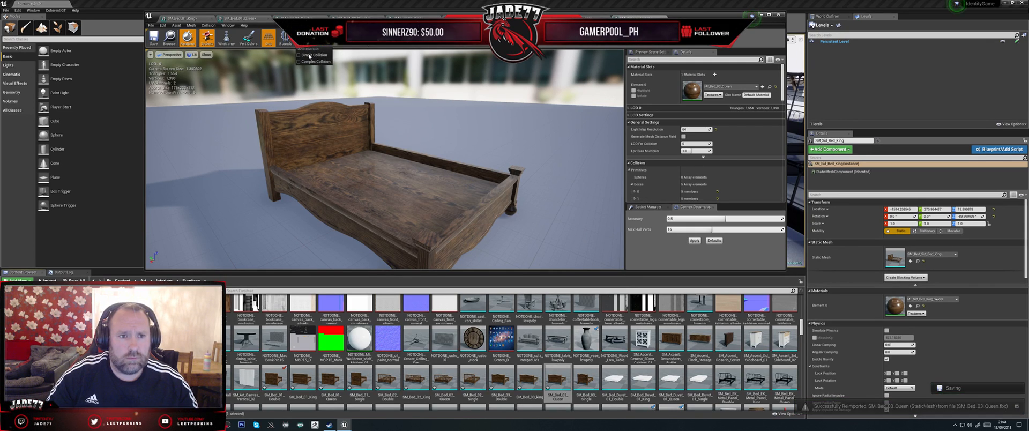
click(310, 55)
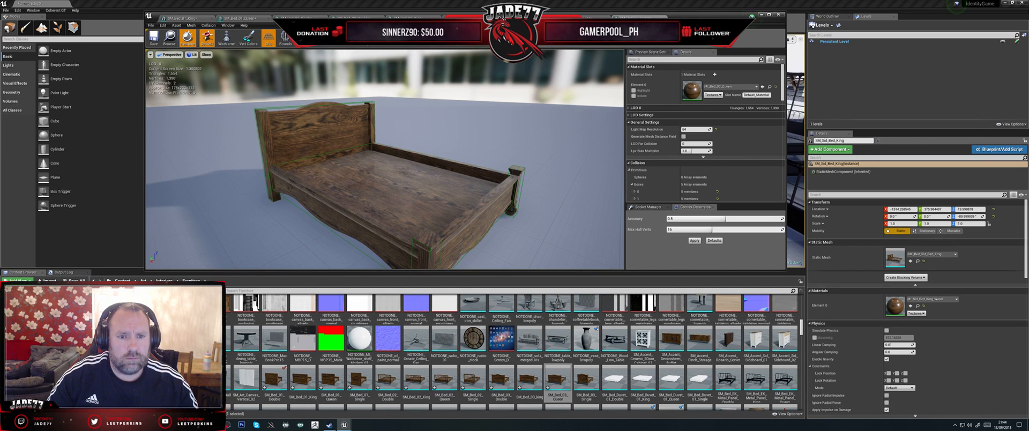
drag(479, 130, 439, 121)
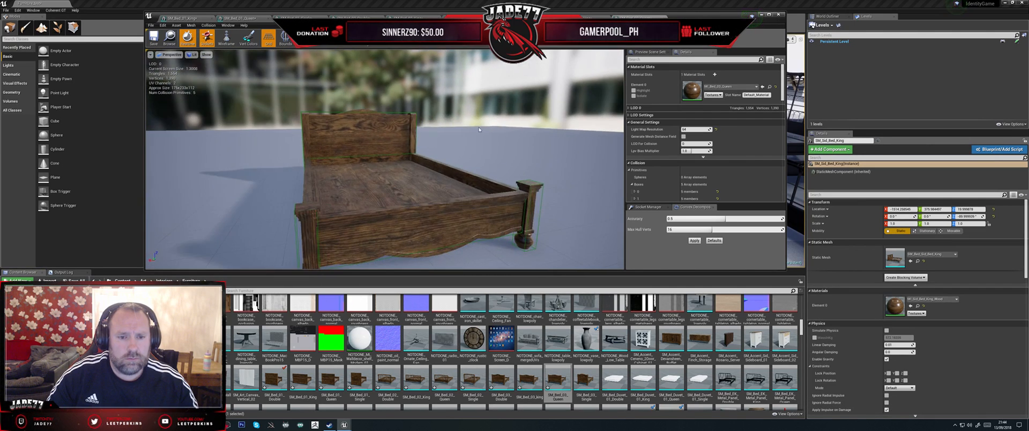
double_click(589, 377)
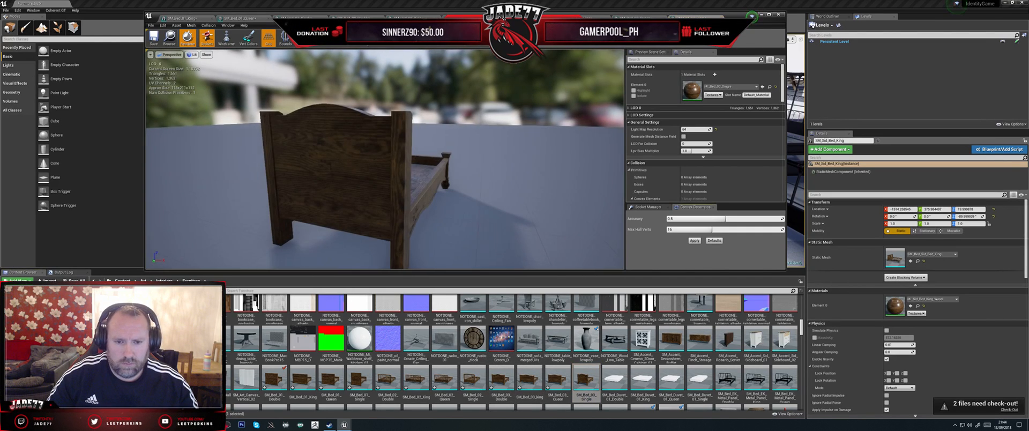
drag(450, 155, 514, 248)
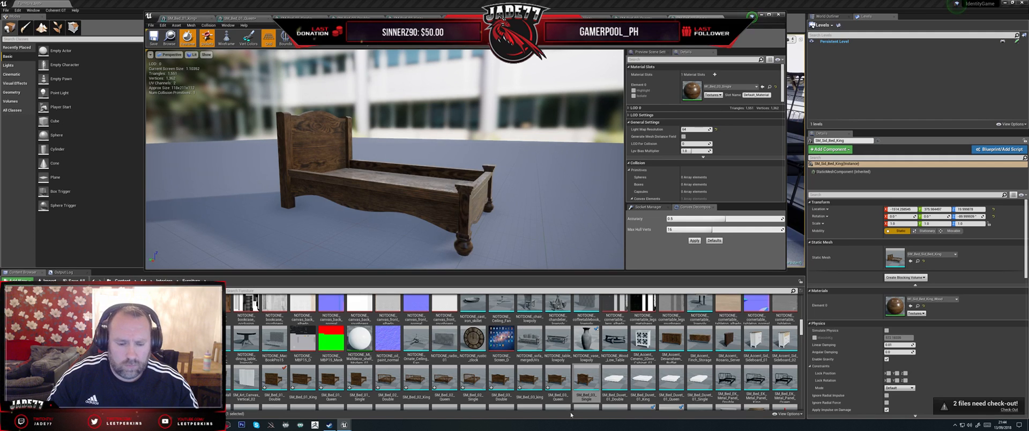
Step: Switch back to Maya and delete the SM_Bed_03_Queen mesh, keeping its five collision boxes
mouse_move(347, 426)
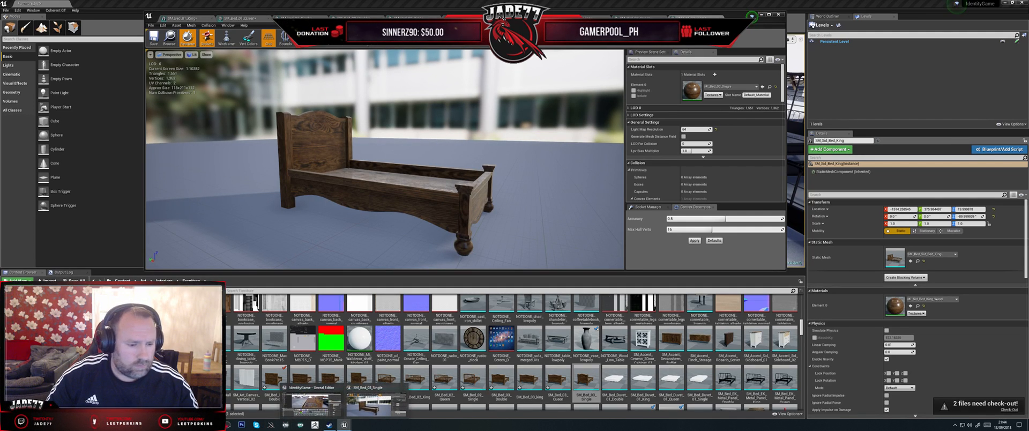
click(329, 425)
alt+drag(522, 310, 476, 264)
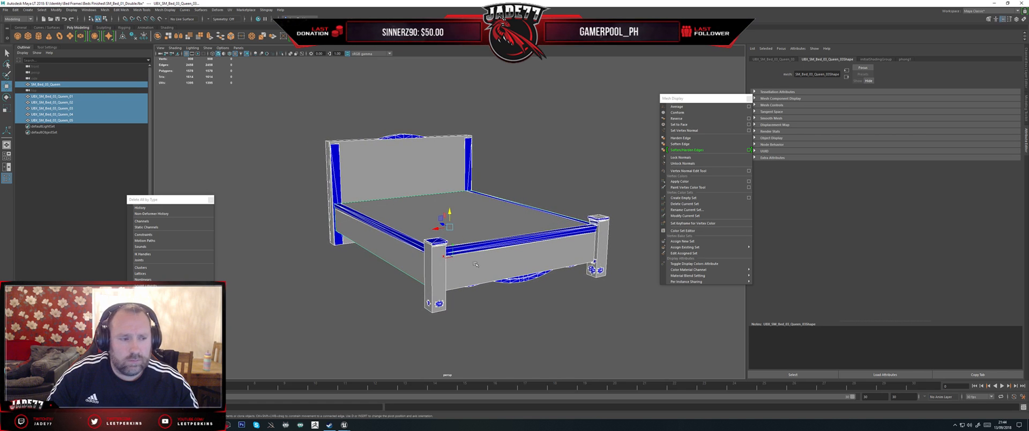
click(66, 84)
key(Delete)
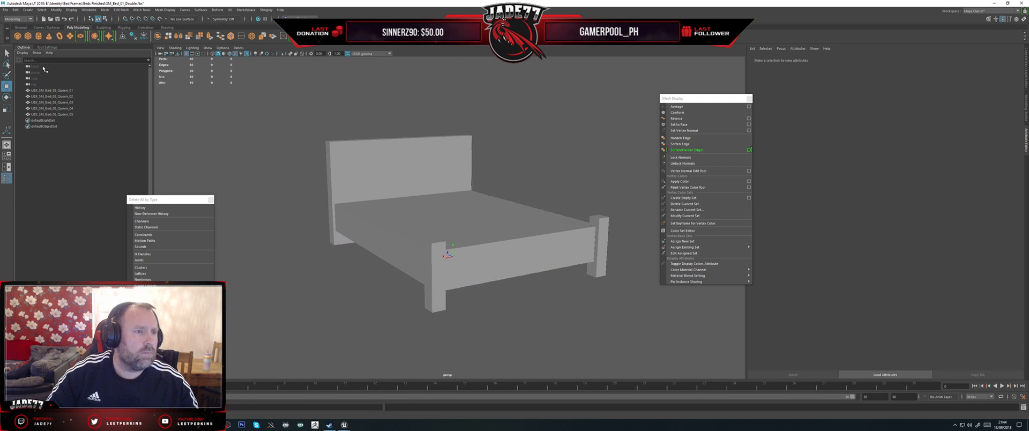
Step: Import SM_Bed_03_Single.fbx from the Beds Finished folder into the scene
click(4, 9)
click(24, 70)
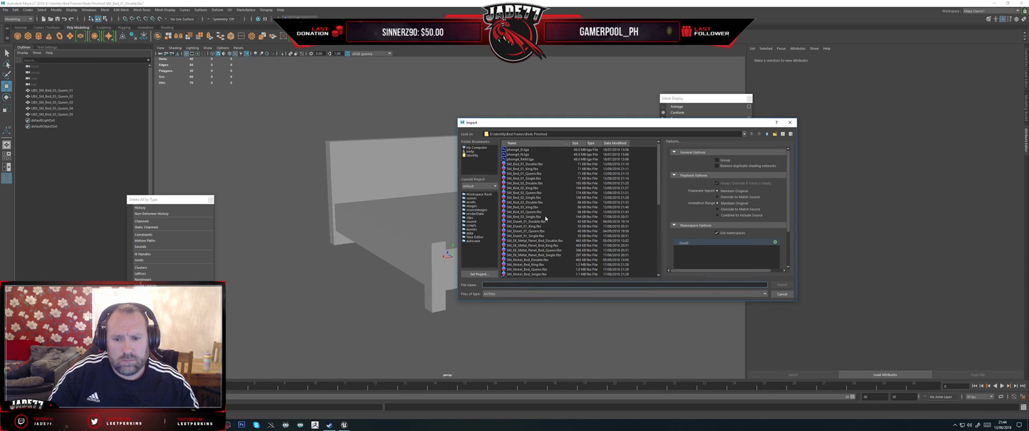
double_click(530, 217)
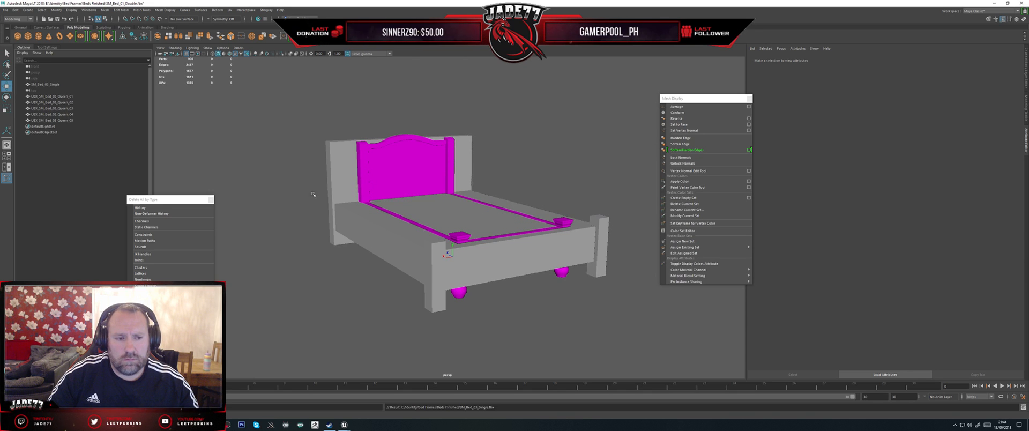
Step: Select the headboard, footboard and base collision boxes and scale them narrower to match the single bed's width
alt+drag(297, 213, 280, 221)
drag(328, 154, 375, 211)
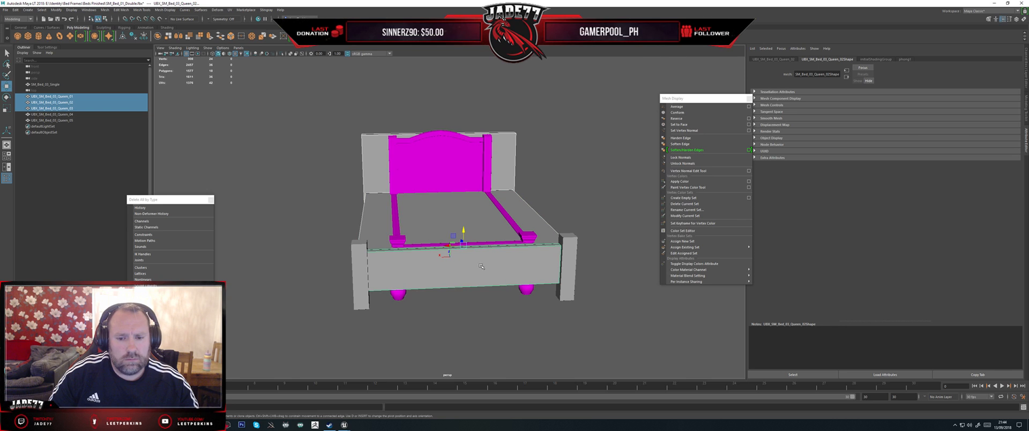
alt+drag(480, 266, 456, 287)
key(r)
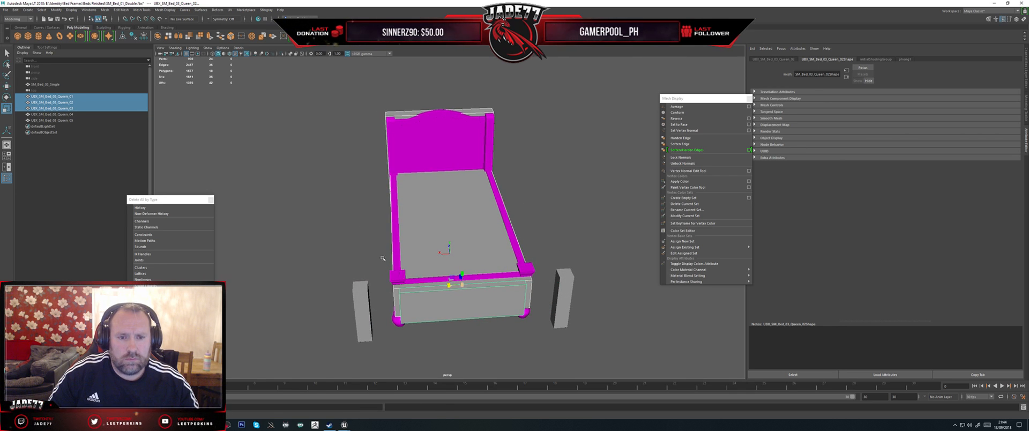
Step: Move the three narrowed collision boxes lengthwise toward the headboard so the footboard box lines up with the single bed's foot rail
alt+drag(383, 258, 460, 264)
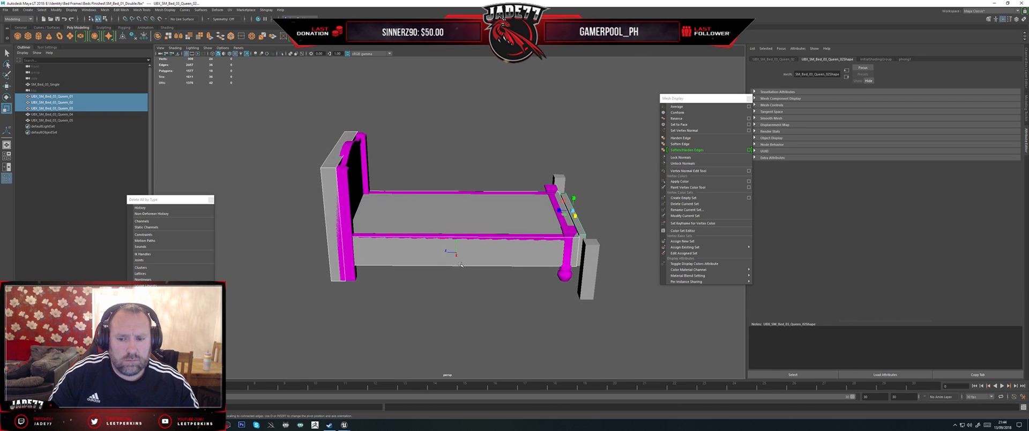
key(w)
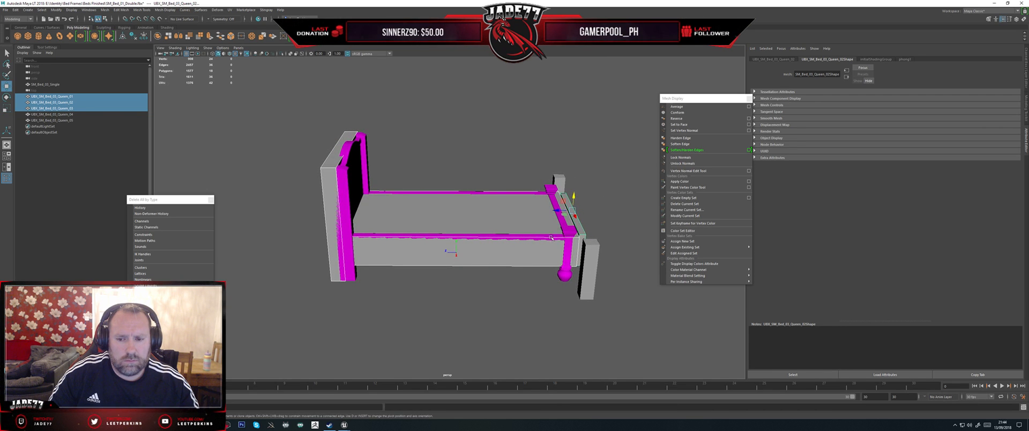
drag(558, 210, 543, 210)
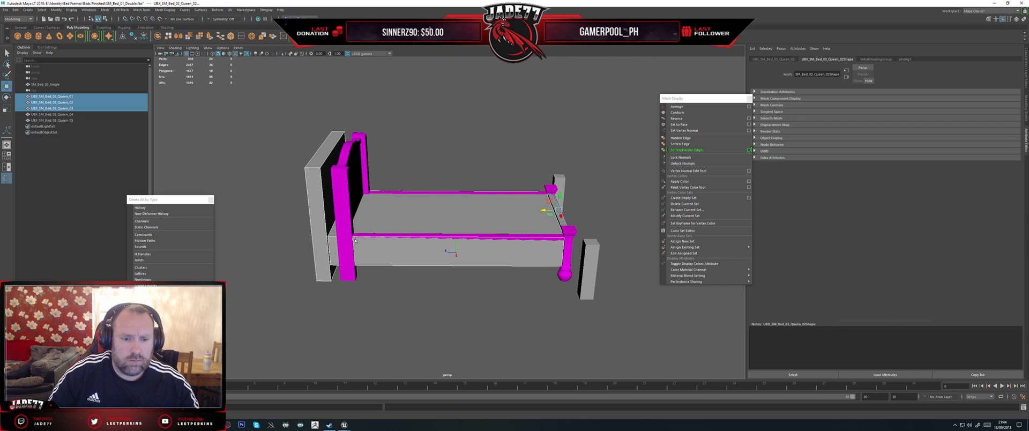
Step: Pull the base box's head-end face in to the single bed's headboard and move the headboard collision box onto the headboard
click(412, 245)
key(ctrl+z)
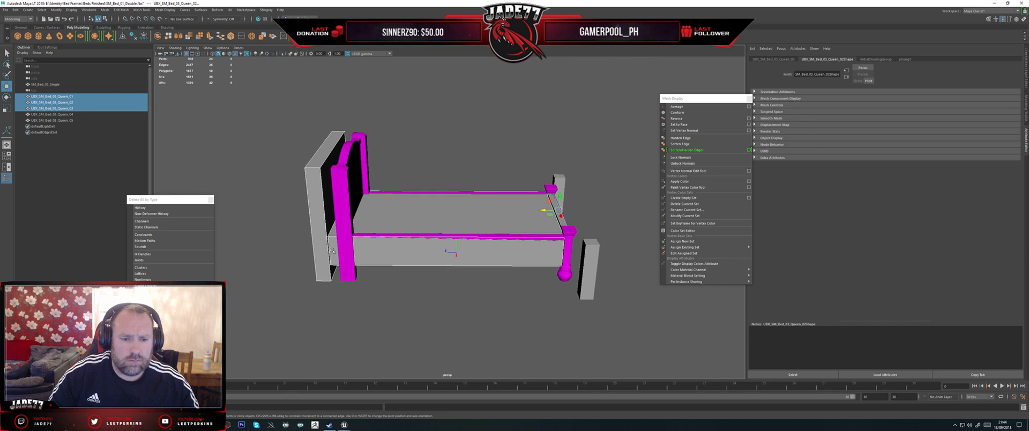
click(333, 250)
right_drag(332, 250, 313, 242)
drag(434, 325, 218, 131)
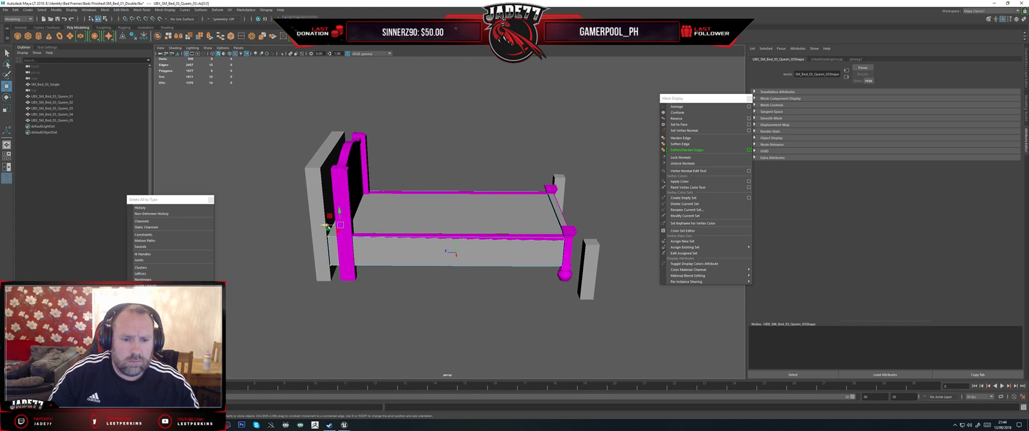
drag(327, 225, 340, 213)
click(322, 213)
Step: Rename the headboard collision box as UBX_SM_Bed_03_Single_01, reusing the single bed mesh's name
double_click(45, 85)
key(ctrl+c)
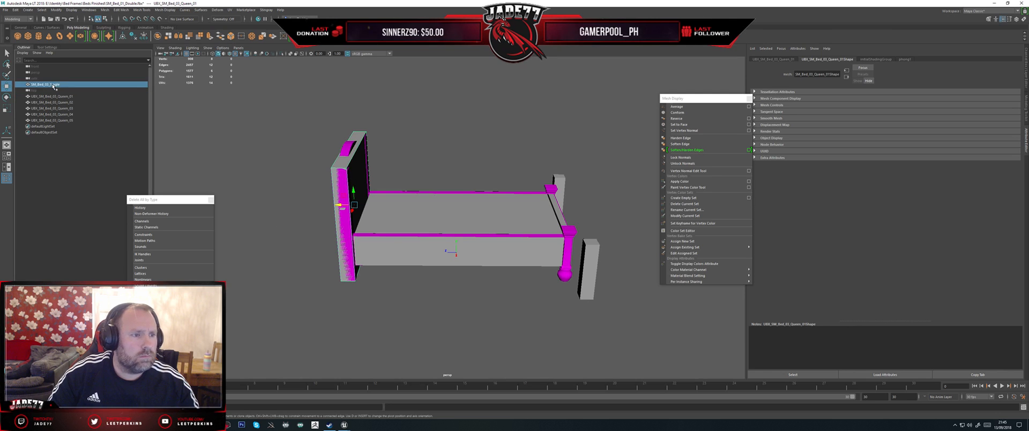
click(46, 96)
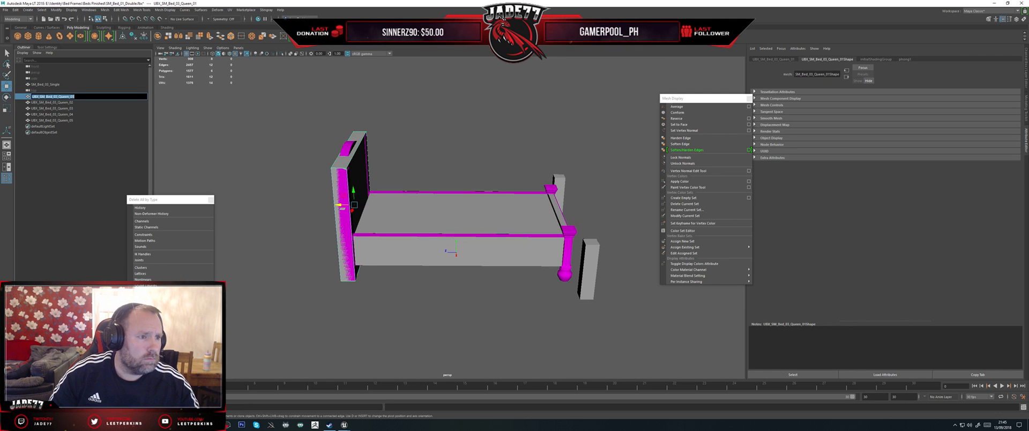
drag(41, 97, 69, 97)
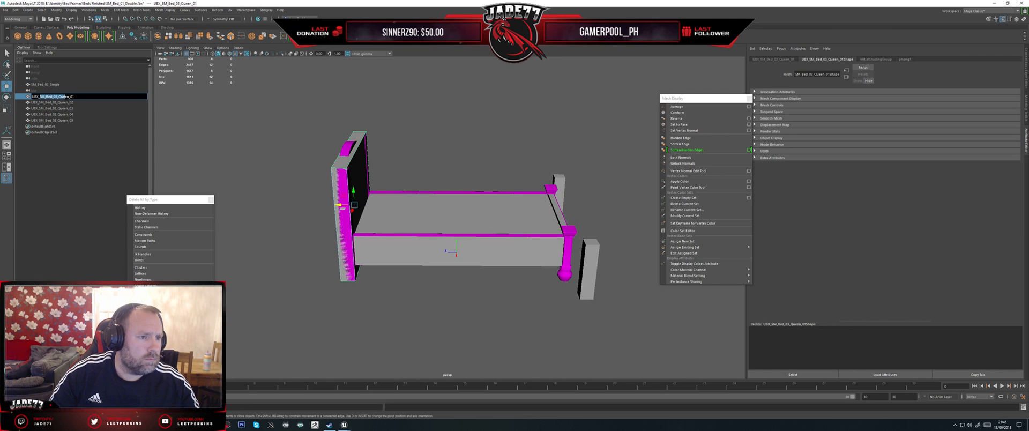
text(SM_Bed_03_Single)
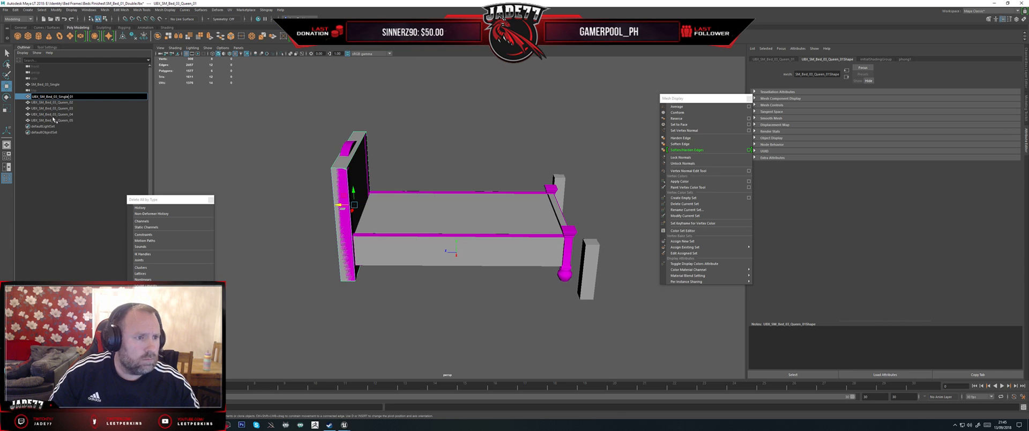
Step: Rename the footboard and base collision boxes as UBX_SM_Bed_03_Single_02 and UBX_SM_Bed_03_Single_03
click(41, 102)
double_click(41, 102)
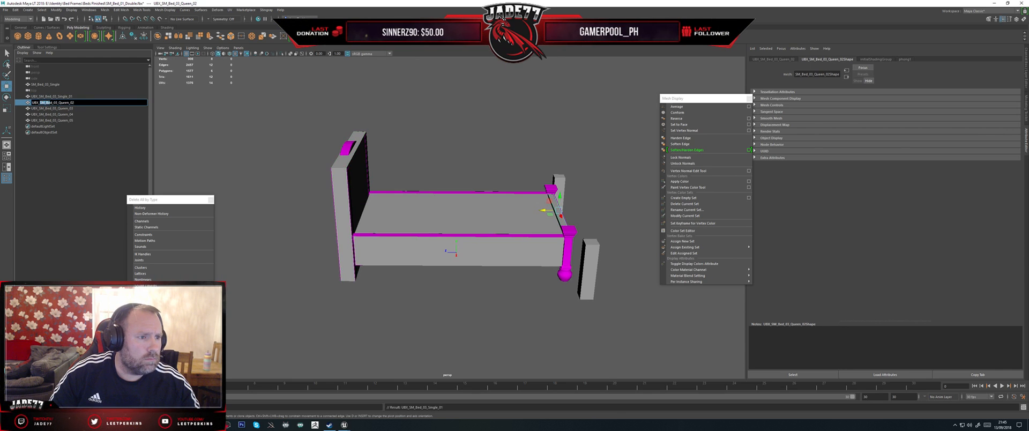
key(ctrl+v)
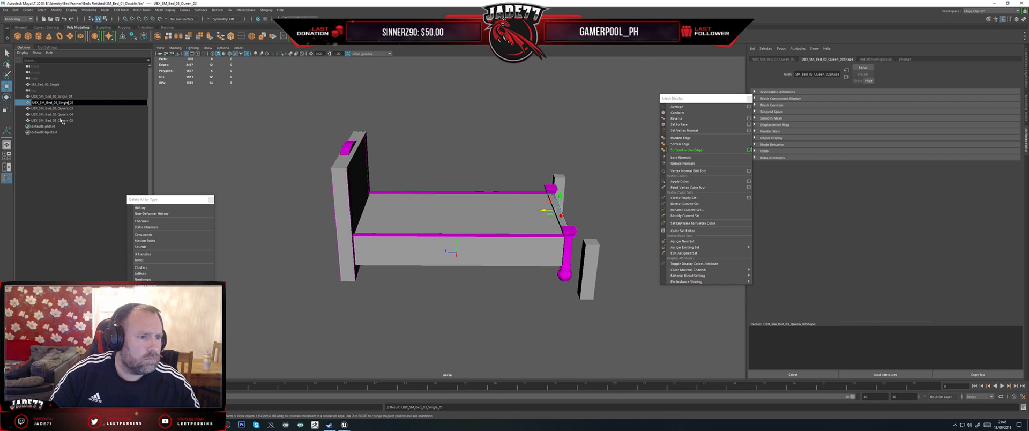
double_click(40, 109)
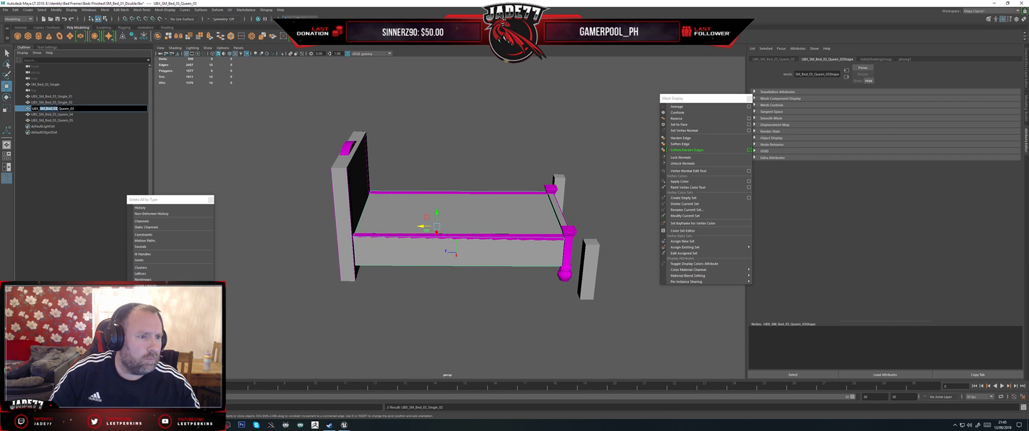
key(ctrl+v)
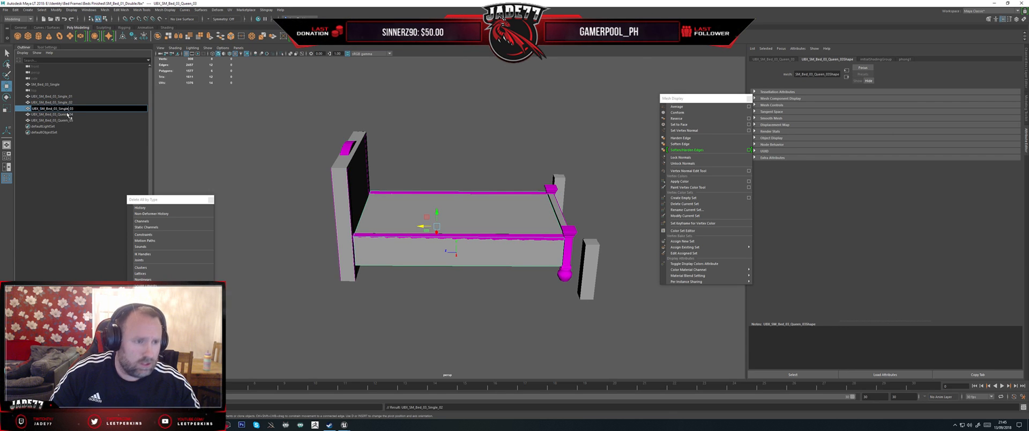
Step: Rename the two front post collision boxes as UBX_SM_Bed_03_Single_04 and UBX_SM_Bed_03_Single_05
double_click(50, 114)
drag(36, 114, 61, 114)
key(ctrl+v)
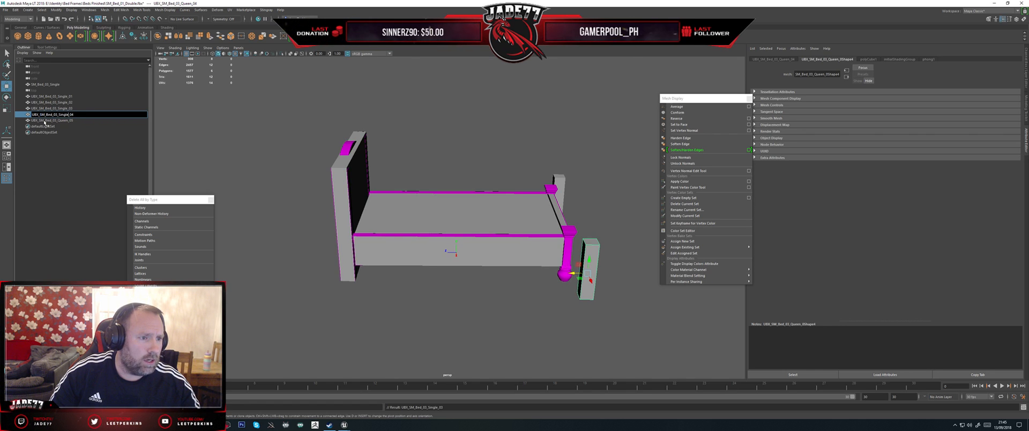
double_click(53, 120)
drag(40, 120, 64, 120)
key(ctrl+v)
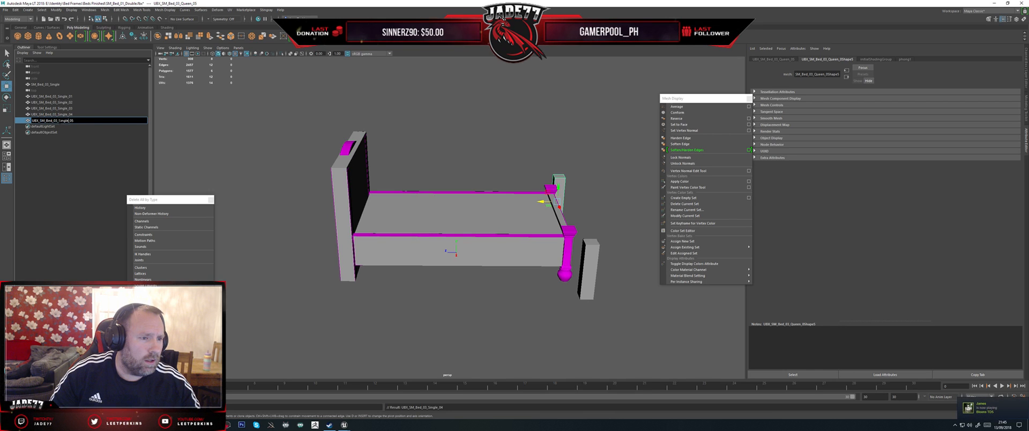
click(61, 115)
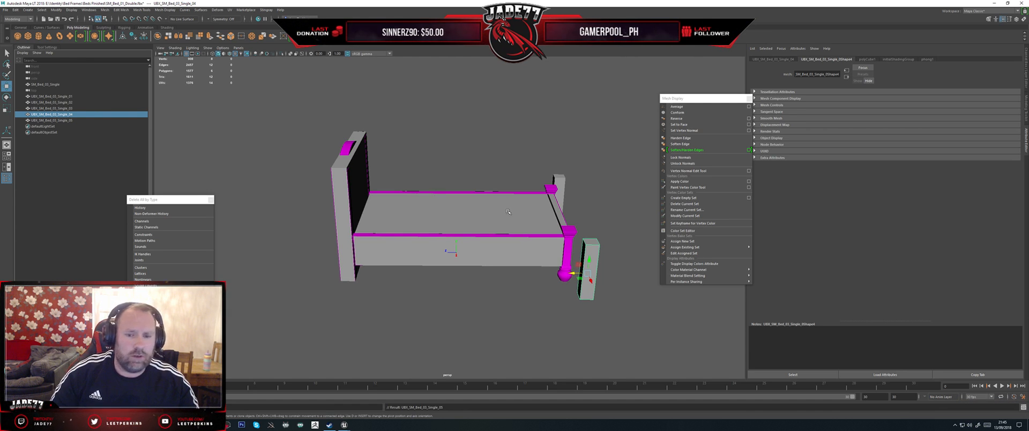
Step: Move the UBX_SM_Bed_03_Single_04 collision box onto its front bed post and lower its top face to just below the top of the post's cap
click(602, 251)
alt+drag(603, 251, 534, 179)
click(334, 233)
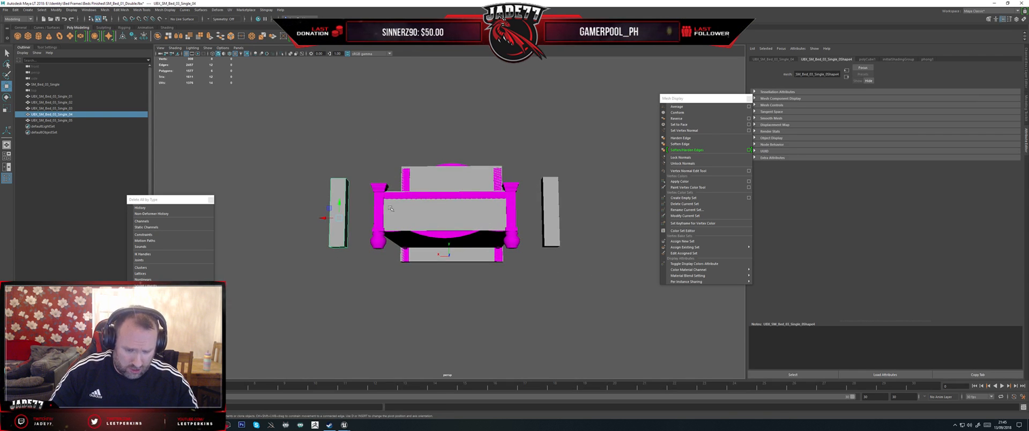
key(f)
scroll(413, 205, down, 3)
alt+drag(414, 207, 456, 243)
scroll(455, 243, down, 3)
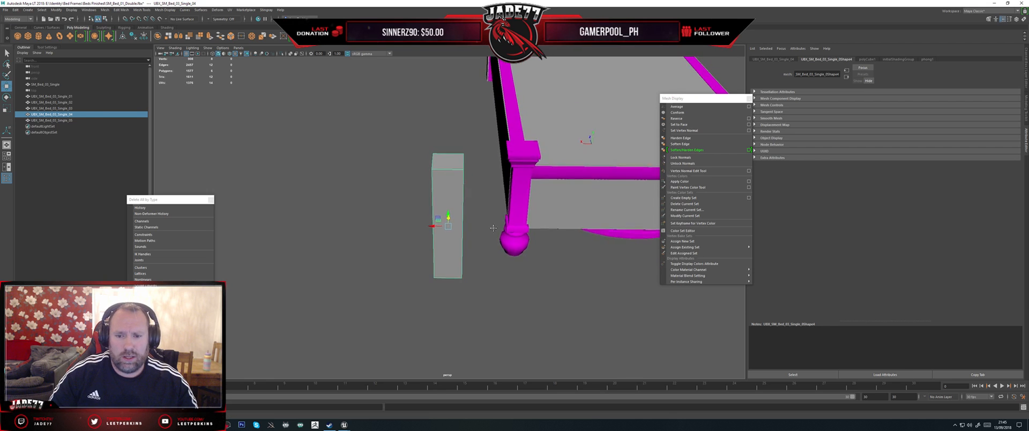
alt+middle_drag(456, 244, 437, 276)
drag(417, 259, 503, 224)
alt+drag(420, 238, 538, 225)
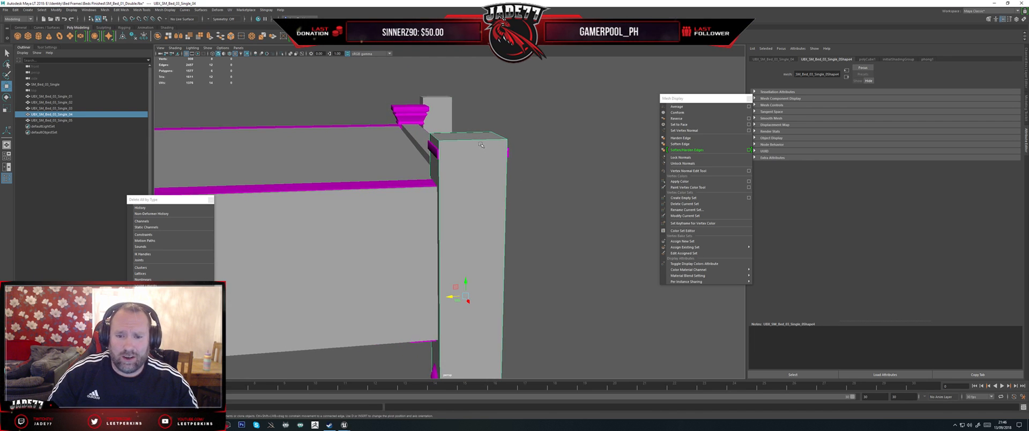
right_drag(481, 143, 449, 143)
drag(560, 179, 473, 127)
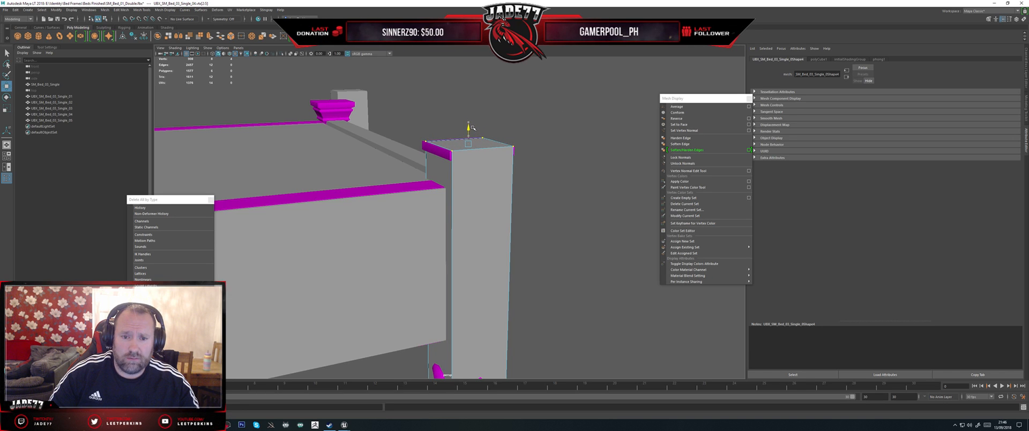
Step: Move the UBX_SM_Bed_03_Single_05 collision box onto the other front post and lower its top face to the post's cap
alt+drag(527, 142, 410, 231)
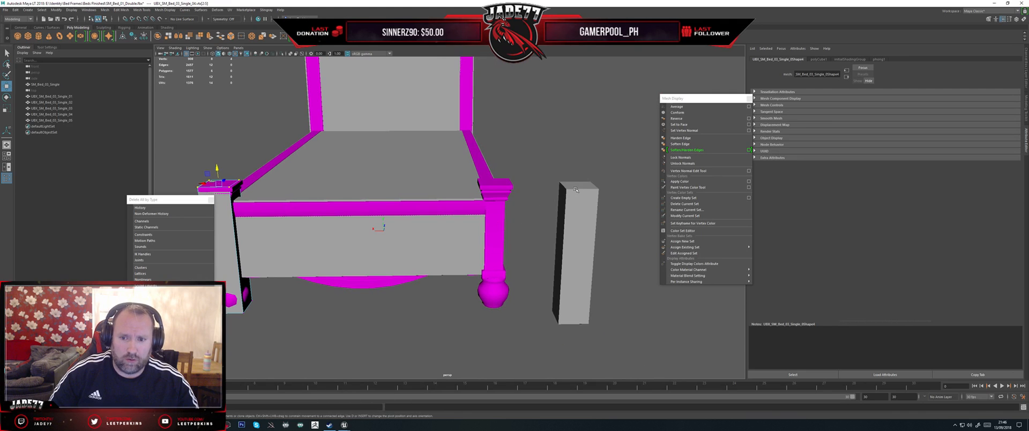
click(569, 207)
drag(560, 261, 489, 238)
right_drag(491, 193, 478, 190)
drag(544, 214, 420, 155)
drag(483, 173, 458, 233)
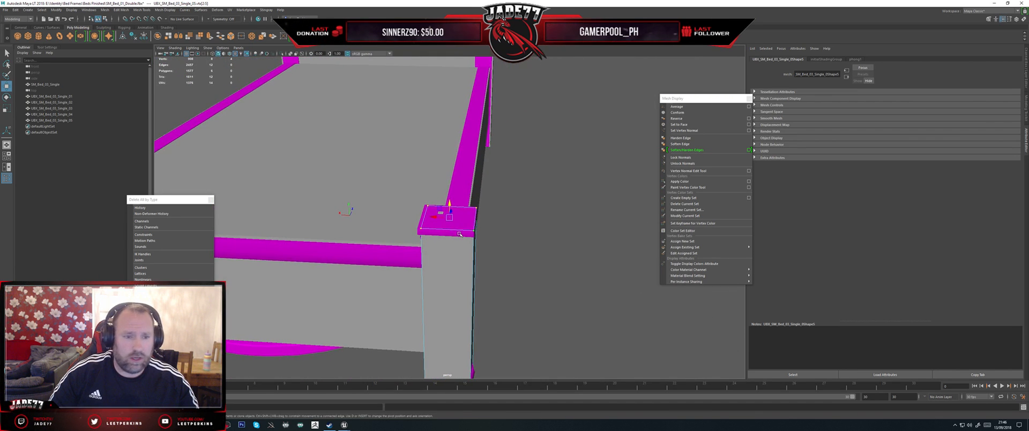
Step: Select the SM_Bed_03_Single mesh together with its five UBX collision boxes
scroll(459, 233, down, 5)
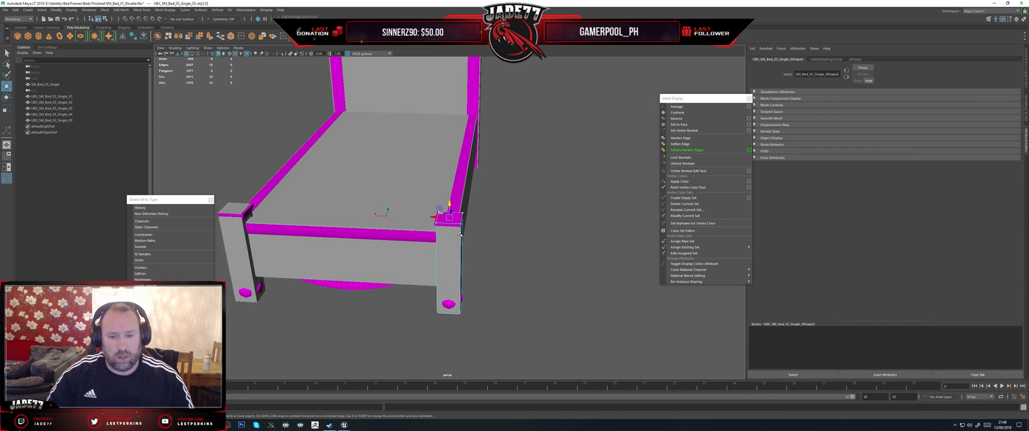
scroll(470, 217, down, 5)
alt+drag(448, 213, 515, 195)
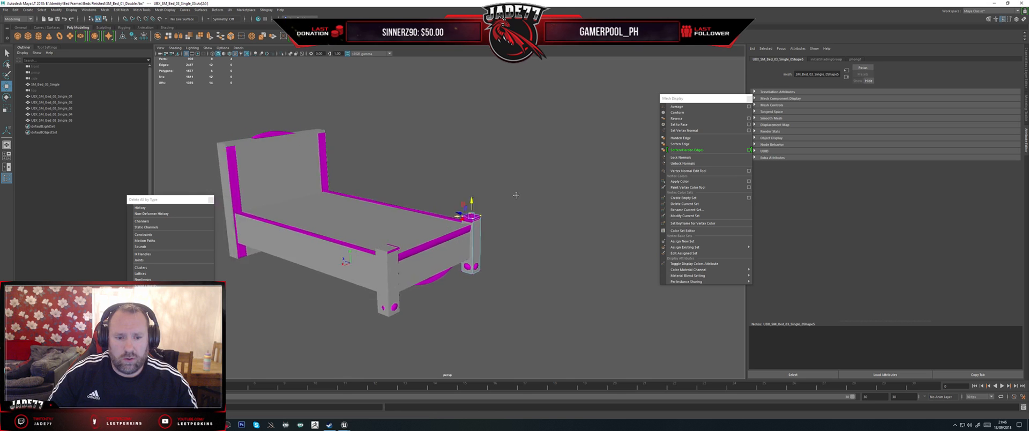
alt+middle_drag(515, 195, 572, 197)
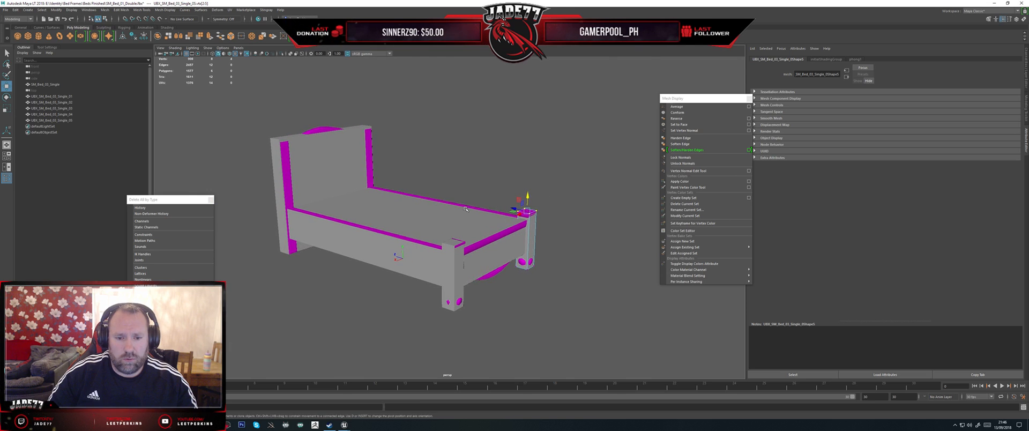
click(46, 84)
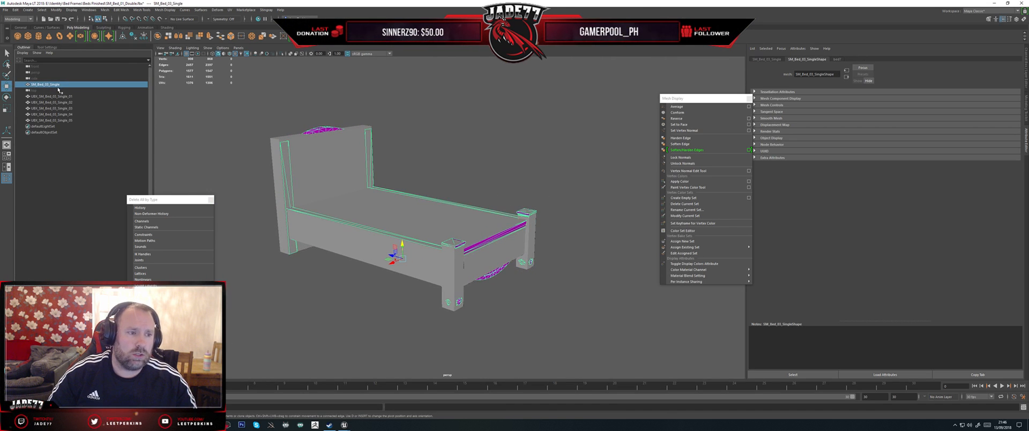
right_drag(323, 170, 354, 155)
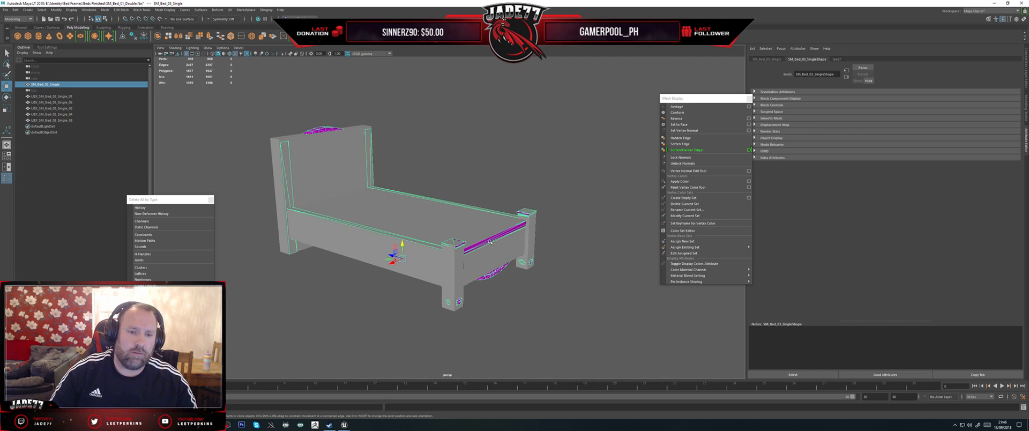
scroll(455, 236, down, 4)
drag(558, 316, 301, 124)
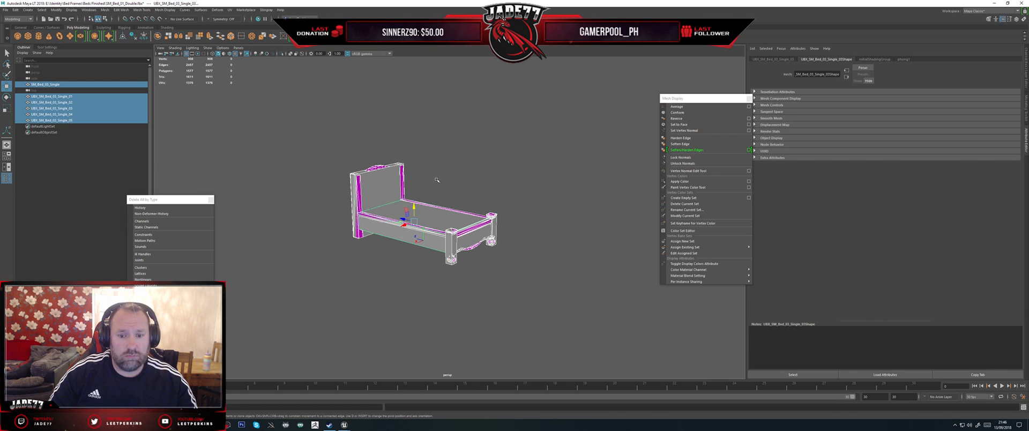
Step: Examine from several sides how the five collision boxes fit around the single bed
scroll(437, 180, up, 5)
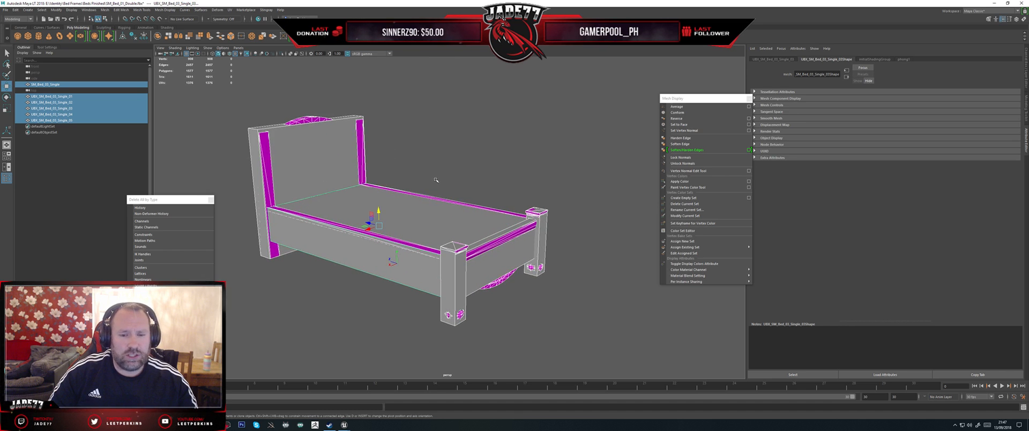
alt+drag(437, 180, 436, 192)
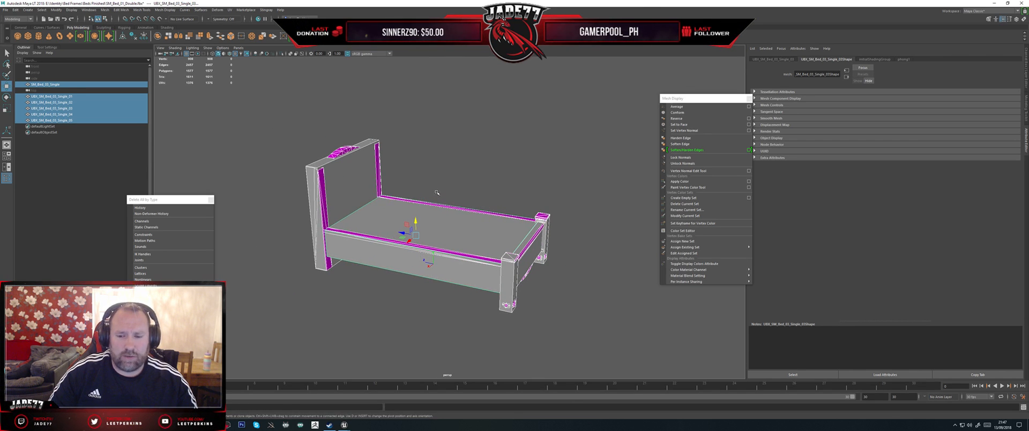
alt+drag(452, 184, 357, 169)
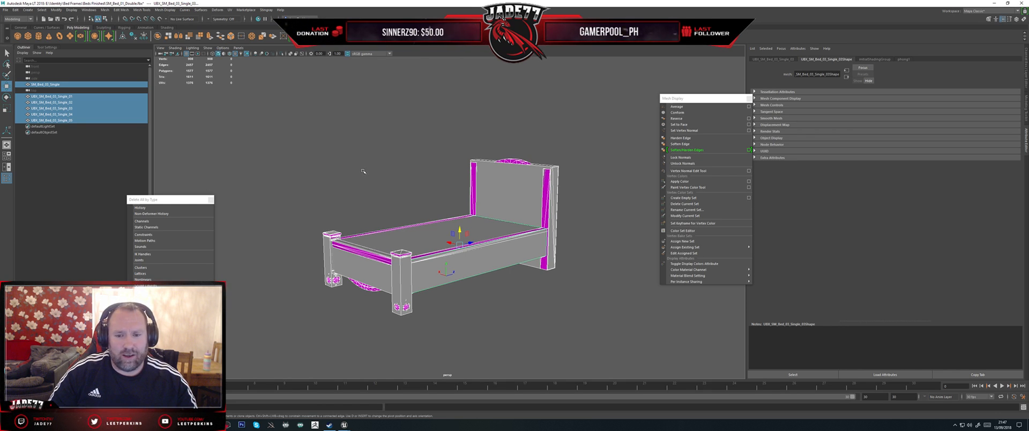
alt+drag(381, 171, 430, 175)
alt+drag(496, 181, 405, 181)
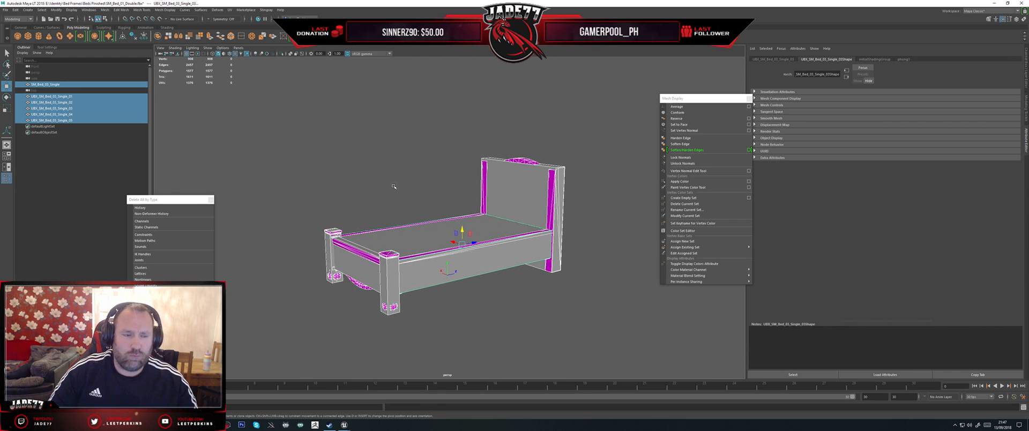
alt+drag(394, 186, 404, 187)
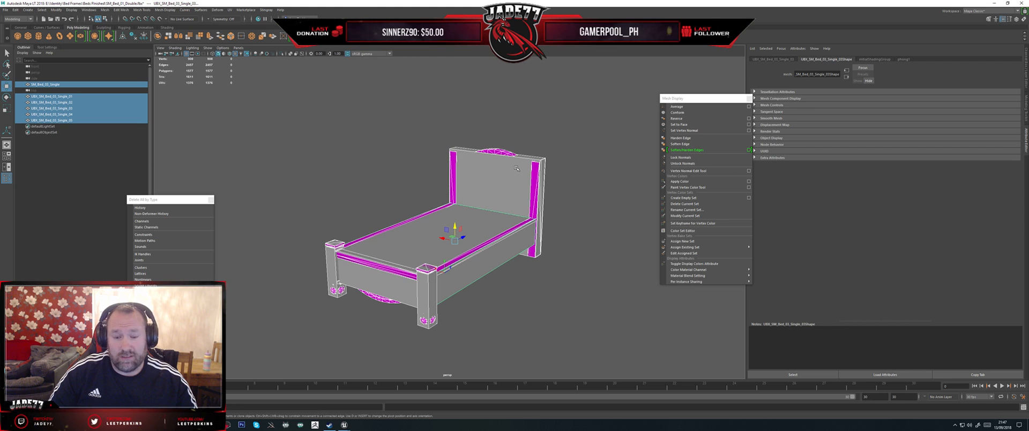
alt+drag(509, 161, 527, 145)
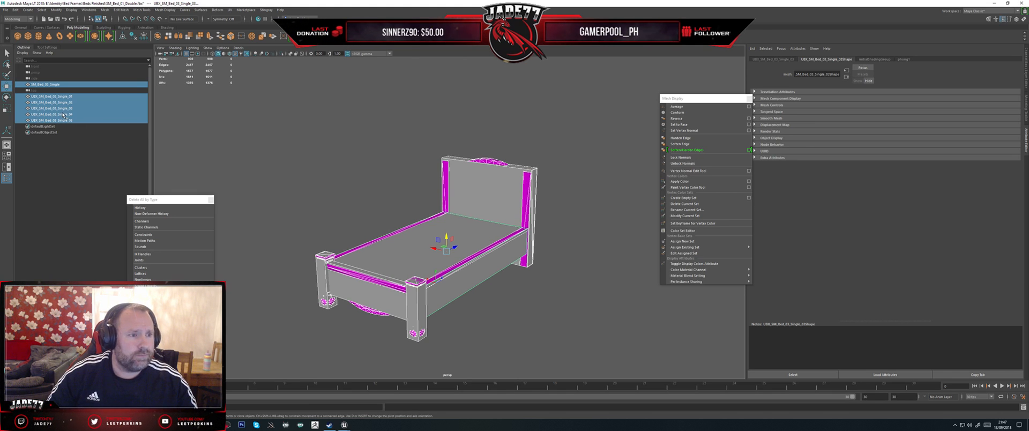
Step: Export the selected bed and collision boxes as FBX, overwriting SM_Bed_03_Single.fbx in the Finished folder
click(7, 10)
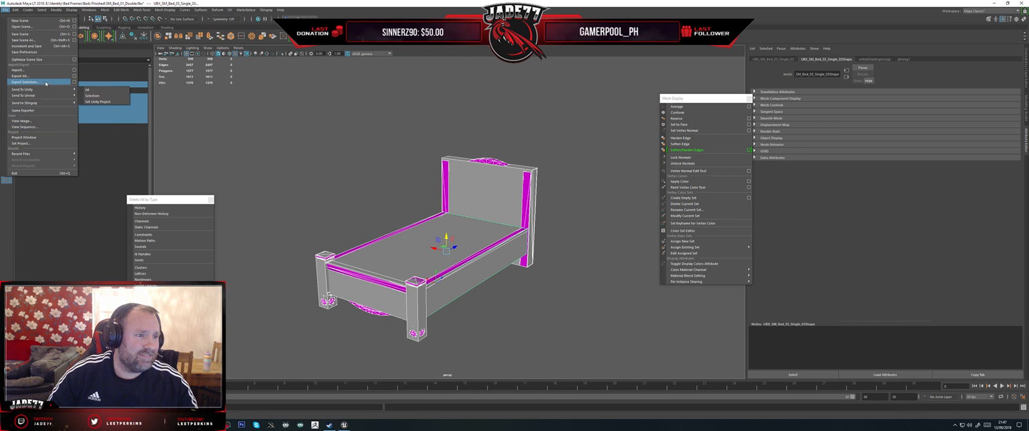
click(25, 82)
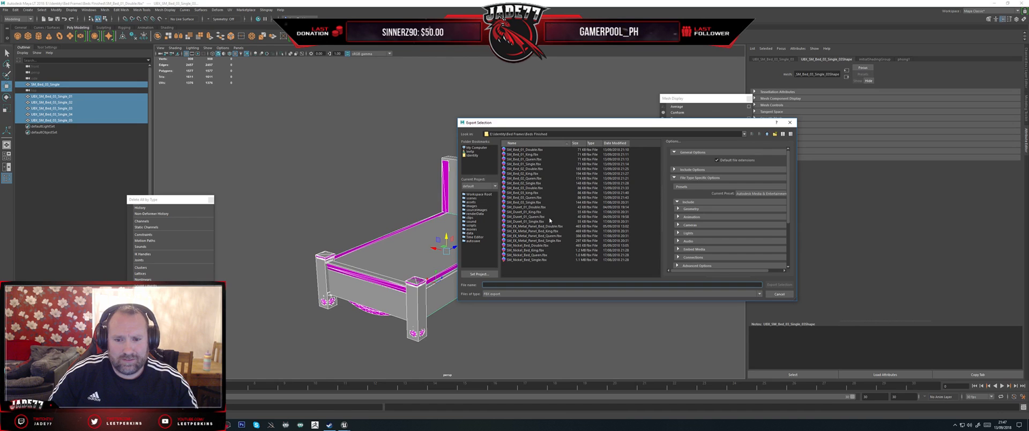
double_click(539, 203)
click(612, 222)
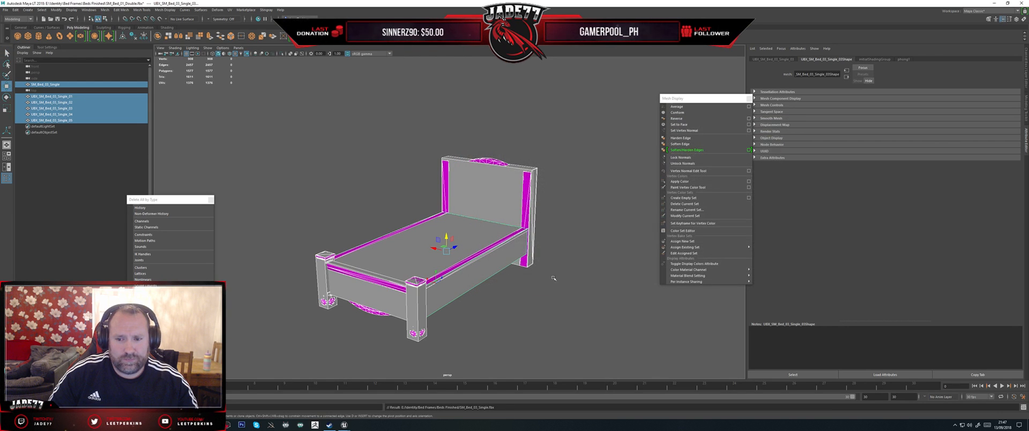
Step: Switch to Unreal and reimport the SM_Bed_03_Single static mesh from its source file
click(344, 425)
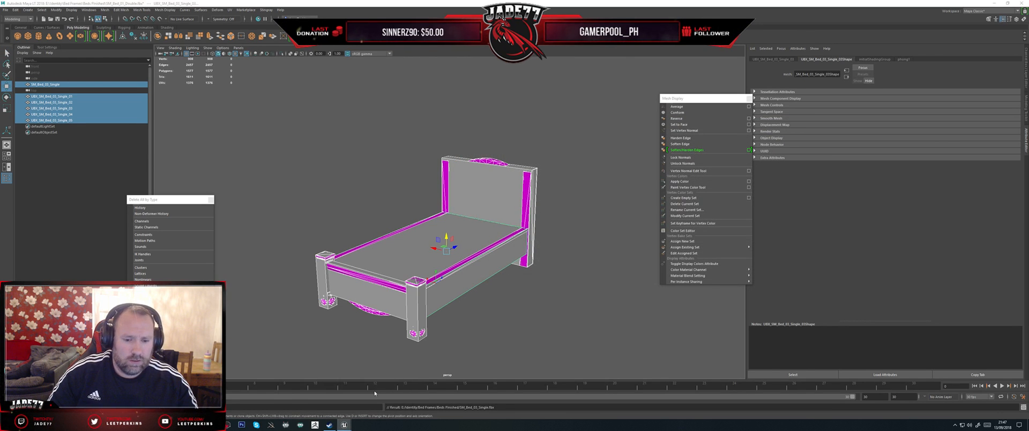
right_click(592, 381)
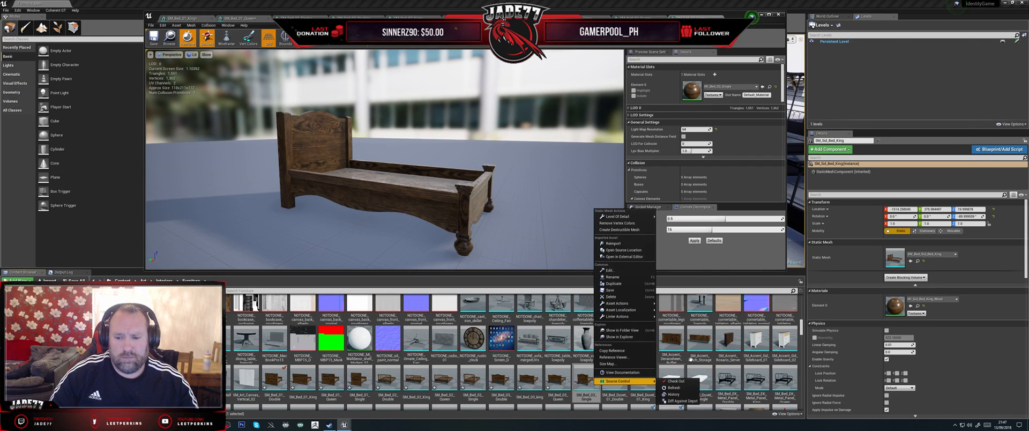
click(616, 243)
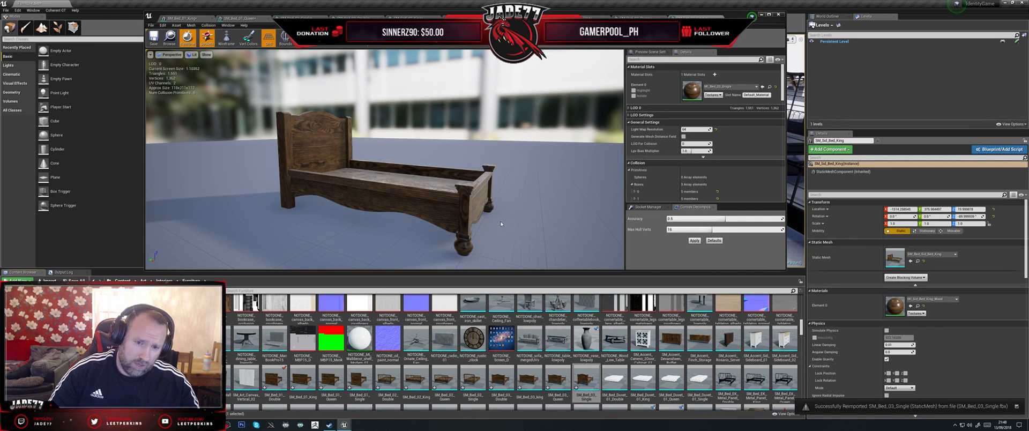
Step: Display the simple collision on the reimported single bed and view it from another angle
click(305, 38)
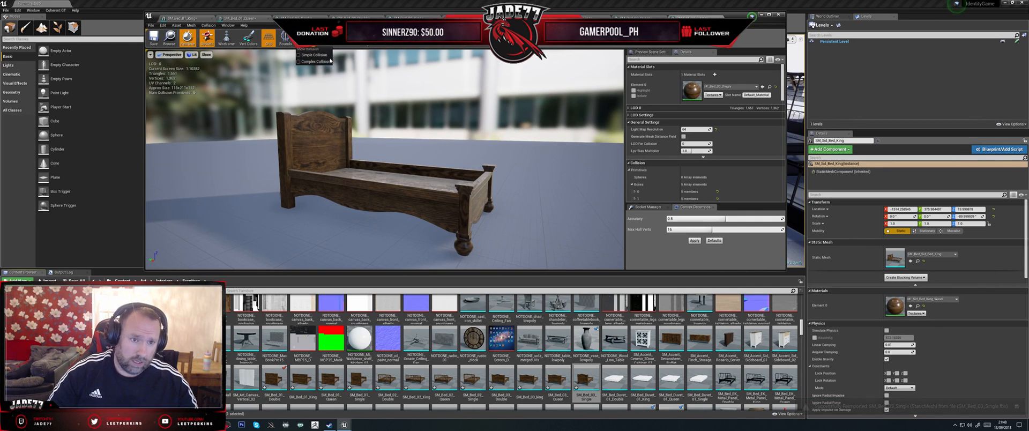
click(313, 55)
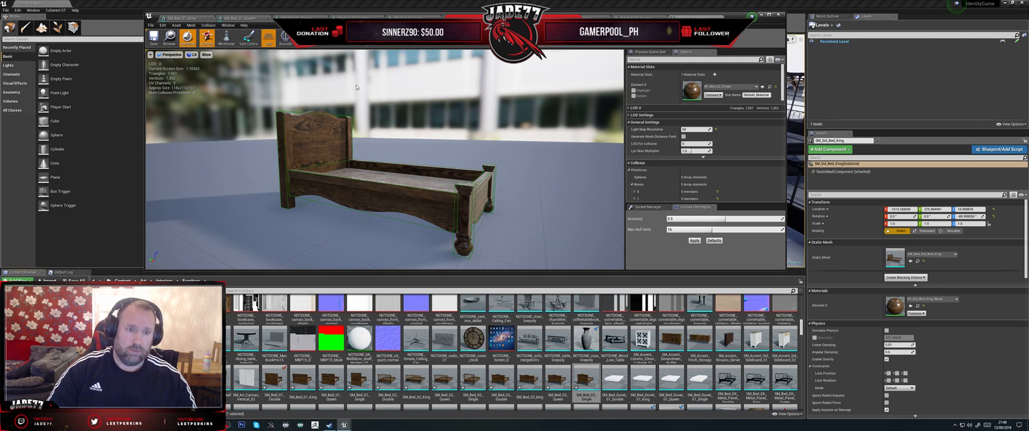
drag(377, 112, 383, 162)
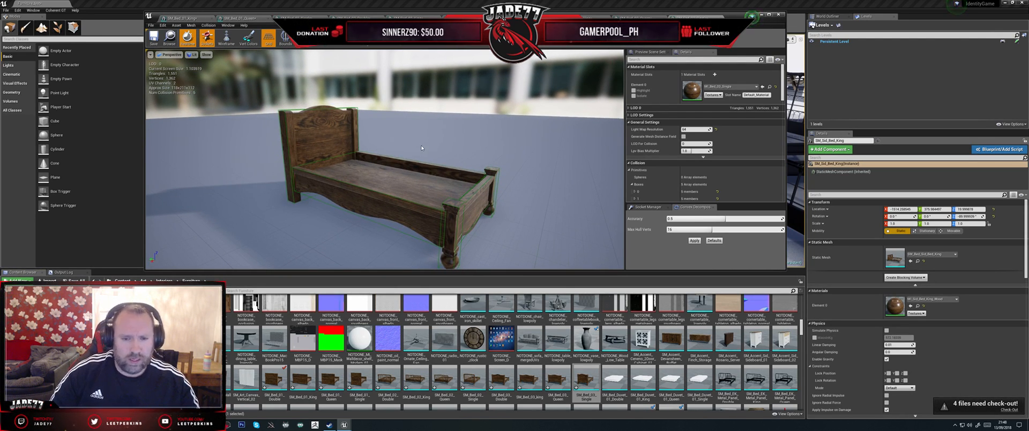
Step: Select the headboard's collision box and inspect its fit up close, and check the collision around the whole bed
click(295, 113)
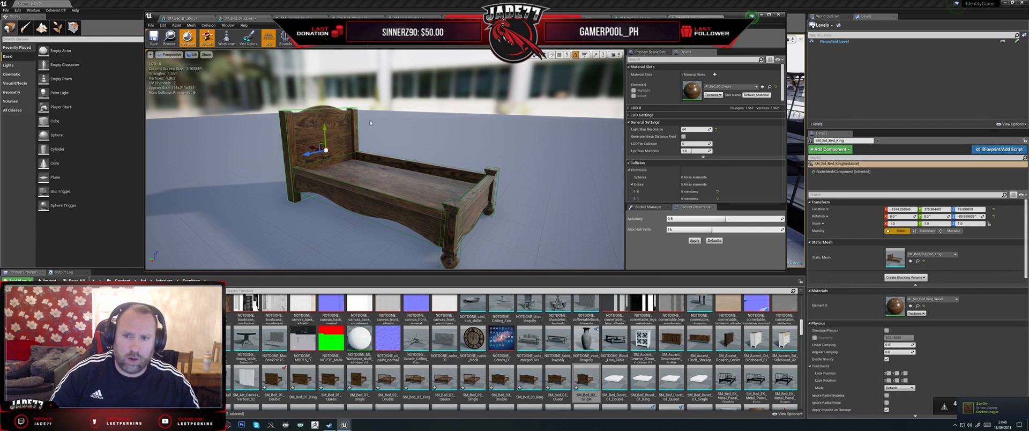
key(f)
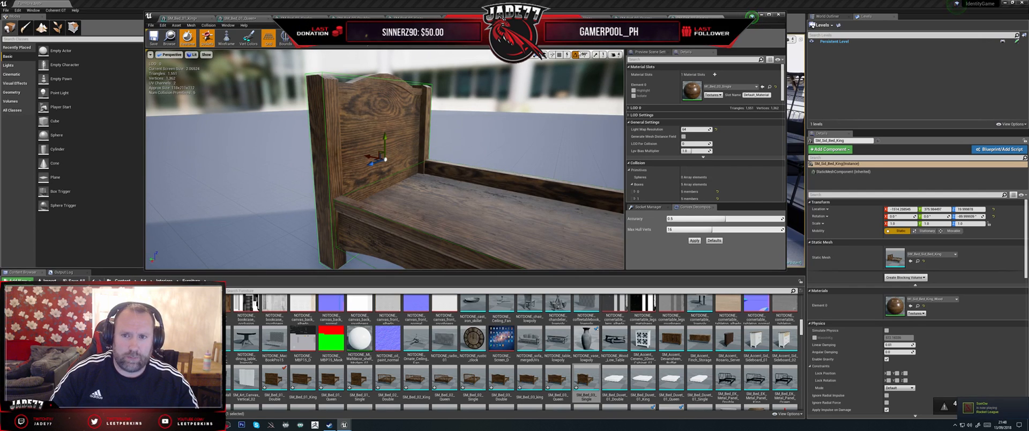
mouse_move(364, 153)
alt+mouse_down()
mouse_move(394, 172)
mouse_move(325, 146)
mouse_move(361, 153)
alt+mouse_up()
key(space)
key(space)
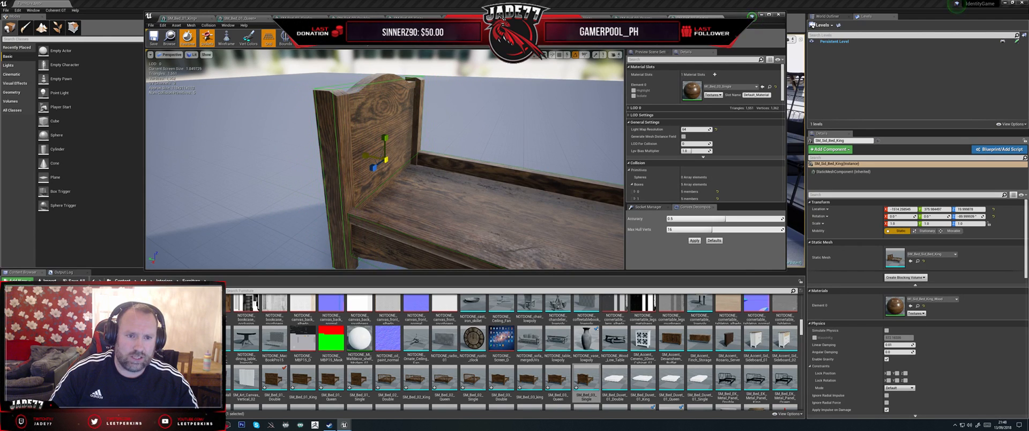
key(ctrl+z)
key(ctrl+z)
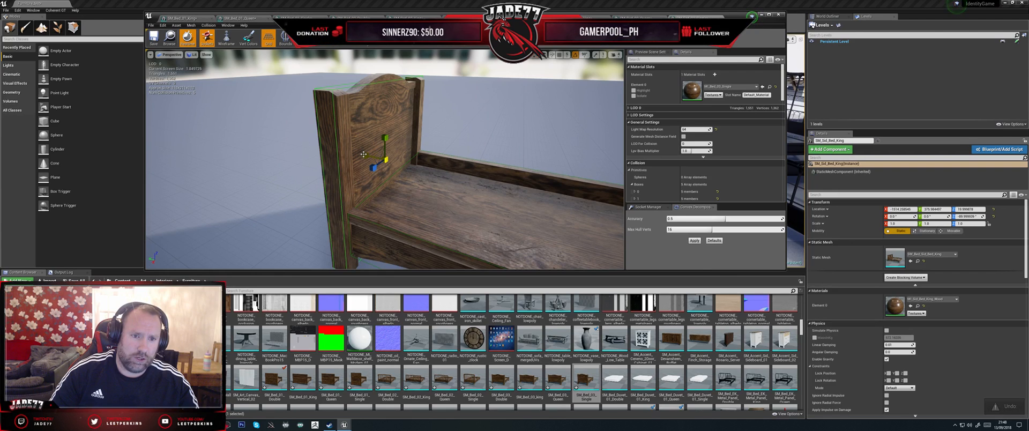
drag(364, 154, 437, 114)
scroll(442, 126, down, 6)
drag(438, 166, 433, 163)
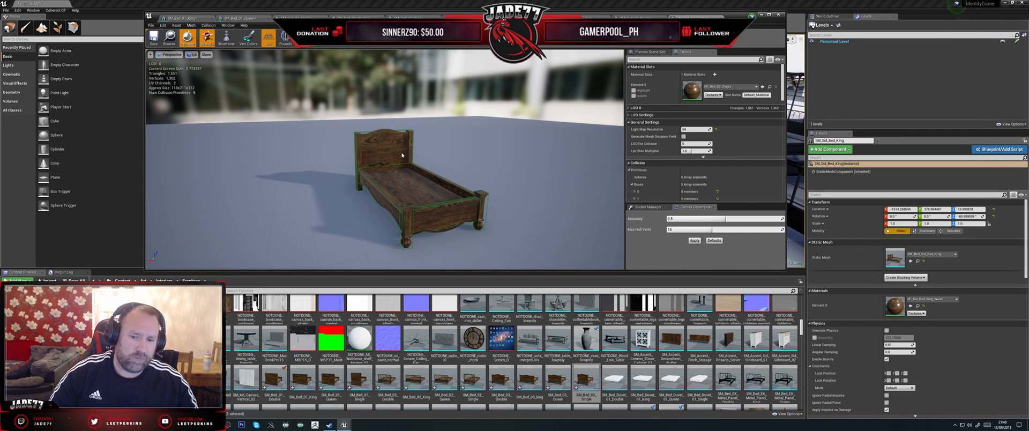
Step: Open the SM_Bed_Duvet_01_Double mesh and display its simple collision
double_click(610, 379)
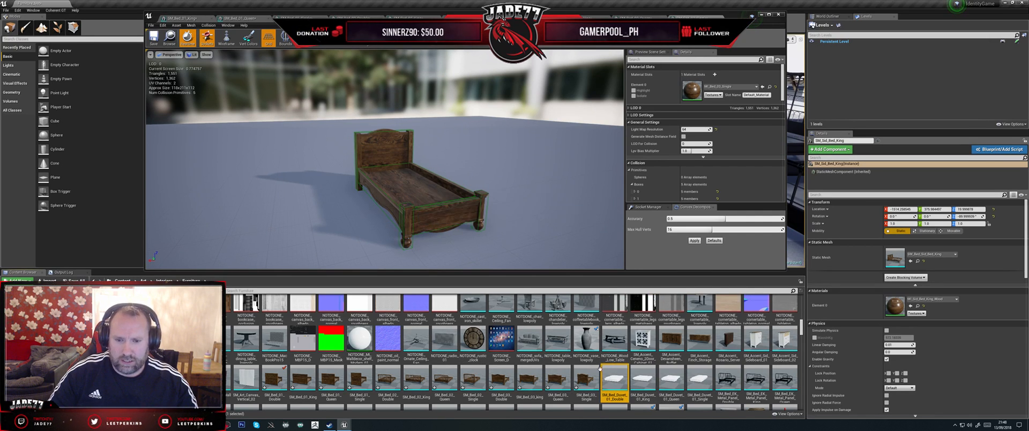
drag(494, 203, 478, 197)
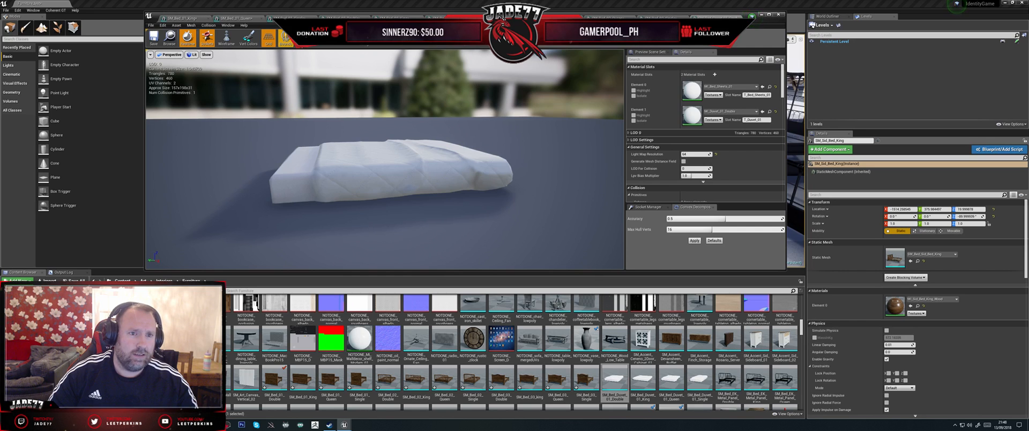
click(317, 55)
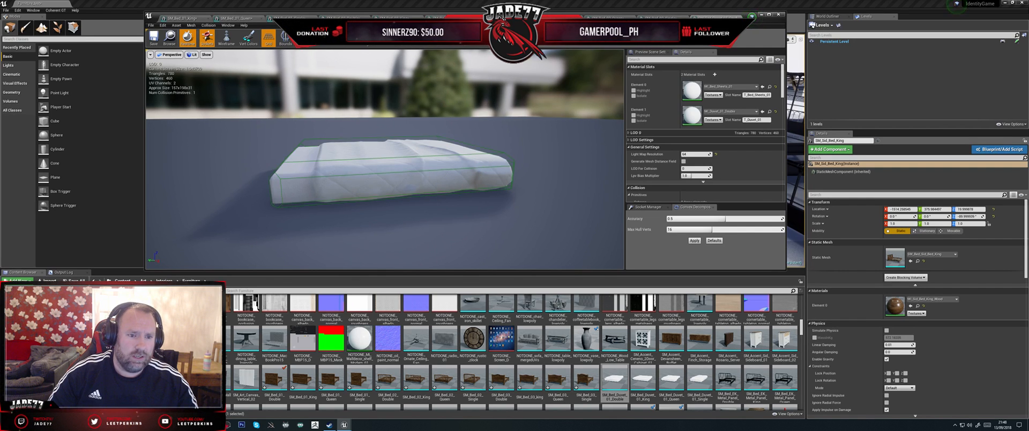
Step: Delete the double duvet's existing collision and add a box simplified collision in its place
drag(332, 160, 327, 177)
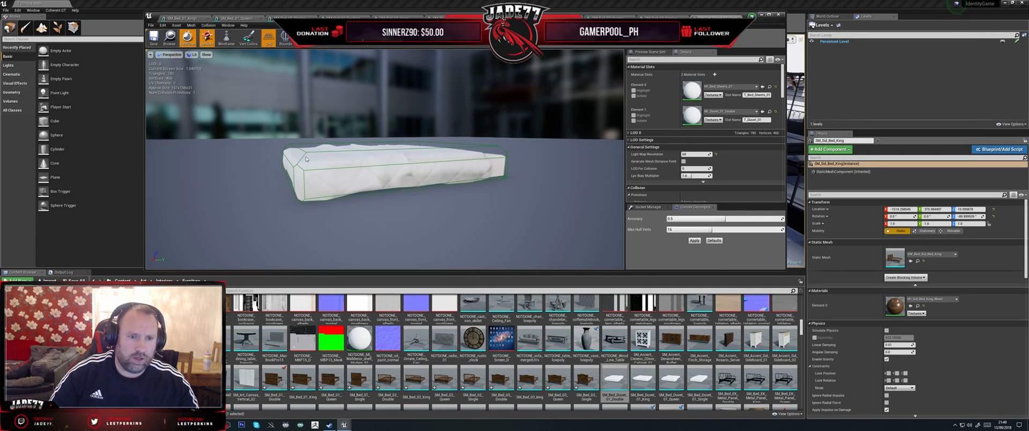
click(327, 177)
key(Delete)
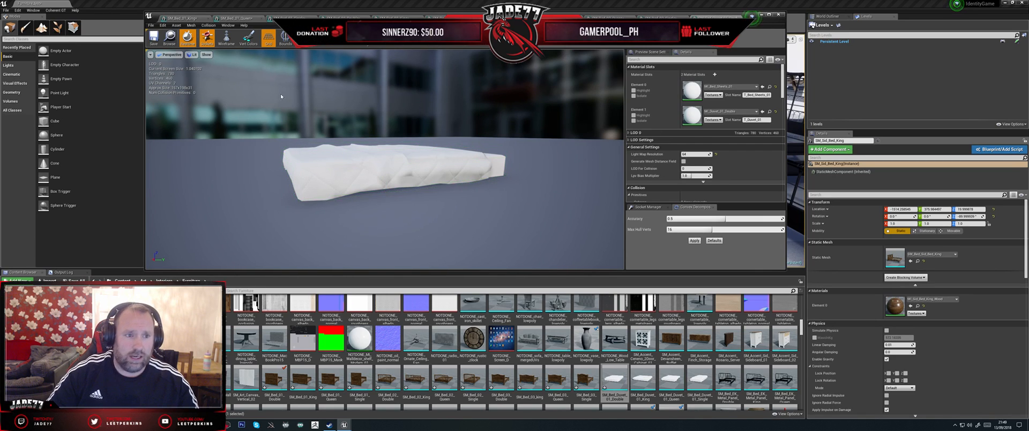
click(208, 25)
click(226, 46)
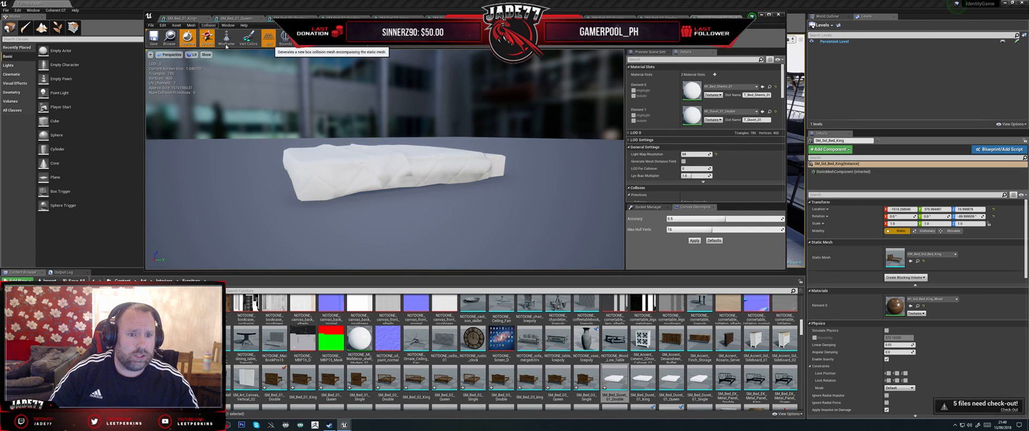
Step: Reduce the height of the duvet's new collision box and position it to fit closely around the duvet
alt+drag(405, 158, 394, 159)
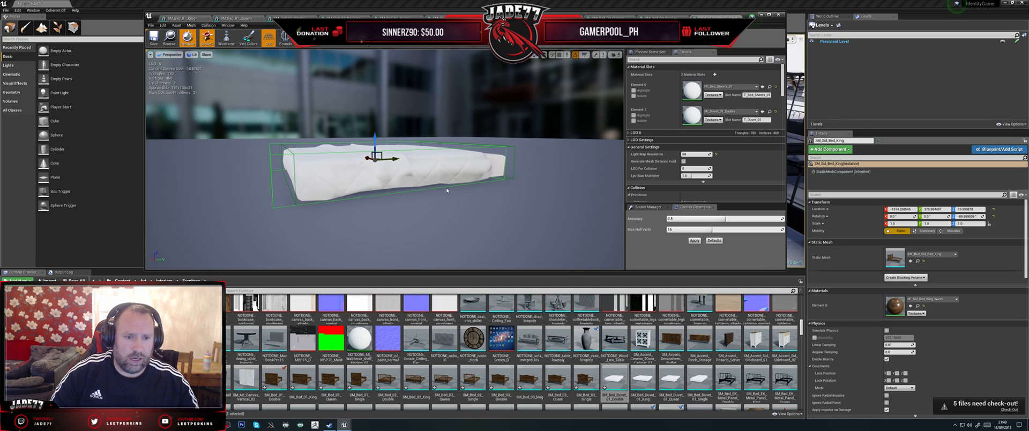
key(ctrl+z)
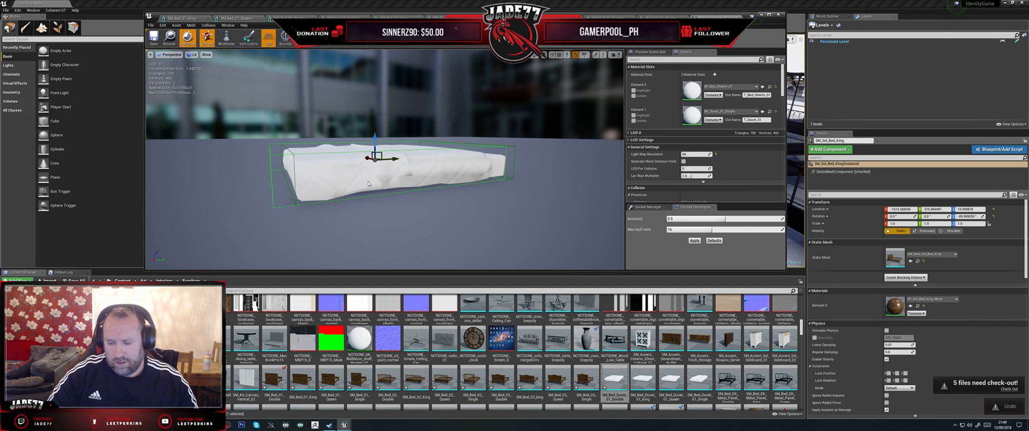
key(Delete)
drag(385, 161, 316, 144)
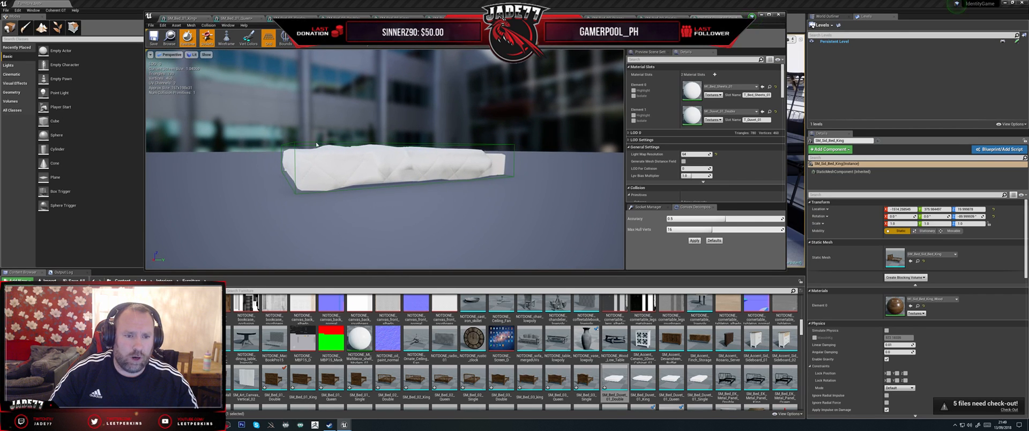
click(334, 154)
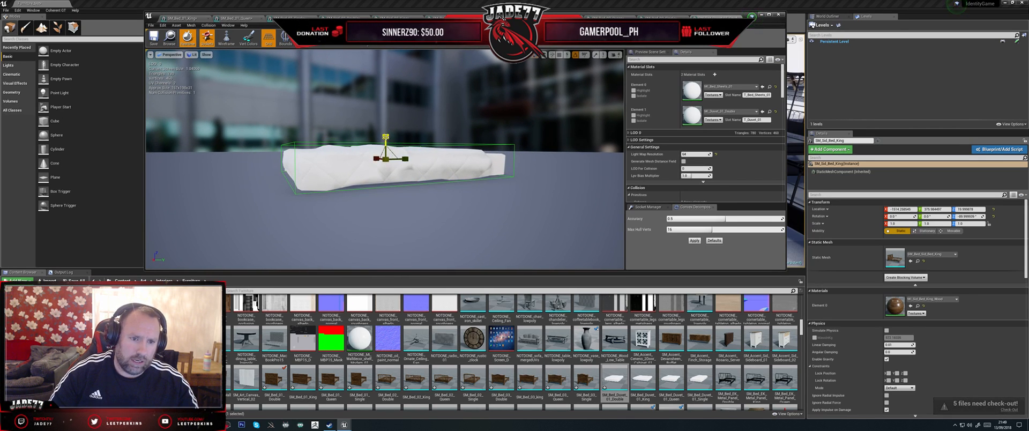
drag(385, 137, 387, 150)
key(w)
drag(451, 187, 595, 178)
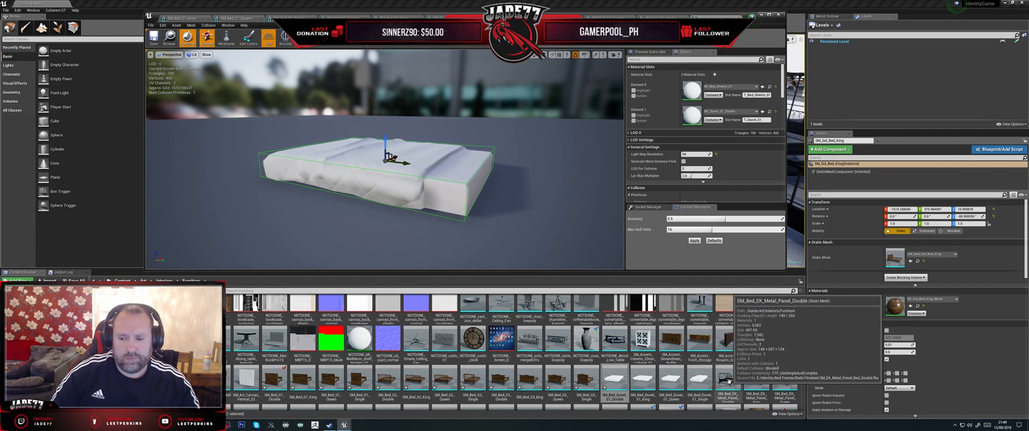
Step: Open the SM_Bed_EK_Metal_Panel_Double mesh, display its simple collision and delete the existing collision hull
double_click(728, 380)
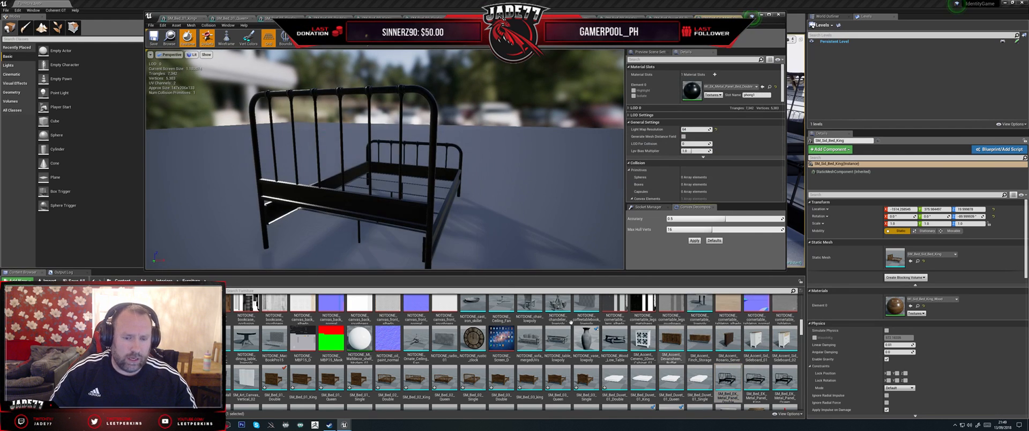
drag(474, 259, 452, 243)
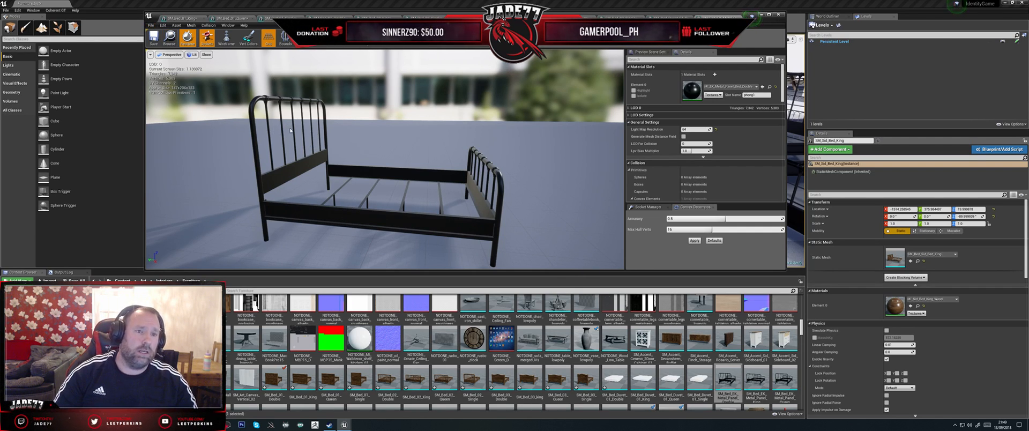
click(307, 41)
click(311, 57)
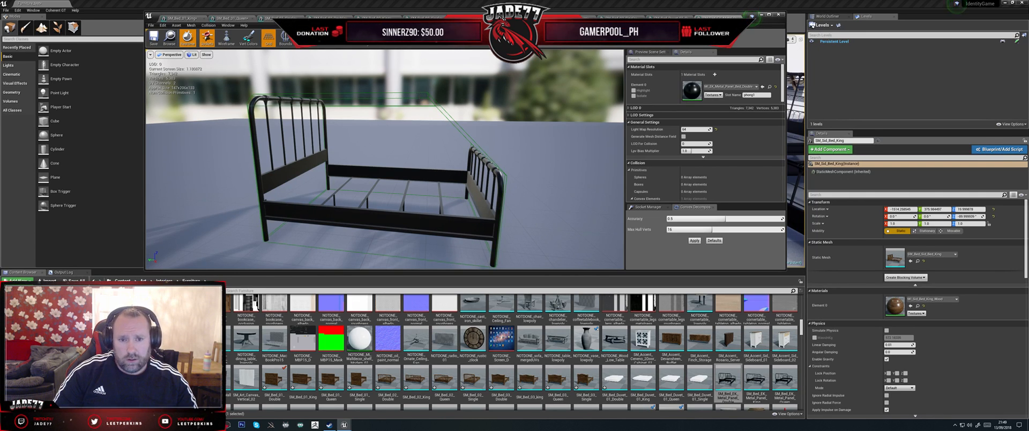
click(426, 96)
key(Delete)
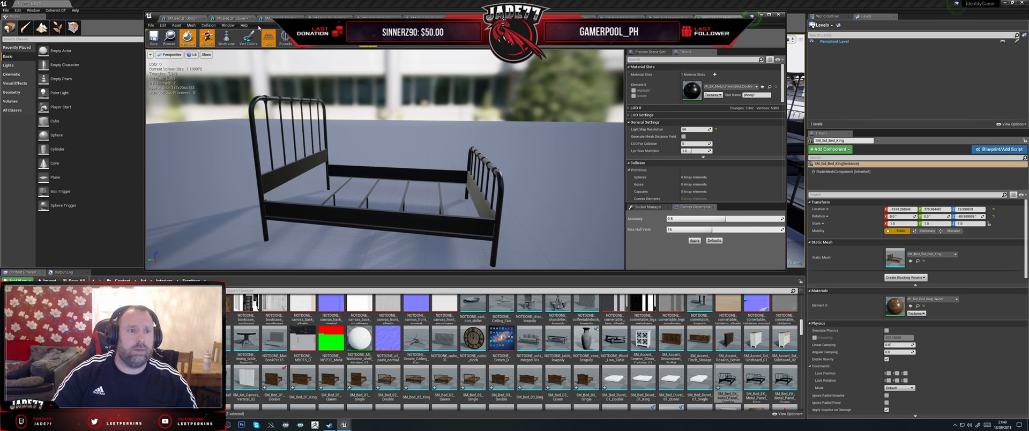
Step: Add a box simplified collision to the metal bed, thin it along the bed's length and move it onto the headboard
click(208, 25)
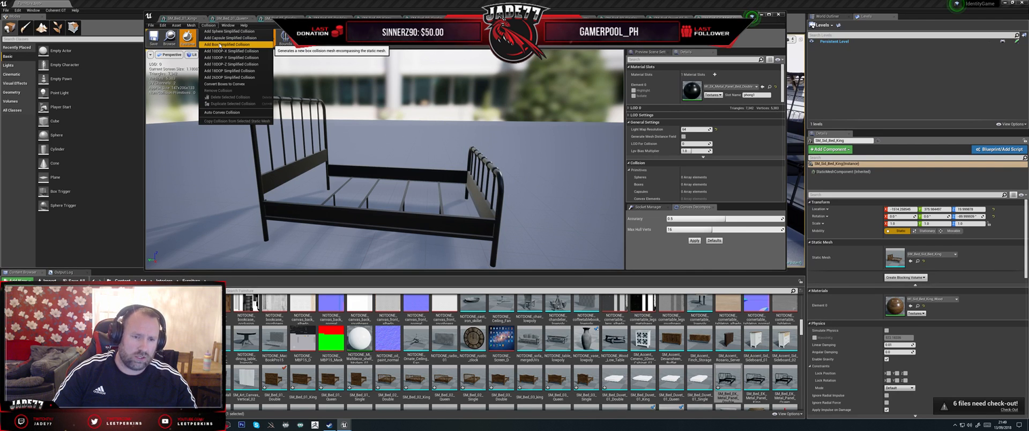
click(219, 45)
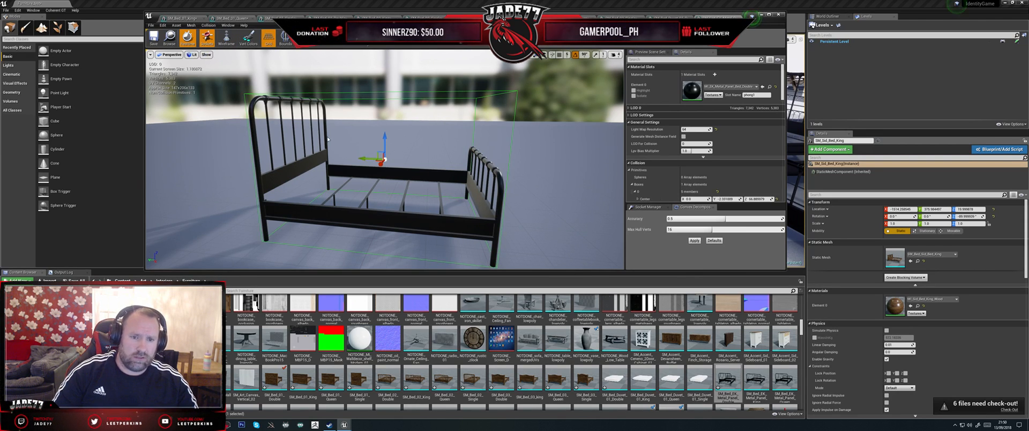
key(r)
drag(340, 159, 225, 118)
key(w)
drag(353, 107, 289, 146)
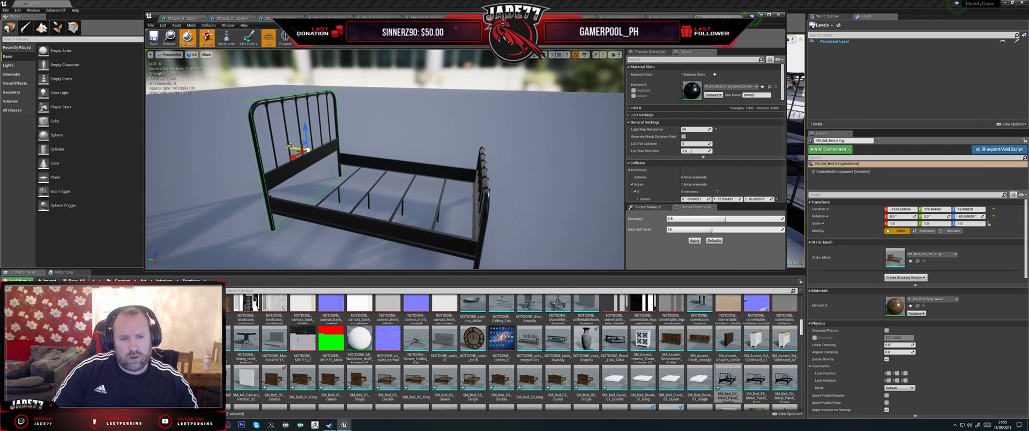
Step: Duplicate the headboard's collision box and align the copy with the footboard at the other end of the bed
alt+drag(290, 145, 453, 187)
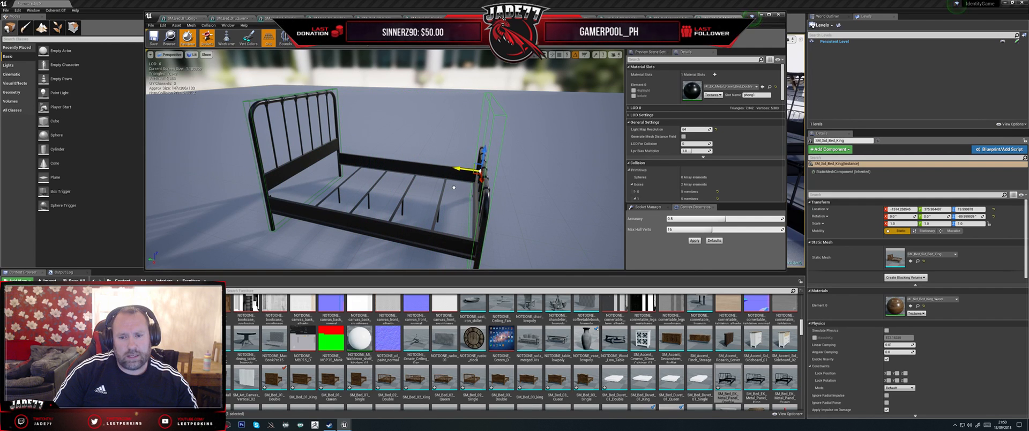
alt+drag(534, 164, 519, 152)
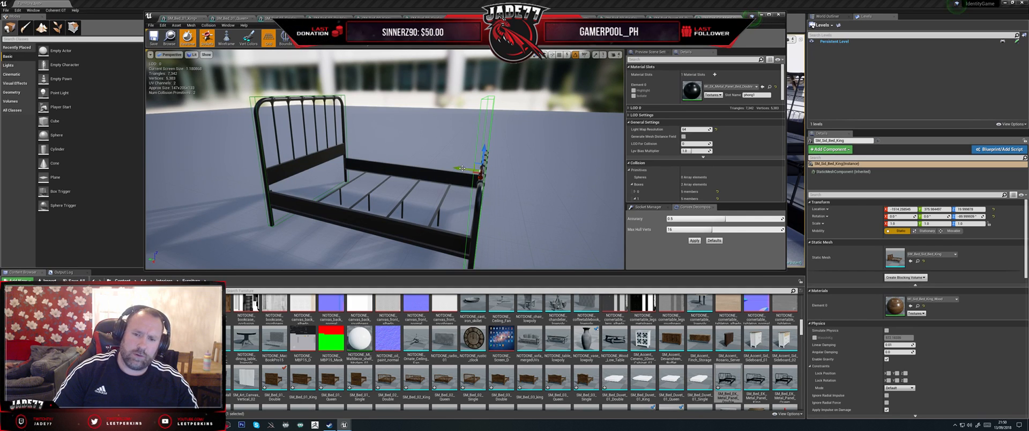
drag(457, 168, 460, 168)
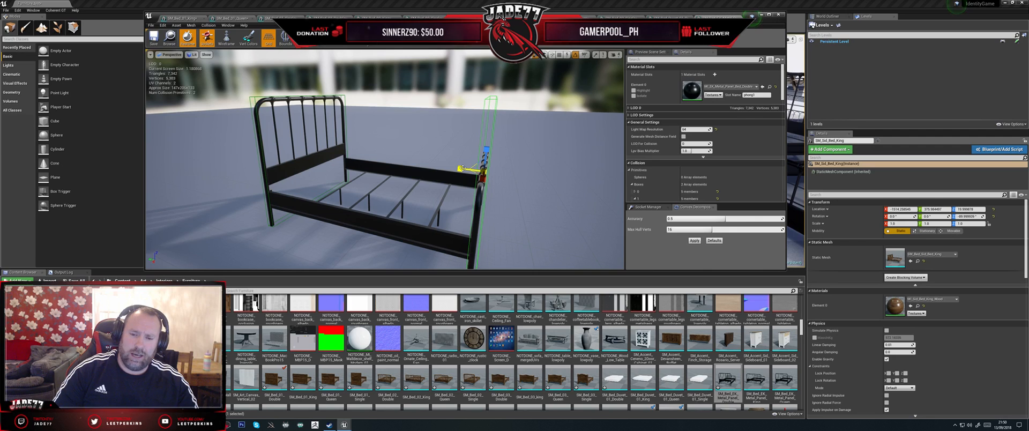
drag(461, 168, 462, 168)
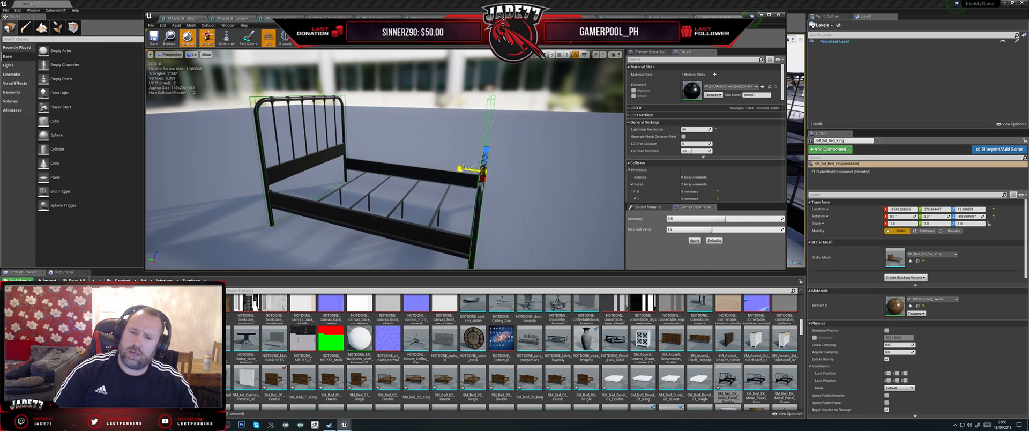
click(464, 169)
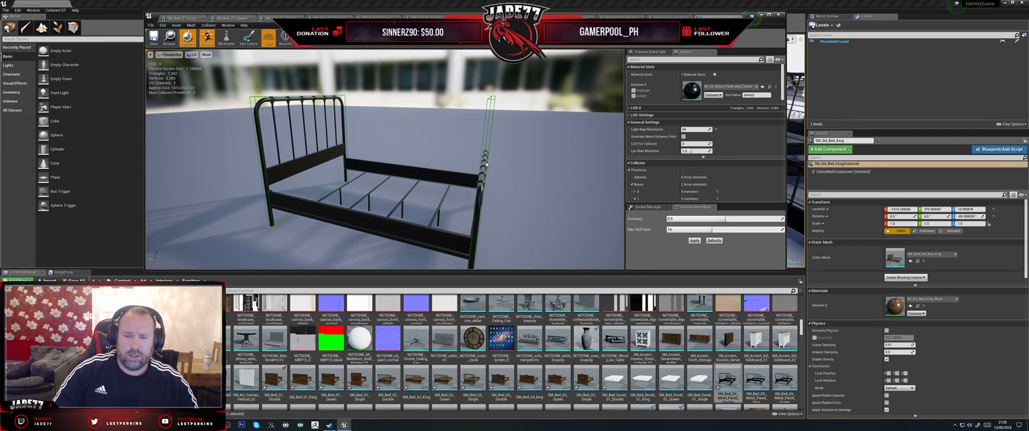
Step: Reduce the footboard collision box's height, lower it onto the footboard and fit it to the footboard's outline
drag(519, 157, 528, 177)
click(518, 94)
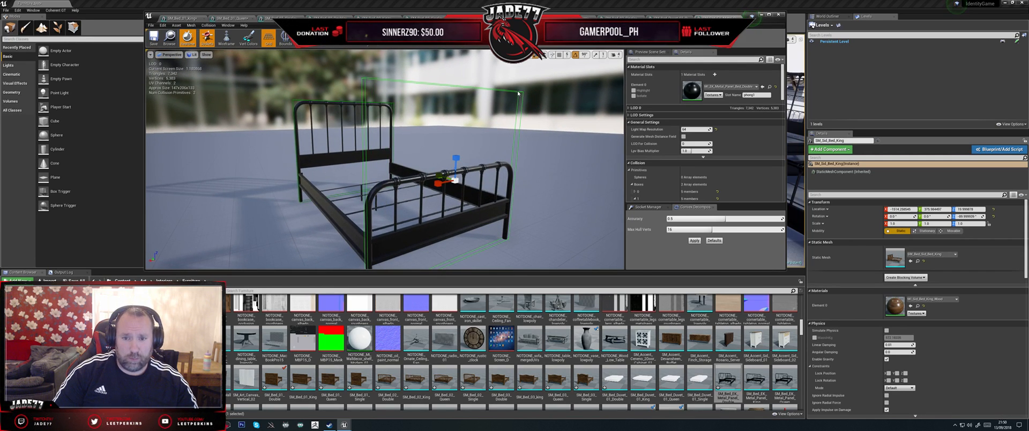
drag(455, 157, 456, 196)
key(w)
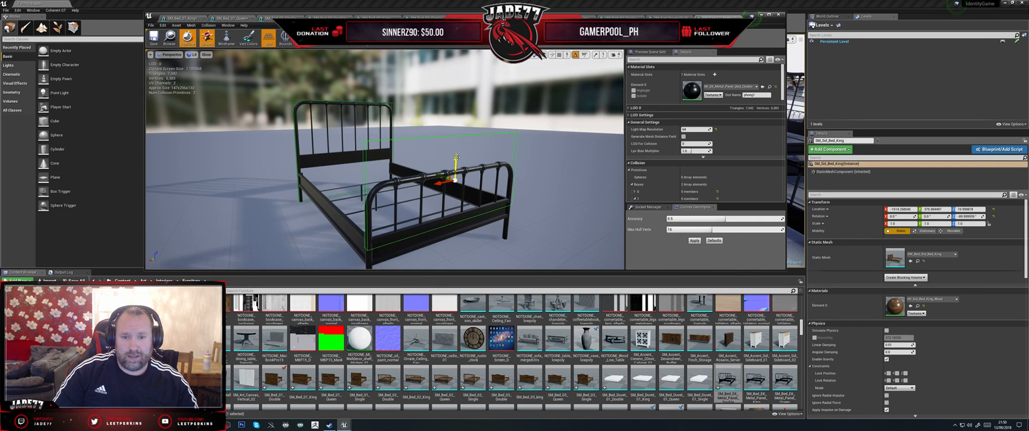
drag(458, 158, 470, 195)
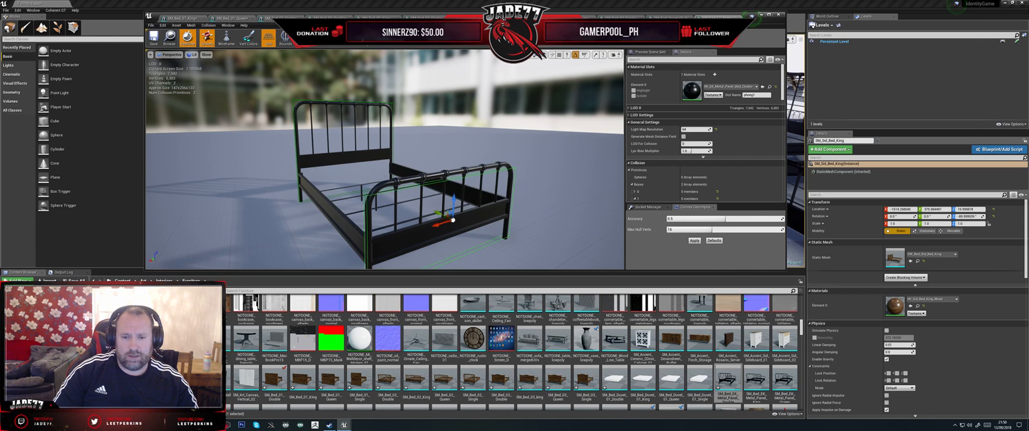
alt+right_drag(517, 201, 502, 211)
alt+drag(517, 201, 397, 153)
key(r)
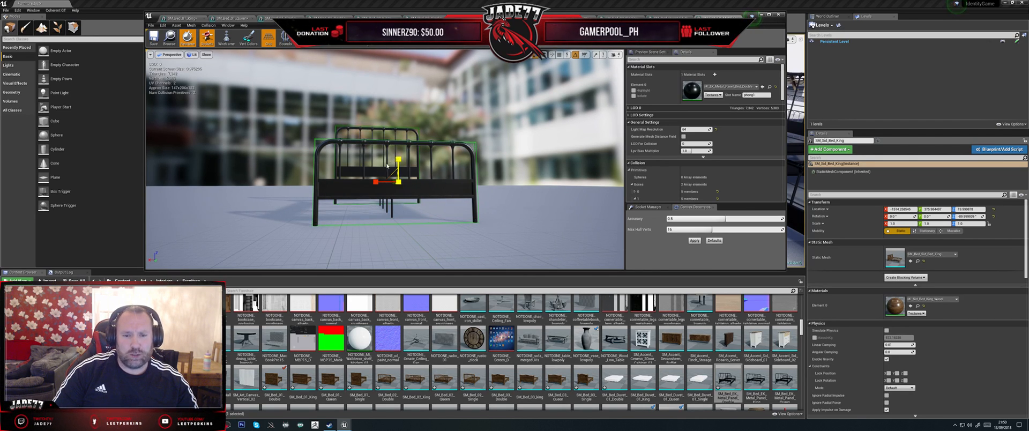
drag(278, 182, 291, 183)
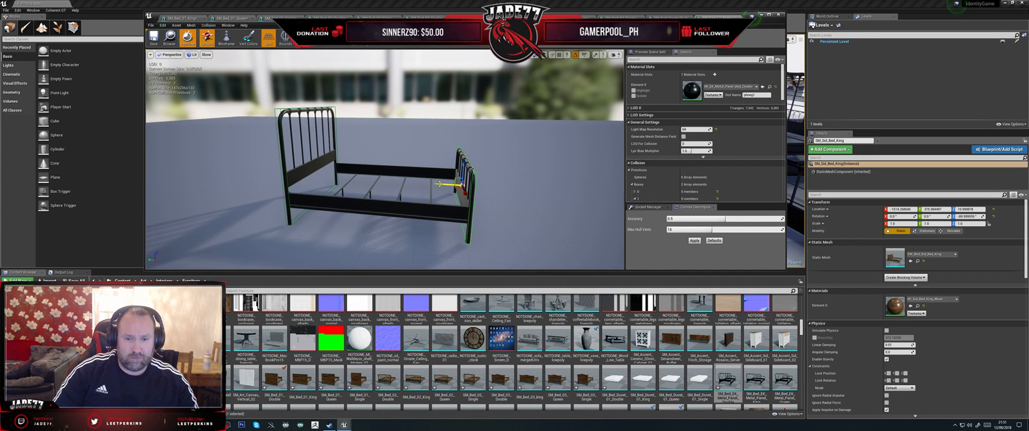
Step: Duplicate the footboard's collision box to the middle of the bed, then reduce its height and align it with the side rails
alt+drag(440, 184, 369, 181)
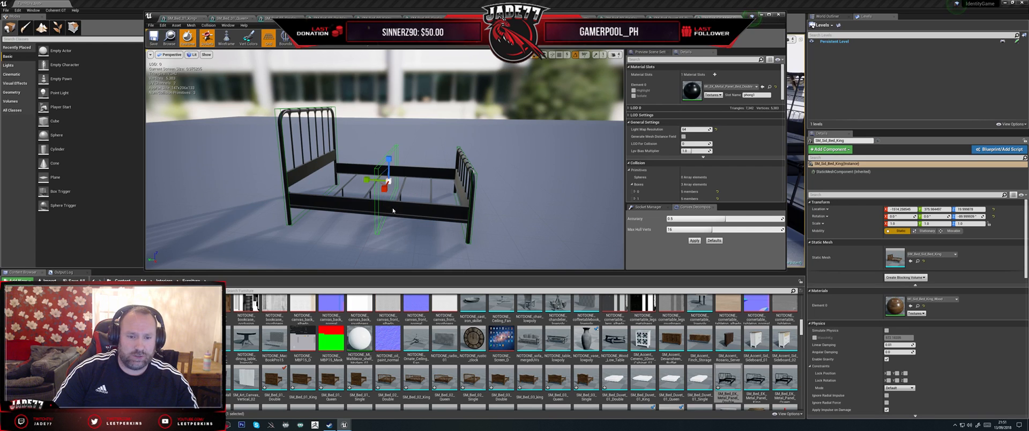
alt+drag(393, 211, 397, 211)
alt+right_drag(406, 186, 405, 186)
alt+drag(406, 186, 392, 174)
key(w)
key(r)
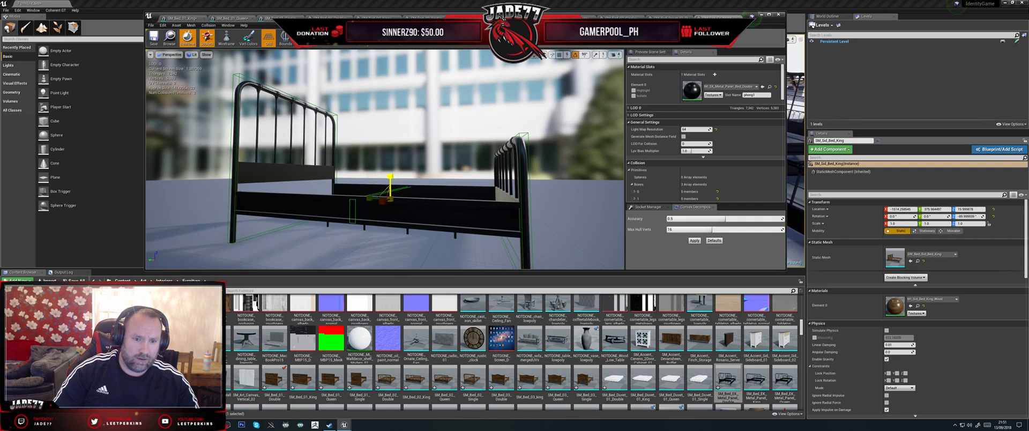
click(380, 187)
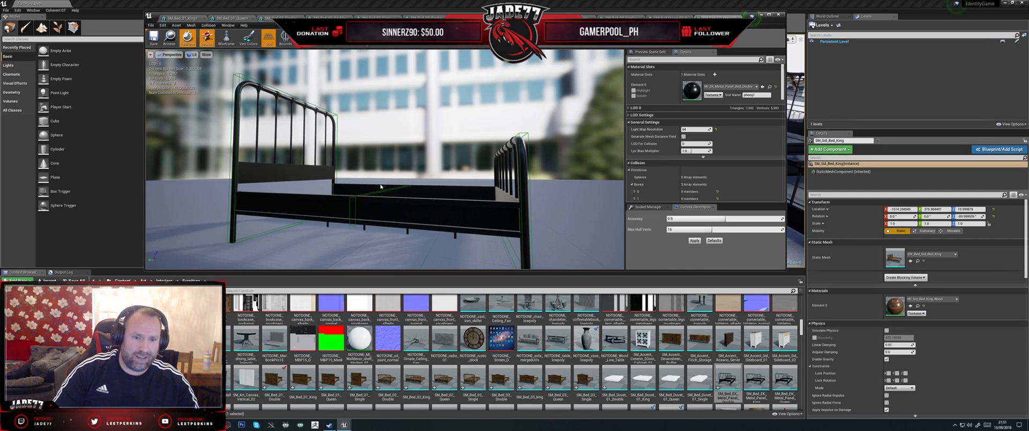
click(379, 192)
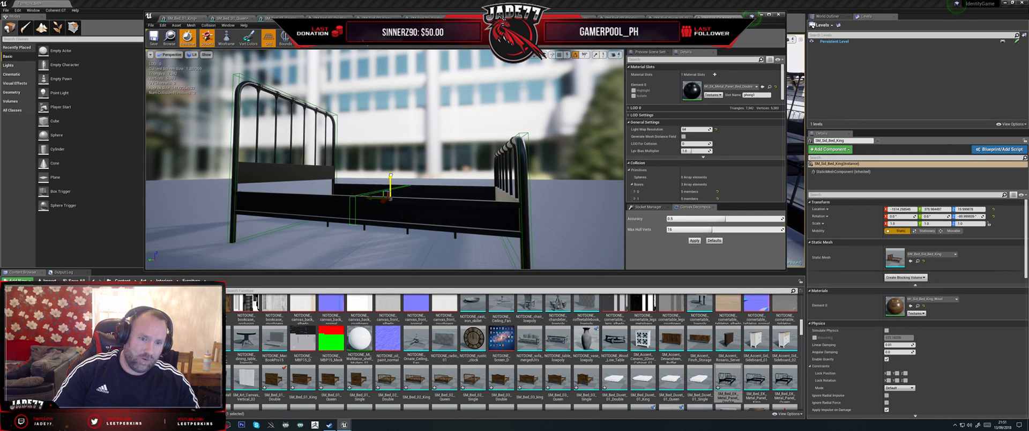
key(ctrl+w)
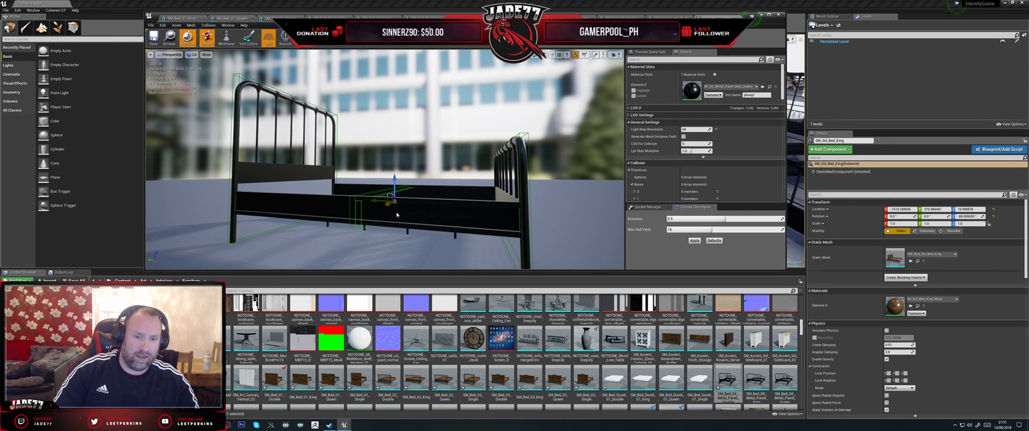
key(ctrl+z)
key(Delete)
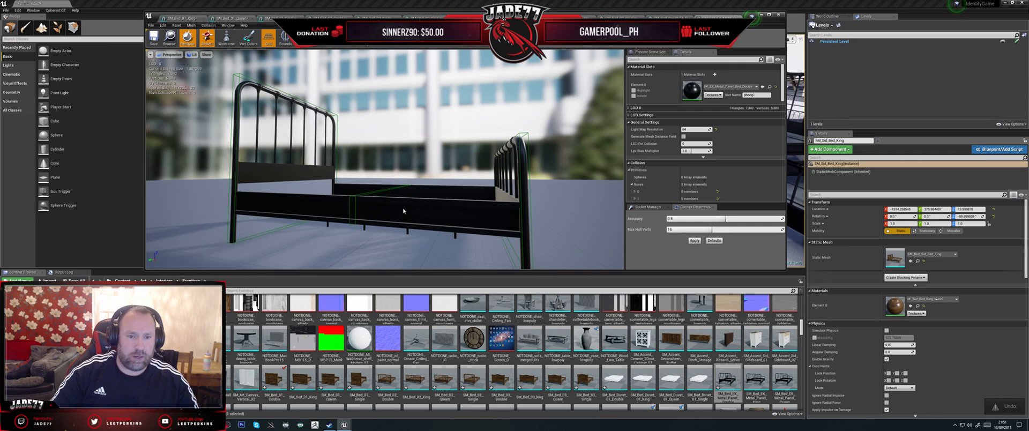
Step: Stretch the middle collision box along the bed between headboard and footboard, and check the fit around the whole bed
click(383, 191)
alt+drag(360, 259, 377, 272)
key(r)
mouse_move(365, 196)
mouse_down()
mouse_move(330, 198)
mouse_move(385, 196)
mouse_up()
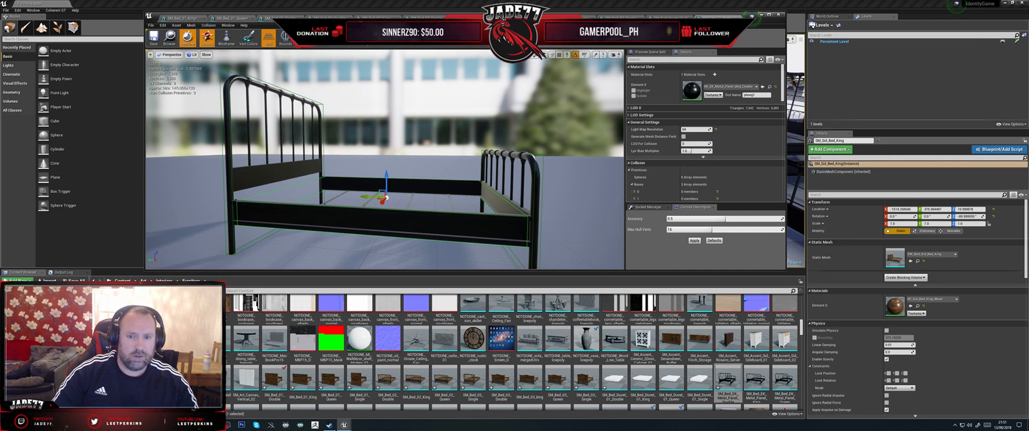
alt+drag(385, 182, 351, 195)
scroll(385, 160, down, 4)
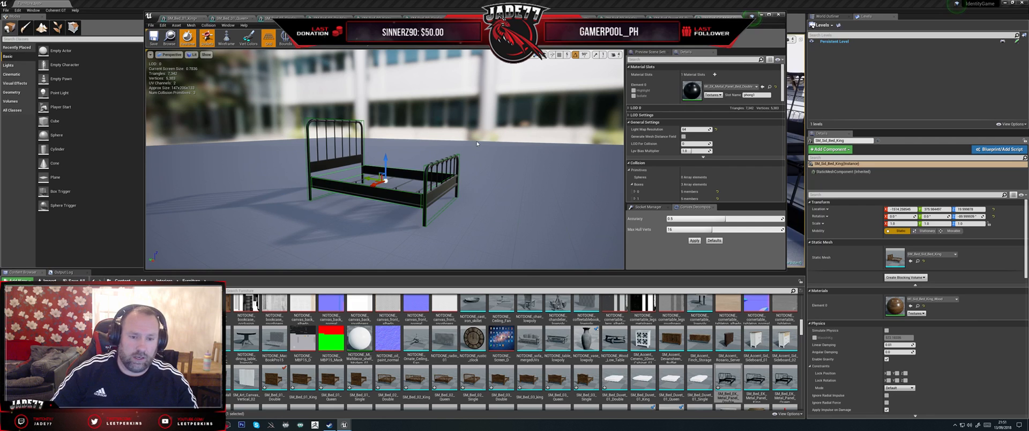
drag(378, 211, 419, 157)
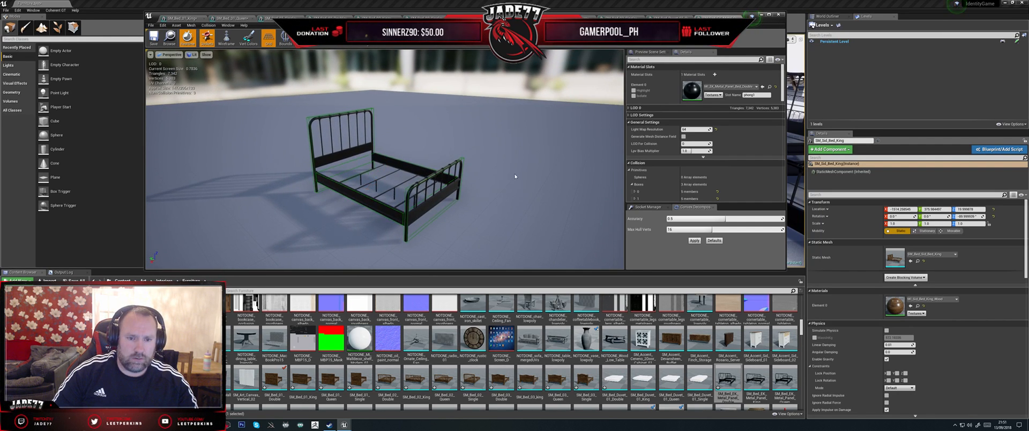
drag(454, 131, 505, 187)
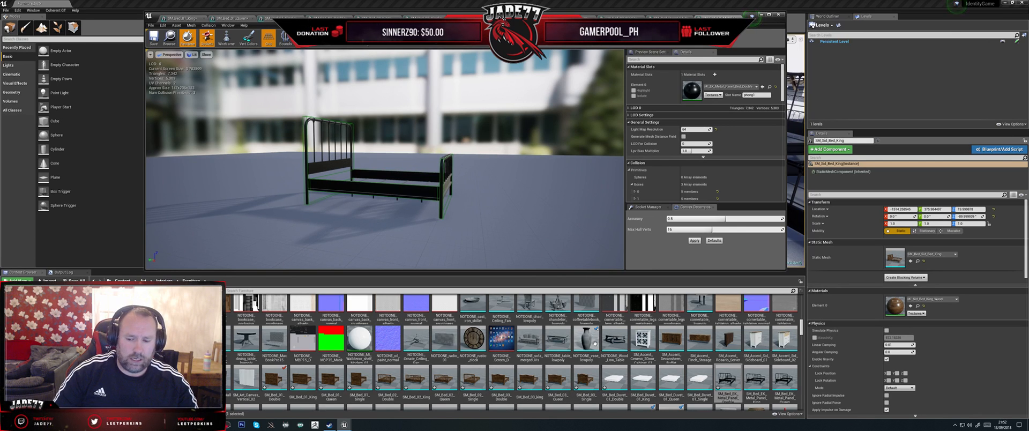
Step: Open the next metal panel bed mesh from the furniture assets and inspect its frame
click(757, 384)
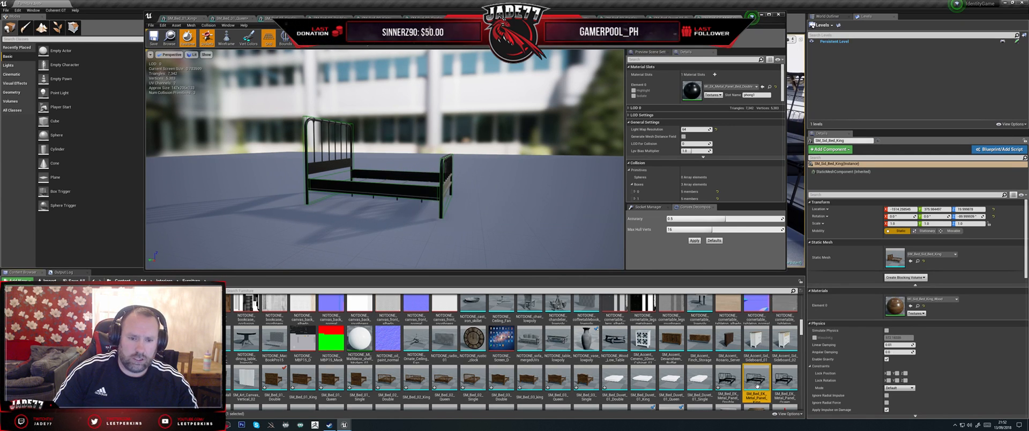
double_click(756, 383)
drag(574, 219, 488, 220)
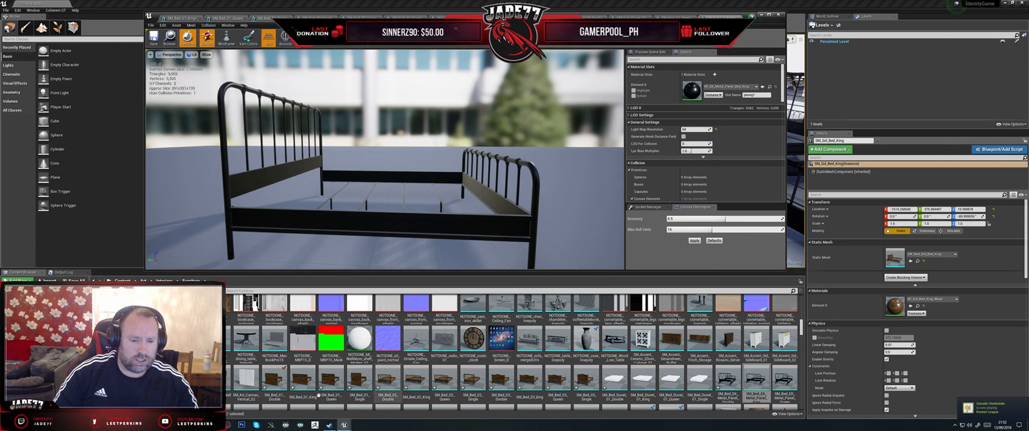
Step: Switch to Maya LT and delete the wooden single bed mesh, keeping its UBX collision boxes
key(alt+Tab)
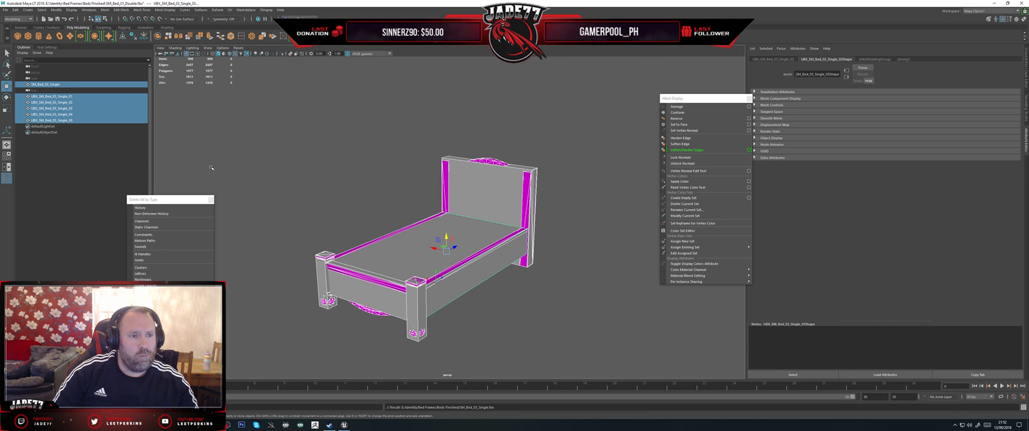
click(83, 85)
key(Delete)
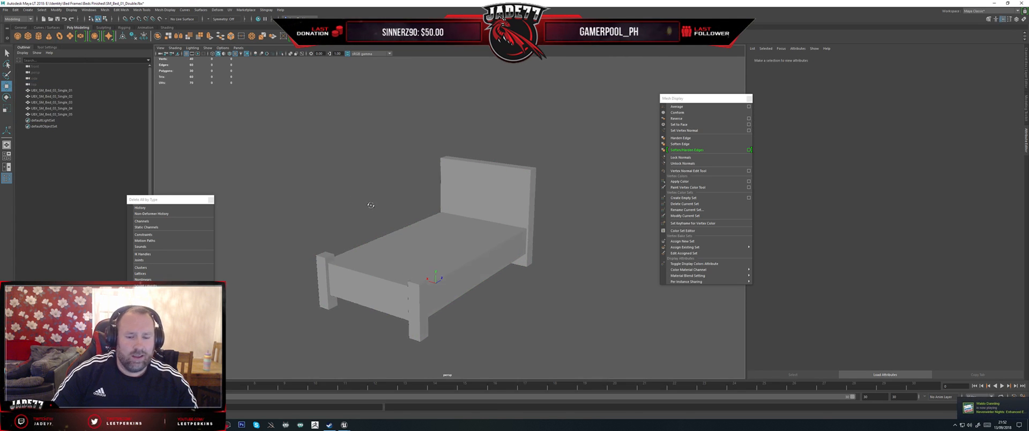
alt+drag(348, 190, 427, 205)
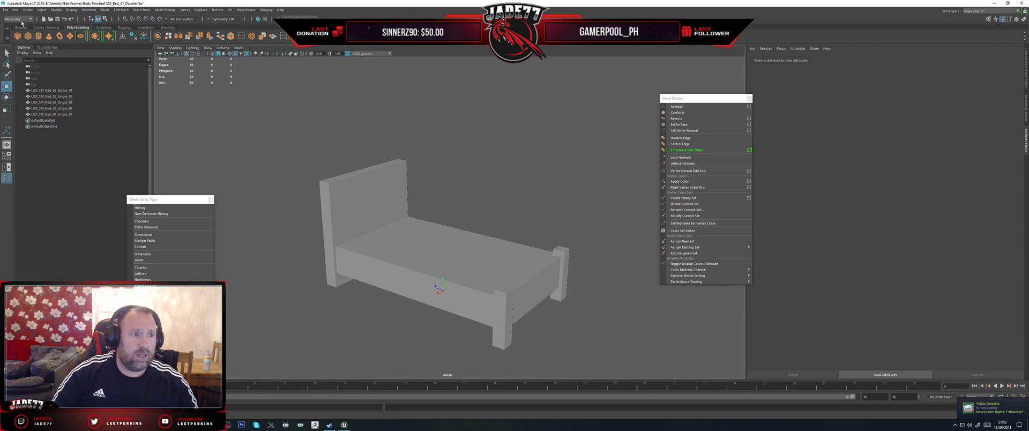
Step: Import SM_EK_Metal_Panel_Bed_King.fbx into the scene with the collision boxes
click(5, 10)
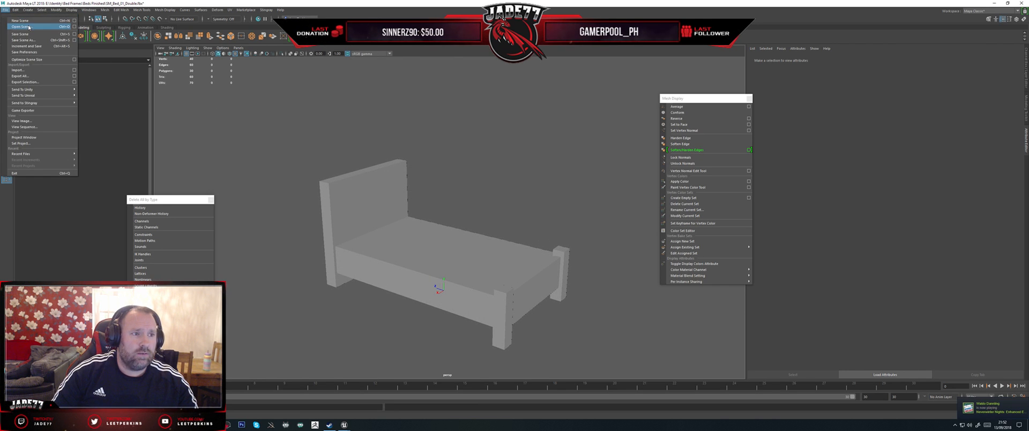
click(20, 68)
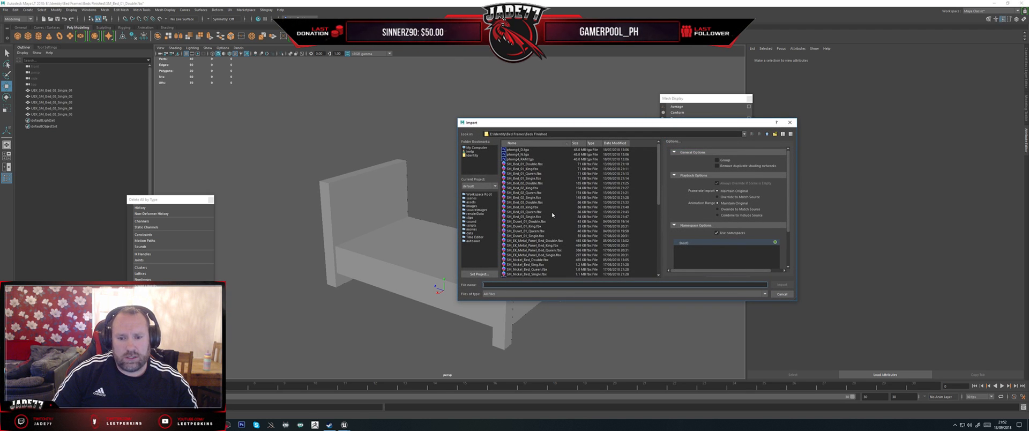
double_click(540, 246)
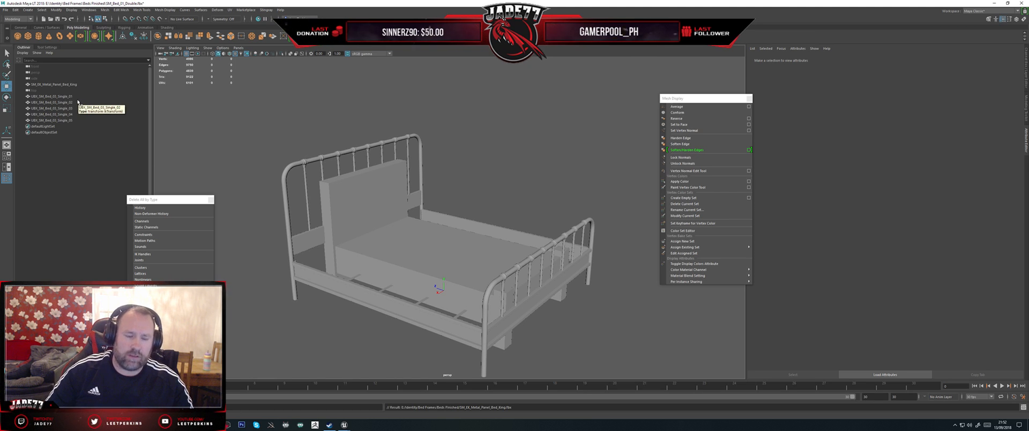
Step: Move the headboard collision box onto the metal headboard and widen it to the outer posts
click(59, 96)
alt+drag(321, 215, 277, 241)
key(r)
drag(396, 206, 386, 207)
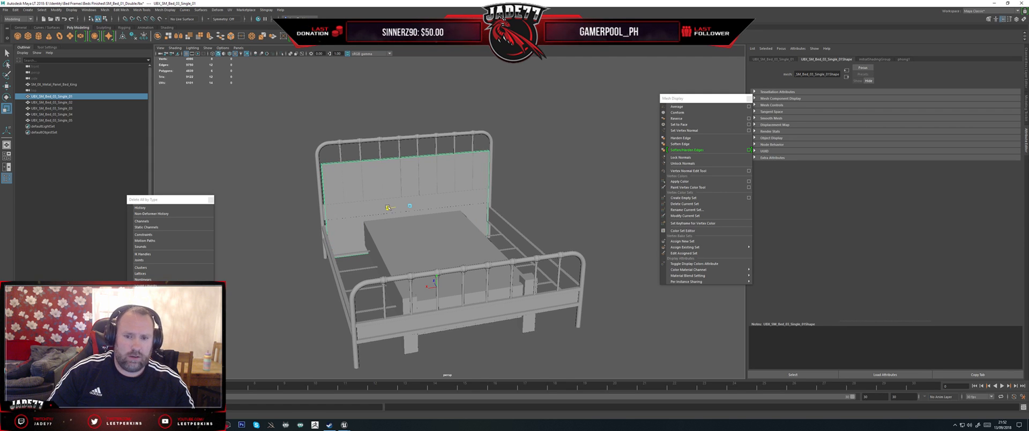
key(w)
key(r)
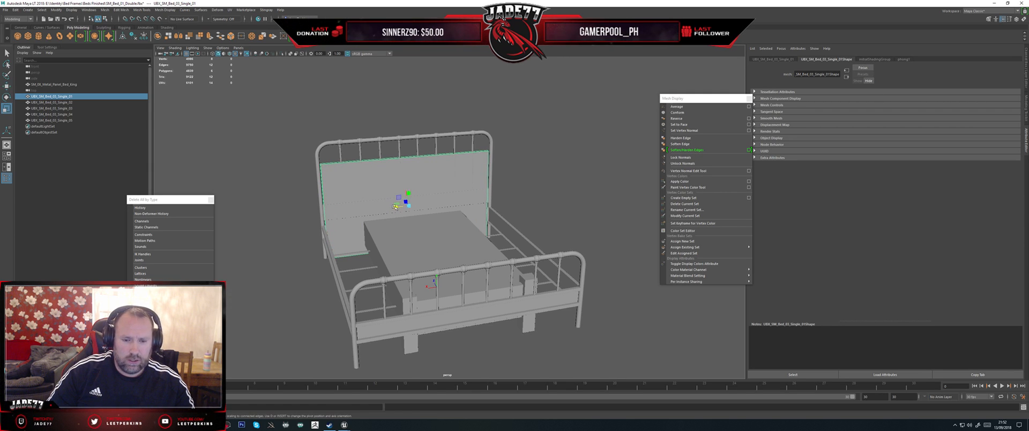
drag(395, 206, 407, 202)
Step: Raise the upper edges of the headboard collision box to the top of the metal headboard
right_drag(346, 199, 345, 186)
alt+drag(350, 200, 324, 215)
key(w)
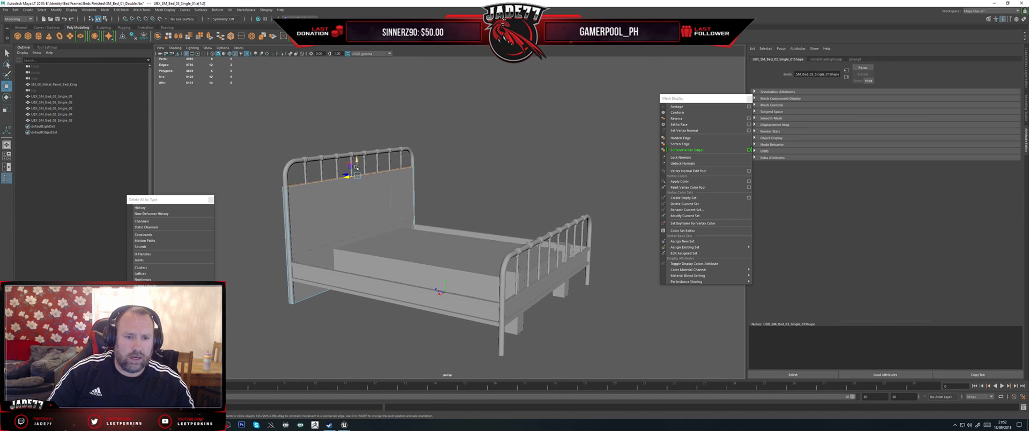
drag(357, 158, 384, 193)
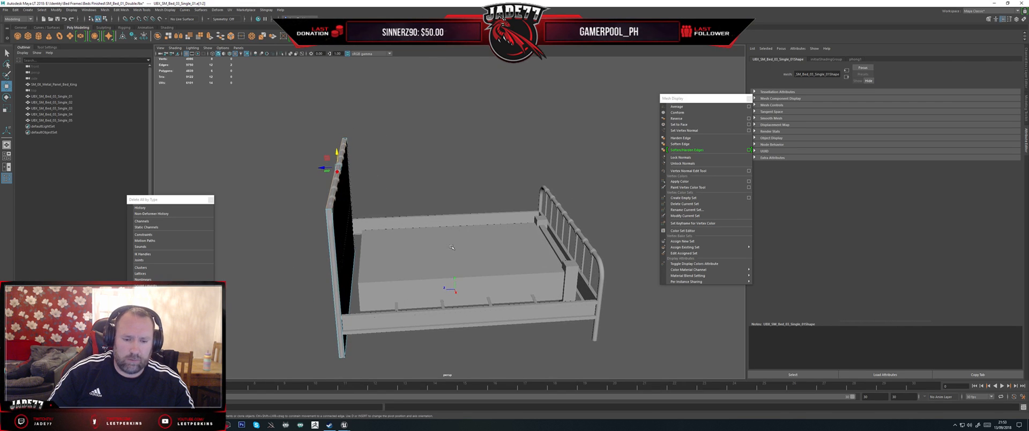
Step: Delete the two collision boxes left over from the wooden bed's footboard posts
alt+drag(451, 247, 423, 206)
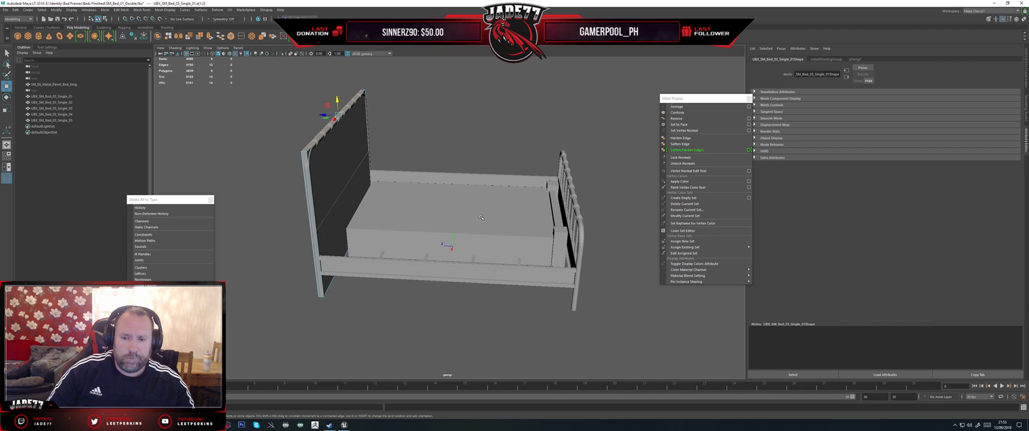
click(560, 234)
shift+click(554, 187)
key(Delete)
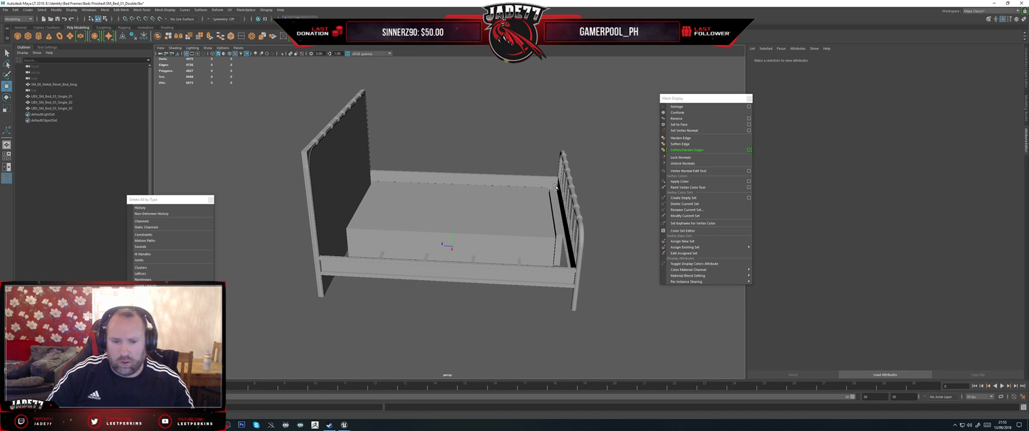
Step: Scale and move the middle collision box to span the side rails and the length between headboard and footboard
click(498, 211)
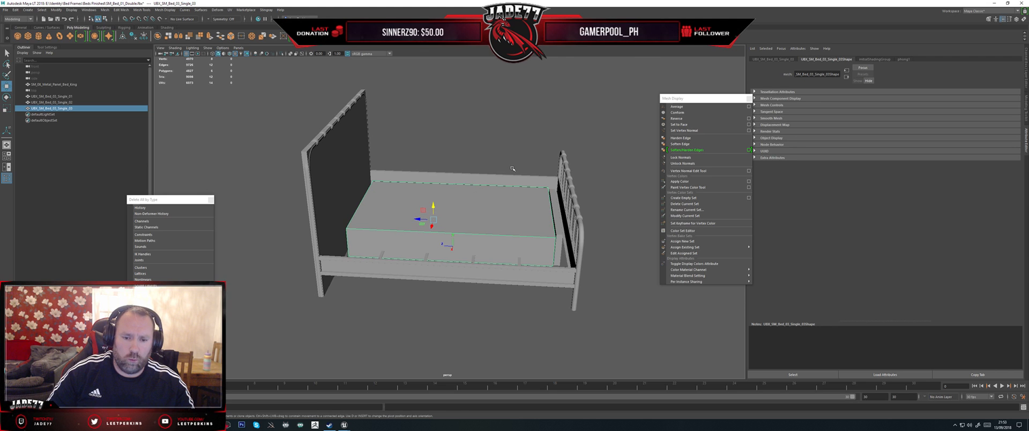
key(r)
alt+drag(512, 168, 426, 216)
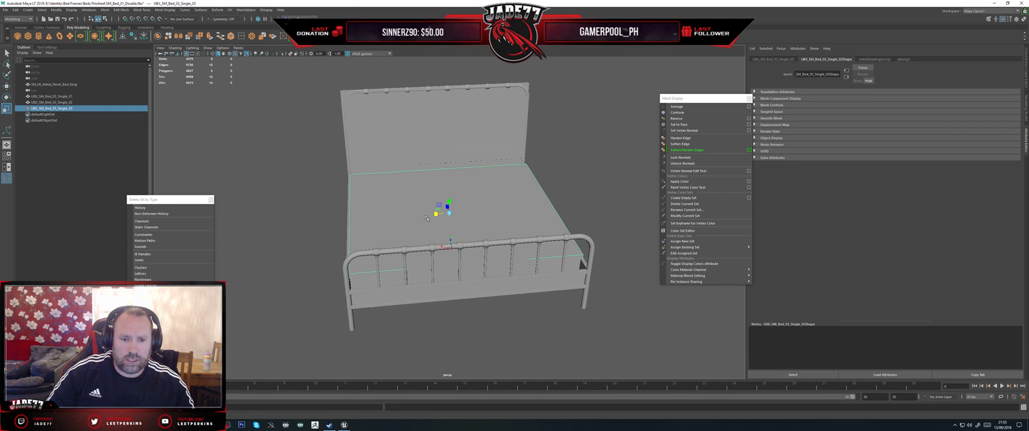
mouse_move(426, 217)
alt+mouse_down()
mouse_move(395, 213)
mouse_move(438, 214)
mouse_move(418, 220)
alt+mouse_up()
key(w)
key(r)
key(w)
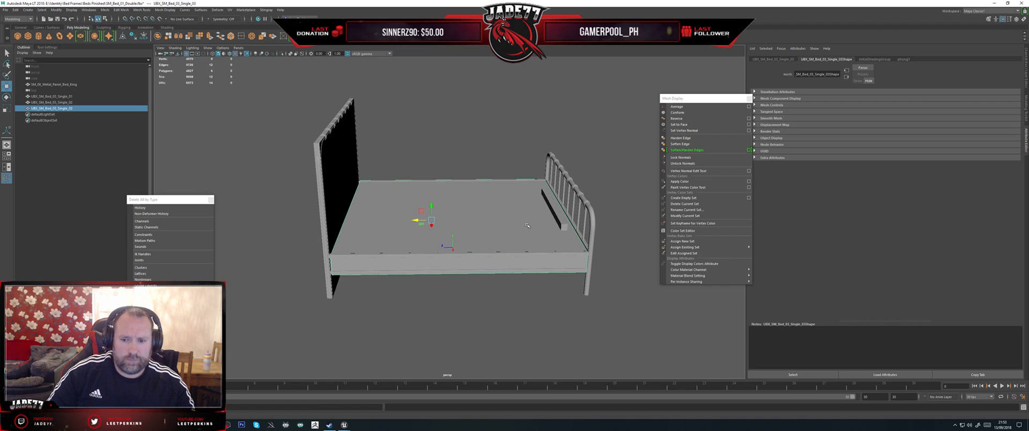
Step: Move the footboard collision box onto the metal footboard and widen it to the outer posts
click(556, 216)
alt+drag(628, 208, 527, 201)
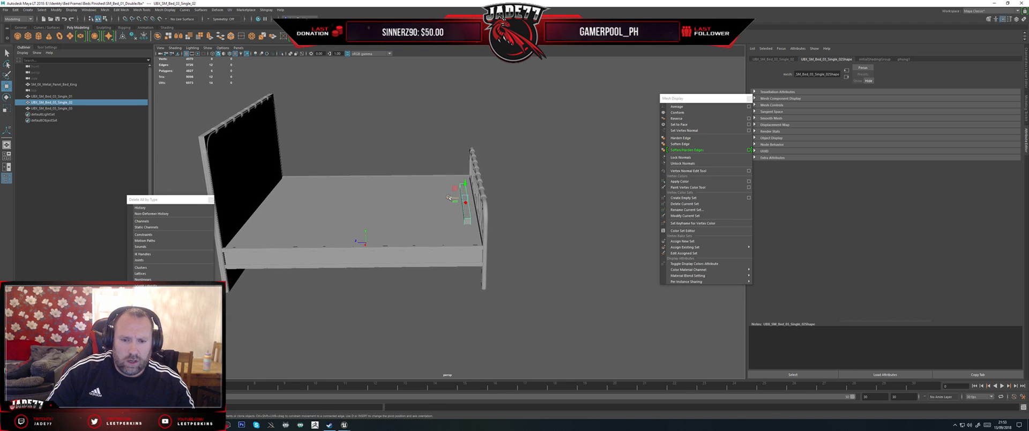
drag(449, 197, 463, 199)
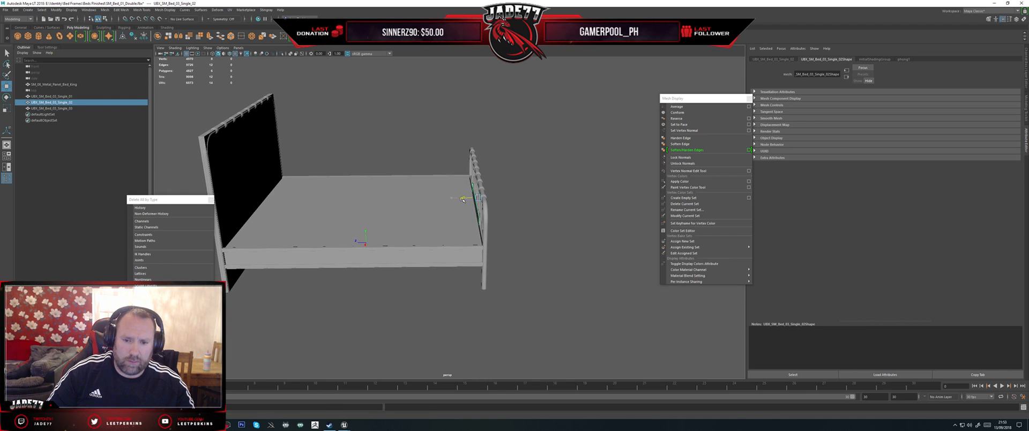
key(f)
alt+drag(547, 214, 469, 223)
key(r)
drag(434, 192, 422, 193)
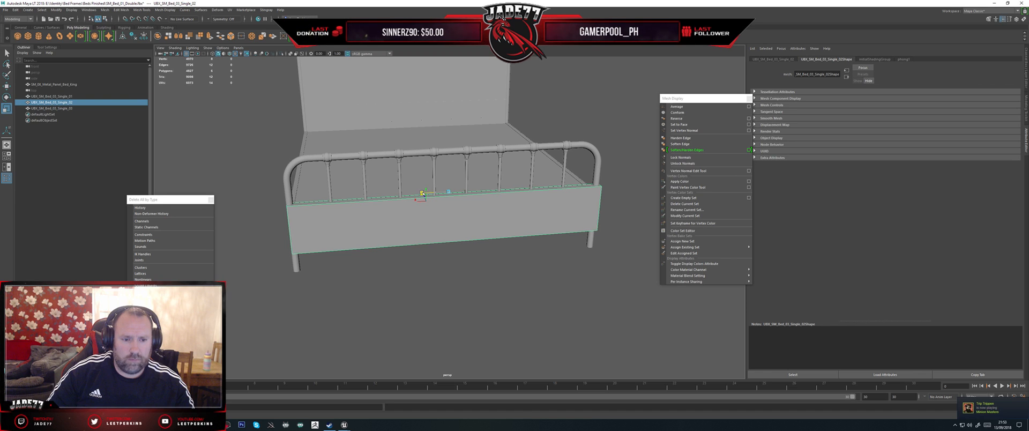
key(w)
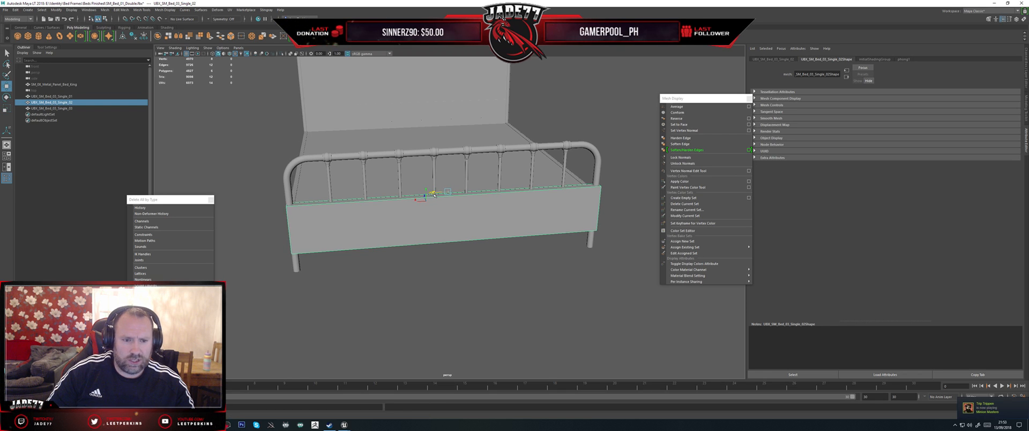
alt+drag(428, 213, 375, 215)
key(r)
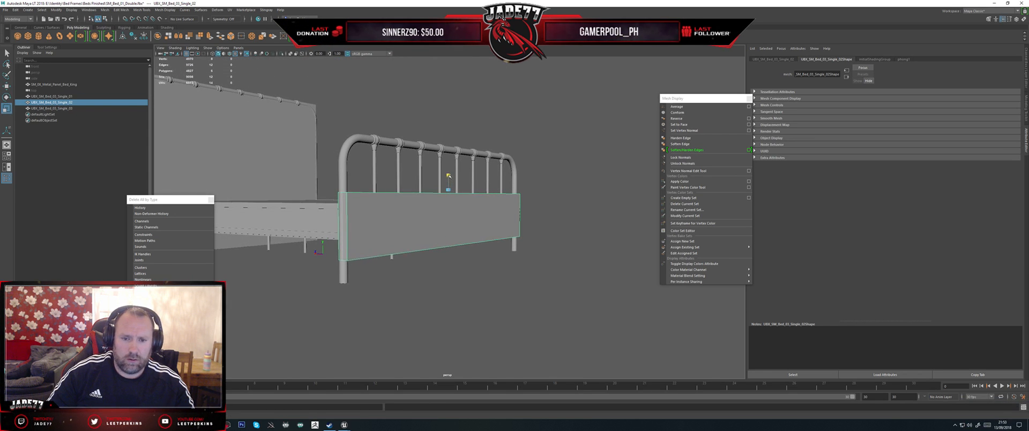
Step: Stretch the footboard collision box to the footboard's full height, then adjust its thickness and position to match the posts
key(w)
drag(448, 171, 547, 150)
key(r)
key(w)
key(r)
key(w)
alt+drag(546, 158, 500, 155)
drag(435, 143, 434, 143)
alt+drag(464, 169, 489, 170)
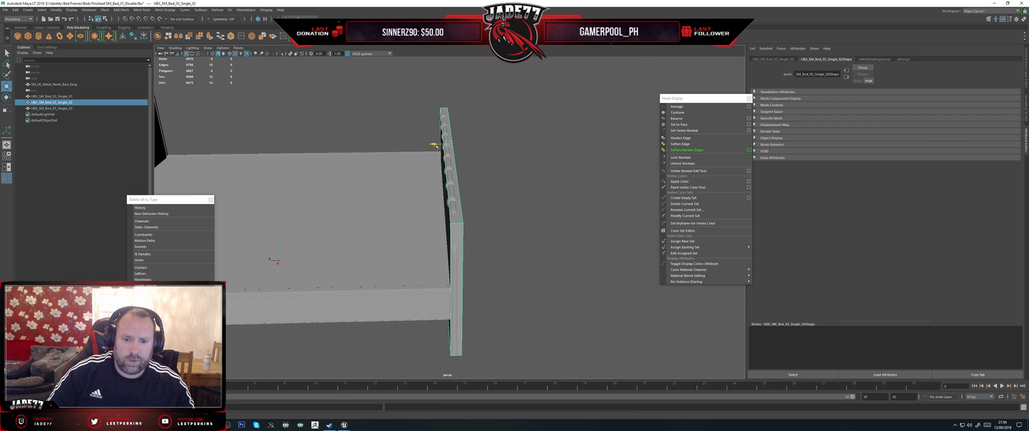
key(r)
drag(436, 144, 435, 145)
key(w)
mouse_move(528, 171)
alt+mouse_down()
mouse_move(488, 143)
mouse_move(493, 154)
mouse_move(535, 161)
alt+mouse_up()
scroll(511, 160, down, 6)
Step: Rename the three collision boxes UBX_SM_EK_Metal_Panel_Bed_King_01, _02 and _03, using the name of the bed mesh
double_click(64, 85)
key(ctrl+c)
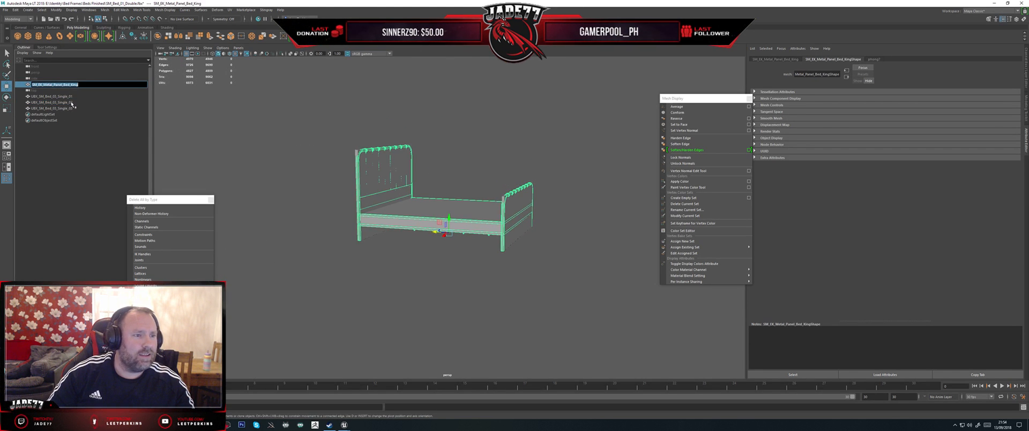
double_click(41, 97)
drag(36, 96, 65, 96)
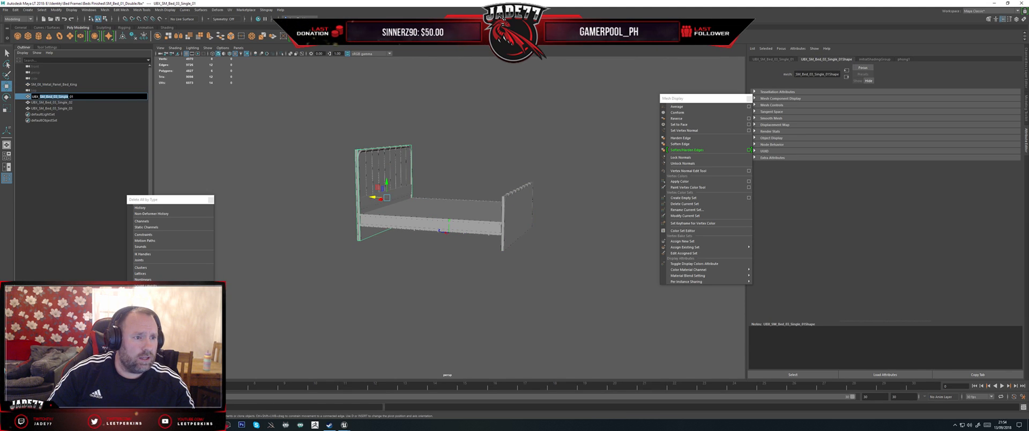
key(ctrl+v)
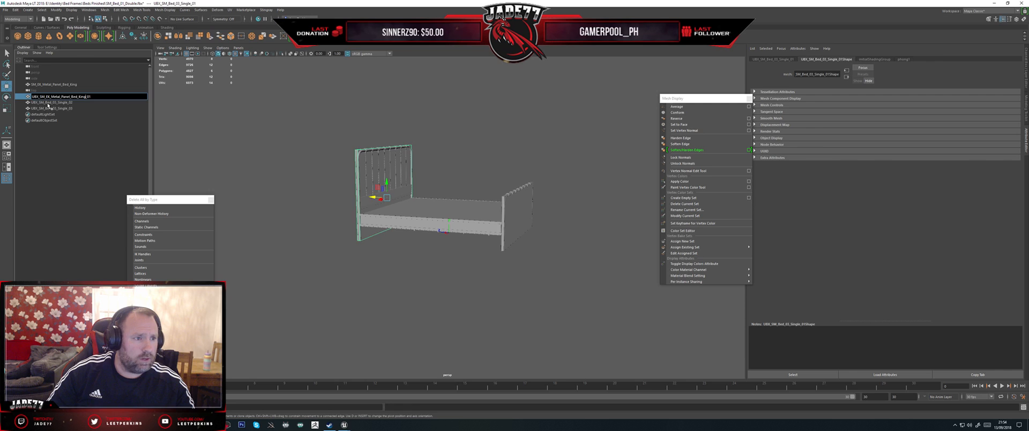
click(47, 102)
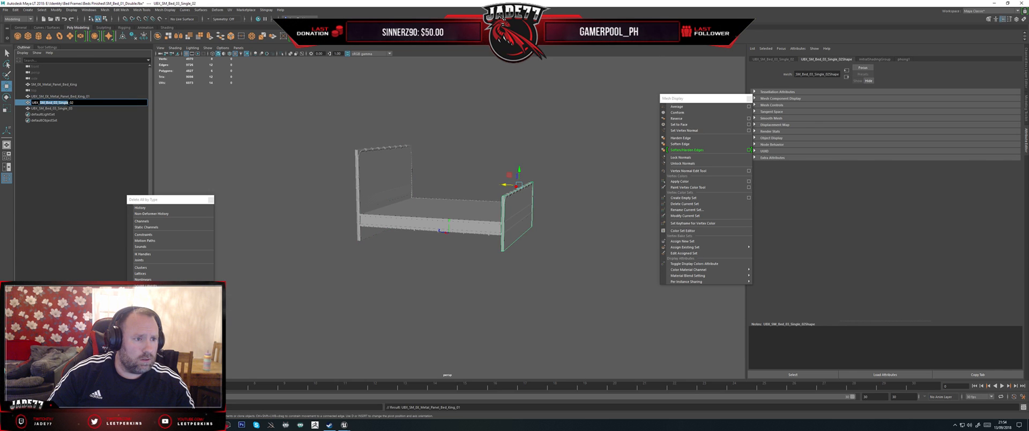
key(ctrl+v)
double_click(49, 109)
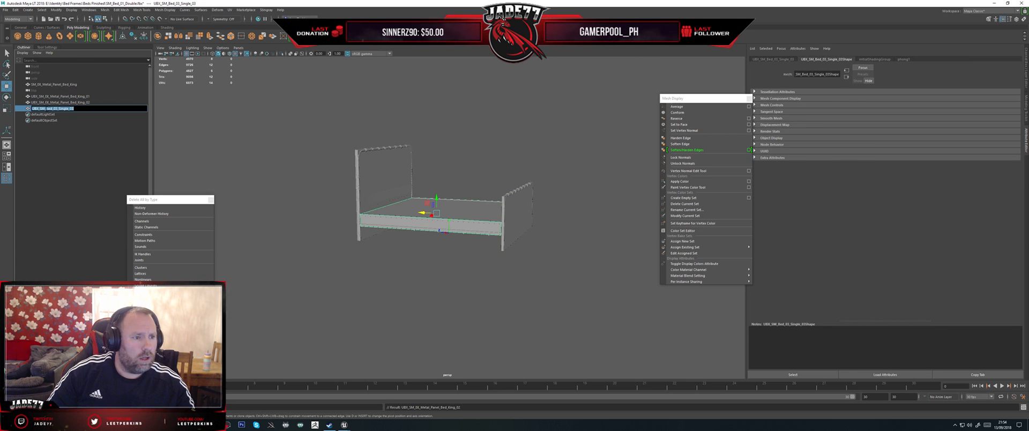
drag(39, 109, 69, 109)
key(ctrl+v)
Step: Select the king bed mesh with its three collision boxes and start exporting the selection
click(91, 97)
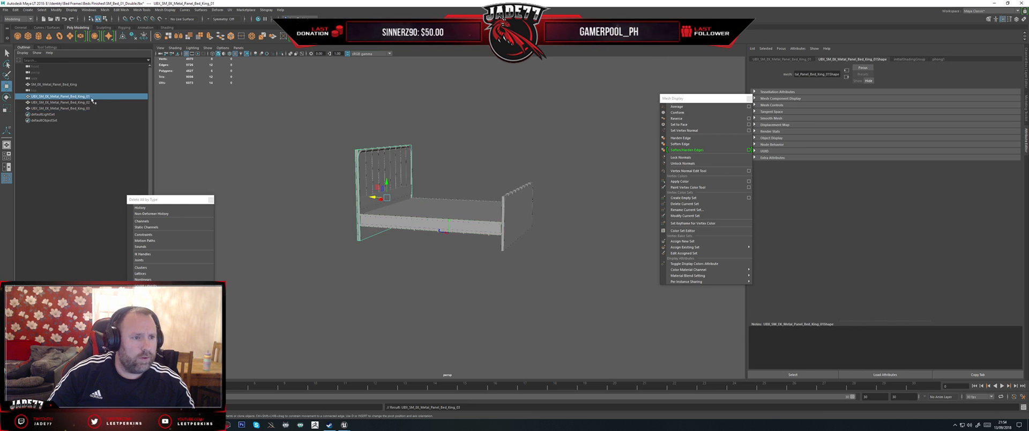
click(54, 84)
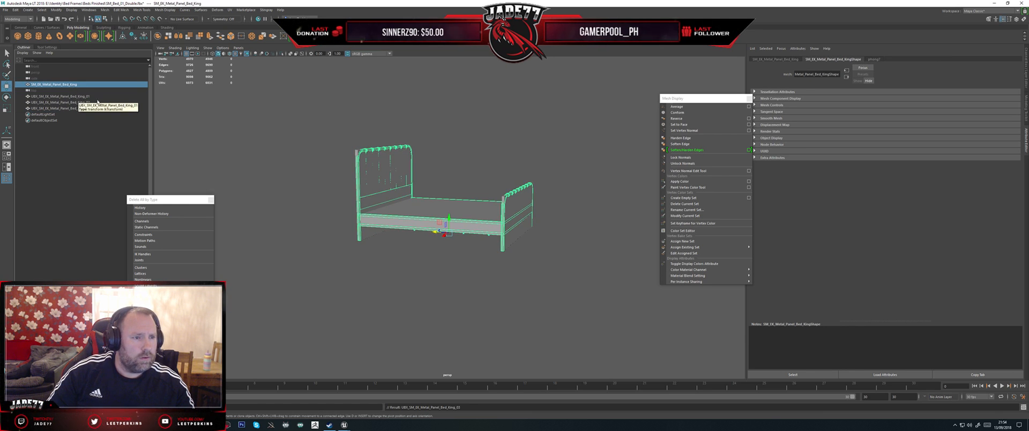
drag(564, 284, 315, 123)
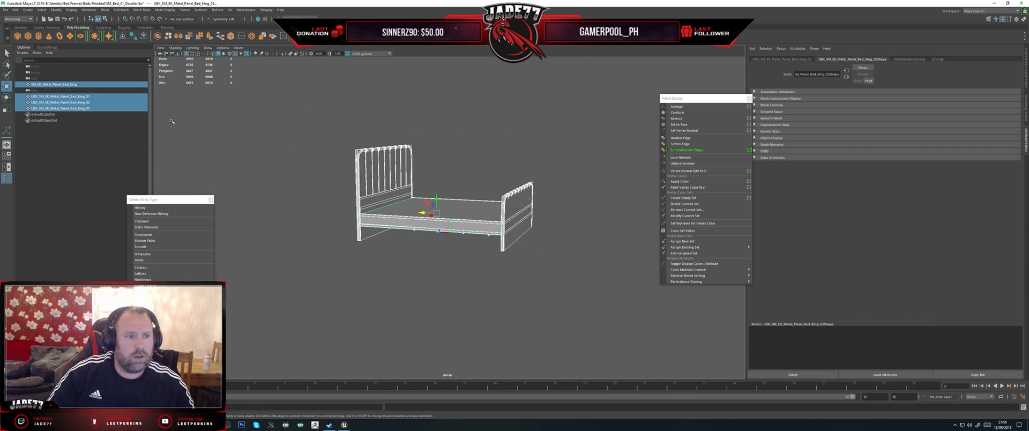
click(6, 11)
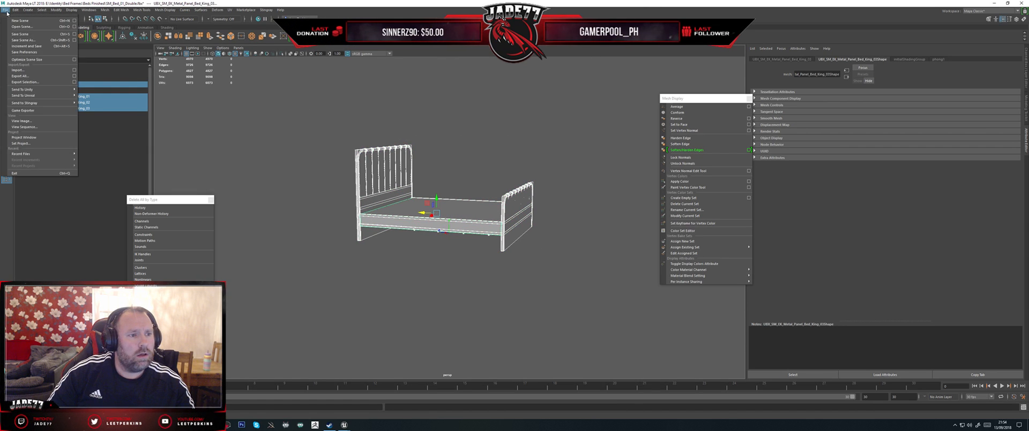
click(29, 83)
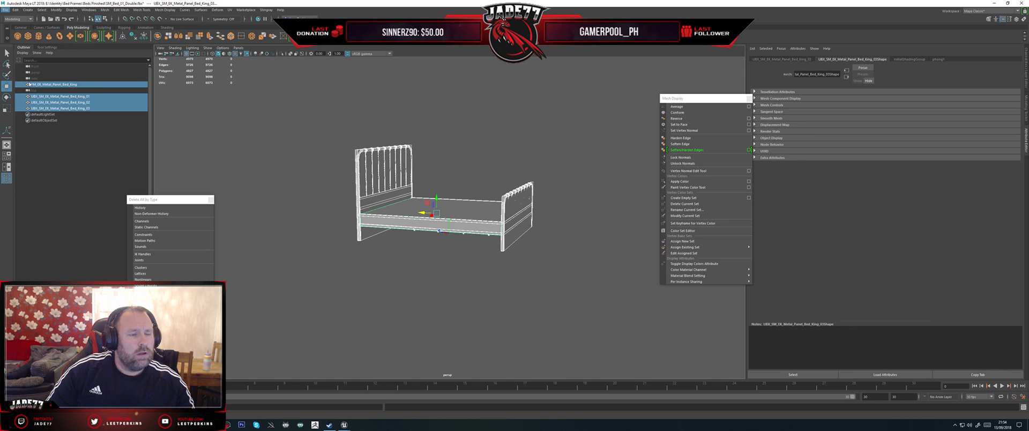
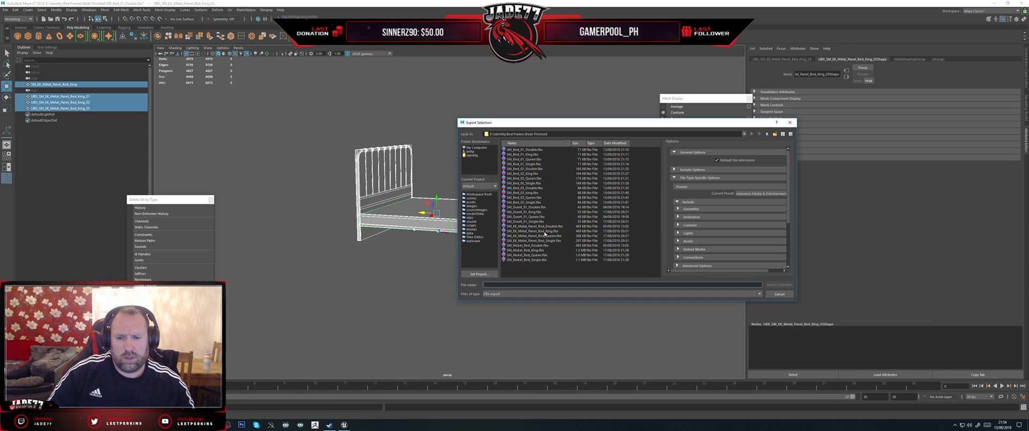
Step: Export the selected king bed and its collision meshes over the existing SM_EK_Metal_Panel_Bed_King.fbx file
click(535, 230)
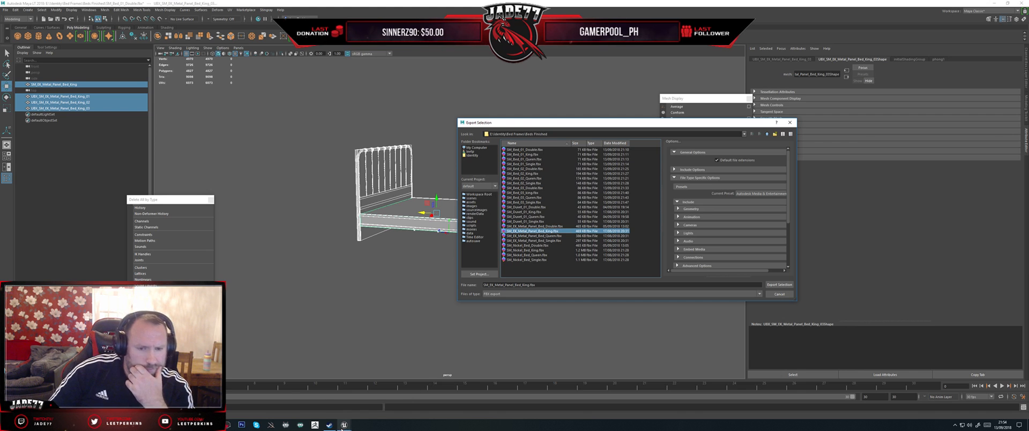
mouse_move(344, 425)
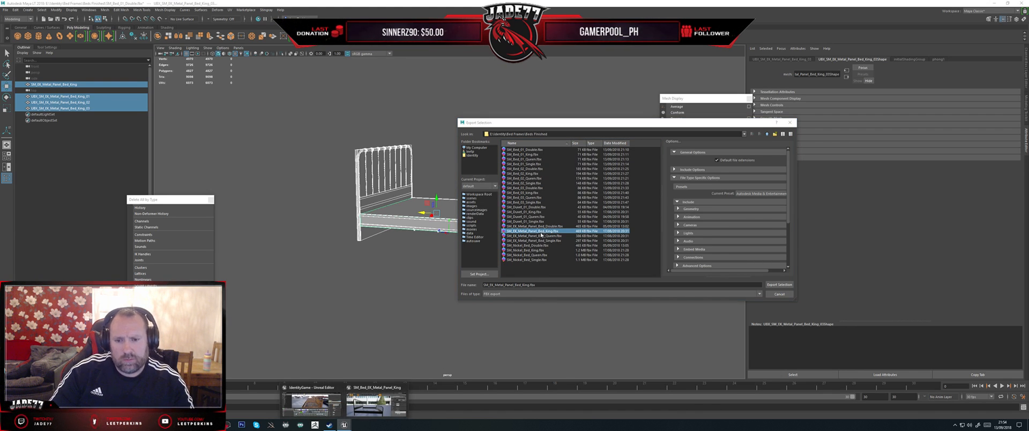
double_click(538, 230)
click(615, 220)
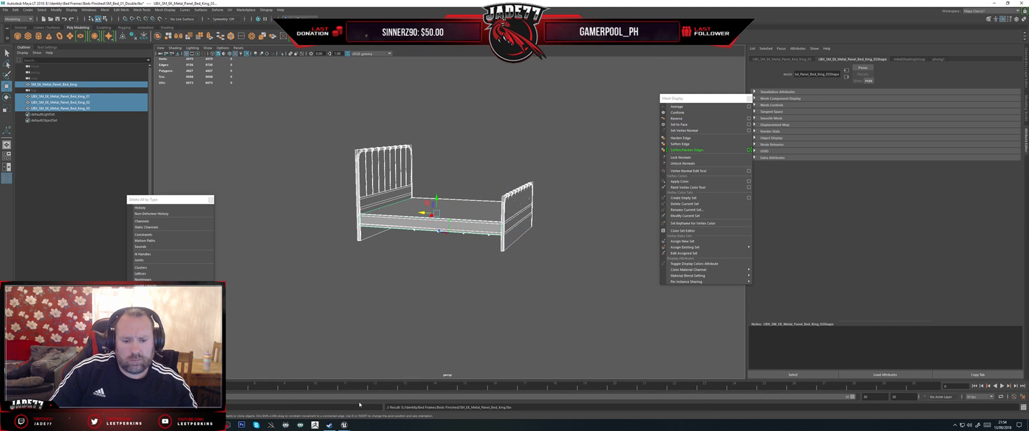
Step: Switch to Unreal Editor and show the simple collision on the king metal panel bed in the mesh preview
click(382, 399)
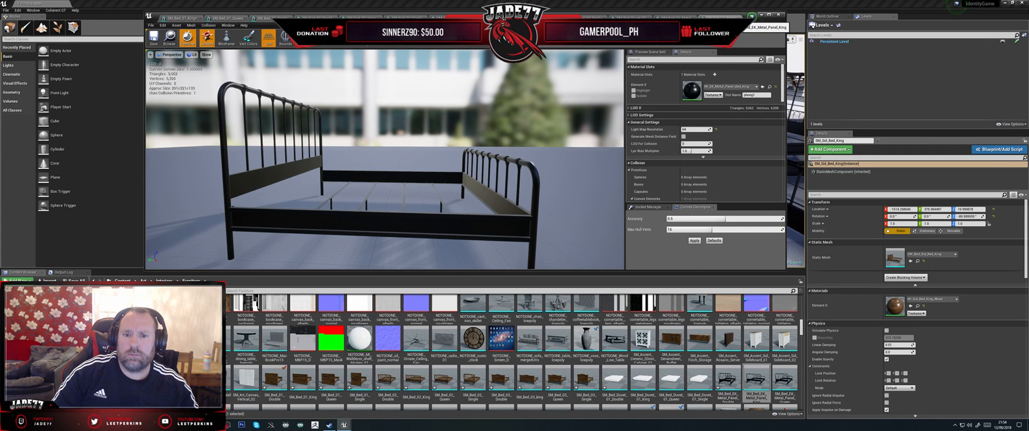
drag(518, 104, 482, 119)
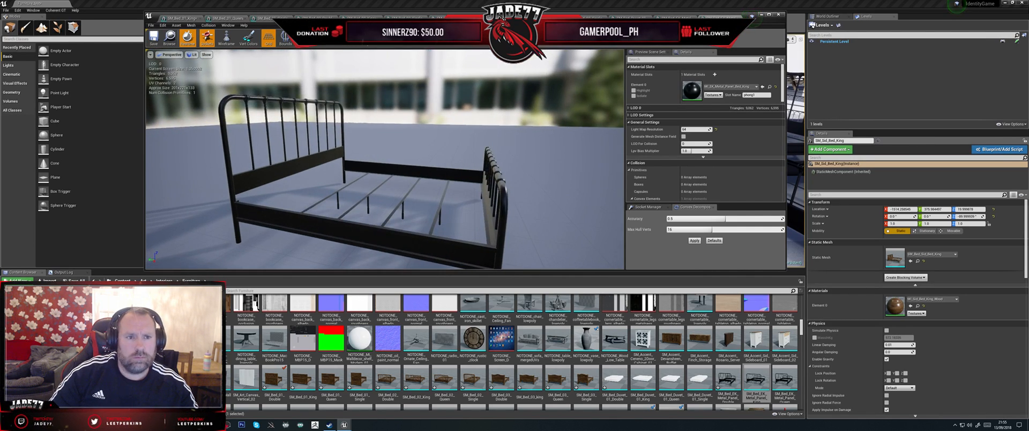
click(304, 39)
click(312, 55)
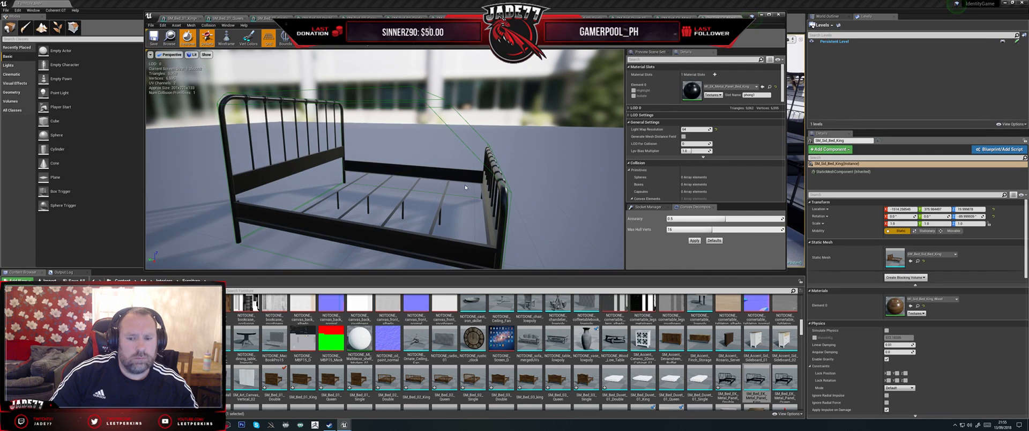
Step: Reimport the SM_Bed_EK_Metal_Panel_King mesh and open the queen version of the bed for inspection
right_click(753, 378)
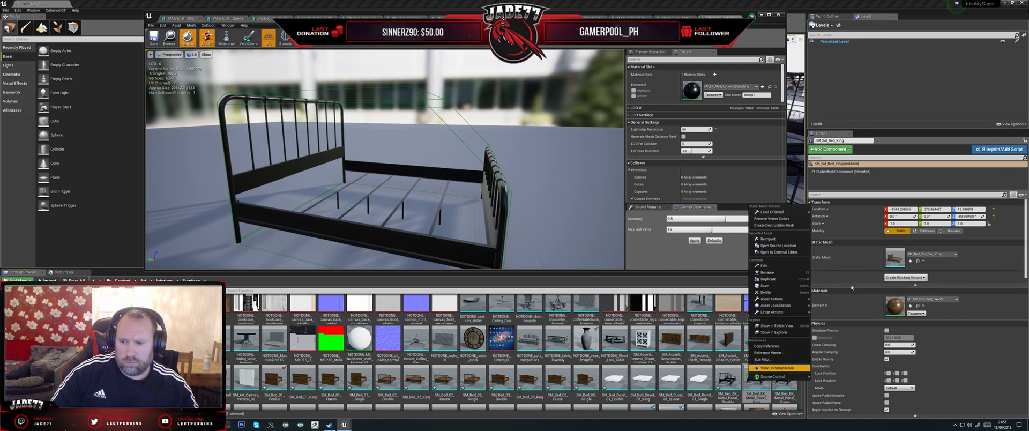
click(767, 239)
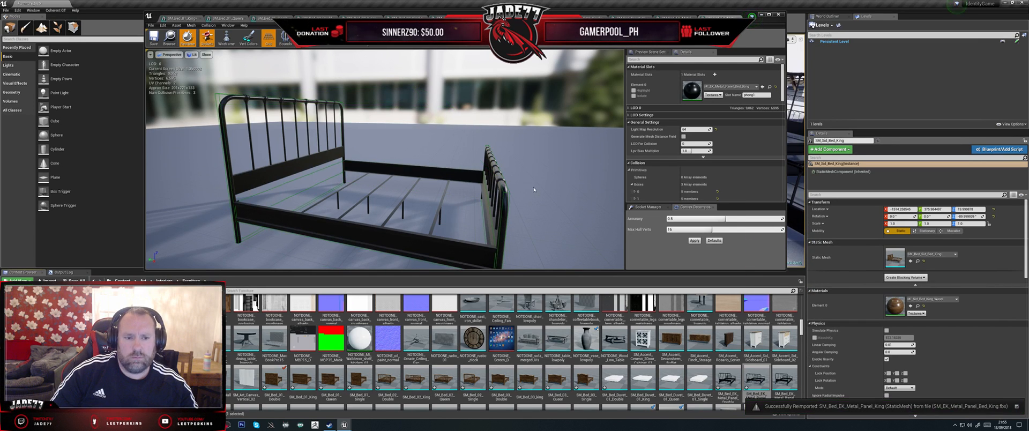
drag(439, 160, 332, 164)
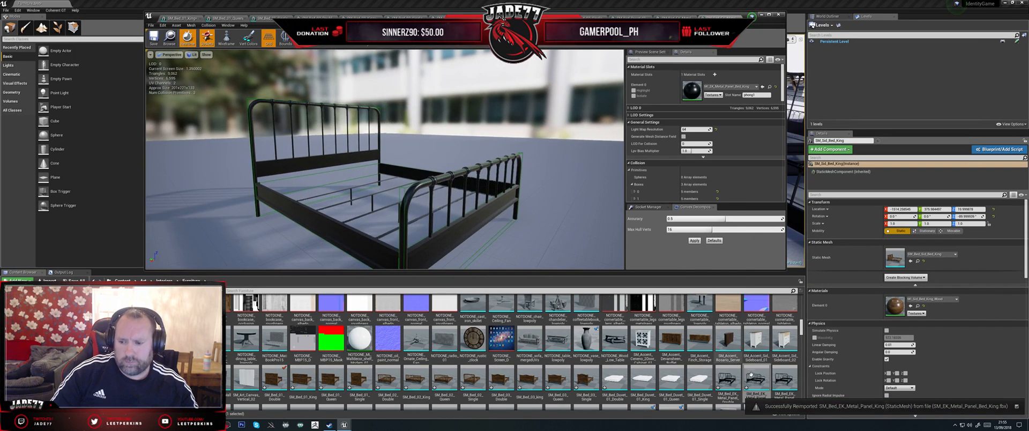
double_click(782, 379)
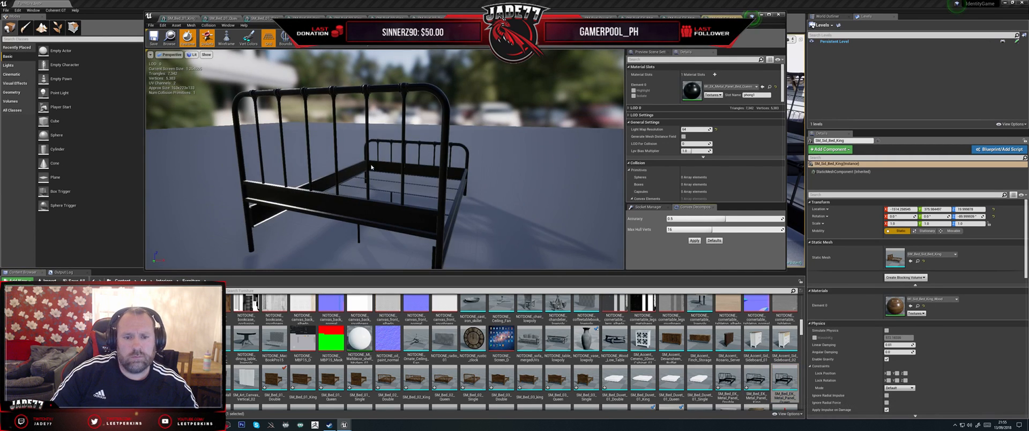
drag(429, 161, 326, 177)
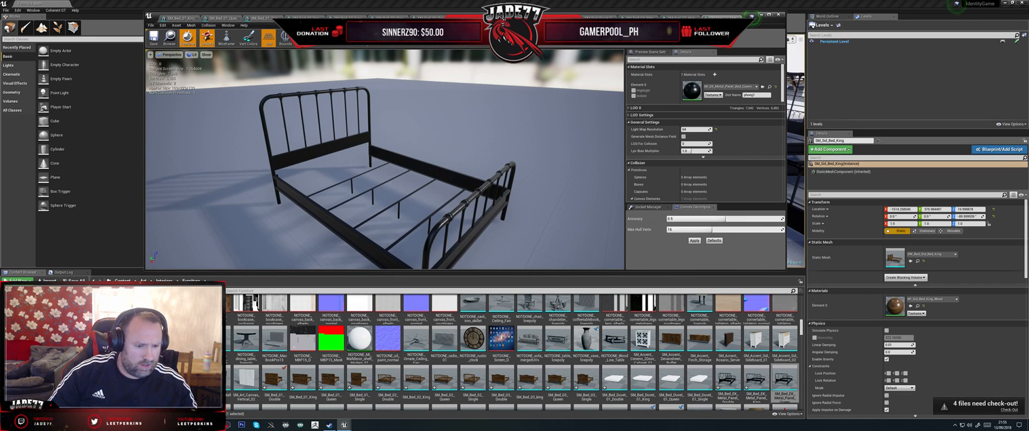
Step: Switch to Maya LT and replace the king bed mesh with an import of SM_EK_Metal_Panel_Bed_Queen.fbx, keeping the collision boxes
key(alt+Tab)
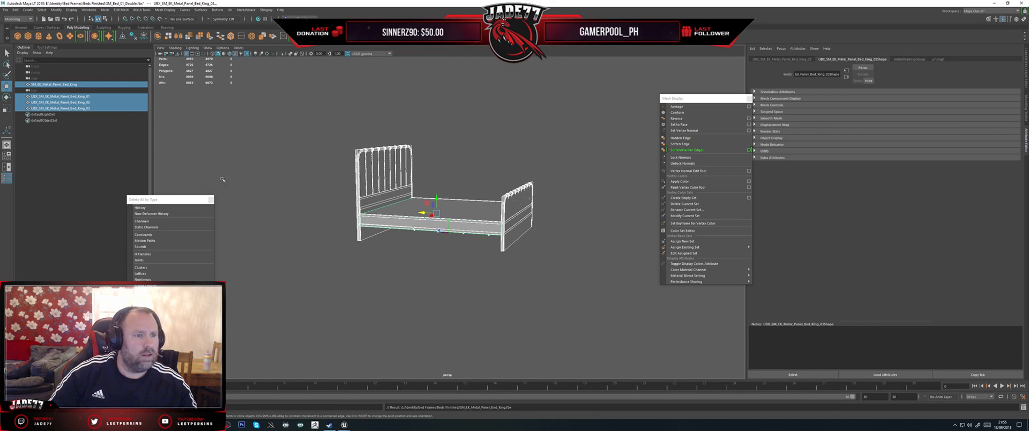
click(88, 86)
key(Delete)
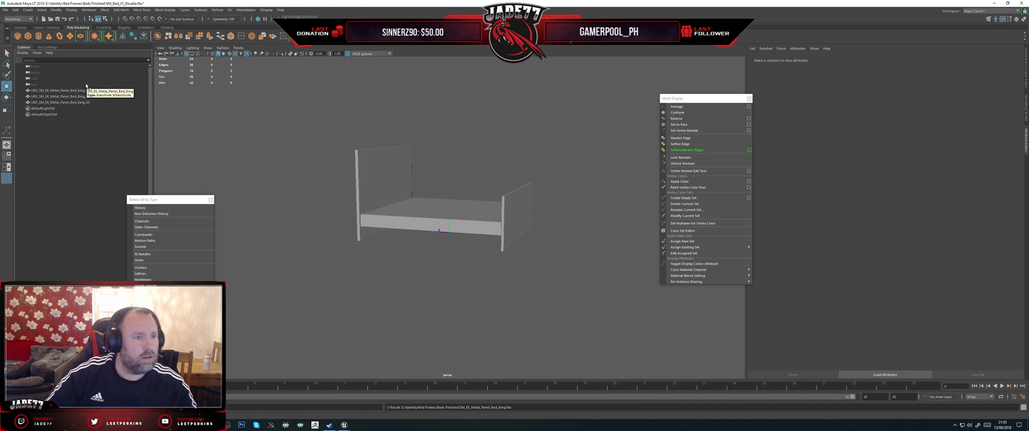
click(5, 9)
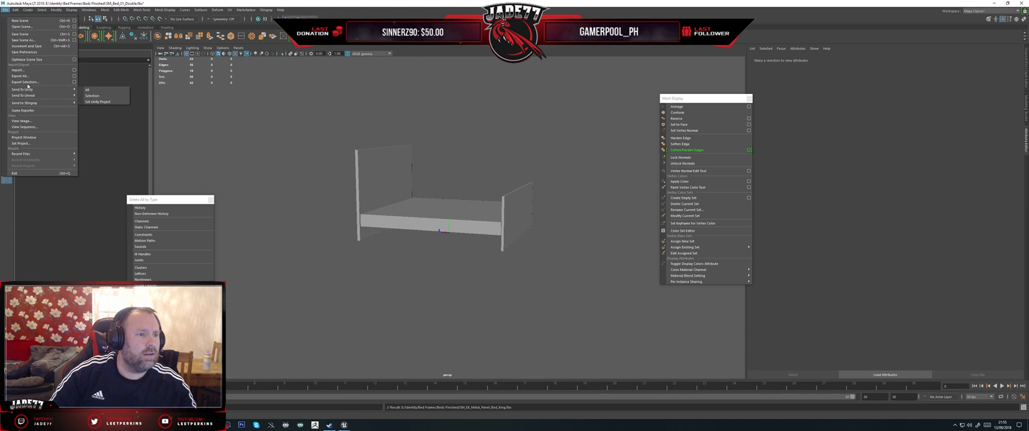
click(18, 70)
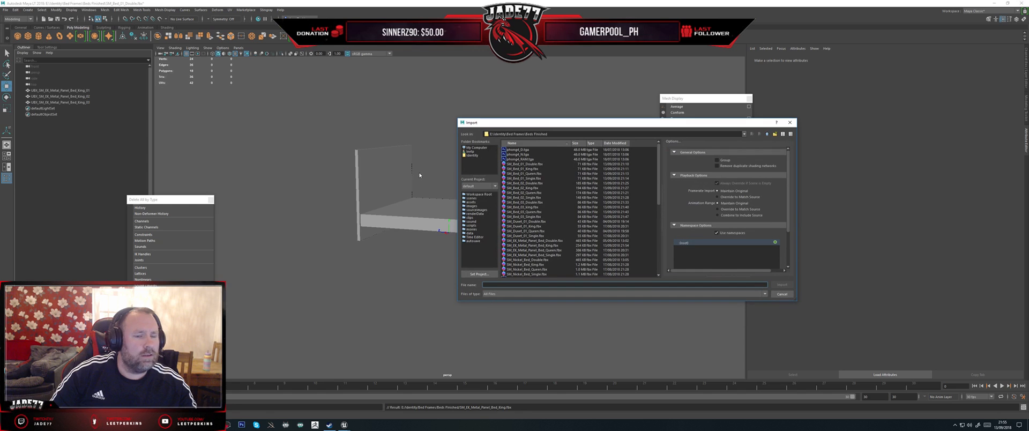
double_click(544, 250)
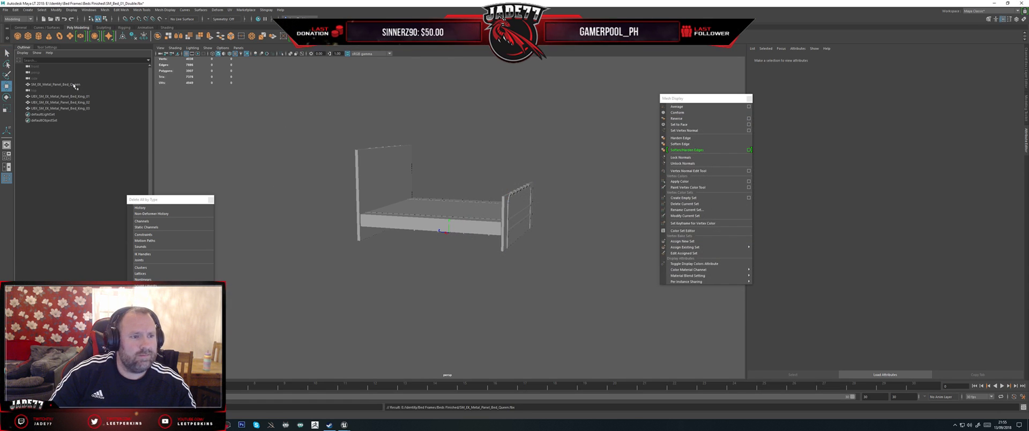
Step: Rename the three collision boxes to UBX_SM_EK_Metal_Panel_Bed_Queen_01, _02 and _03
double_click(74, 85)
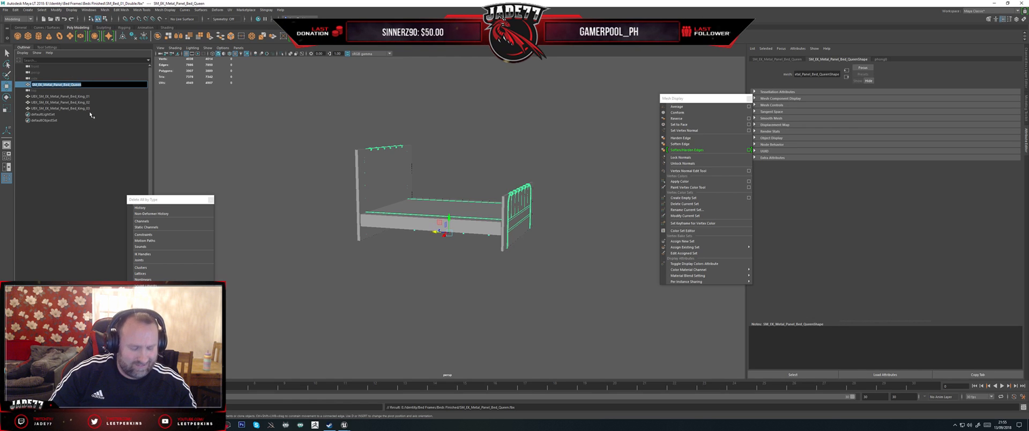
double_click(79, 96)
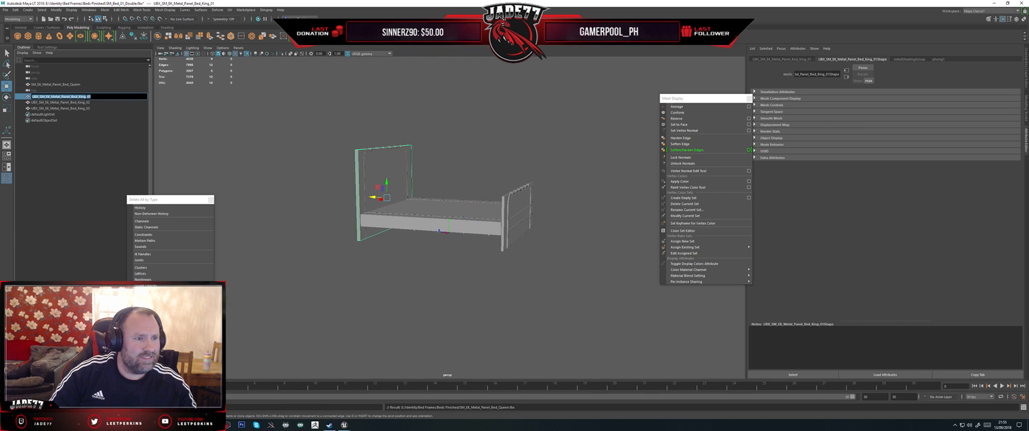
drag(87, 96, 51, 96)
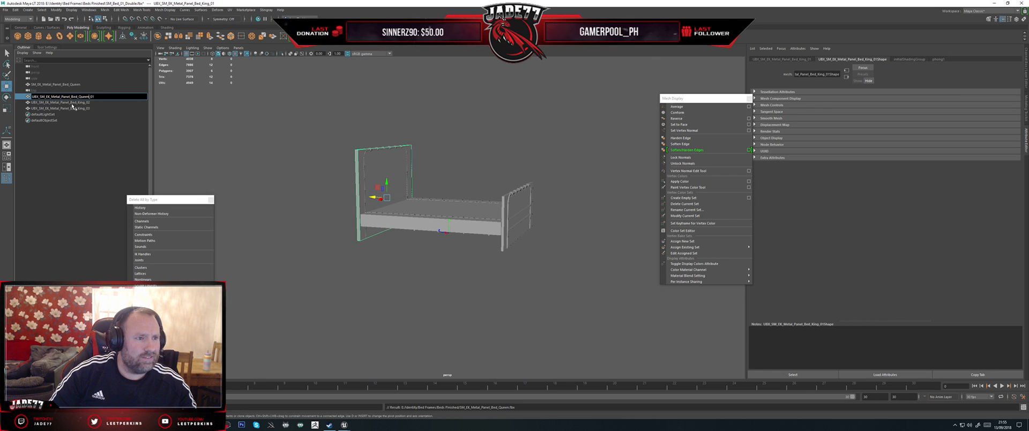
key(Return)
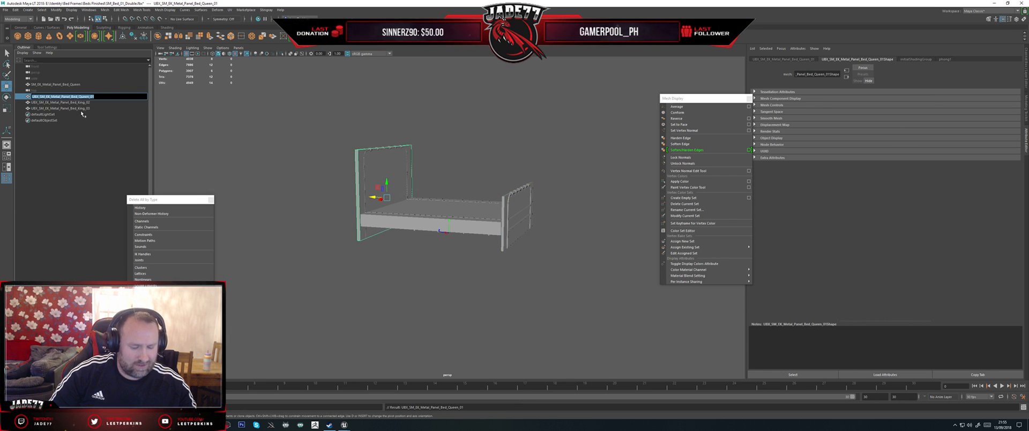
double_click(77, 103)
text(UBX_SM_EK_Metal_Panel_Bed_Queen_01)
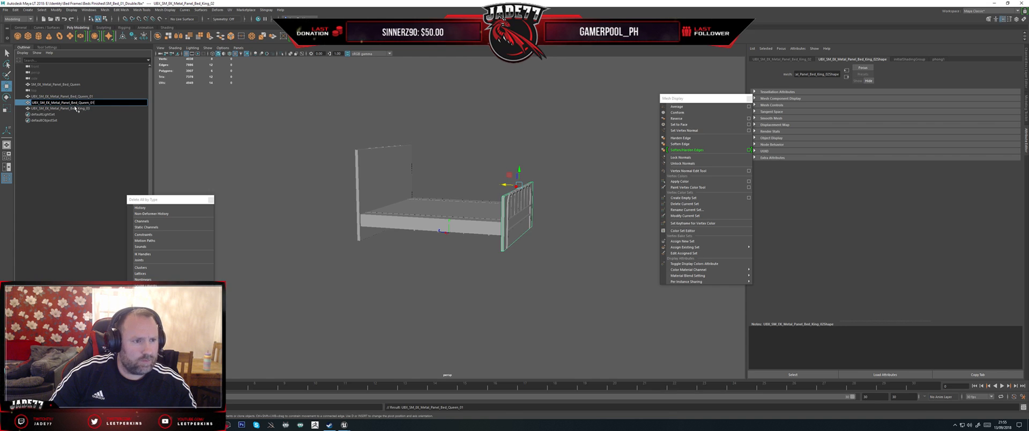
double_click(78, 109)
text(UBX_SM_EK_Metal_Panel_Bed_Queen_01)
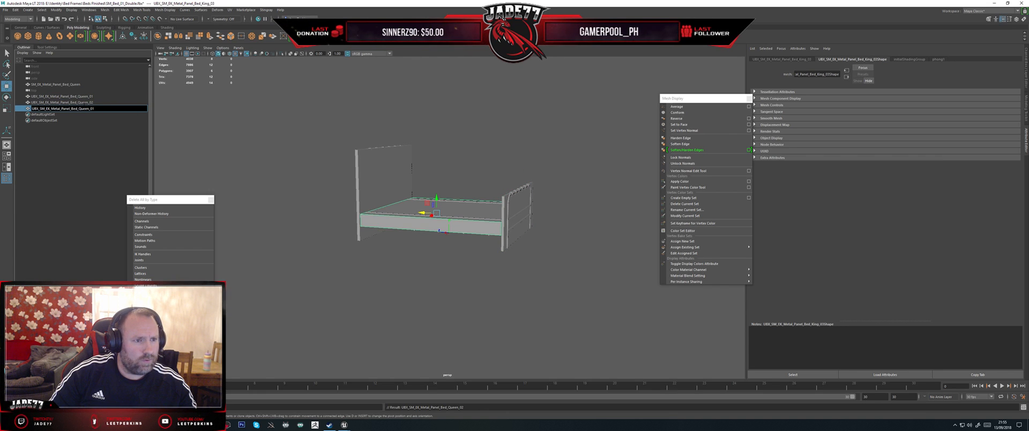
click(86, 102)
Step: Scale the bed base collision box narrower to match the width of the queen bed frame
alt+drag(425, 204, 373, 247)
click(415, 200)
scroll(421, 201, up, 3)
key(r)
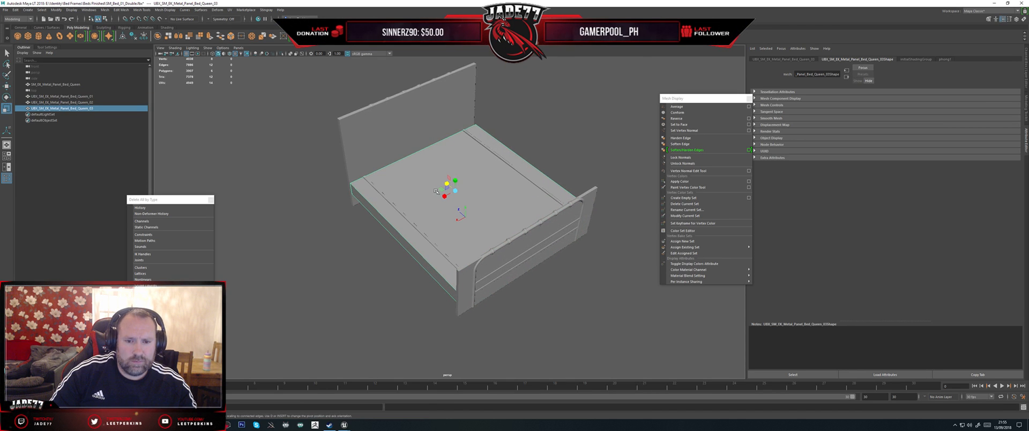
drag(442, 197, 448, 197)
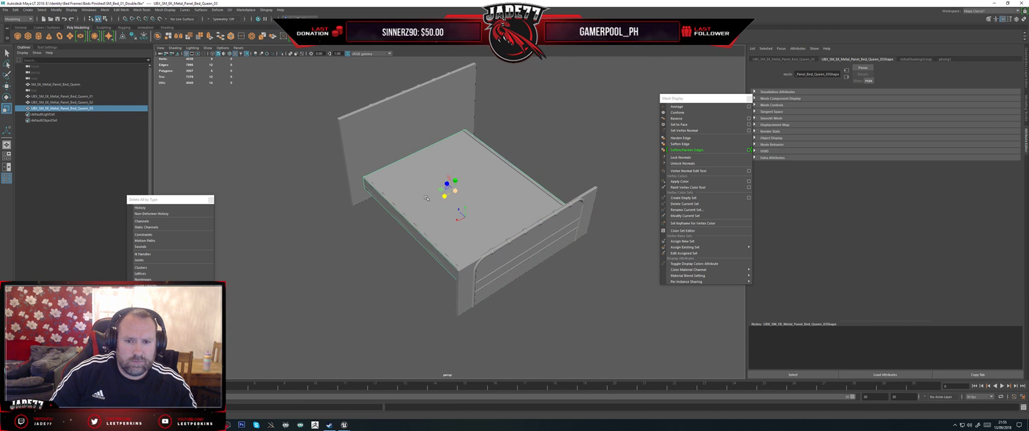
Step: Scale the headboard collision box down to the queen bed's width and nudge it into line with the headboard
click(369, 180)
drag(402, 153, 409, 151)
alt+drag(375, 188, 403, 178)
scroll(402, 179, up, 3)
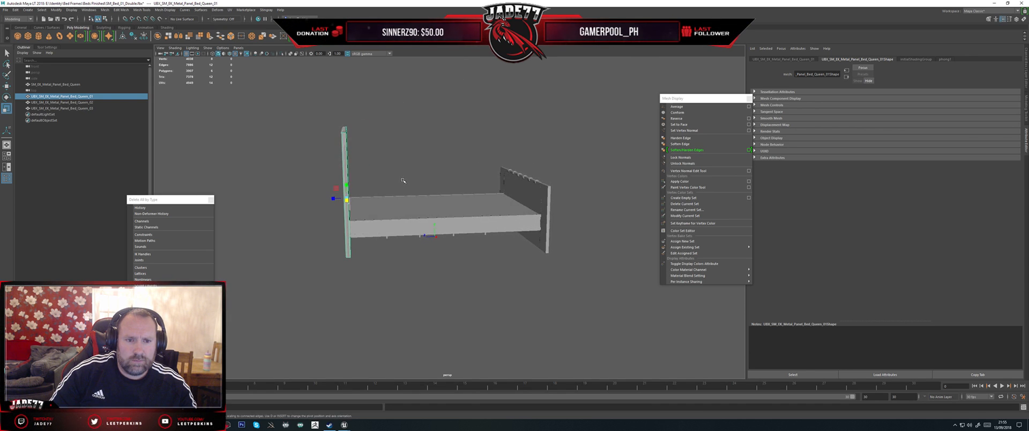
key(w)
drag(288, 190, 287, 190)
Step: Scale the footboard collision box down to the queen bed's width and nudge it into line with the footboard
alt+drag(402, 221, 427, 227)
click(492, 194)
key(f)
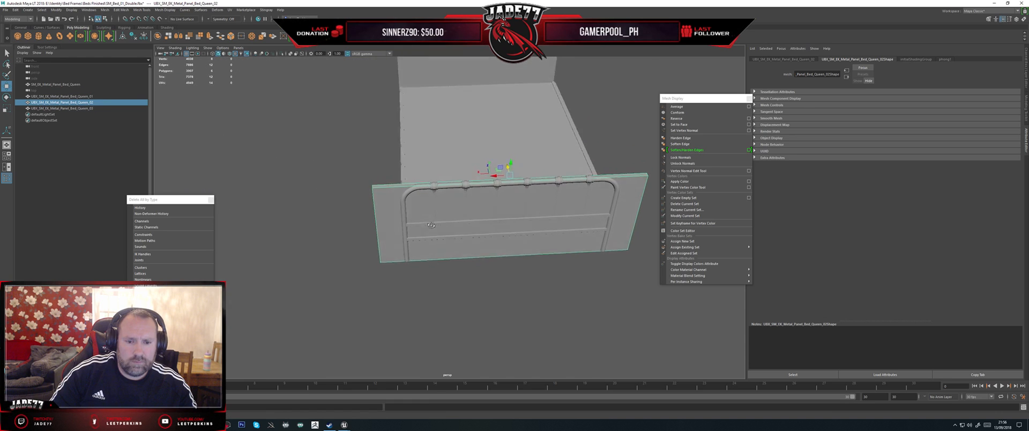
drag(495, 182, 499, 182)
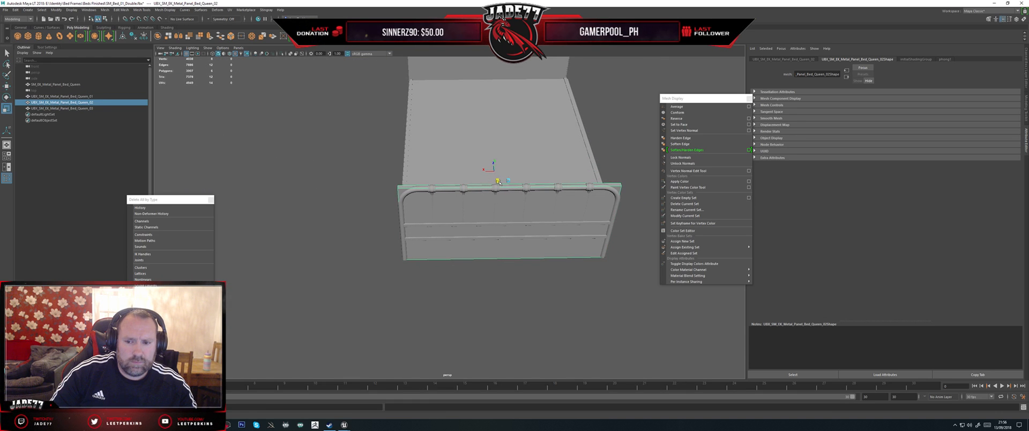
alt+drag(471, 217, 527, 219)
key(w)
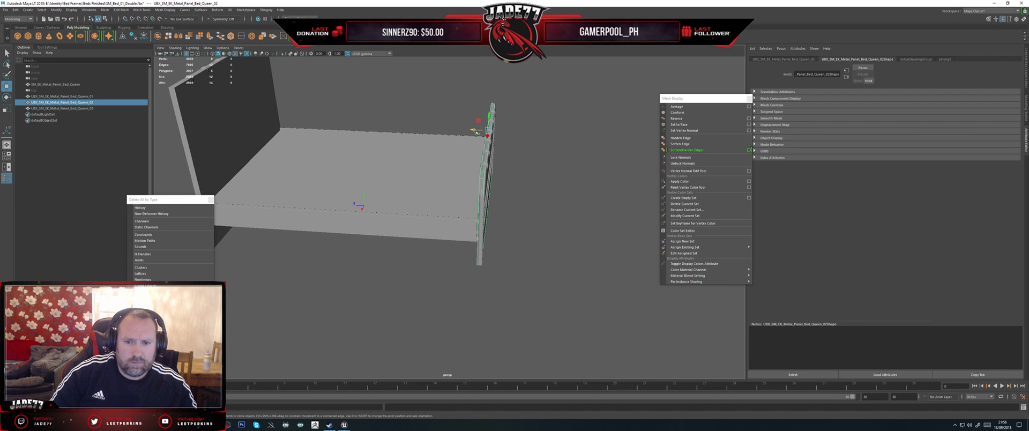
drag(476, 130, 476, 132)
Step: Nudge the bed base collision box lengthwise between the headboard and footboard boxes
click(427, 171)
alt+drag(426, 171, 504, 194)
drag(395, 174, 395, 174)
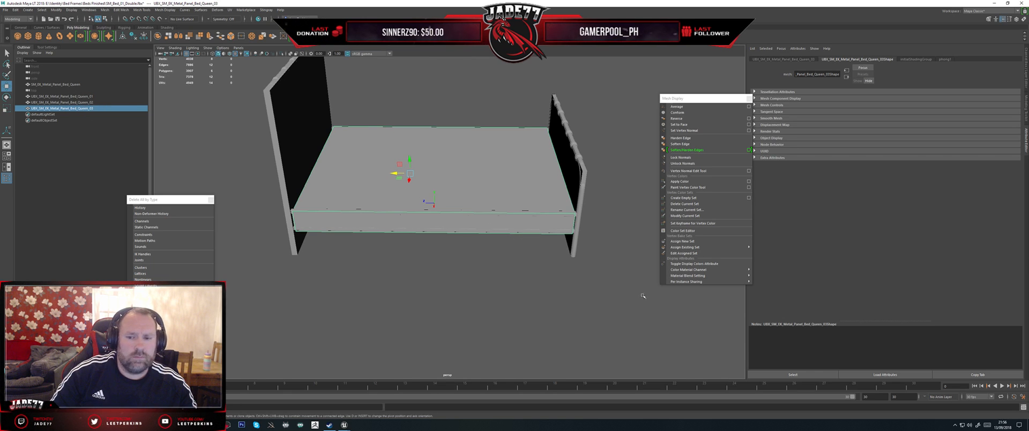
Step: Select the queen bed with all its collision boxes and export them over the existing SM_EK_Metal_Panel_Bed_Queen.fbx file
drag(631, 303, 218, 111)
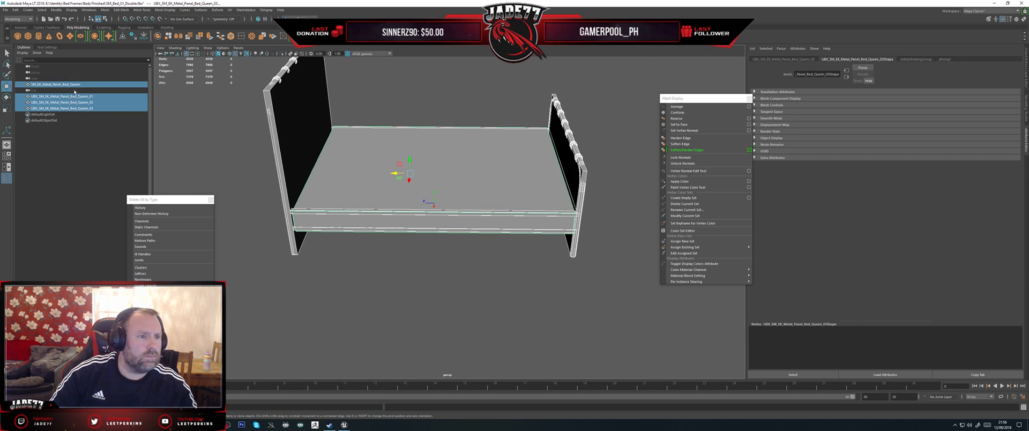
click(5, 10)
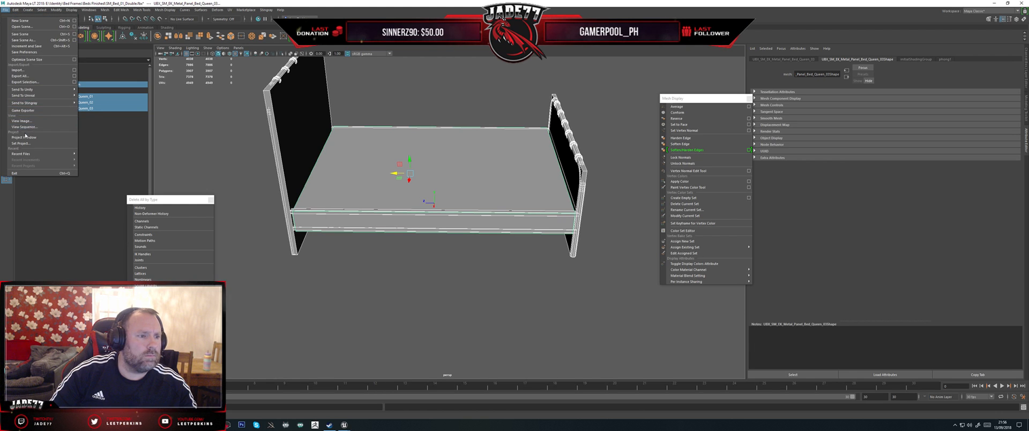
click(34, 83)
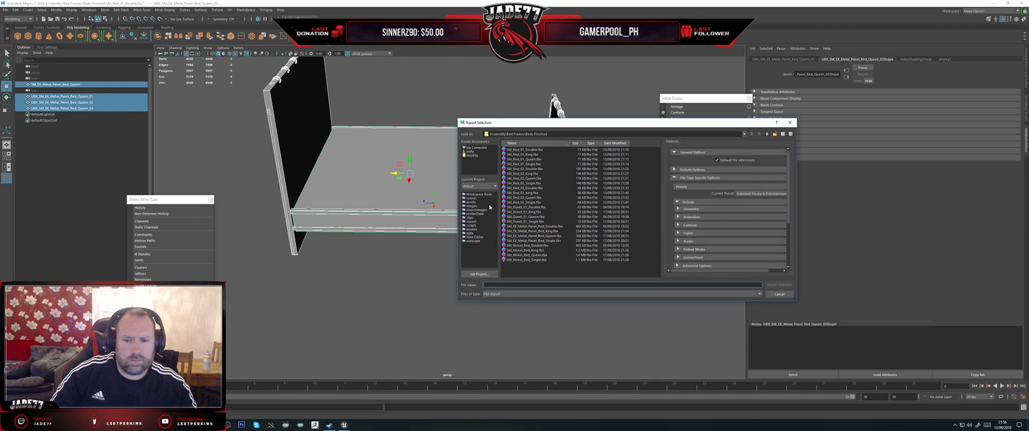
click(530, 236)
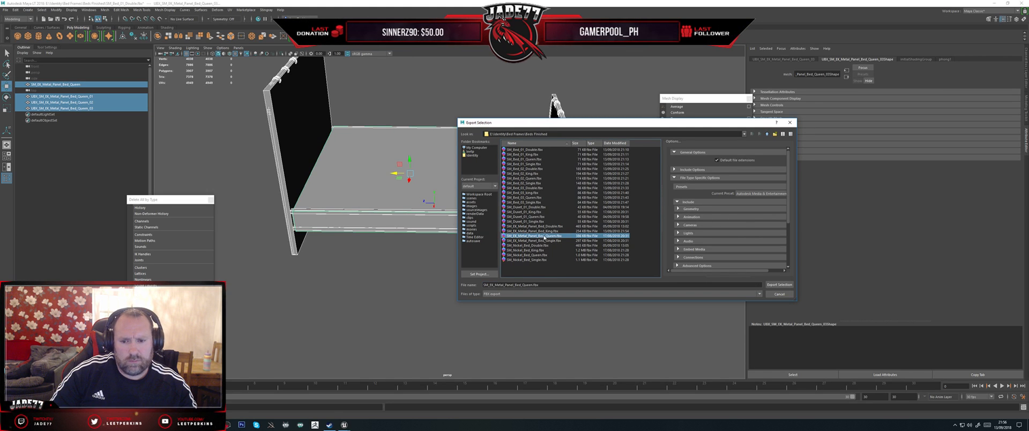
double_click(544, 237)
click(615, 219)
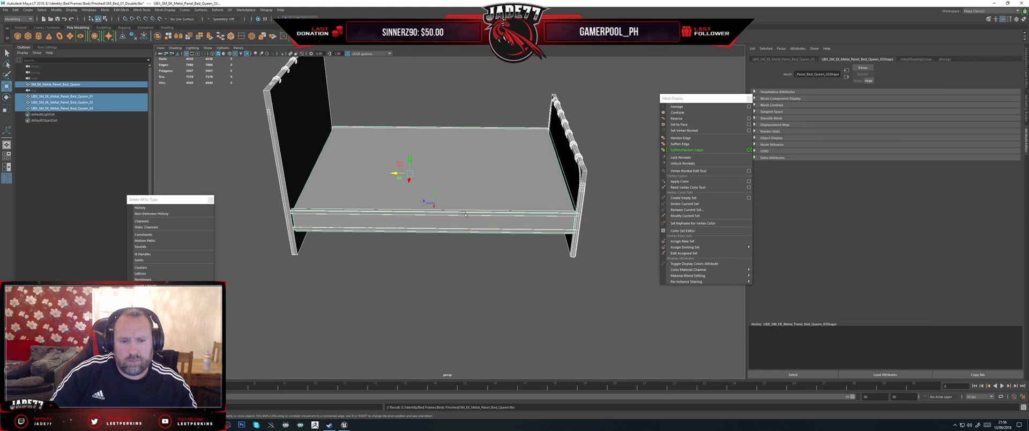
Step: Delete the queen bed mesh, keeping its collision boxes, and import SM_EK_Metal_Panel_Bed_Single.fbx
click(108, 85)
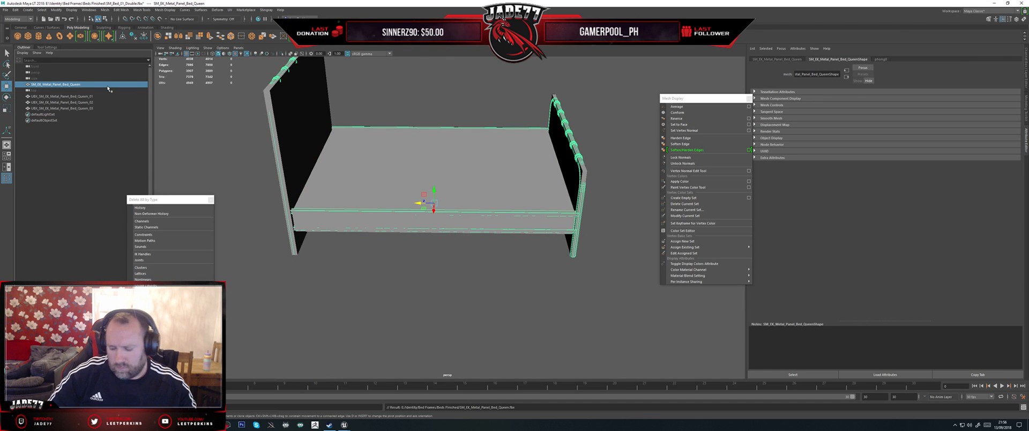
key(Delete)
click(5, 9)
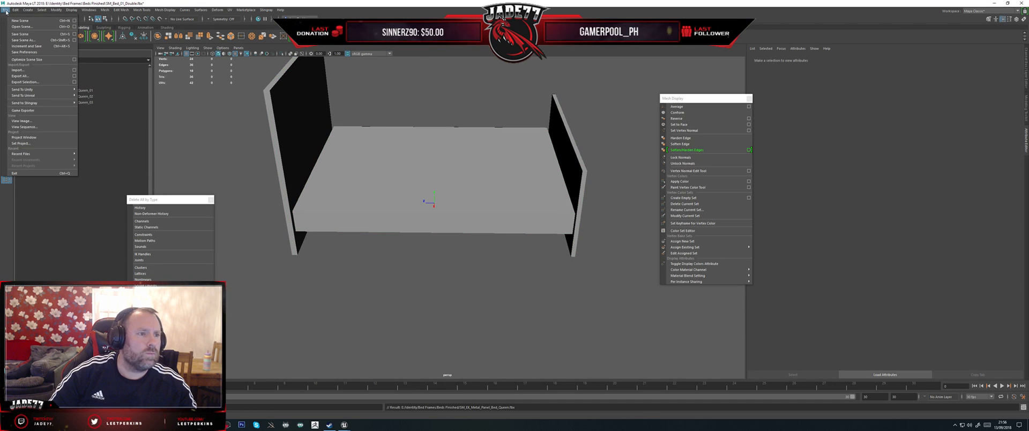
click(18, 70)
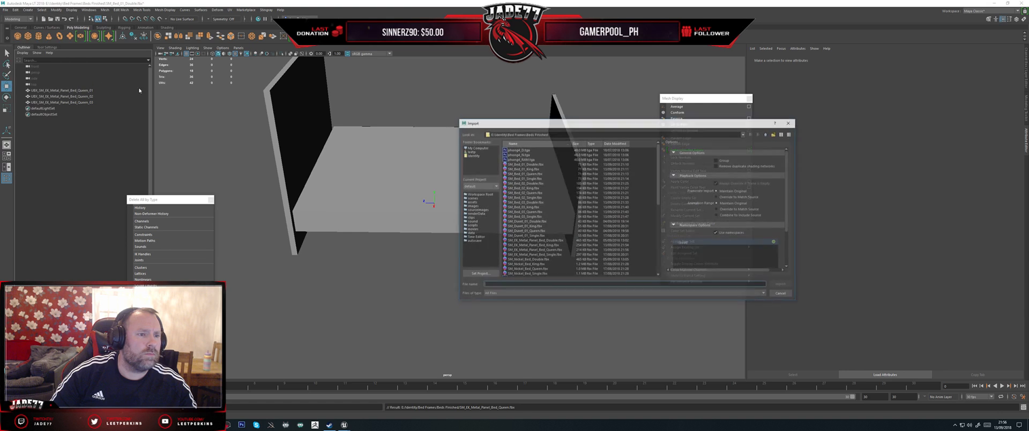
double_click(535, 255)
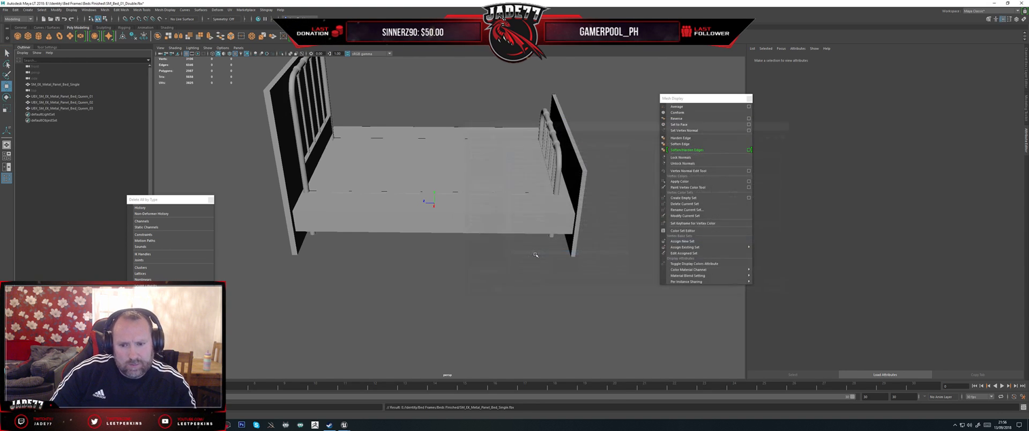
Step: Rename the three collision boxes to UBX_SM_EK_Metal_Panel_Bed_Single_01, _02 and _03 to match the single bed mesh
click(56, 84)
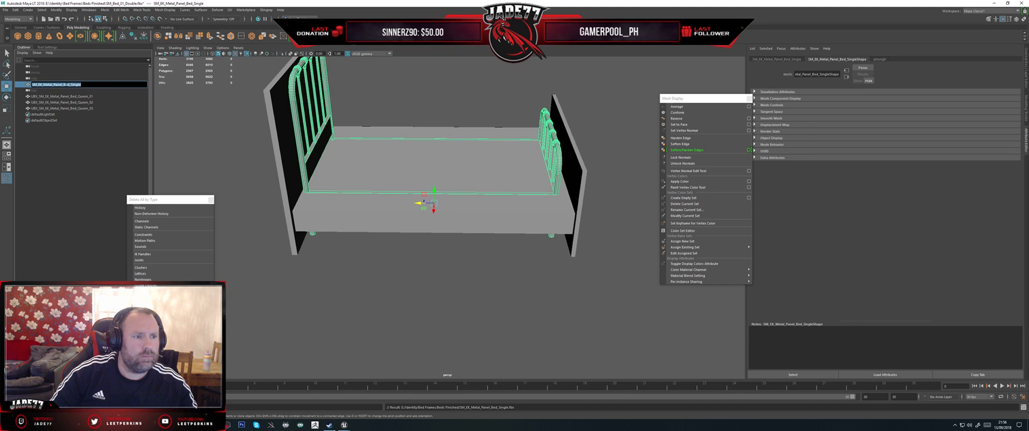
click(78, 96)
double_click(80, 97)
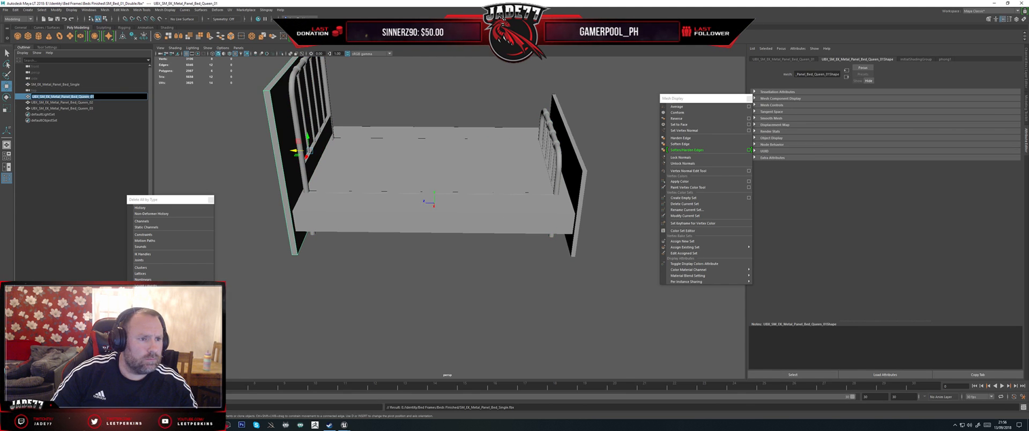
drag(89, 96, 40, 97)
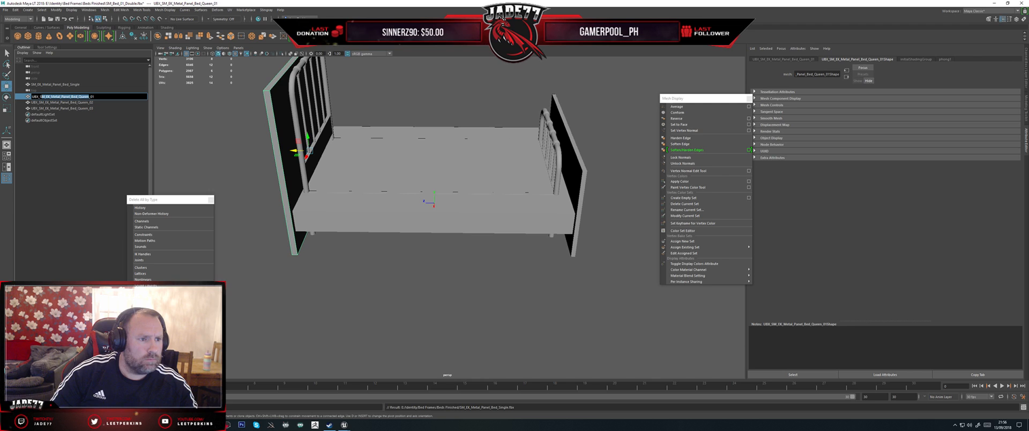
text(SM_EK_Metal_Panel_Bed_Single)
key(Return)
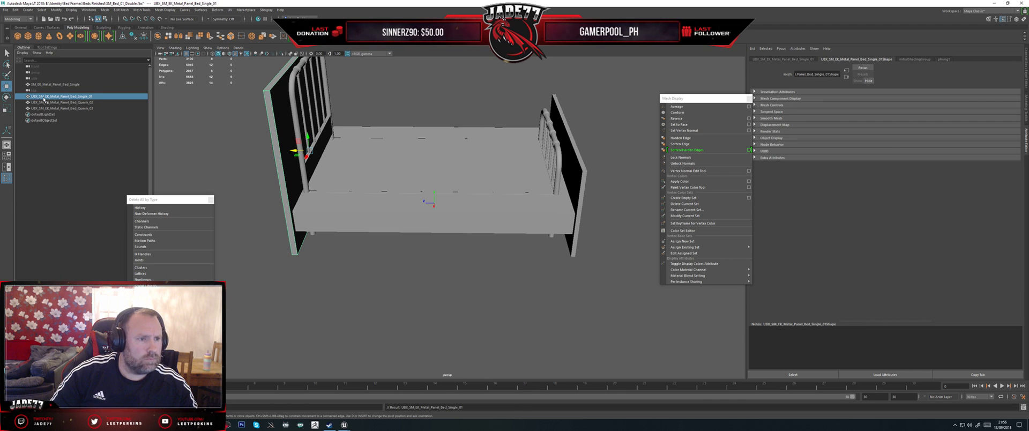
click(64, 102)
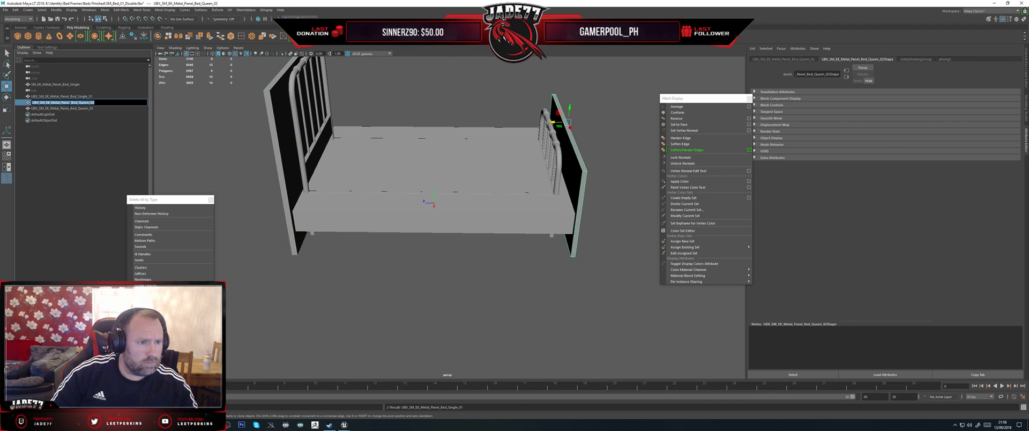
text(UBX_SM_EK_Metal_Panel_Bed_Single_01)
double_click(85, 108)
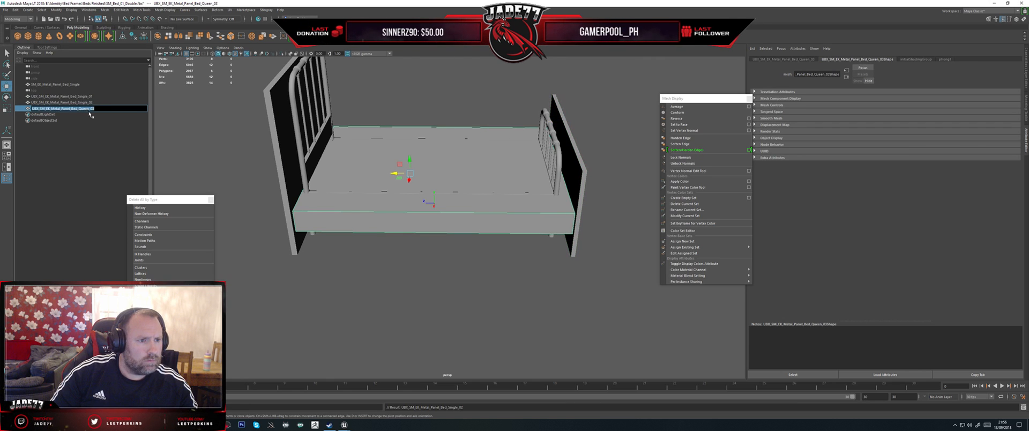
text(UBX_SM_EK_Metal_Panel_Bed_Single_01)
click(92, 102)
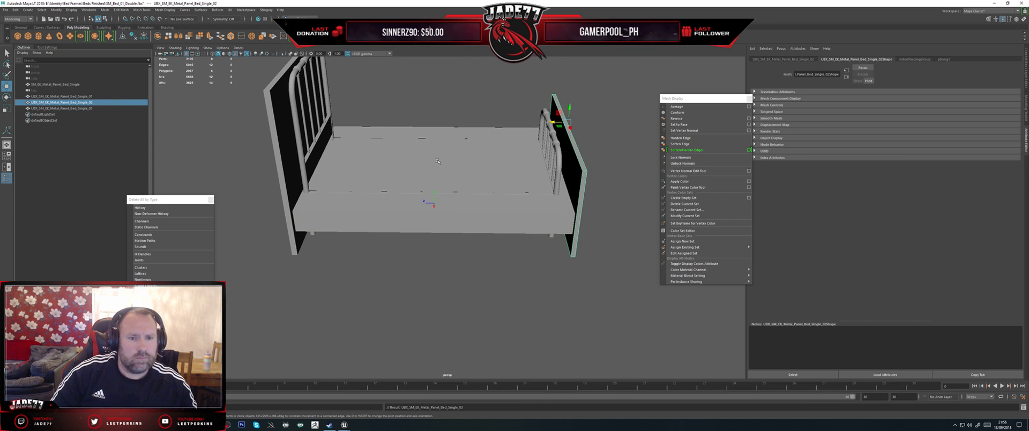
Step: Scale and move the bed base collision box to fit the single bed's frame
click(287, 185)
click(384, 206)
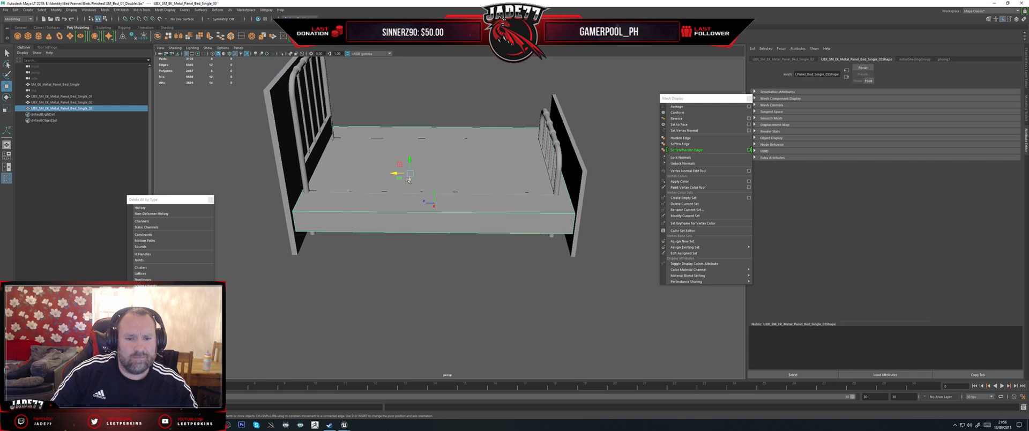
key(r)
drag(398, 174, 474, 155)
key(w)
key(r)
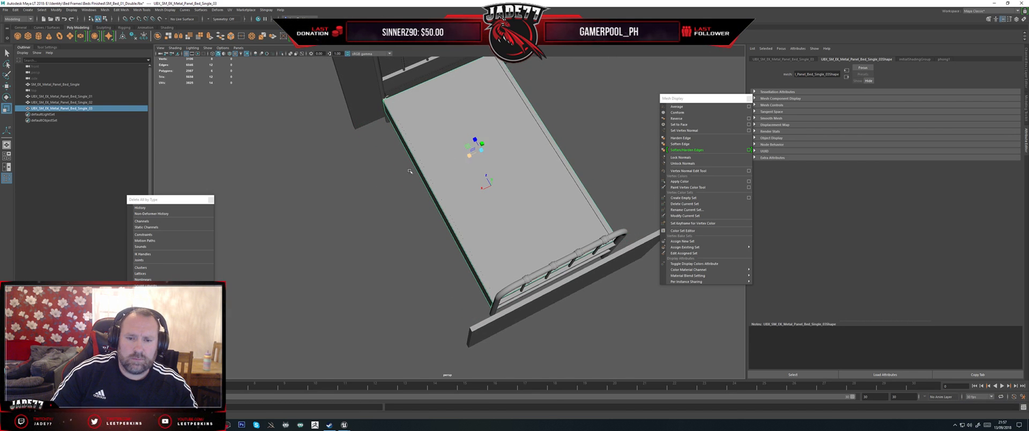
alt+drag(410, 172, 474, 132)
Step: Move the headboard collision box into line with the single bed's headboard and scale it to the headboard's width
click(328, 156)
key(w)
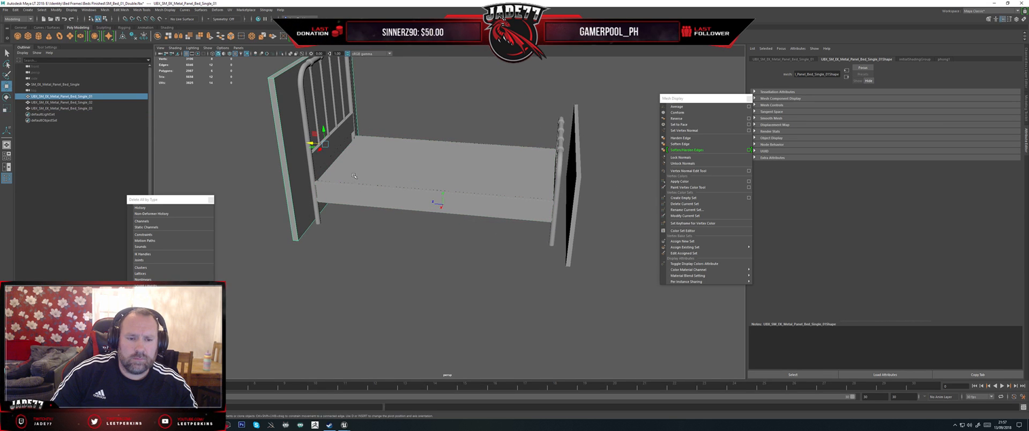
alt+middle_drag(354, 176, 373, 203)
drag(330, 169, 589, 161)
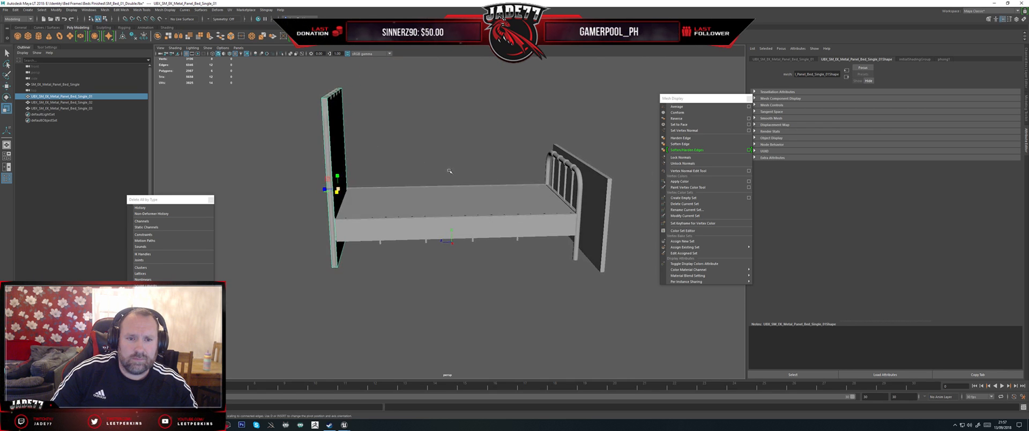
Step: Move the footboard collision box into line with the single bed's footboard and scale it to the footboard's width
click(610, 169)
key(f)
scroll(595, 171, down, 3)
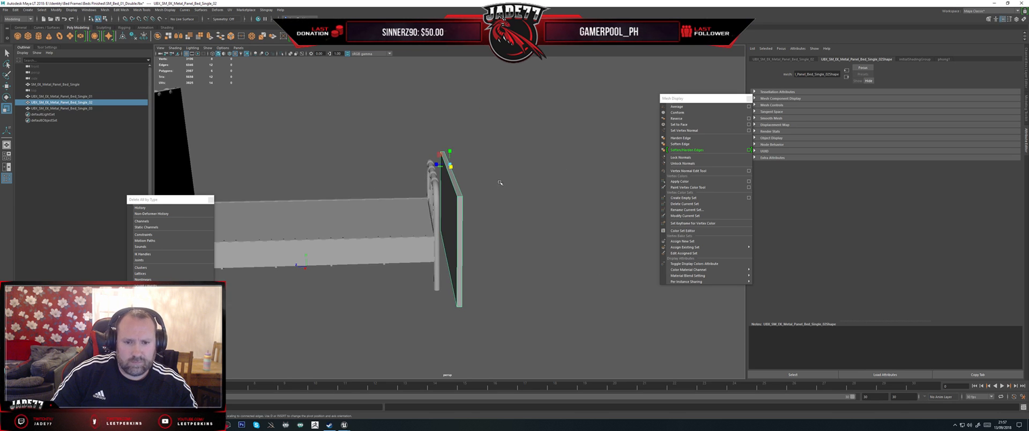
alt+drag(500, 184, 482, 195)
key(w)
drag(438, 173, 417, 172)
drag(418, 172, 420, 172)
alt+drag(420, 173, 343, 206)
key(r)
drag(429, 168, 434, 166)
alt+drag(529, 200, 455, 187)
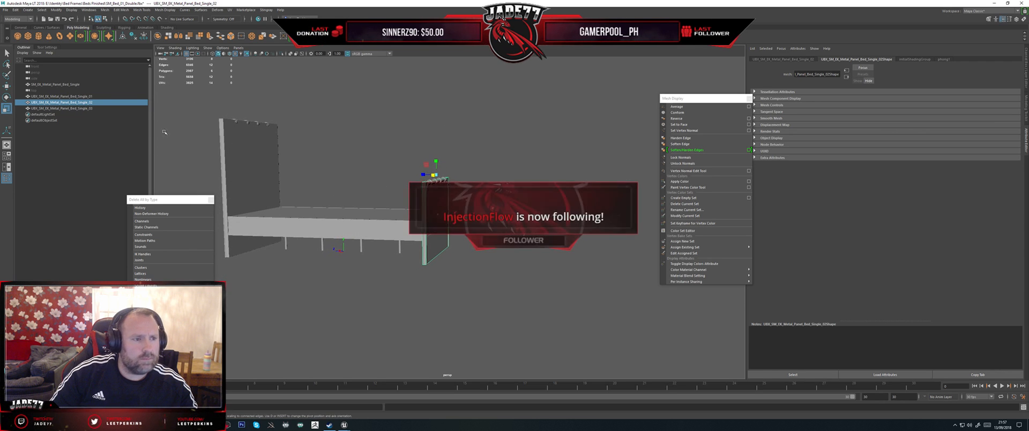
Step: Select the single bed with all its collision boxes and export them over the existing SM_EK_Metal_Panel_Bed_Single.fbx file
click(75, 84)
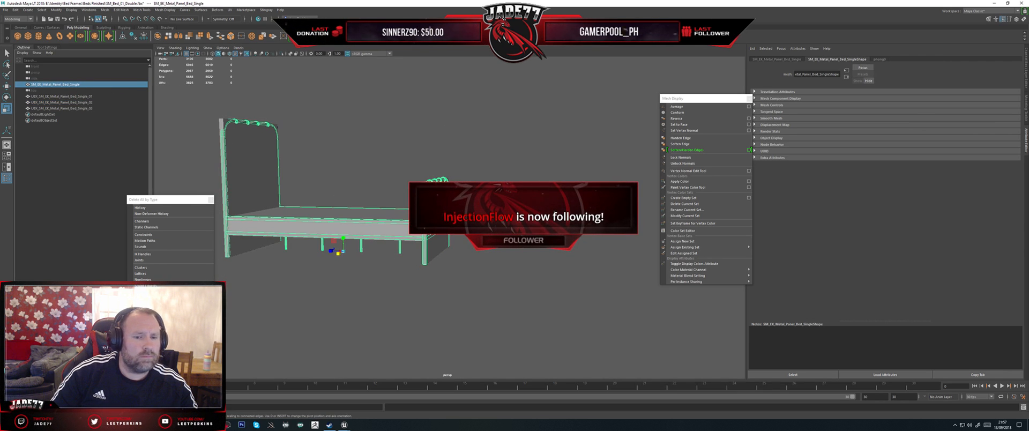
shift+click(61, 109)
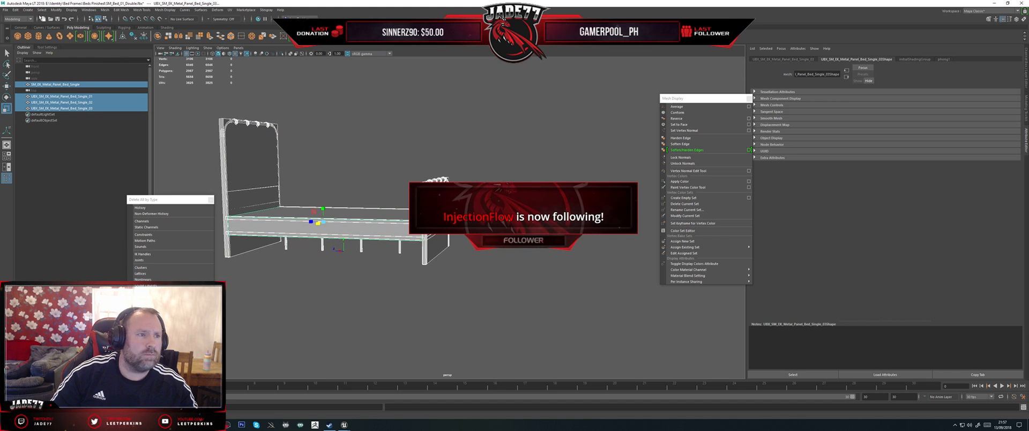
click(6, 10)
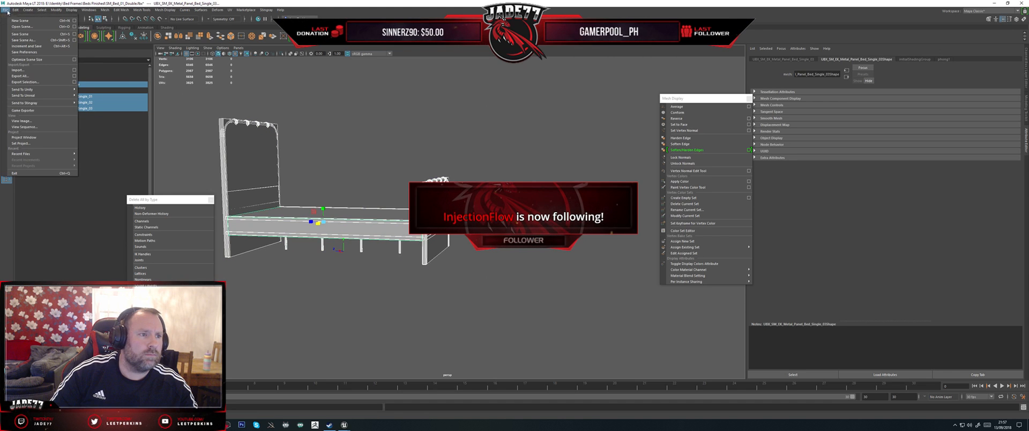
click(33, 82)
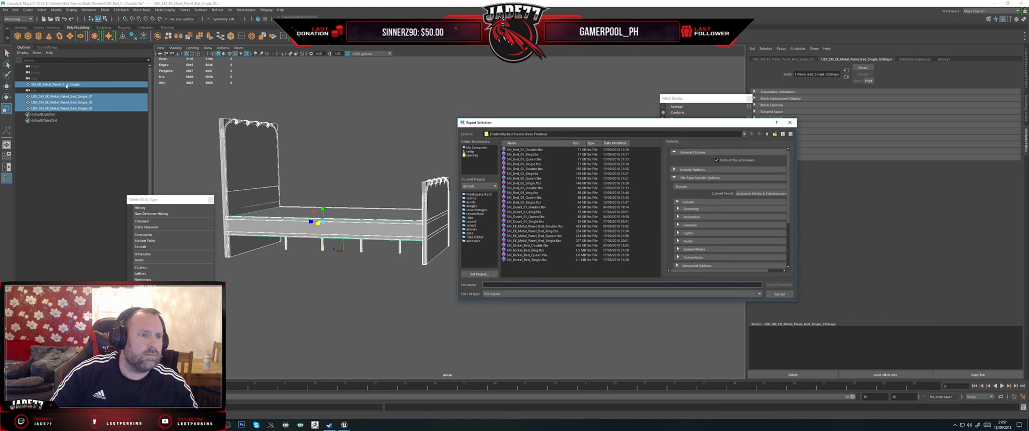
double_click(530, 241)
click(613, 221)
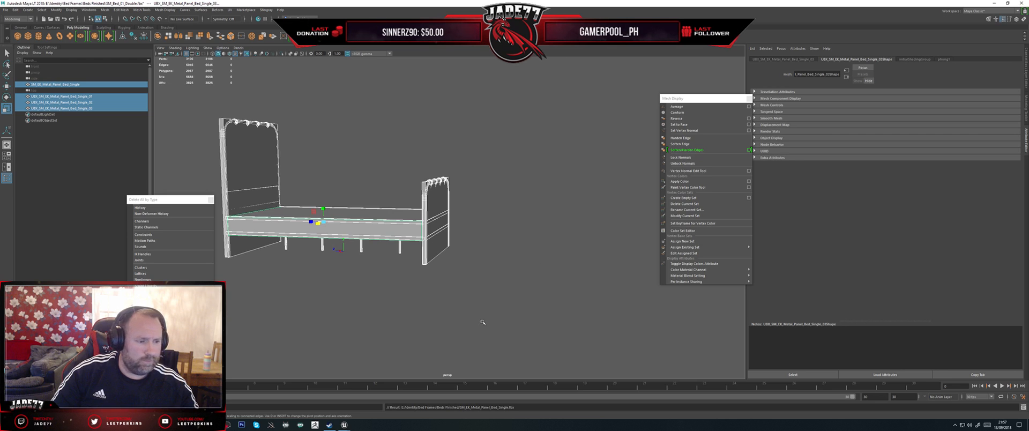
Step: Switch to Unreal Editor and reimport the SM_Bed_EK_Metal_Panel_Queen static mesh
click(345, 425)
click(373, 410)
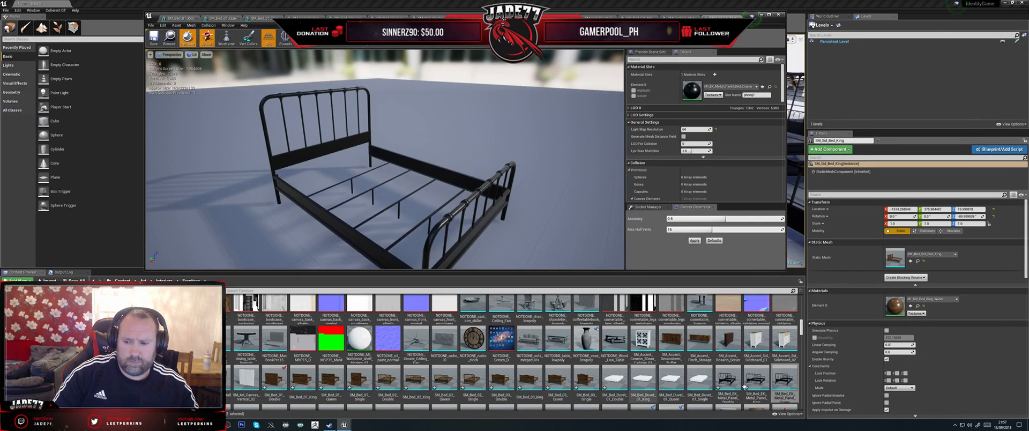
click(784, 376)
right_click(785, 376)
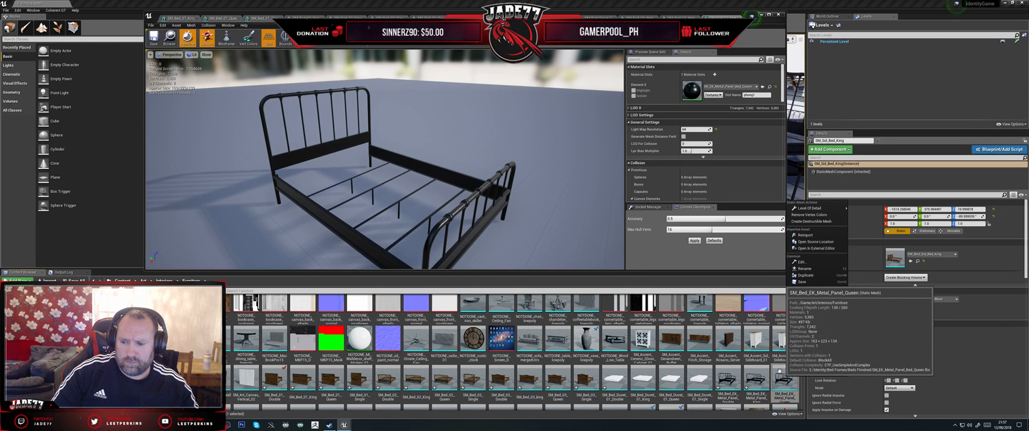
click(801, 238)
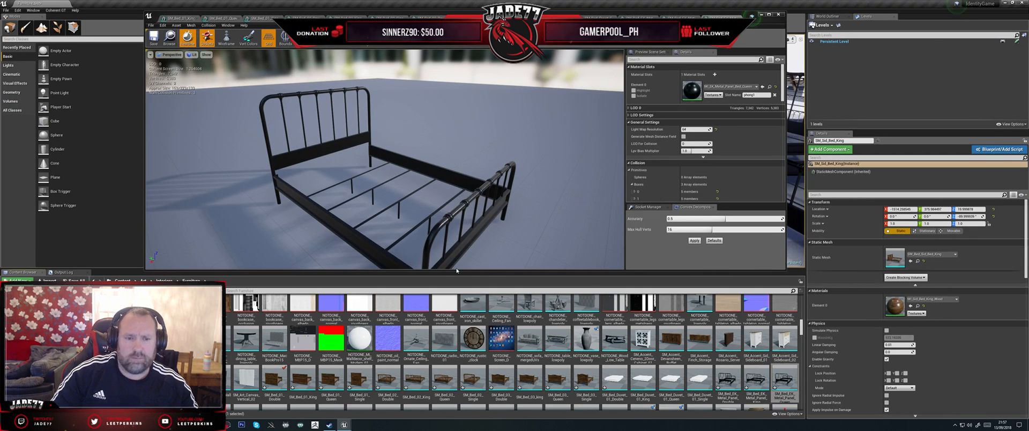
Step: Show the simple collision on the queen bed mesh and check how its boxes fit the frame
click(307, 41)
click(315, 55)
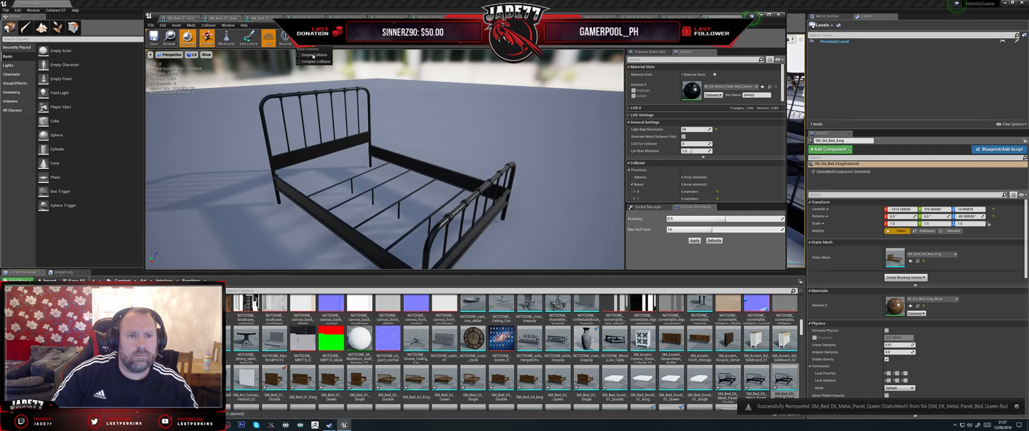
scroll(475, 192, down, 3)
drag(474, 191, 496, 243)
Step: Open the SM_Bed_EK_Metal_Panel_Single static mesh, reimport it and check its collision boxes from the side
scroll(530, 325, down, 1)
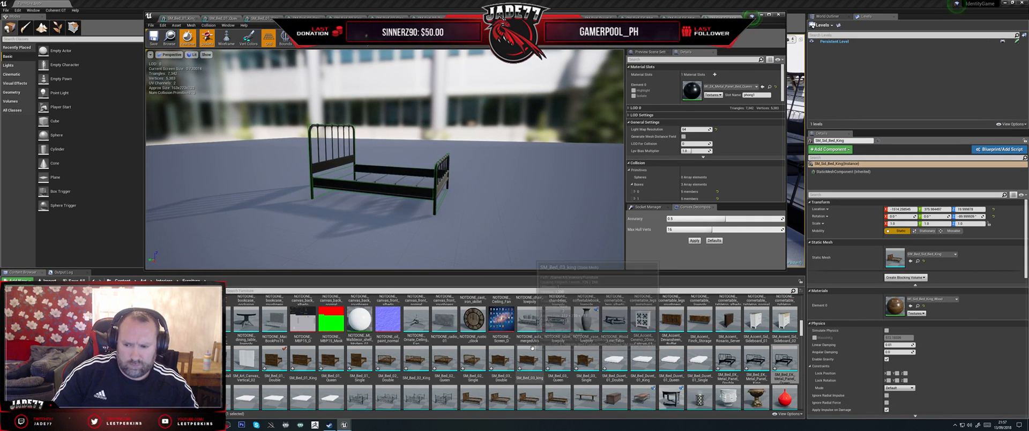
double_click(220, 397)
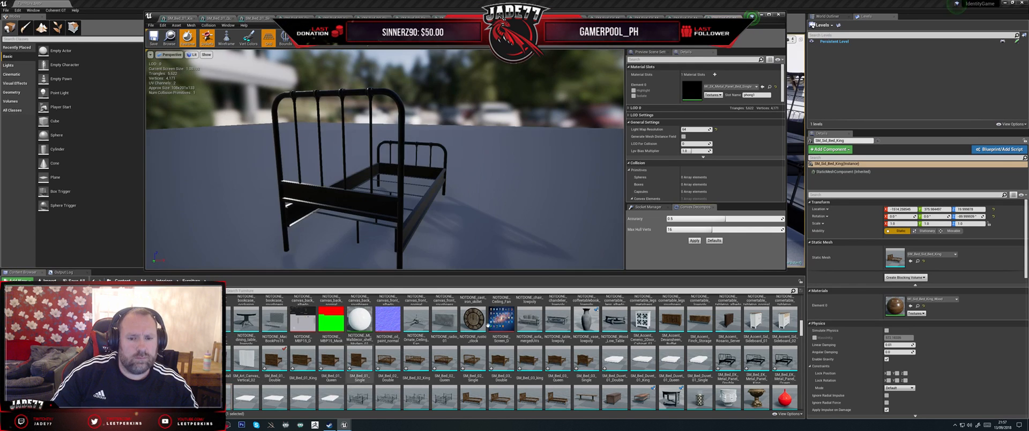
right_click(226, 395)
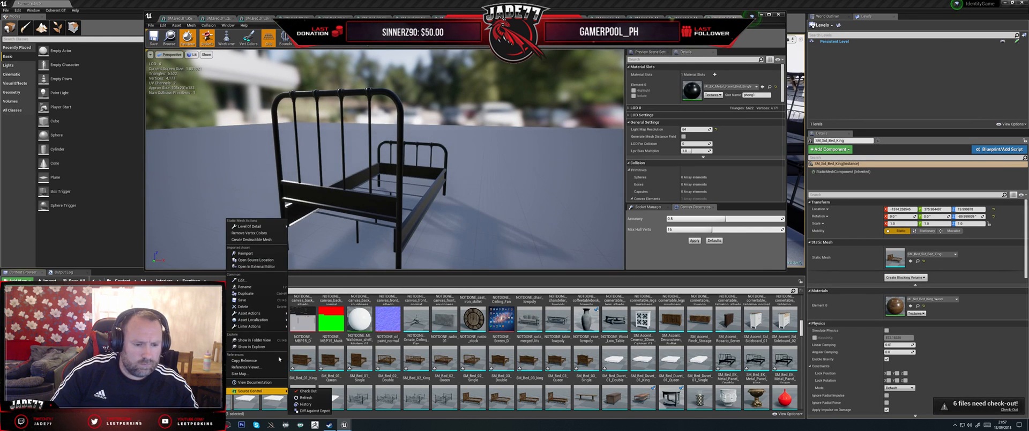
click(239, 253)
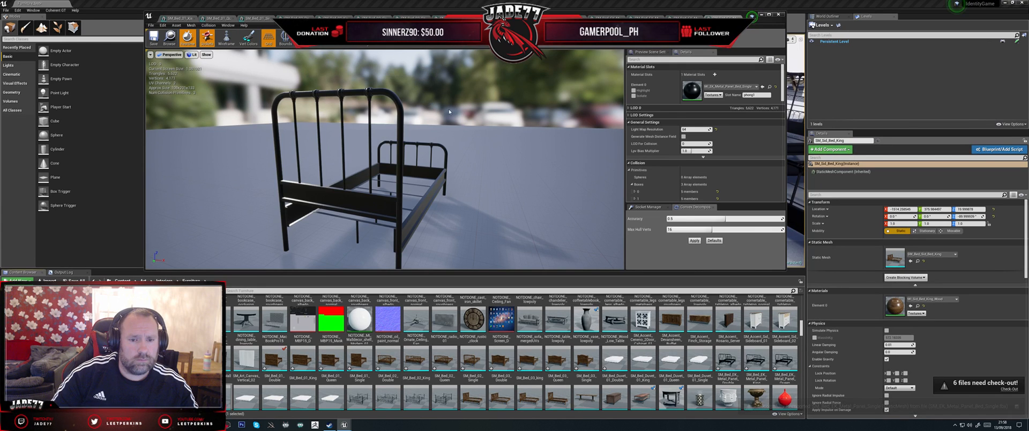
click(532, 170)
drag(533, 170, 343, 172)
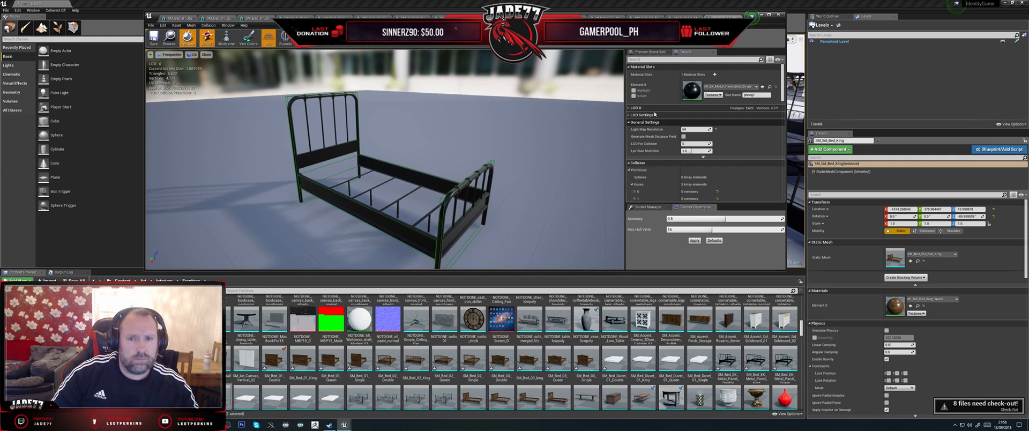
Step: Close the static mesh editor and save the Furniture_test level, checking out the level and its Furniture_test_BuiltData file
click(778, 14)
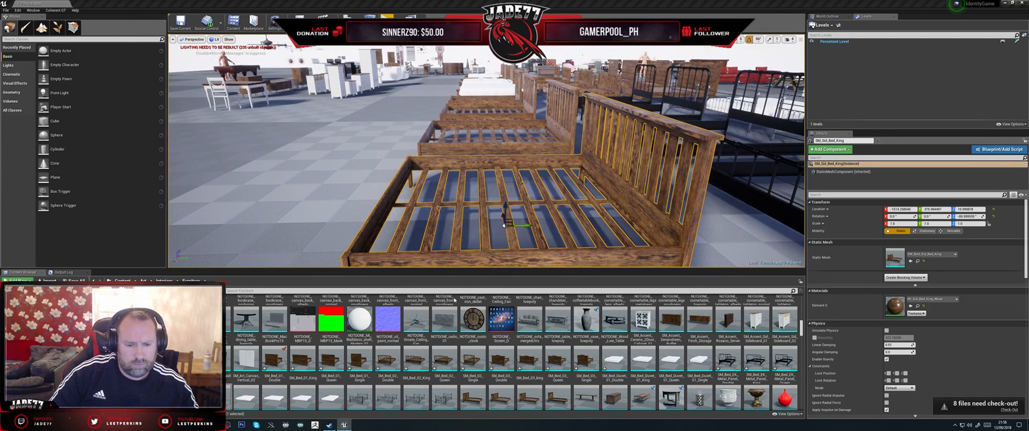
scroll(425, 362, down, 1)
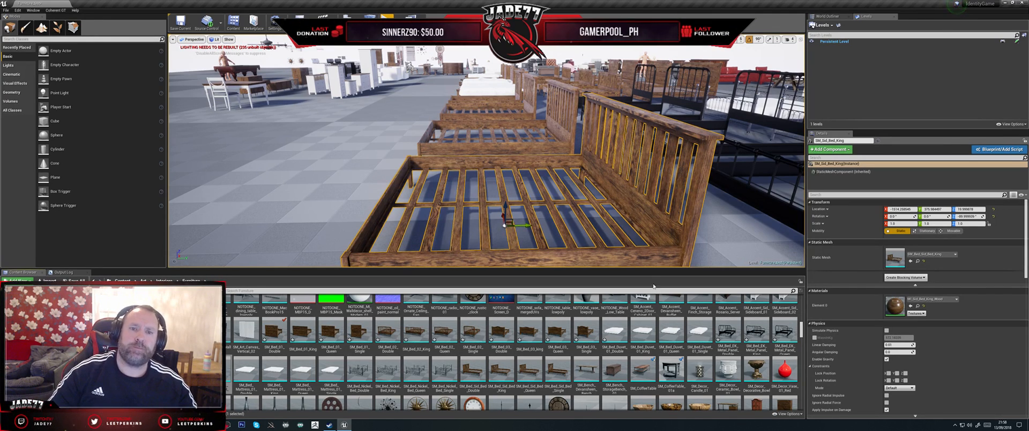
key(s)
mouse_move(624, 213)
right_down()
mouse_move(625, 235)
mouse_move(628, 212)
right_up()
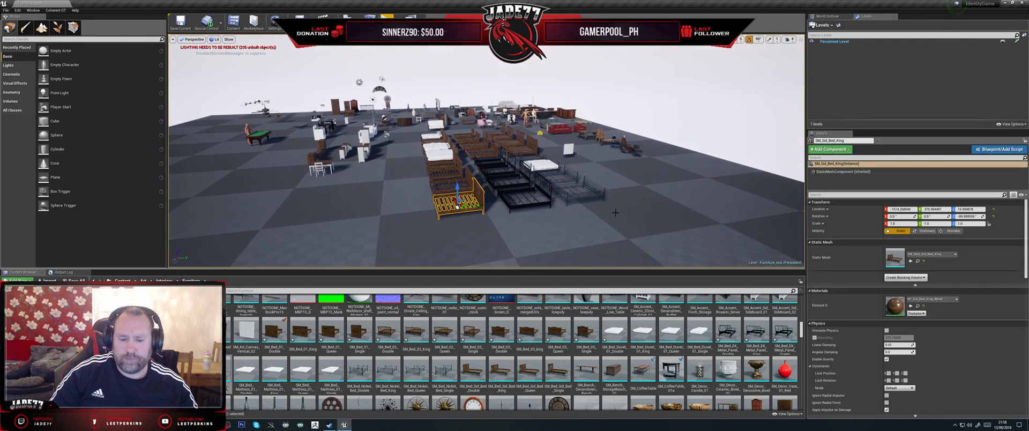
click(207, 21)
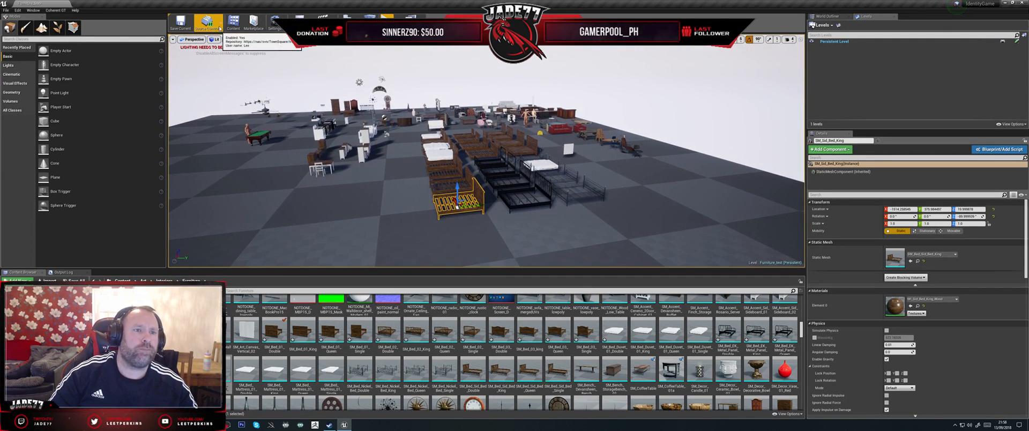
click(204, 46)
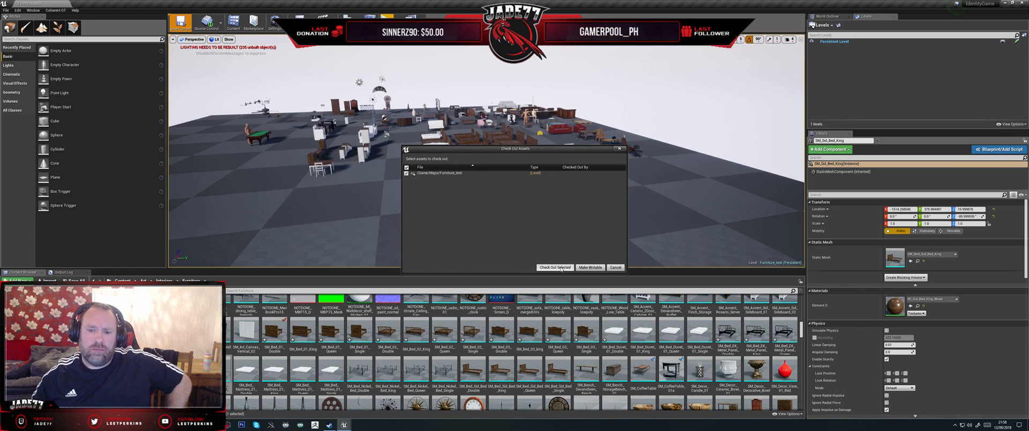
click(556, 267)
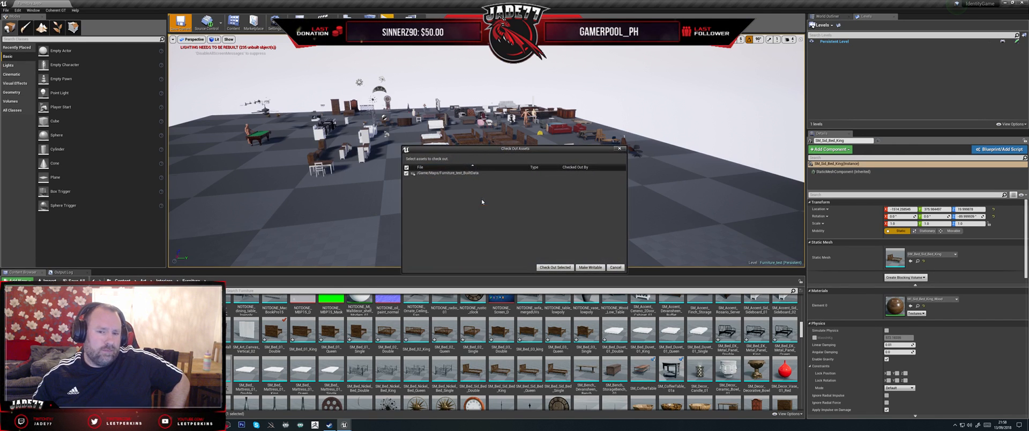
click(555, 267)
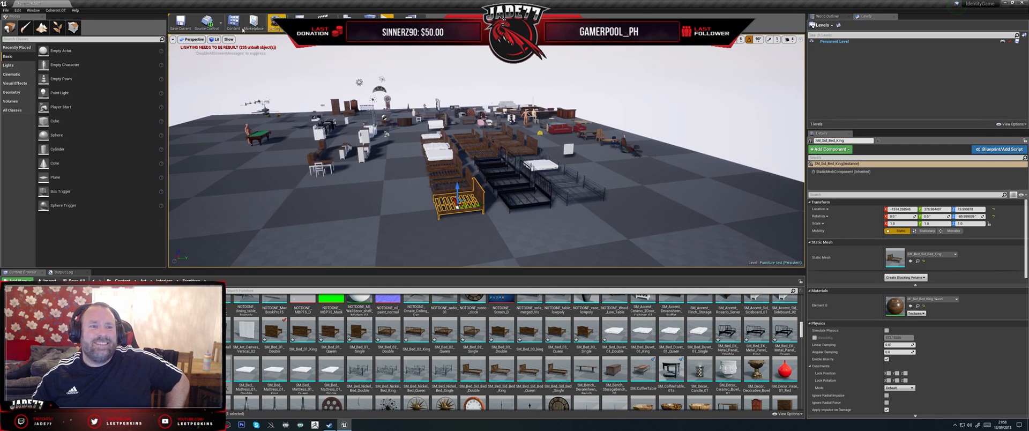
Step: Start a source control submission and check out all the listed modified bed meshes and blueprints
click(221, 27)
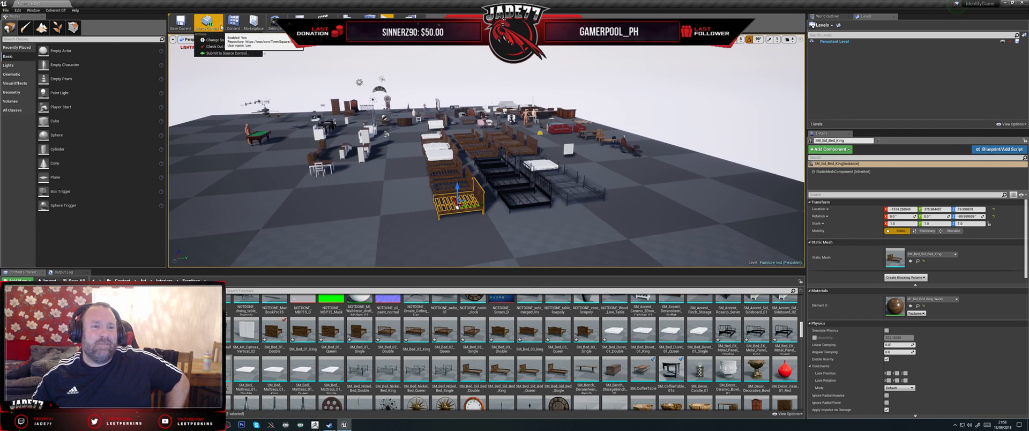
click(226, 53)
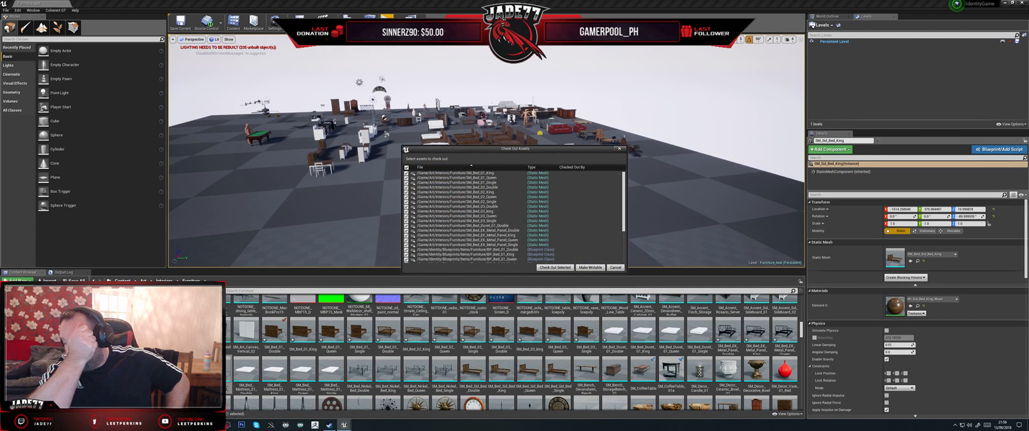
click(556, 266)
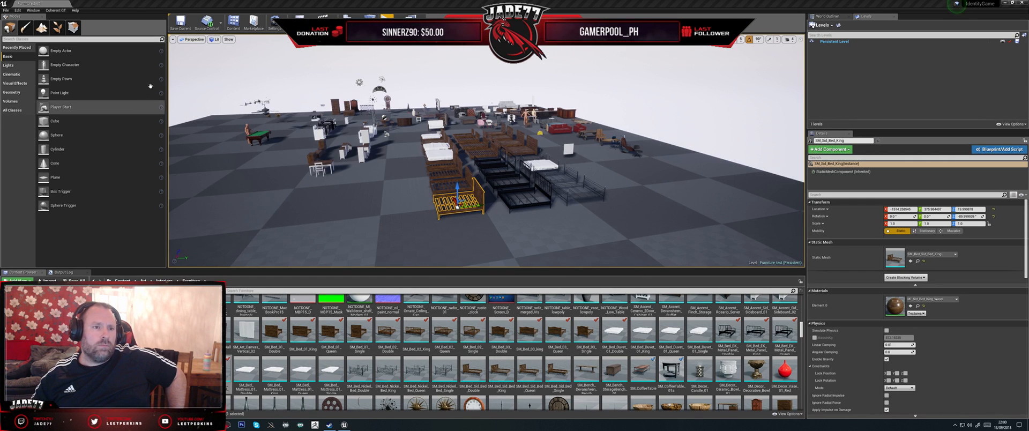
Step: Submit all the listed files to source control with the changelist description "Collision work"
click(221, 26)
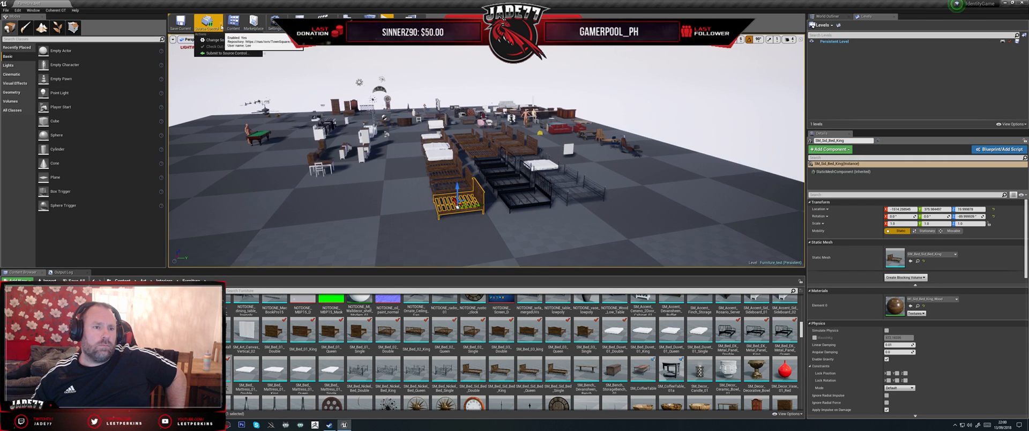
click(223, 53)
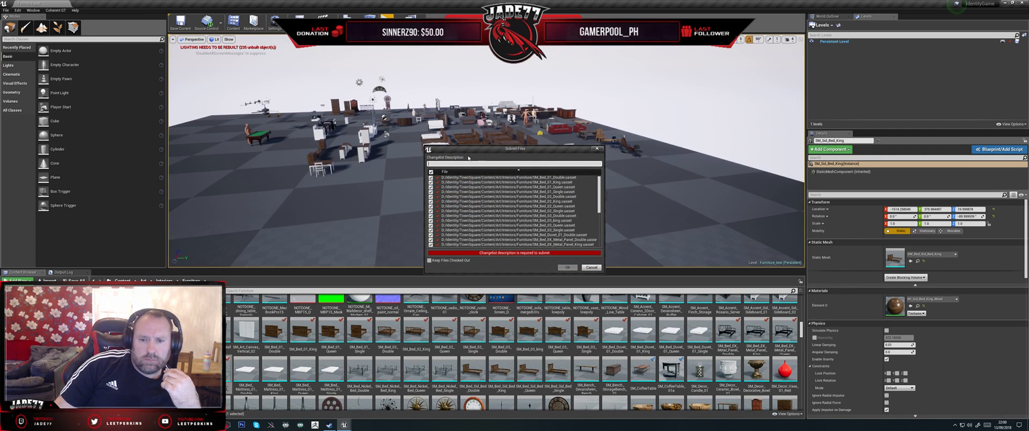
text(Co)
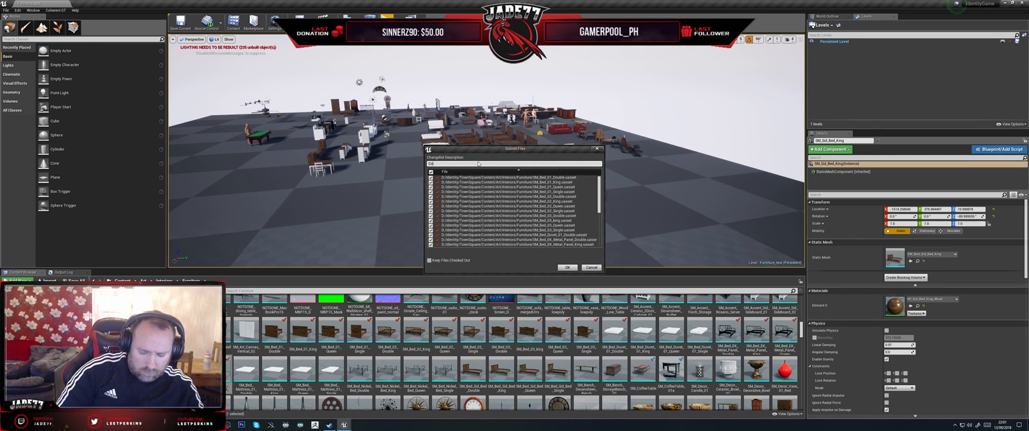
text(llision work)
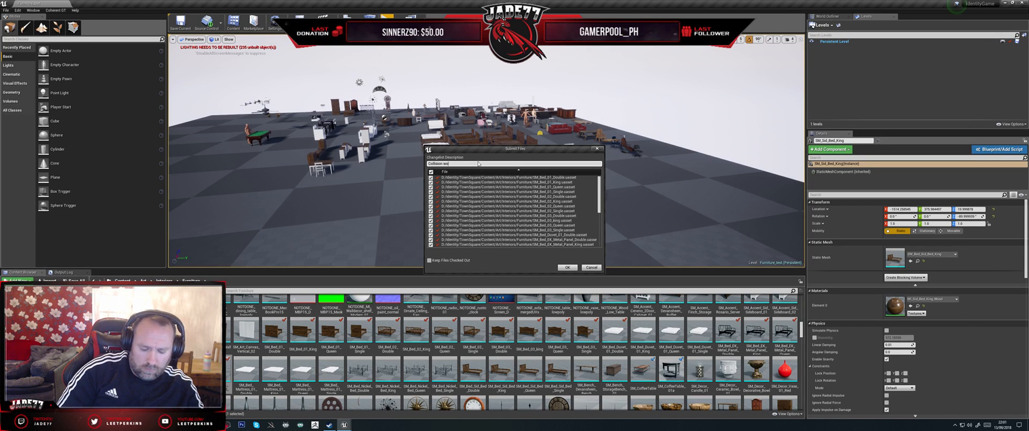
click(567, 267)
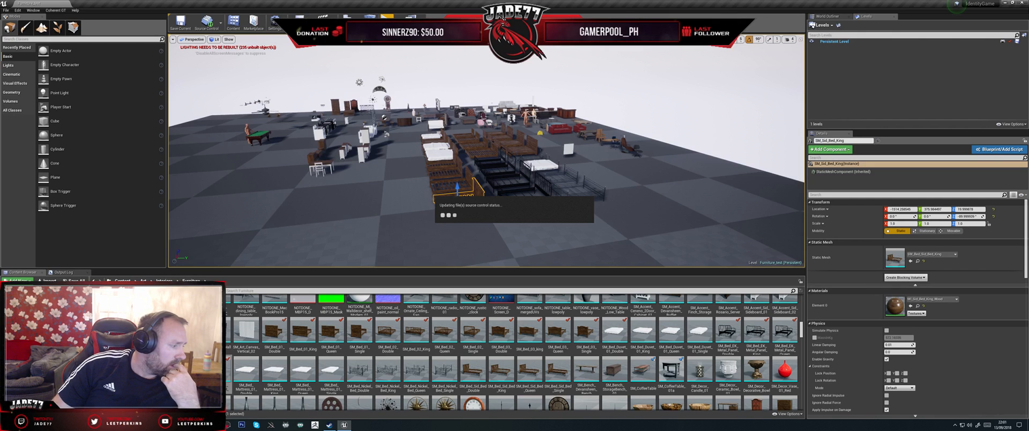